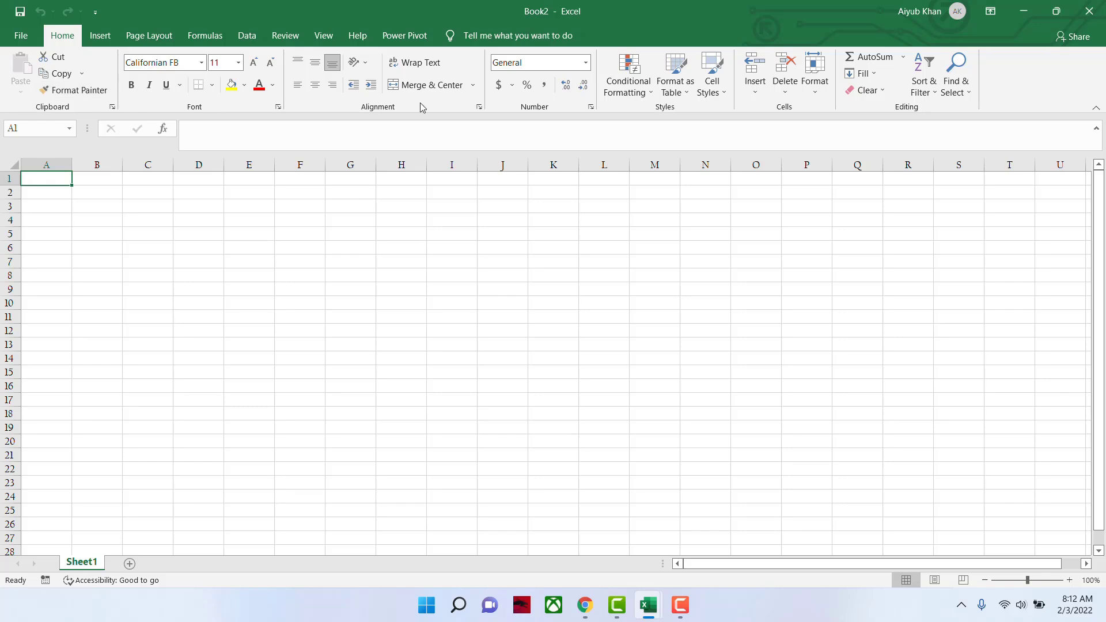
# Step: Review the ribbon's command groups for inserting, page layout, formulas, data, reviewing, viewing and Power Pivot in the blank workbook
pyautogui.click(90, 38)
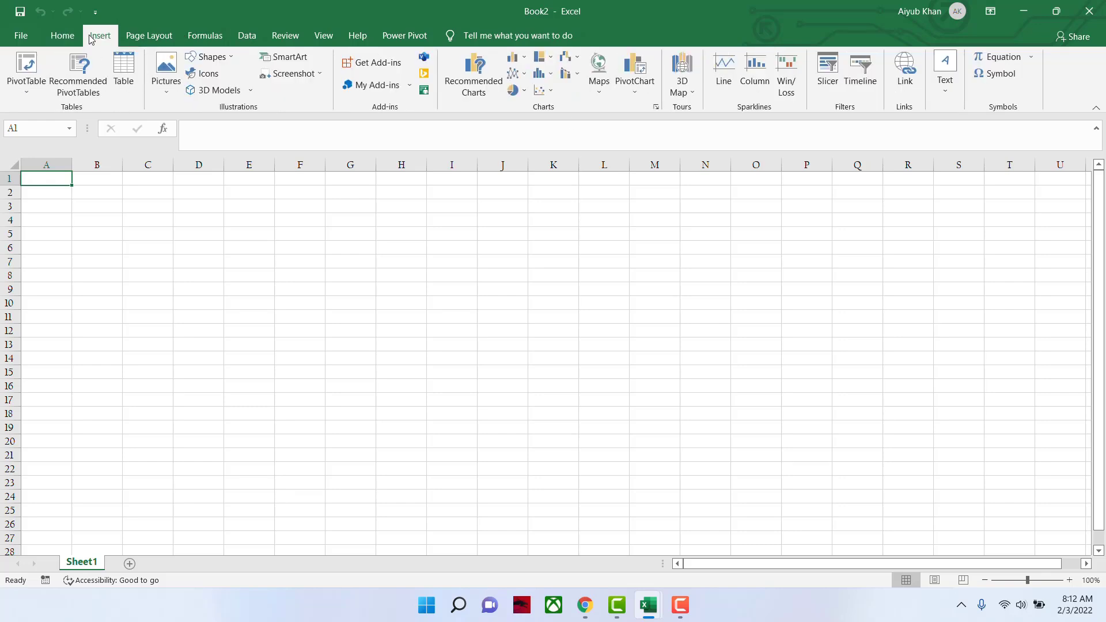
pyautogui.click(132, 39)
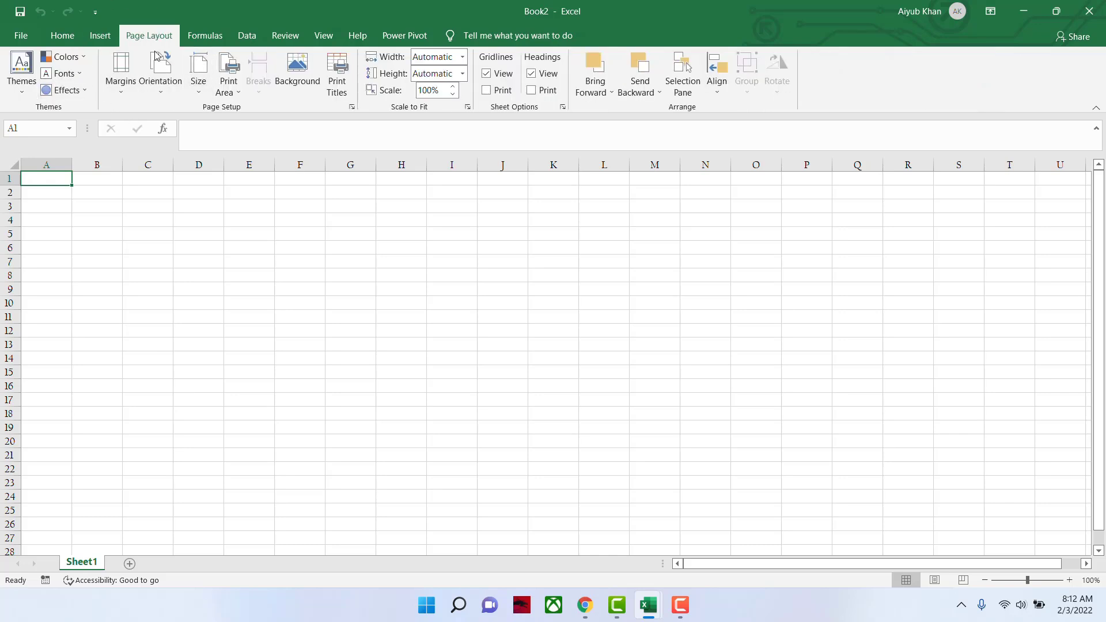
pyautogui.click(199, 39)
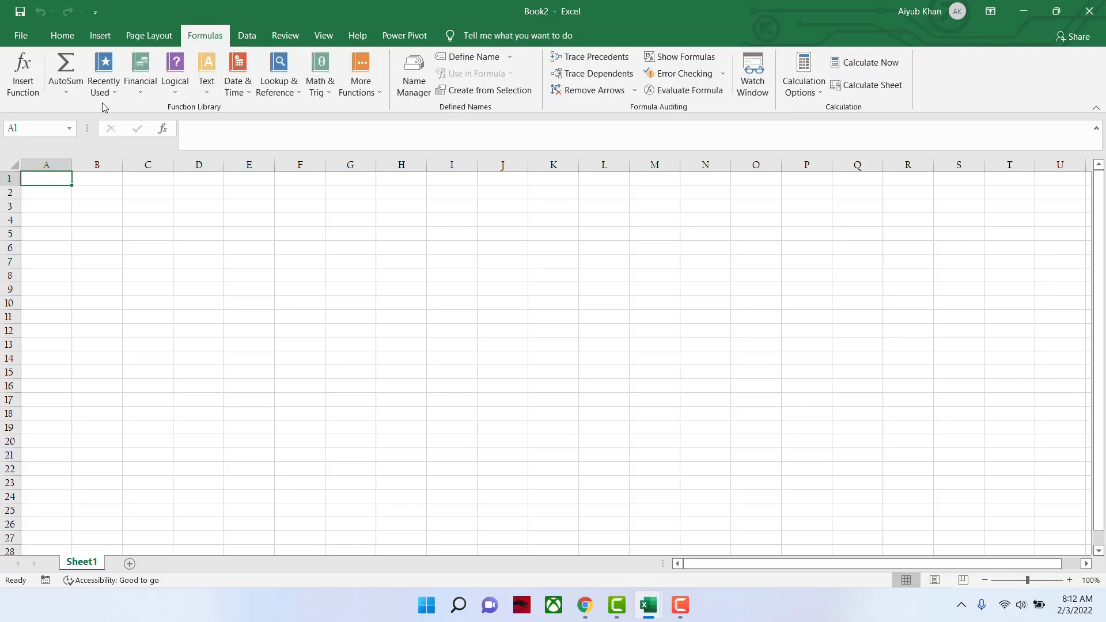
pyautogui.click(250, 42)
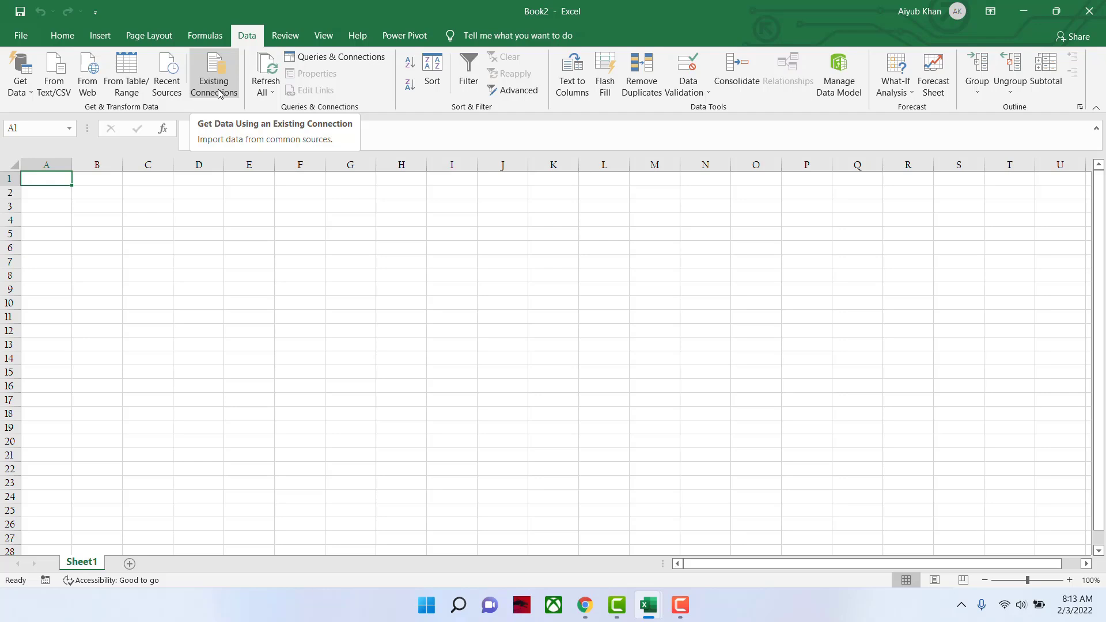
pyautogui.click(285, 35)
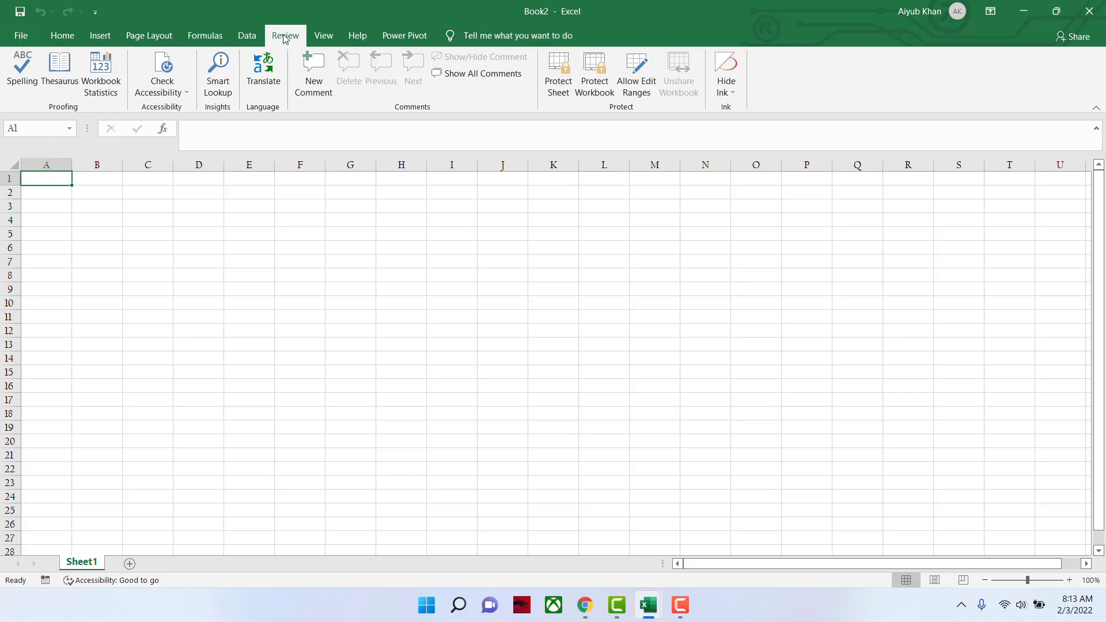
pyautogui.click(324, 40)
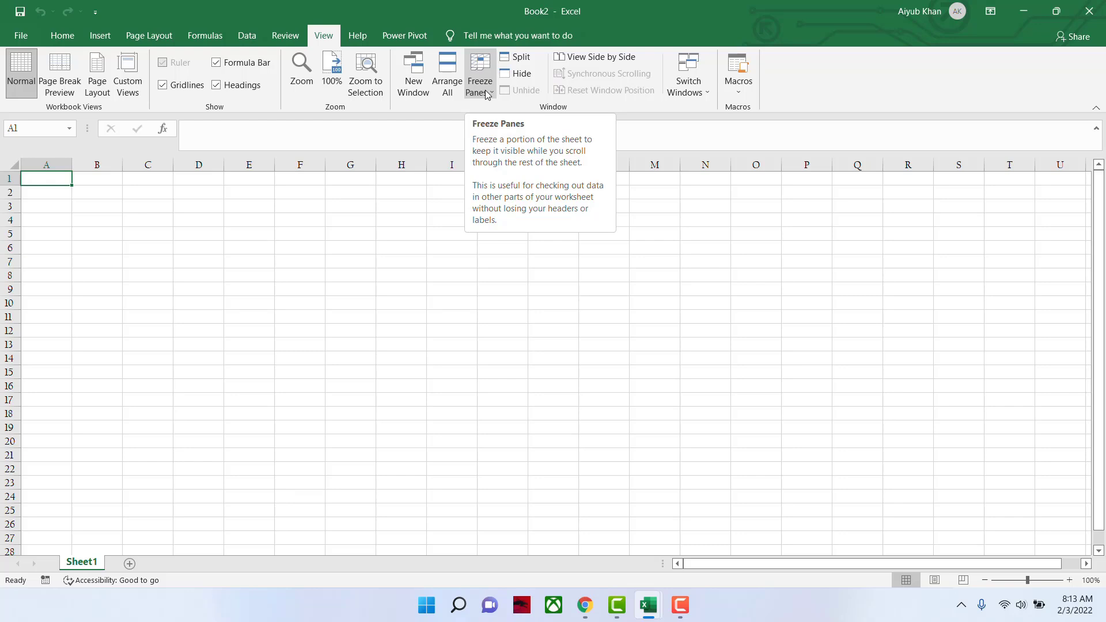
pyautogui.click(405, 35)
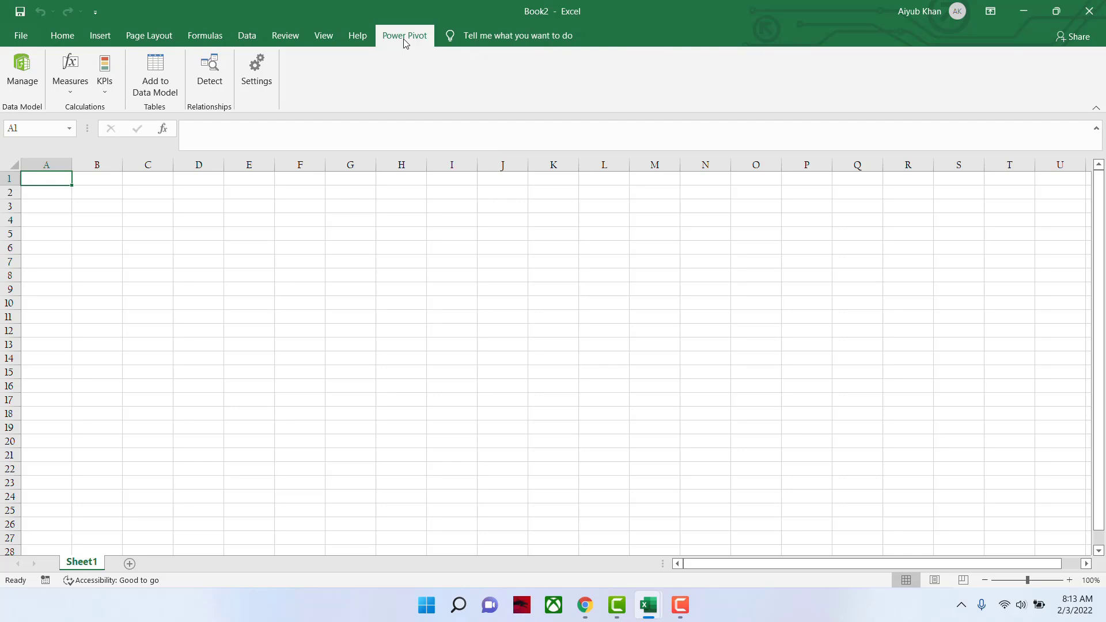
pyautogui.click(62, 37)
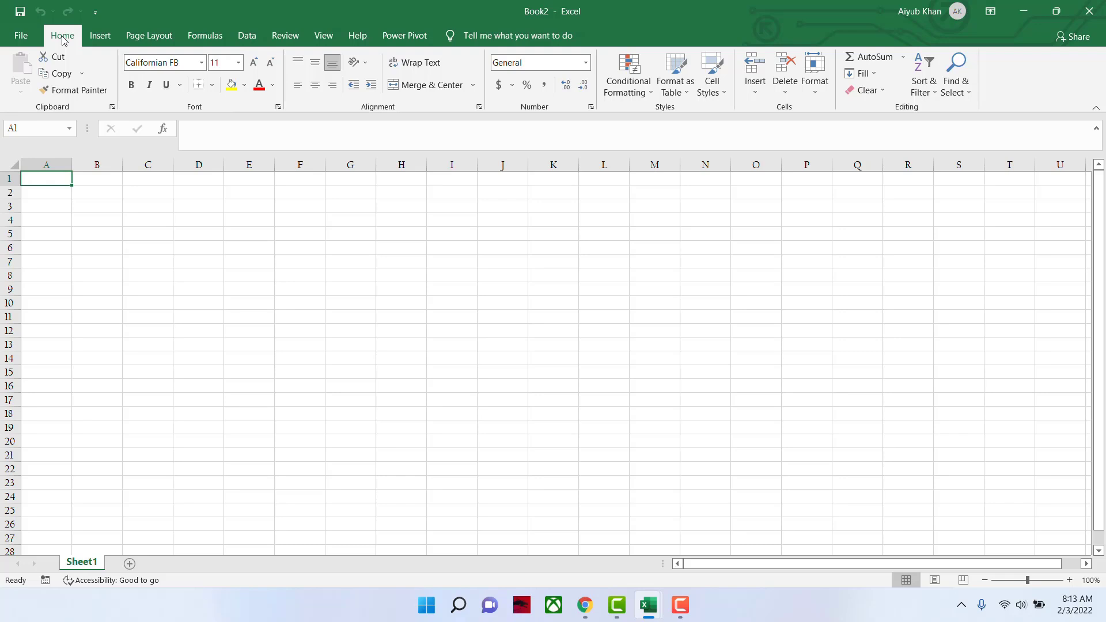
# Step: Examine the available Data Validation and Freeze Panes options, along with the insert, formula and review commands
pyautogui.click(99, 37)
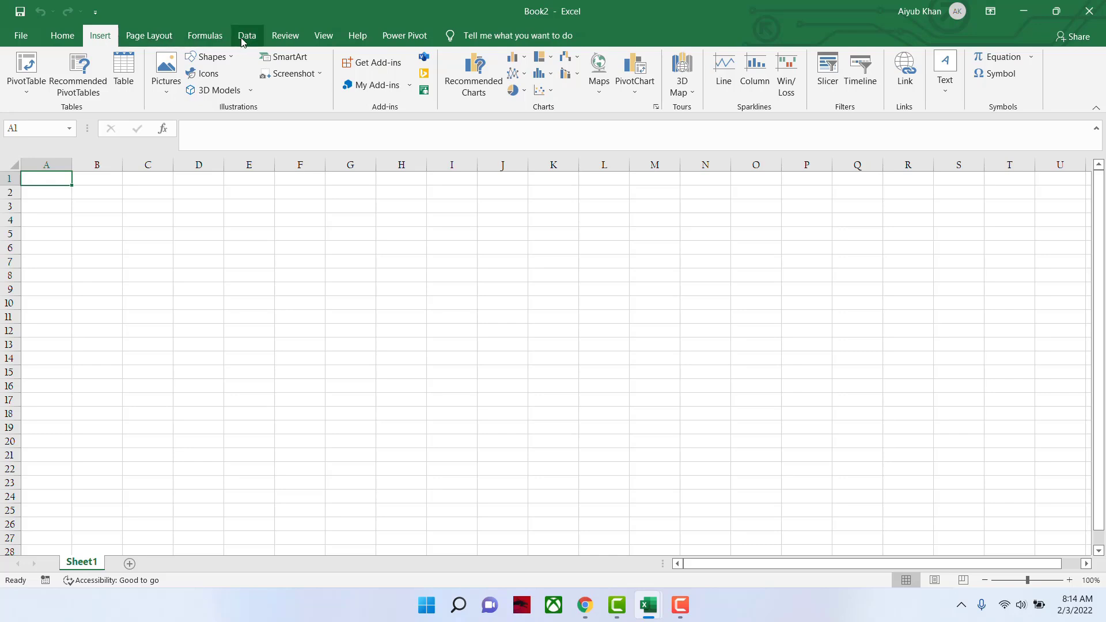
pyautogui.click(211, 42)
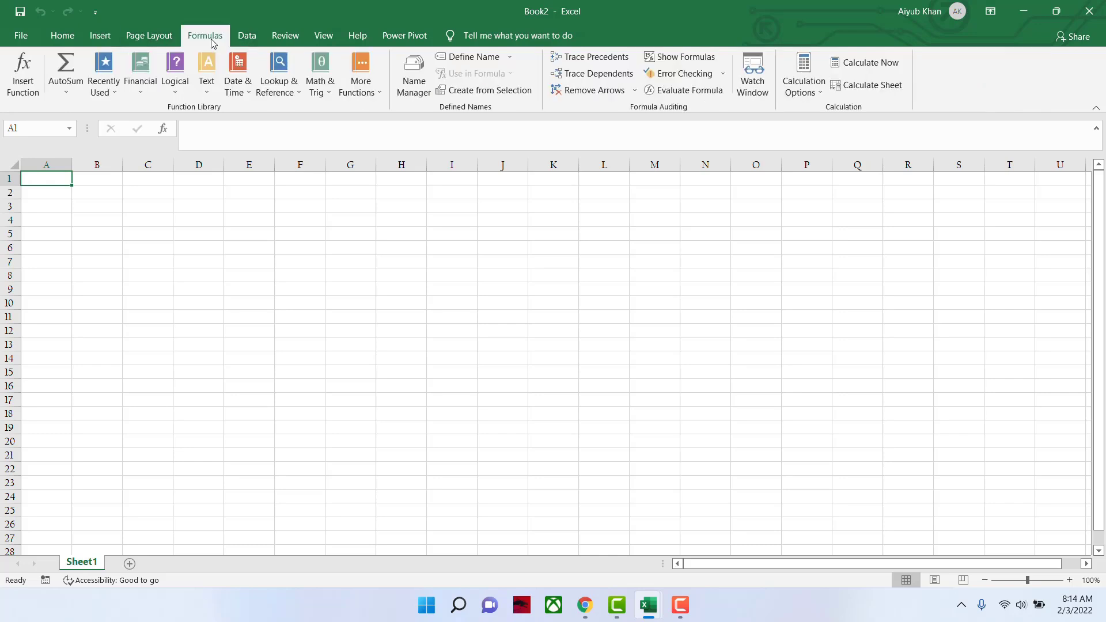
pyautogui.click(246, 44)
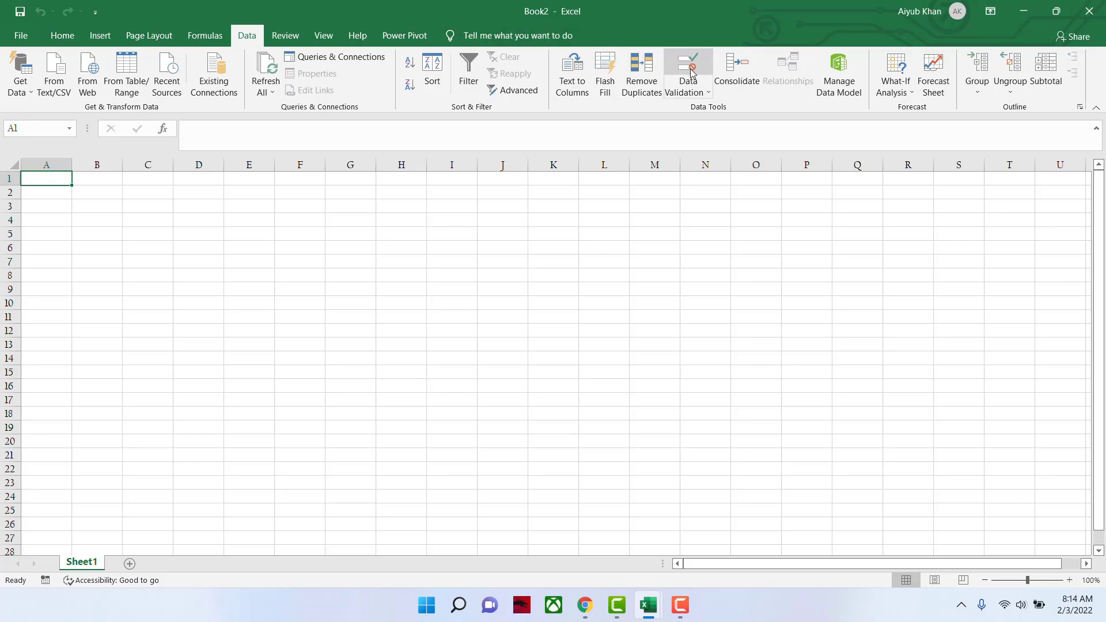
pyautogui.click(707, 94)
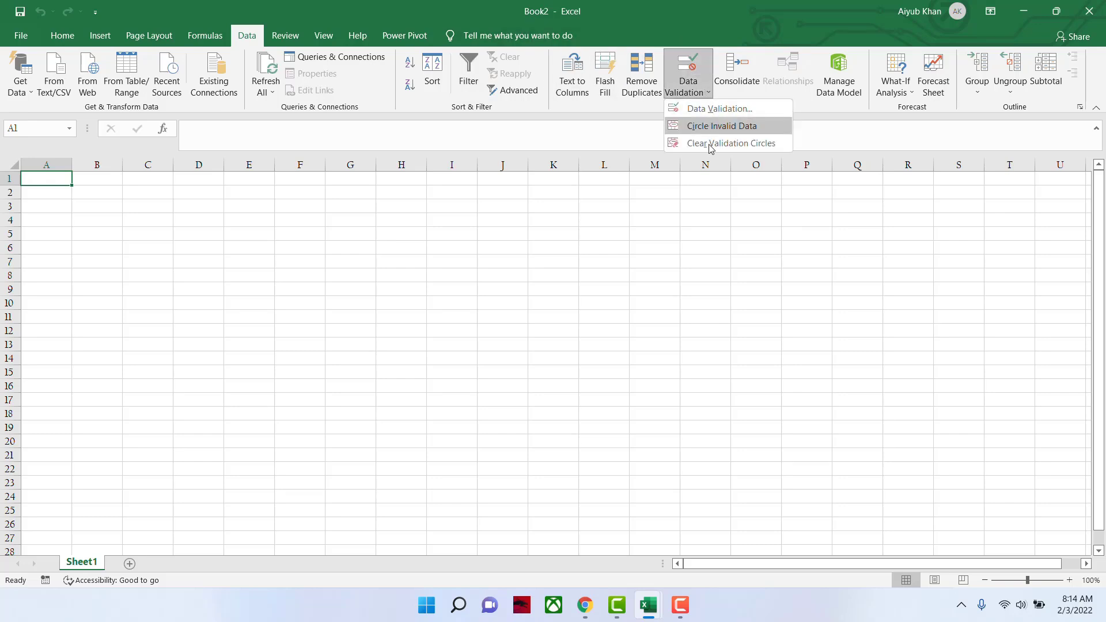
pyautogui.click(283, 36)
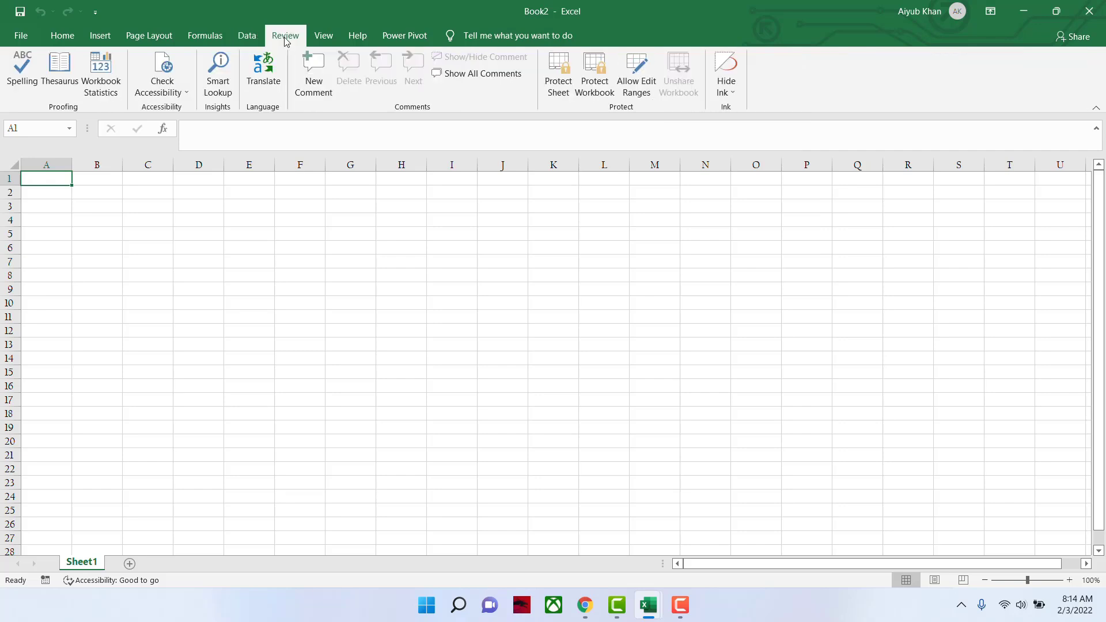
pyautogui.click(326, 38)
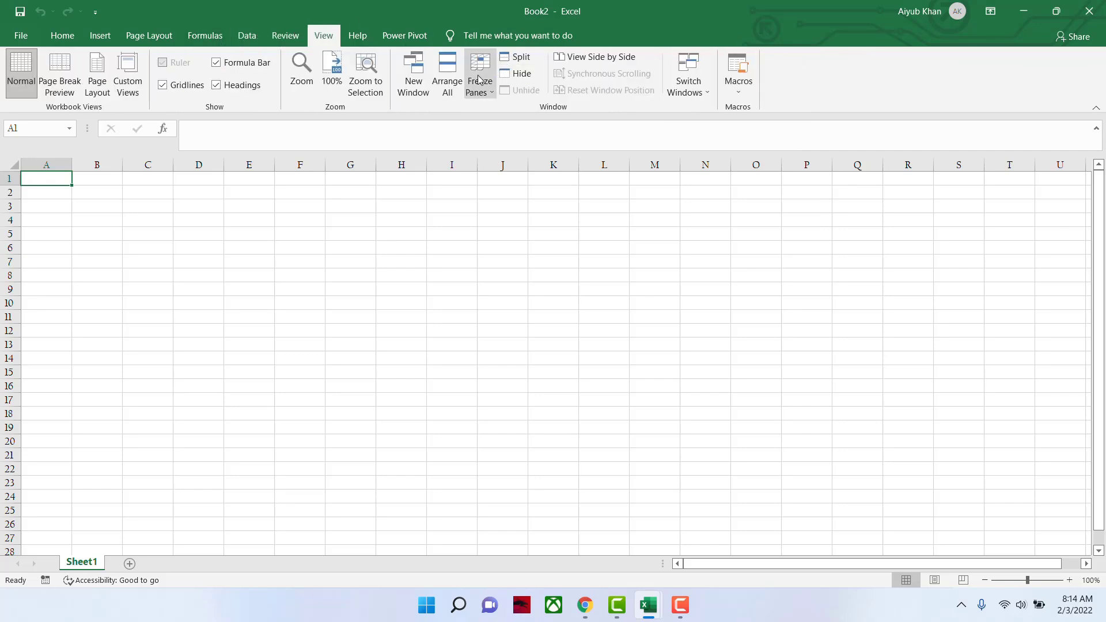
pyautogui.click(491, 92)
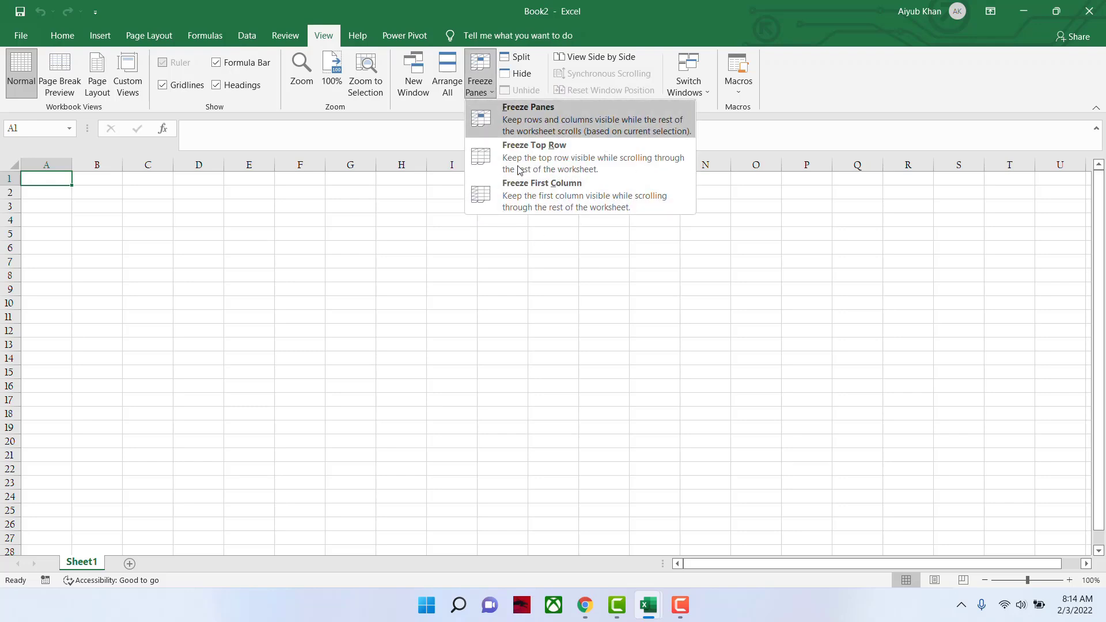
pyautogui.click(62, 37)
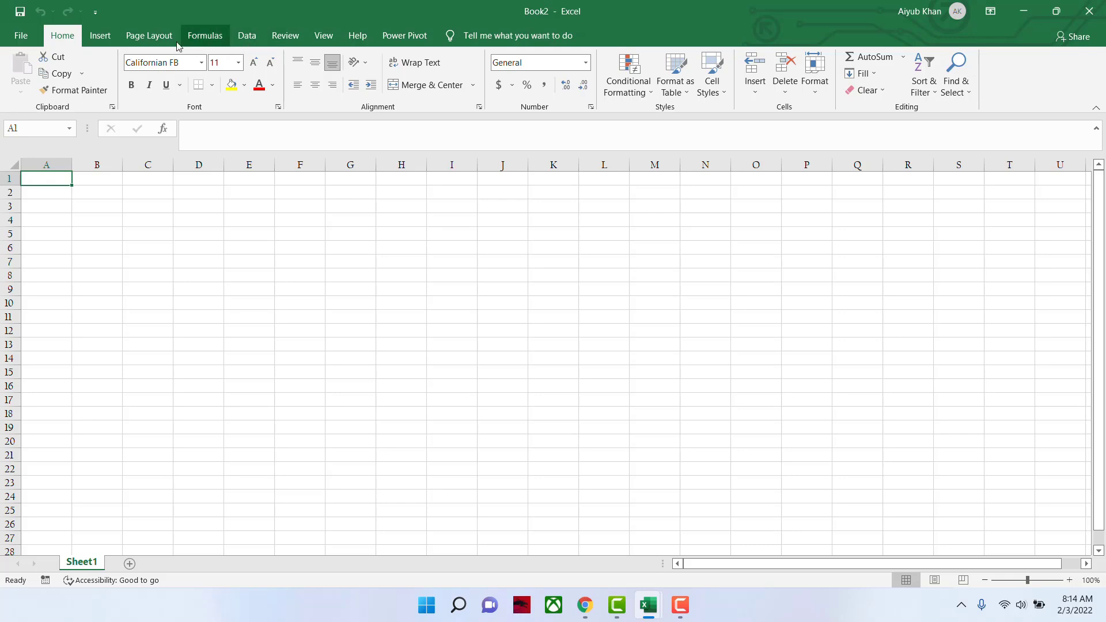
pyautogui.click(100, 38)
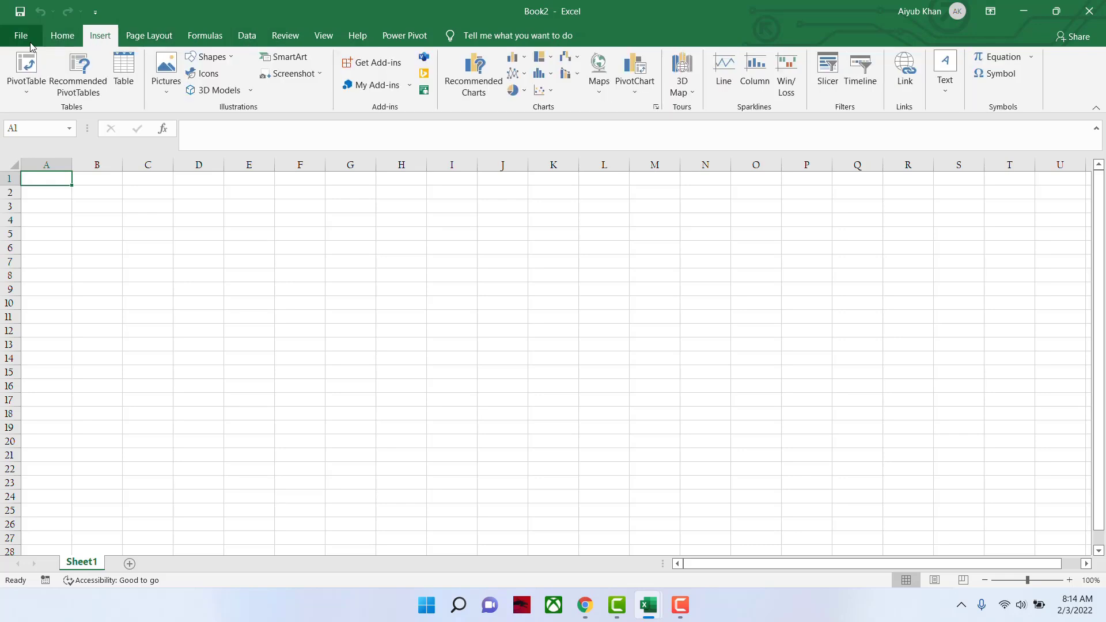
pyautogui.click(151, 43)
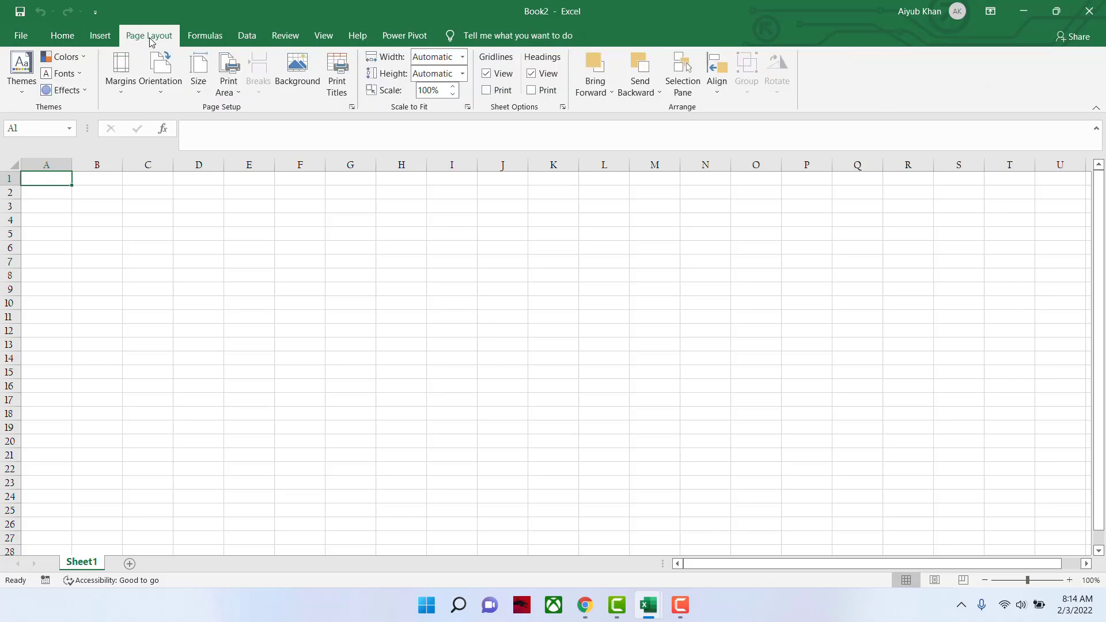
pyautogui.click(207, 39)
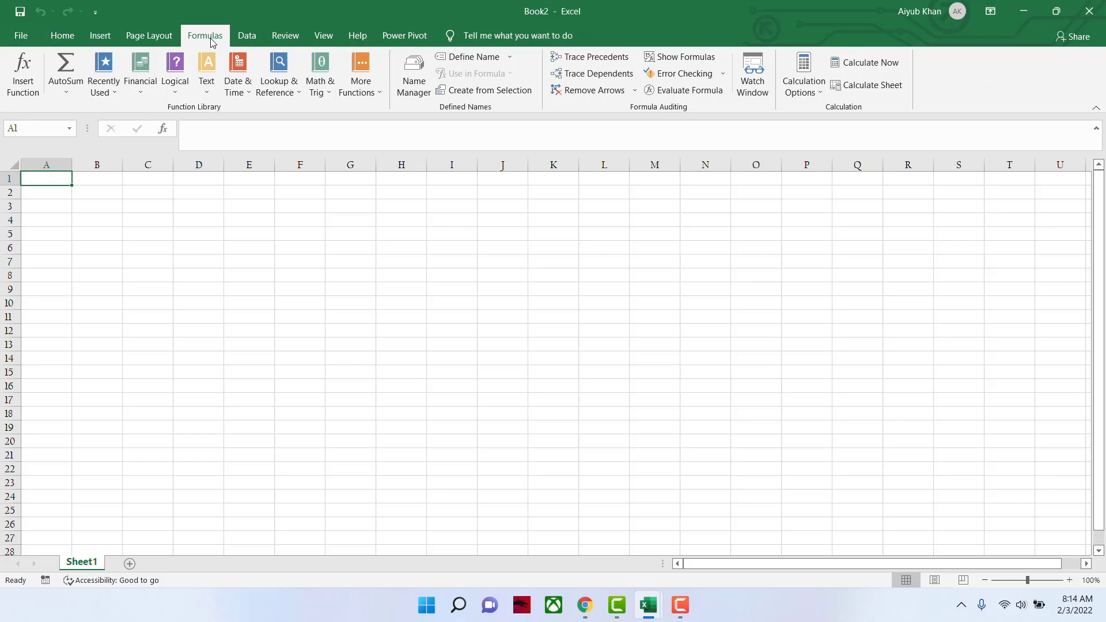
pyautogui.click(247, 36)
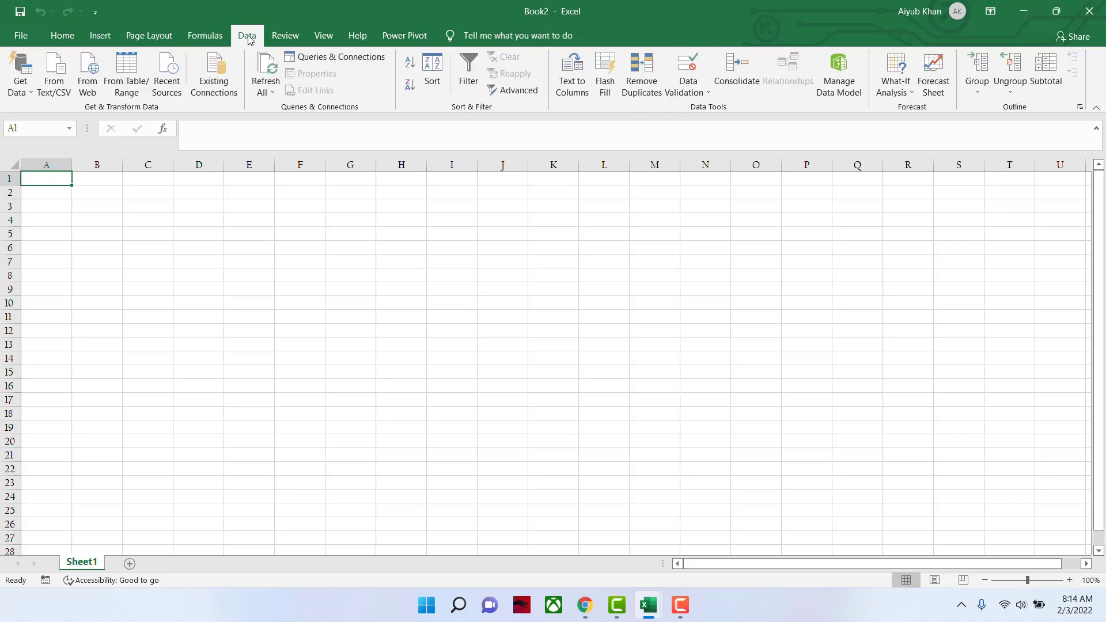
pyautogui.click(325, 36)
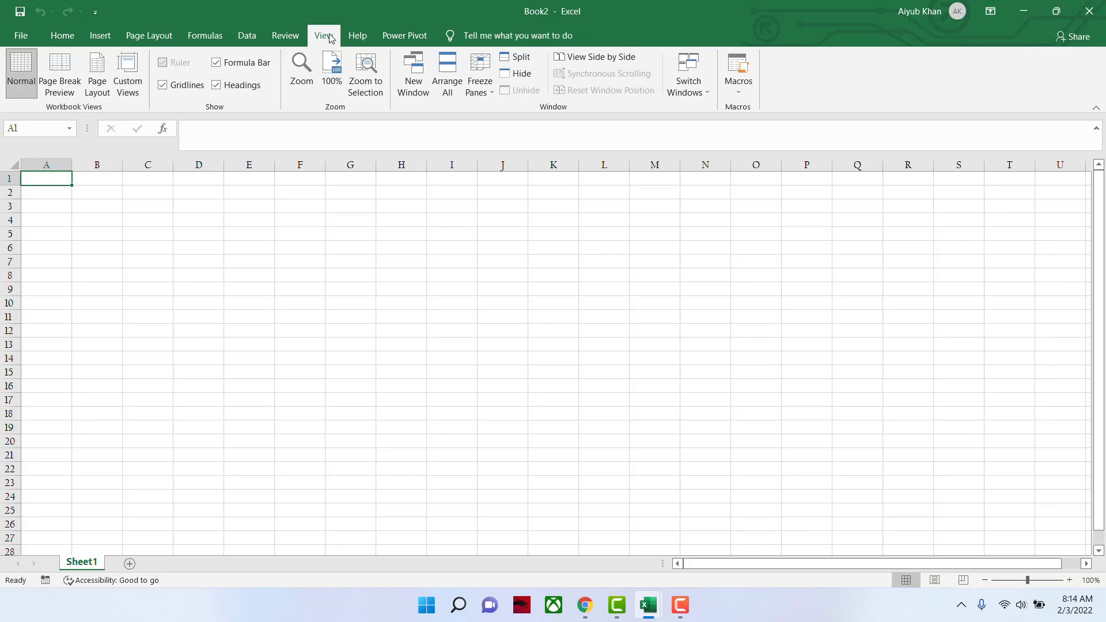
pyautogui.click(246, 37)
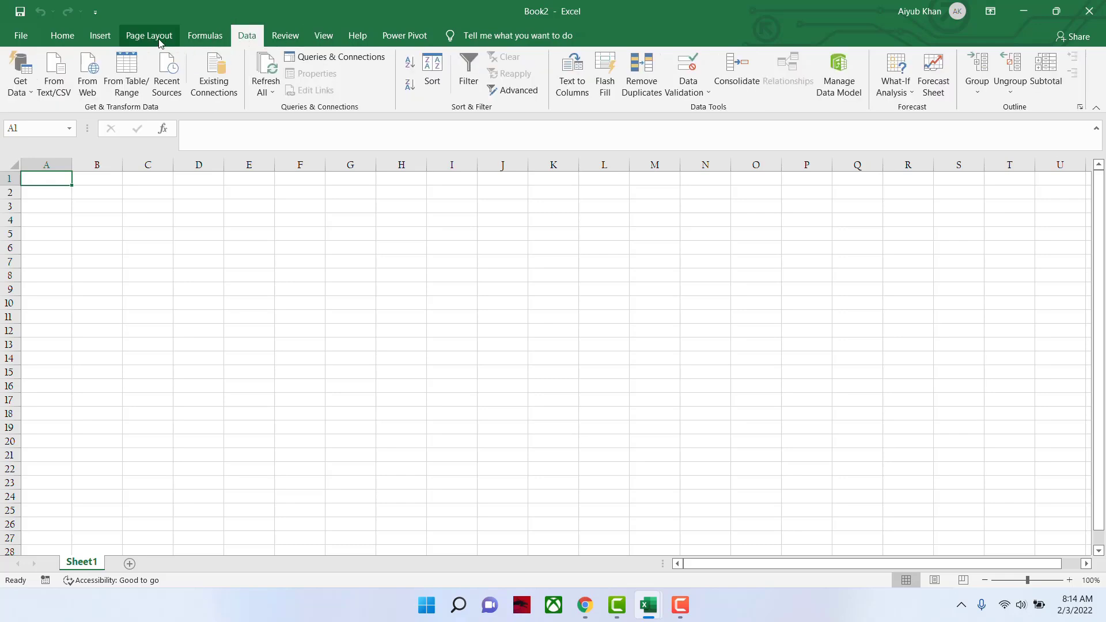
pyautogui.click(106, 39)
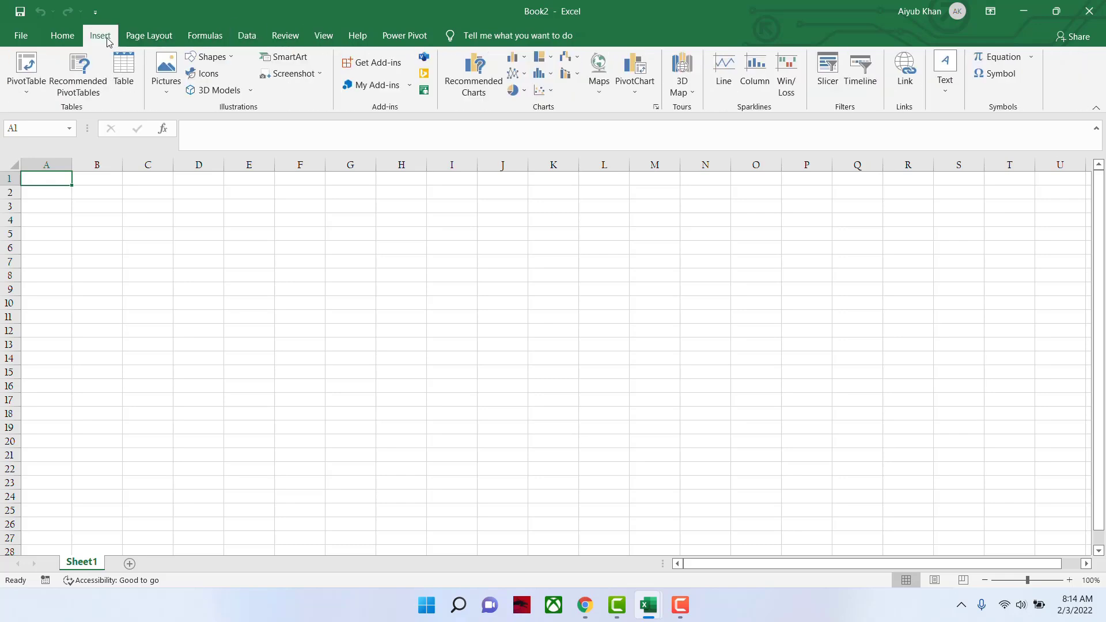
pyautogui.click(62, 38)
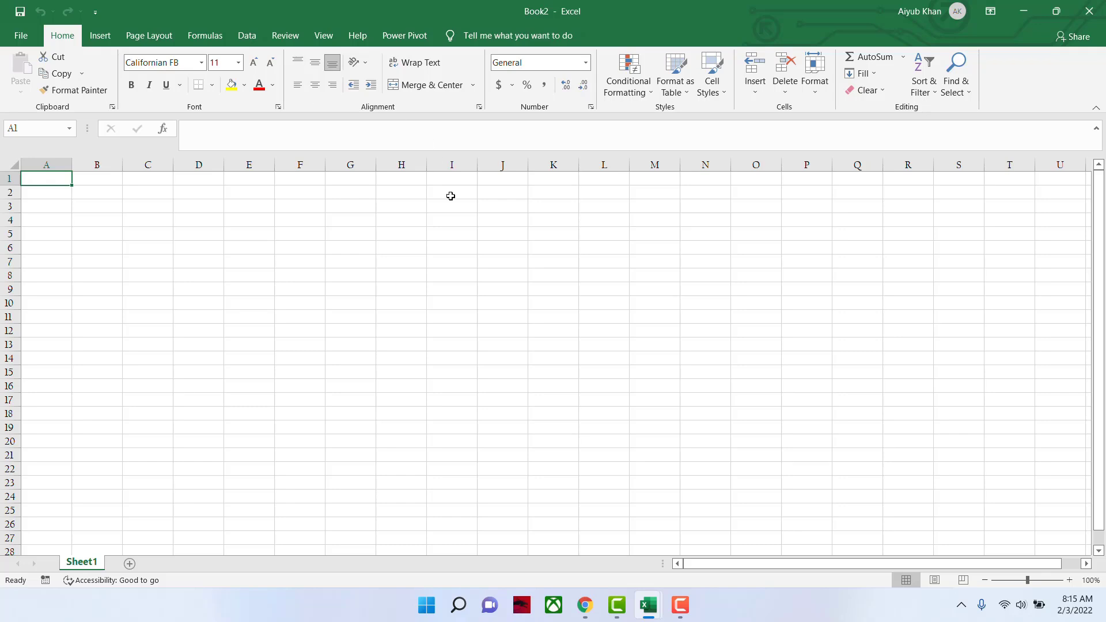
# Step: Minimize both blank workbooks and open My Drive on Google Drive (G:) in File Explorer
pyautogui.click(1024, 13)
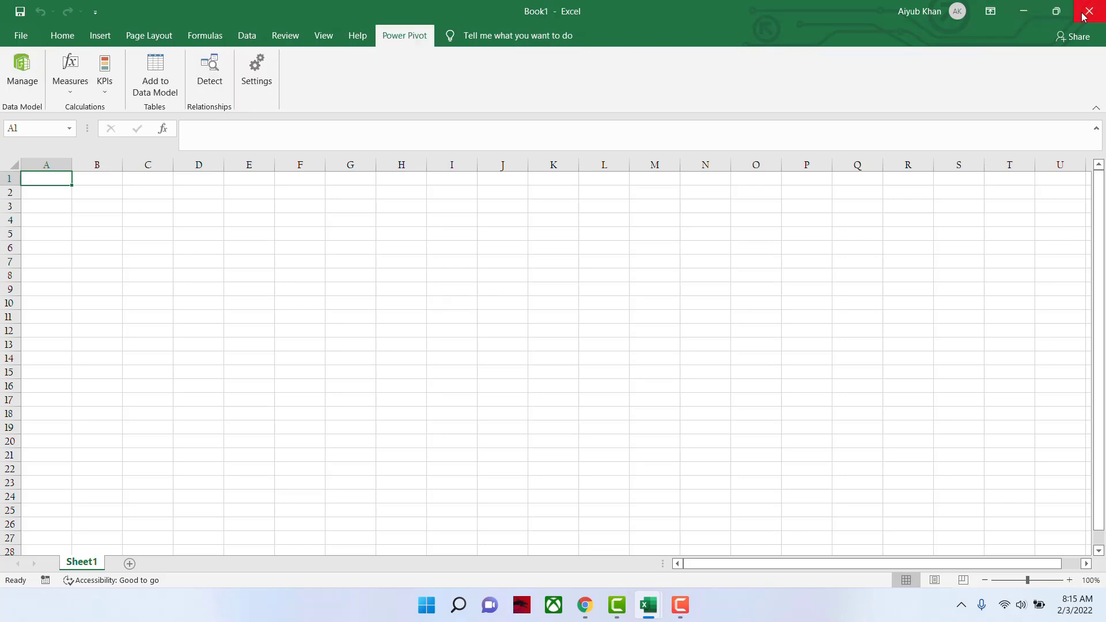
pyautogui.click(1024, 12)
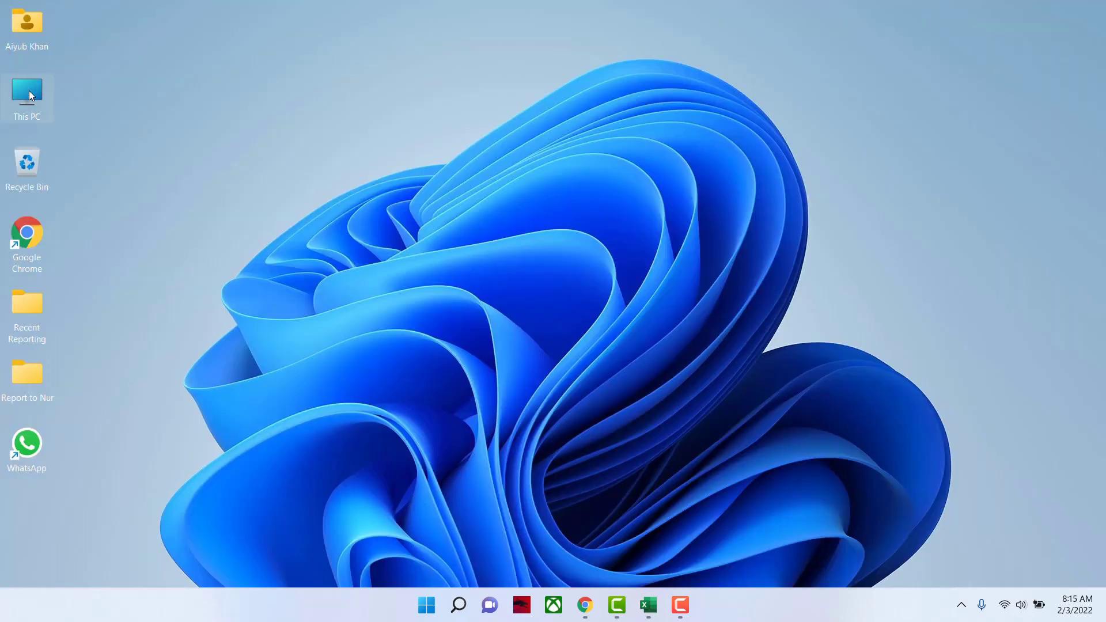
pyautogui.doubleClick(29, 91)
pyautogui.doubleClick(247, 265)
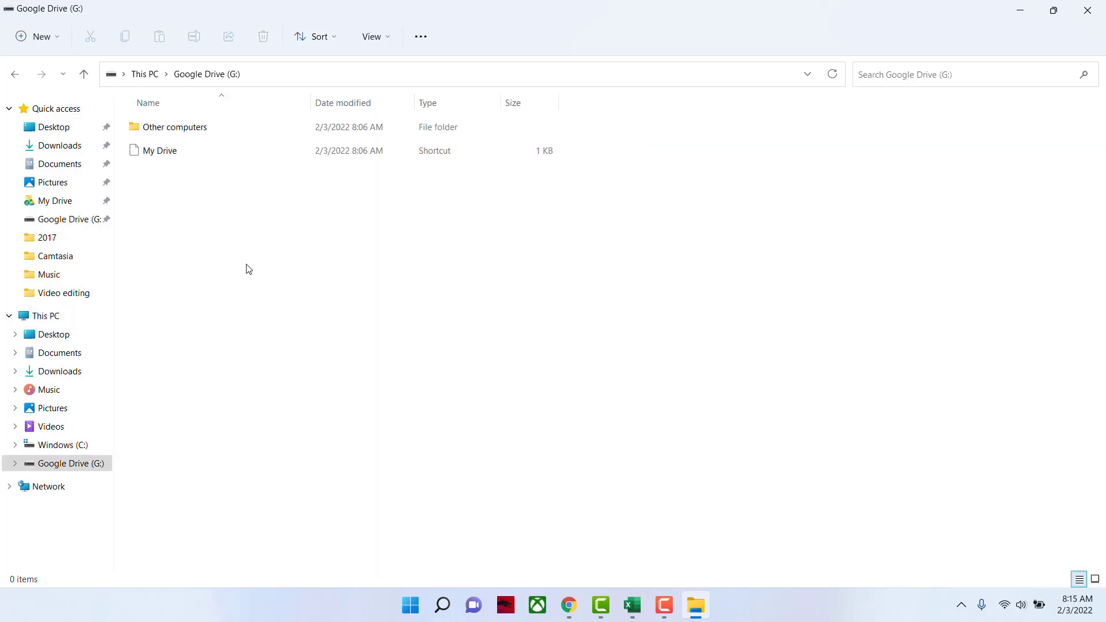
pyautogui.doubleClick(167, 150)
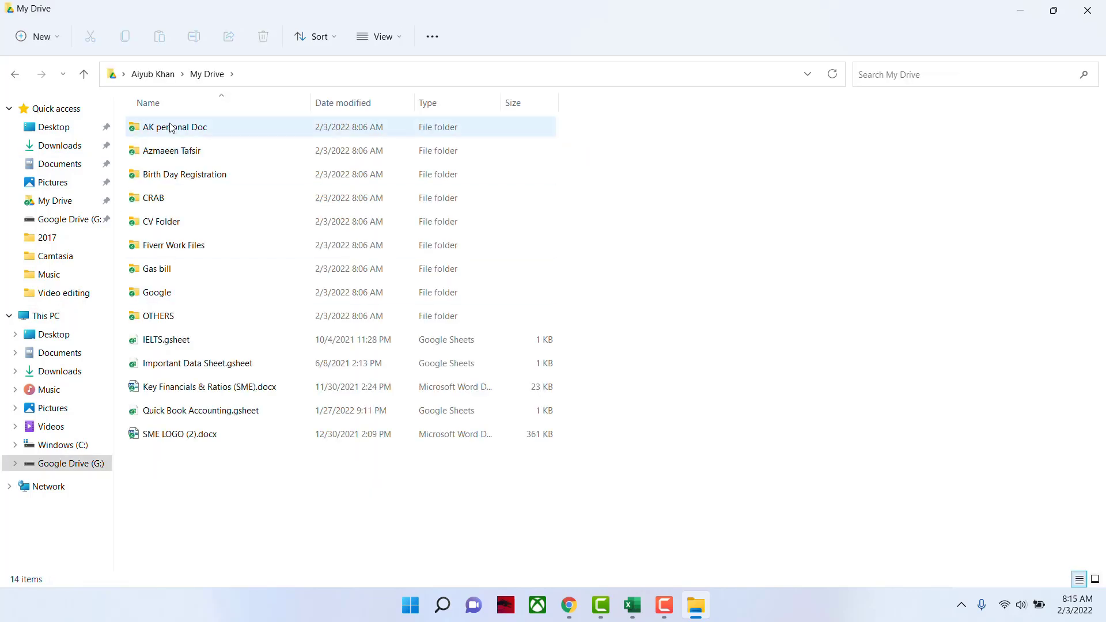
# Step: Open the 3 February 2020 working status workbook from the CRAB_Reporting folder inside CRAB and look through its client list
pyautogui.click(166, 129)
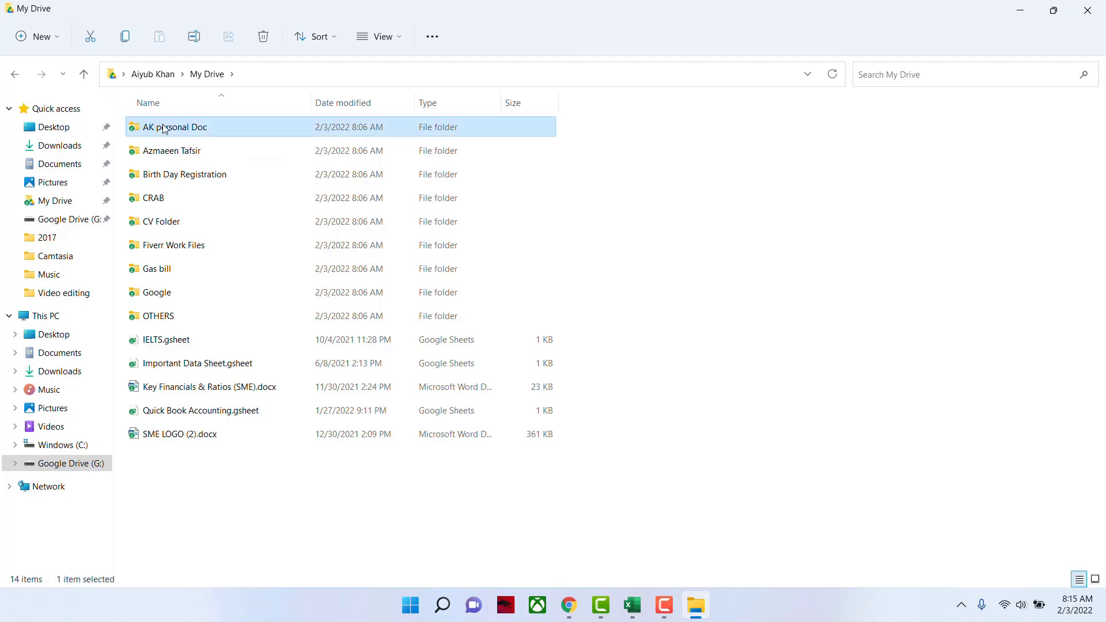
pyautogui.doubleClick(152, 197)
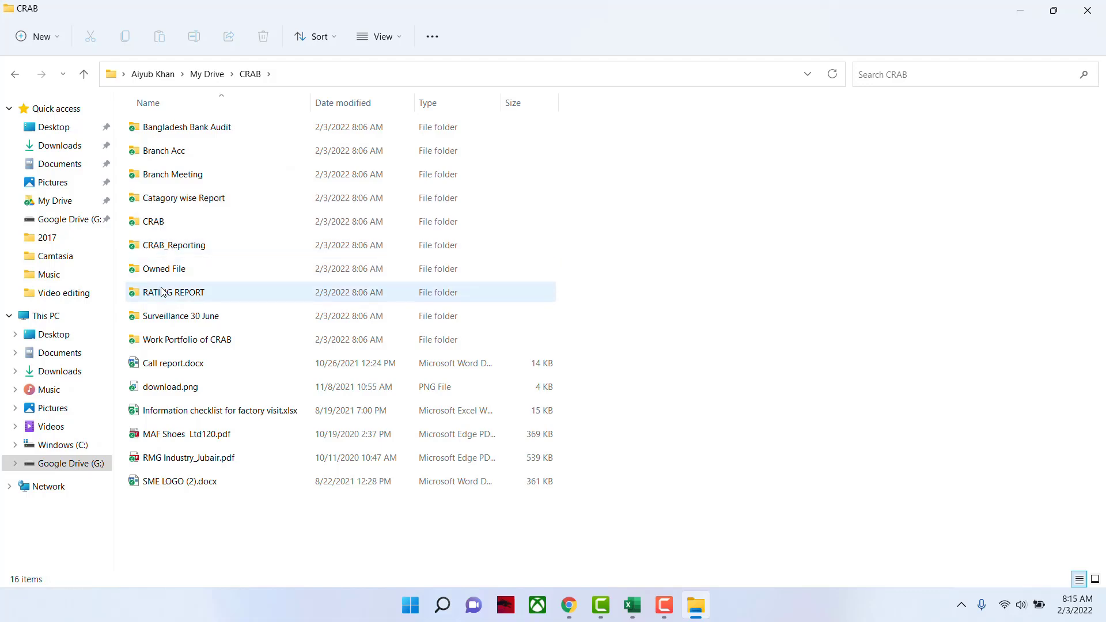
pyautogui.doubleClick(164, 248)
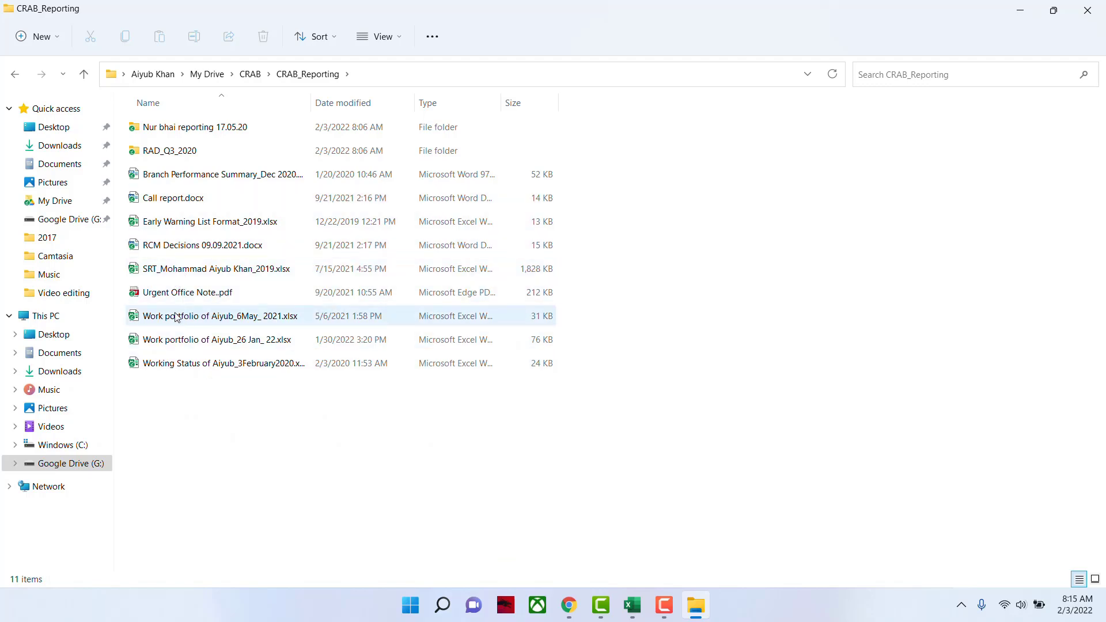
pyautogui.doubleClick(176, 371)
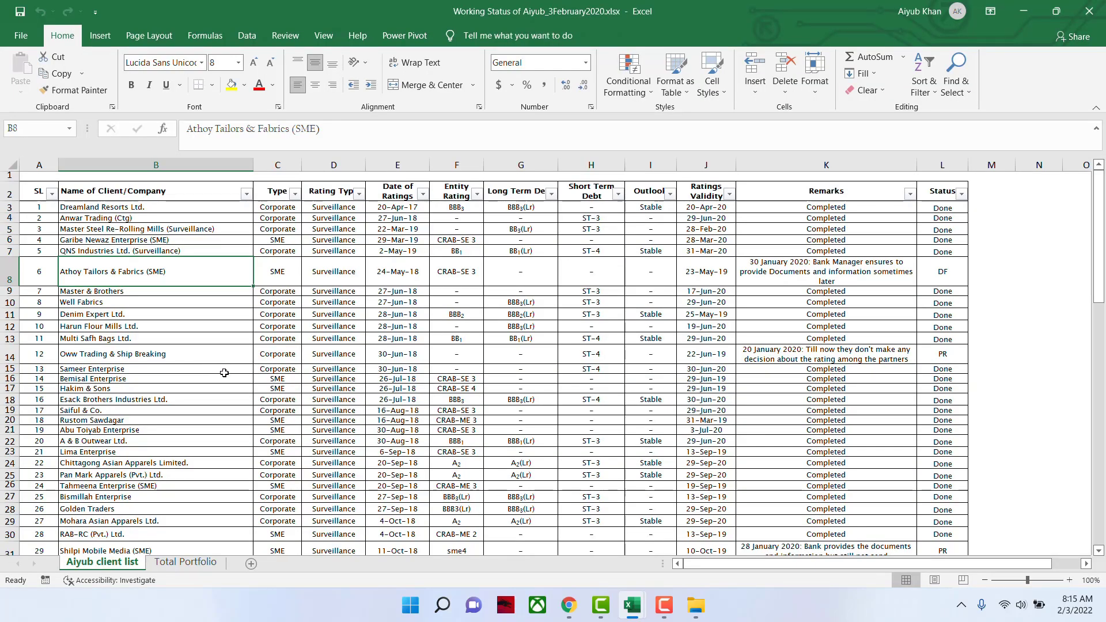
pyautogui.scroll(-16, 306, 349)
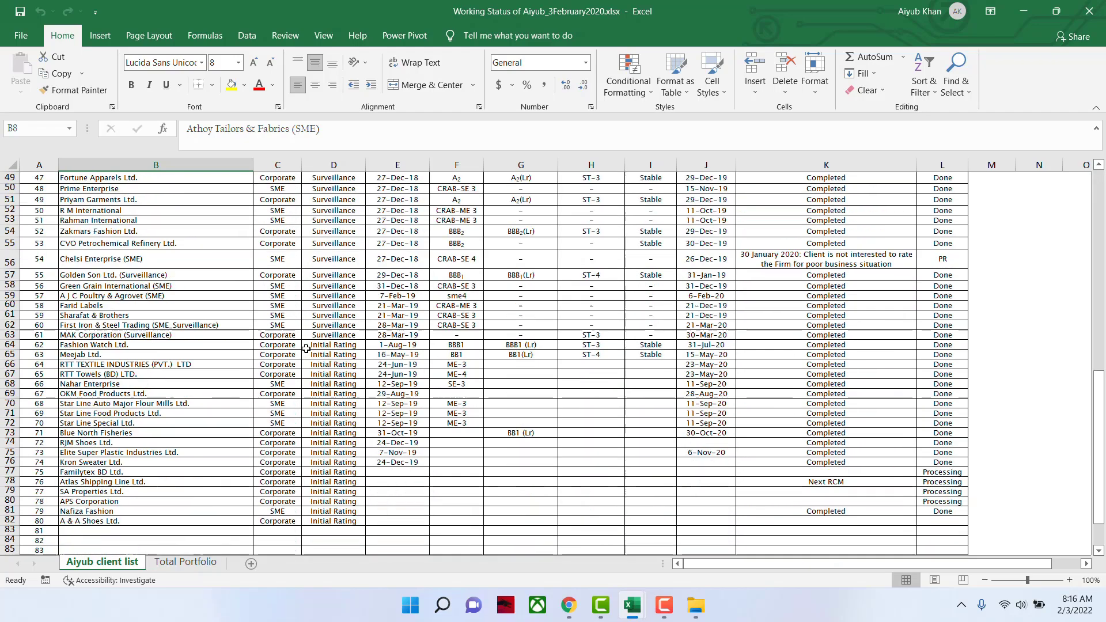
pyautogui.scroll(-5, 305, 349)
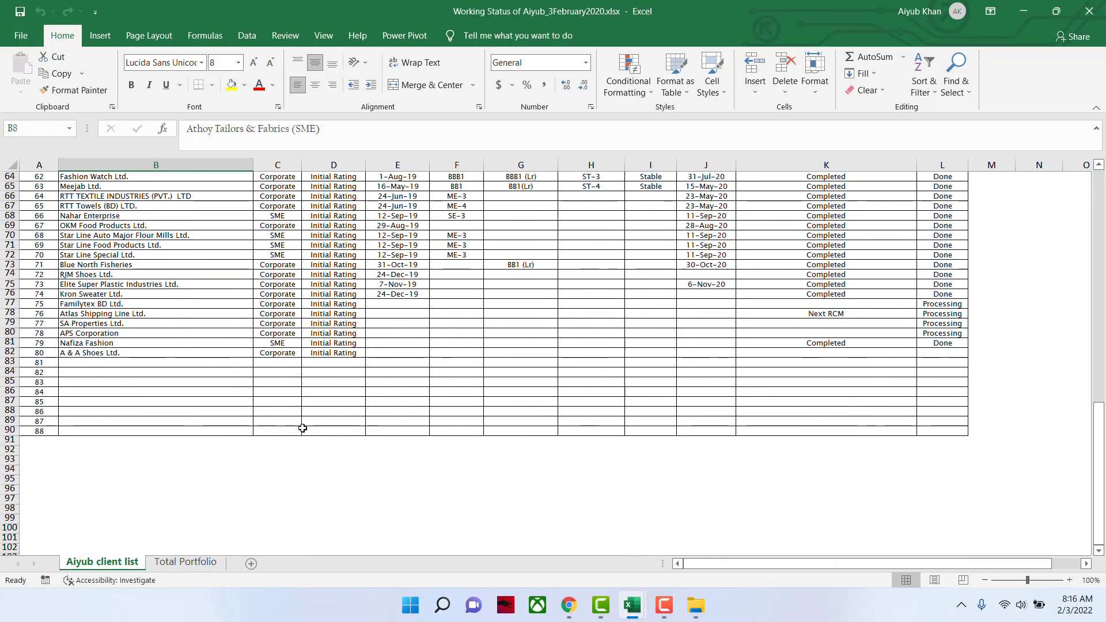
pyautogui.scroll(20, 302, 429)
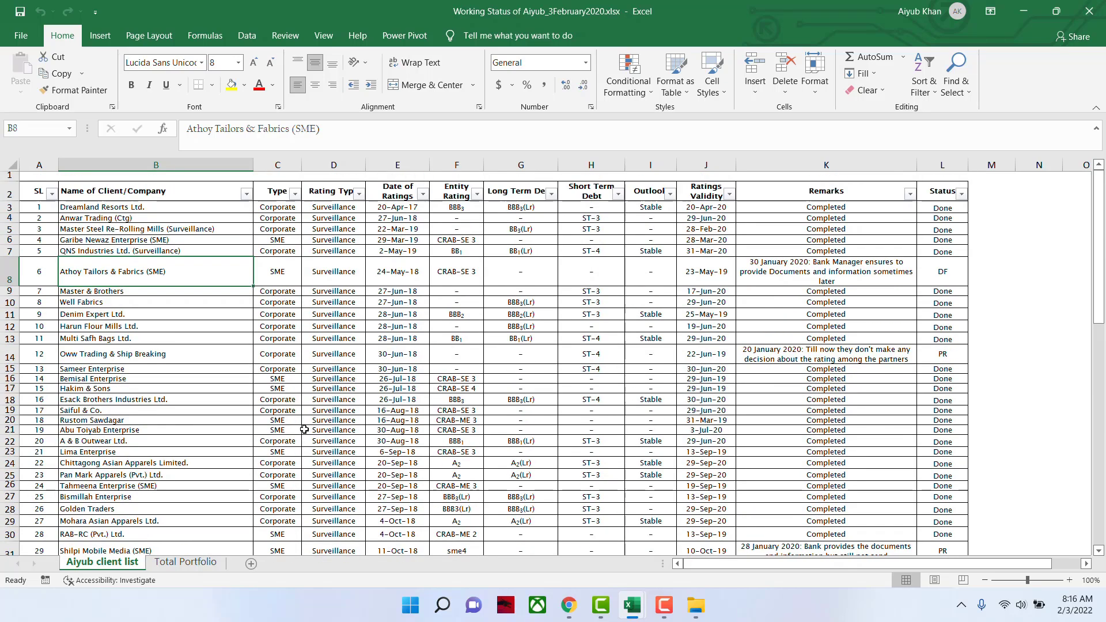
# Step: Look over the Total Portfolio sheet and the client records listed under the headings of the client list sheet
pyautogui.click(201, 191)
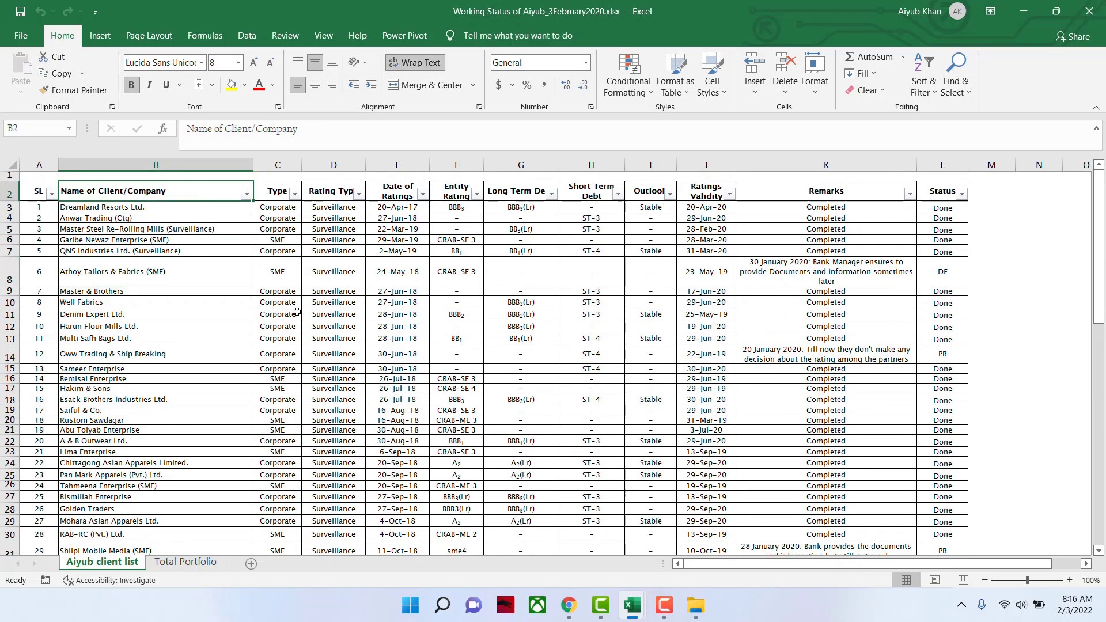
pyautogui.click(196, 562)
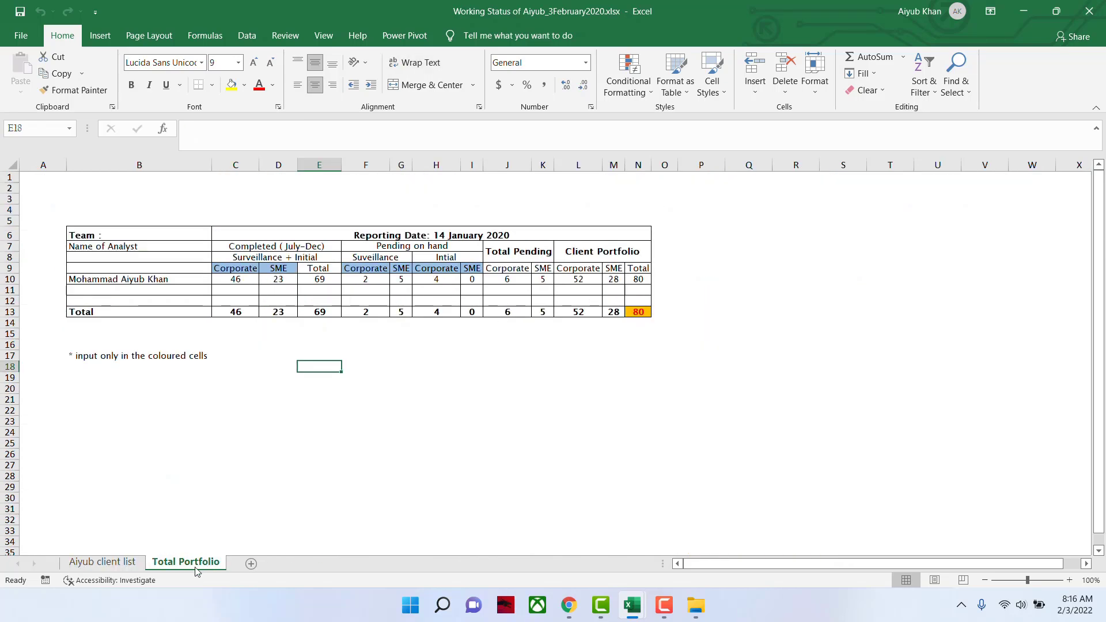
pyautogui.click(117, 562)
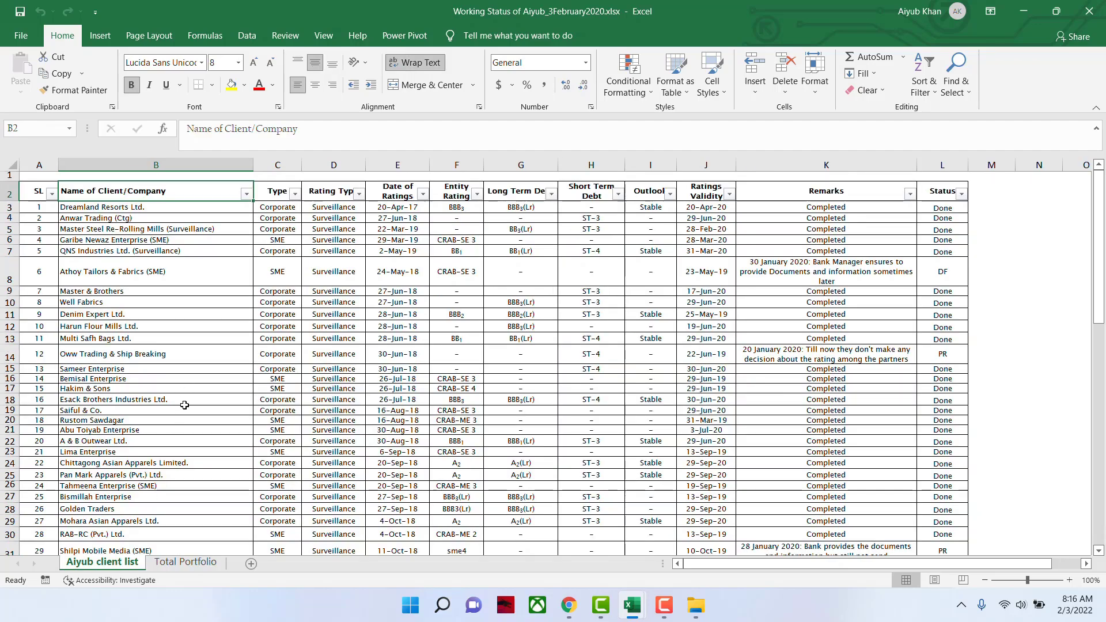
pyautogui.moveTo(171, 208); pyautogui.dragTo(895, 446)
pyautogui.scroll(18, 500, 445)
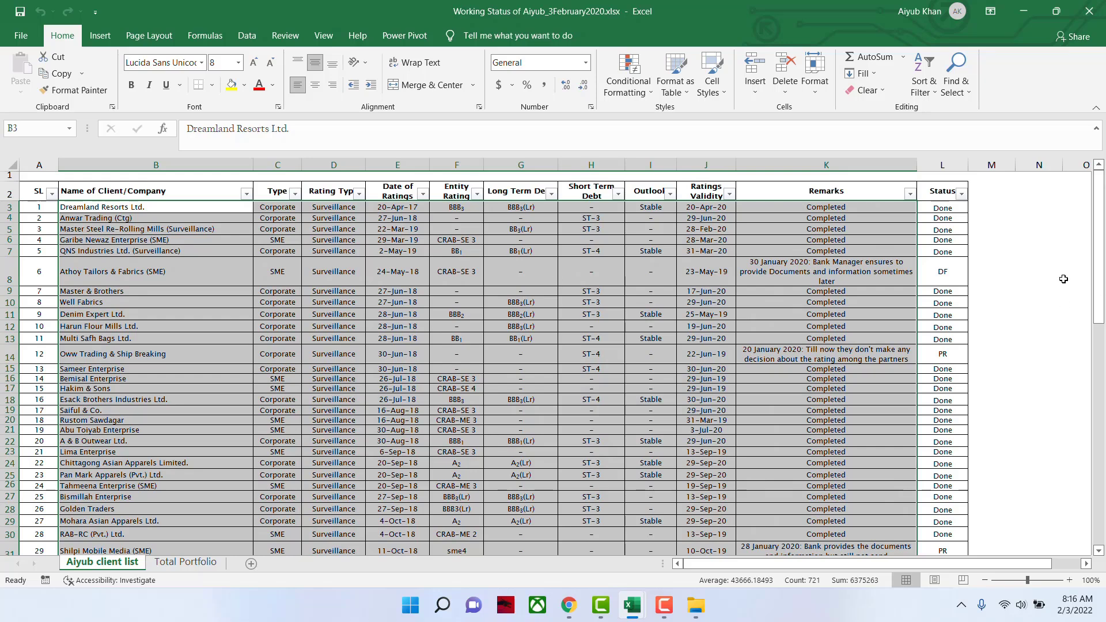
pyautogui.click(1020, 276)
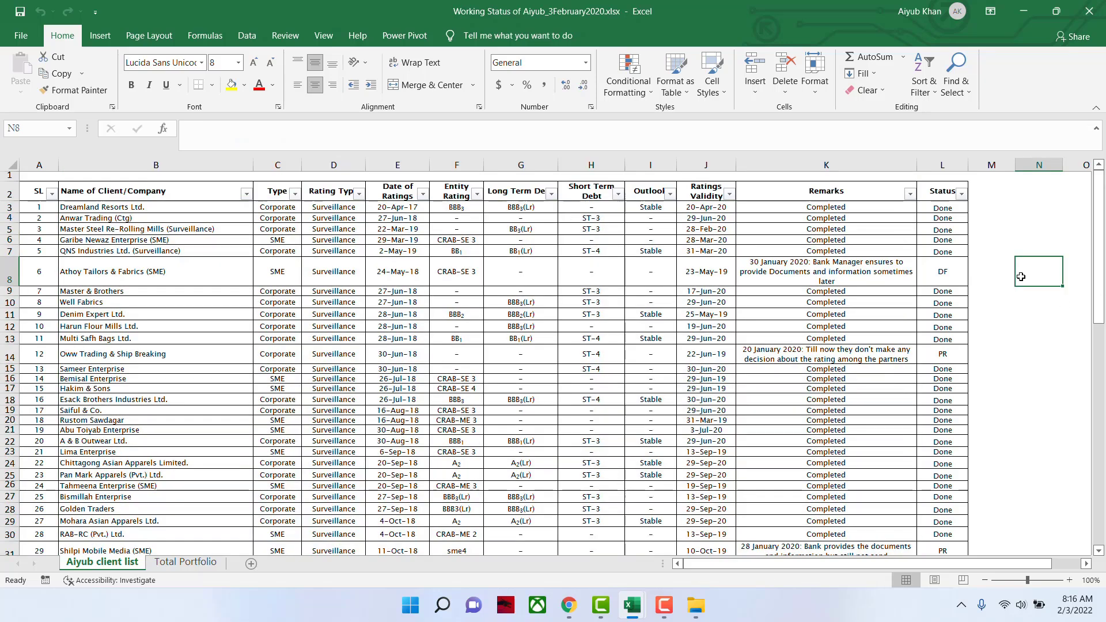
# Step: Turn off the Filter on the client list's header row, from SL to Status in row 2
pyautogui.click(35, 194)
pyautogui.moveTo(76, 197); pyautogui.dragTo(959, 194)
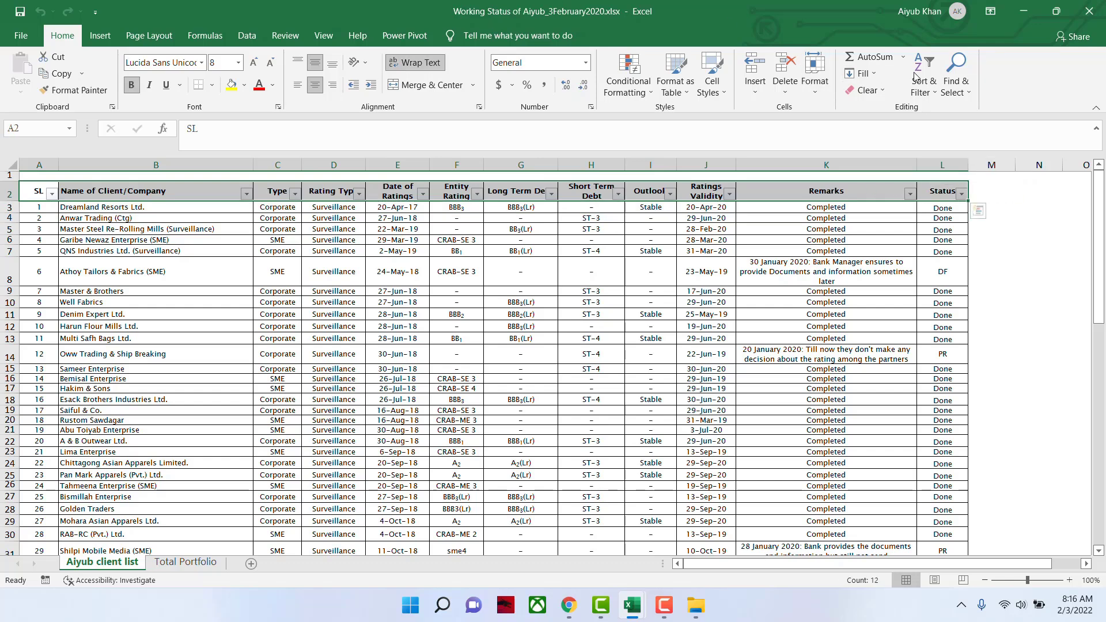
pyautogui.click(927, 96)
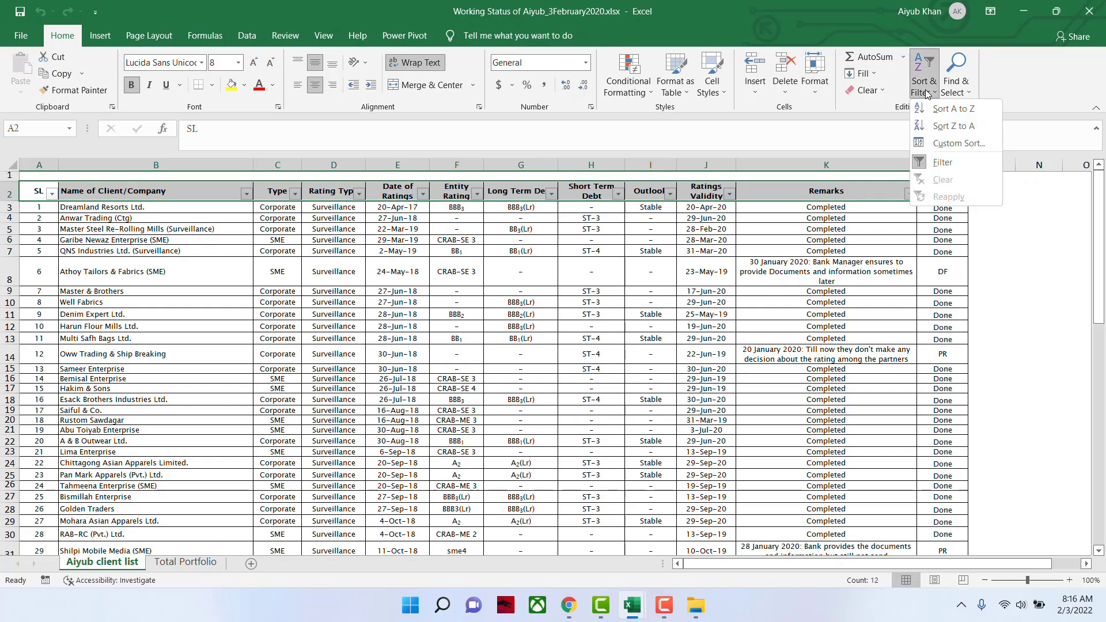
pyautogui.click(944, 163)
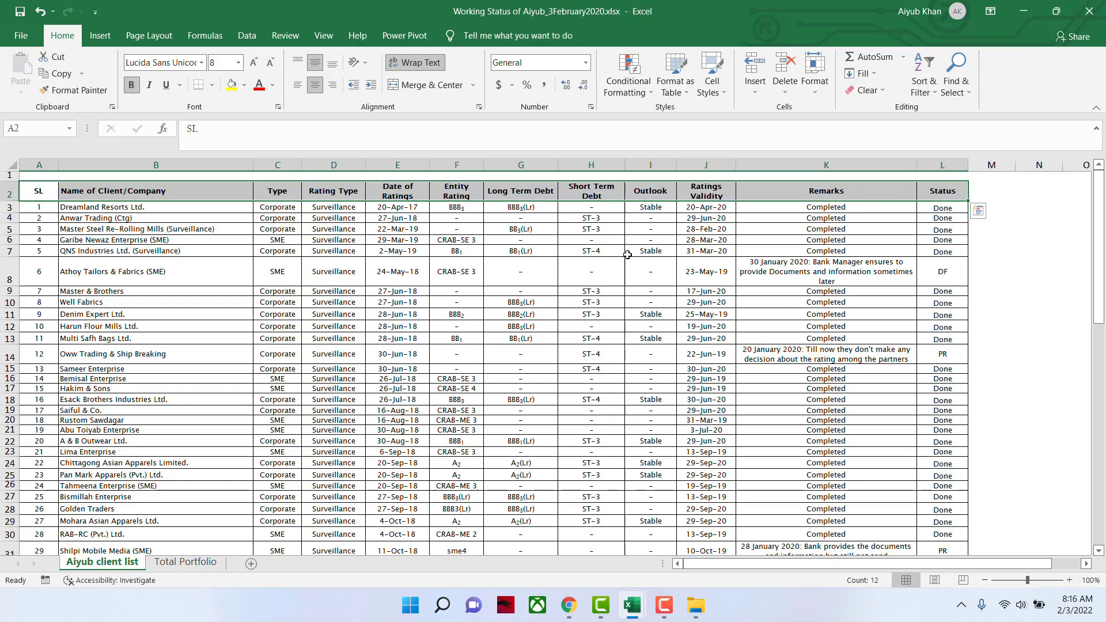
# Step: Apply the Filter again to all headings in row 2 of the client list
pyautogui.click(40, 195)
pyautogui.moveTo(40, 195); pyautogui.dragTo(924, 192)
pyautogui.click(933, 86)
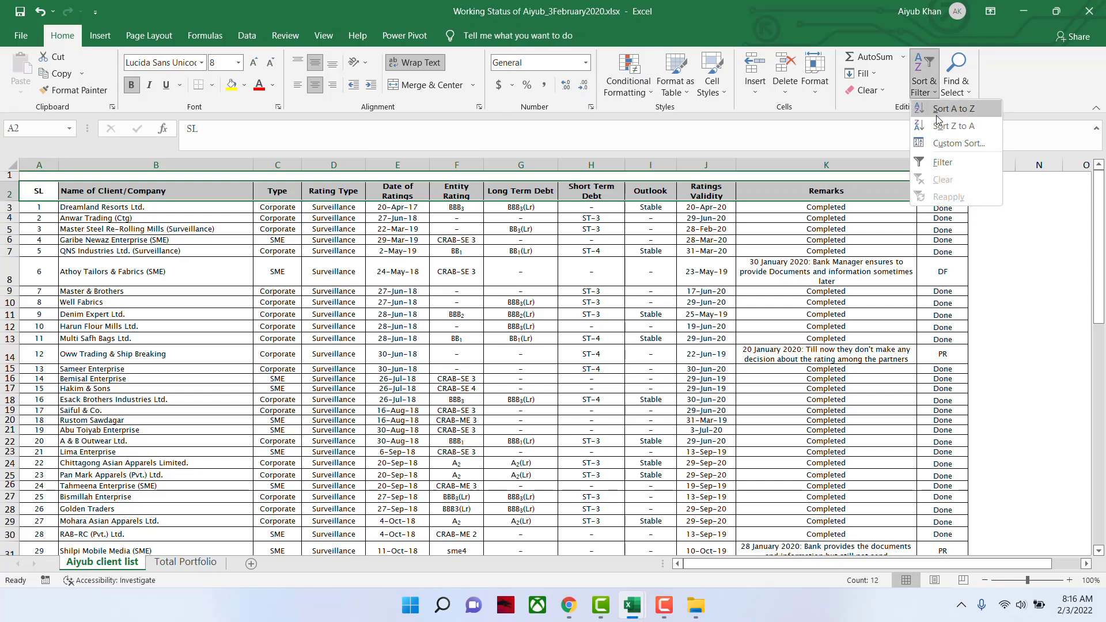
pyautogui.click(941, 162)
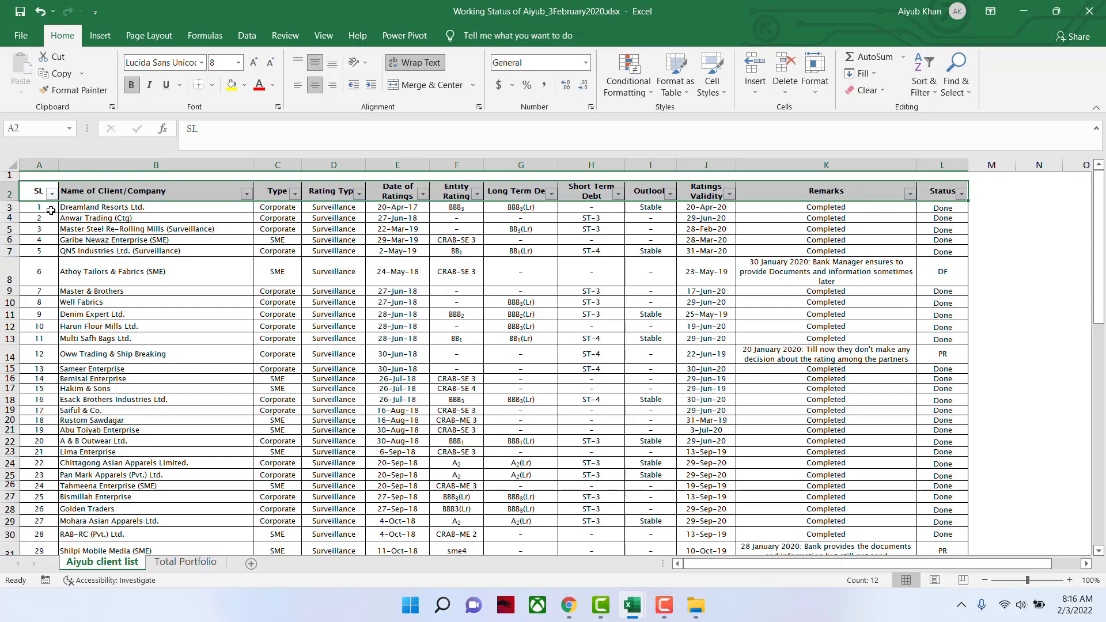
# Step: Freeze panes at cell B3 to lock the header rows and SL column, and check them across the client list
pyautogui.click(131, 206)
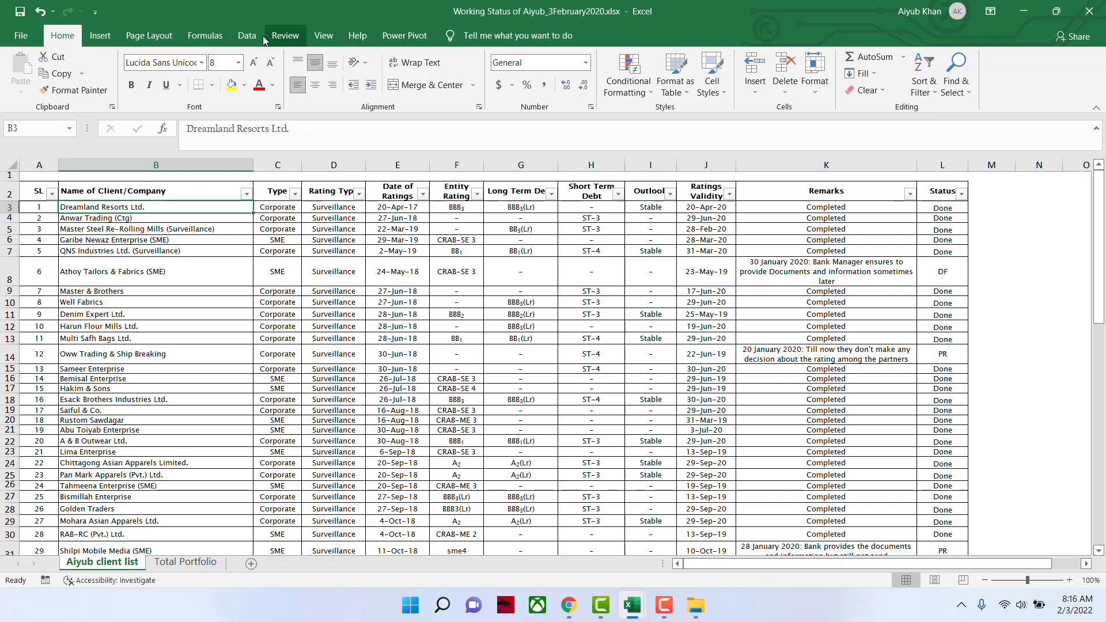
pyautogui.click(325, 38)
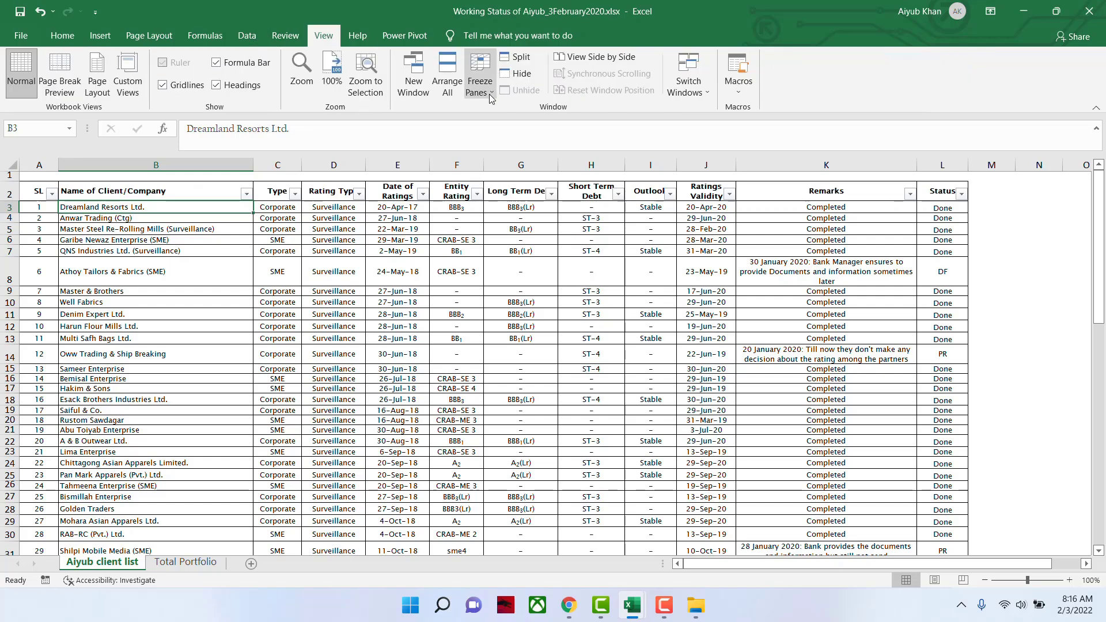
pyautogui.click(488, 92)
pyautogui.click(518, 118)
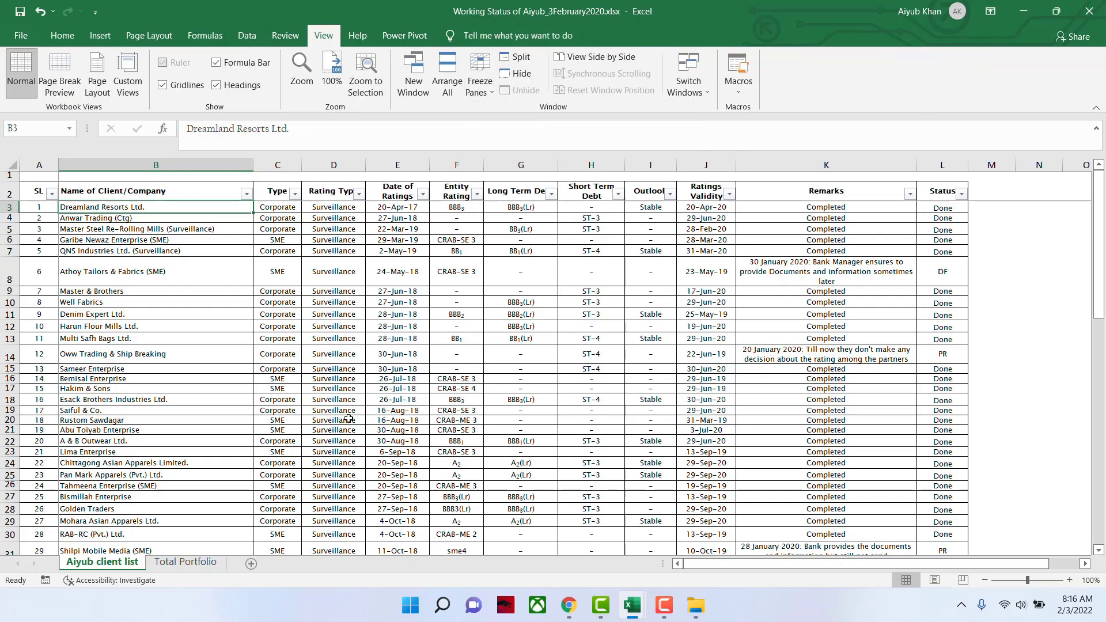
pyautogui.scroll(-17, 349, 419)
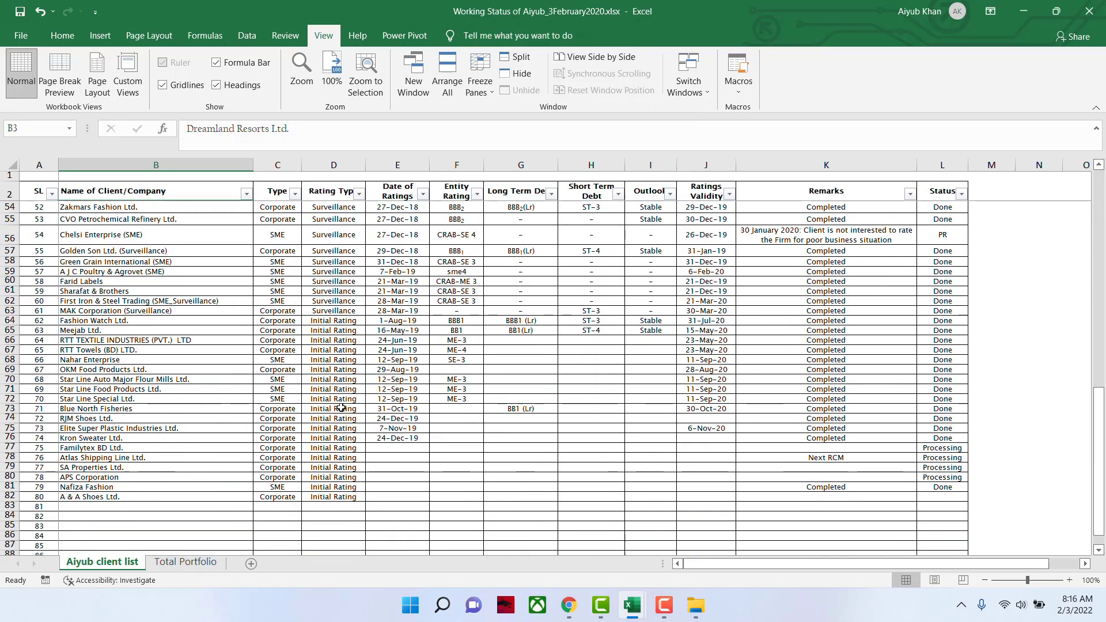
pyautogui.scroll(-5, 341, 408)
pyautogui.moveTo(698, 564); pyautogui.dragTo(827, 553)
pyautogui.scroll(8, 451, 466)
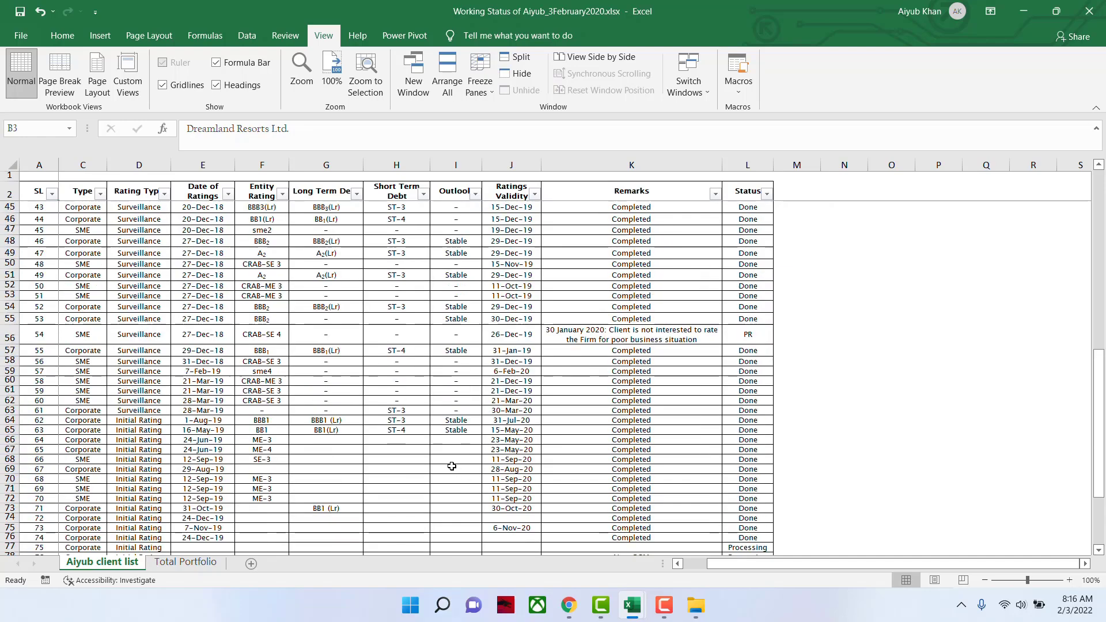
pyautogui.scroll(14, 452, 466)
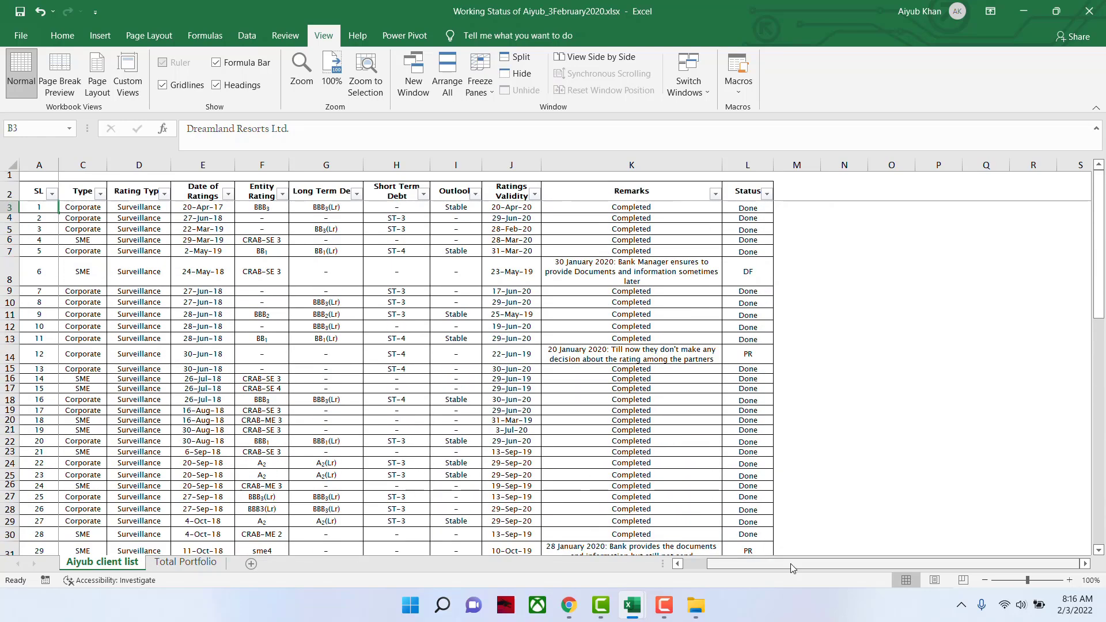
pyautogui.moveTo(791, 569); pyautogui.dragTo(766, 568)
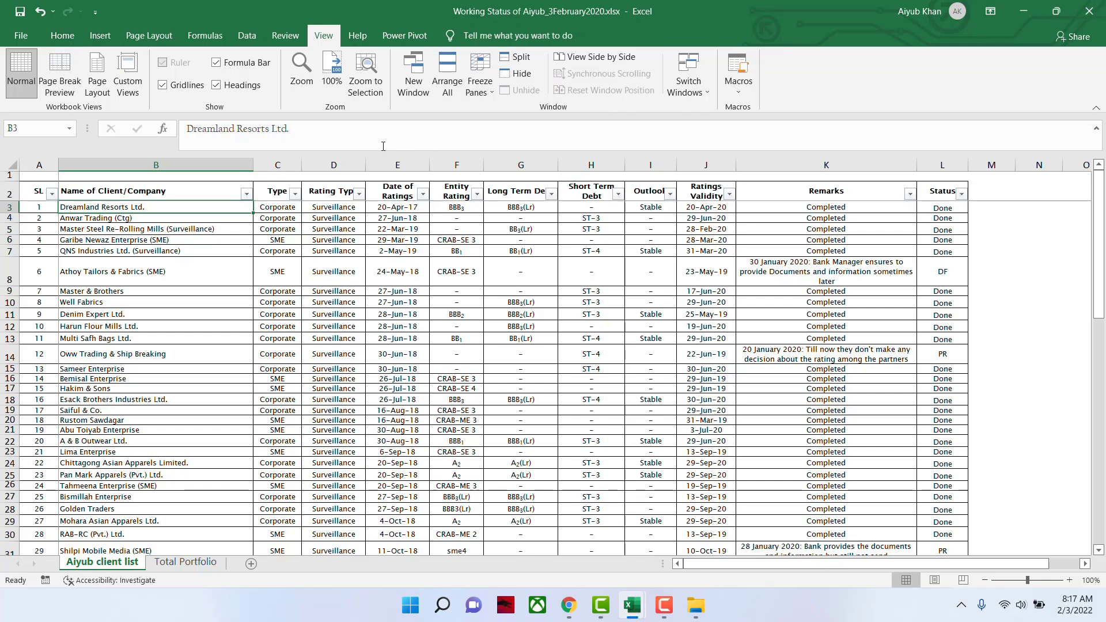
# Step: Close the client status workbook without saving its changes
pyautogui.click(1090, 11)
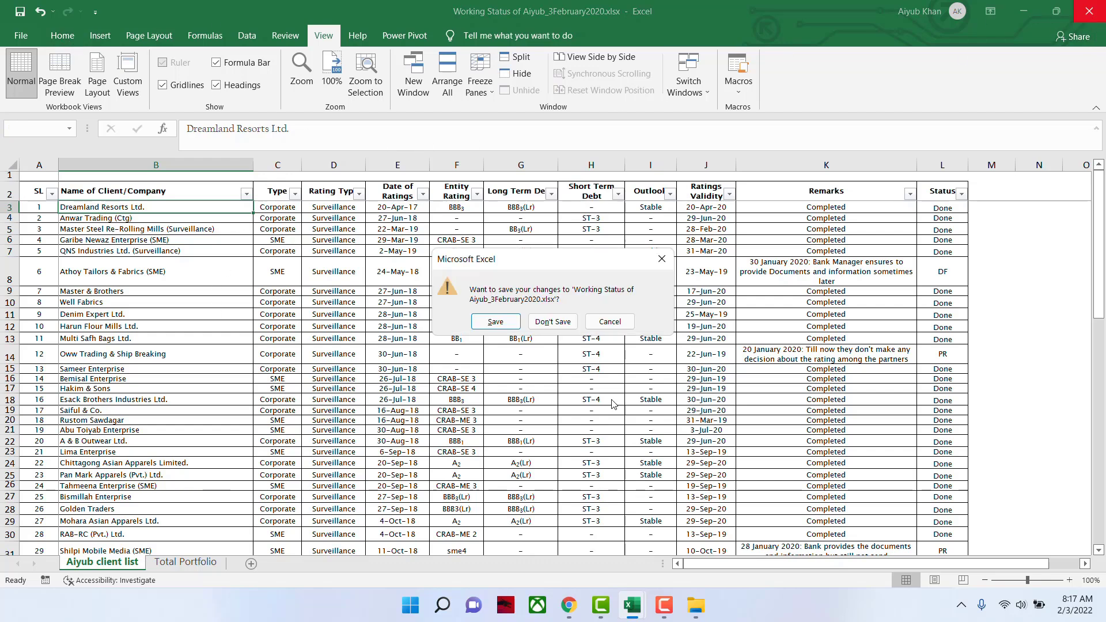
pyautogui.click(543, 323)
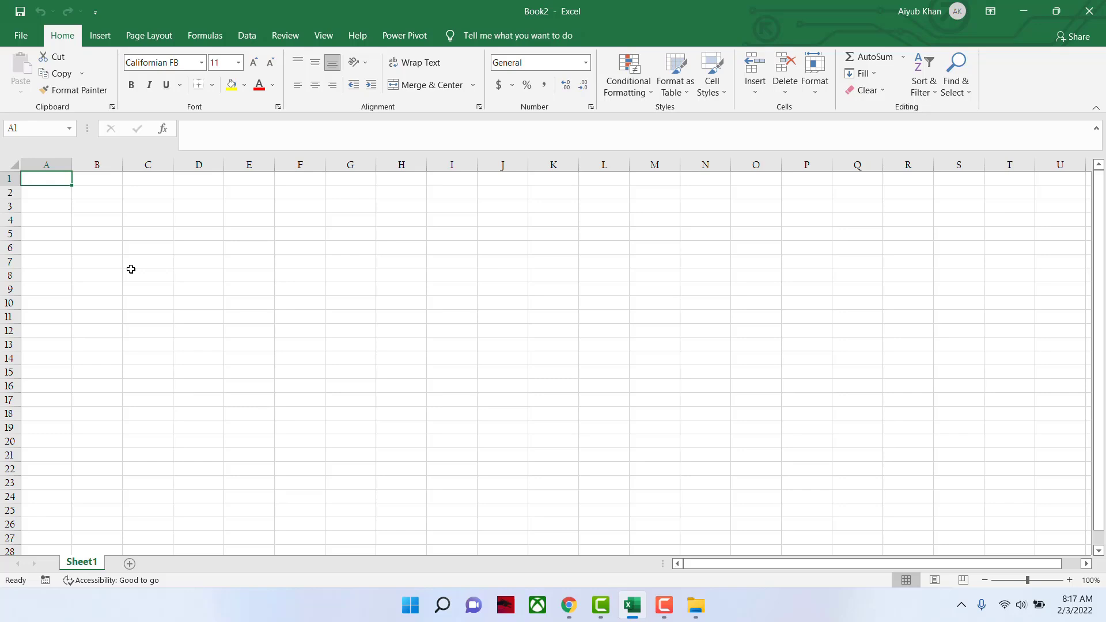
pyautogui.write('SN')
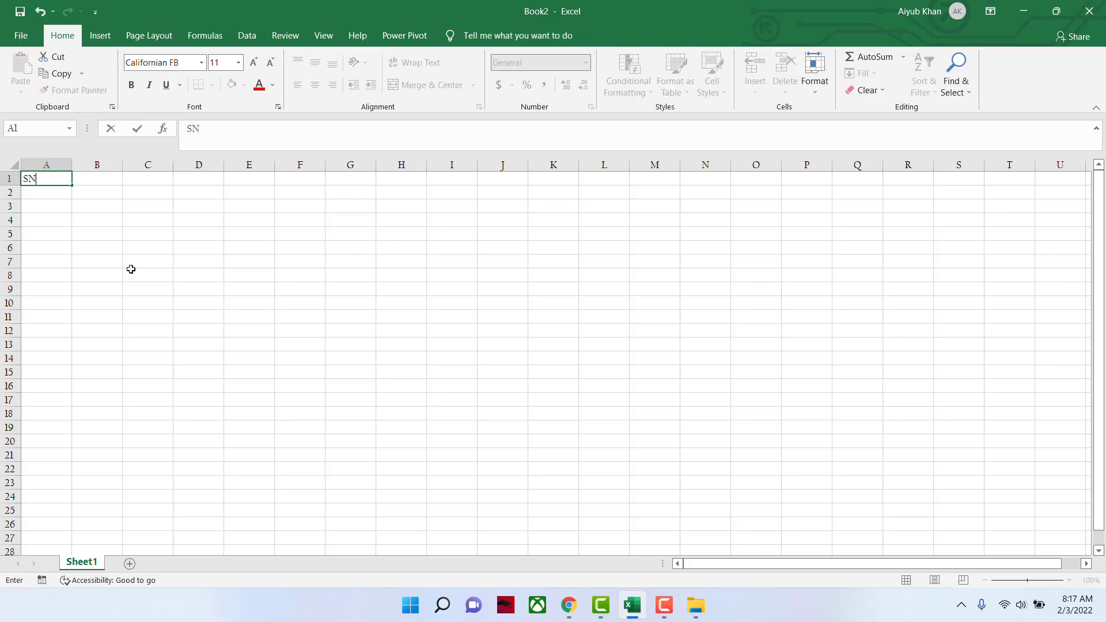
pyautogui.press('BackSpace')
pyautogui.press('BackSpace')
pyautogui.press('Return')
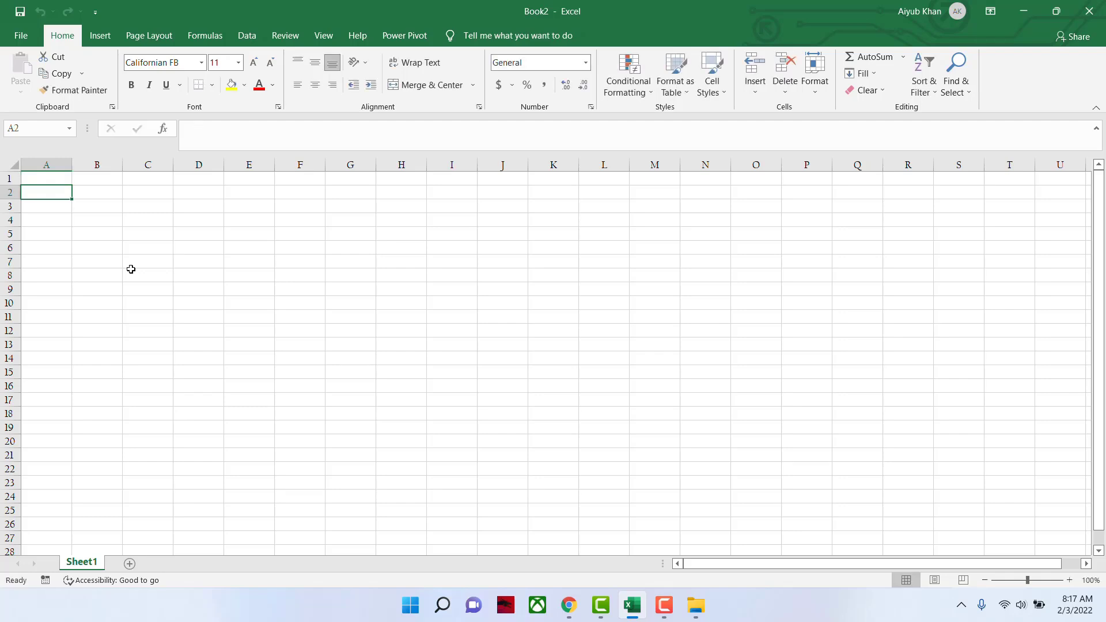
# Step: Enter the title "List for monthly shopping" in cell A2 of the blank workbook
pyautogui.write('List for ')
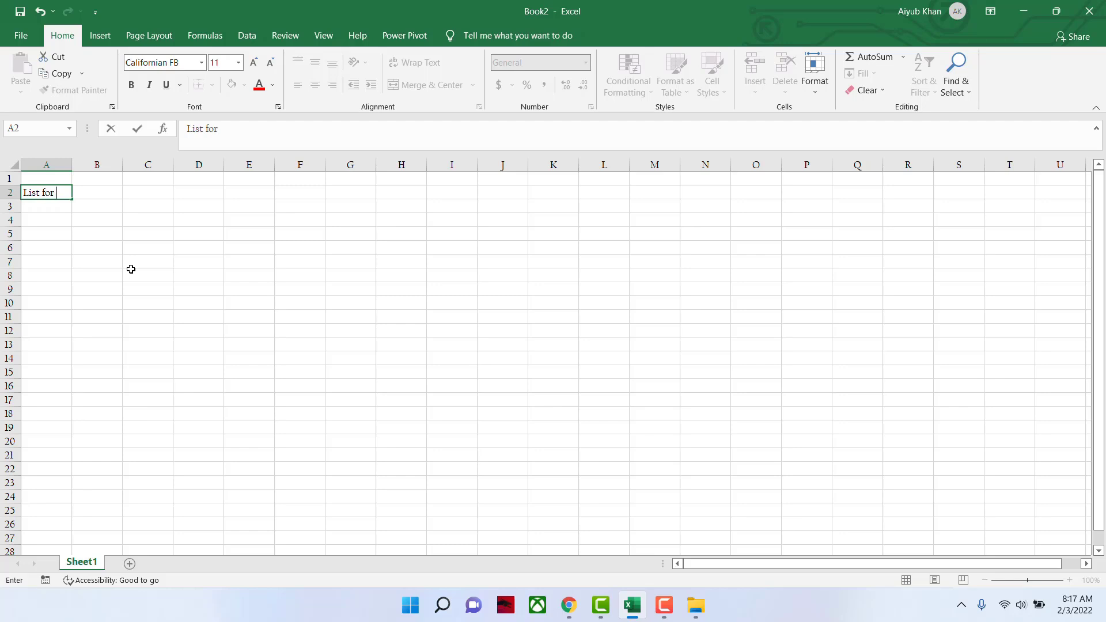
pyautogui.write('Daily')
pyautogui.write('Shopping')
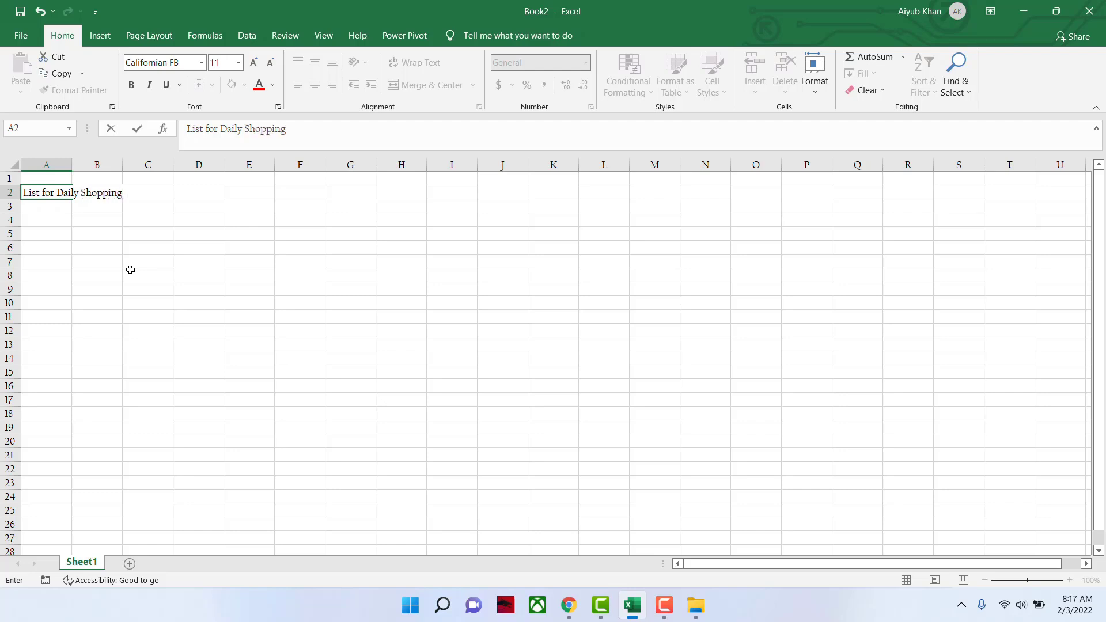
pyautogui.press('BackSpace')
pyautogui.press('BackSpace')
pyautogui.press('BackSpace')
pyautogui.press('BackSpace')
pyautogui.press('BackSpace')
pyautogui.press('BackSpace')
pyautogui.press('BackSpace')
pyautogui.press('BackSpace')
pyautogui.press('BackSpace')
pyautogui.press('BackSpace')
pyautogui.press('BackSpace')
pyautogui.press('BackSpace')
pyautogui.press('BackSpace')
pyautogui.press('BackSpace')
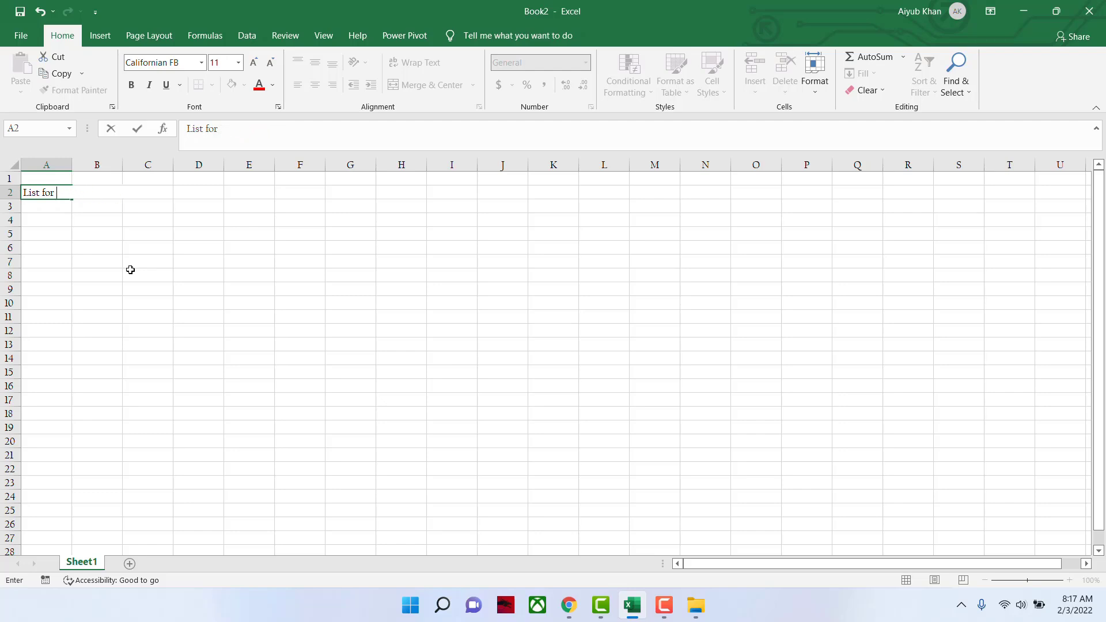
pyautogui.write('today')
pyautogui.press('BackSpace')
pyautogui.press('BackSpace')
pyautogui.press('BackSpace')
pyautogui.press('BackSpace')
pyautogui.write('monthly shopping')
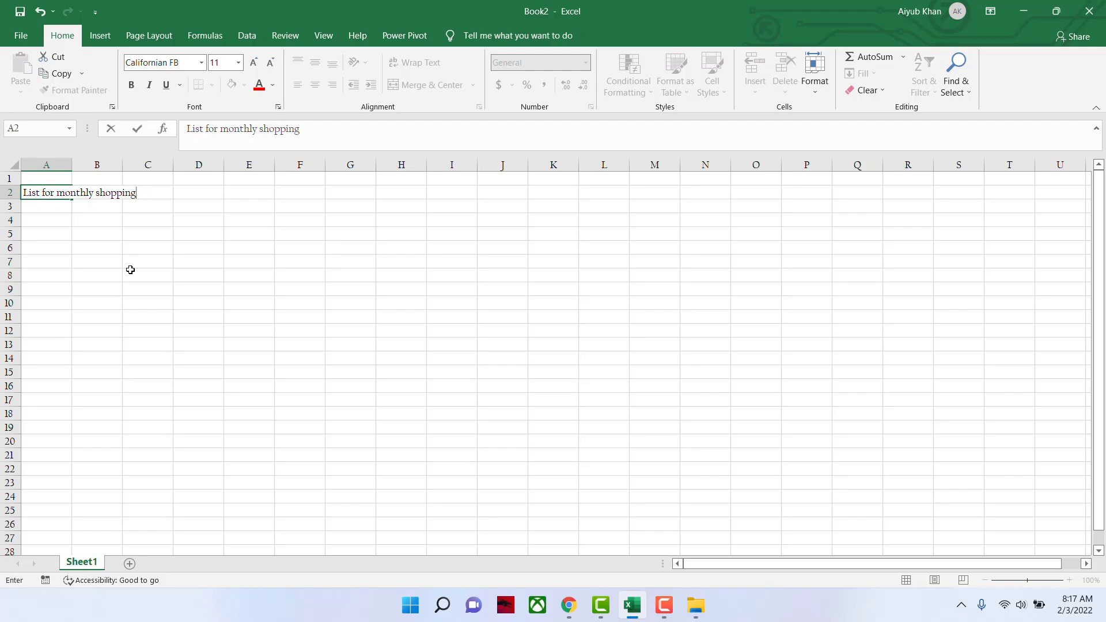
pyautogui.press('Return')
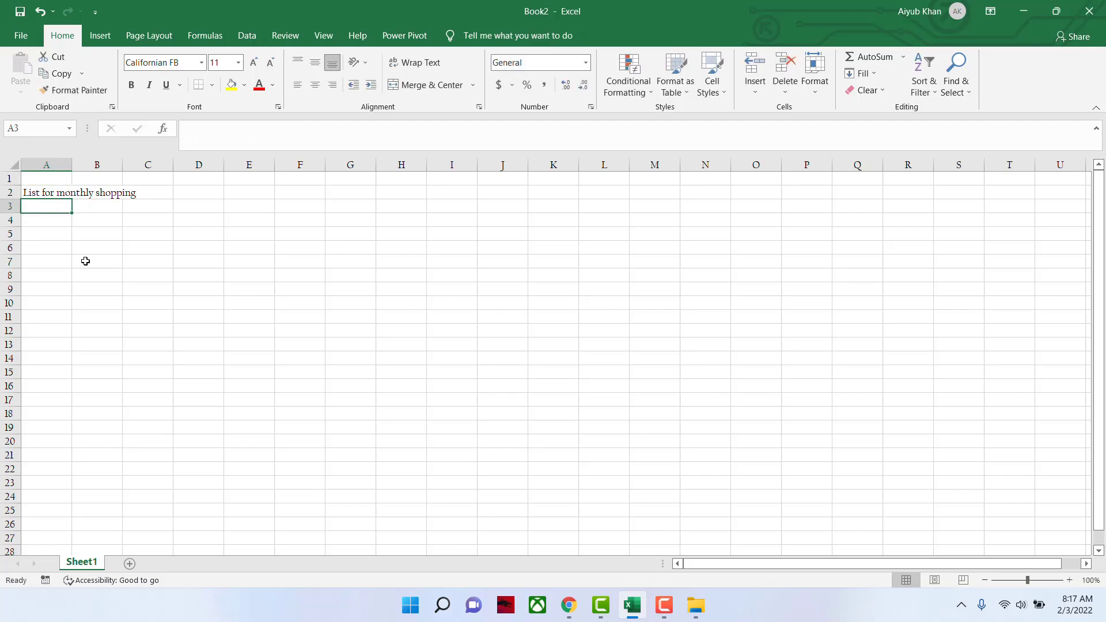
# Step: Enter the column headings SN, Details, Quantity, Rate and Total (Tk) in cells A3 to E3
pyautogui.write('SN')
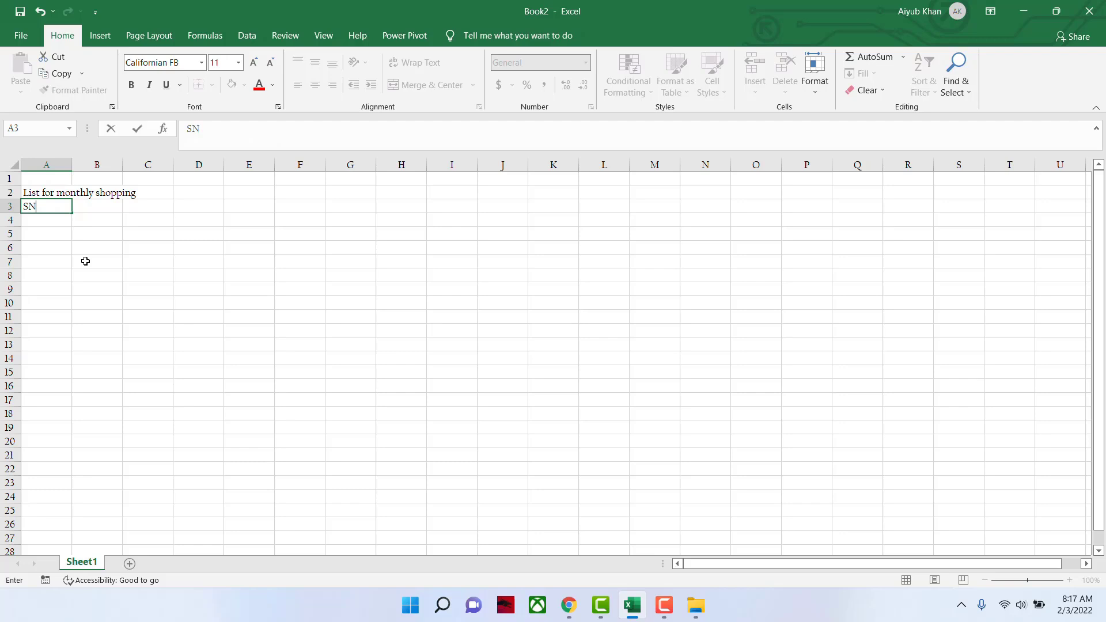
pyautogui.press('Tab')
pyautogui.write('D')
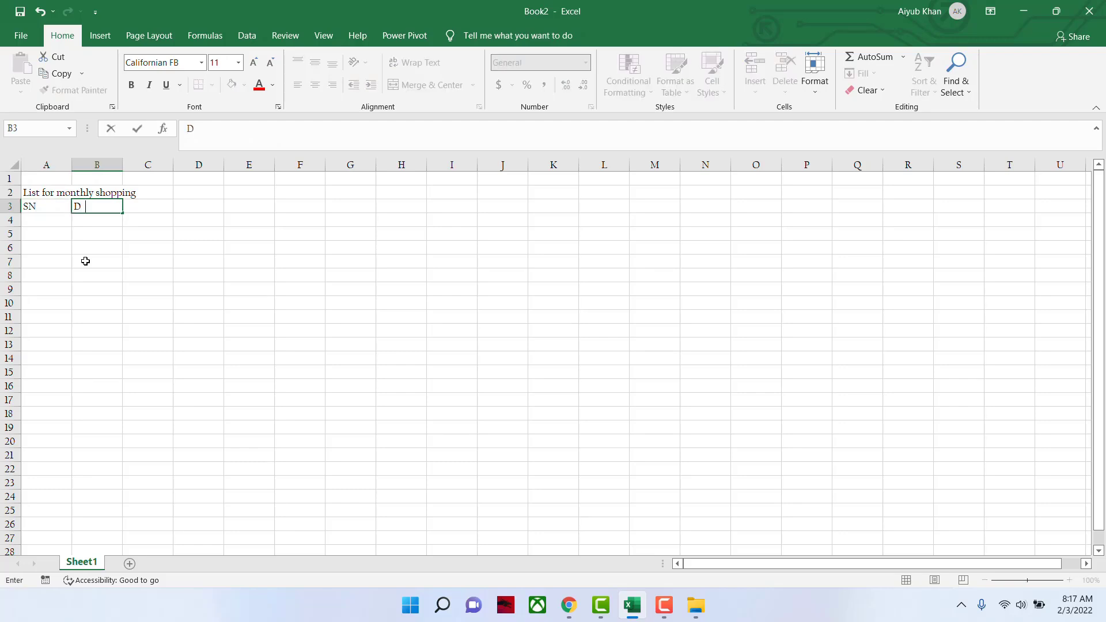
pyautogui.write('etails')
pyautogui.press('Tab')
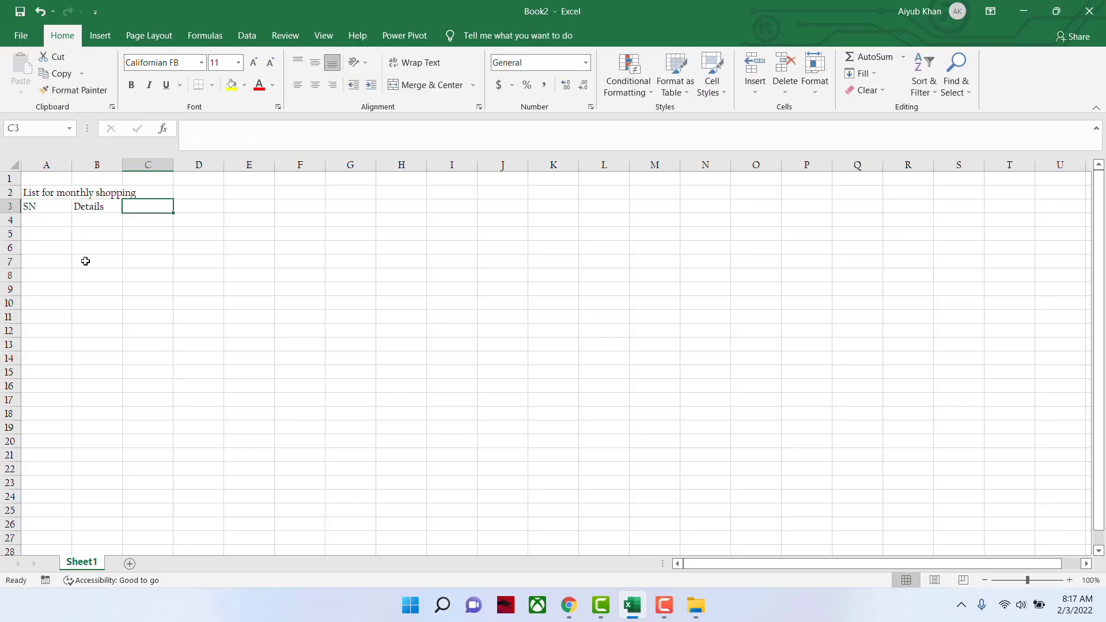
pyautogui.write('Qu')
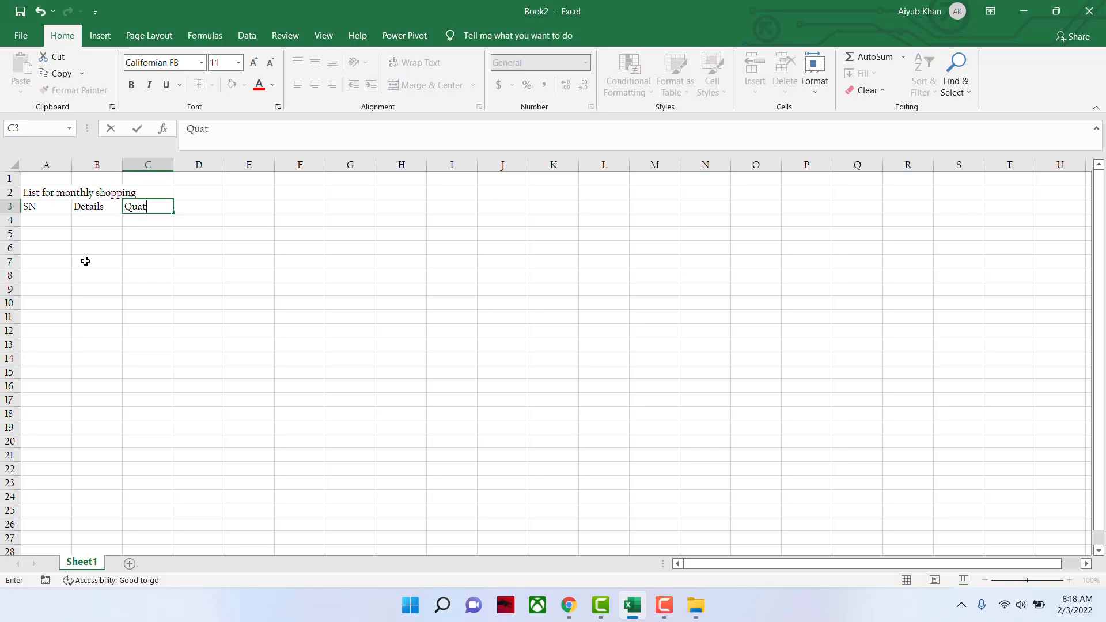
pyautogui.write('antity')
pyautogui.press('Tab')
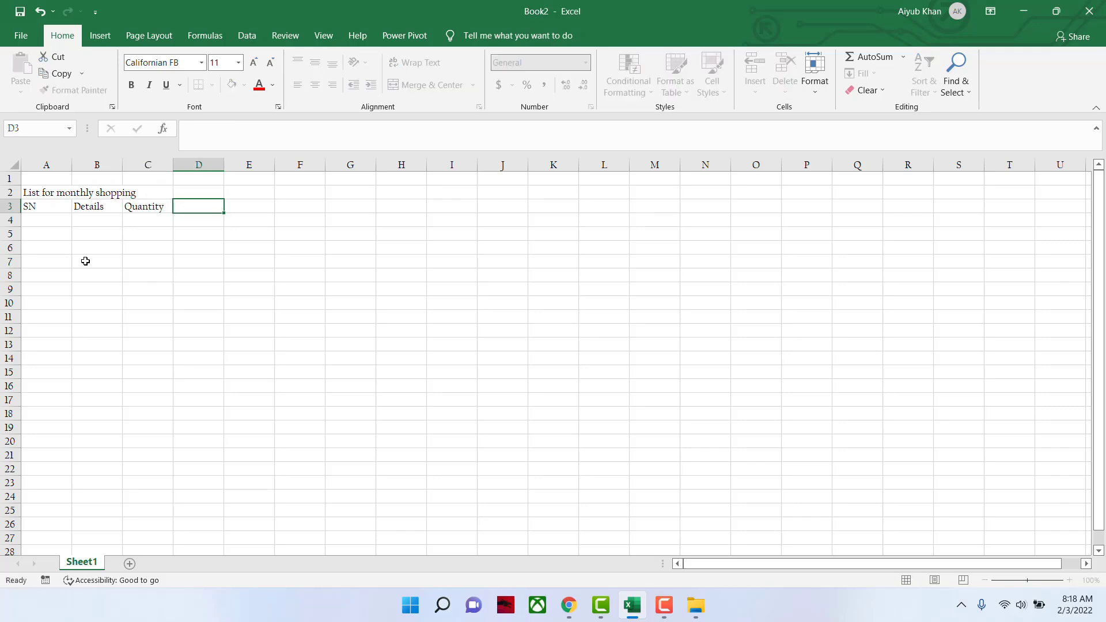
pyautogui.write('Rate')
pyautogui.press('Tab')
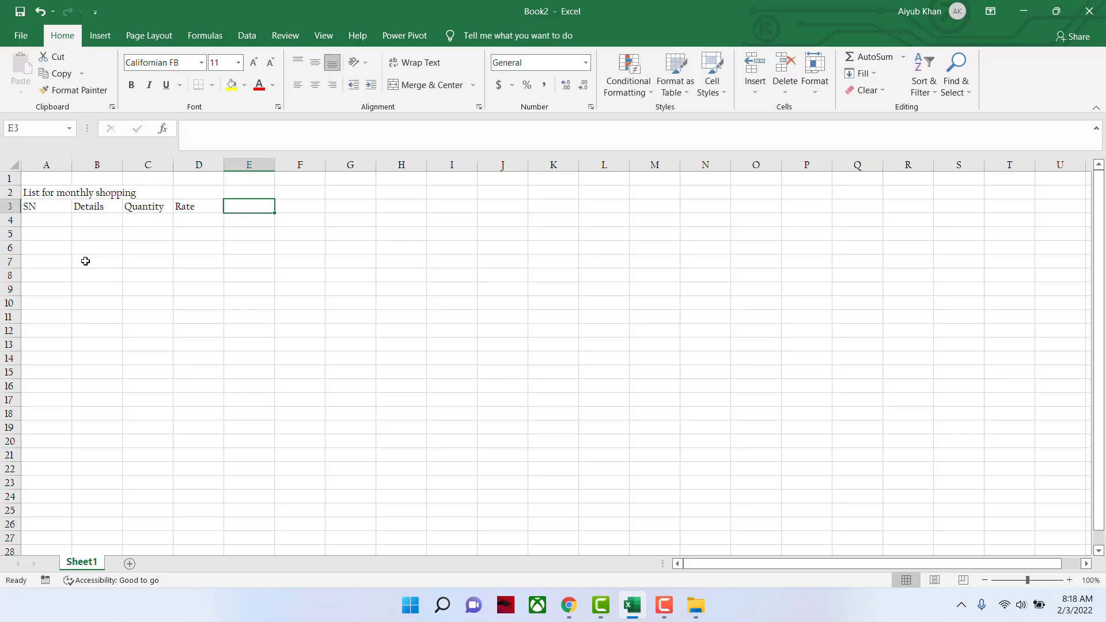
pyautogui.write('V')
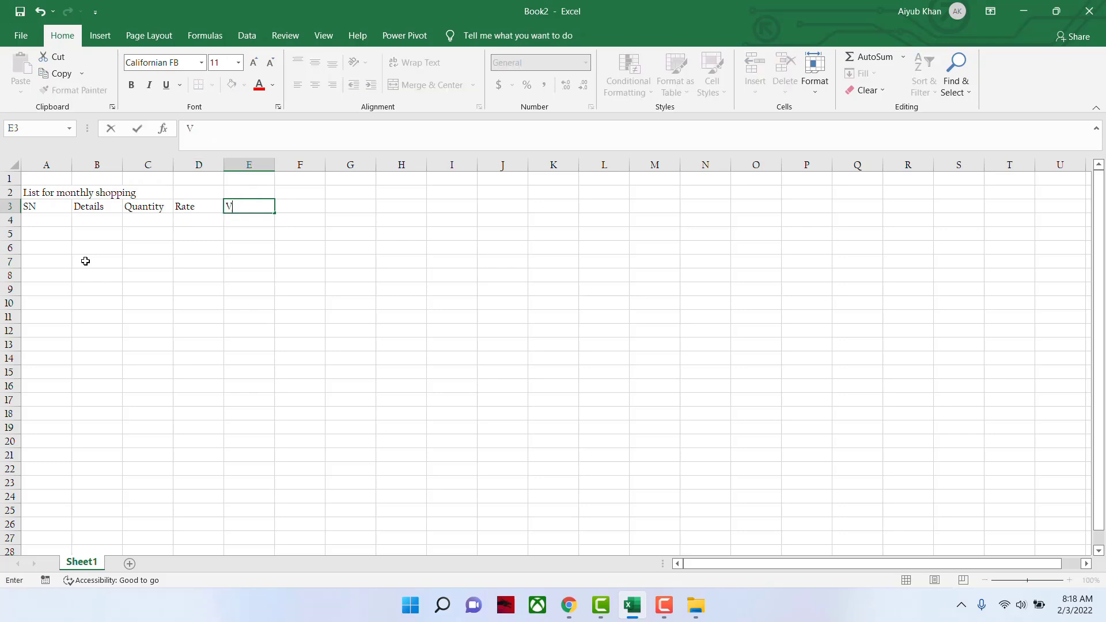
pyautogui.press('BackSpace')
pyautogui.write('Total (Tk')
pyautogui.press('Return')
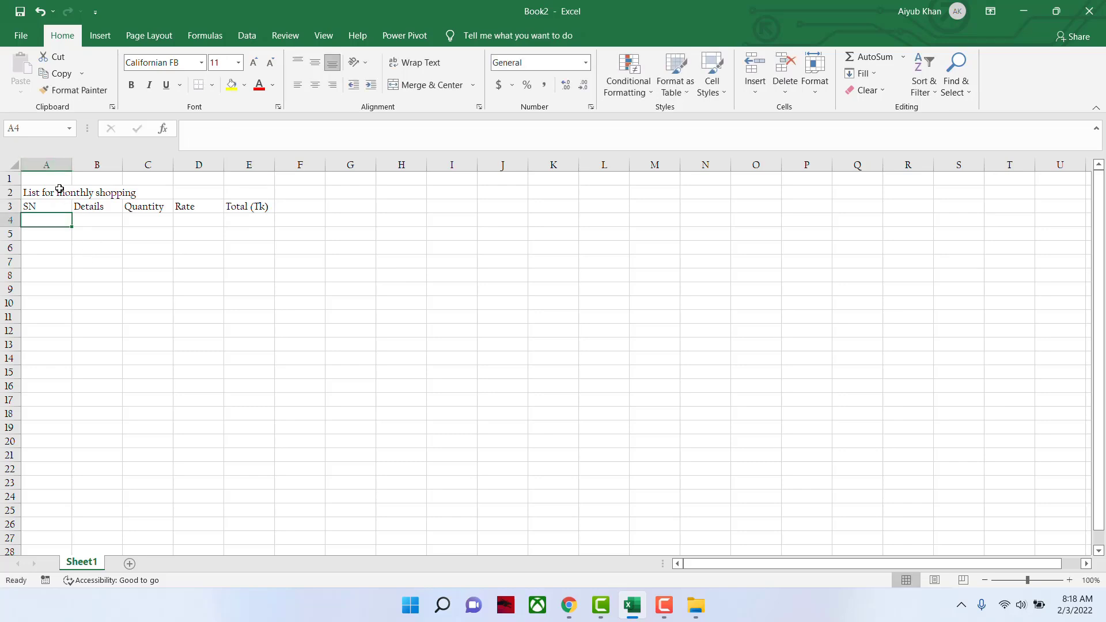
# Step: Merge and center the title across cells A2 to E2 and make it bold
pyautogui.moveTo(59, 193); pyautogui.dragTo(239, 193)
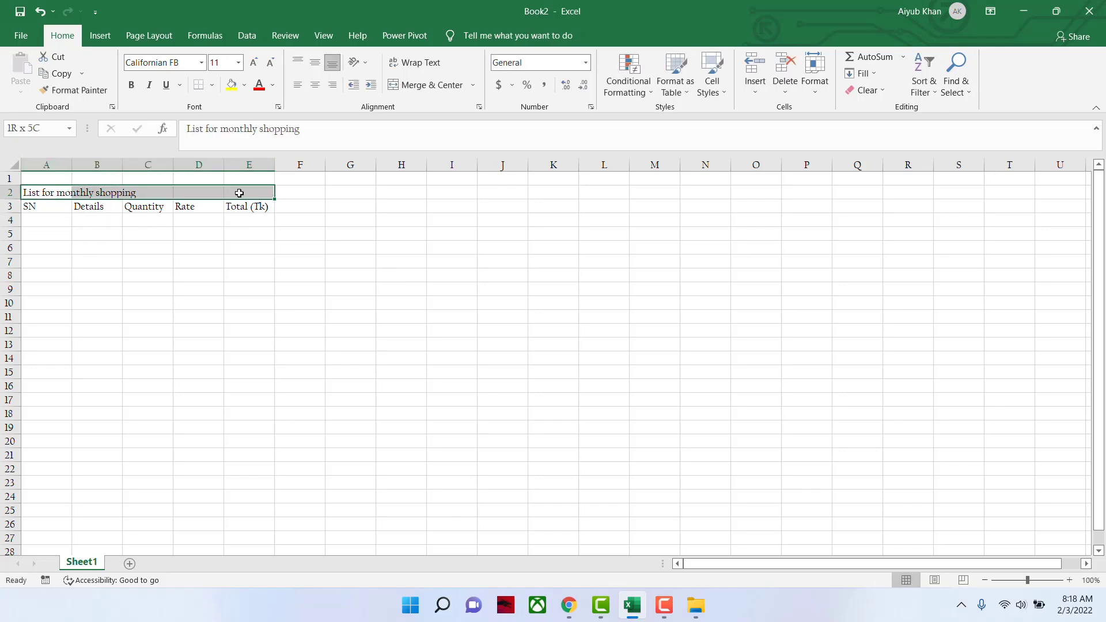
pyautogui.click(435, 87)
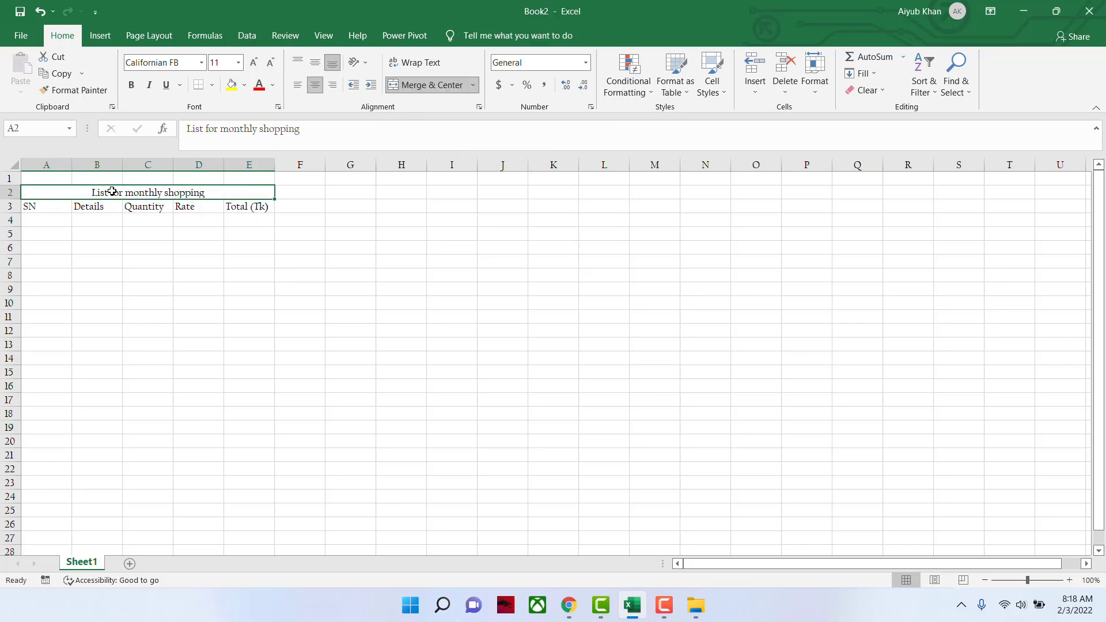
pyautogui.click(133, 87)
pyautogui.click(112, 241)
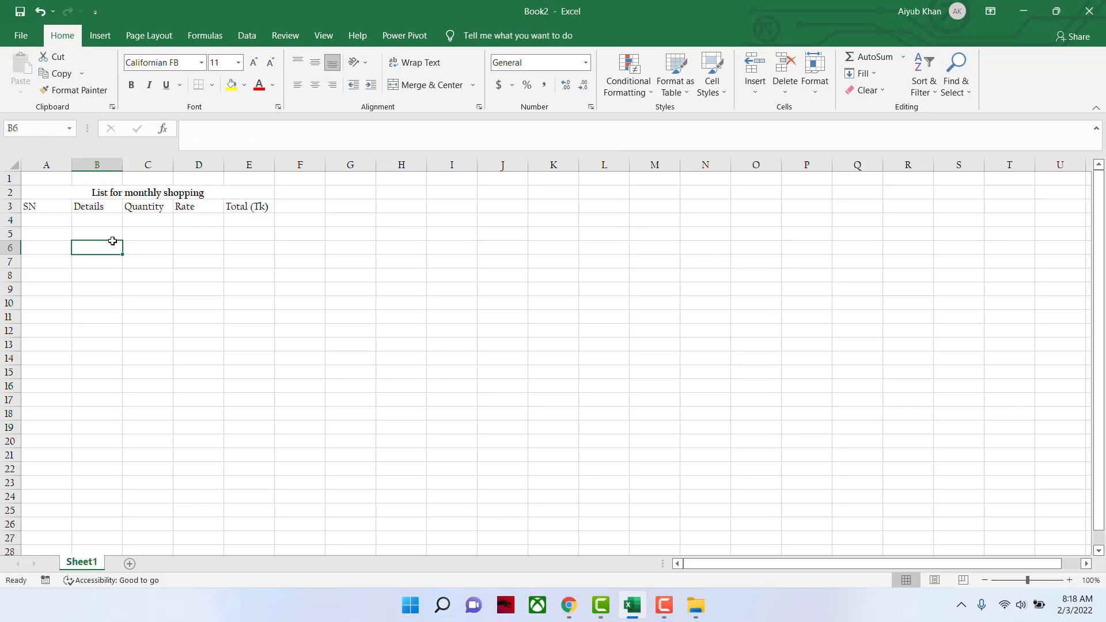
# Step: Set the font of the whole sheet to Berlin Sans FB at size 12
pyautogui.click(12, 163)
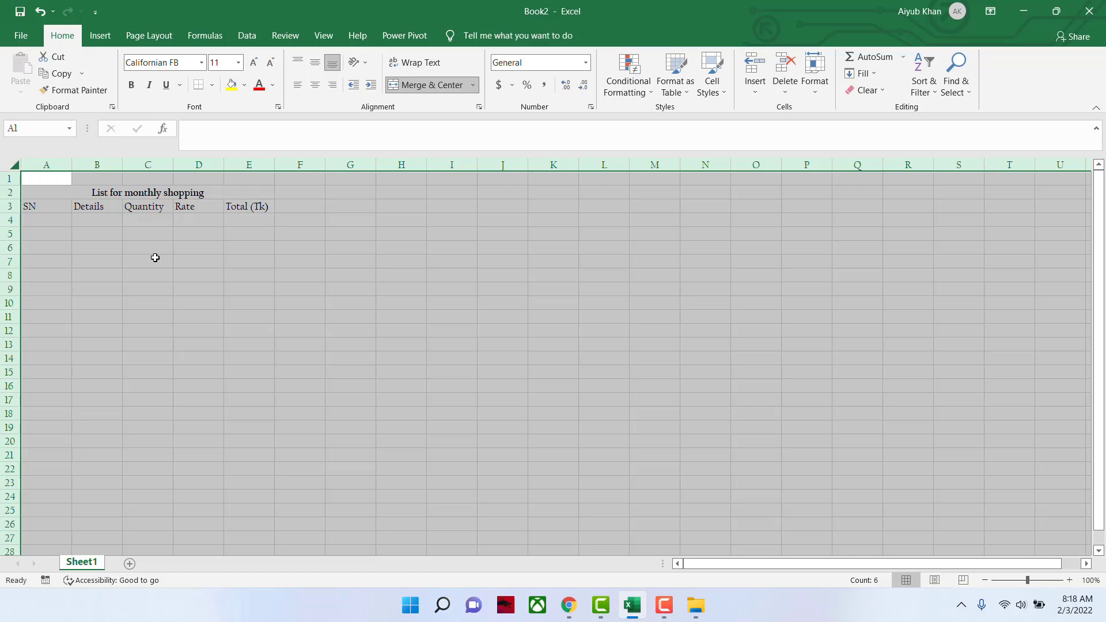
pyautogui.click(149, 259)
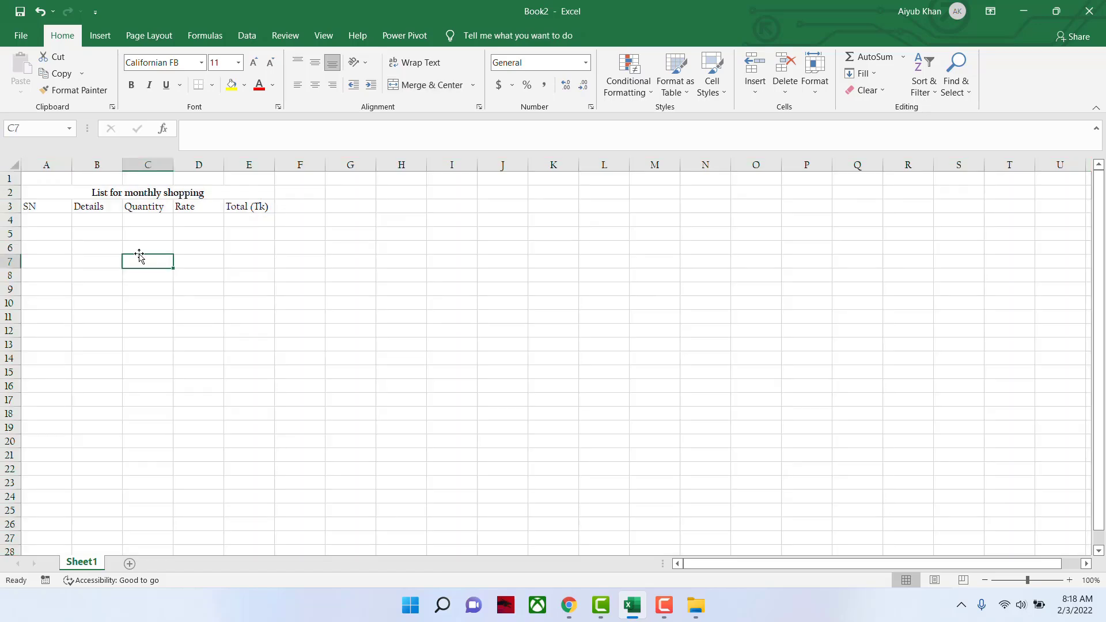
pyautogui.click(14, 167)
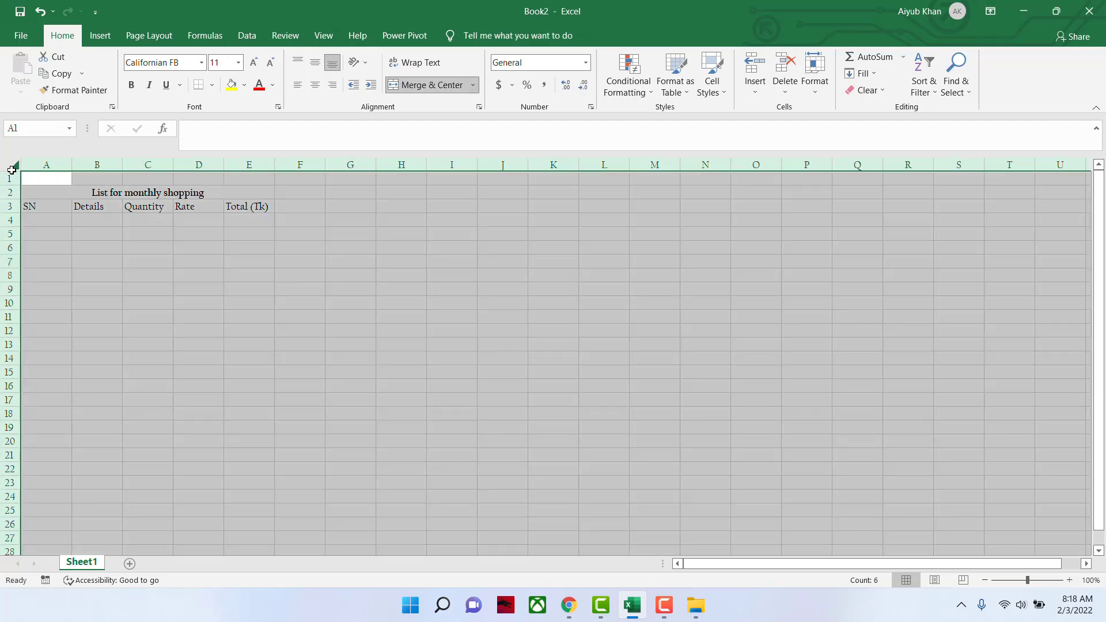
pyautogui.click(233, 250)
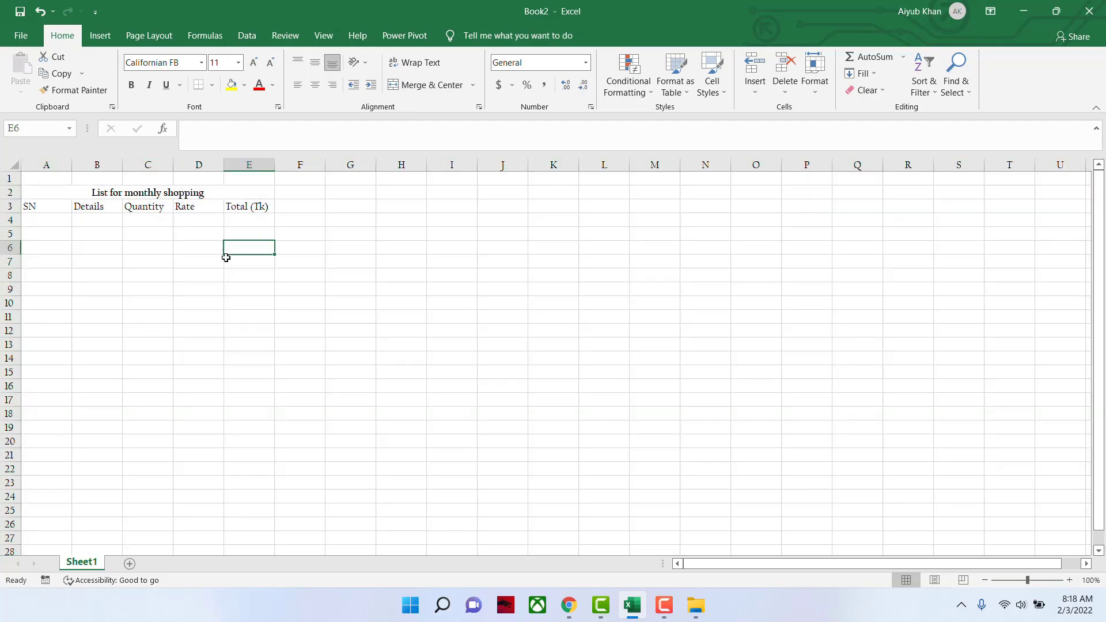
pyautogui.hotkey('ctrl', 'a')
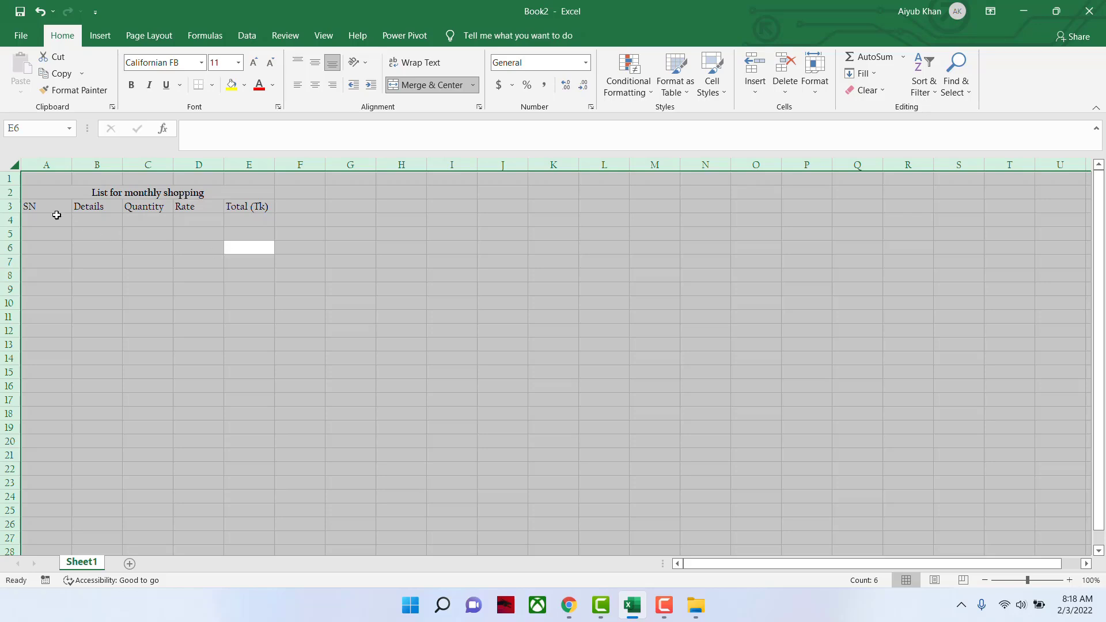
pyautogui.click(201, 63)
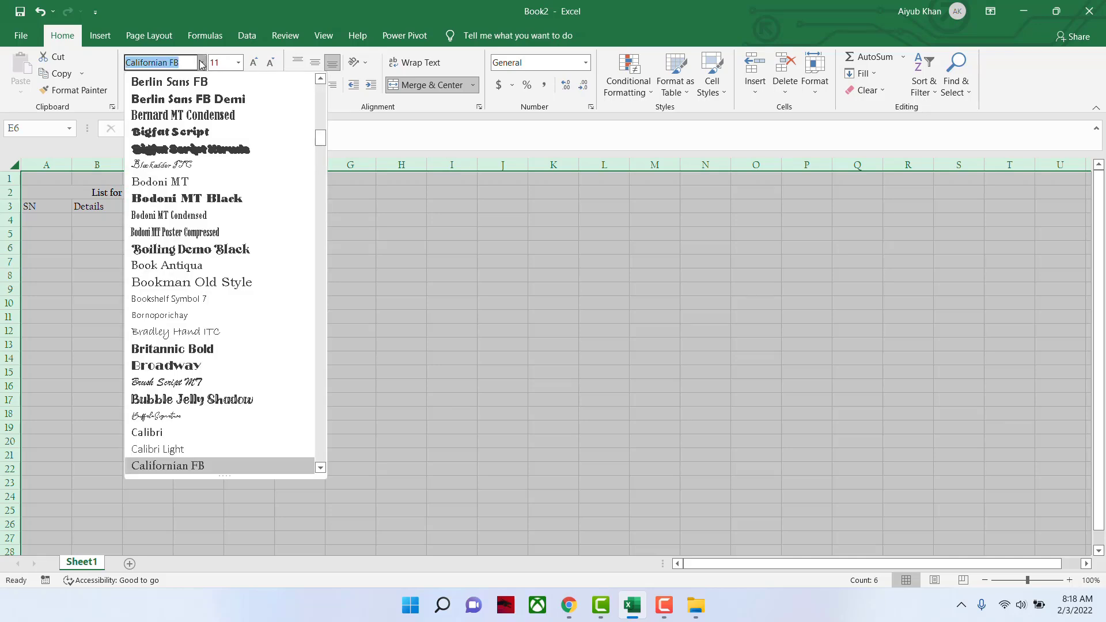
pyautogui.click(201, 82)
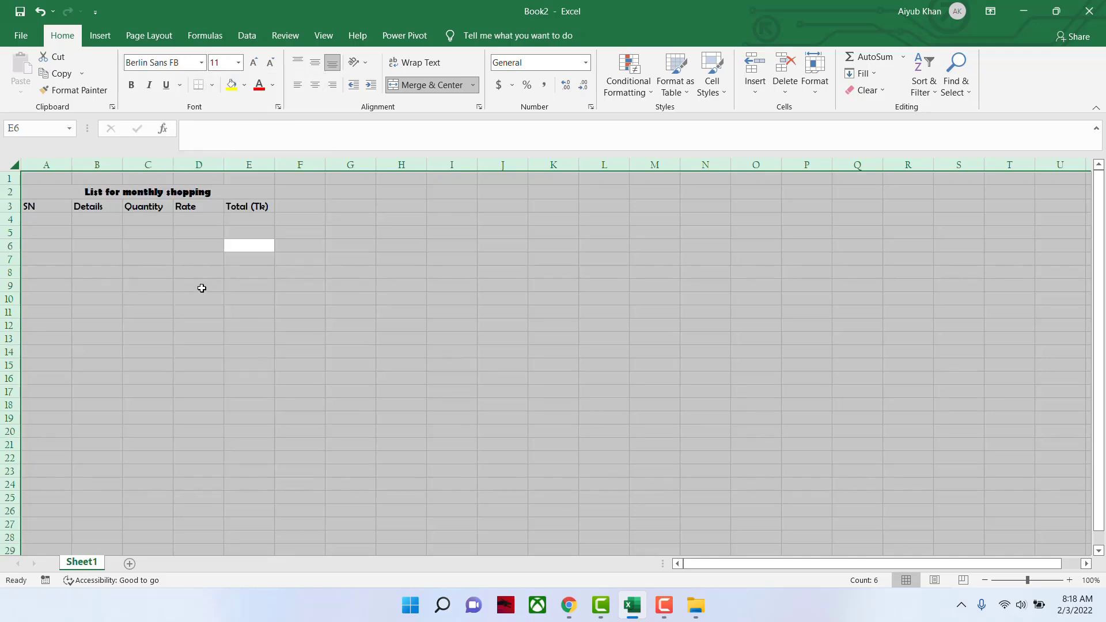
pyautogui.click(238, 62)
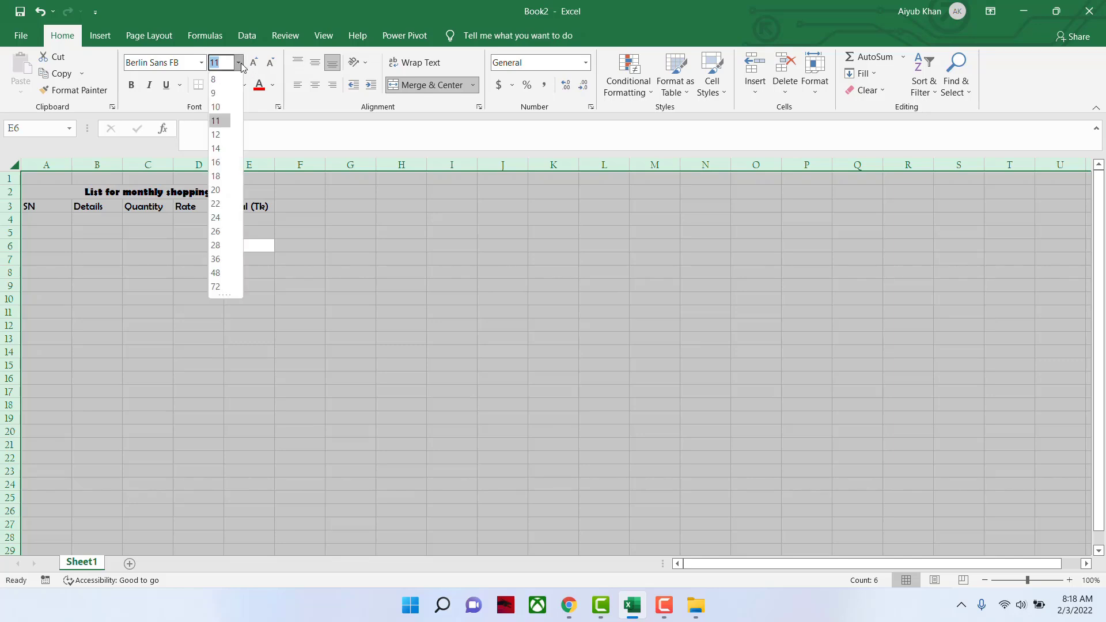
pyautogui.click(223, 138)
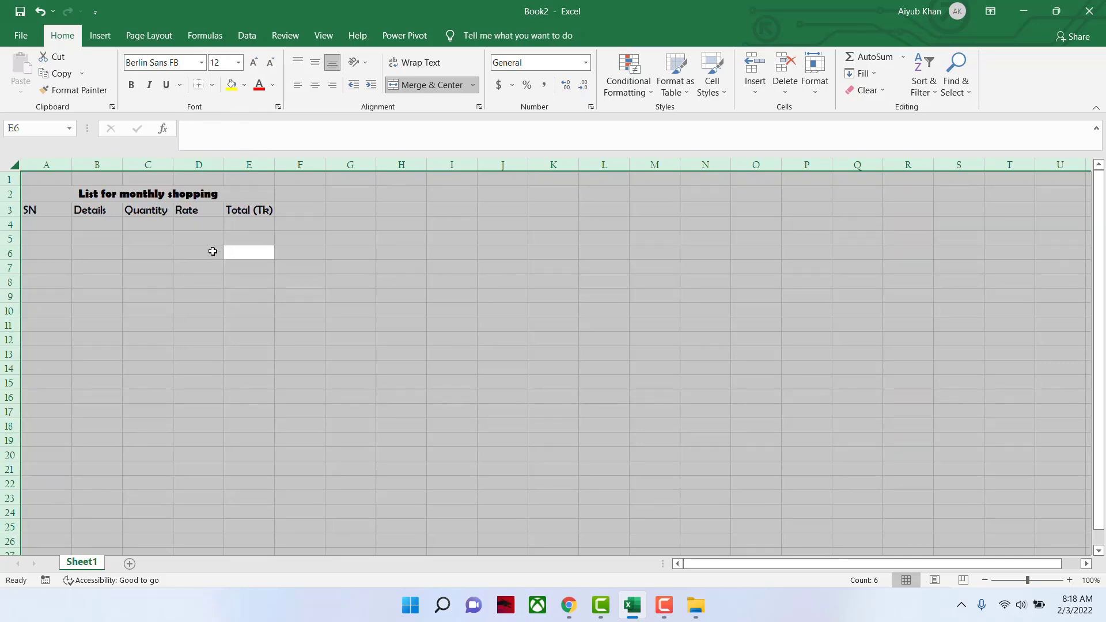
# Step: Apply bold to the whole sheet and remove it, and do the same with italic
pyautogui.click(133, 86)
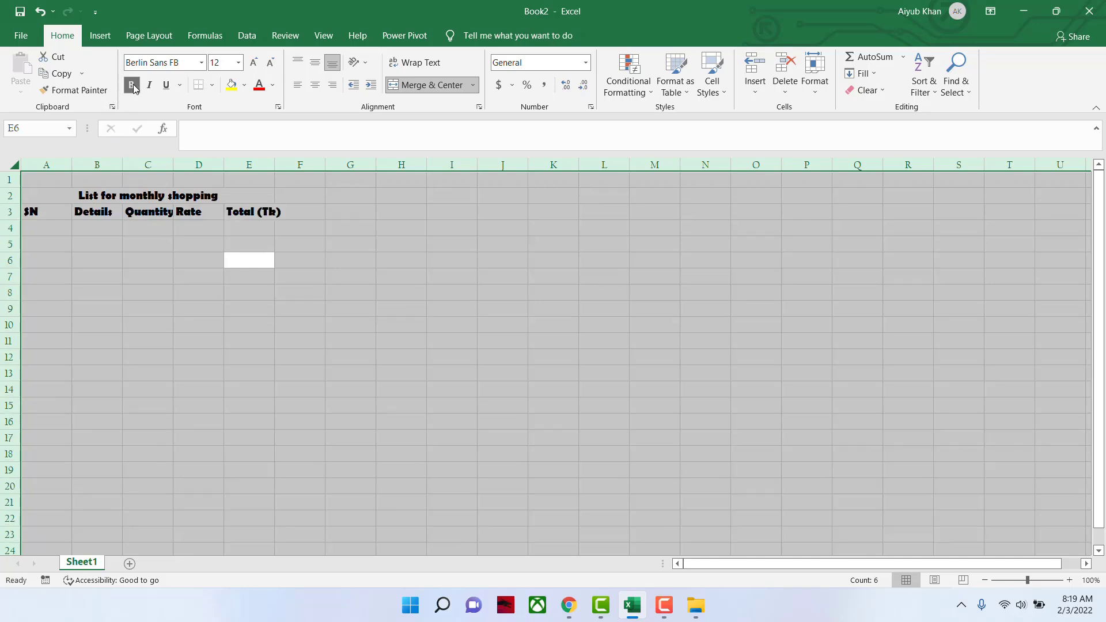
pyautogui.click(133, 86)
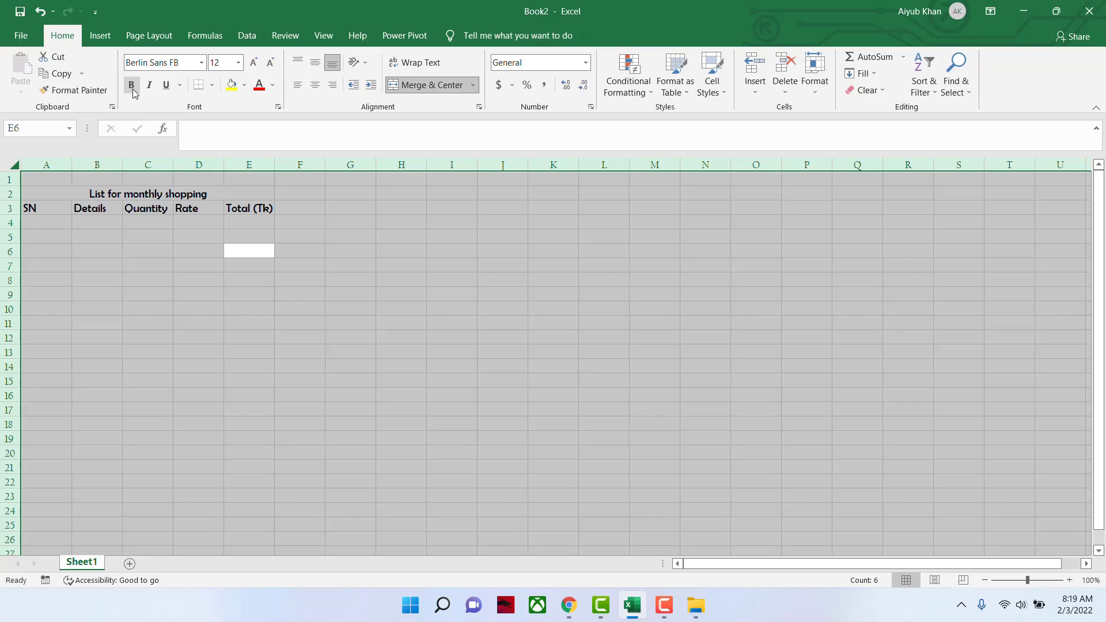
pyautogui.click(150, 86)
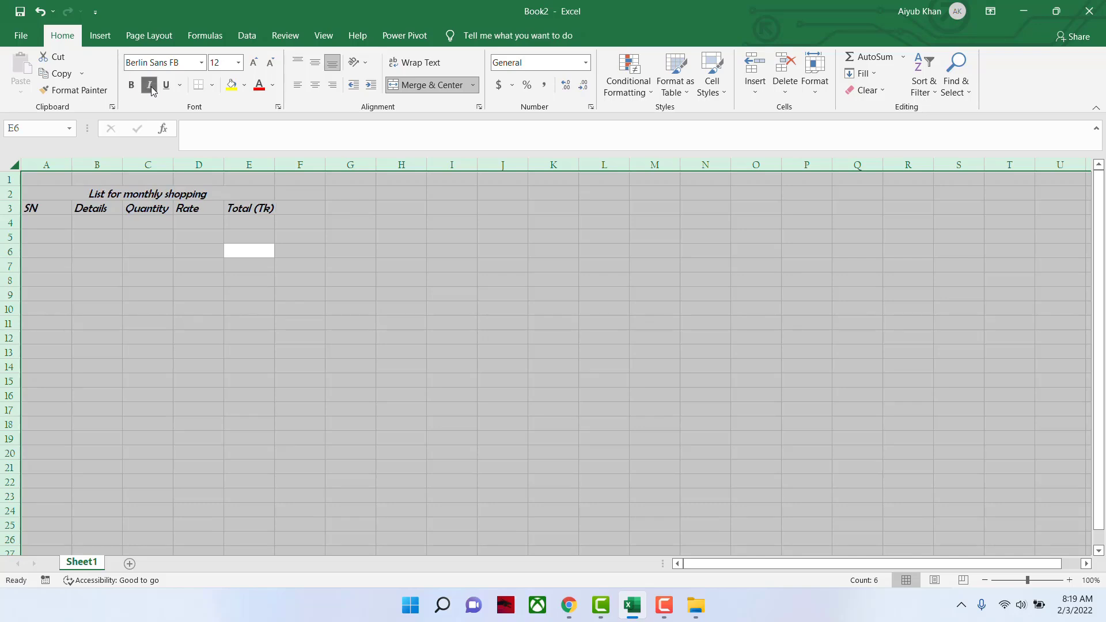
pyautogui.click(151, 86)
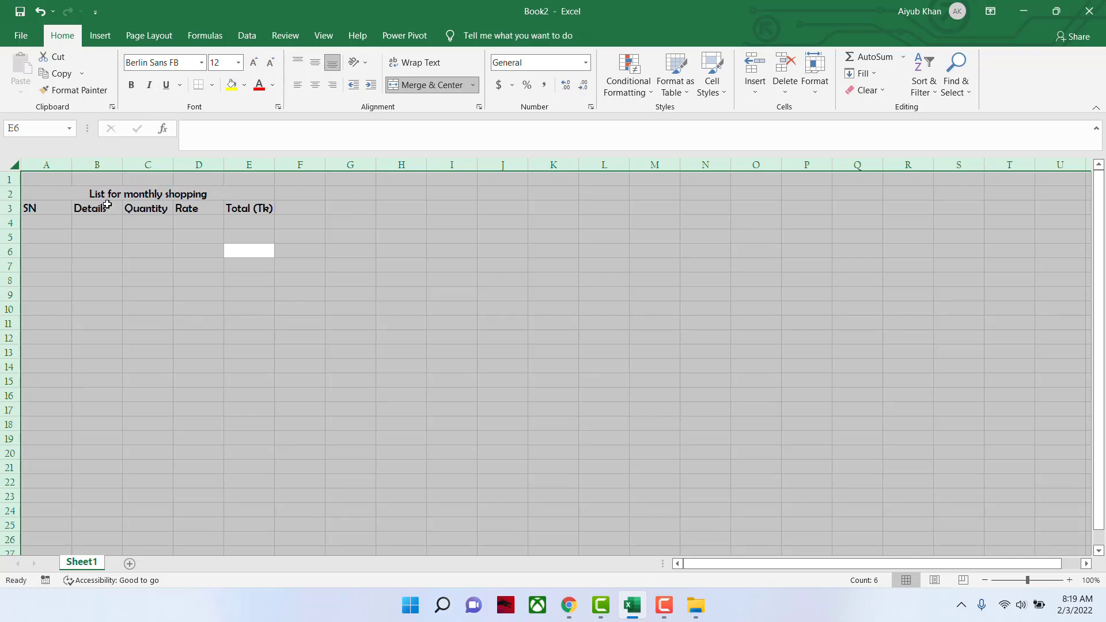
# Step: Try double and single underline on all text in the sheet, and remove the underlining
pyautogui.click(182, 85)
pyautogui.click(177, 122)
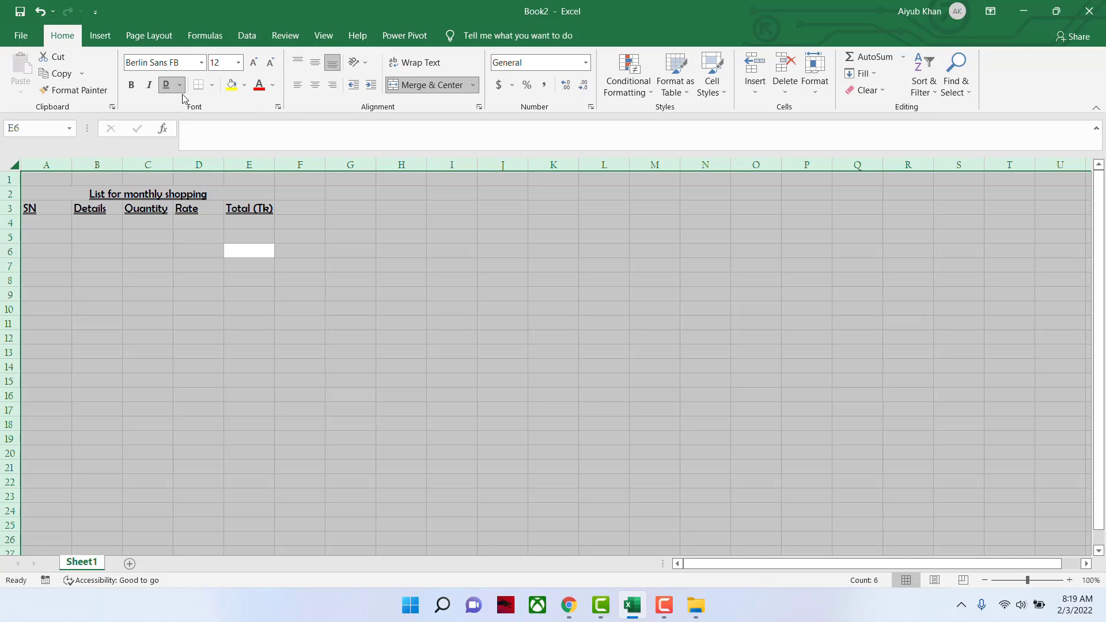
pyautogui.click(180, 85)
pyautogui.click(173, 105)
pyautogui.click(167, 86)
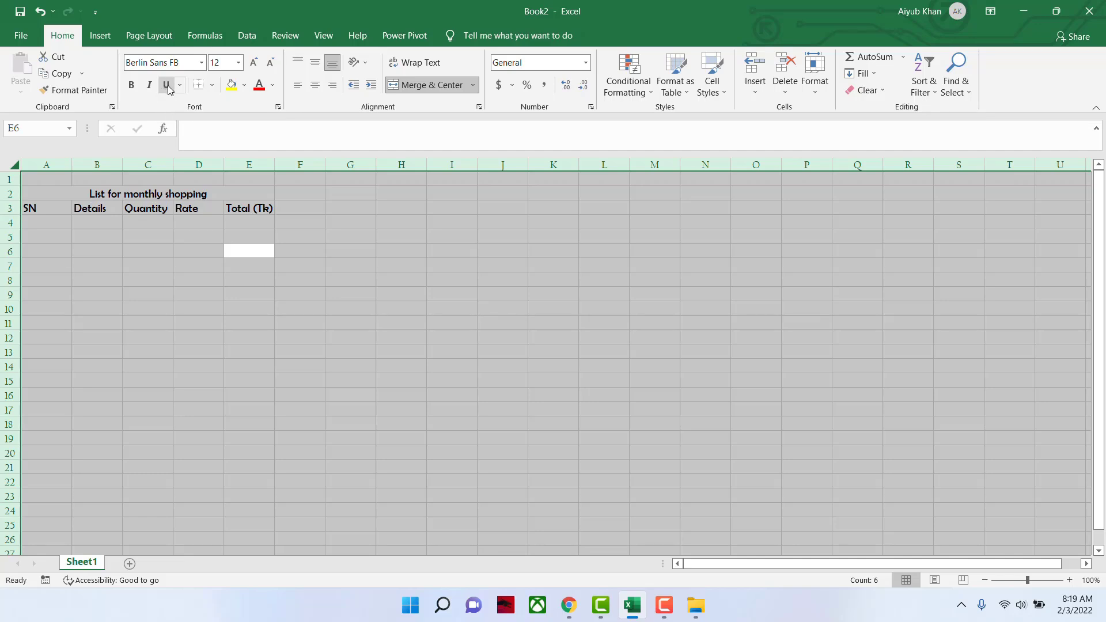
# Step: Try a bottom border and all borders on the whole sheet, and clear them with No Border
pyautogui.click(212, 85)
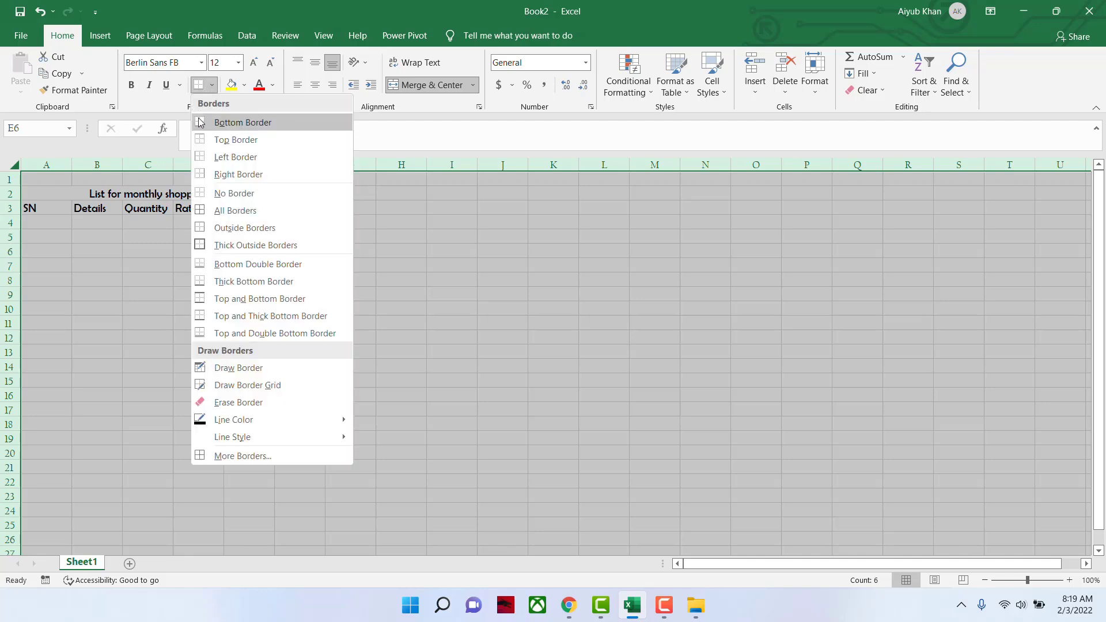
pyautogui.click(201, 122)
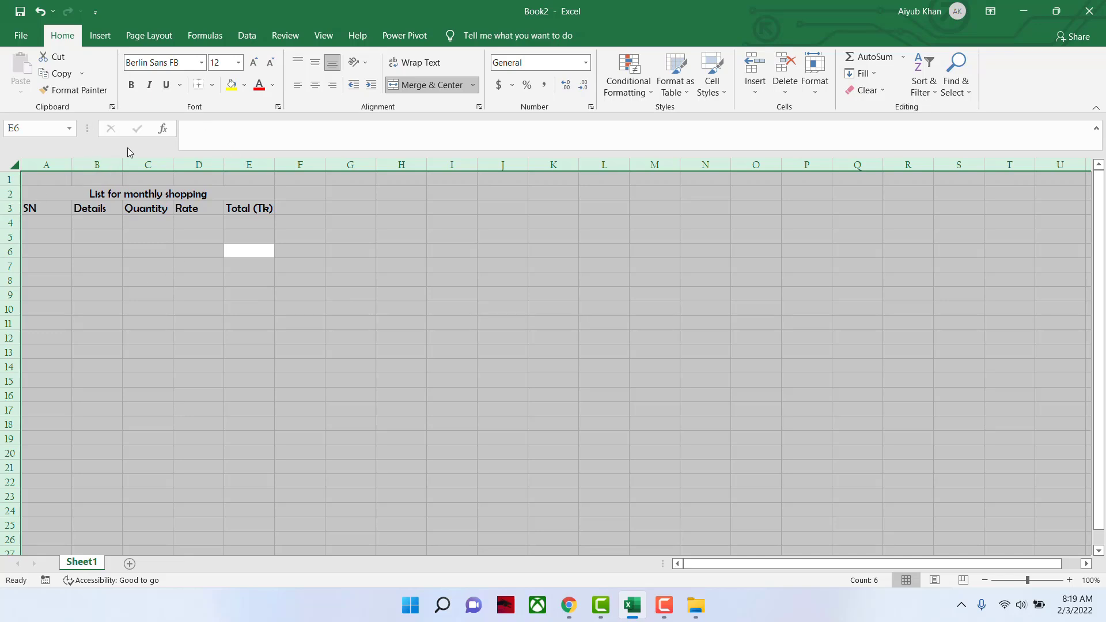
pyautogui.click(212, 86)
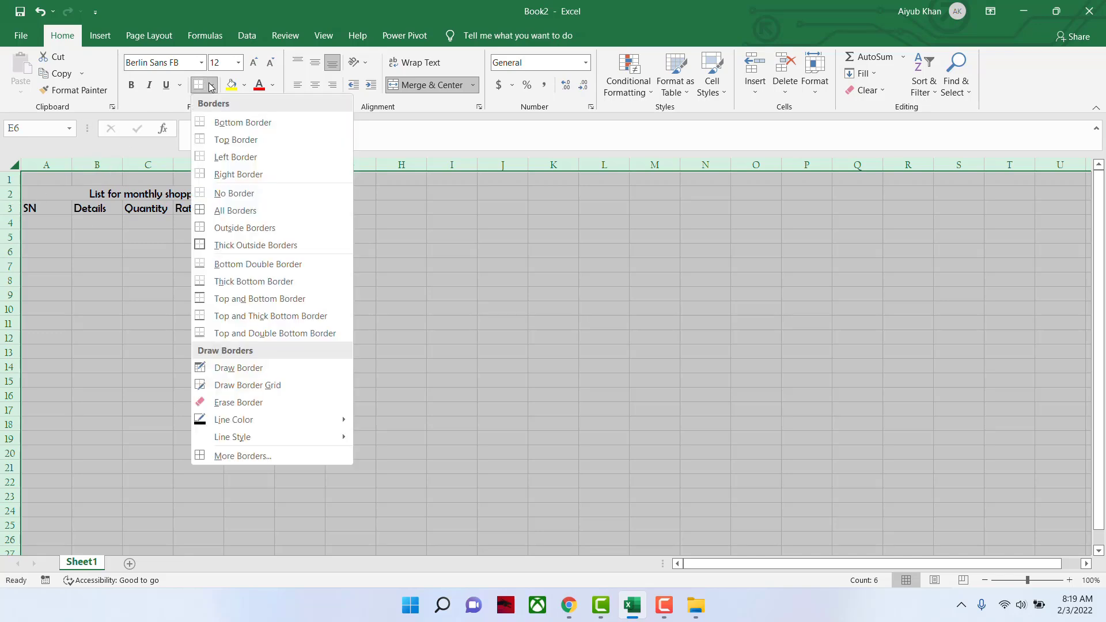
pyautogui.click(204, 213)
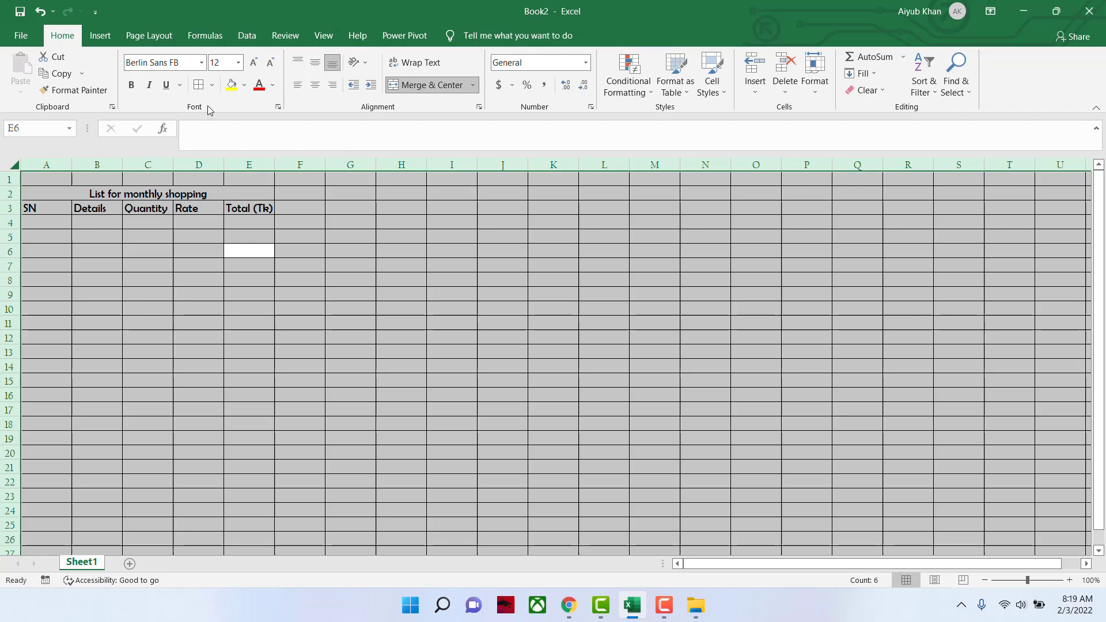
pyautogui.click(212, 85)
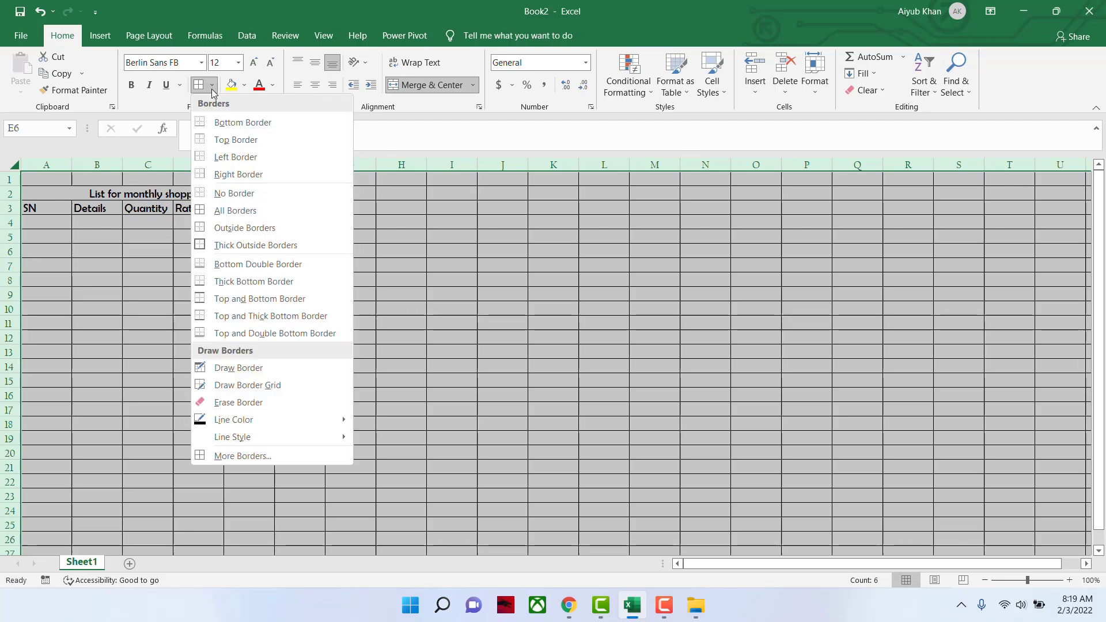
pyautogui.click(227, 196)
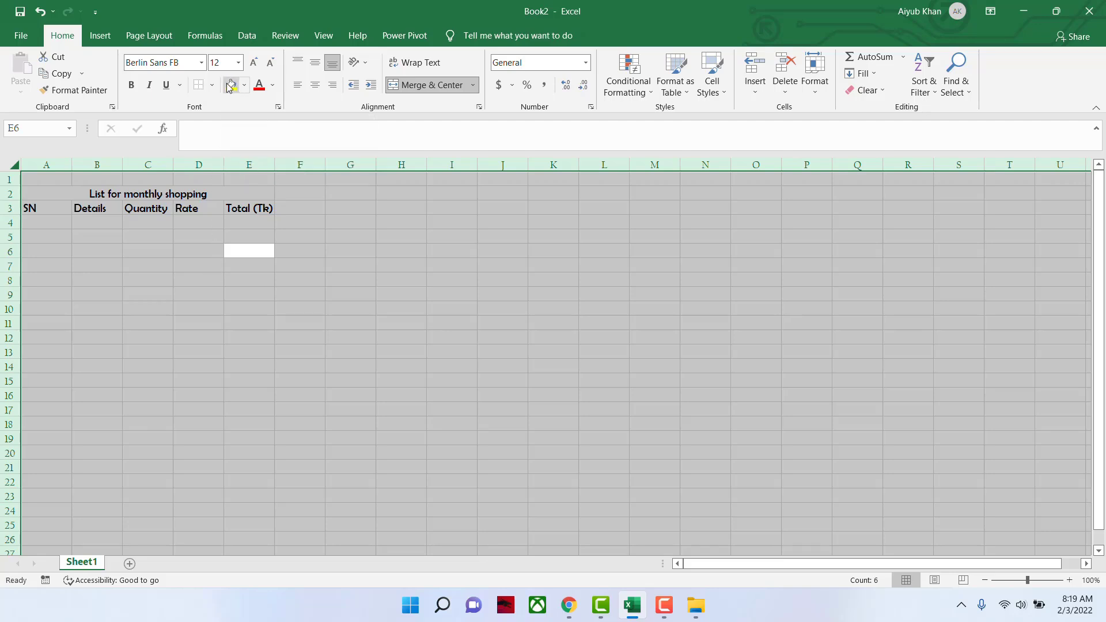
# Step: Try blue-gray, yellow, dark blue, dark green, green and light green fill colors on the whole sheet
pyautogui.click(245, 87)
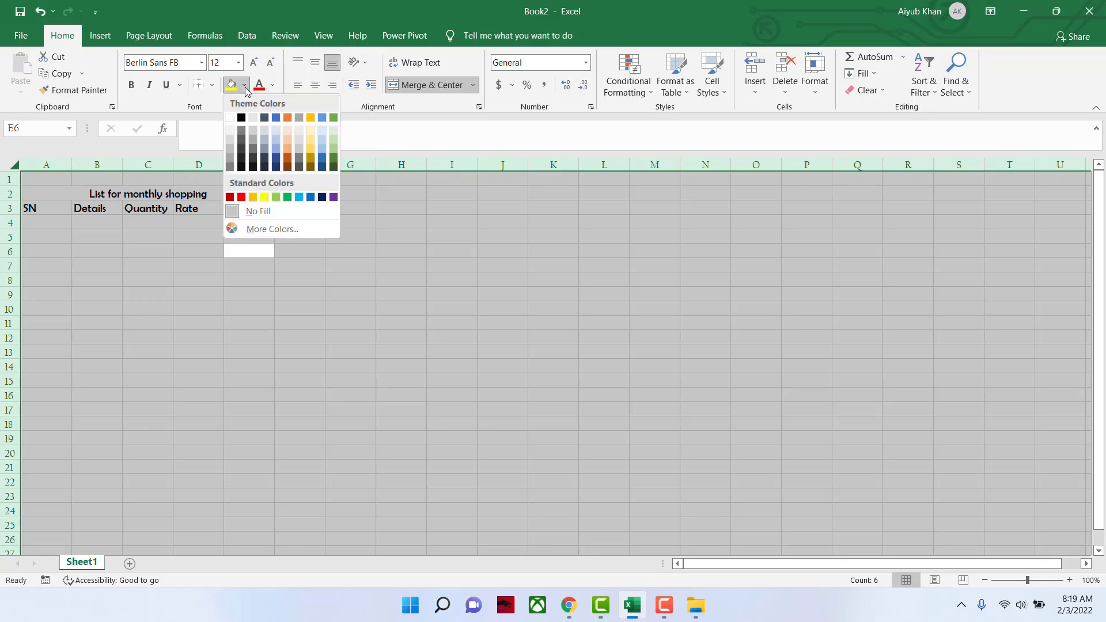
pyautogui.click(265, 149)
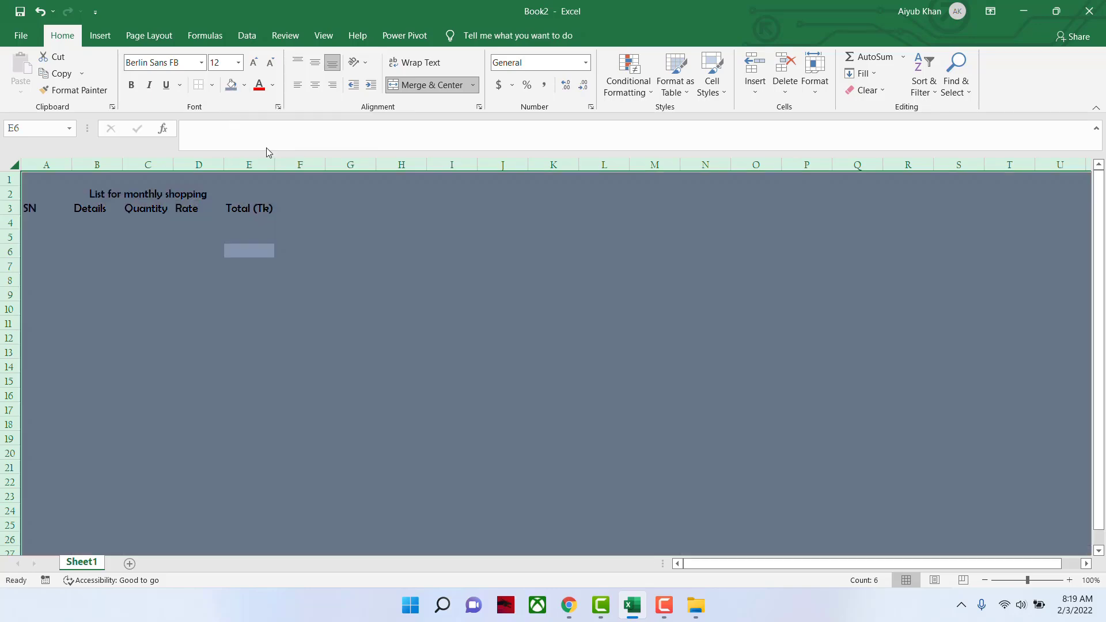
pyautogui.click(244, 86)
pyautogui.click(265, 197)
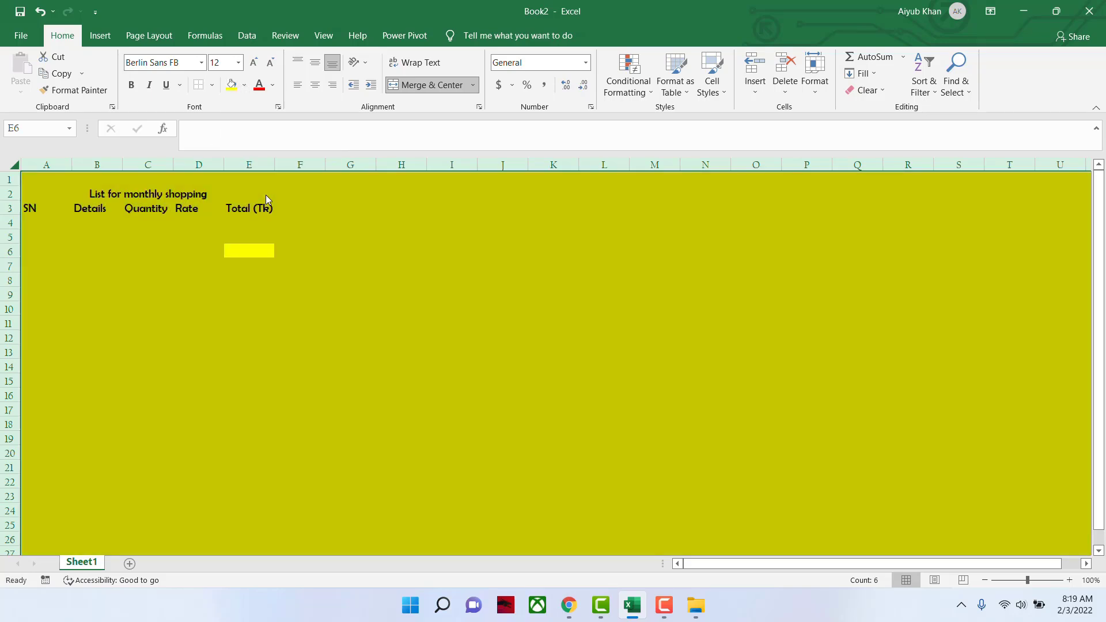
pyautogui.click(245, 87)
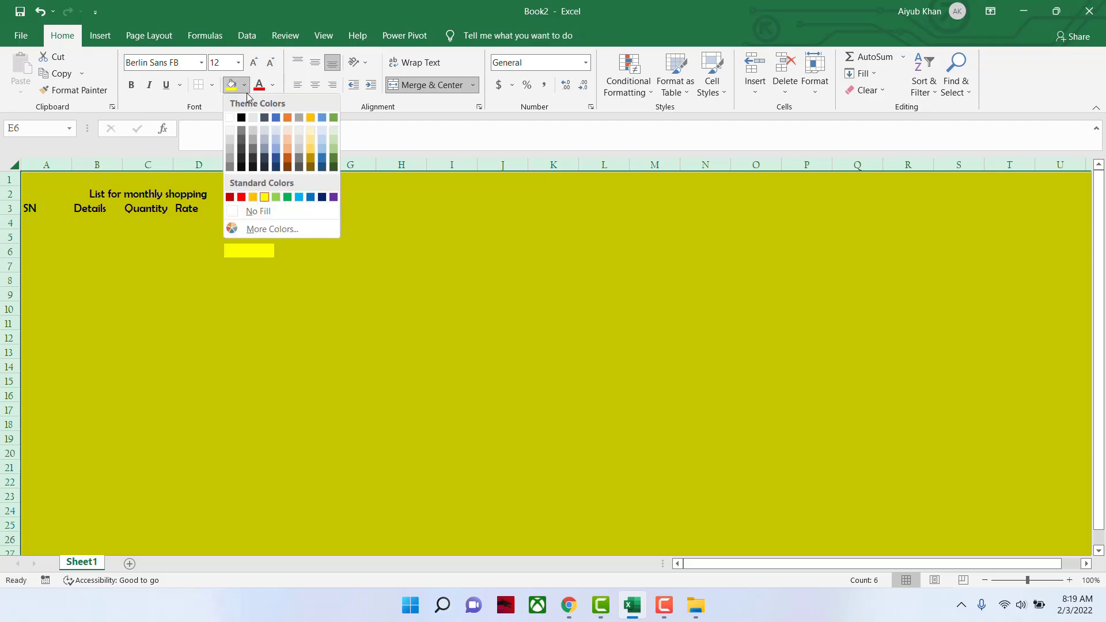
pyautogui.click(276, 159)
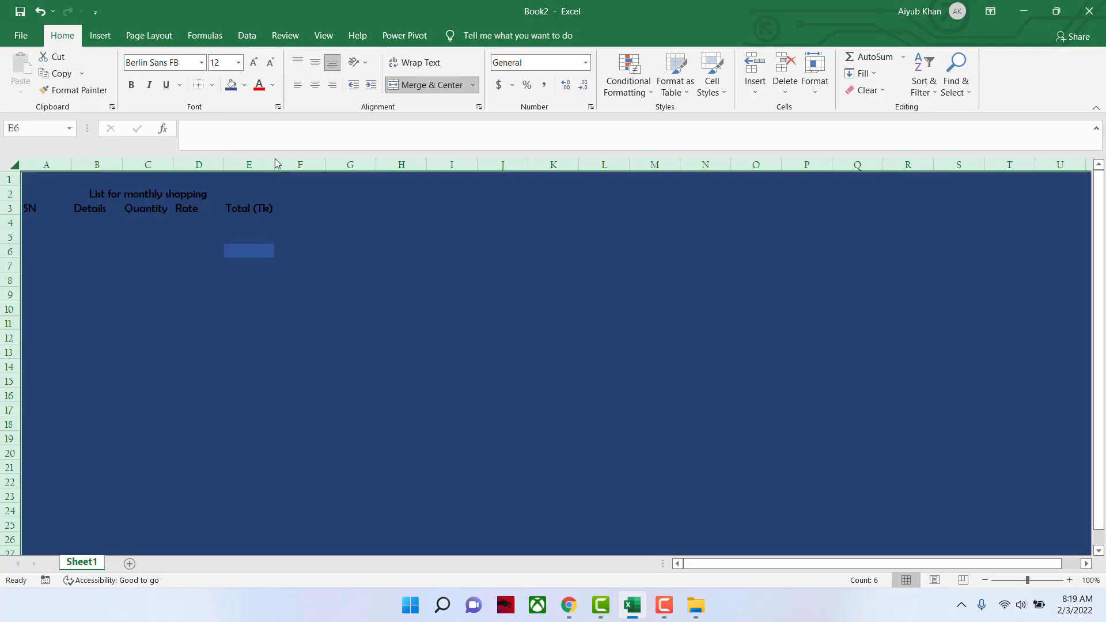
pyautogui.click(244, 85)
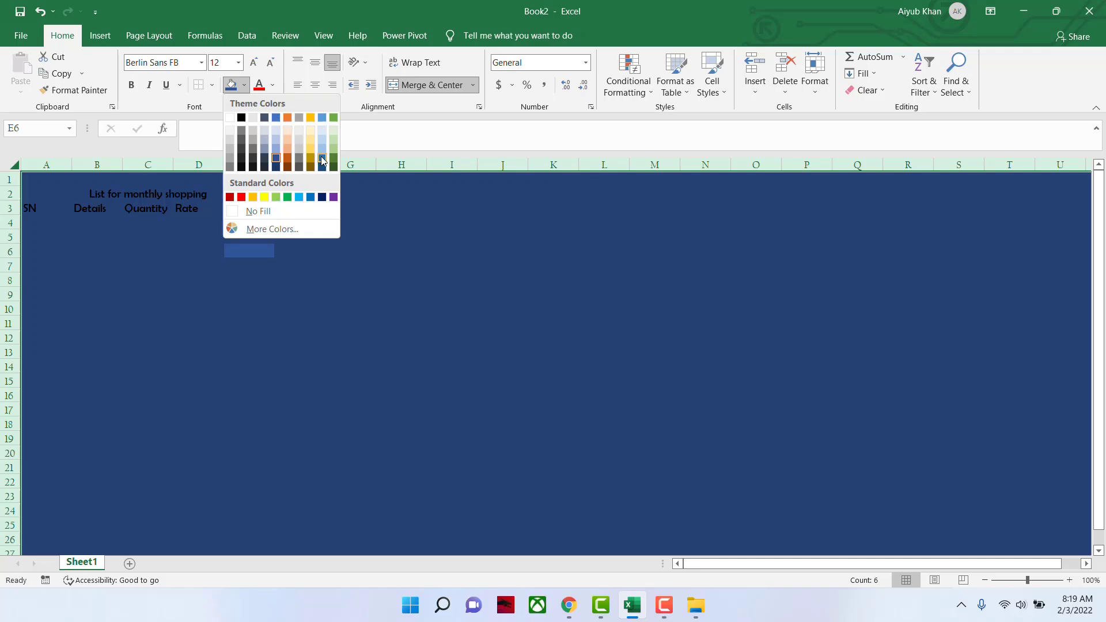
pyautogui.click(332, 157)
pyautogui.click(244, 86)
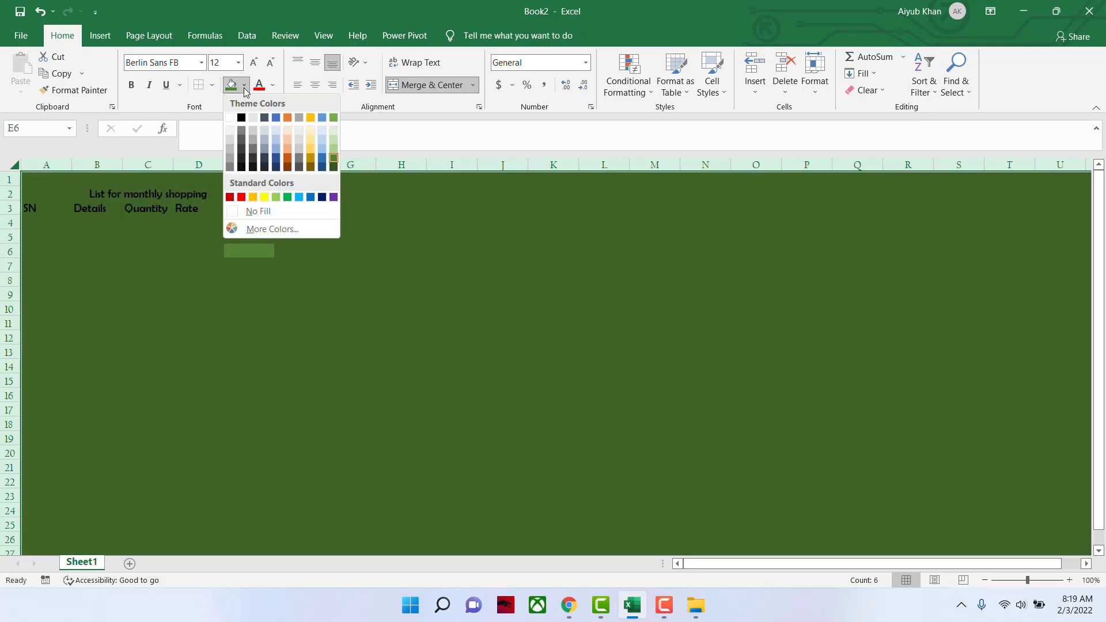
pyautogui.click(288, 196)
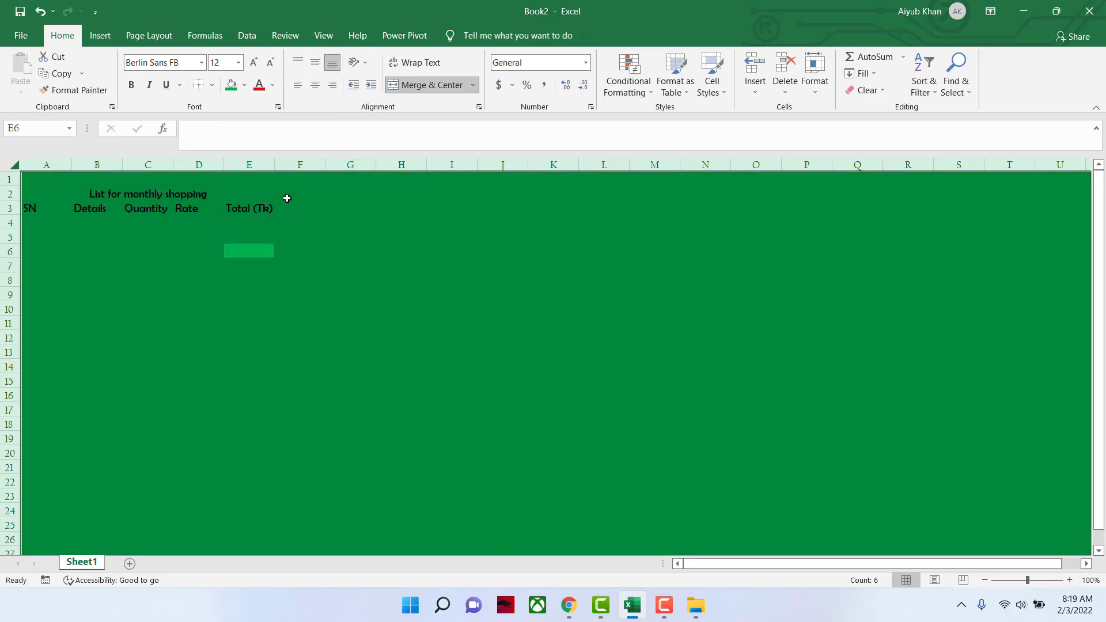
pyautogui.click(244, 86)
pyautogui.click(279, 197)
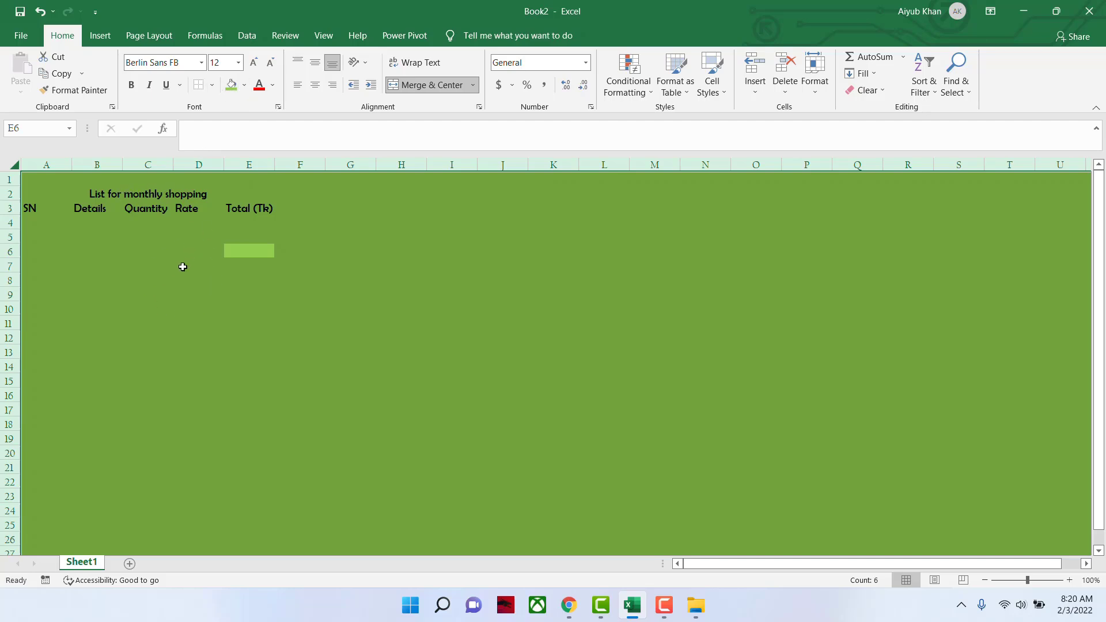
# Step: Fill the whole sheet with white
pyautogui.click(244, 87)
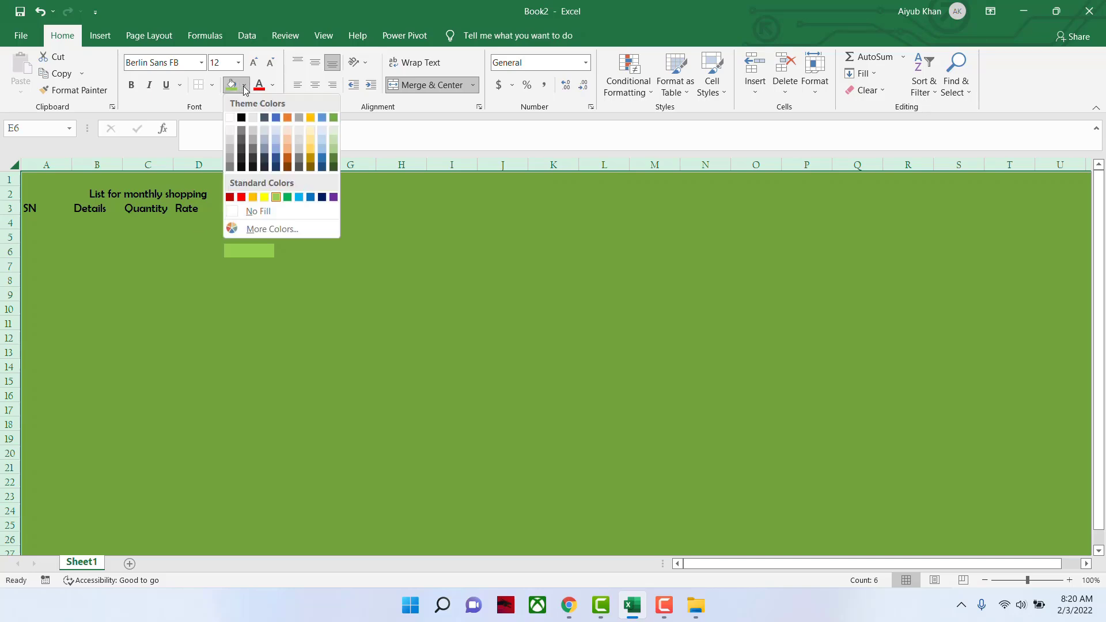
pyautogui.click(230, 118)
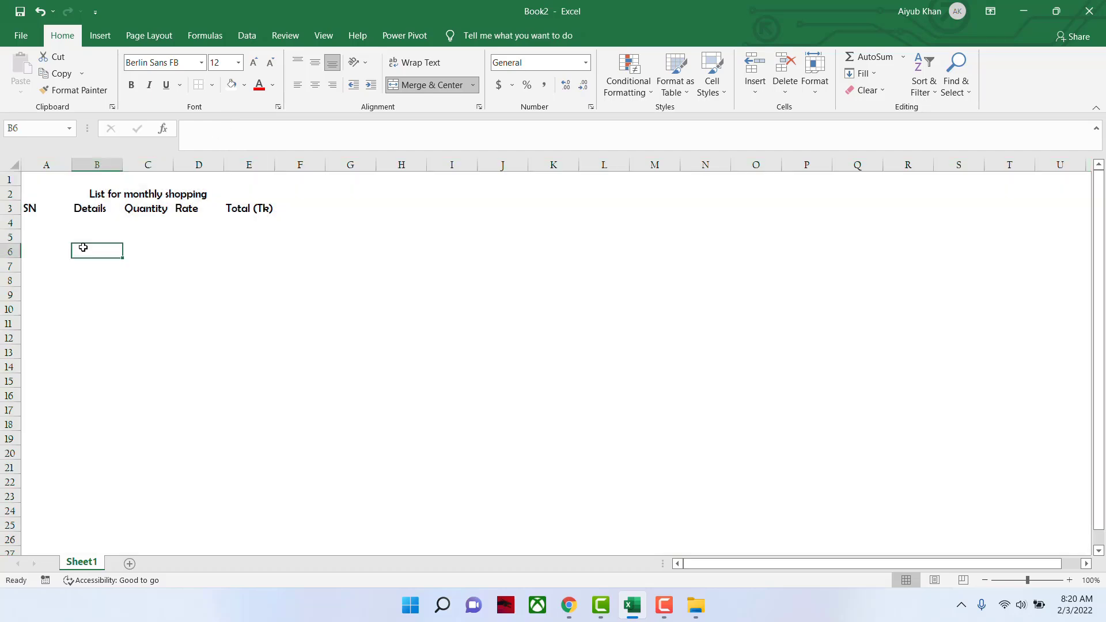
# Step: Try dark gray, red, orange, yellow and light green fill colors on the whole sheet
pyautogui.click(83, 247)
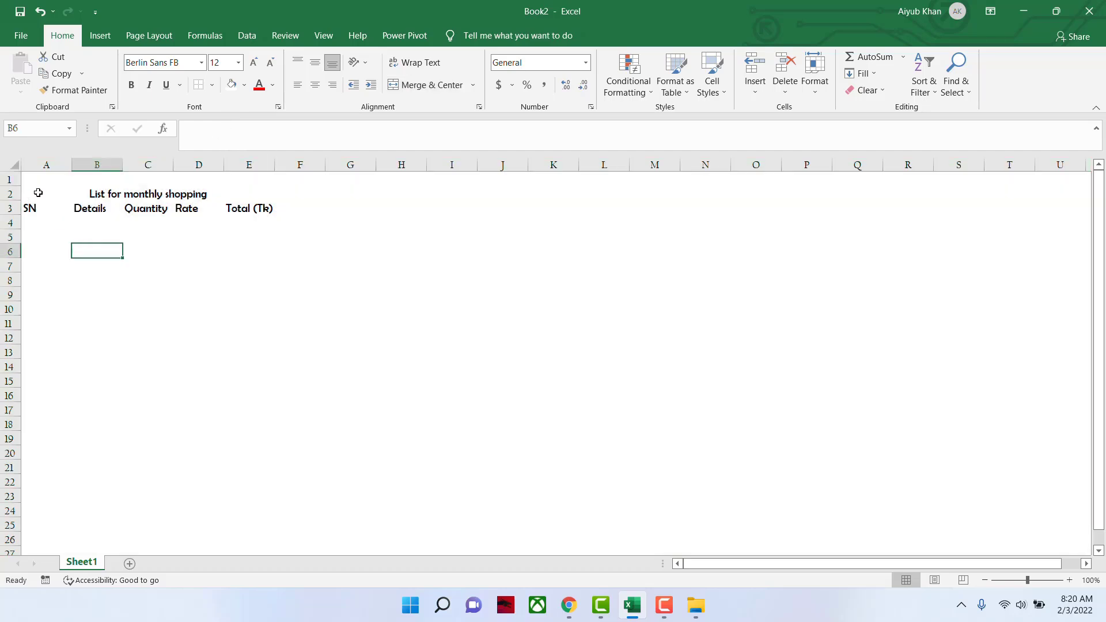
pyautogui.click(14, 166)
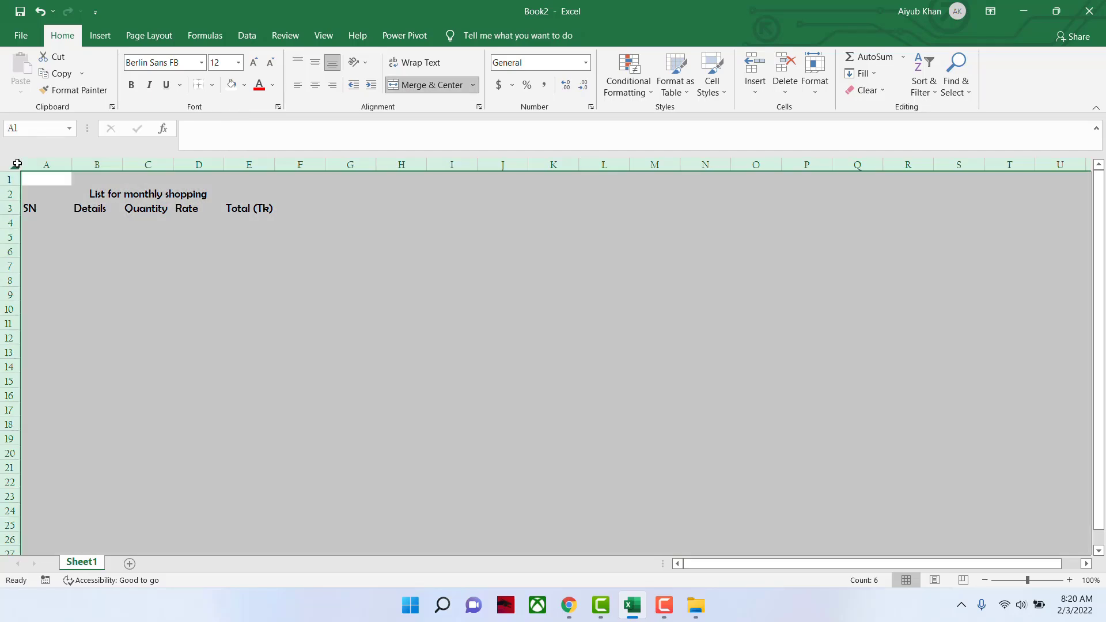
pyautogui.click(246, 86)
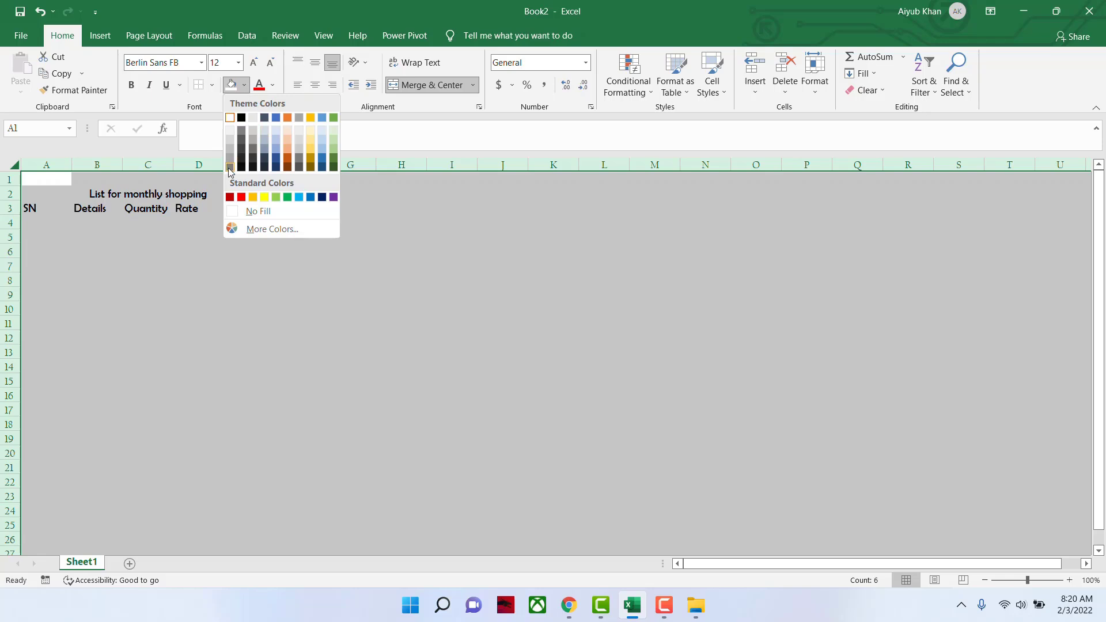
pyautogui.click(230, 168)
pyautogui.click(245, 85)
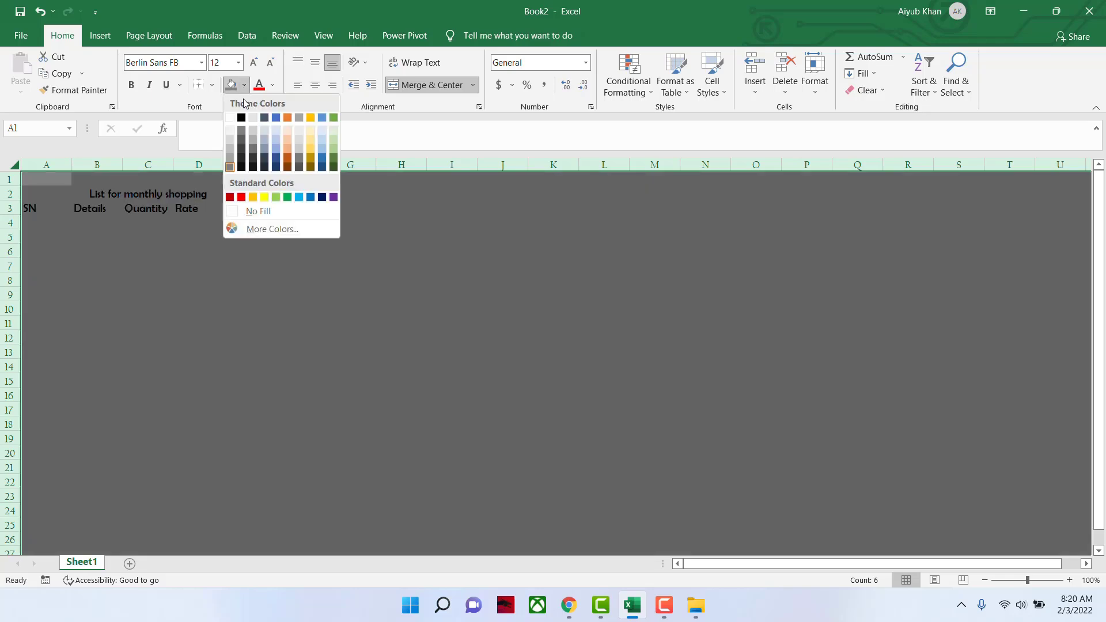
pyautogui.click(242, 197)
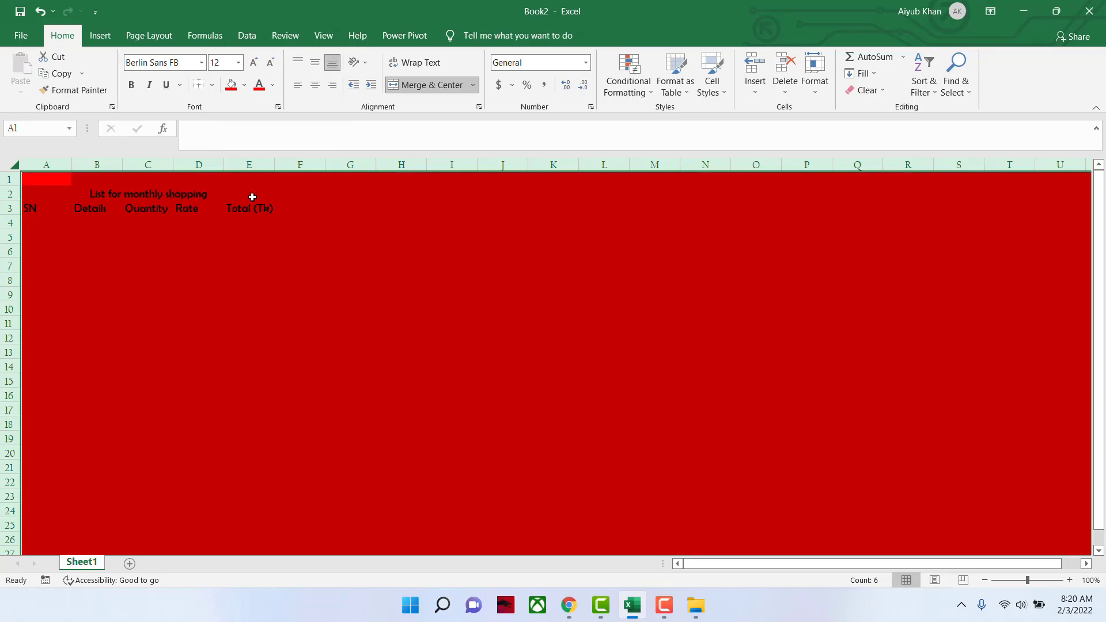
pyautogui.click(244, 85)
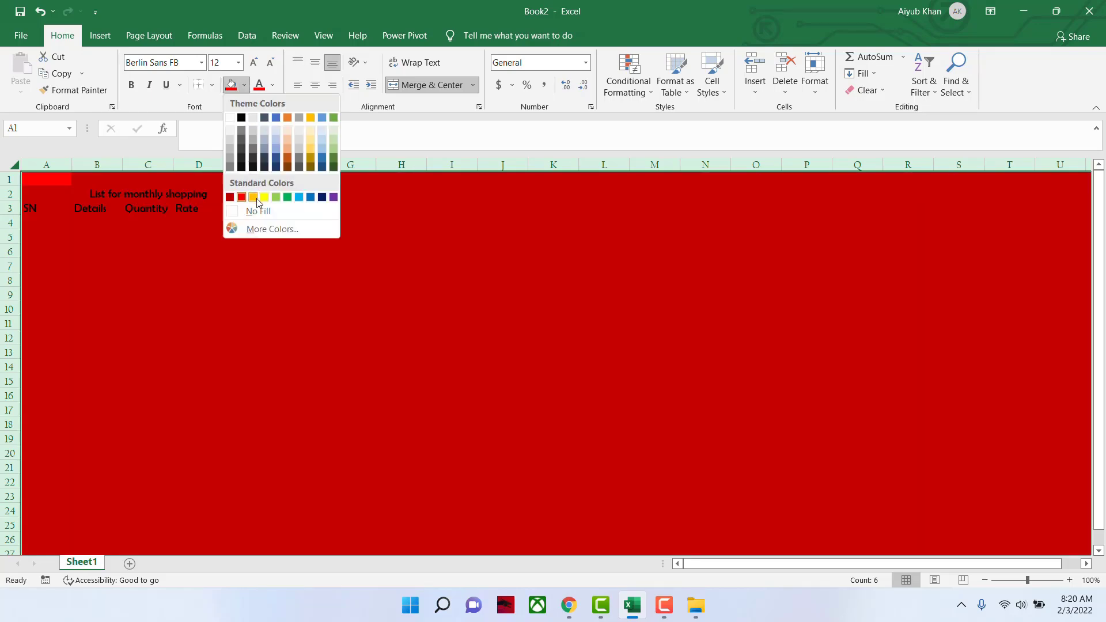
pyautogui.click(257, 198)
pyautogui.click(244, 85)
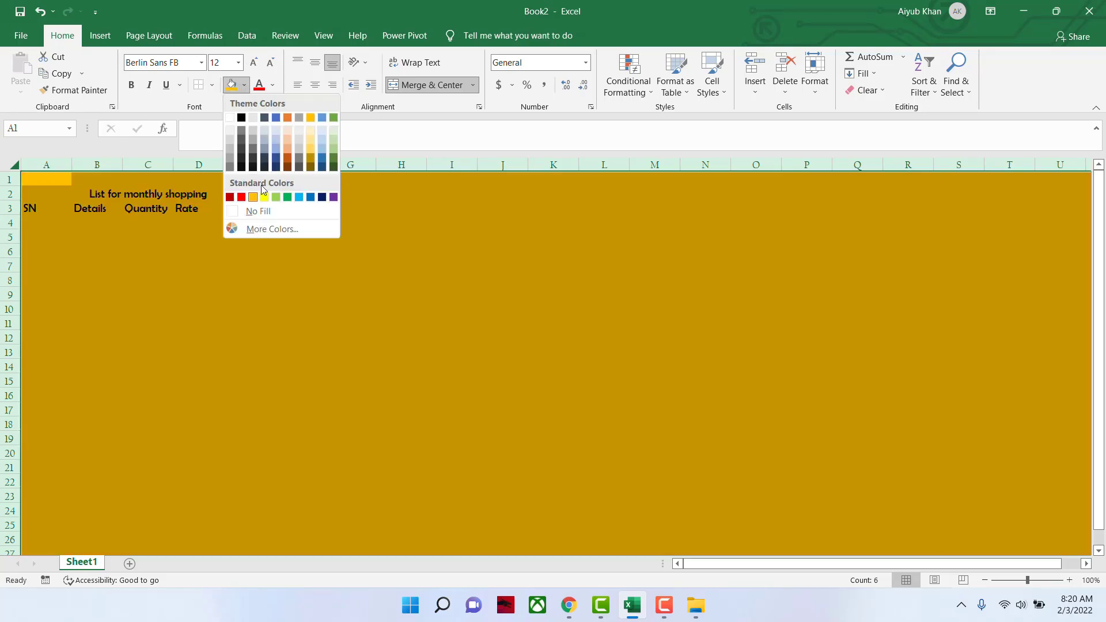
pyautogui.click(269, 197)
pyautogui.click(245, 85)
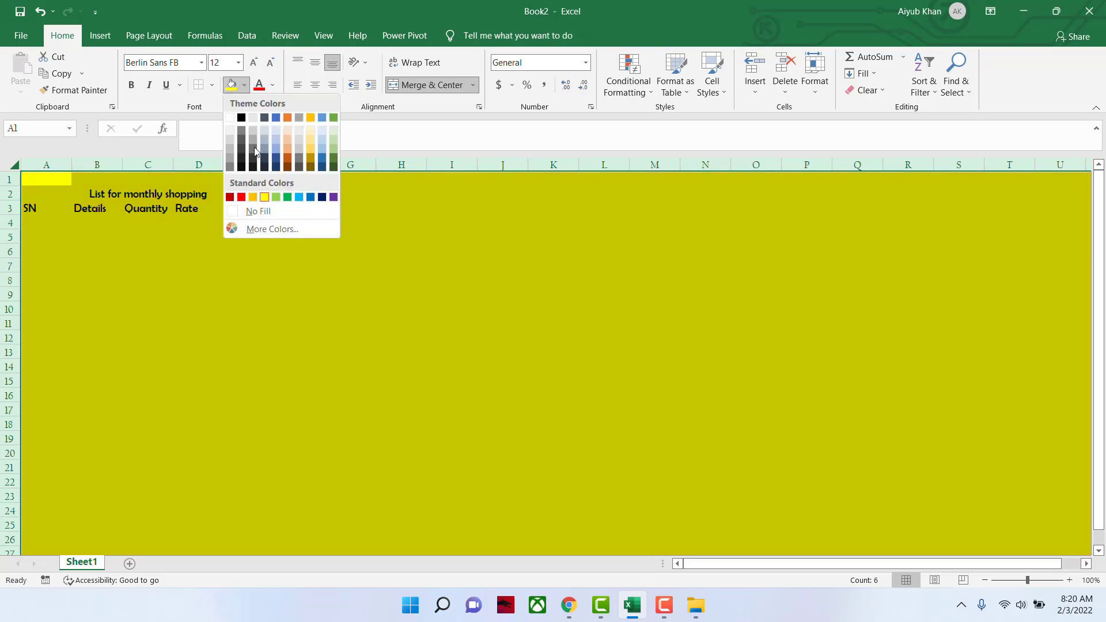
pyautogui.click(276, 198)
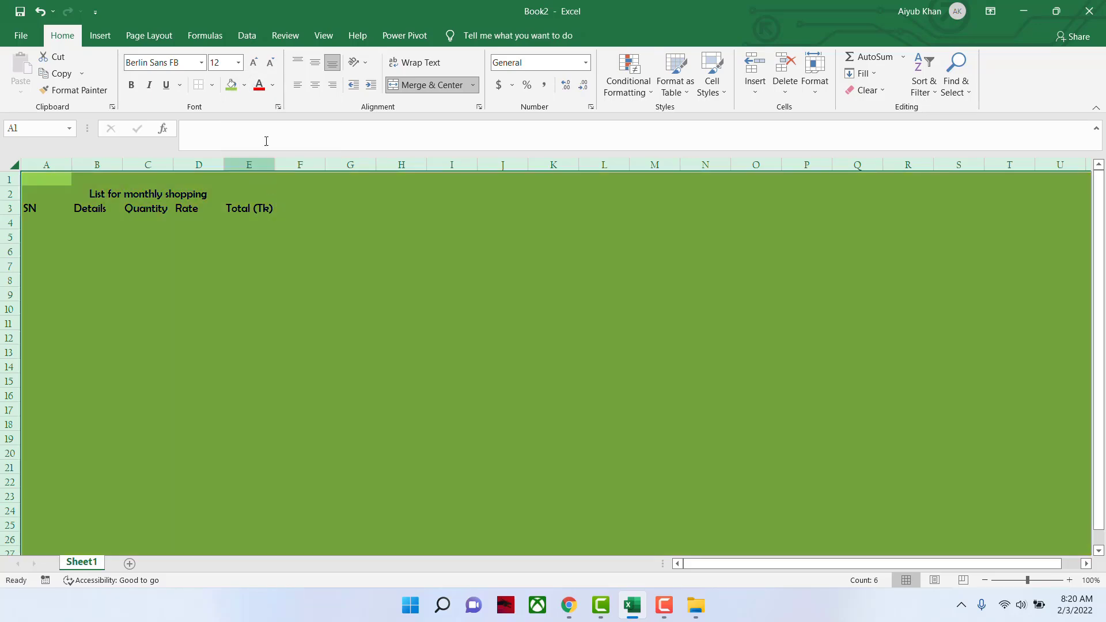
# Step: Try green, light blue, blue and purple fill colors on the whole sheet
pyautogui.click(245, 85)
pyautogui.click(287, 196)
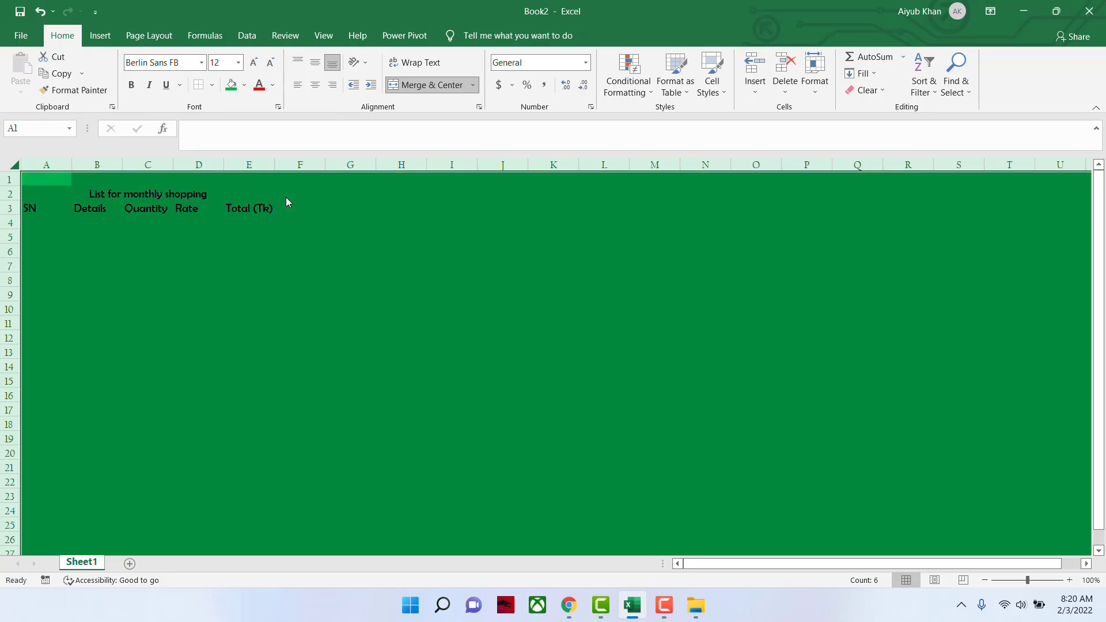
pyautogui.click(245, 85)
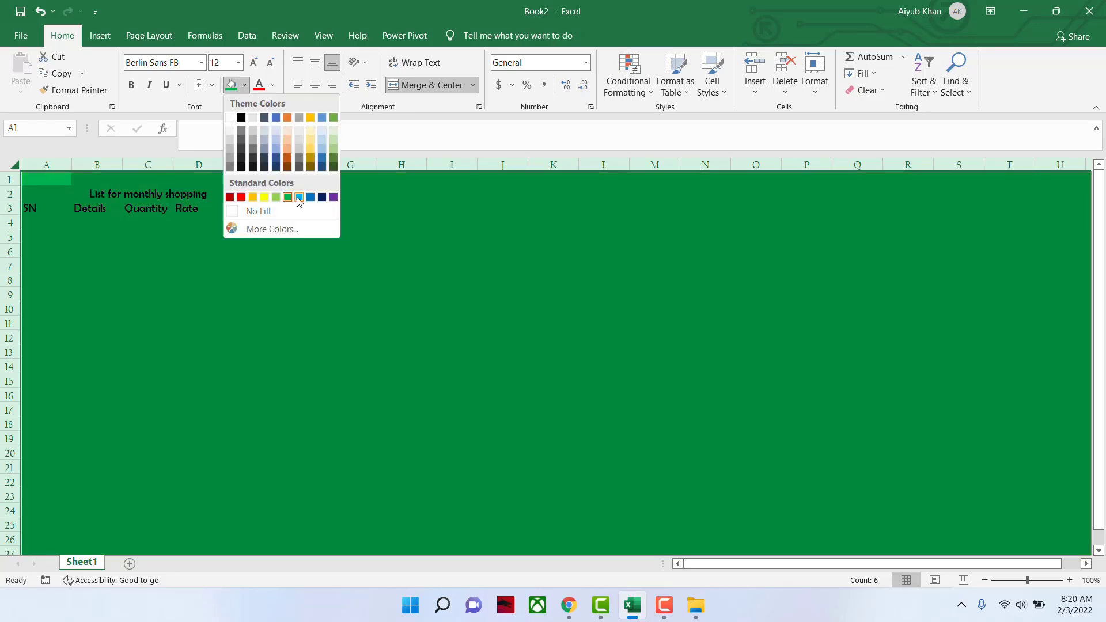
pyautogui.click(299, 196)
pyautogui.click(244, 85)
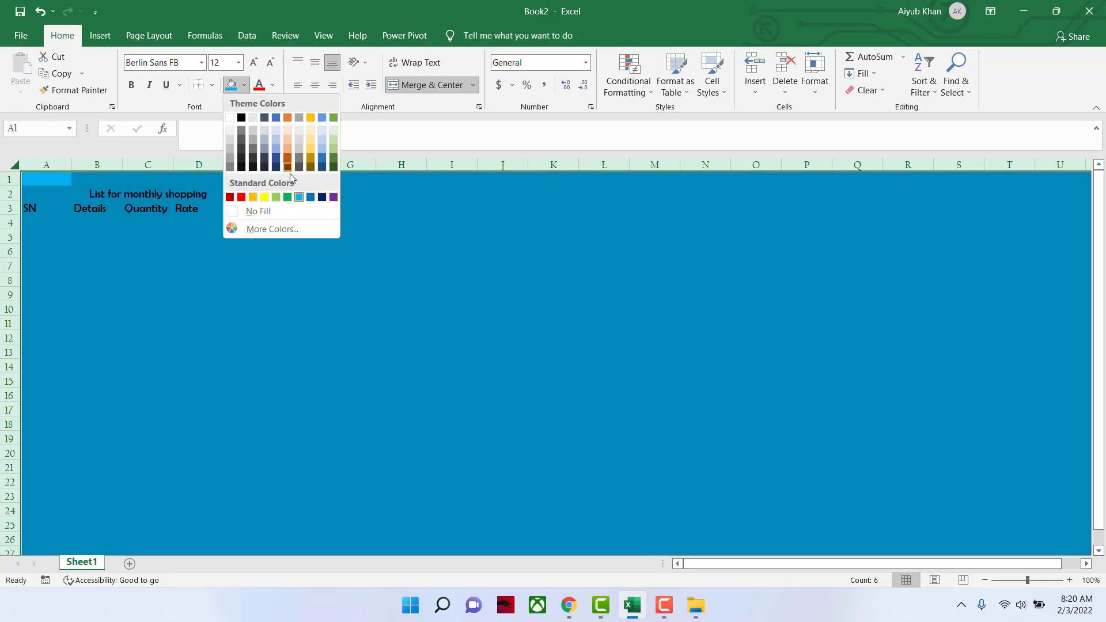
pyautogui.click(312, 198)
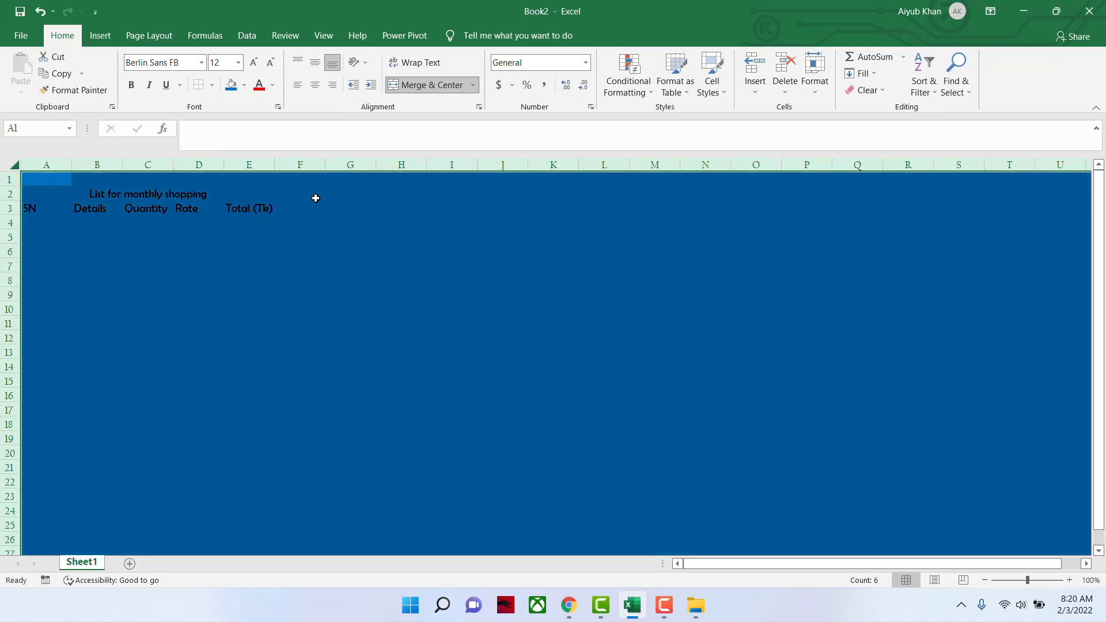
pyautogui.click(245, 86)
pyautogui.click(334, 197)
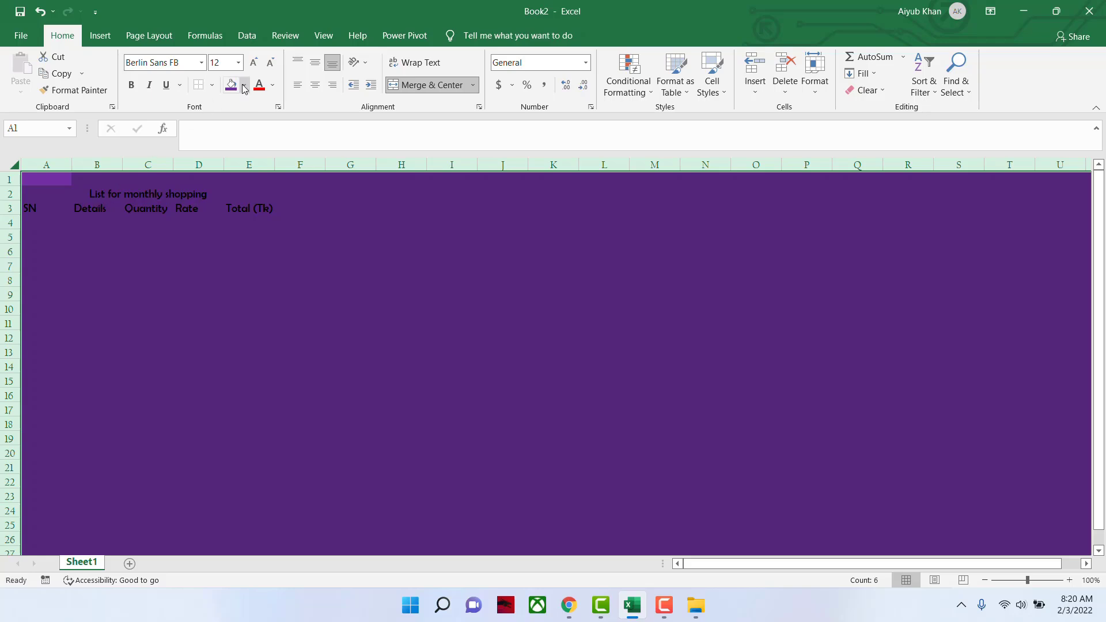
# Step: Try a white font color on all text in the sheet
pyautogui.click(274, 87)
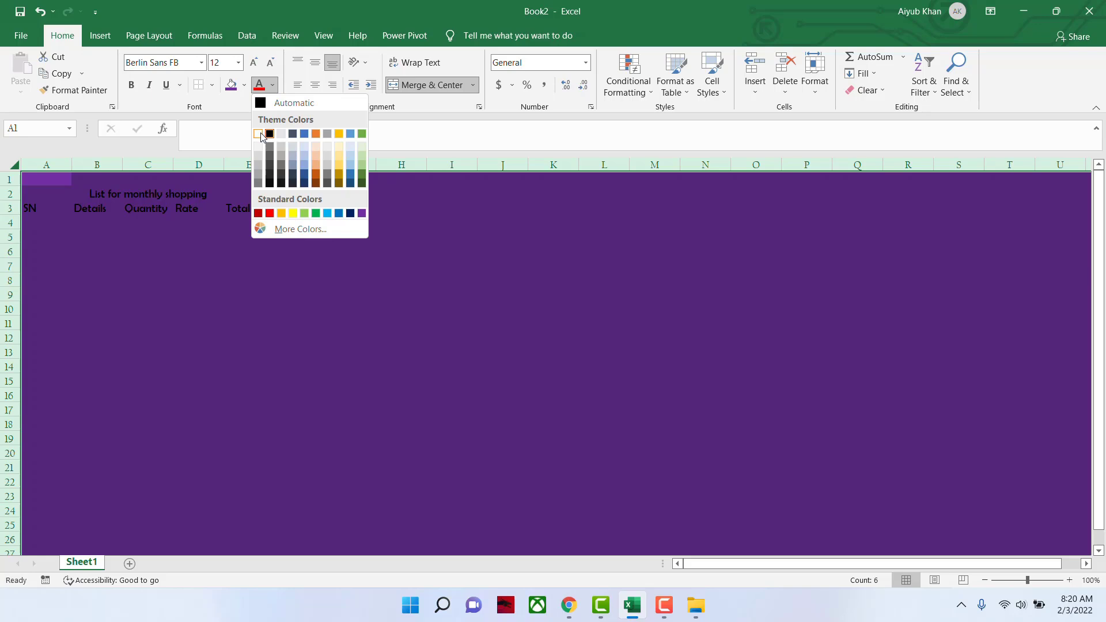
pyautogui.click(259, 134)
pyautogui.click(271, 285)
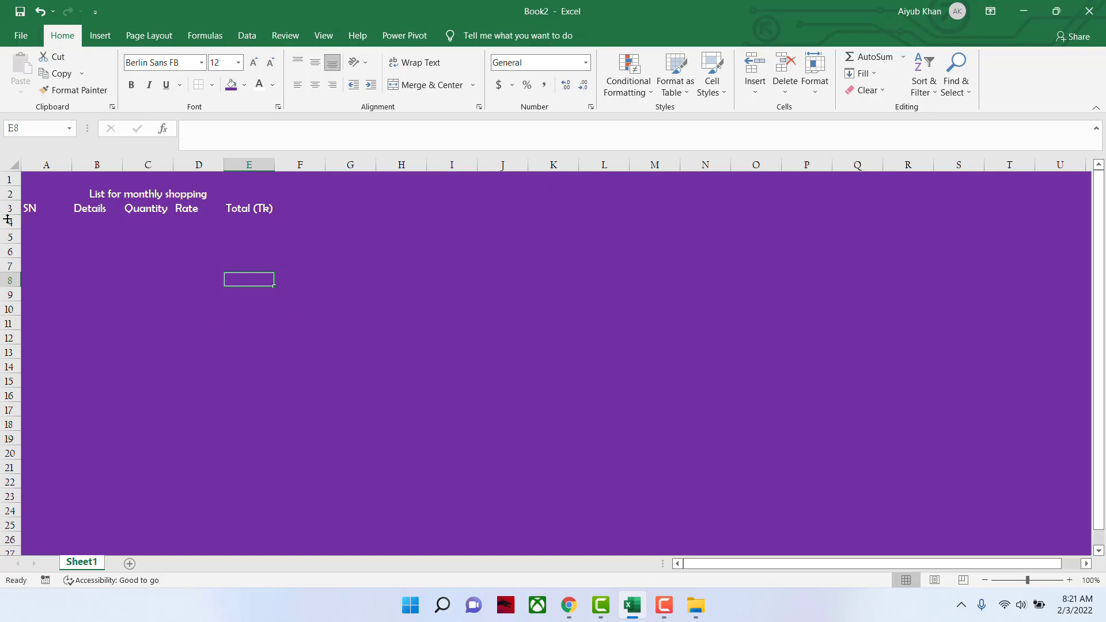
# Step: Fill the whole sheet with white and set the font color of all text to Automatic
pyautogui.click(14, 164)
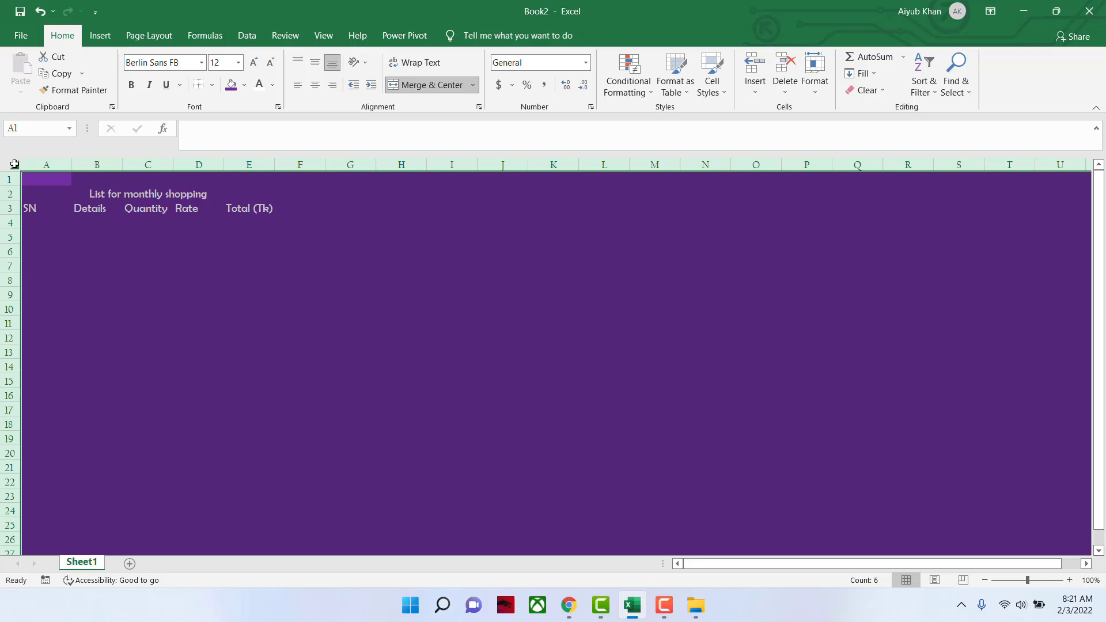
pyautogui.click(244, 84)
pyautogui.click(230, 117)
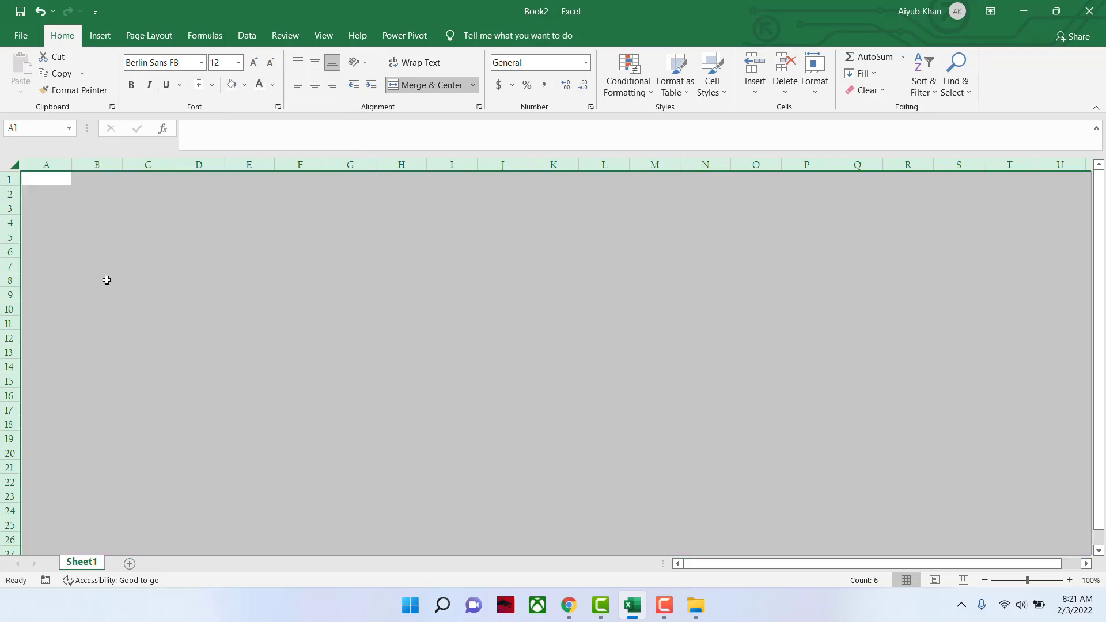
pyautogui.click(273, 85)
pyautogui.click(266, 102)
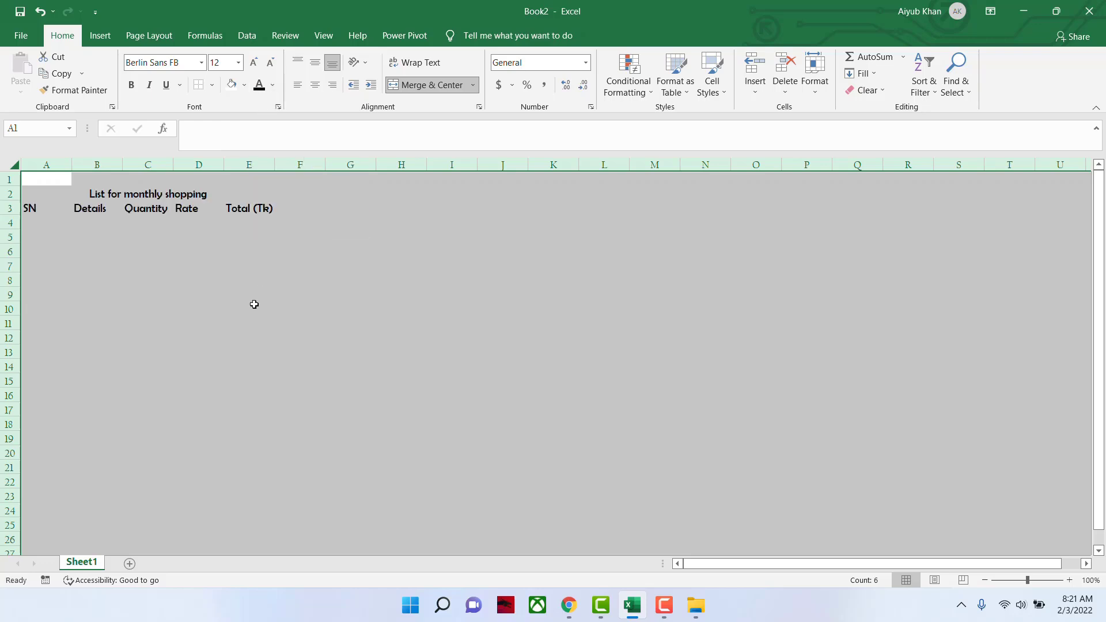
pyautogui.click(233, 265)
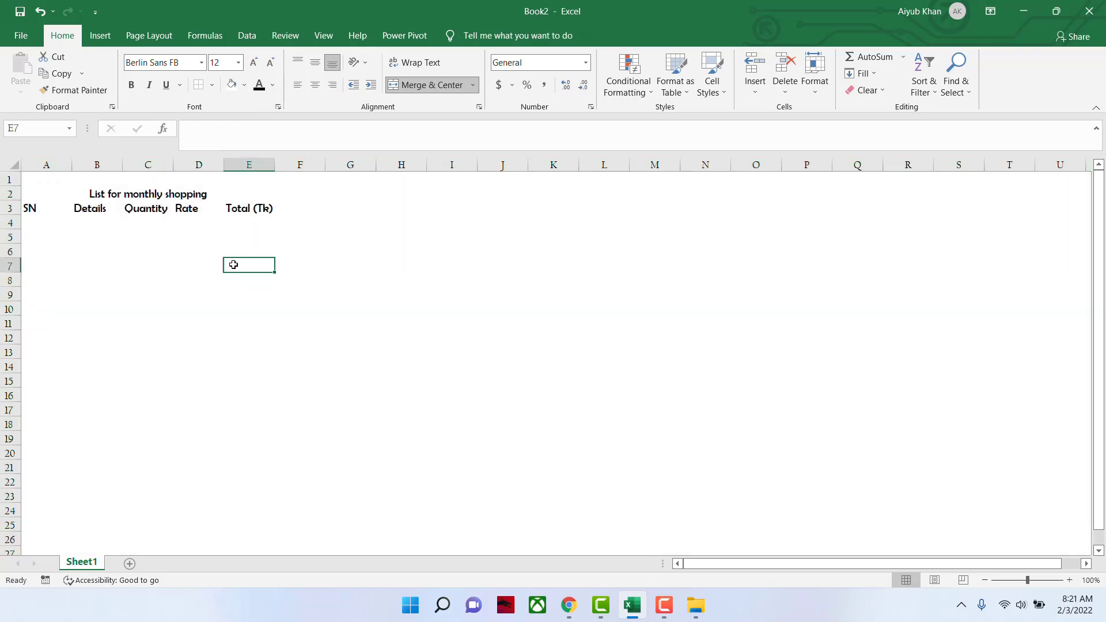
# Step: Make the "List for monthly shopping" title bold
pyautogui.click(183, 195)
pyautogui.click(132, 87)
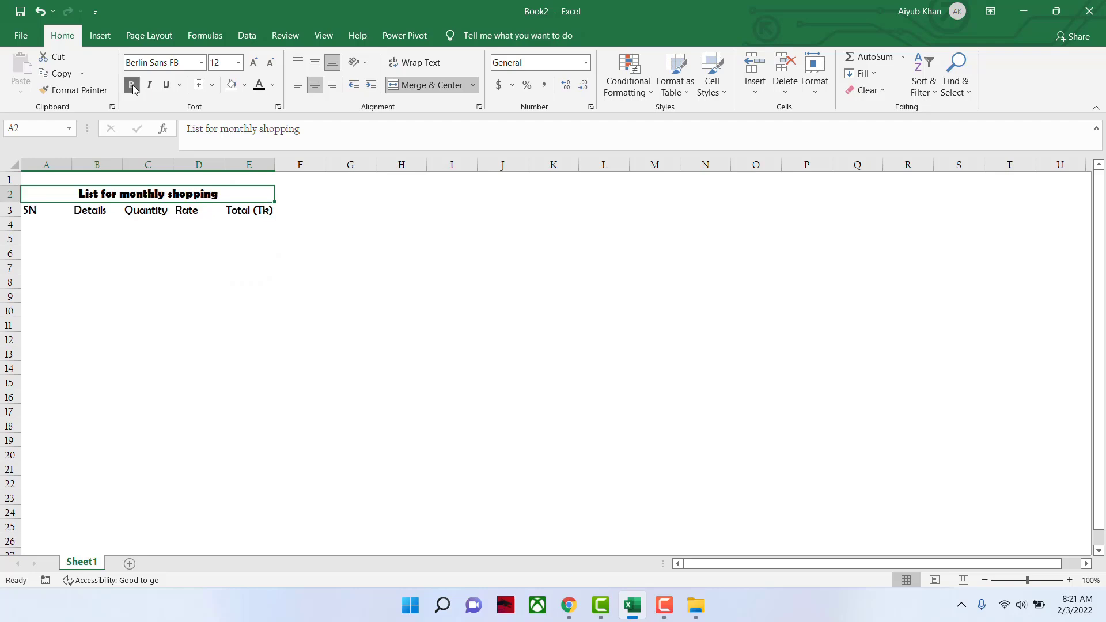
pyautogui.click(175, 251)
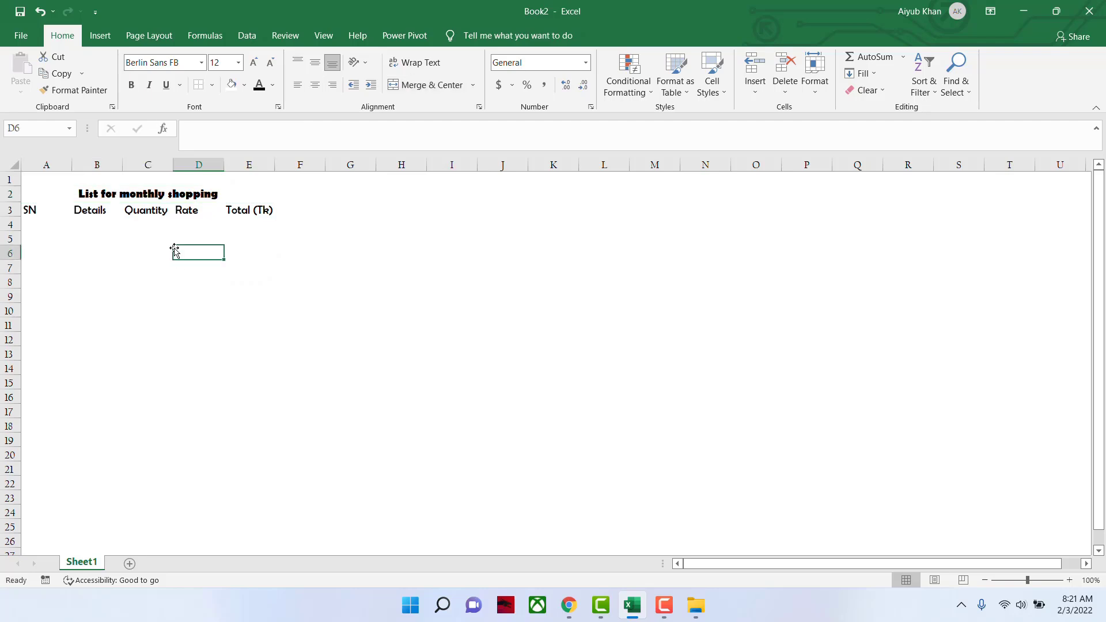
# Step: Try increasing the whole sheet's font size to 16 and decreasing it to 11, and return it to 12
pyautogui.click(14, 161)
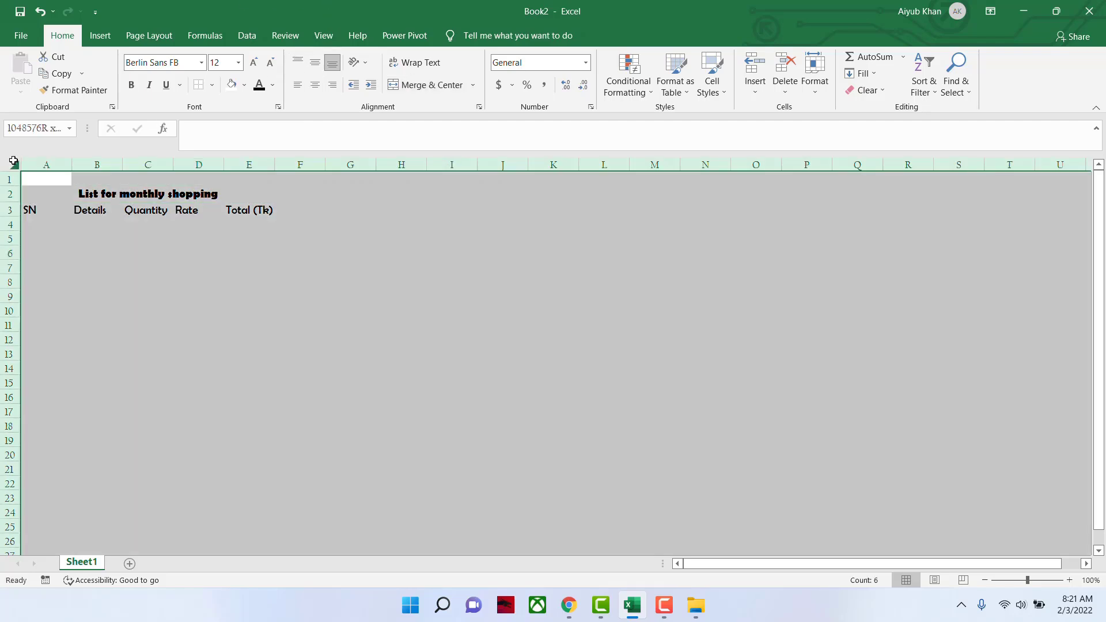
pyautogui.click(255, 61)
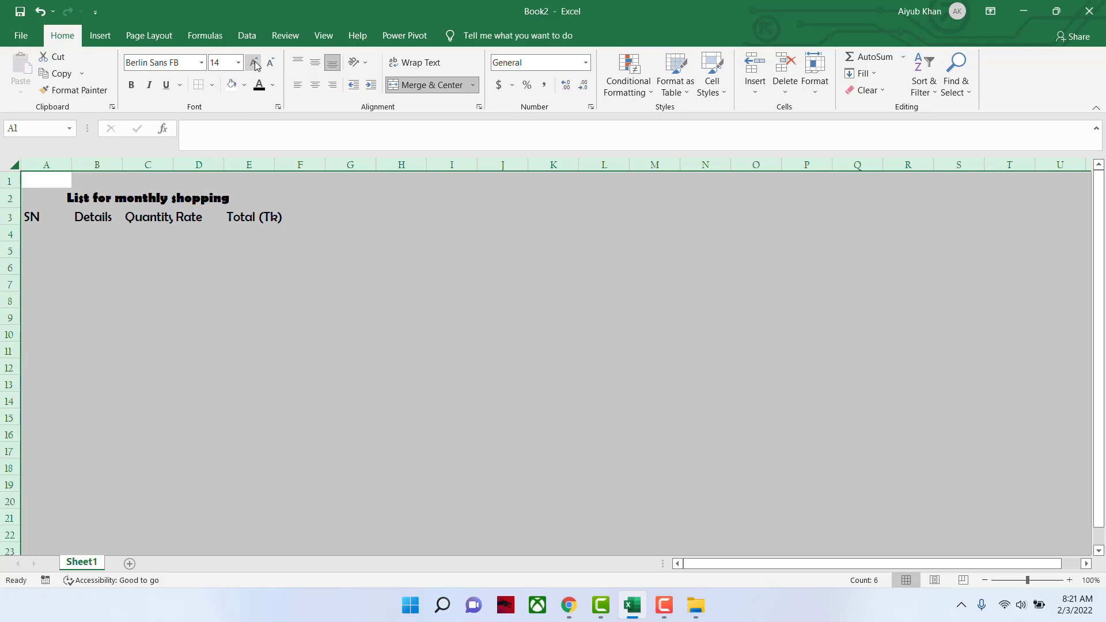
pyautogui.click(255, 61)
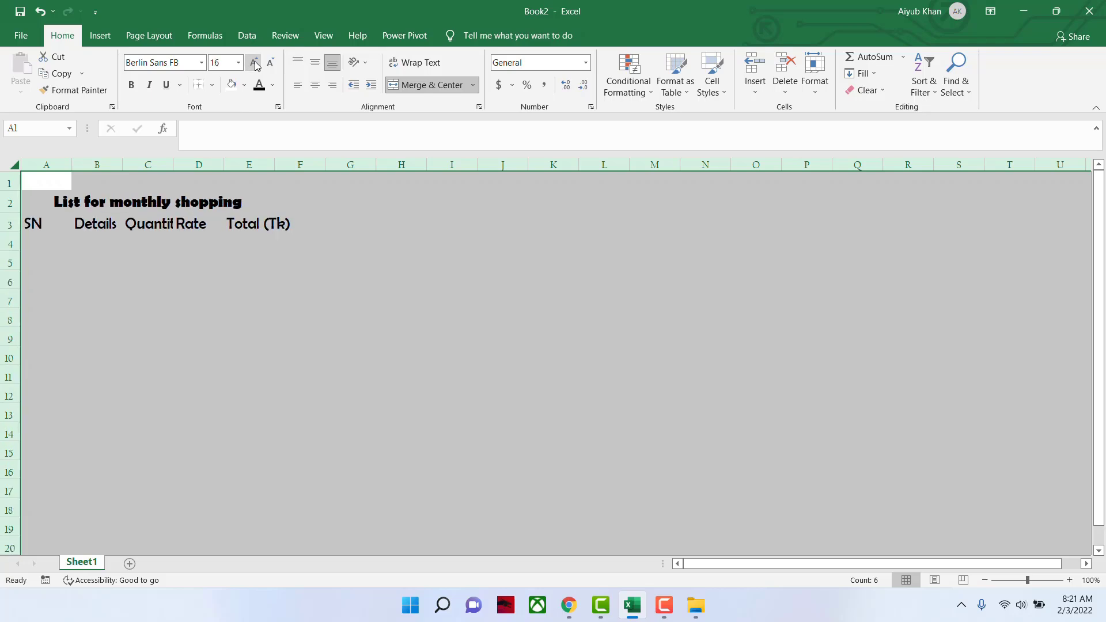
pyautogui.click(271, 62)
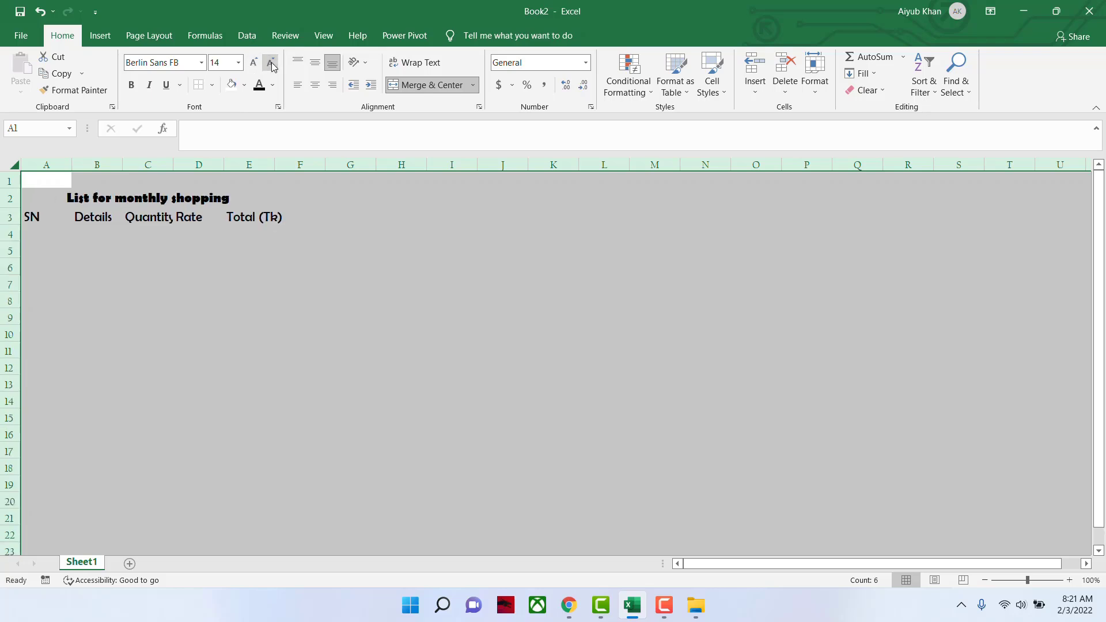
pyautogui.click(272, 62)
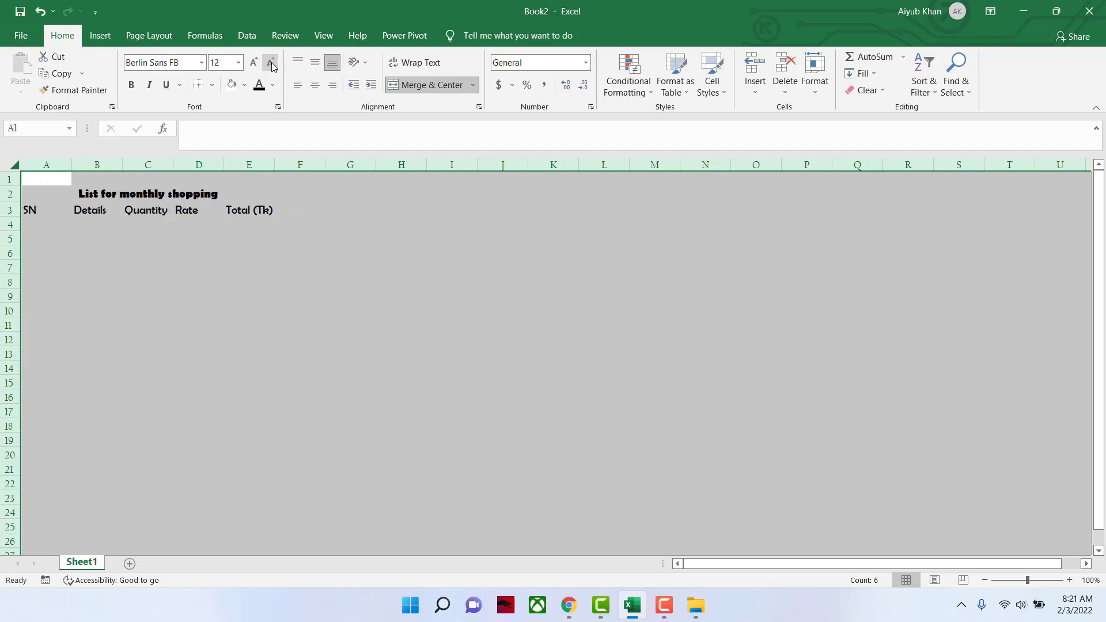
pyautogui.click(271, 62)
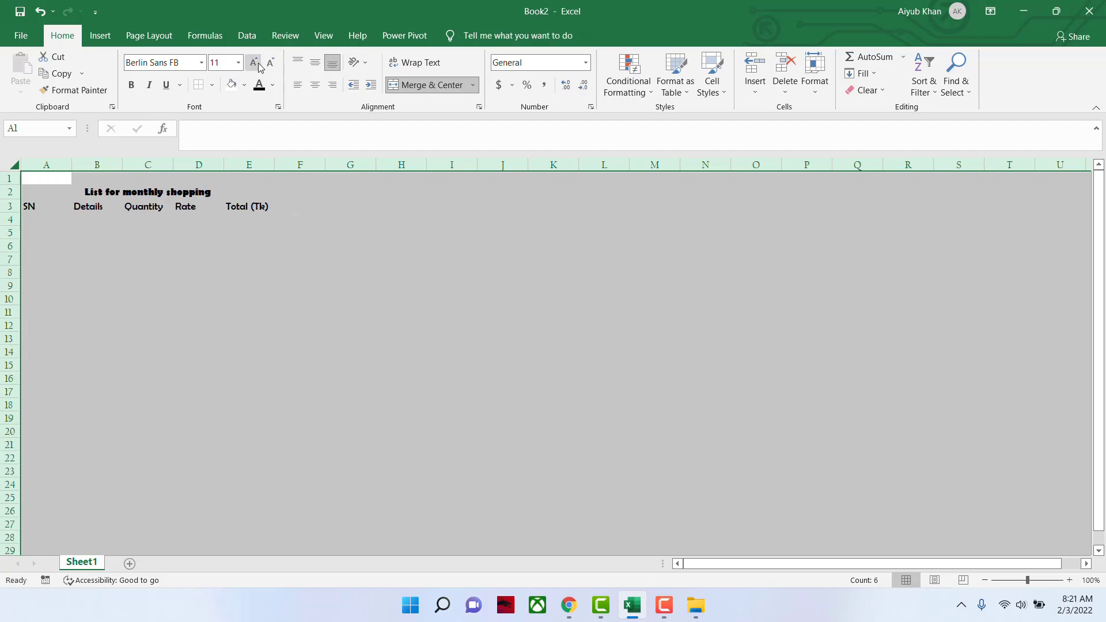
pyautogui.click(253, 64)
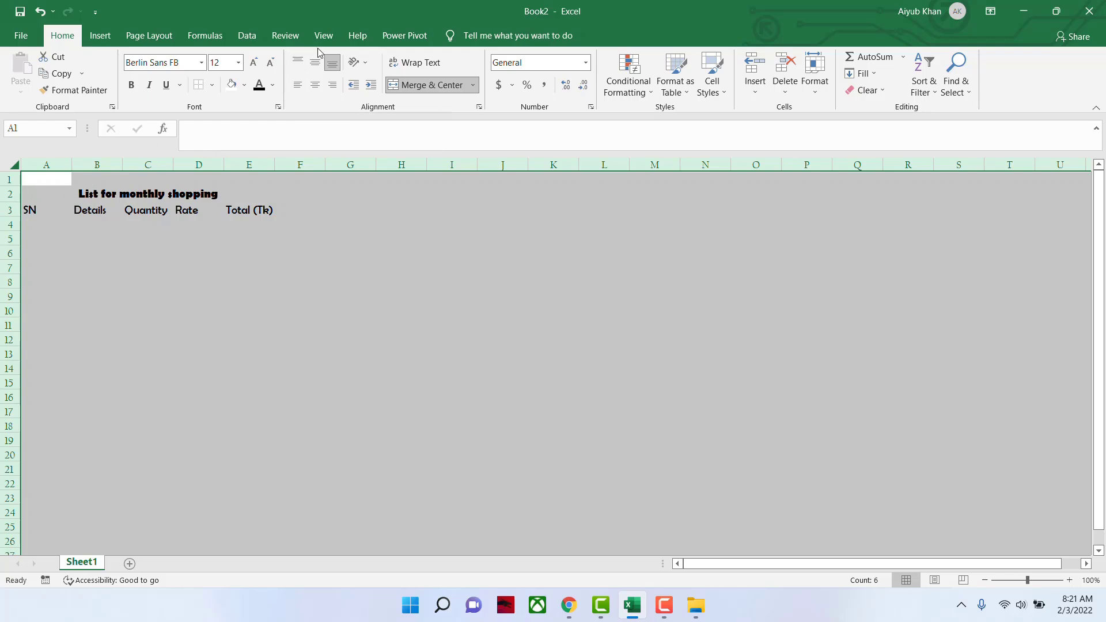
# Step: Try top, left and right alignment on the whole sheet, and set its cells to middle and center alignment
pyautogui.click(298, 63)
pyautogui.click(315, 64)
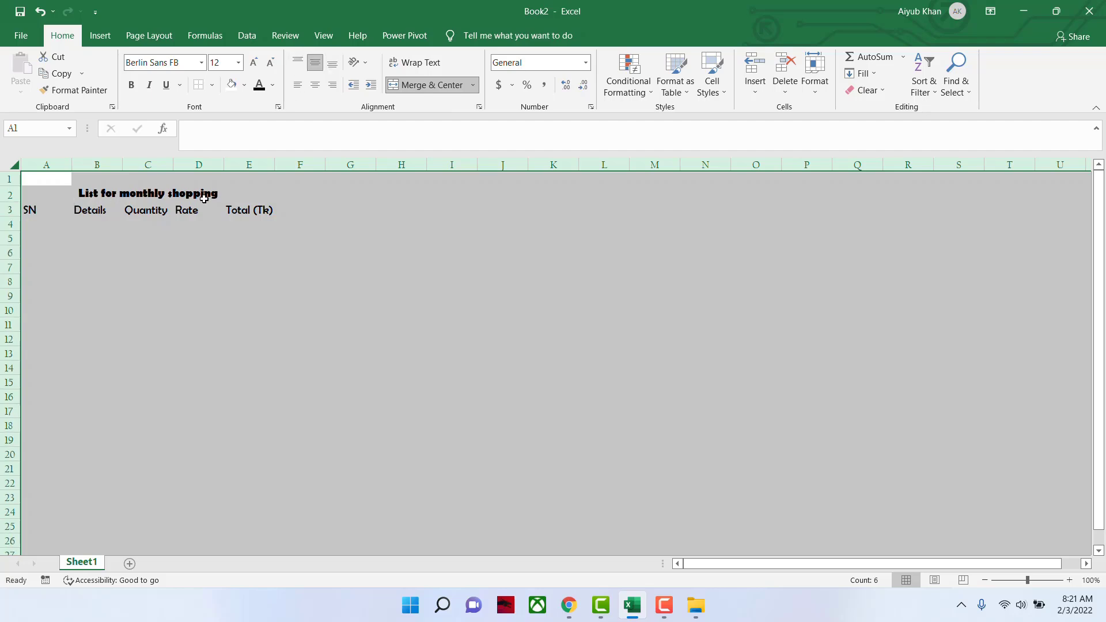
pyautogui.click(316, 86)
pyautogui.click(301, 86)
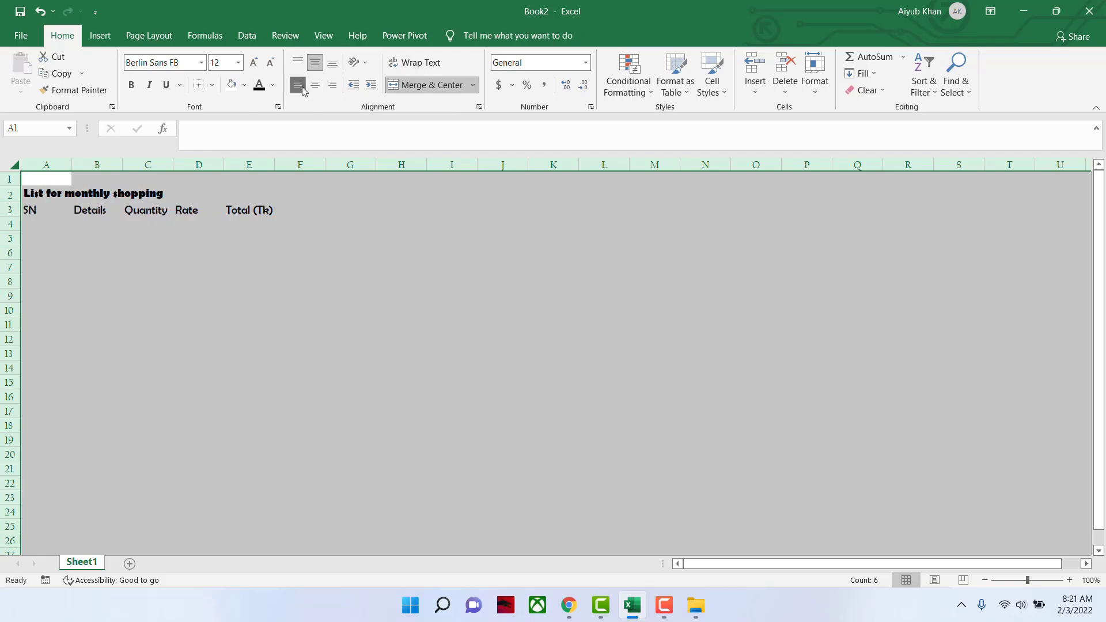
pyautogui.click(332, 86)
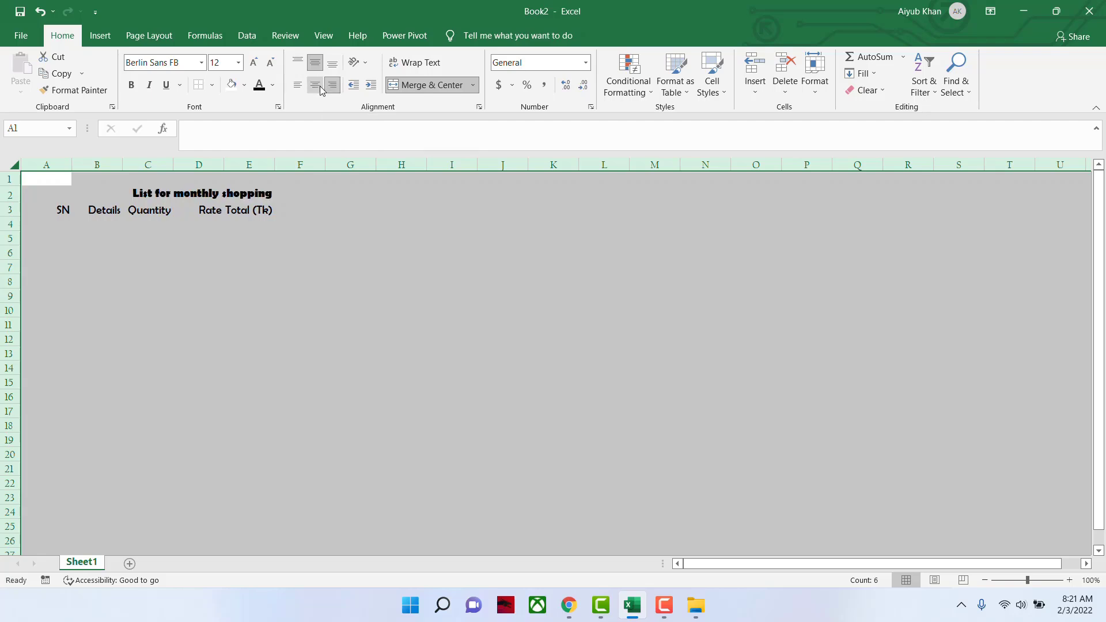
pyautogui.click(316, 86)
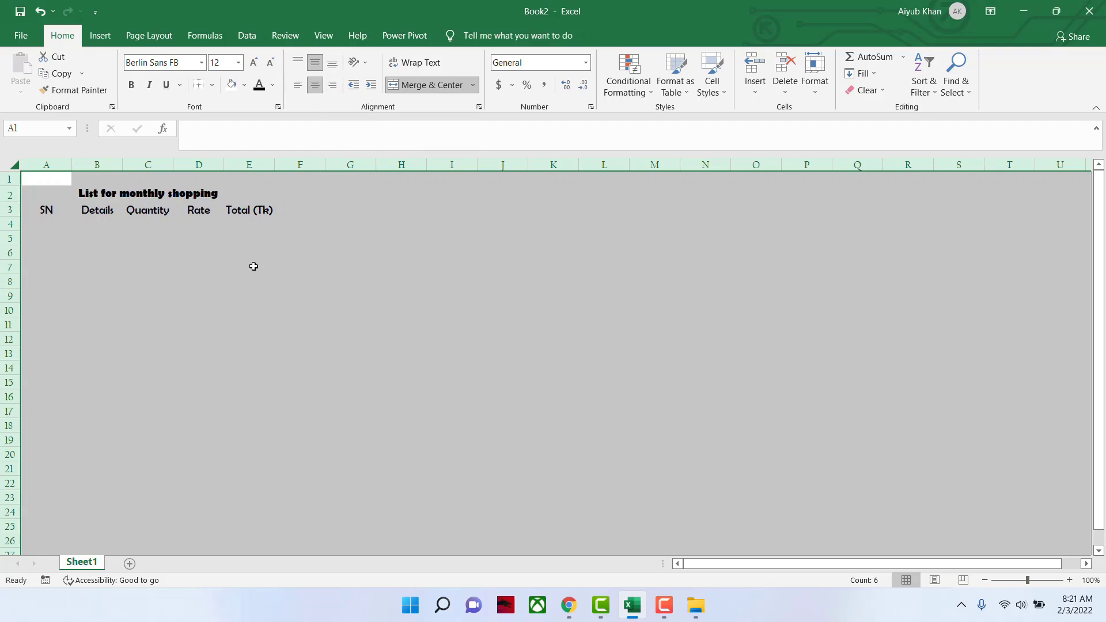
# Step: Try the Angle Counterclockwise, Vertical Text and Rotate Text Down orientations on the whole sheet
pyautogui.click(357, 62)
pyautogui.click(358, 82)
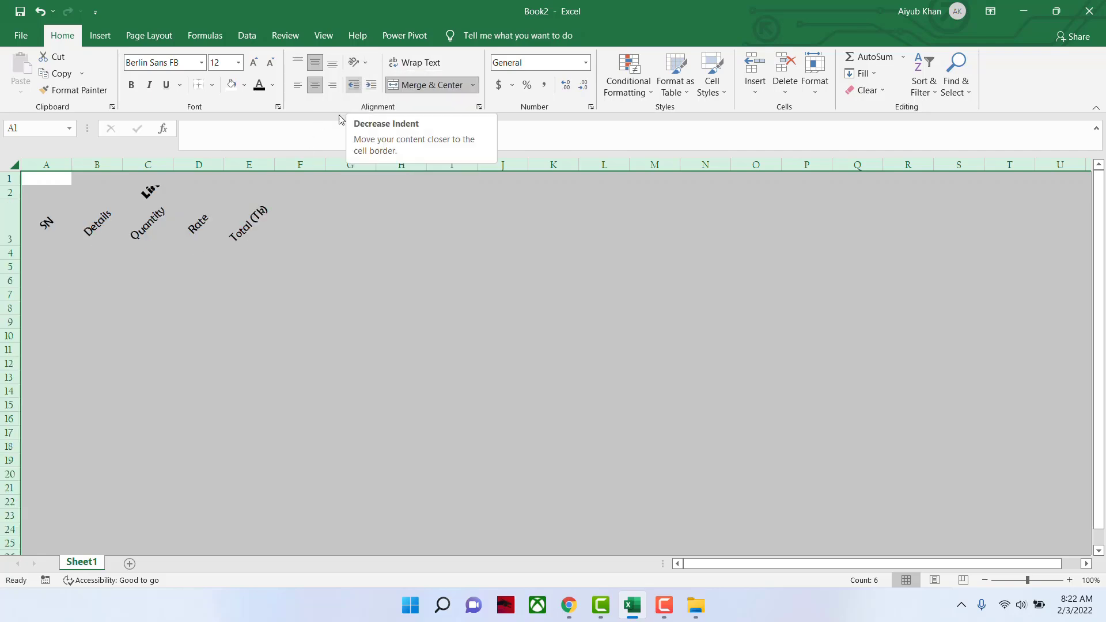
pyautogui.click(367, 62)
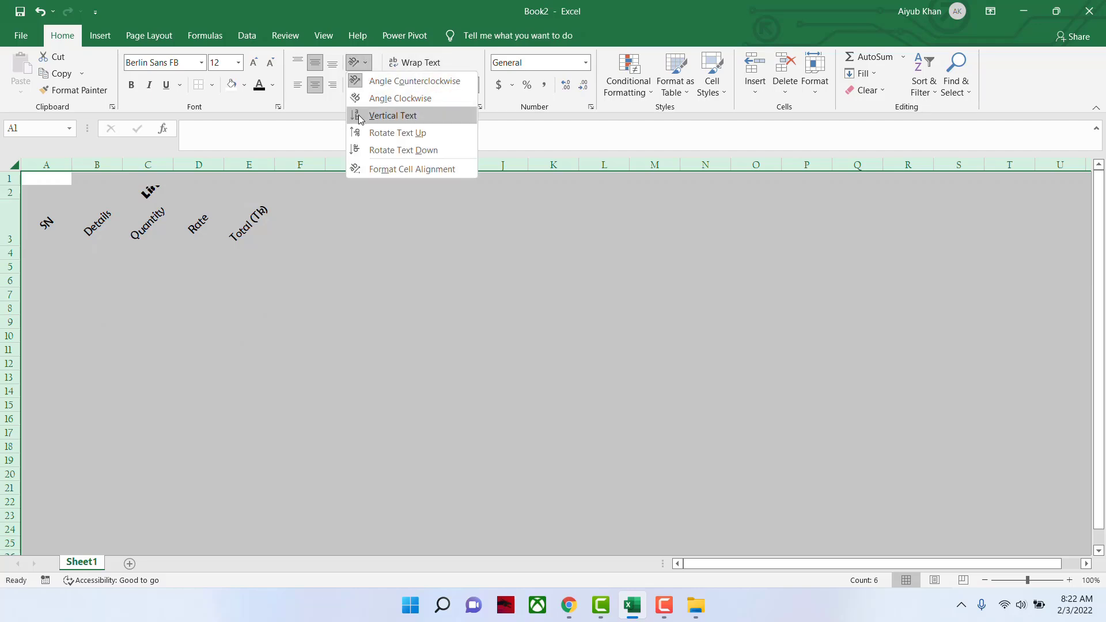
pyautogui.click(358, 115)
pyautogui.click(366, 63)
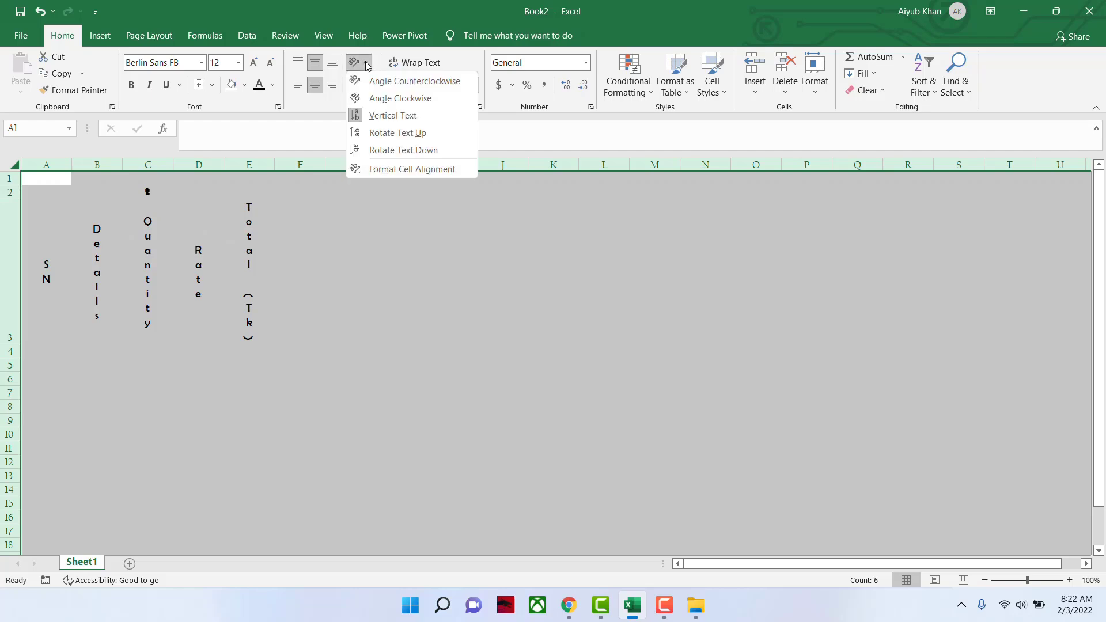
pyautogui.click(360, 150)
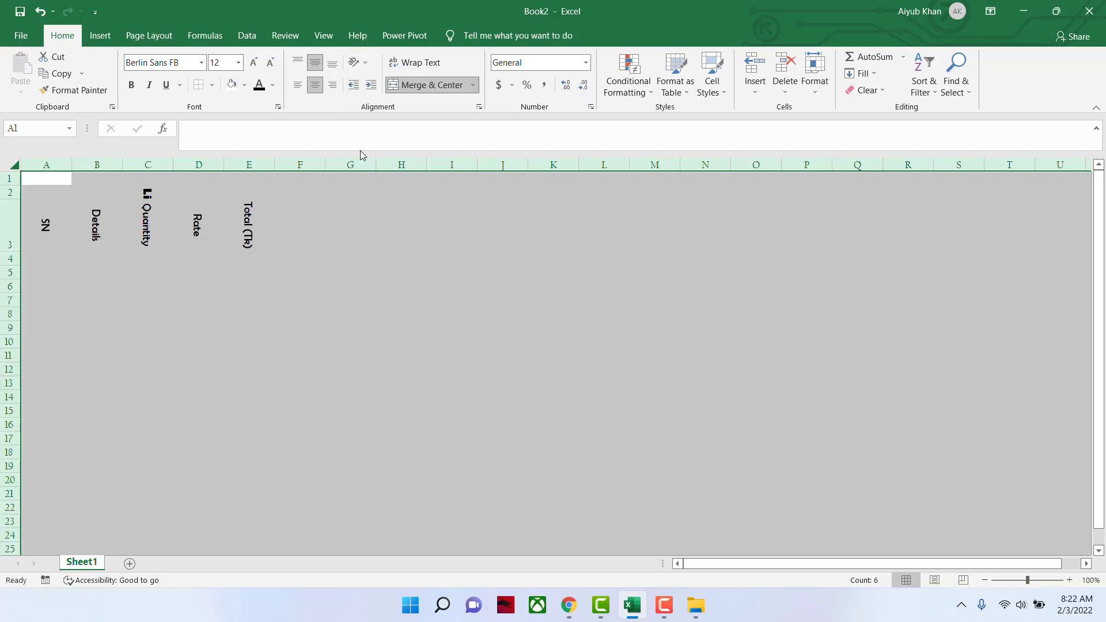
# Step: Review the orientation options and the cell alignment settings for the whole sheet, and accept them without edits
pyautogui.click(359, 62)
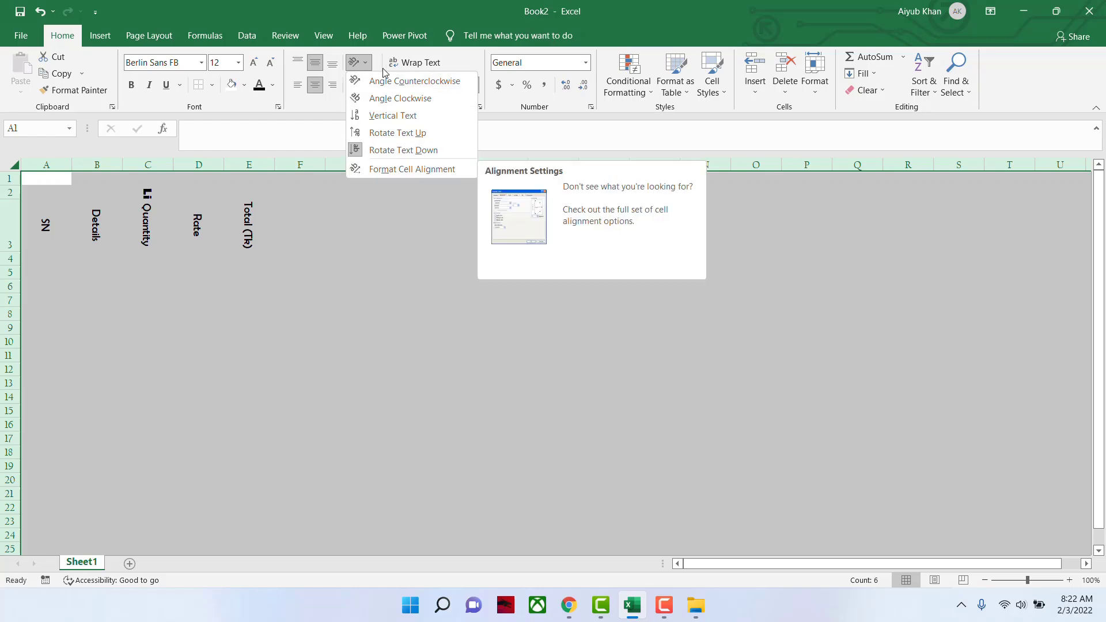
pyautogui.click(367, 61)
pyautogui.click(366, 61)
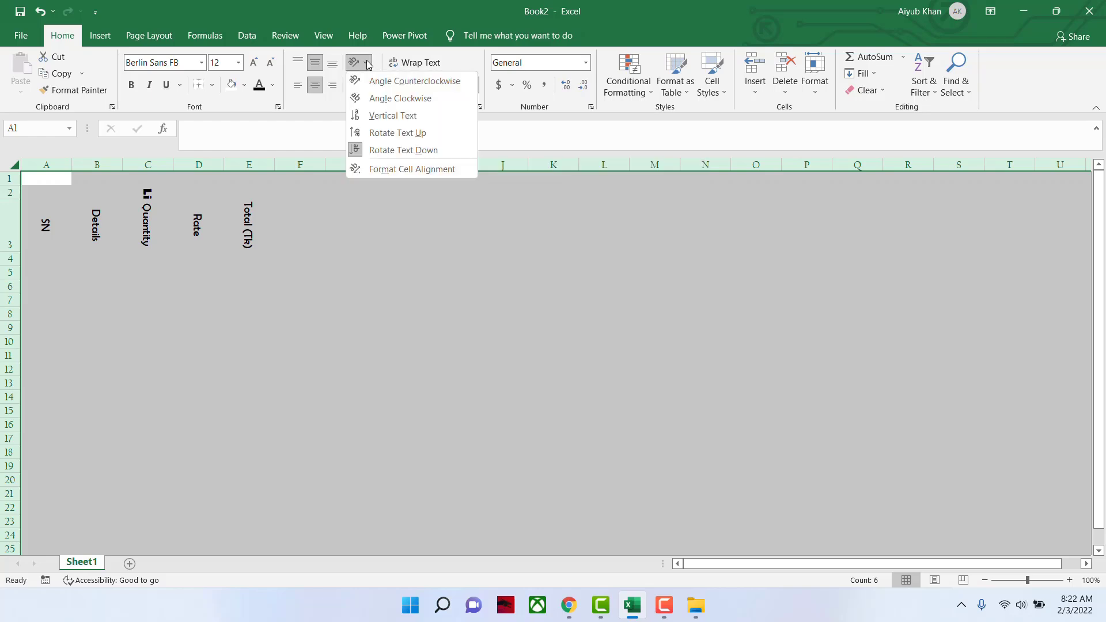
pyautogui.click(395, 170)
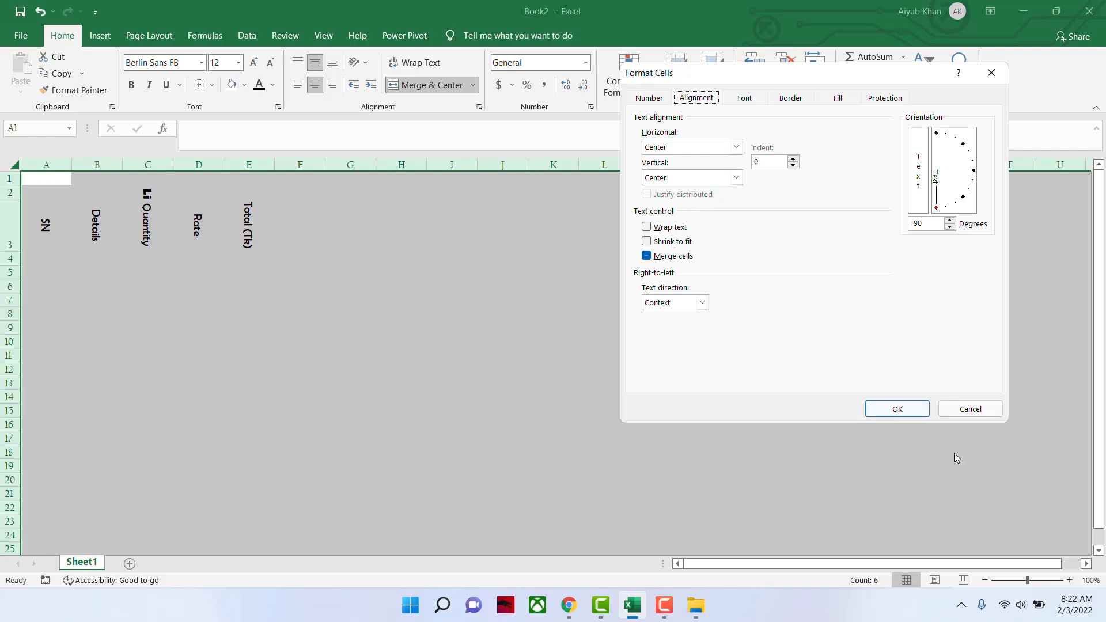
pyautogui.click(899, 409)
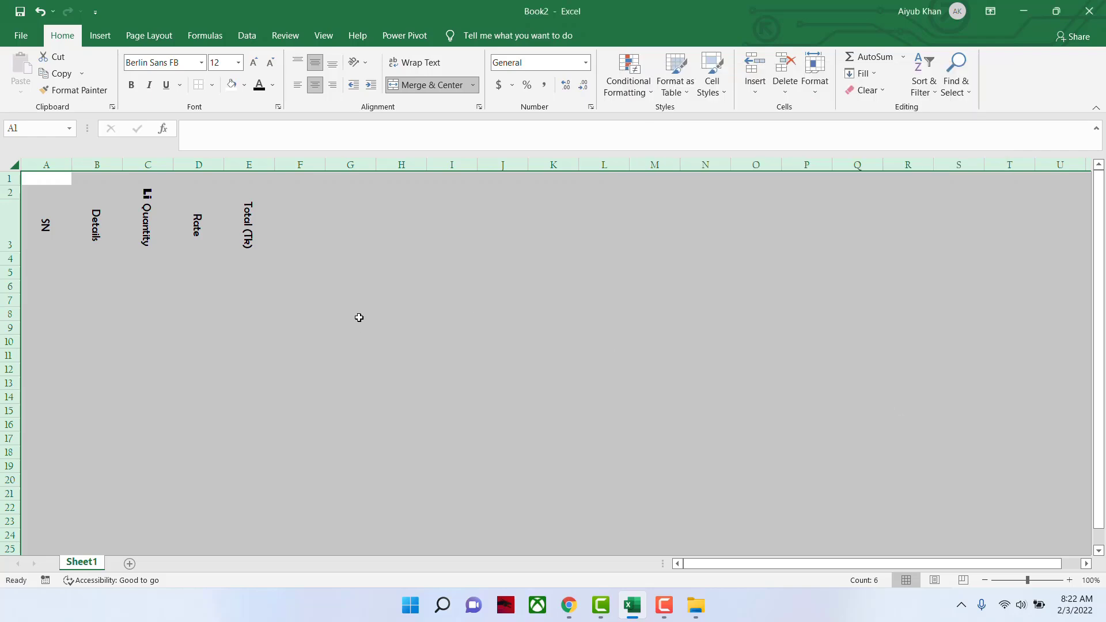
# Step: Try Angle Counterclockwise on the whole sheet once more and undo all the text orientation changes
pyautogui.click(367, 63)
pyautogui.click(398, 80)
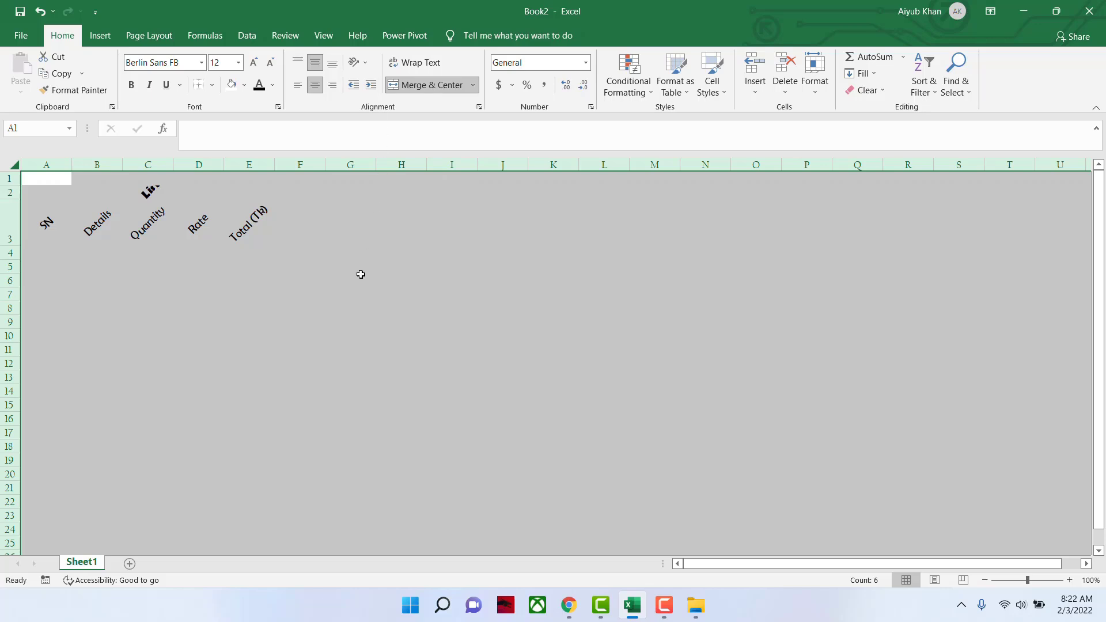
pyautogui.hotkey('ctrl', 'z')
pyautogui.hotkey('ctrl', 'z')
pyautogui.hotkey('ctrl', 'z')
pyautogui.hotkey('ctrl', 'z')
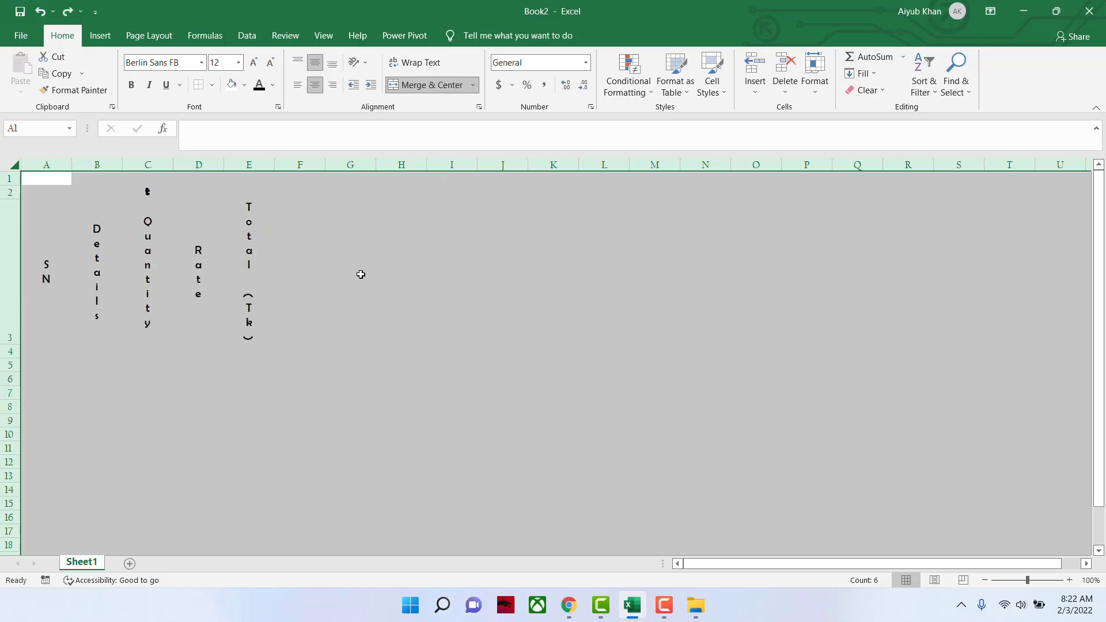
pyautogui.hotkey('ctrl', 'z')
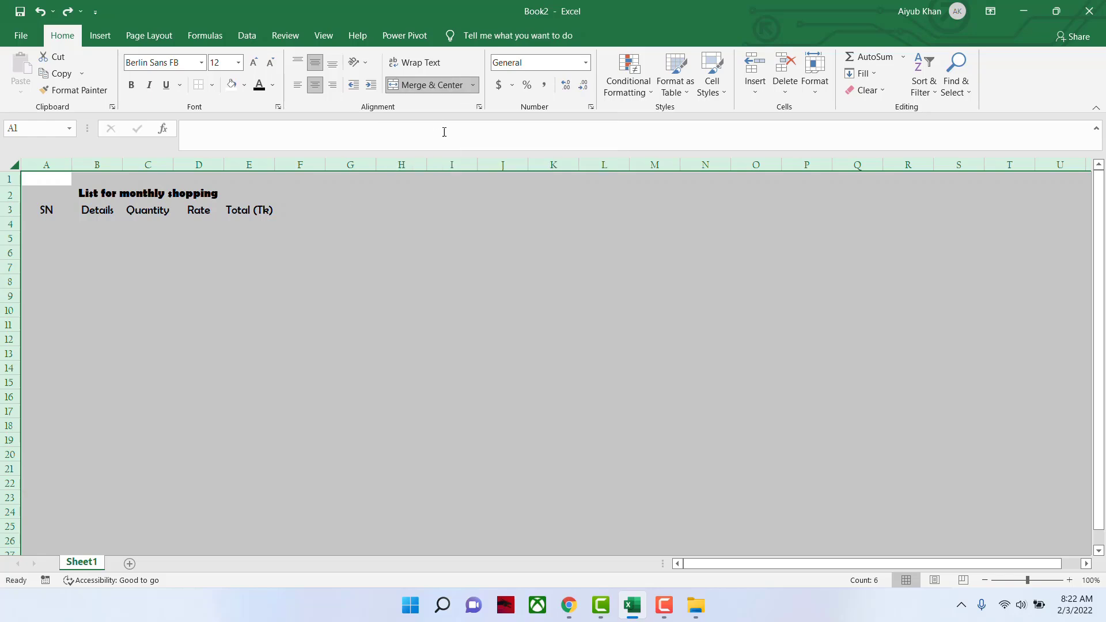
# Step: Unmerge the "List for monthly shopping" title cells in row 2
pyautogui.click(358, 182)
pyautogui.click(151, 192)
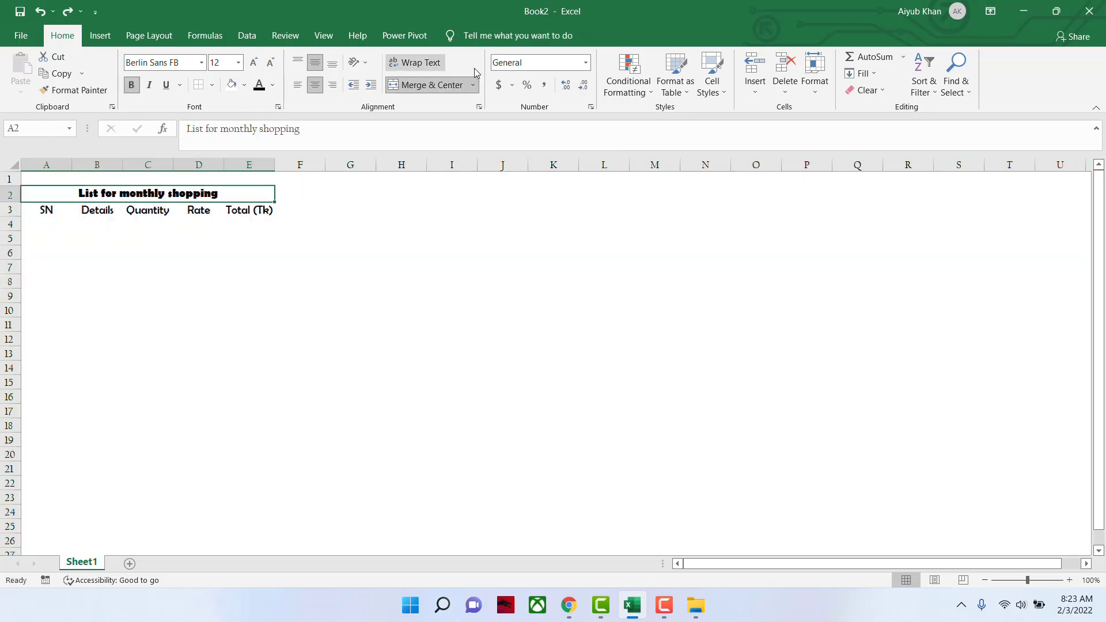
pyautogui.click(438, 85)
pyautogui.click(400, 249)
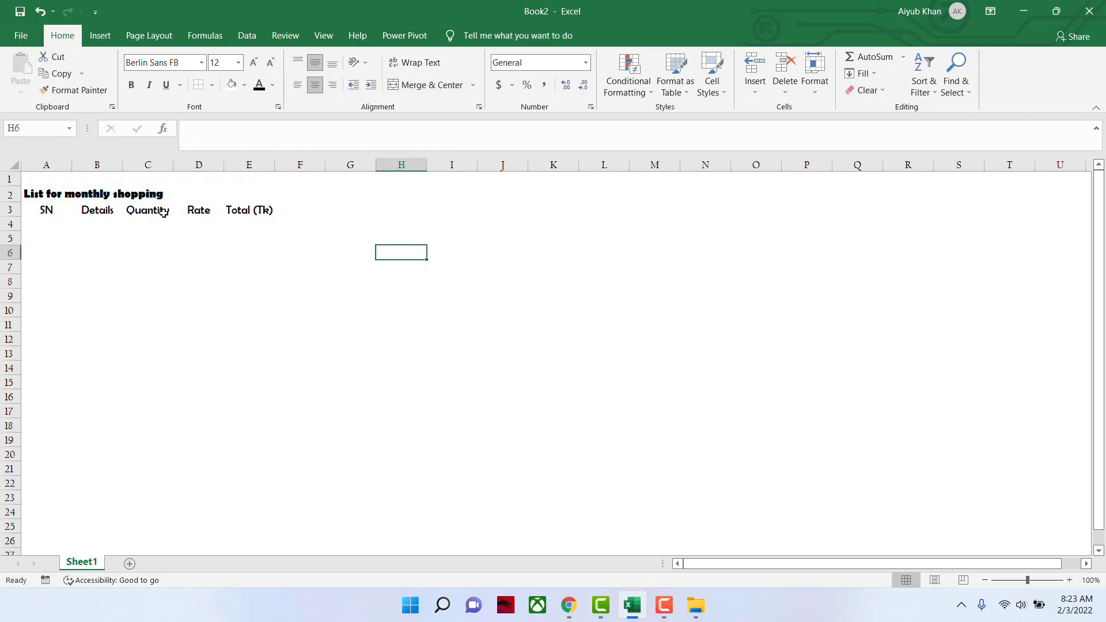
pyautogui.click(45, 196)
# Step: Change the font of the whole sheet to Californian FB
pyautogui.click(14, 165)
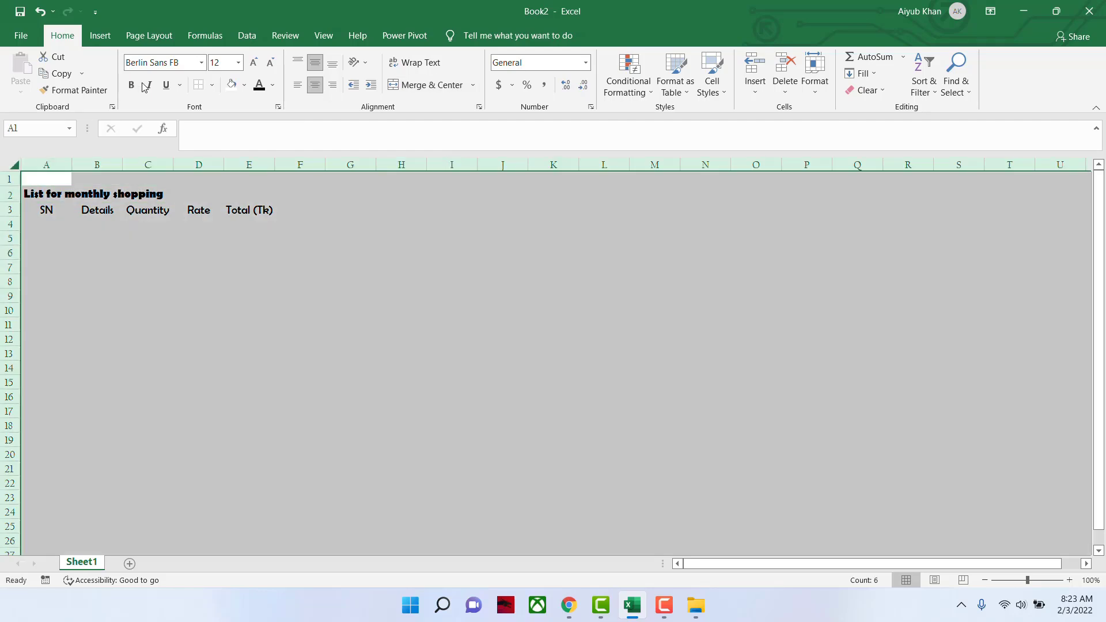
pyautogui.click(202, 62)
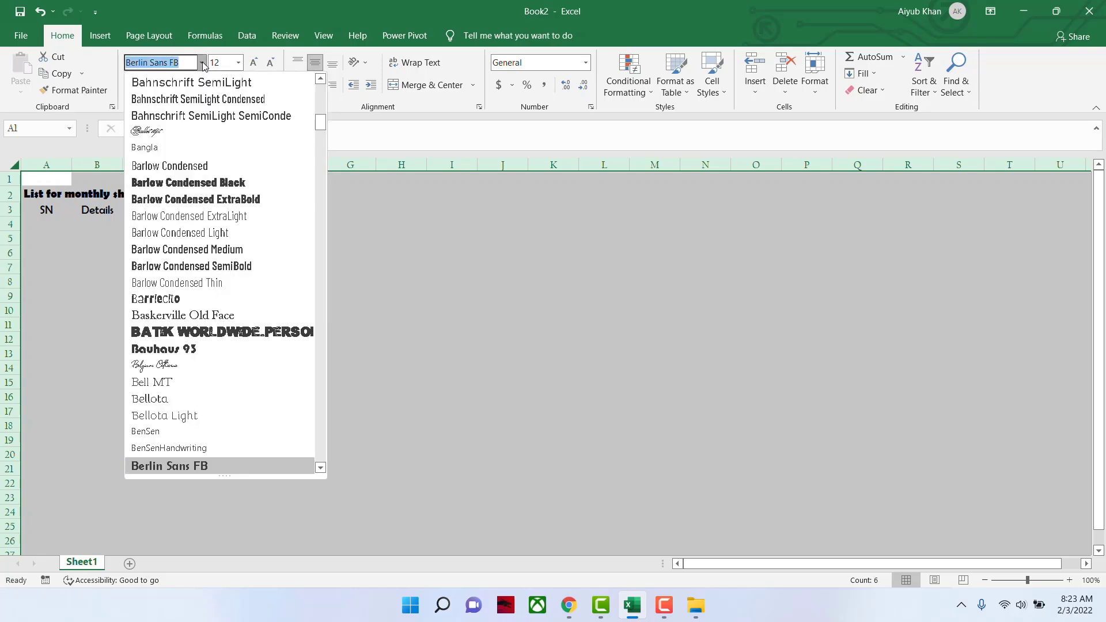
pyautogui.write('Califo')
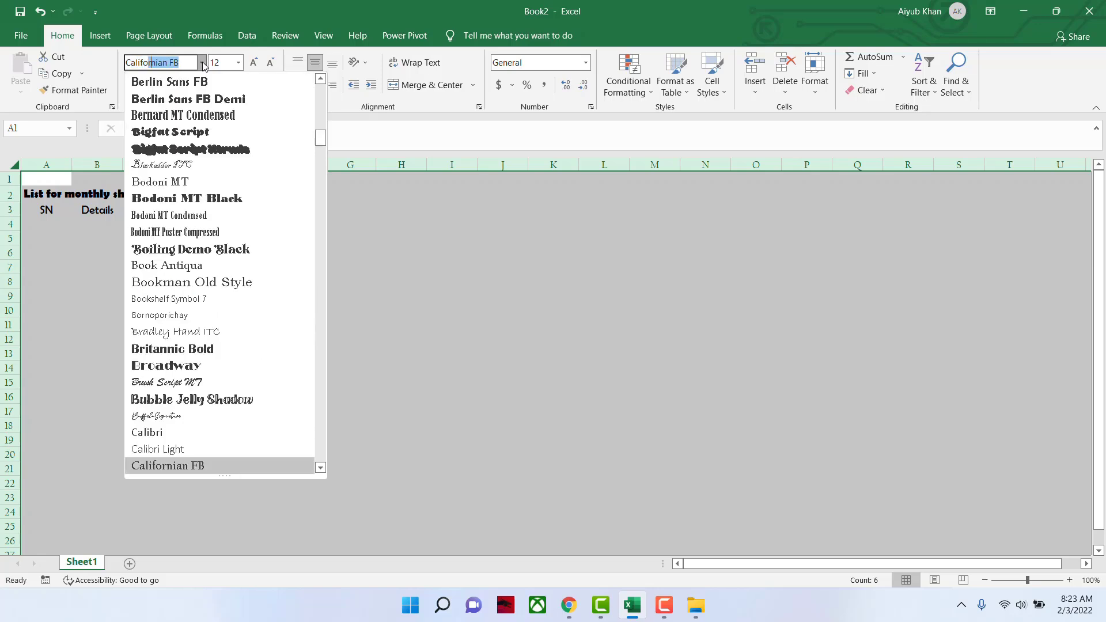
pyautogui.write('rn')
pyautogui.press('Return')
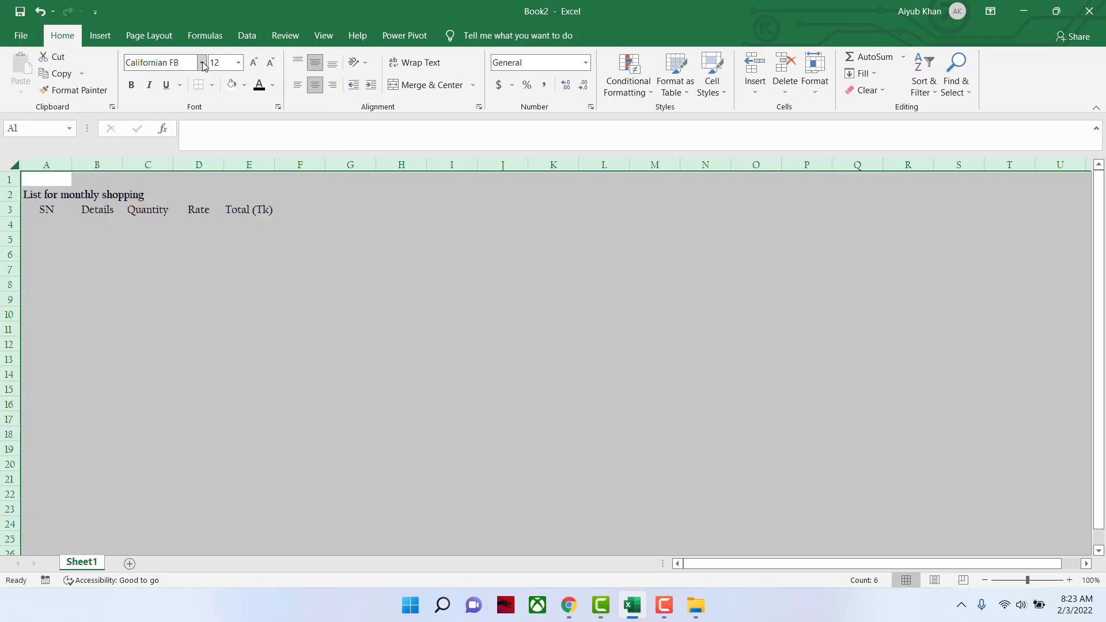
# Step: Try merging and centering the title across A2:E2, and unmerge the cells again
pyautogui.click(103, 197)
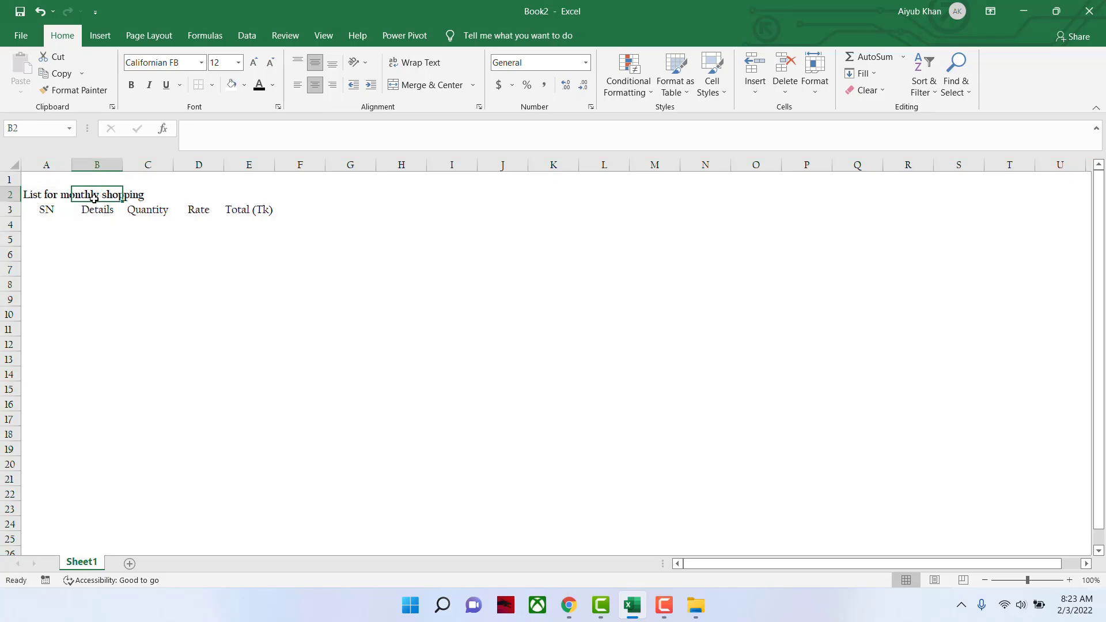
pyautogui.moveTo(54, 197); pyautogui.dragTo(249, 196)
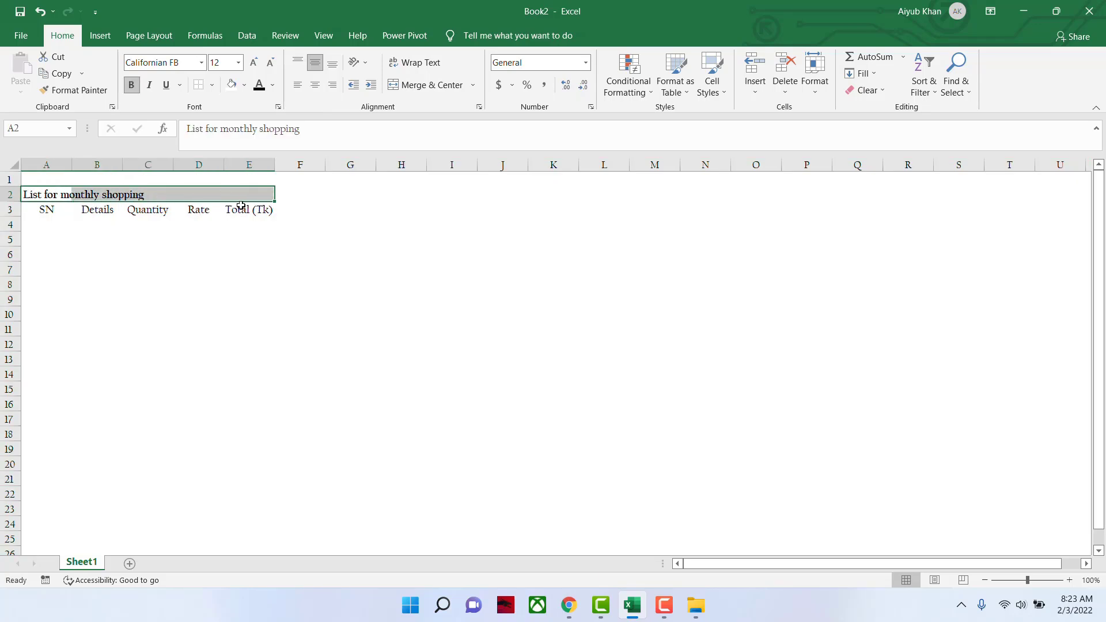
pyautogui.click(432, 85)
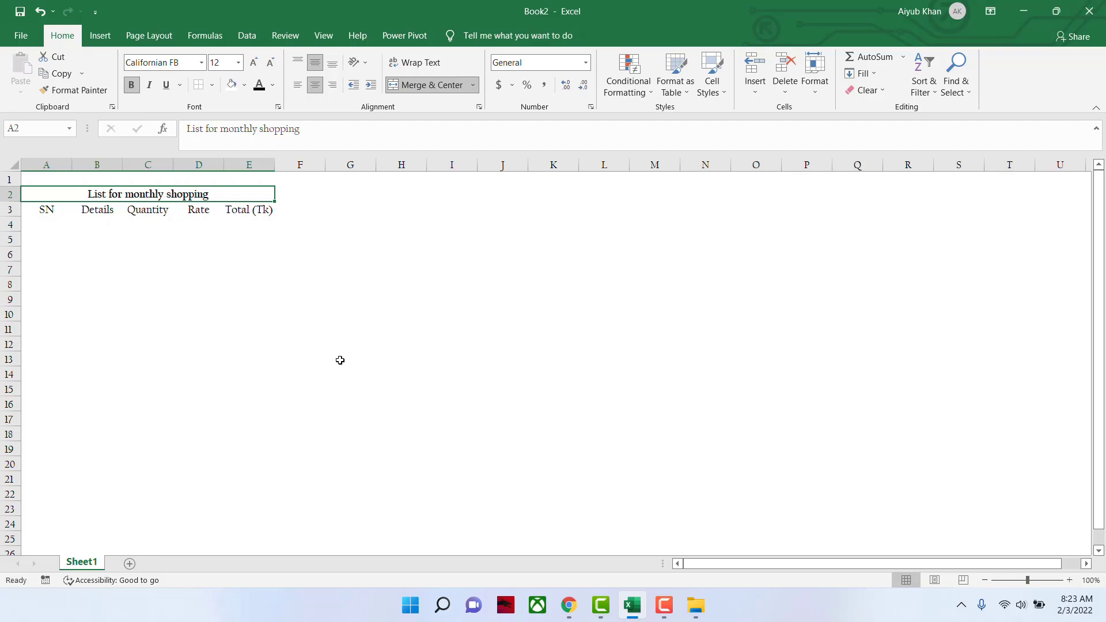
pyautogui.click(423, 86)
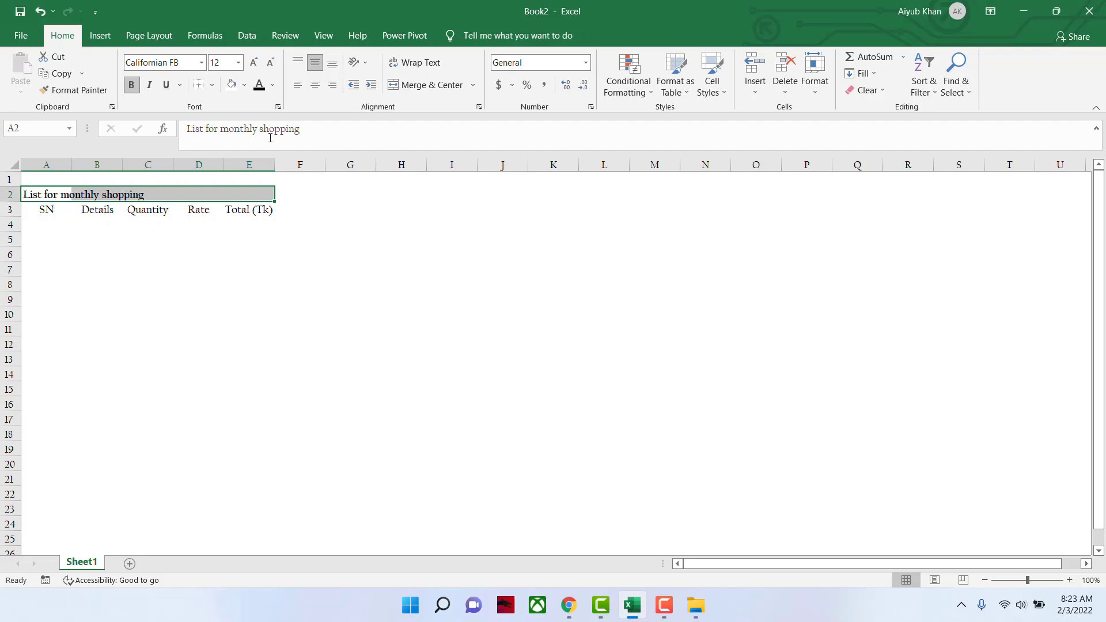
# Step: Wrap the title text in row 2 and narrow column A to suit the SN heading
pyautogui.click(412, 61)
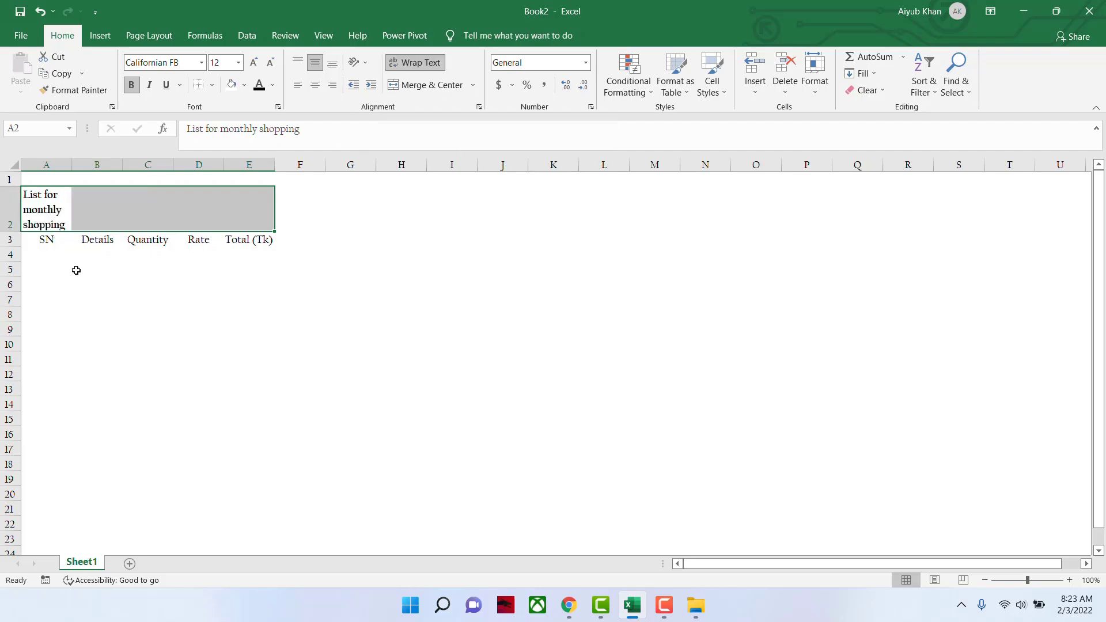
pyautogui.click(43, 212)
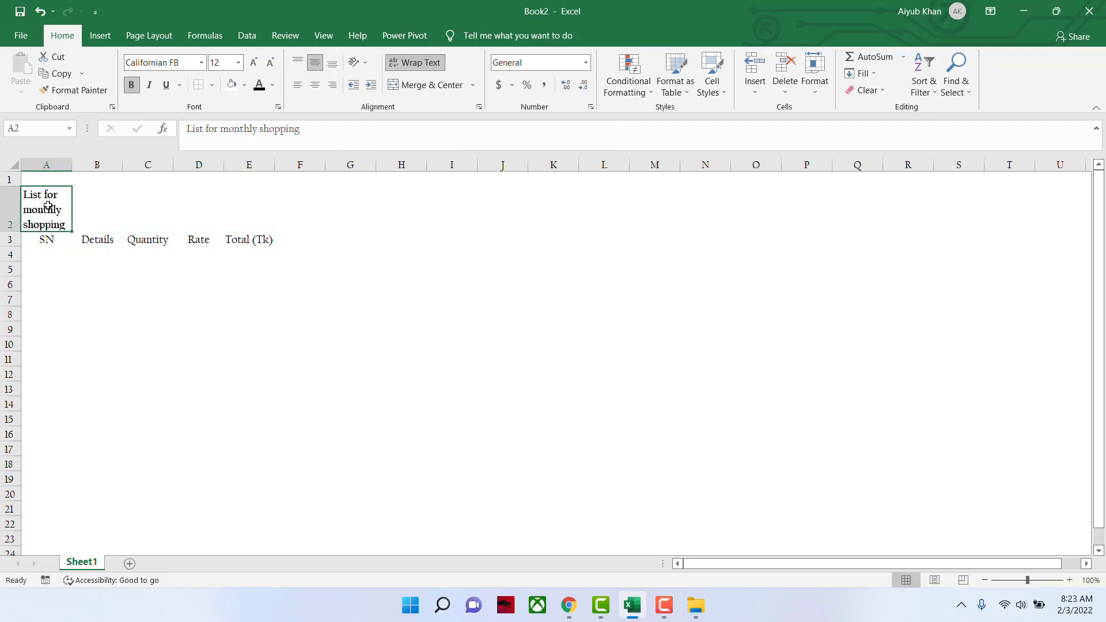
pyautogui.doubleClick(75, 165)
pyautogui.moveTo(68, 165)
pyautogui.mouseDown()
pyautogui.moveTo(102, 168)
pyautogui.moveTo(51, 168)
pyautogui.mouseUp()
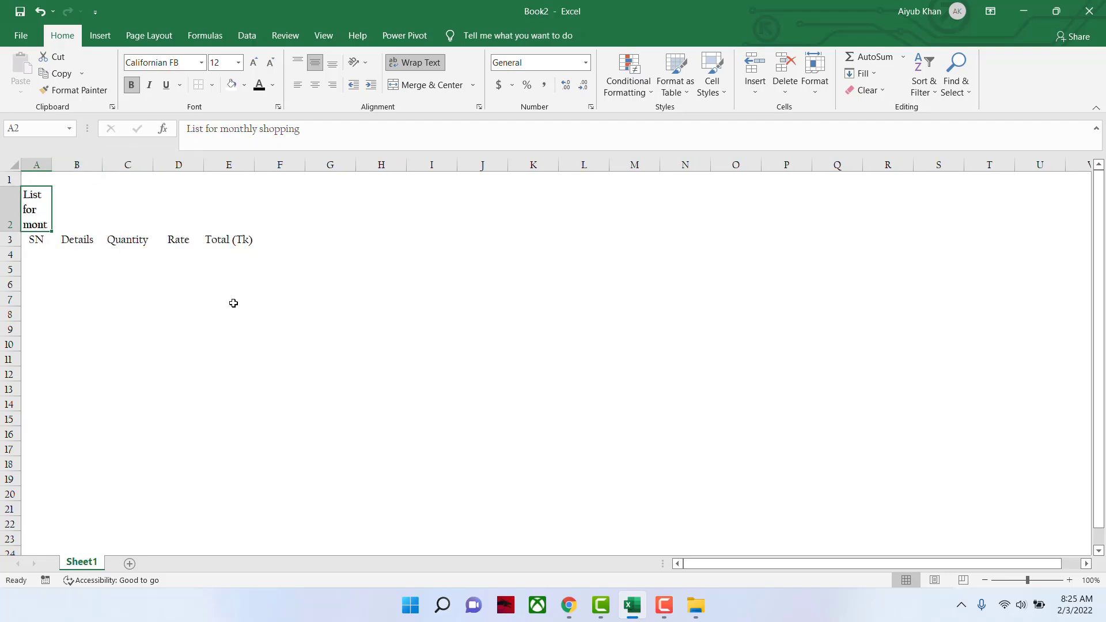
# Step: Merge and center the title across A2:E2 and shrink row 2 to a single line height
pyautogui.moveTo(40, 213); pyautogui.dragTo(227, 206)
pyautogui.click(31, 213)
pyautogui.moveTo(44, 209); pyautogui.dragTo(235, 210)
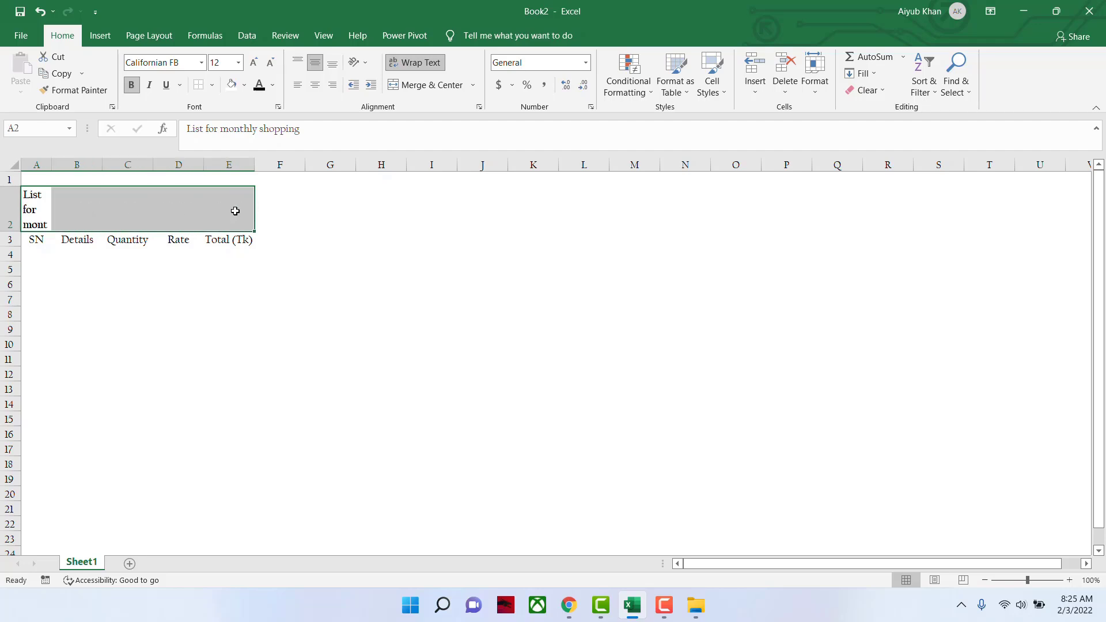
pyautogui.click(434, 85)
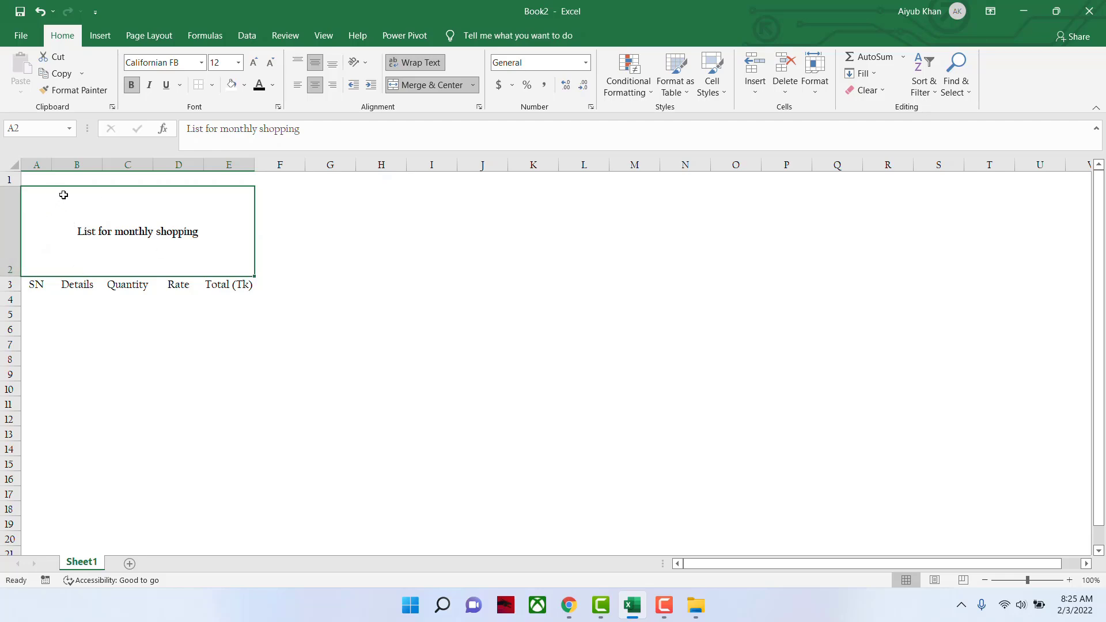
pyautogui.doubleClick(10, 277)
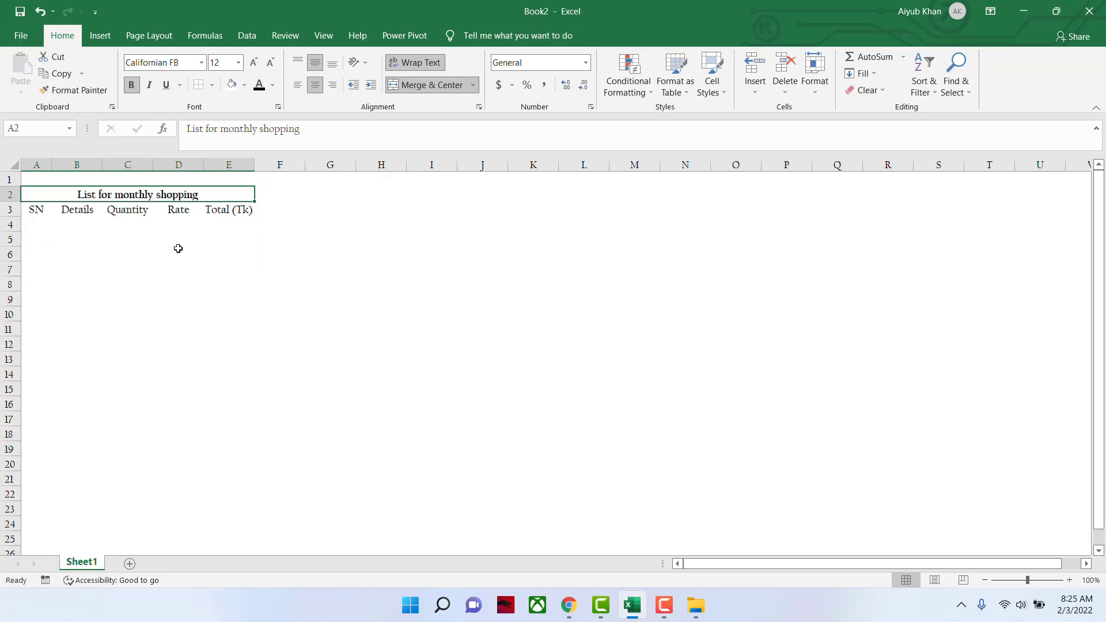
# Step: Start the first list entry in row 4 with serial number 1 and the detail Rice
pyautogui.click(148, 228)
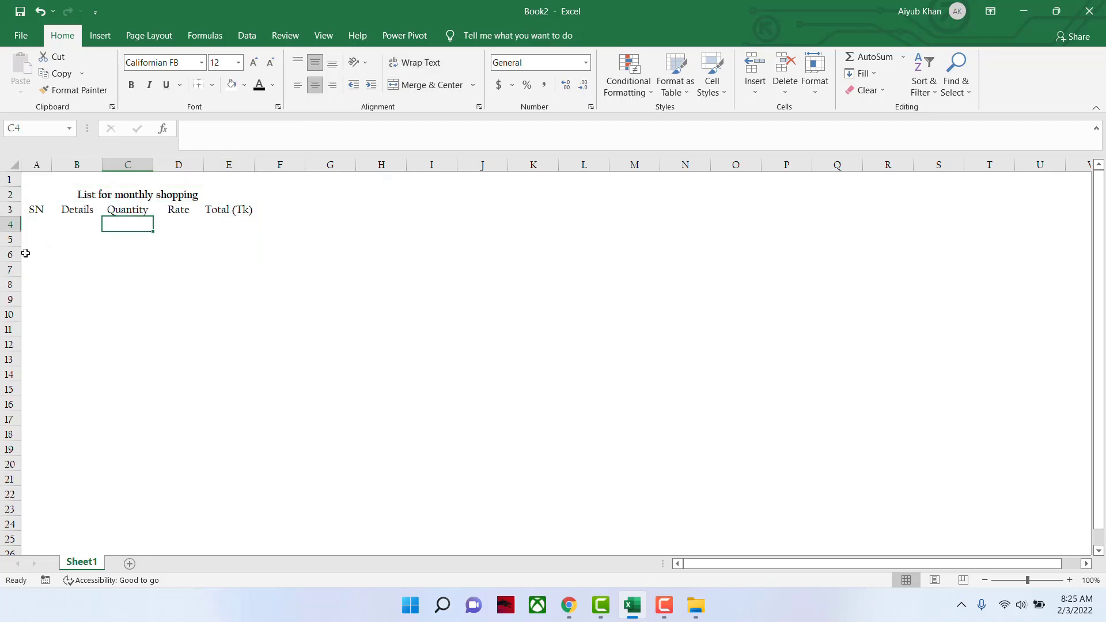
pyautogui.click(29, 223)
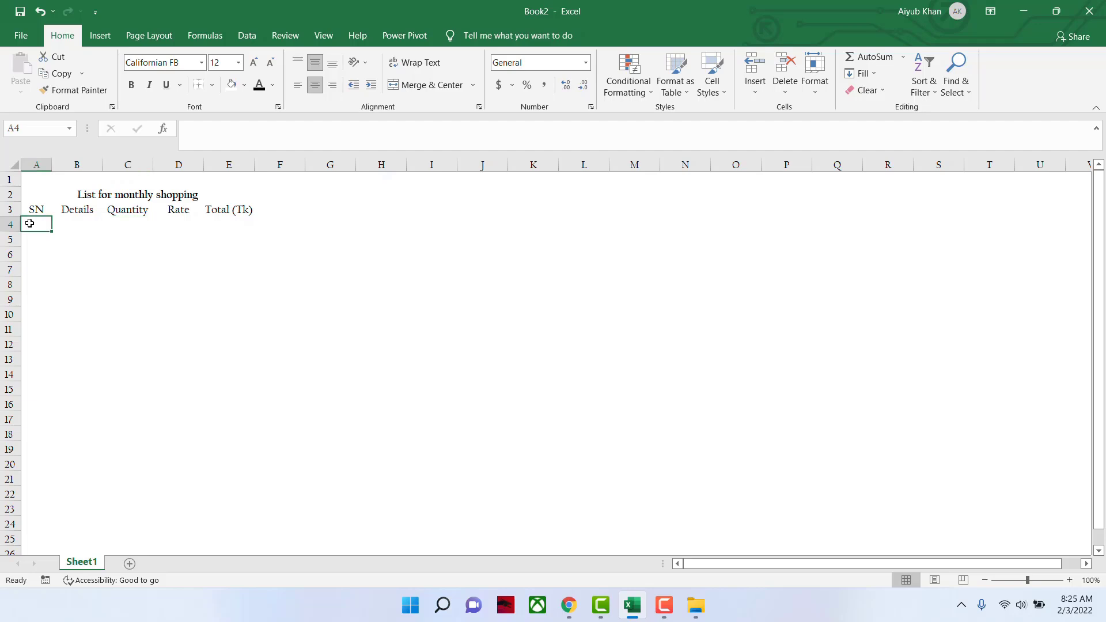
pyautogui.write('1')
pyautogui.press('Return')
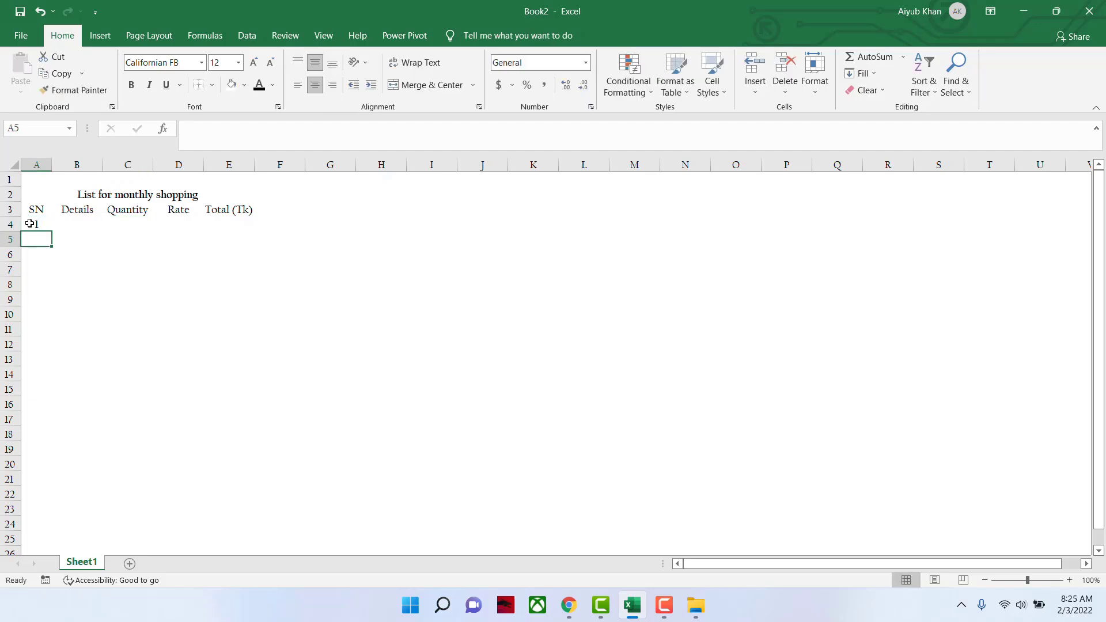
pyautogui.click(69, 230)
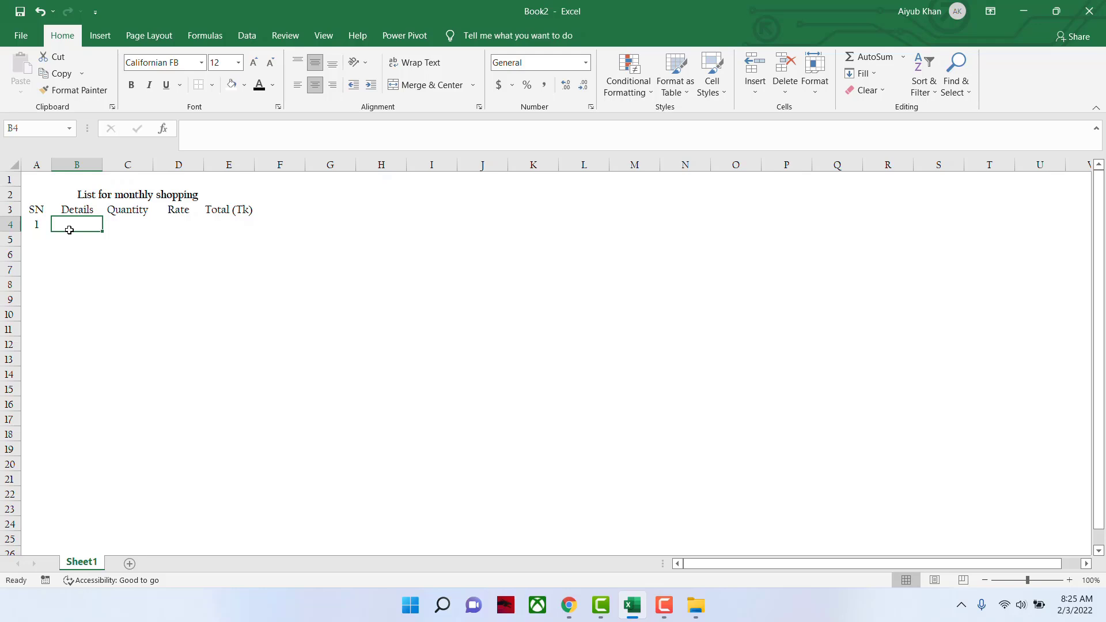
pyautogui.write('Rice')
pyautogui.press('Tab')
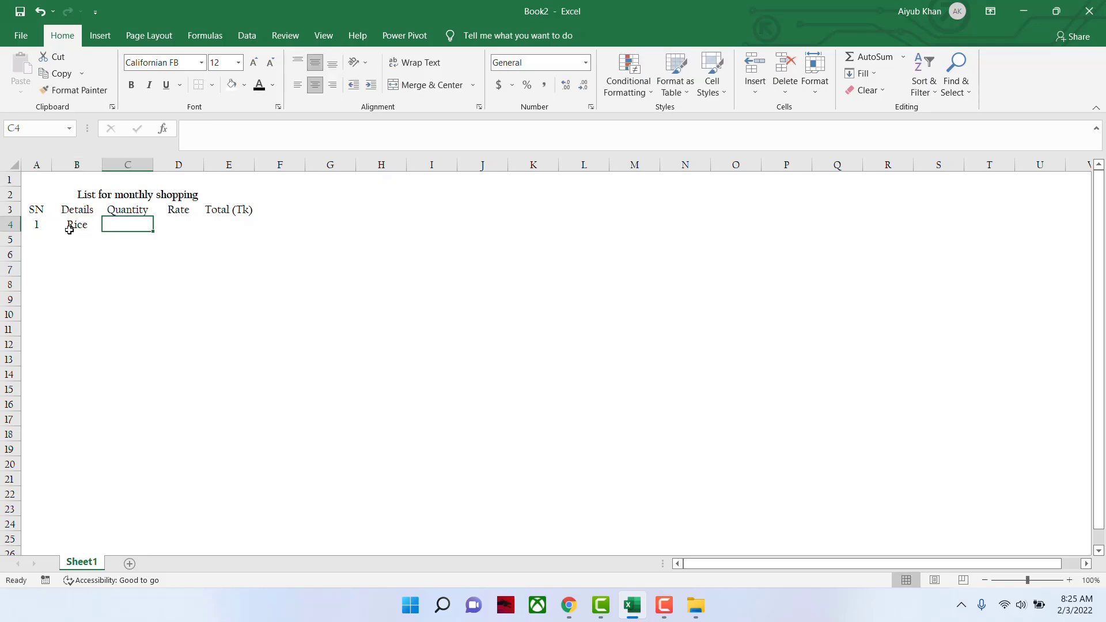
# Step: Enter a quantity of 30 and a rate of 50 for Rice
pyautogui.write('50')
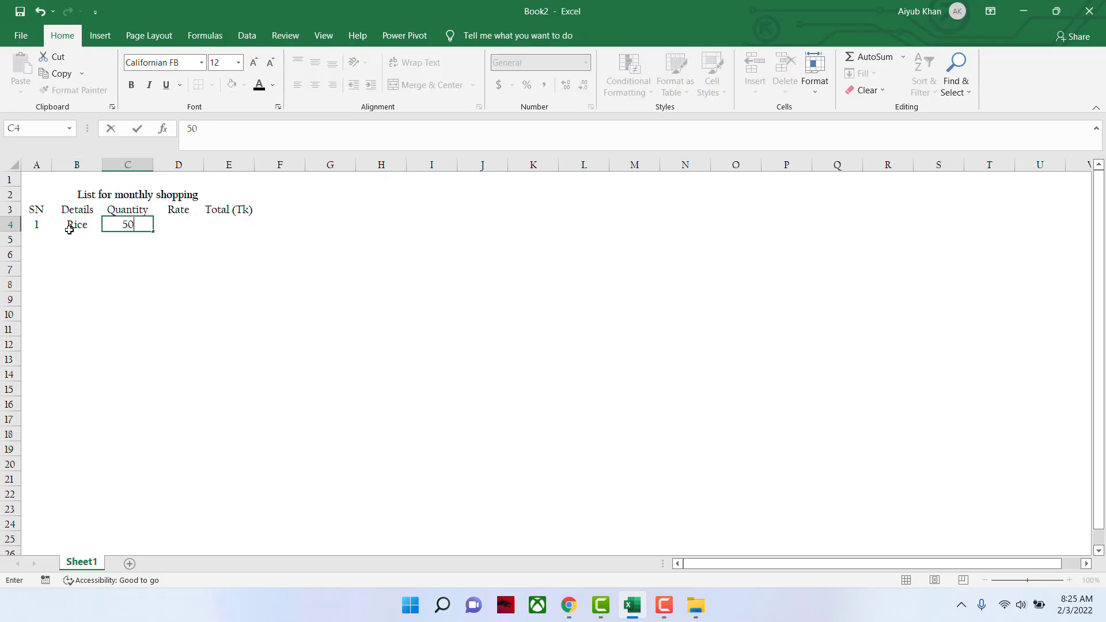
pyautogui.press('BackSpace')
pyautogui.press('BackSpace')
pyautogui.write('30')
pyautogui.press('Tab')
pyautogui.write('5')
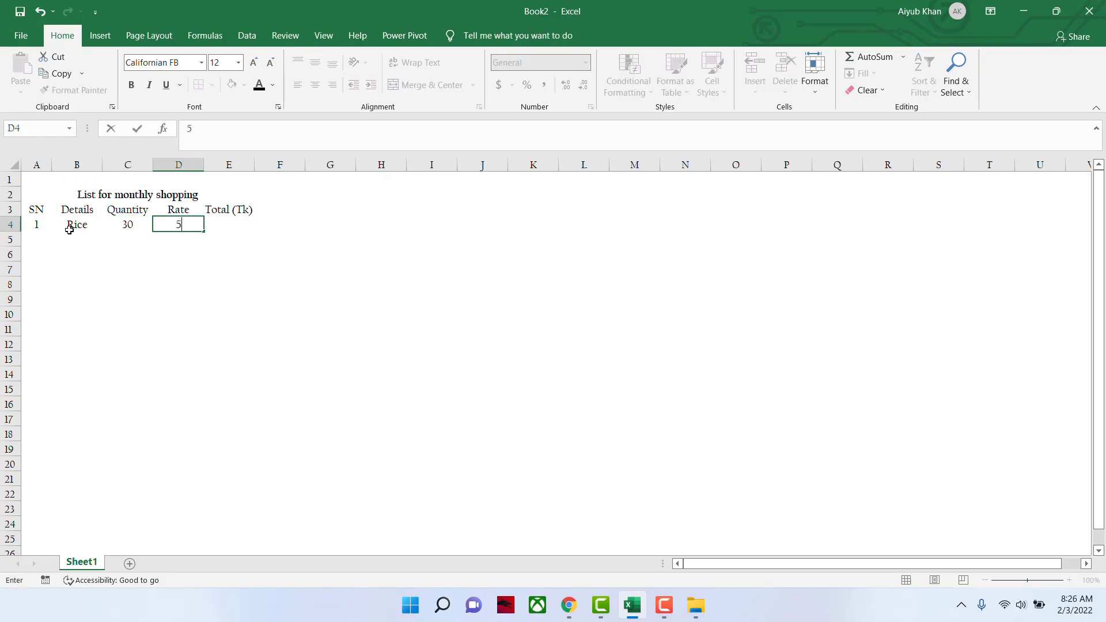
pyautogui.write('0')
pyautogui.press('Return')
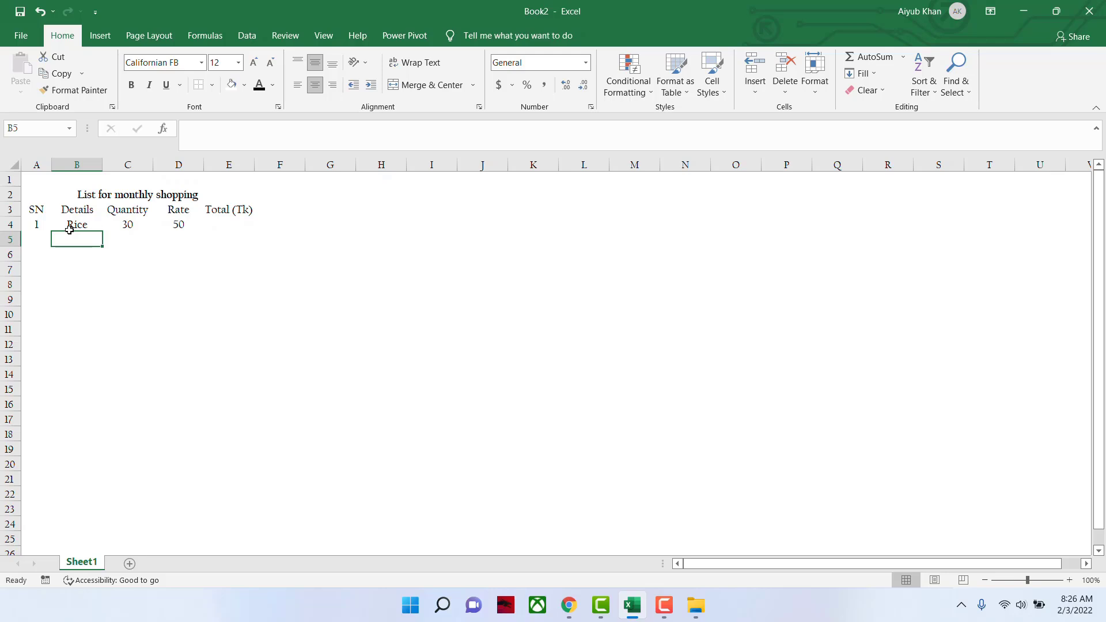
# Step: Fill in row 5 with the detail Dal, a quantity of 2 and a rate of 95
pyautogui.write('Dal')
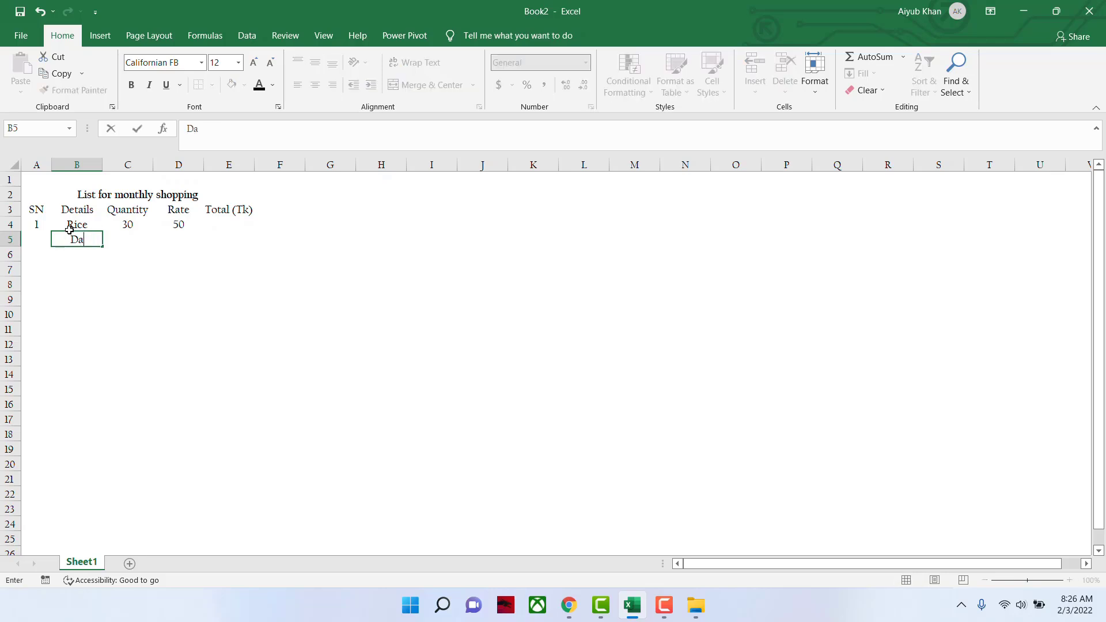
pyautogui.press('Tab')
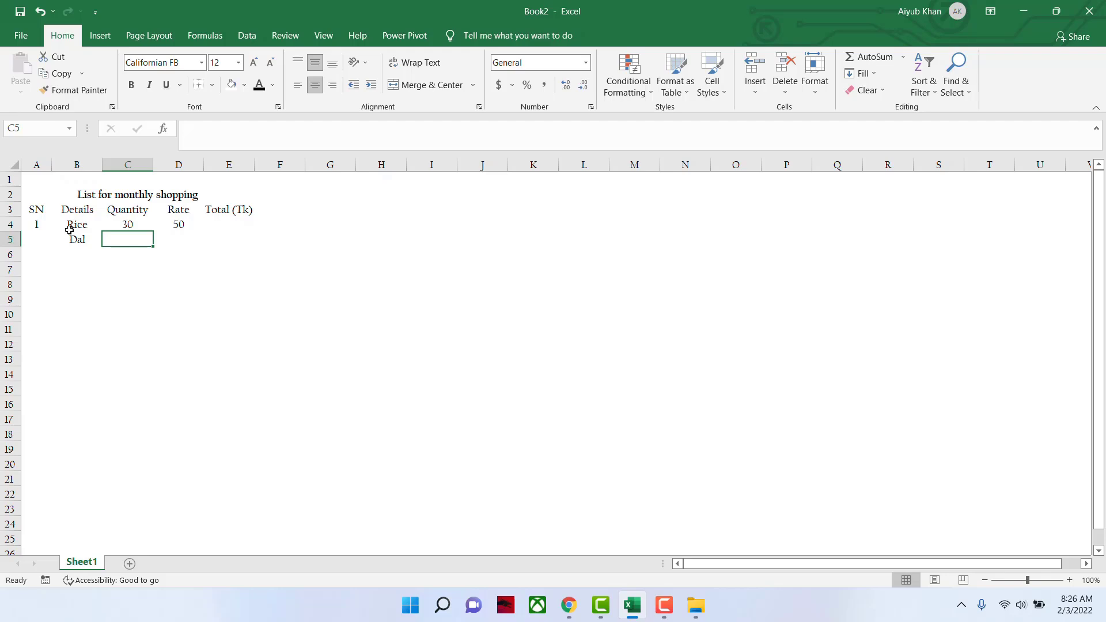
pyautogui.write('2')
pyautogui.press('Tab')
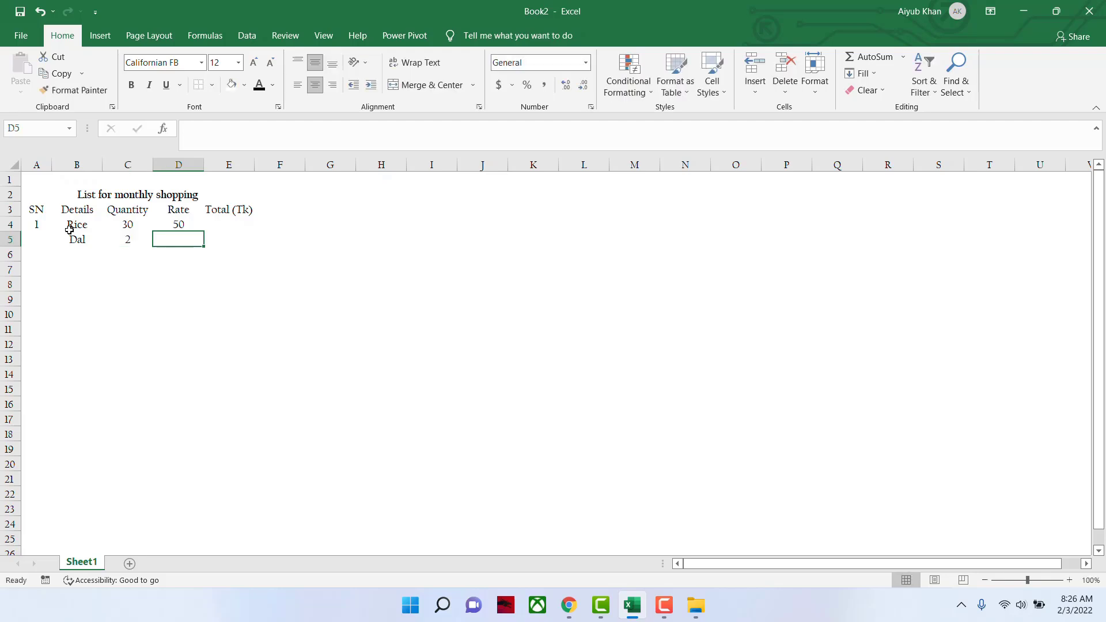
pyautogui.write('95')
pyautogui.press('Tab')
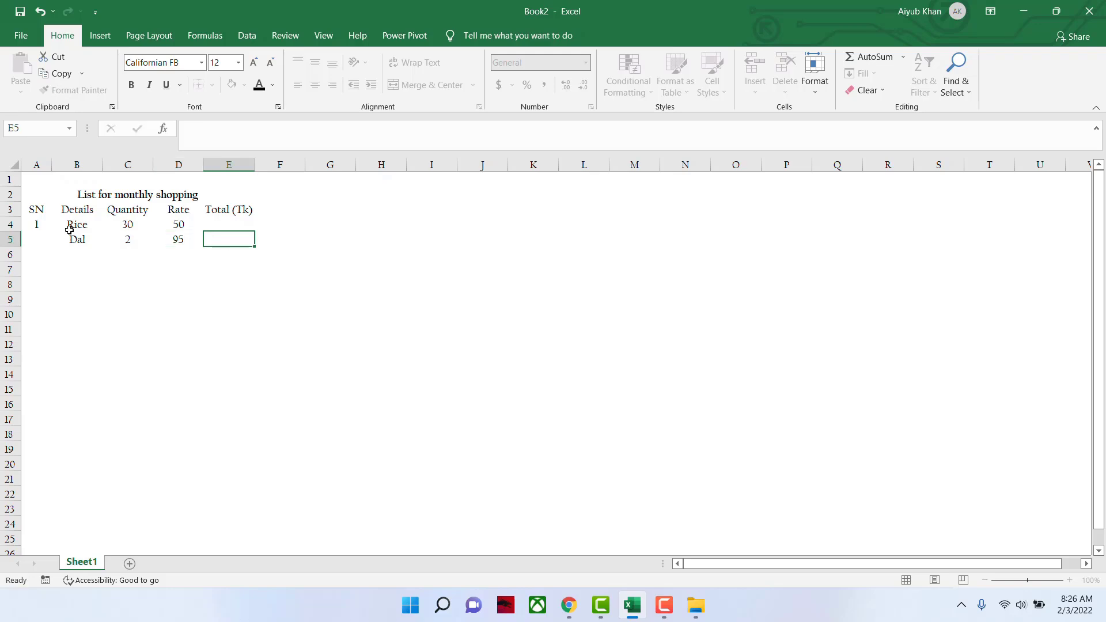
pyautogui.click(74, 253)
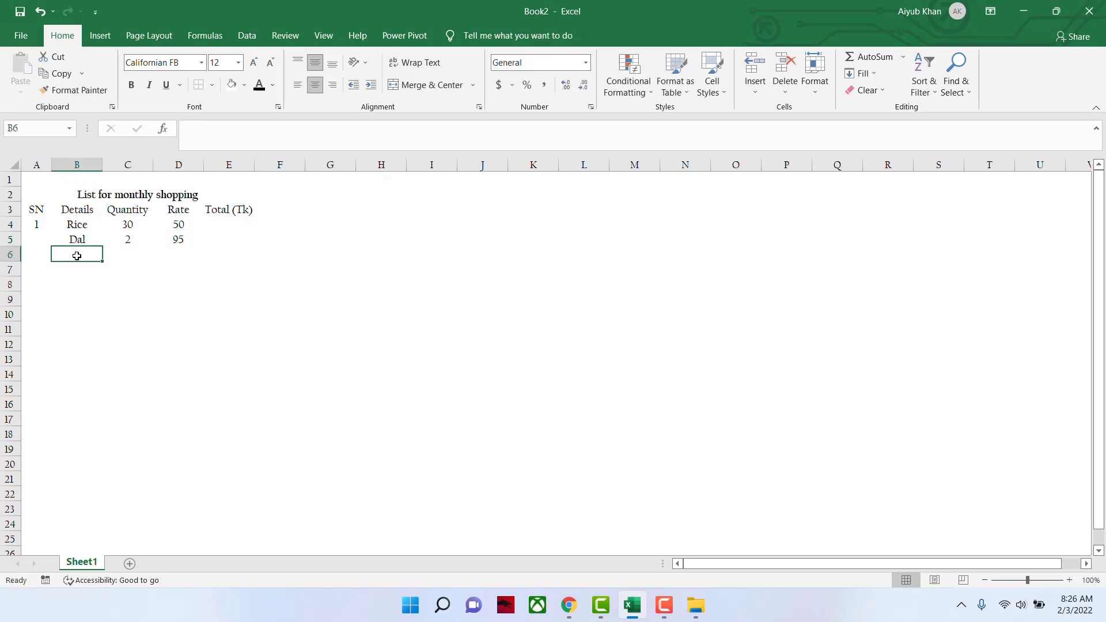
pyautogui.write('Dal')
pyautogui.press('Tab')
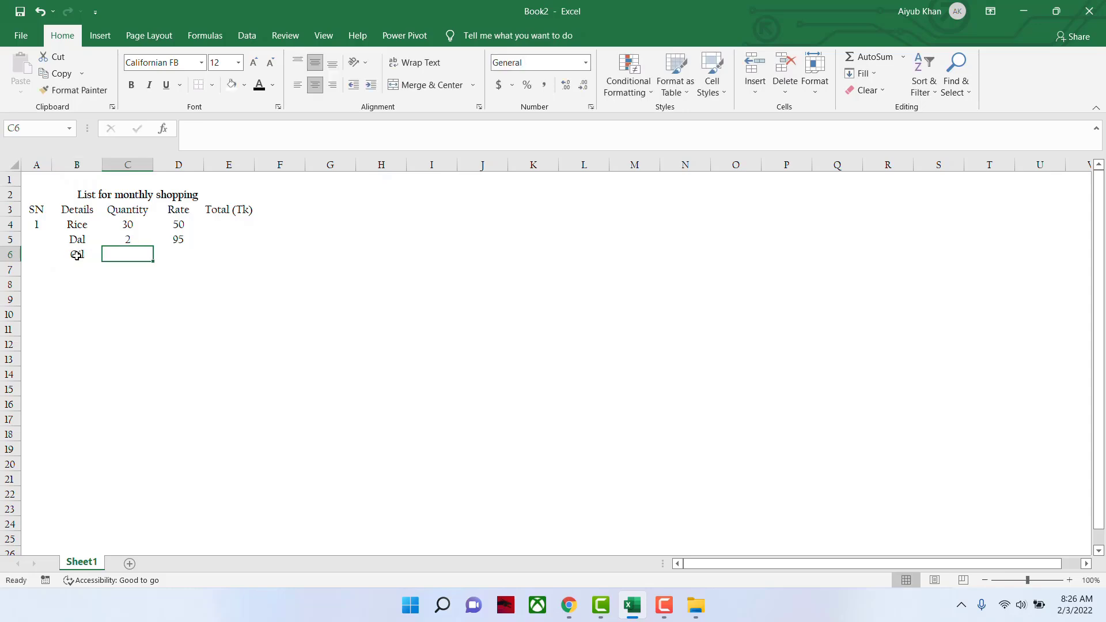
# Step: Enter Olive Oil as the item detail in row 6
pyautogui.click(77, 255)
pyautogui.write('Co')
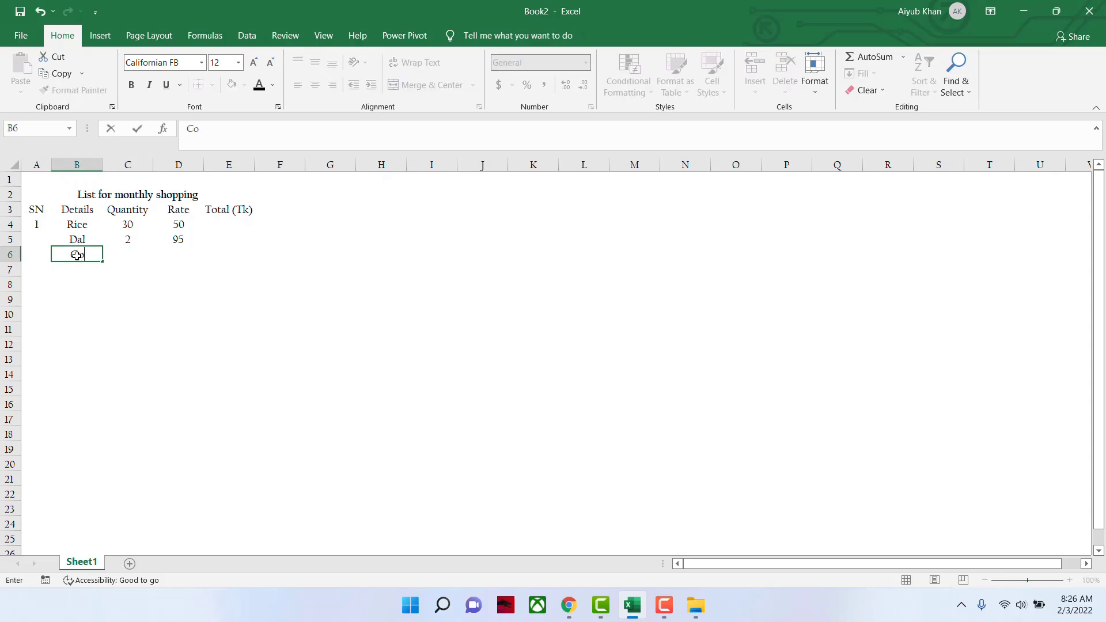
pyautogui.write('ok Oil')
pyautogui.press('BackSpace')
pyautogui.press('BackSpace')
pyautogui.press('BackSpace')
pyautogui.press('BackSpace')
pyautogui.press('BackSpace')
pyautogui.press('BackSpace')
pyautogui.press('BackSpace')
pyautogui.press('BackSpace')
pyautogui.write('Olive Oil')
pyautogui.press('Tab')
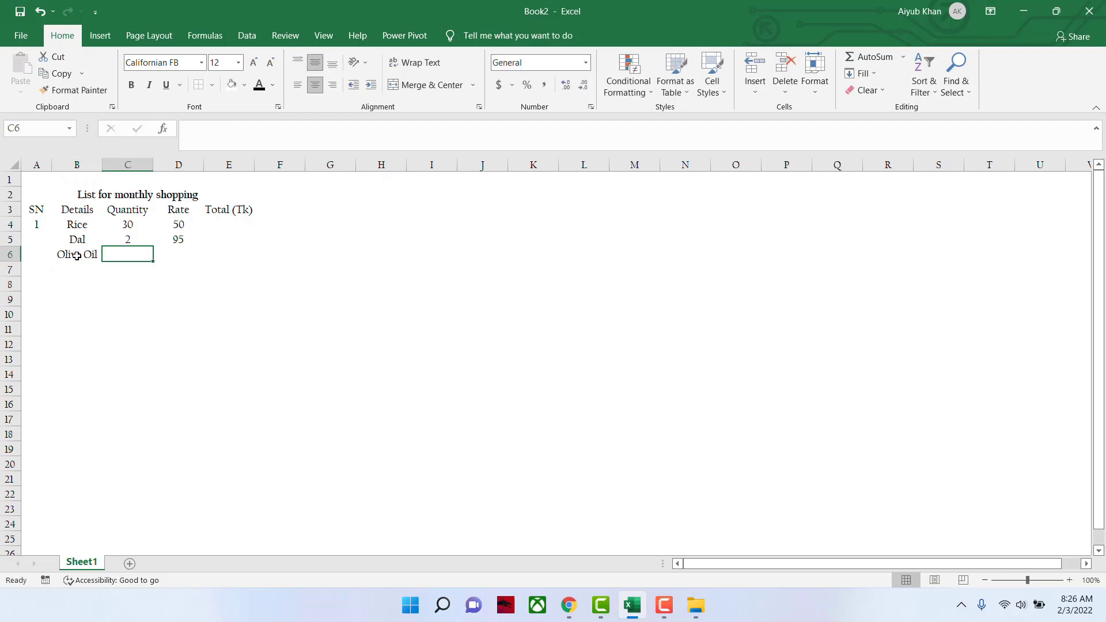
# Step: Enter a quantity of 2 and a rate of 750 for Olive Oil
pyautogui.write('2')
pyautogui.press('Tab')
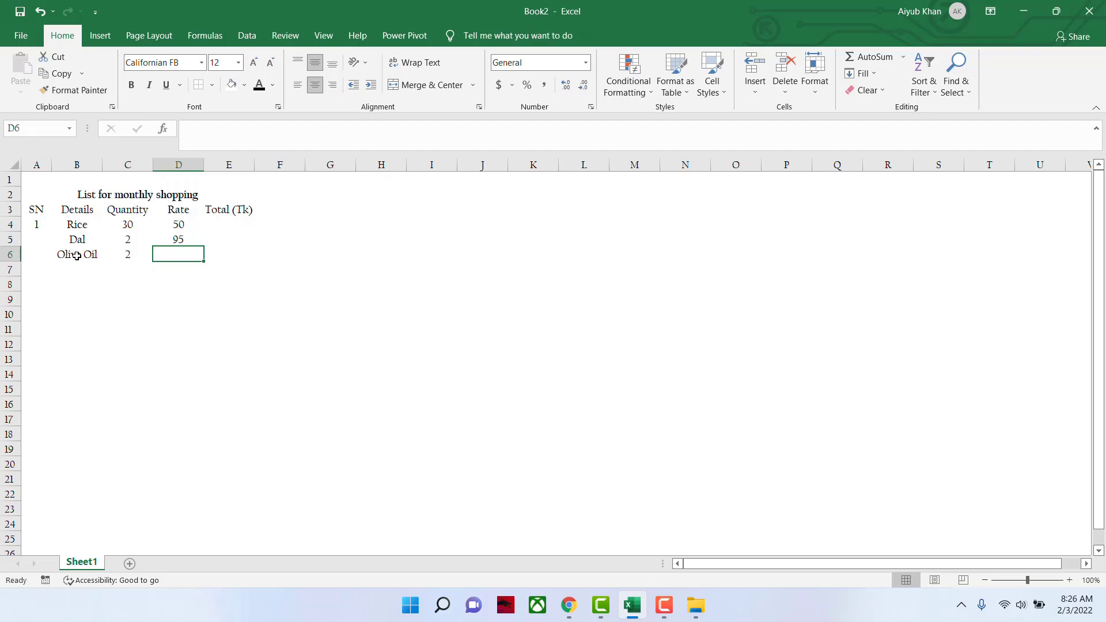
pyautogui.write('750')
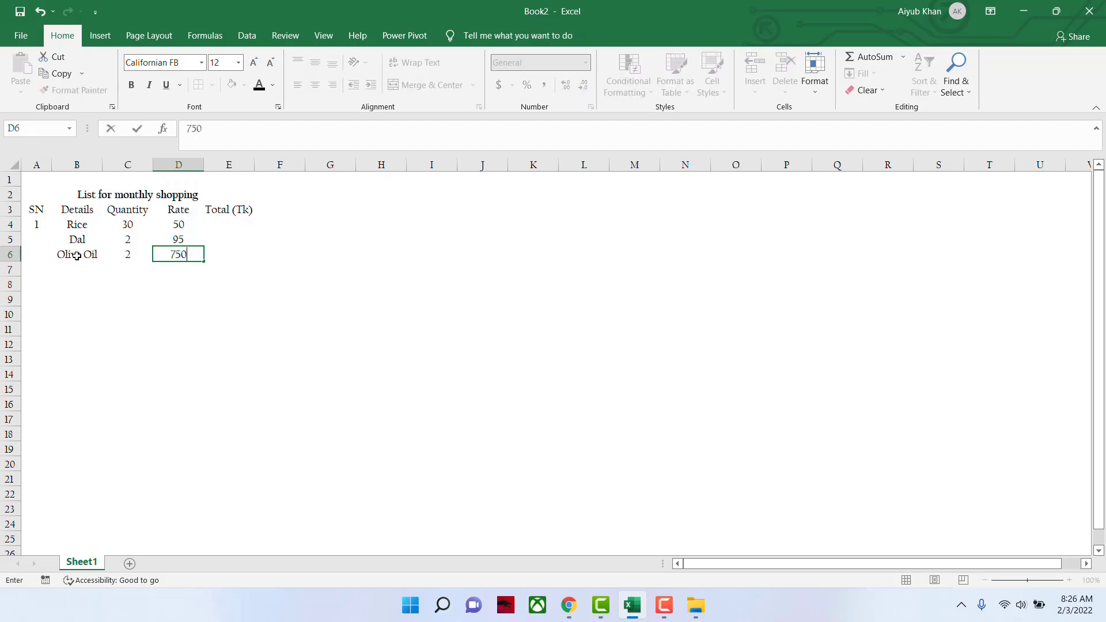
pyautogui.press('Return')
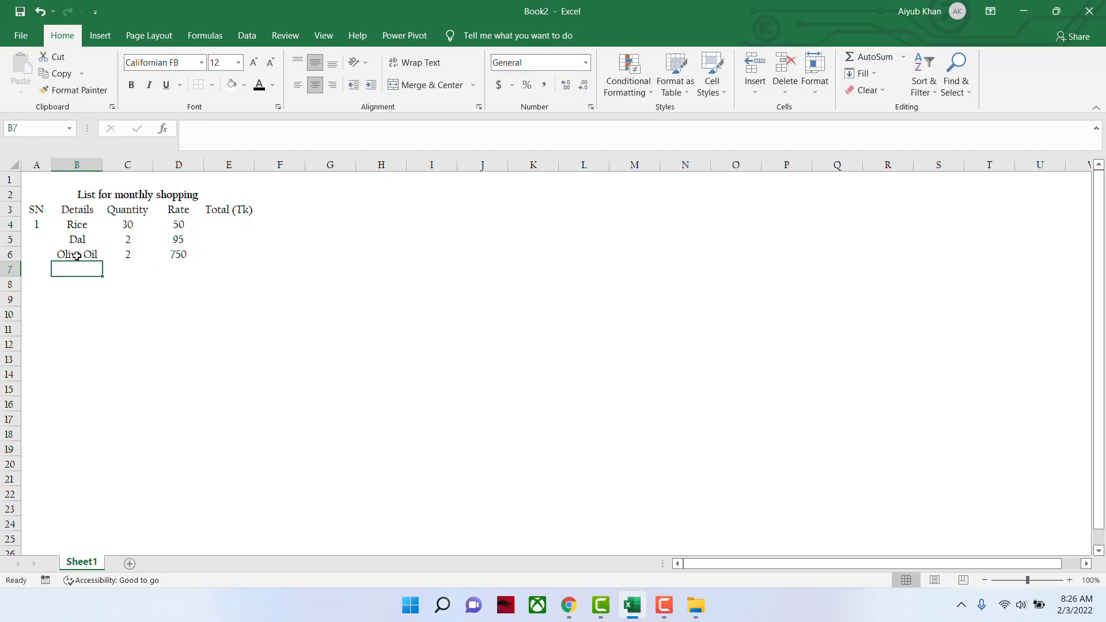
# Step: Add Sugar in row 7 with a quantity of 2 and a rate of 60
pyautogui.write('Sugar')
pyautogui.press('Tab')
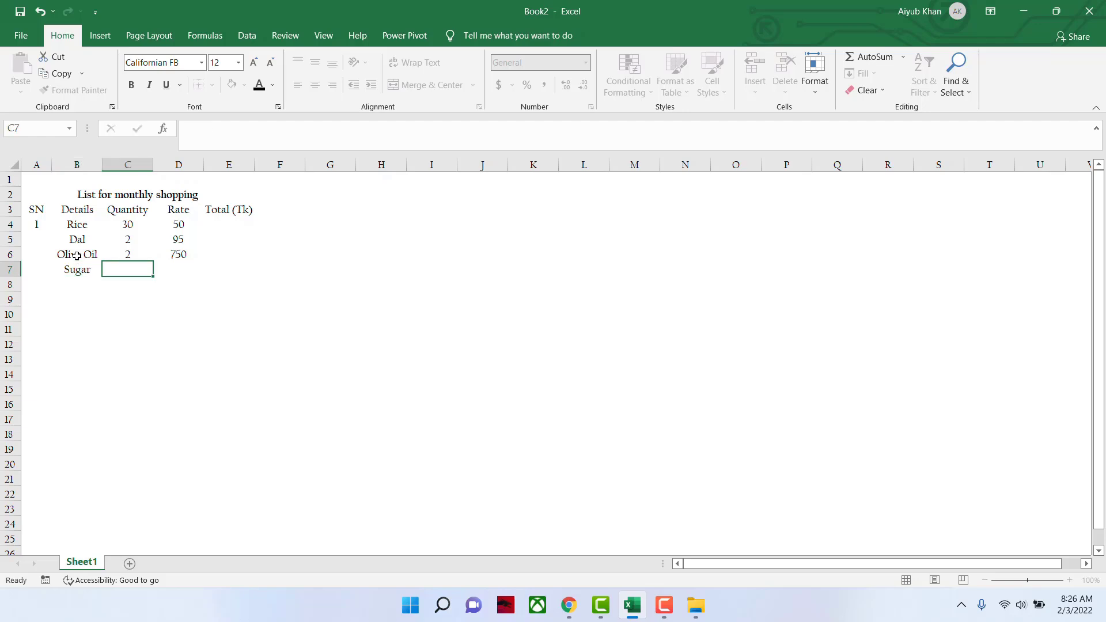
pyautogui.write('2')
pyautogui.press('Tab')
pyautogui.write('6')
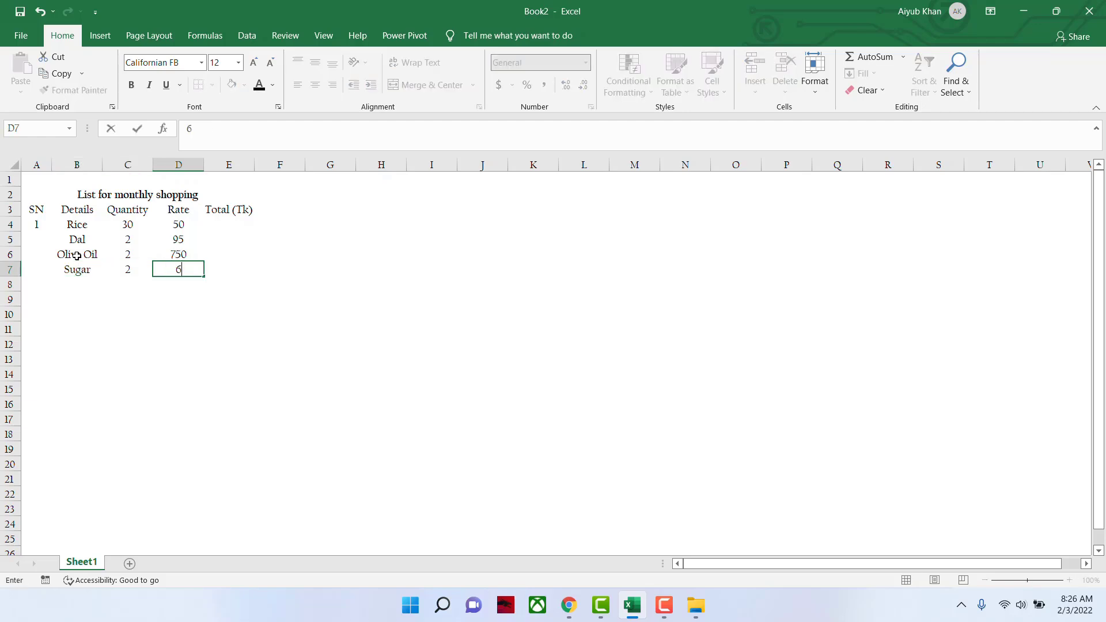
pyautogui.write('0')
pyautogui.press('Return')
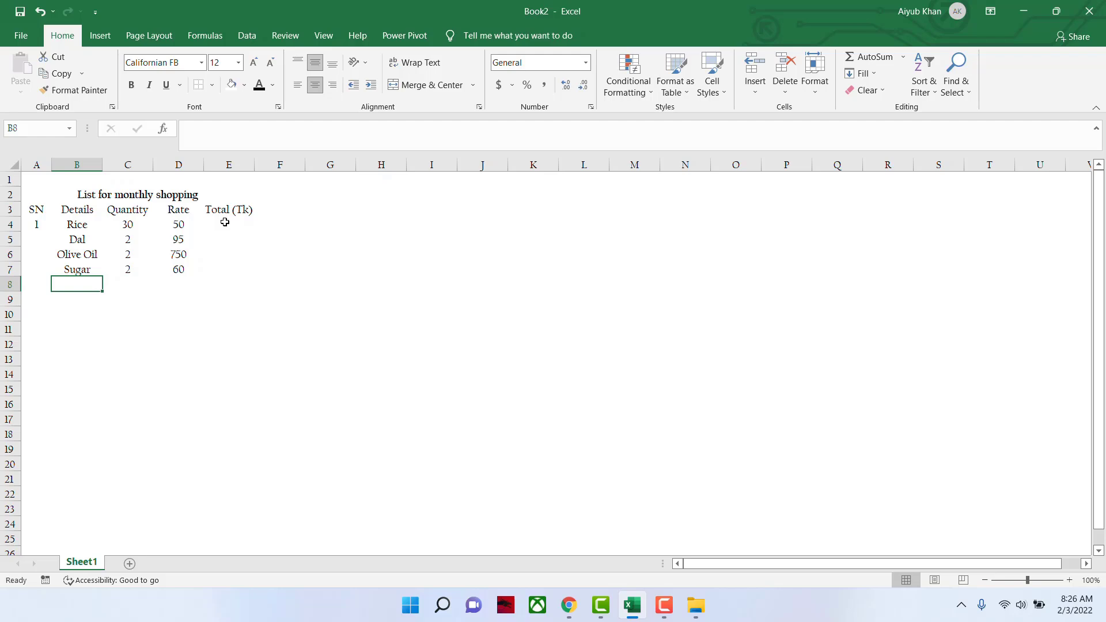
# Step: Add Wheat in row 8 with a quantity of 7.5 and a rate of 40
pyautogui.write('Wheat')
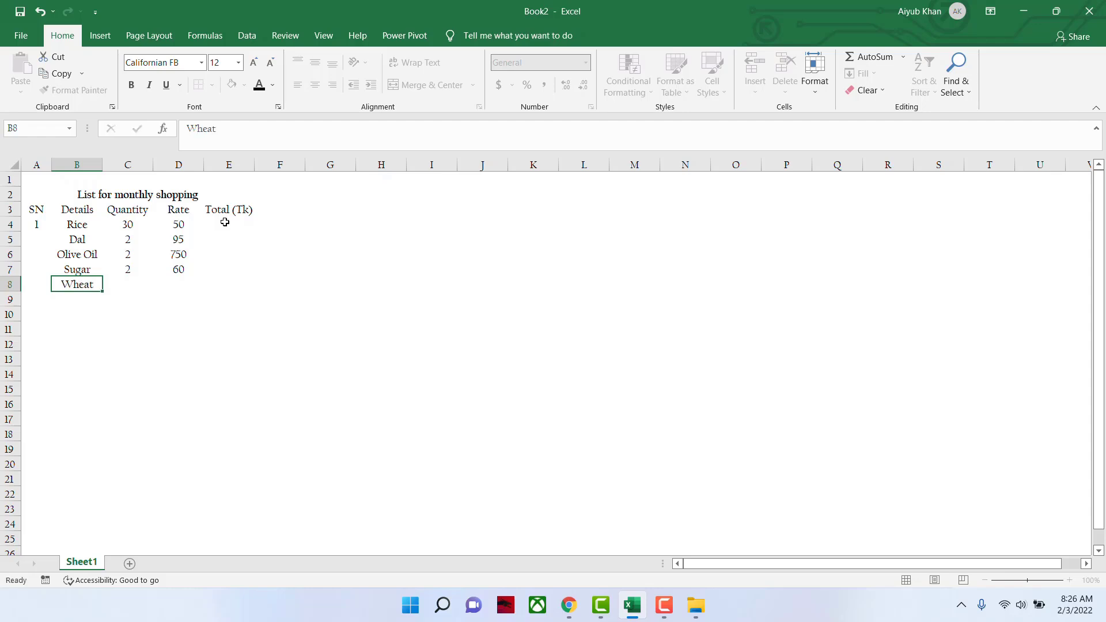
pyautogui.press('Tab')
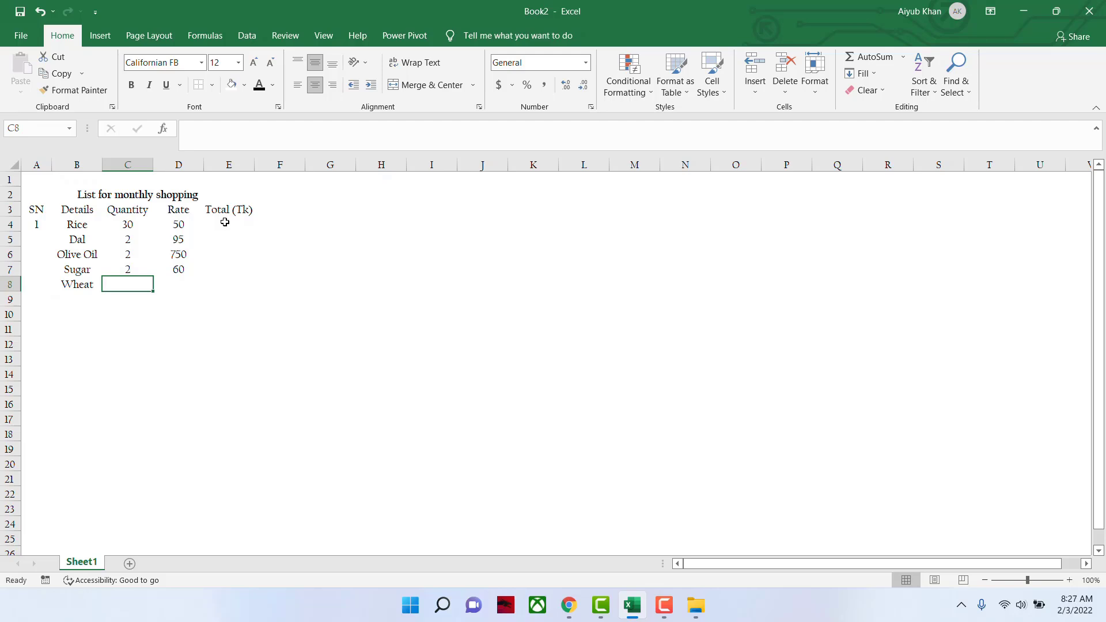
pyautogui.write('7.5')
pyautogui.press('Tab')
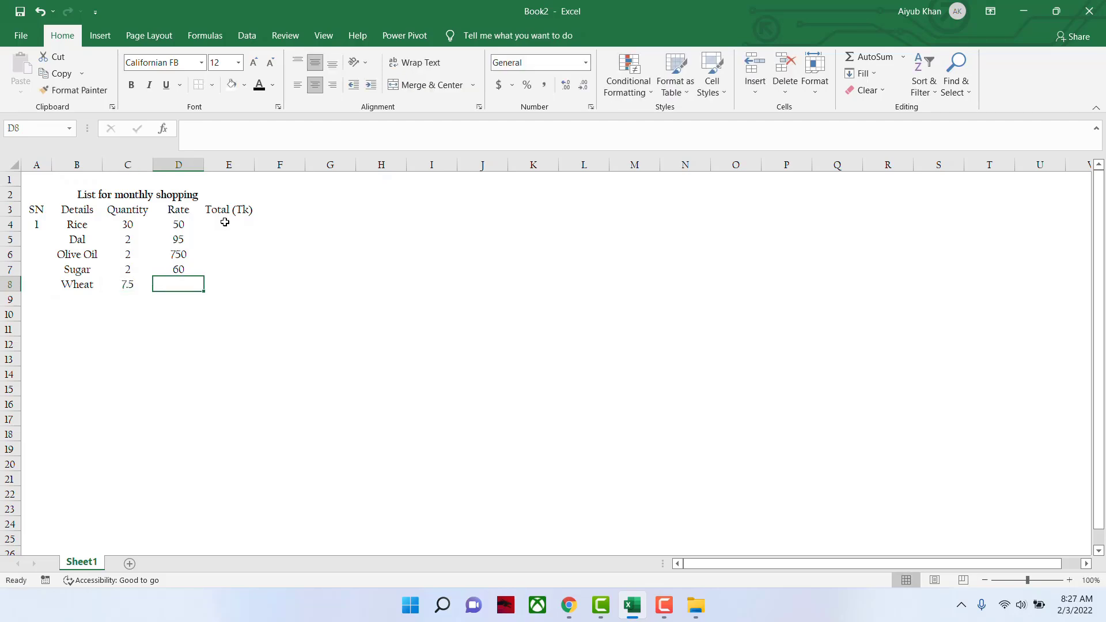
pyautogui.write('40')
pyautogui.press('Return')
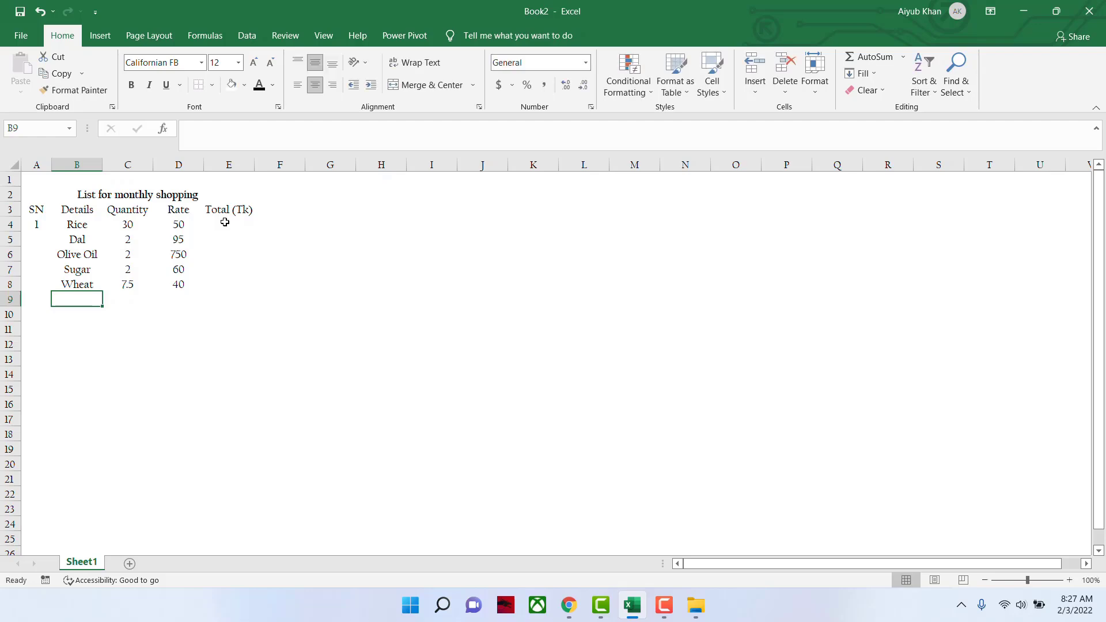
# Step: Add Chili in row 9 with a quantity of 0.5 and a rate of 150
pyautogui.write('Chil')
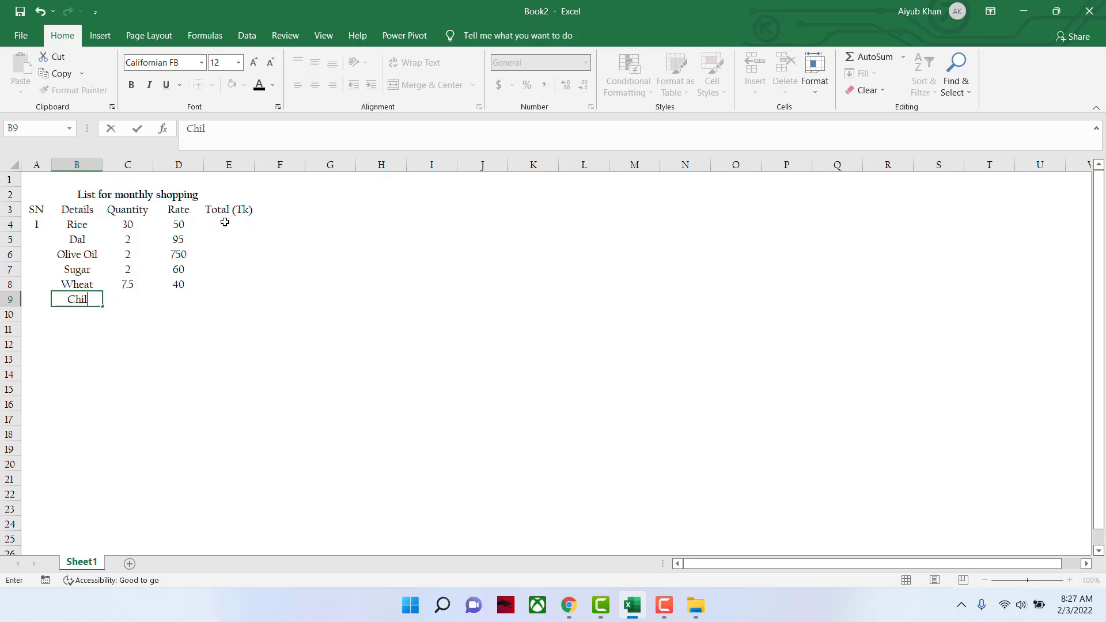
pyautogui.write('i')
pyautogui.press('Tab')
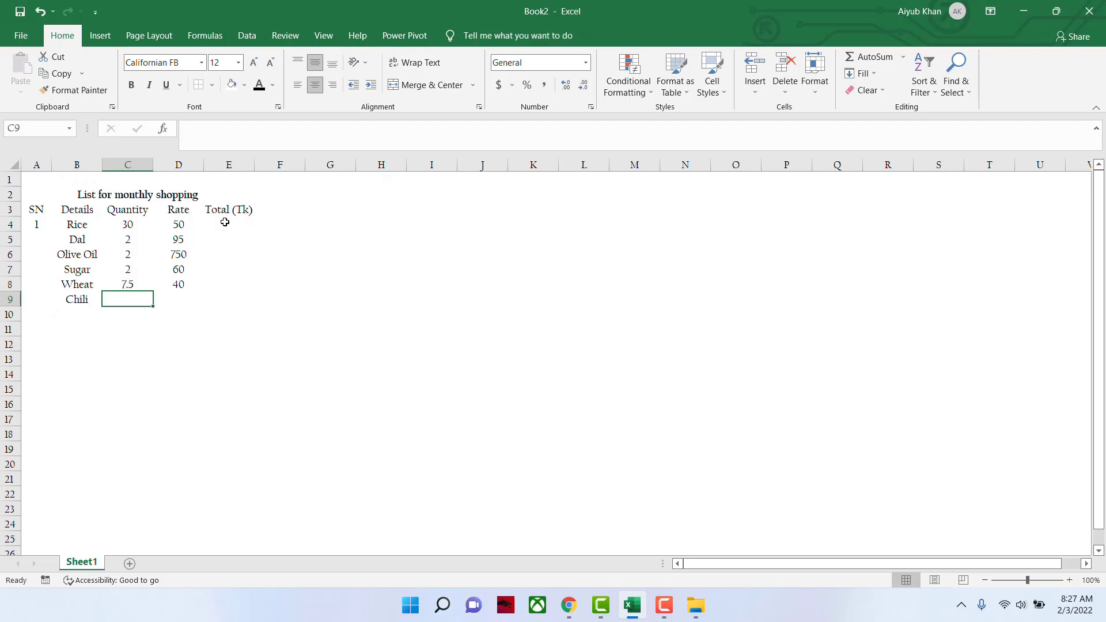
pyautogui.write('.5')
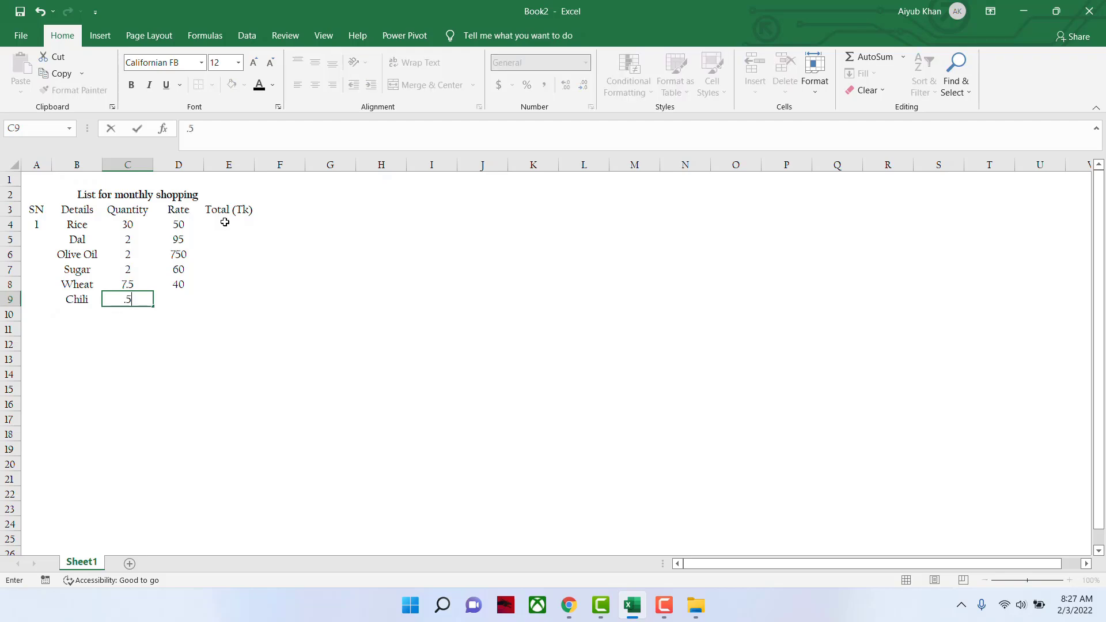
pyautogui.press('Tab')
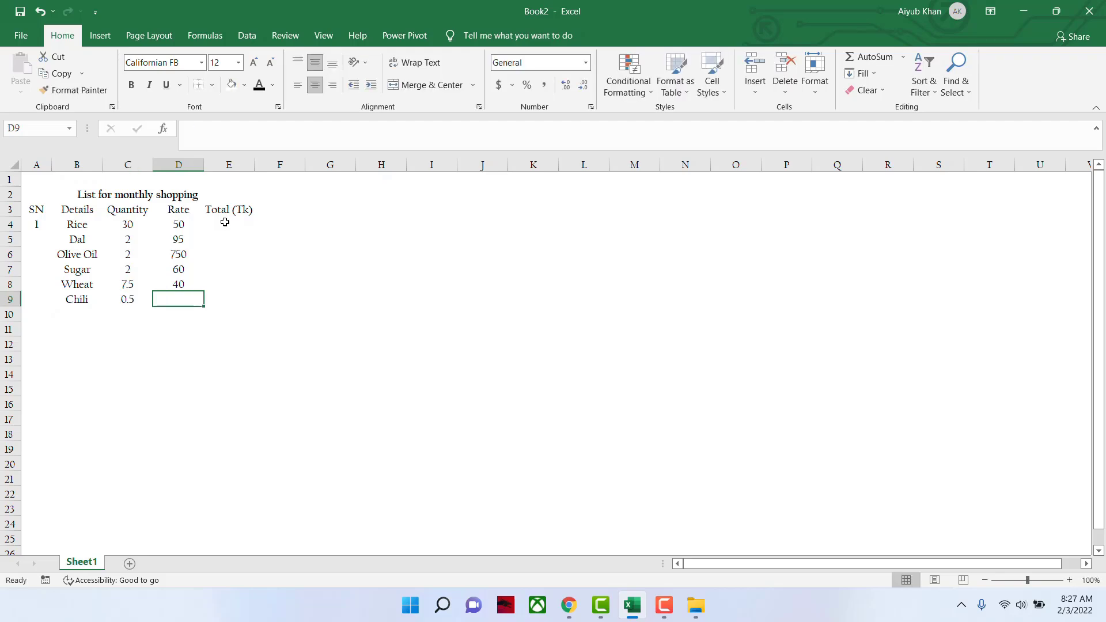
pyautogui.write('1')
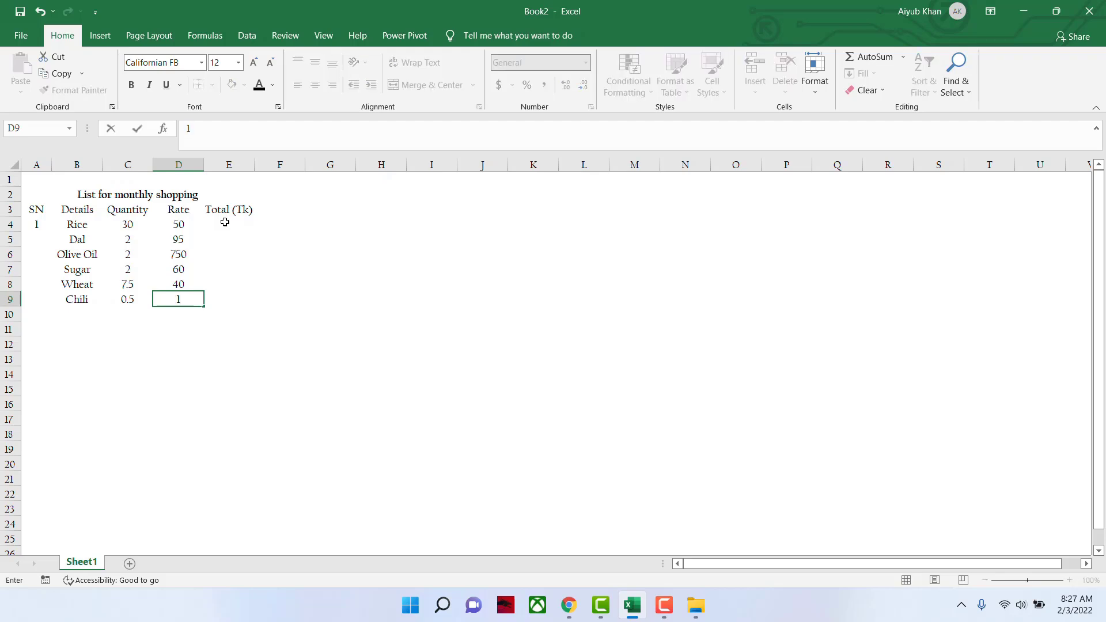
pyautogui.write('50')
pyautogui.press('Return')
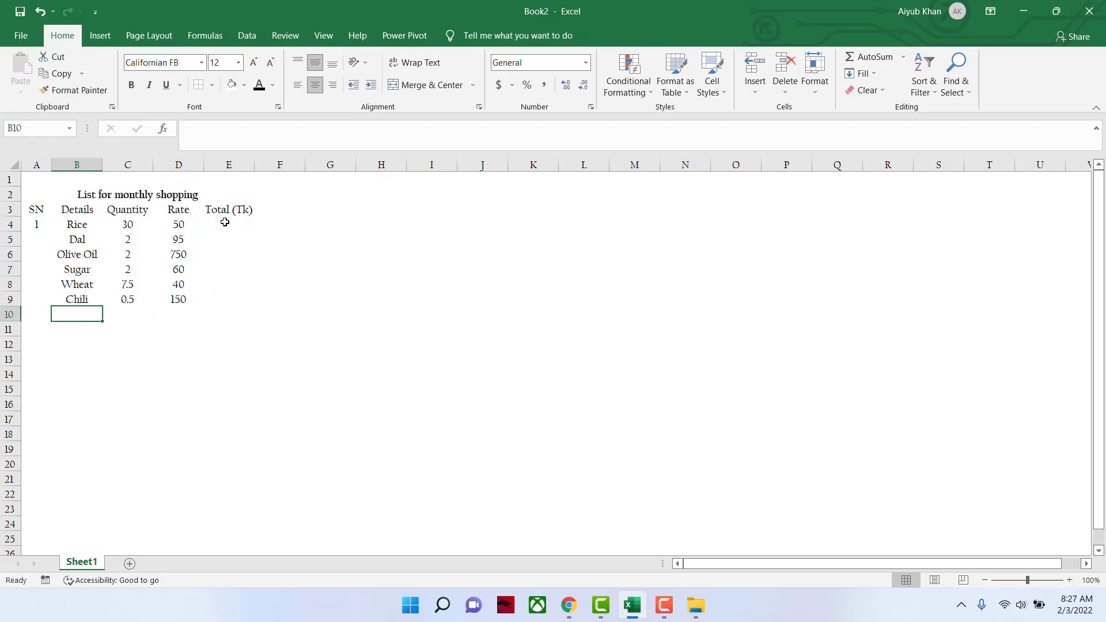
# Step: Add Termery in row 10 with a quantity of 0.25 and a rate of 200
pyautogui.write('Term')
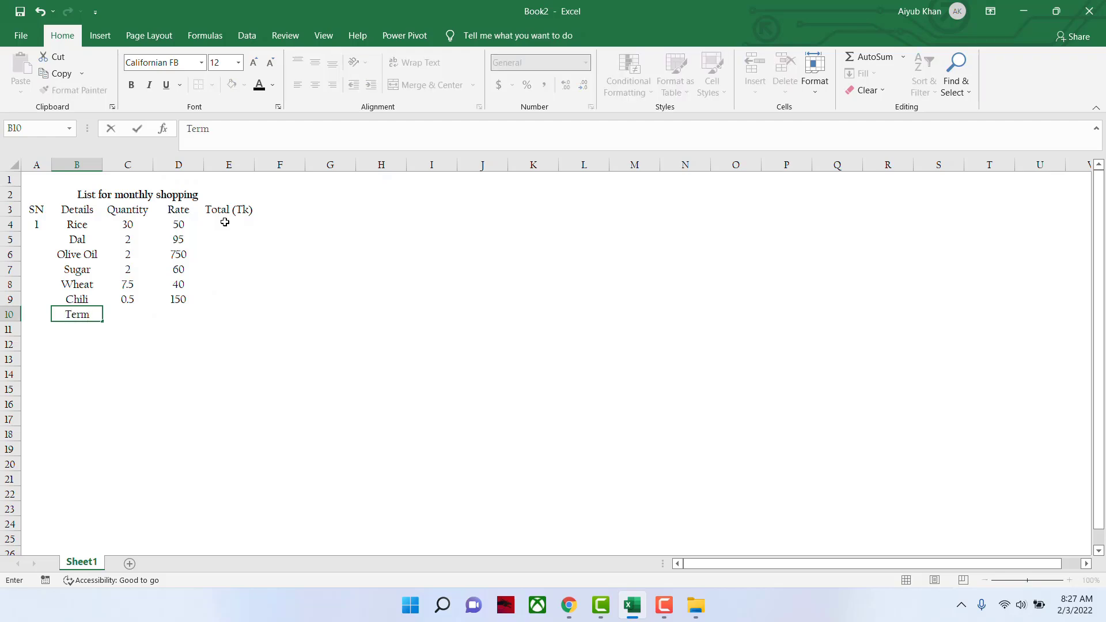
pyautogui.write('ery')
pyautogui.press('Tab')
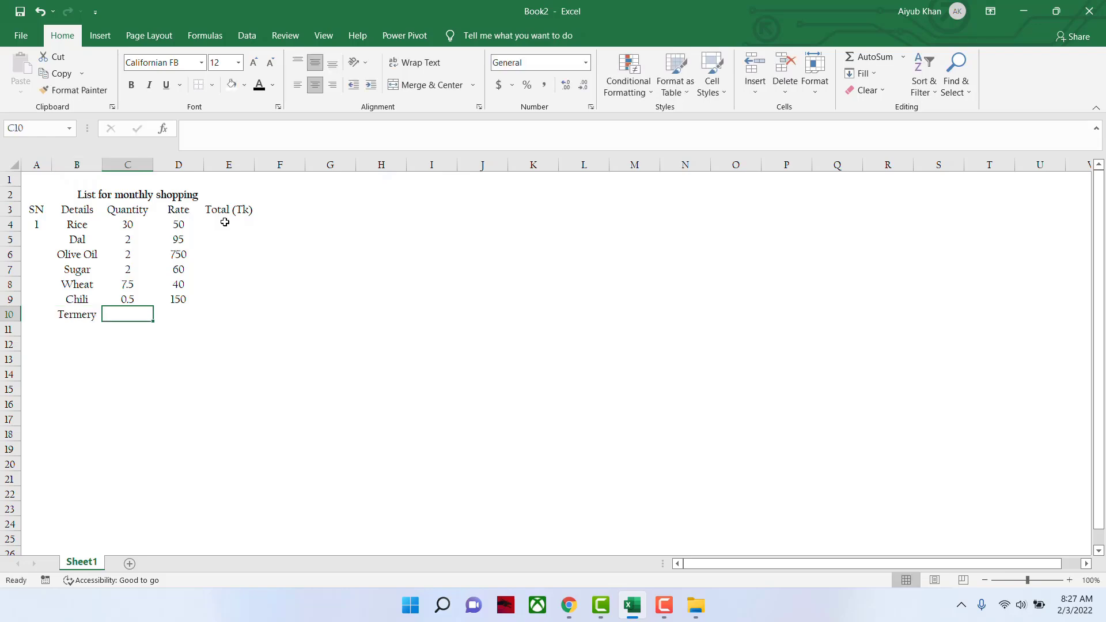
pyautogui.write('.')
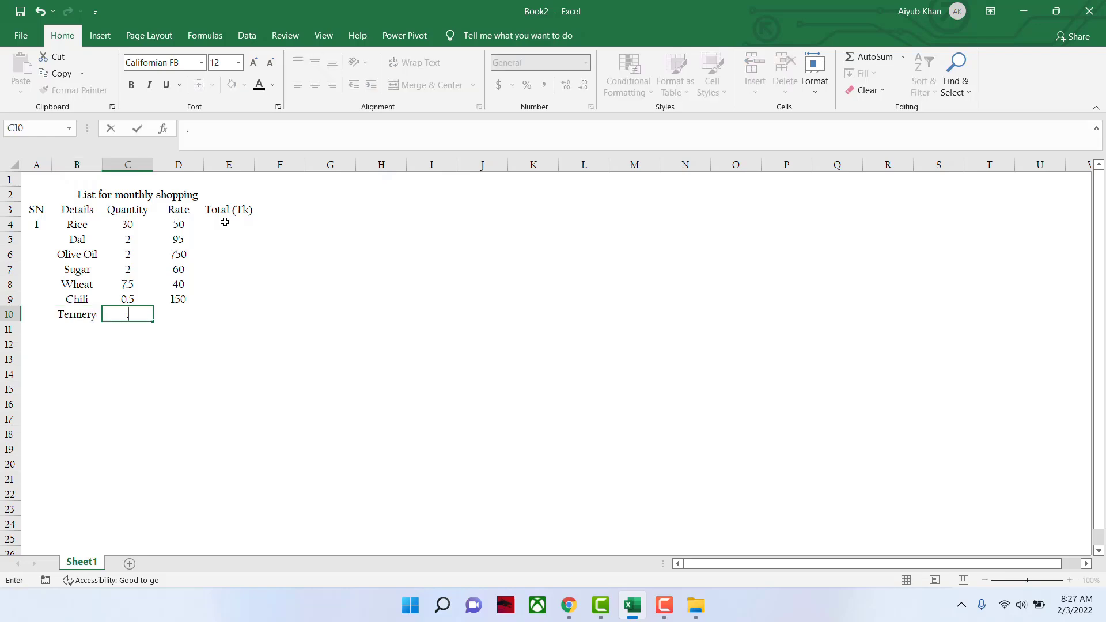
pyautogui.write('25')
pyautogui.press('Tab')
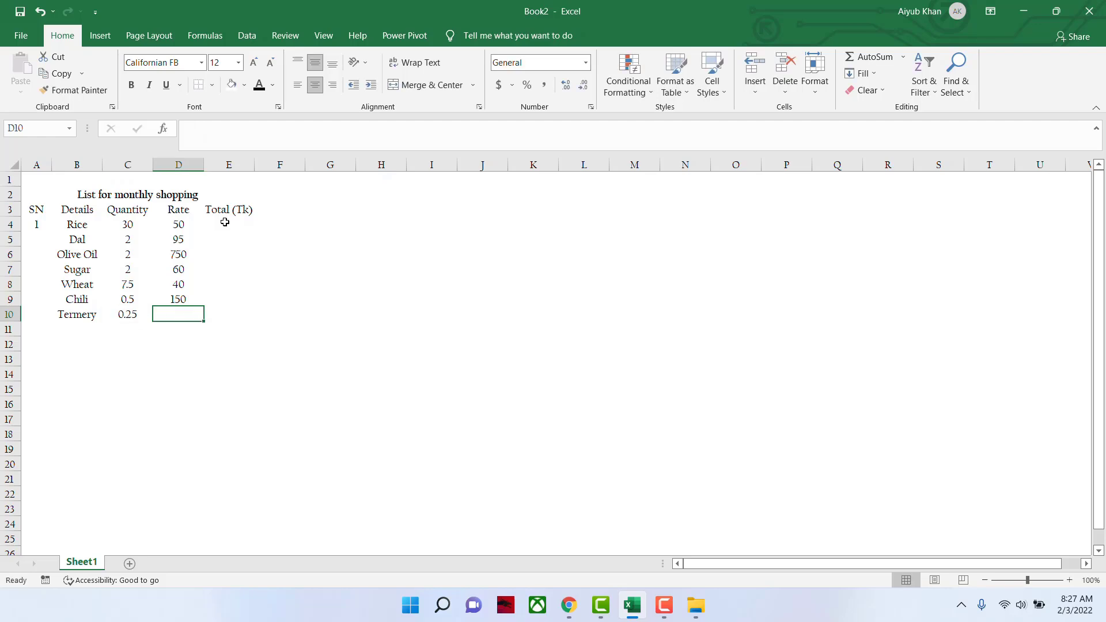
pyautogui.write('200')
pyautogui.press('Return')
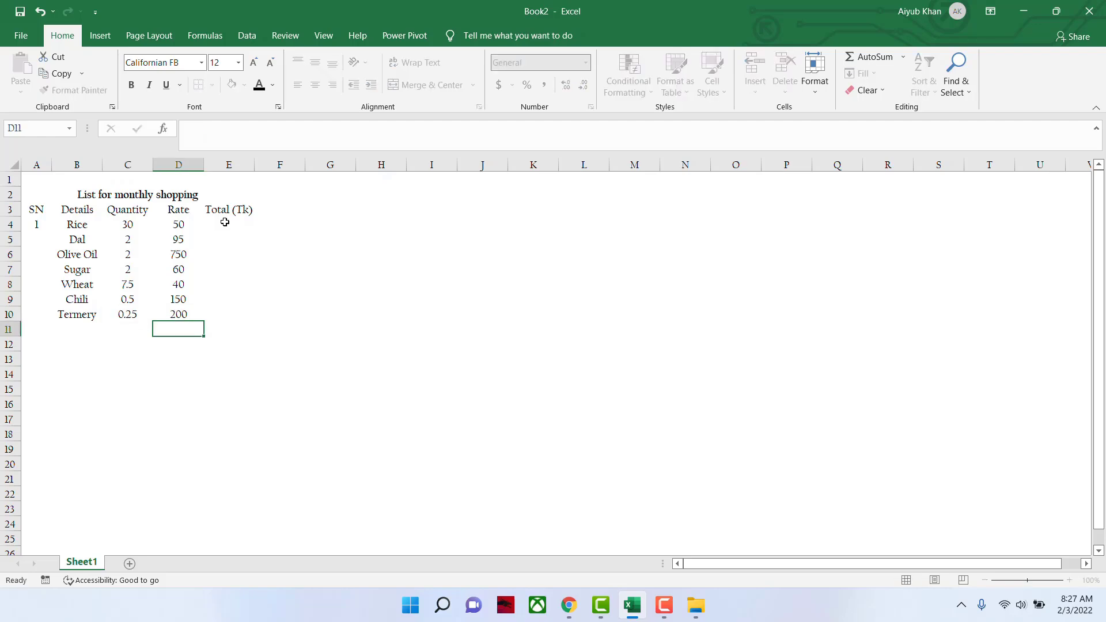
# Step: Add Onion in row 11 with a quantity of 3 and a rate of 45
pyautogui.press('Left')
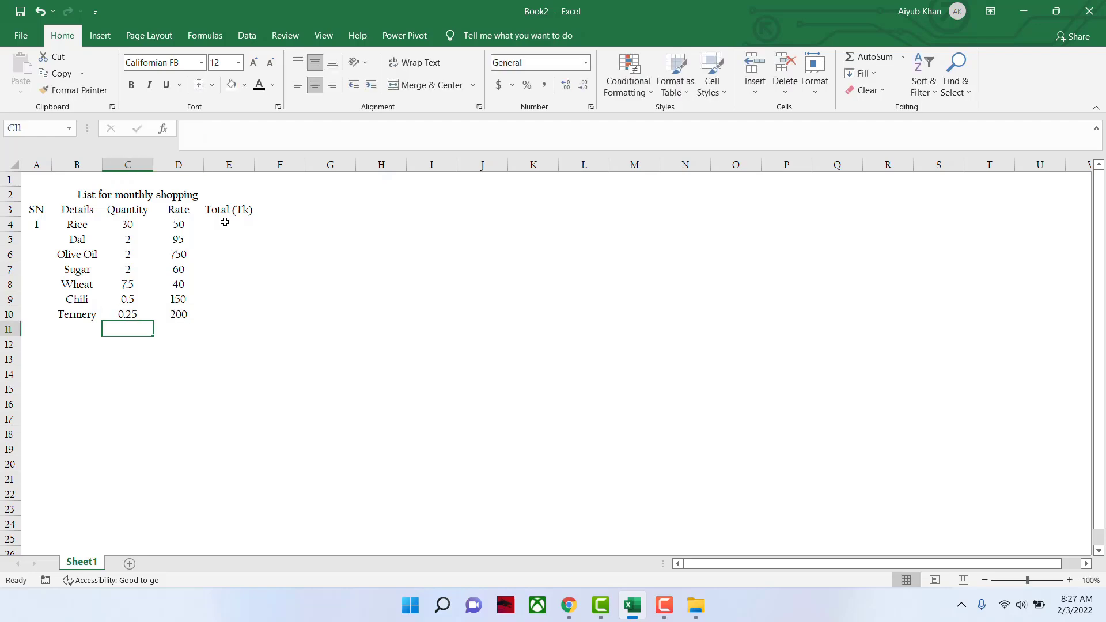
pyautogui.press('Left')
pyautogui.write('Jk')
pyautogui.press('BackSpace')
pyautogui.press('BackSpace')
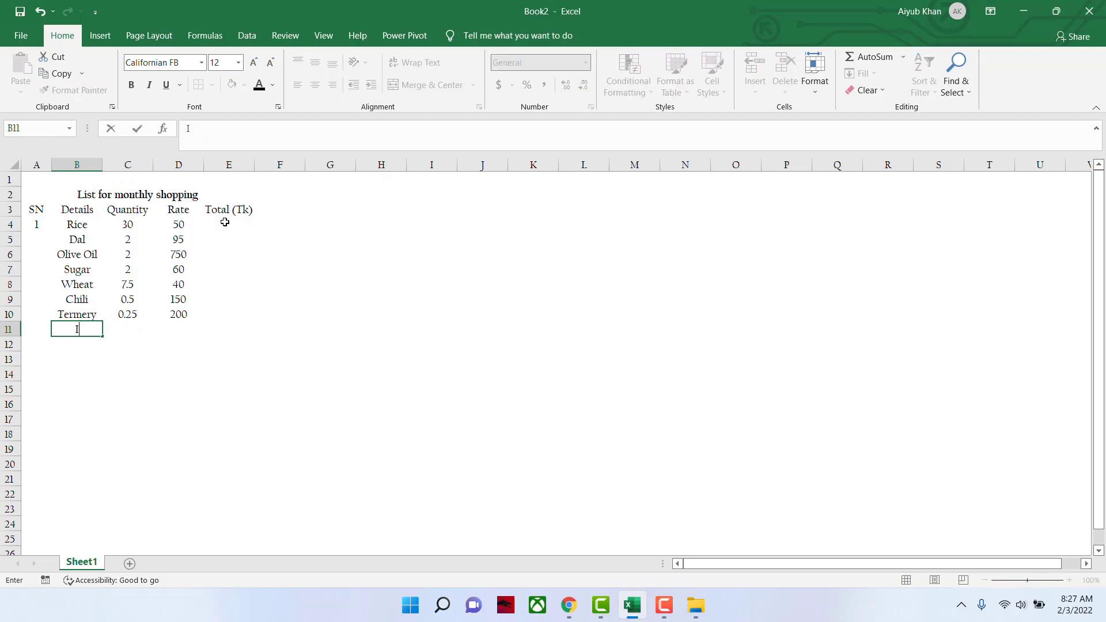
pyautogui.write('Onion')
pyautogui.press('Right')
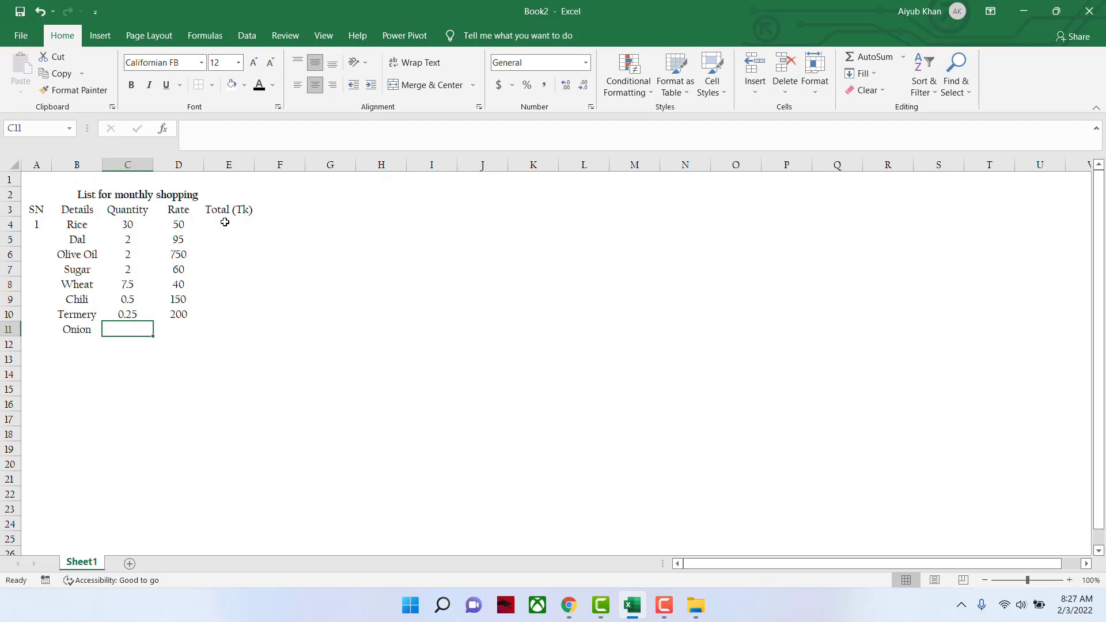
pyautogui.write('3')
pyautogui.press('Right')
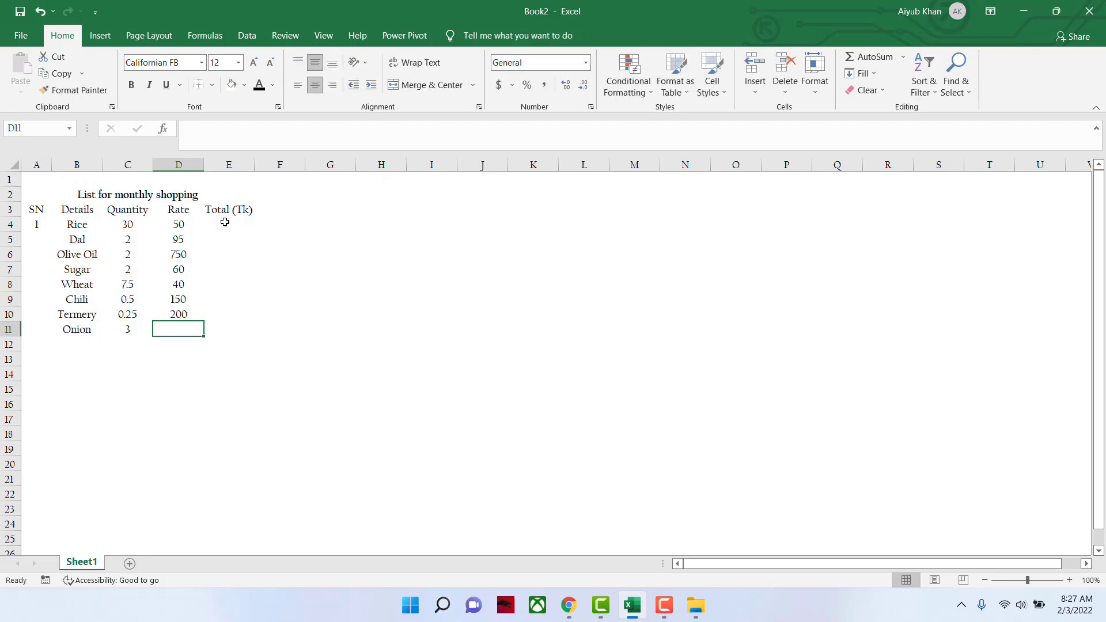
pyautogui.write('45')
pyautogui.press('Return')
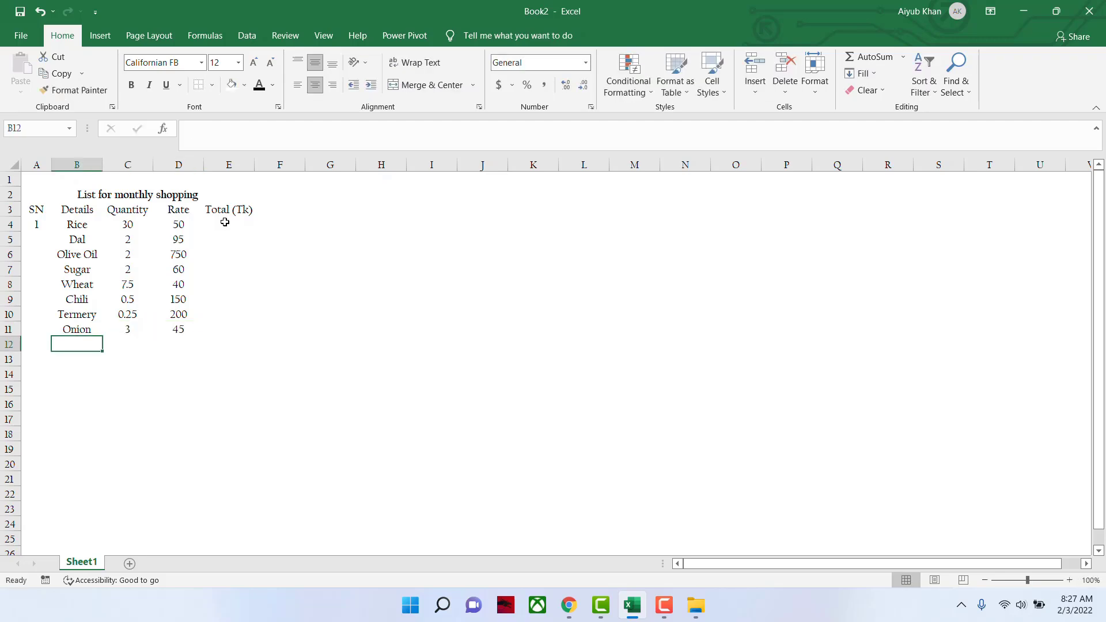
# Step: Add Garlic in row 12 with a quantity of 1 and a rate of 150
pyautogui.write('Garlic')
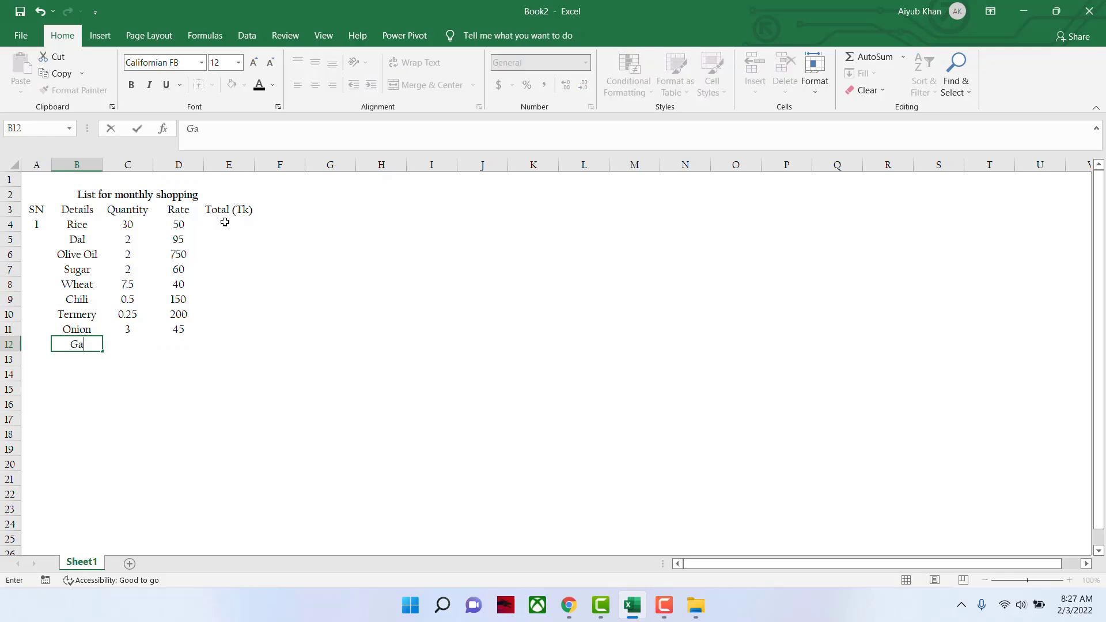
pyautogui.press('Right')
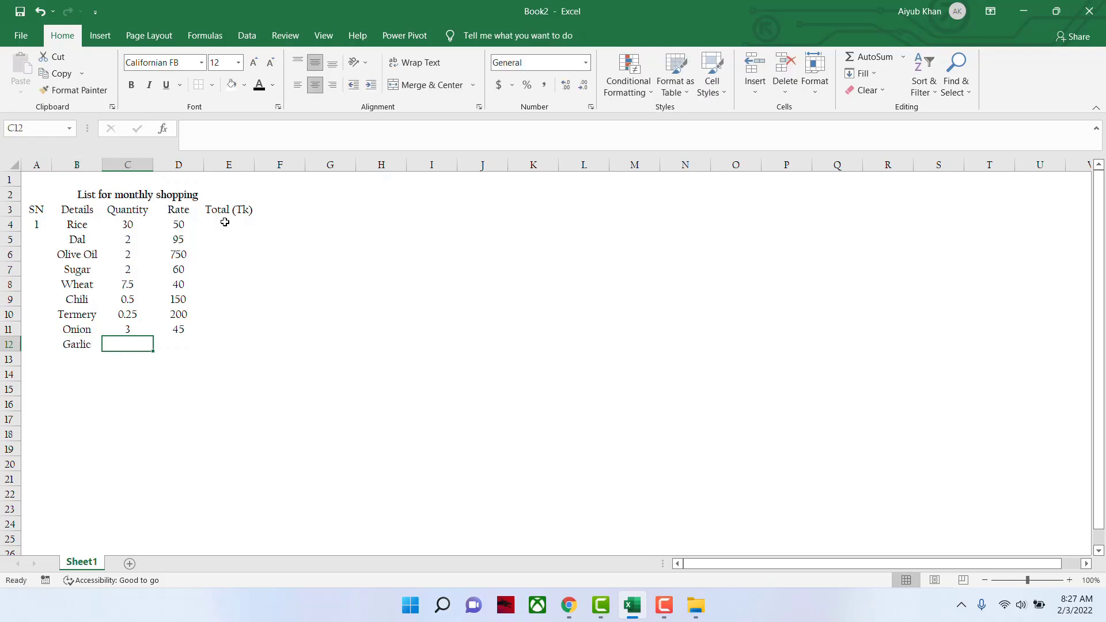
pyautogui.write('1')
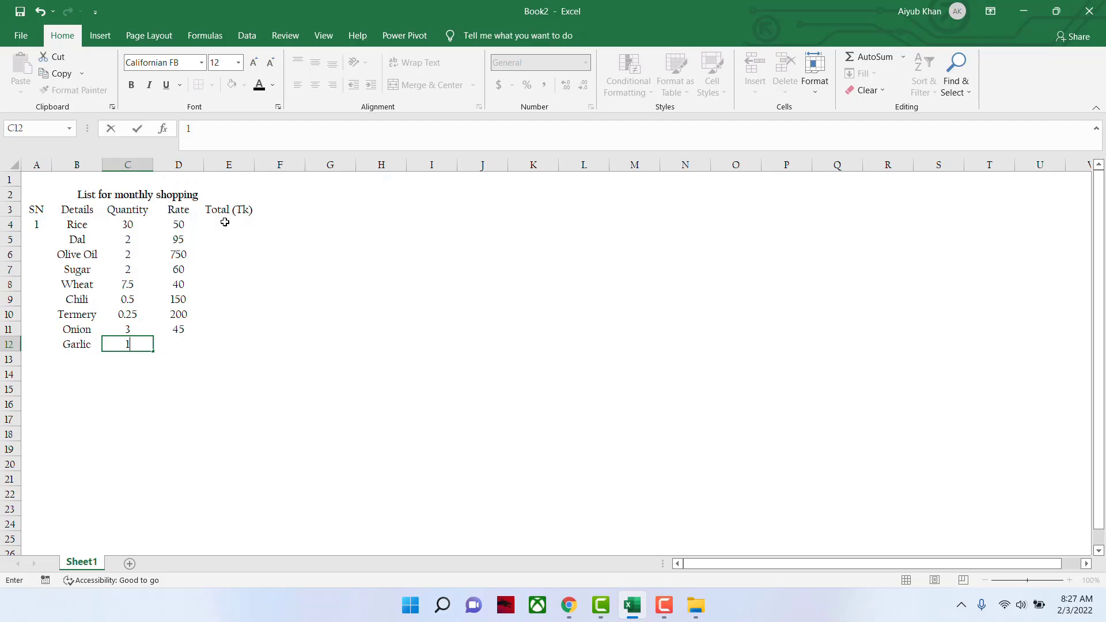
pyautogui.press('Right')
pyautogui.write('1')
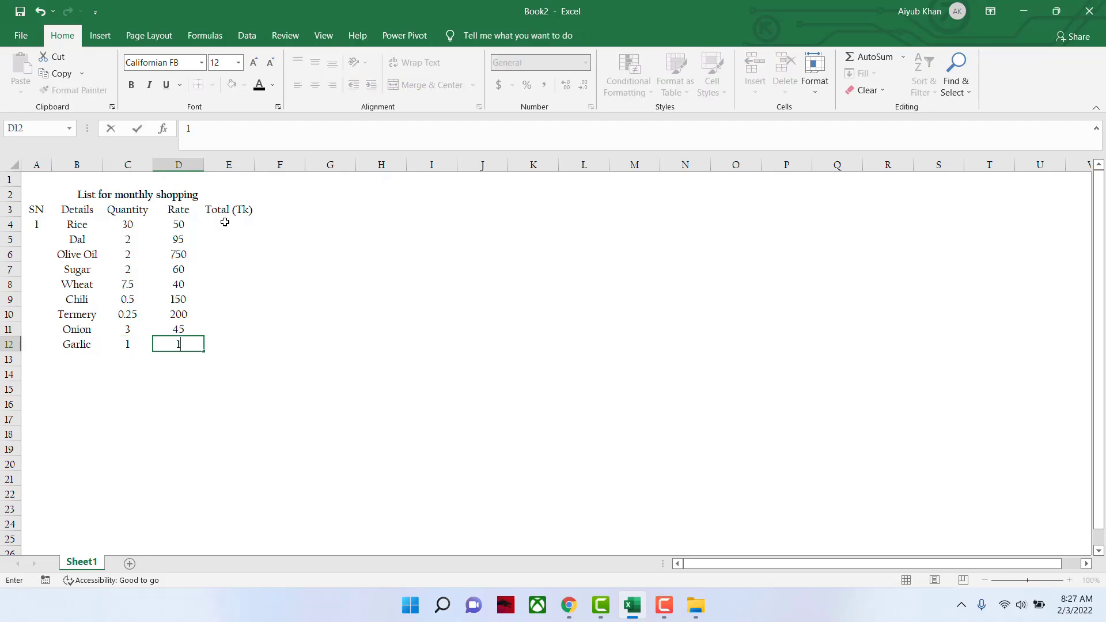
pyautogui.write('50')
pyautogui.press('Return')
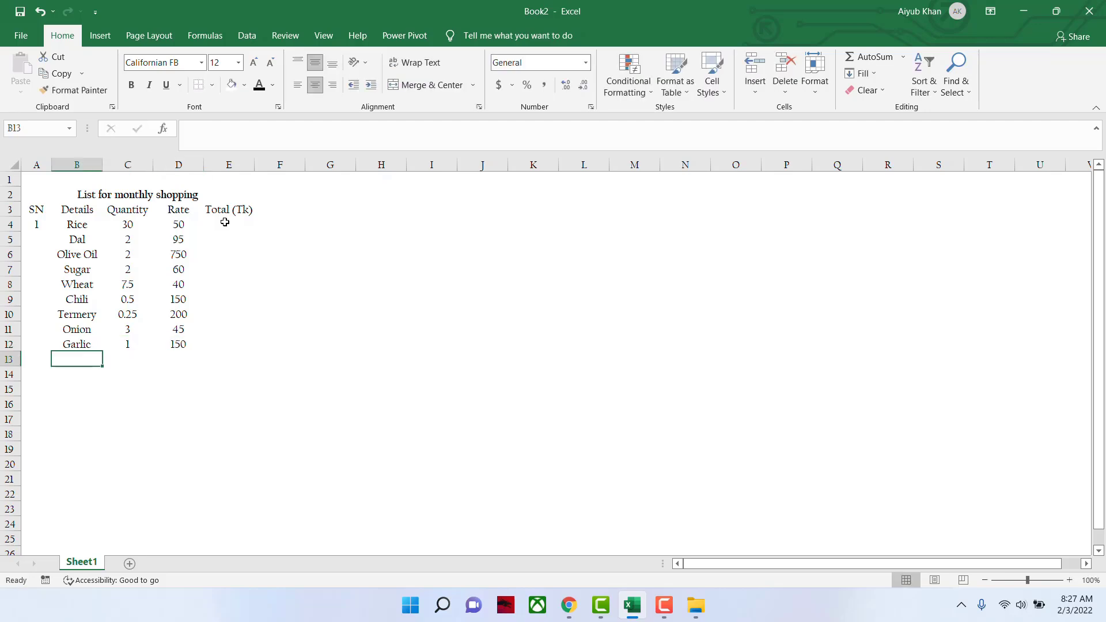
# Step: Add Salt in row 13 with a quantity of 1 and a rate of 25
pyautogui.write('Salt')
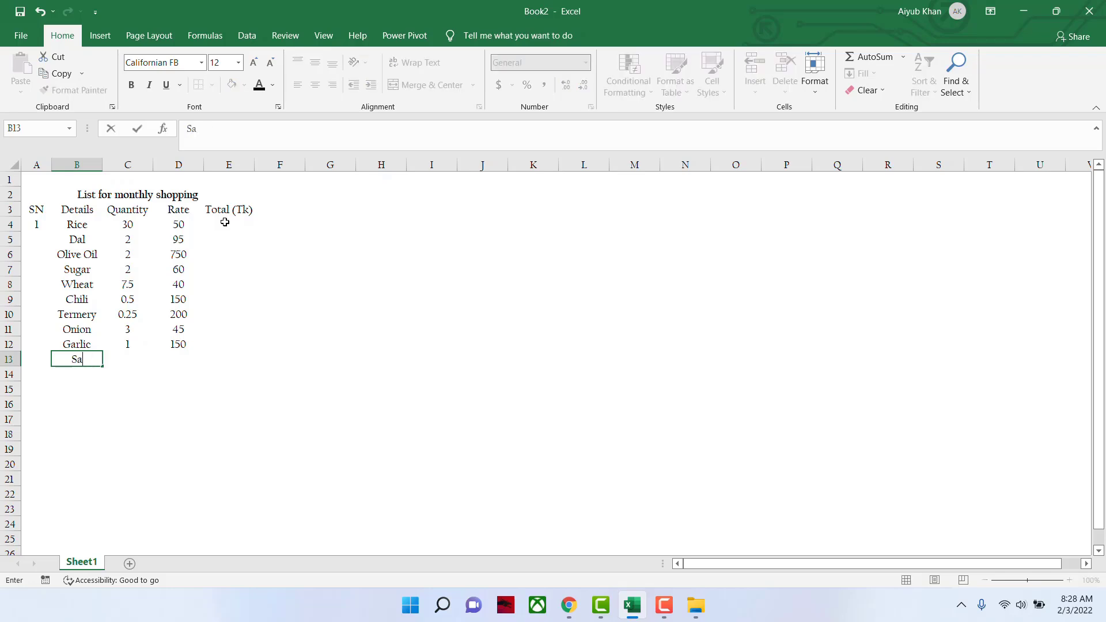
pyautogui.press('Tab')
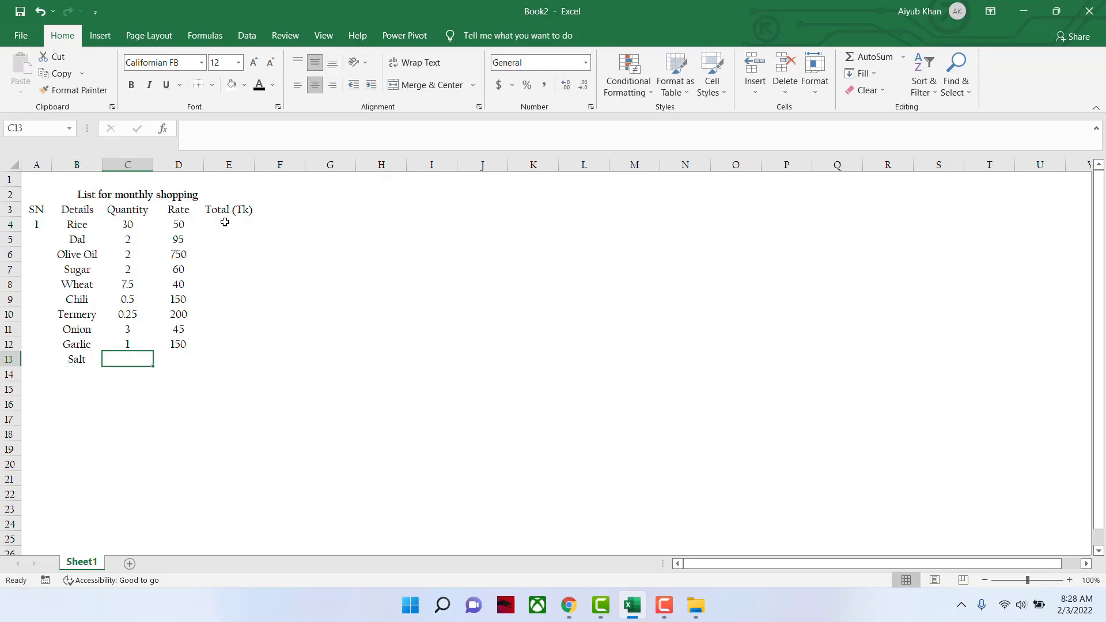
pyautogui.write('1')
pyautogui.press('Tab')
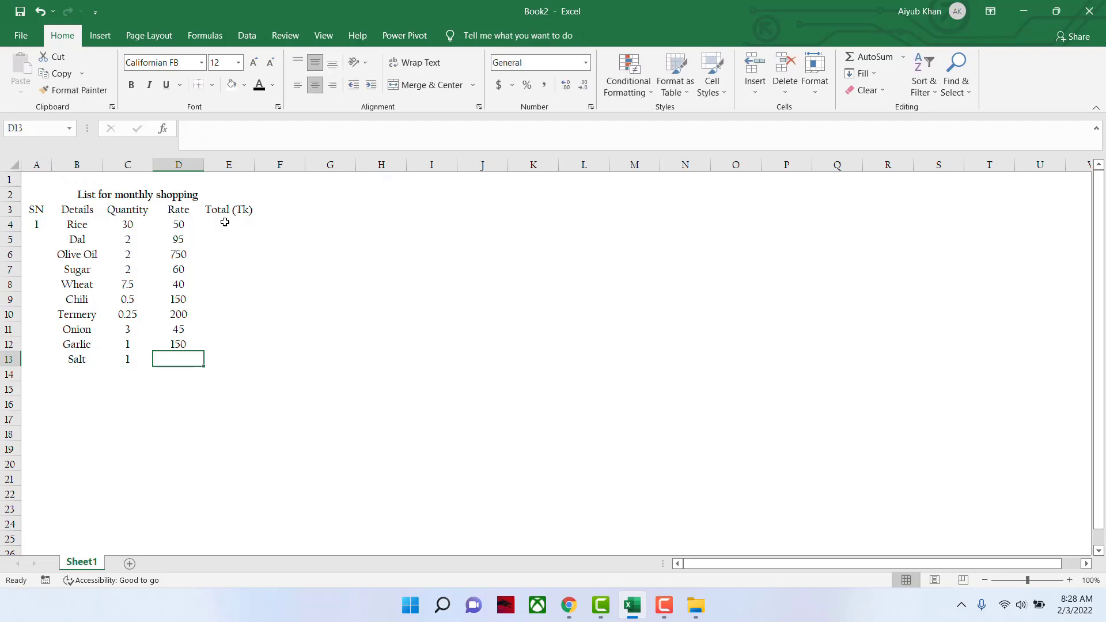
pyautogui.write('25')
pyautogui.press('Return')
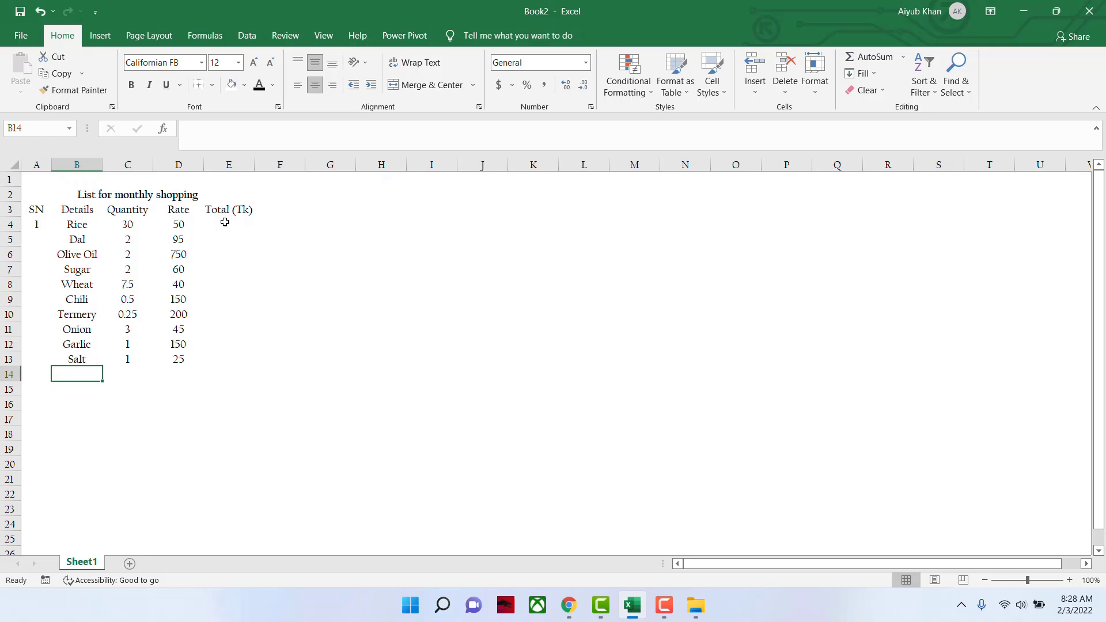
# Step: Add Milk Powder in row 14 with a quantity of 1.5 and a rate of 350
pyautogui.write('Milk Pow')
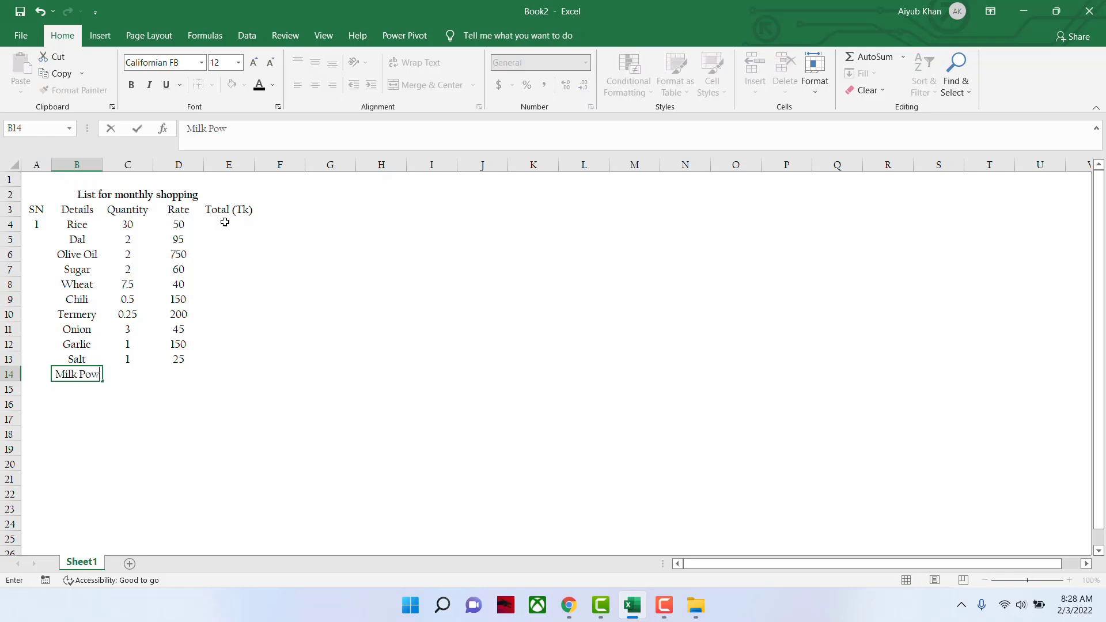
pyautogui.write('der')
pyautogui.press('Tab')
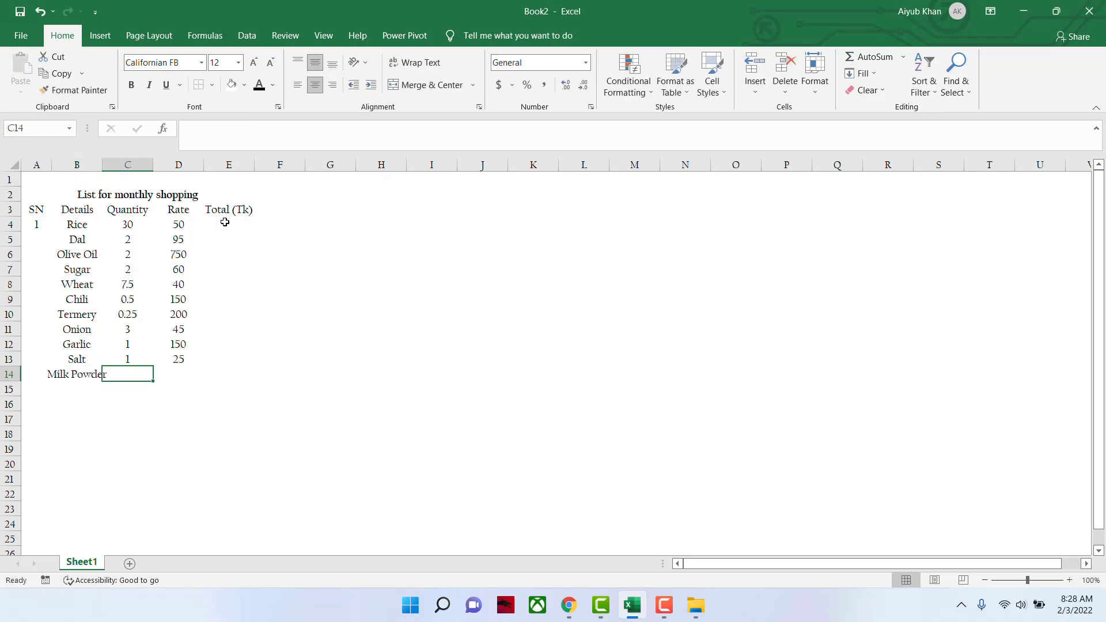
pyautogui.write('2')
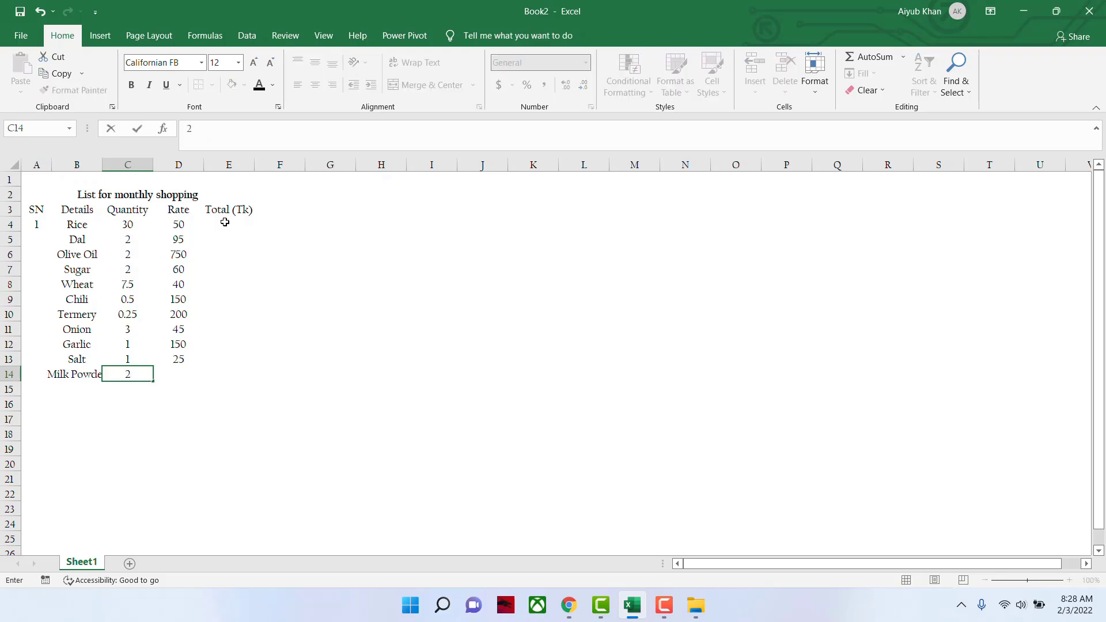
pyautogui.press('BackSpace')
pyautogui.write('1.5')
pyautogui.press('Tab')
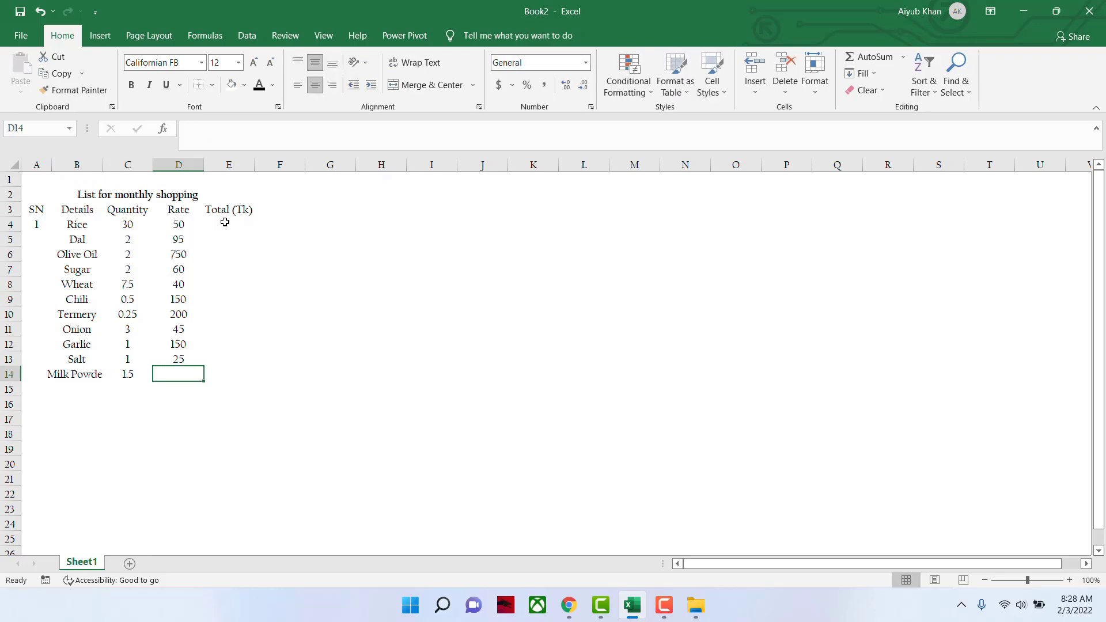
pyautogui.write('180')
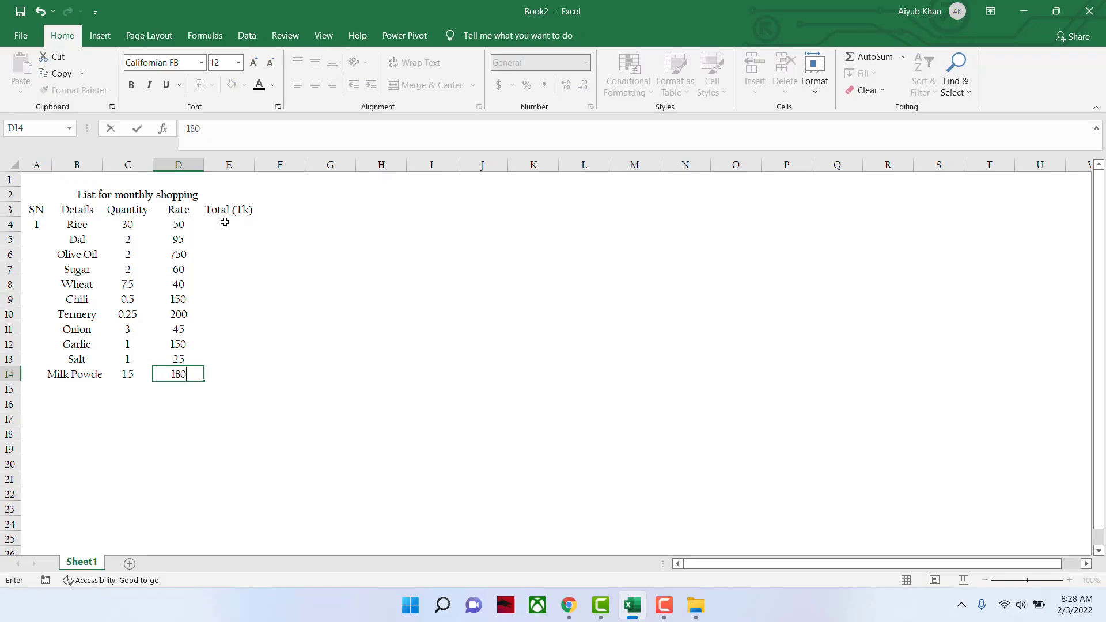
pyautogui.press('BackSpace')
pyautogui.press('BackSpace')
pyautogui.press('BackSpace')
pyautogui.write('350')
pyautogui.press('Return')
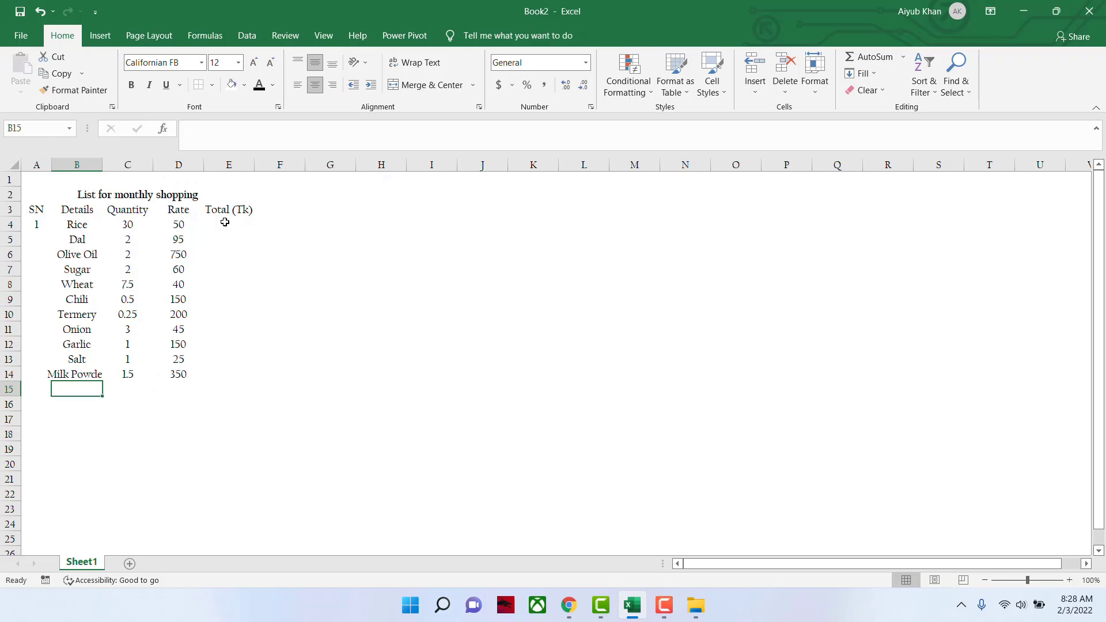
# Step: Add Tea in row 15 with a quantity of 1 and a rate of 240
pyautogui.write('Tea')
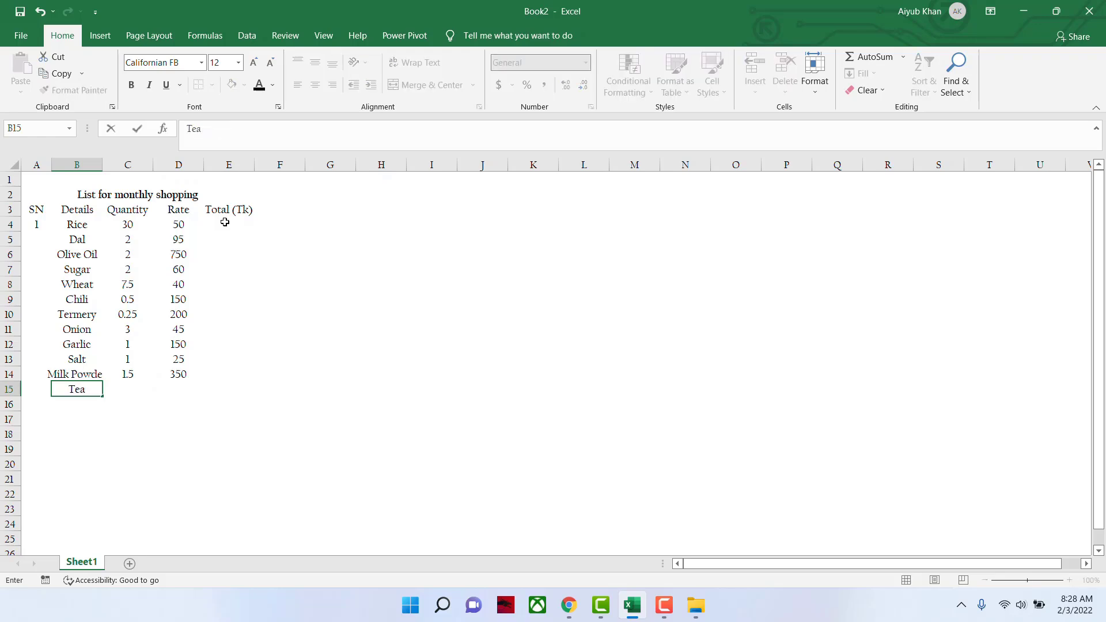
pyautogui.press('Tab')
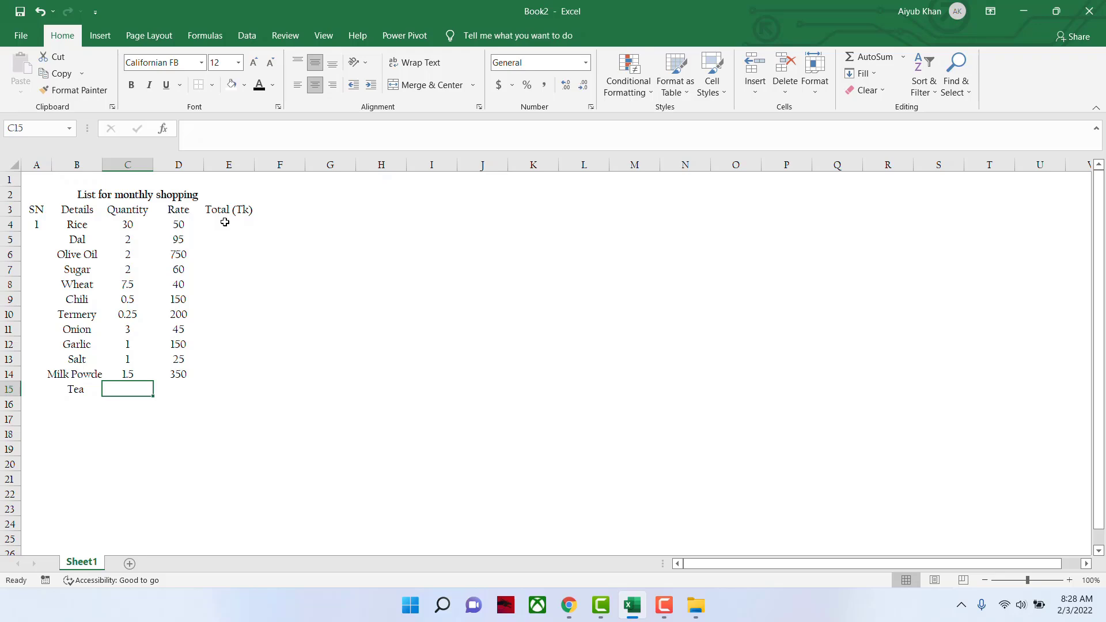
pyautogui.write('1')
pyautogui.press('Tab')
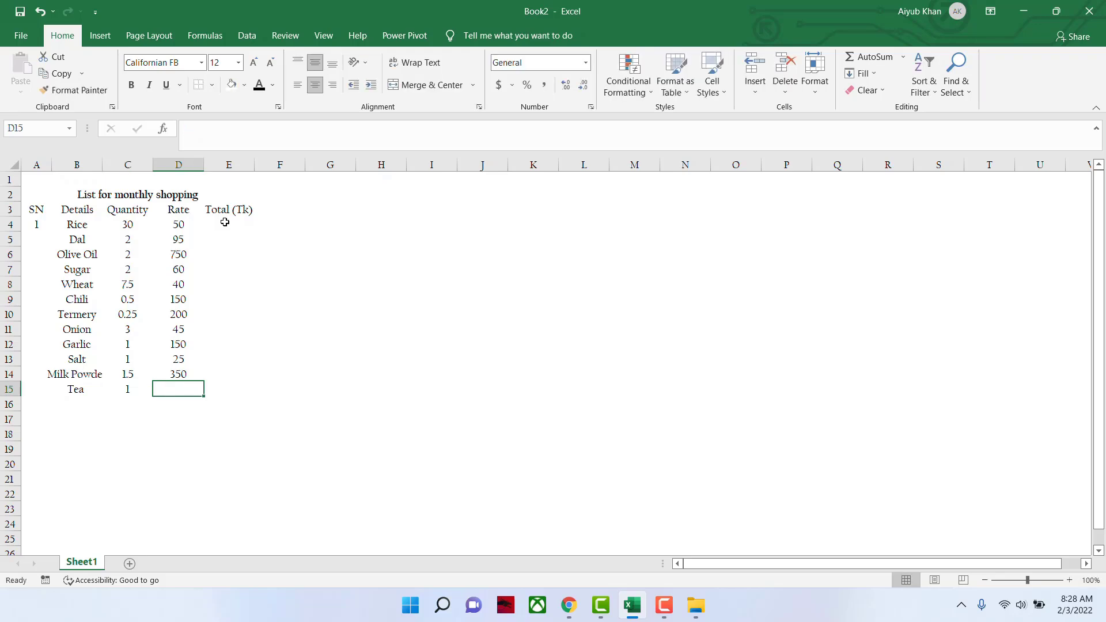
pyautogui.write('240')
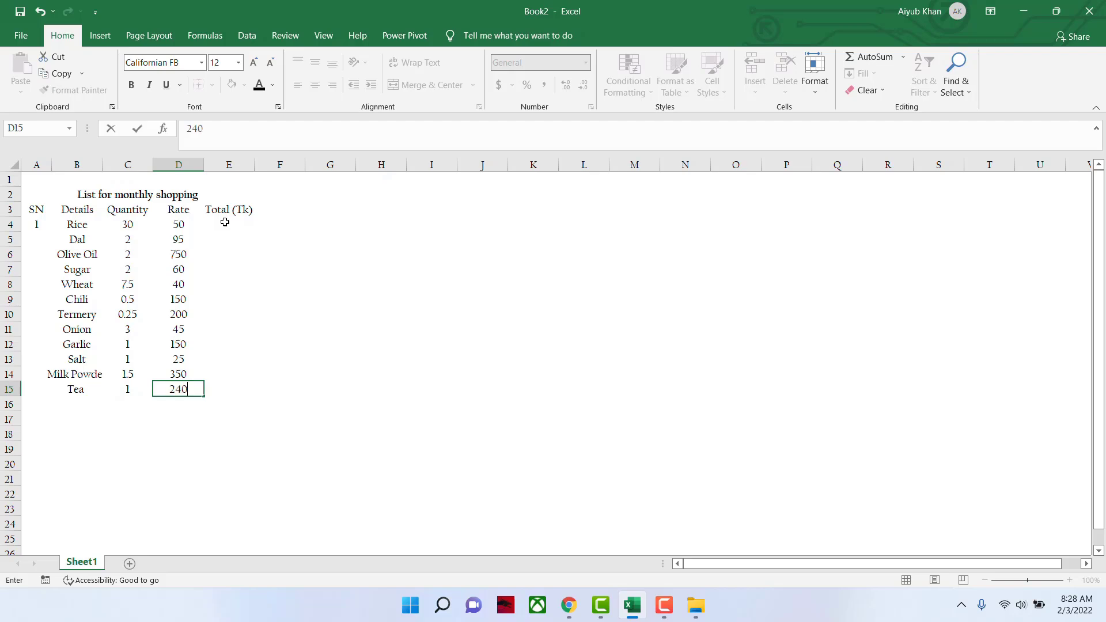
pyautogui.press('Return')
pyautogui.press('Left')
pyautogui.press('Left')
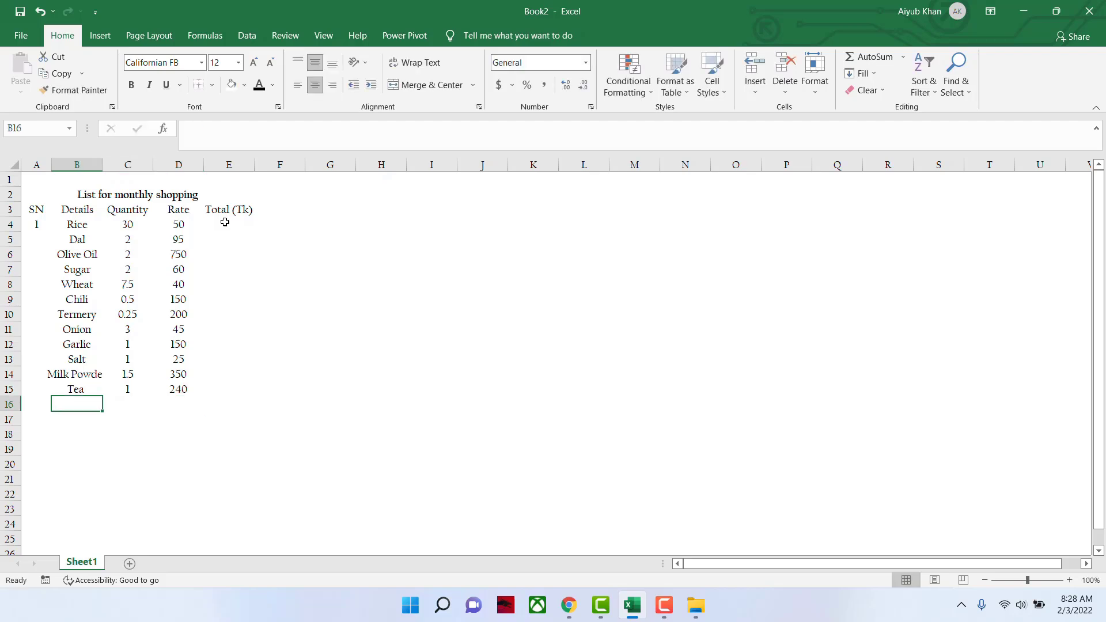
# Step: Left-align the whole Details column B
pyautogui.click(92, 164)
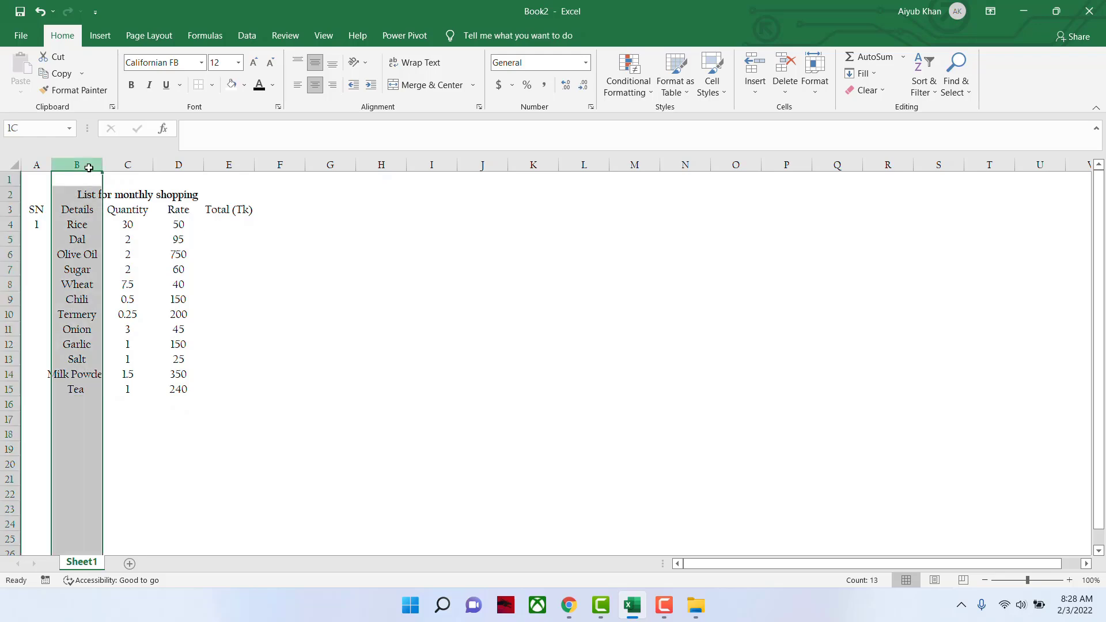
pyautogui.click(297, 85)
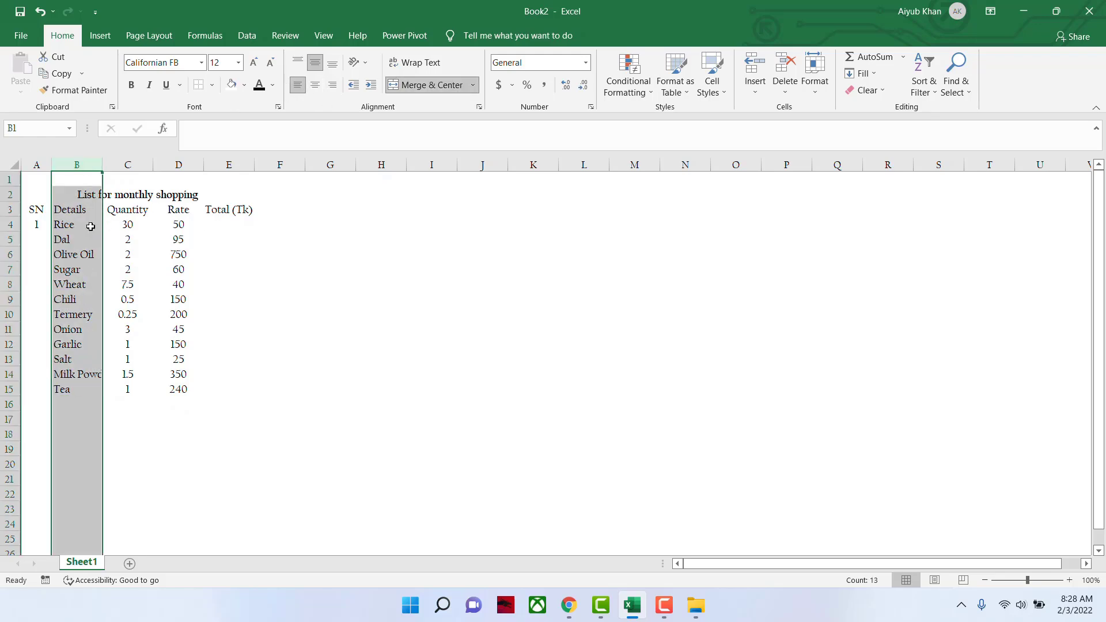
# Step: Fill the serial numbers in A5:A15 at once with the formula =A4+1
pyautogui.moveTo(39, 237); pyautogui.dragTo(42, 387)
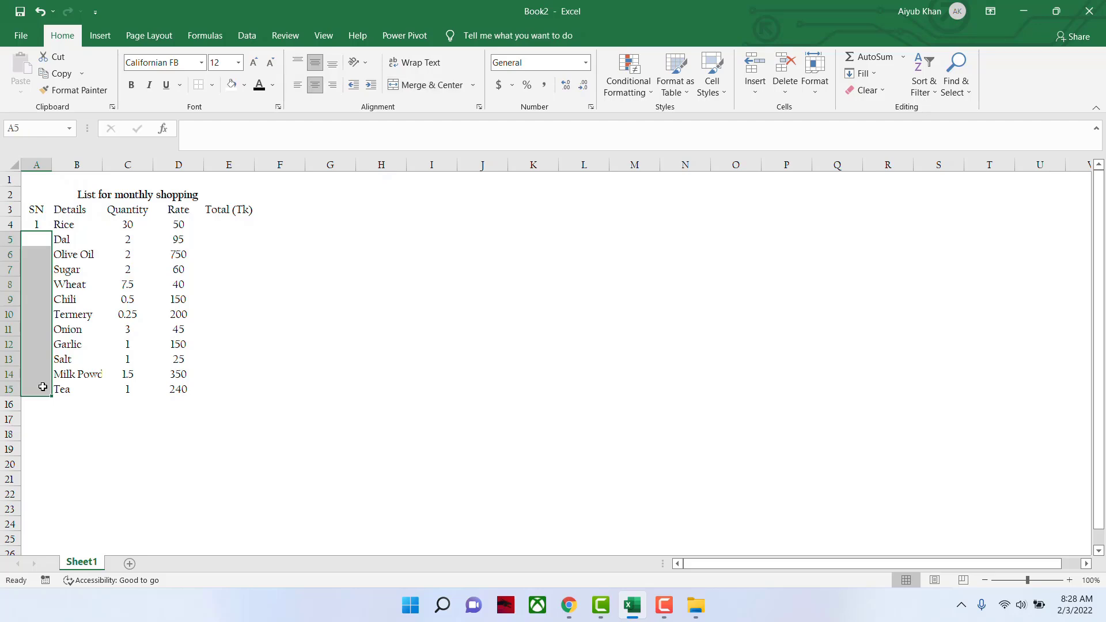
pyautogui.write('=')
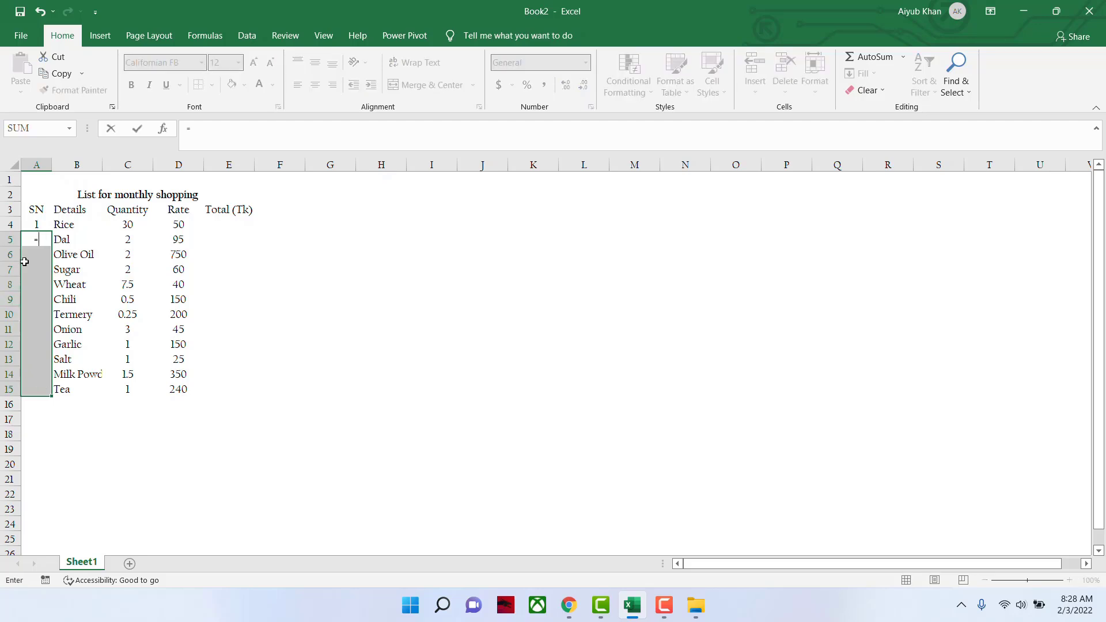
pyautogui.click(35, 224)
pyautogui.write('+1')
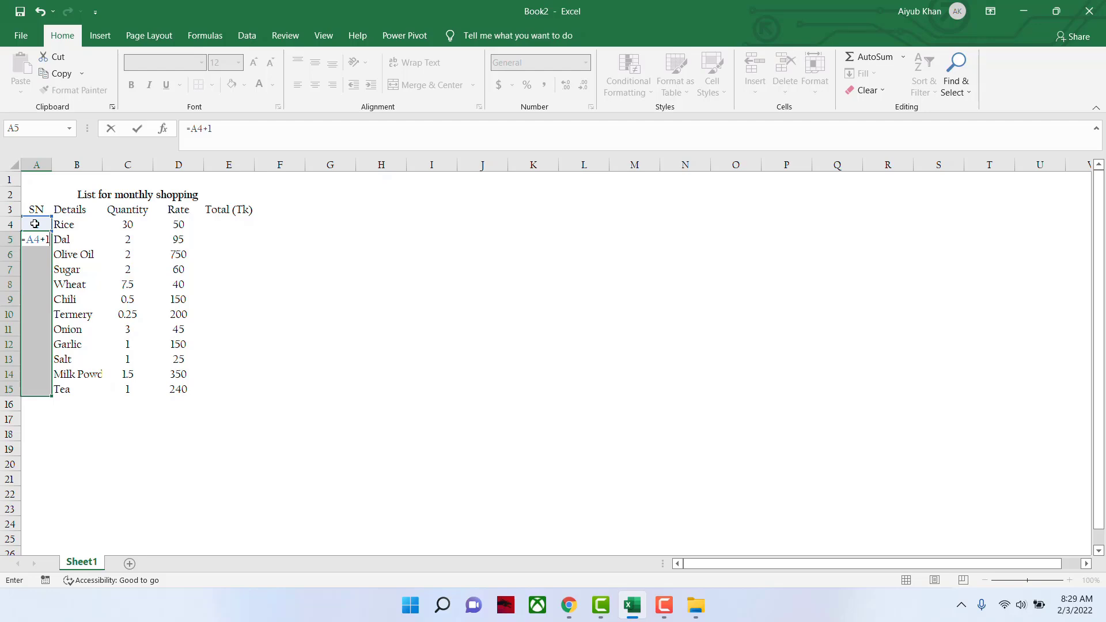
pyautogui.hotkey('ctrl', 'Return')
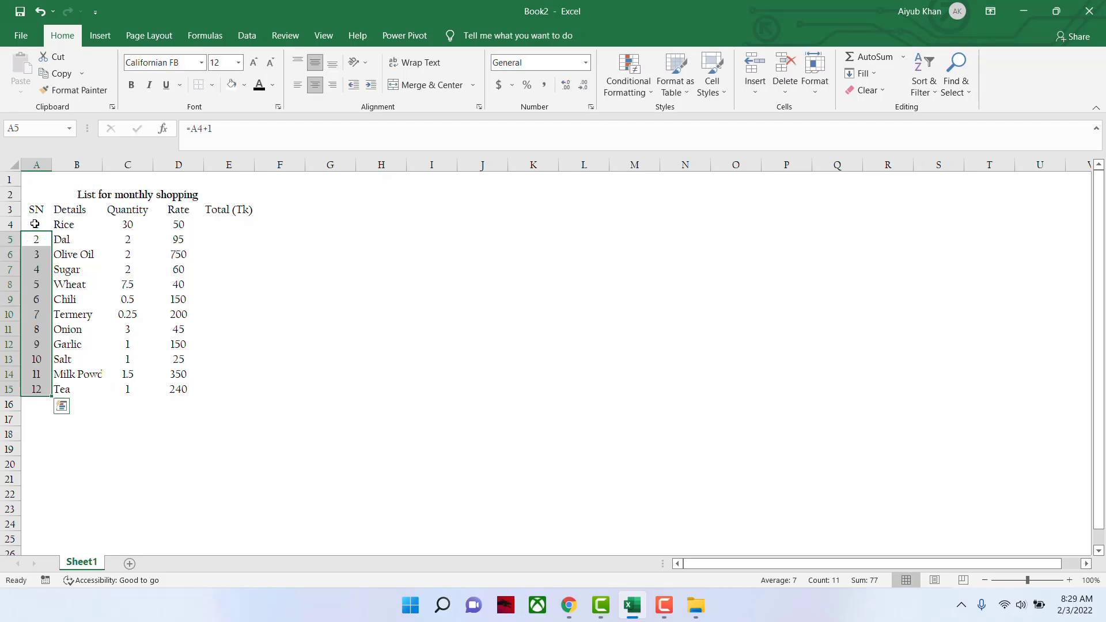
# Step: Enter the label Total in cell B16 below the last item
pyautogui.click(27, 407)
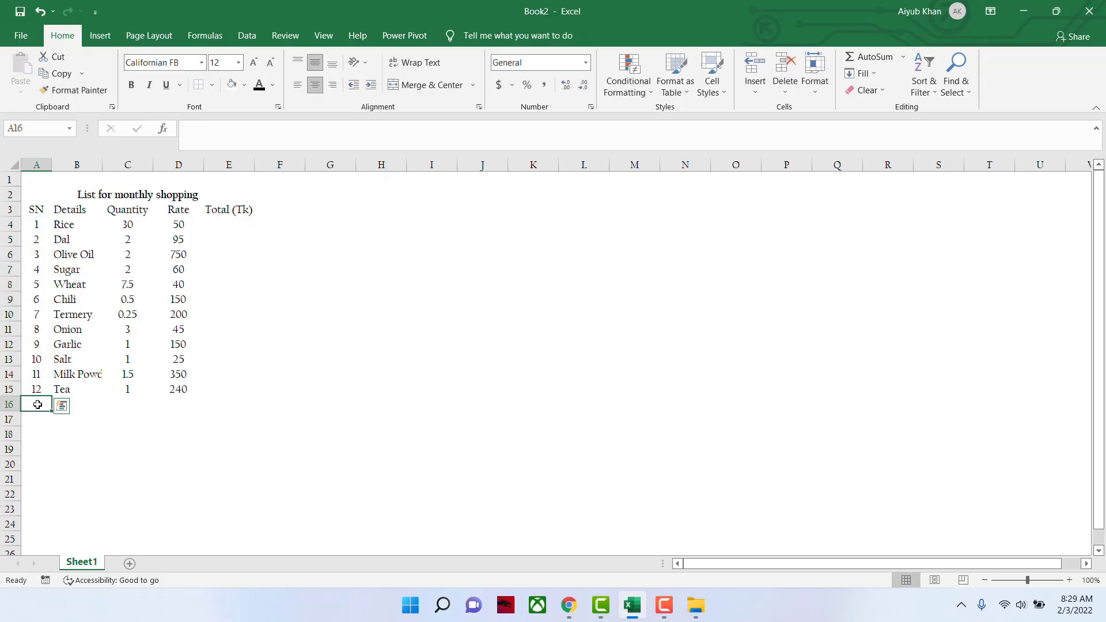
pyautogui.press('Right')
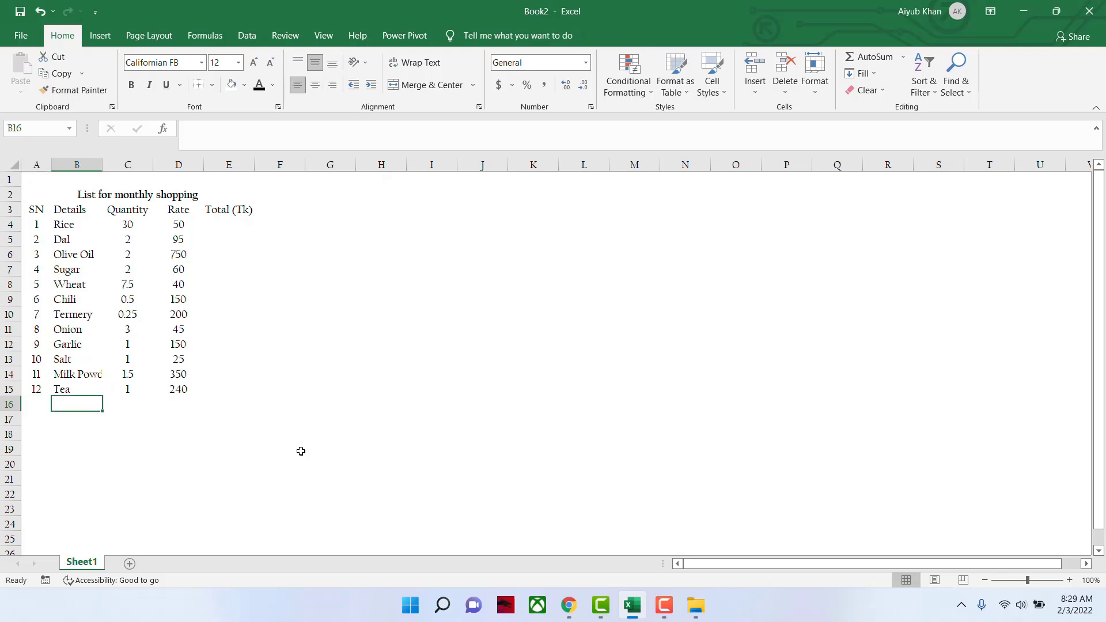
pyautogui.write('Total')
pyautogui.press('Tab')
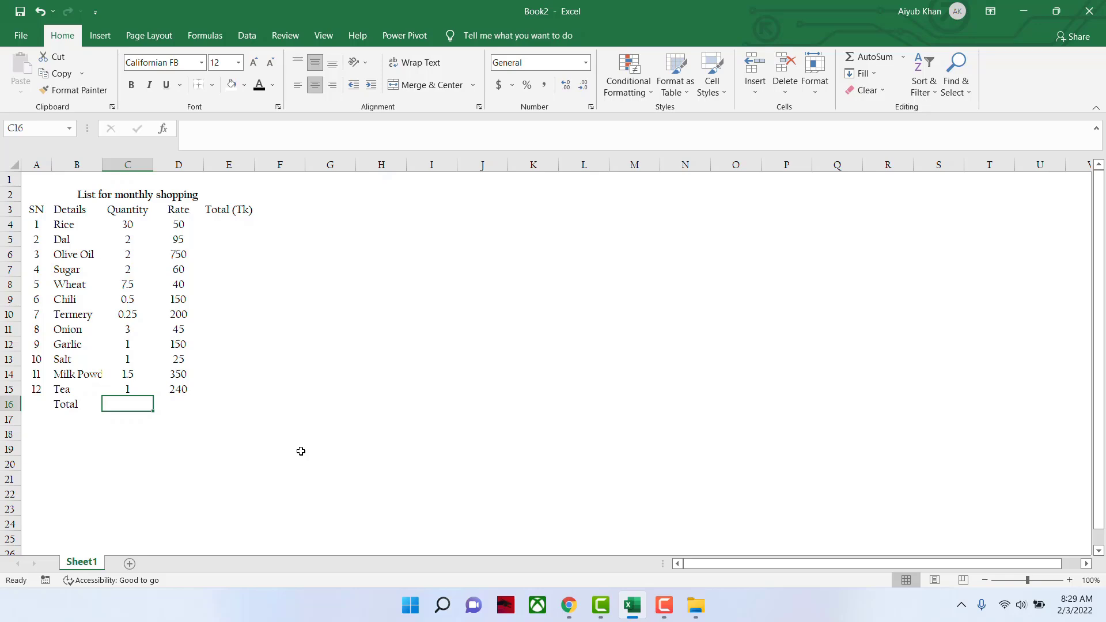
# Step: Fill C16:E16 in the Total row at once with the formula =SUM(C4:C15), and clear the Rate total in D16
pyautogui.hotkey('shift', 'Right')
pyautogui.hotkey('shift', 'Right')
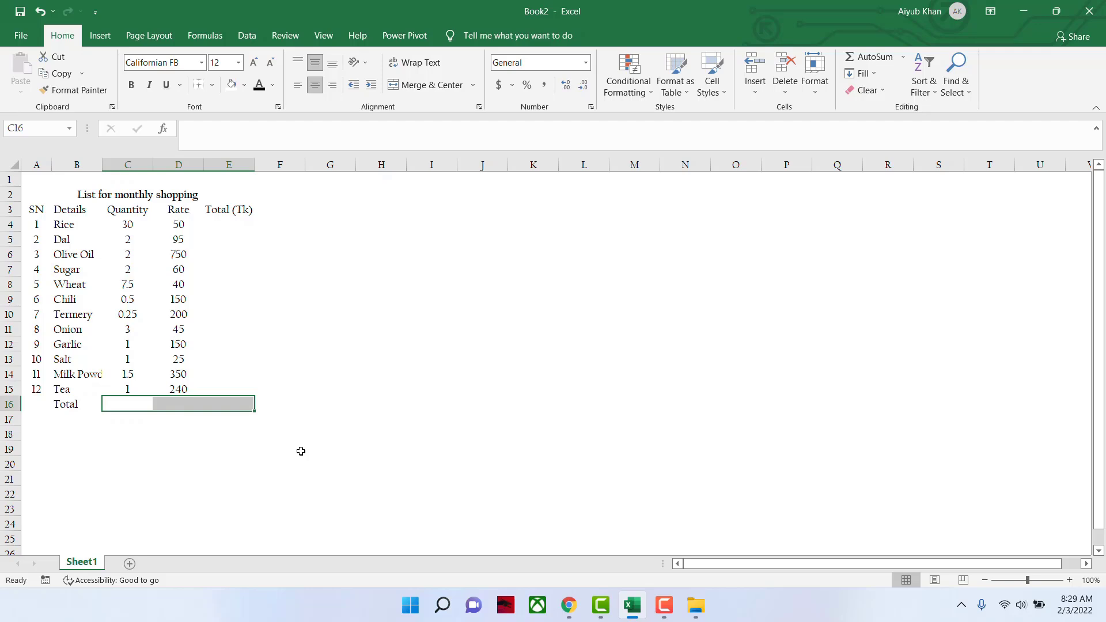
pyautogui.write('=')
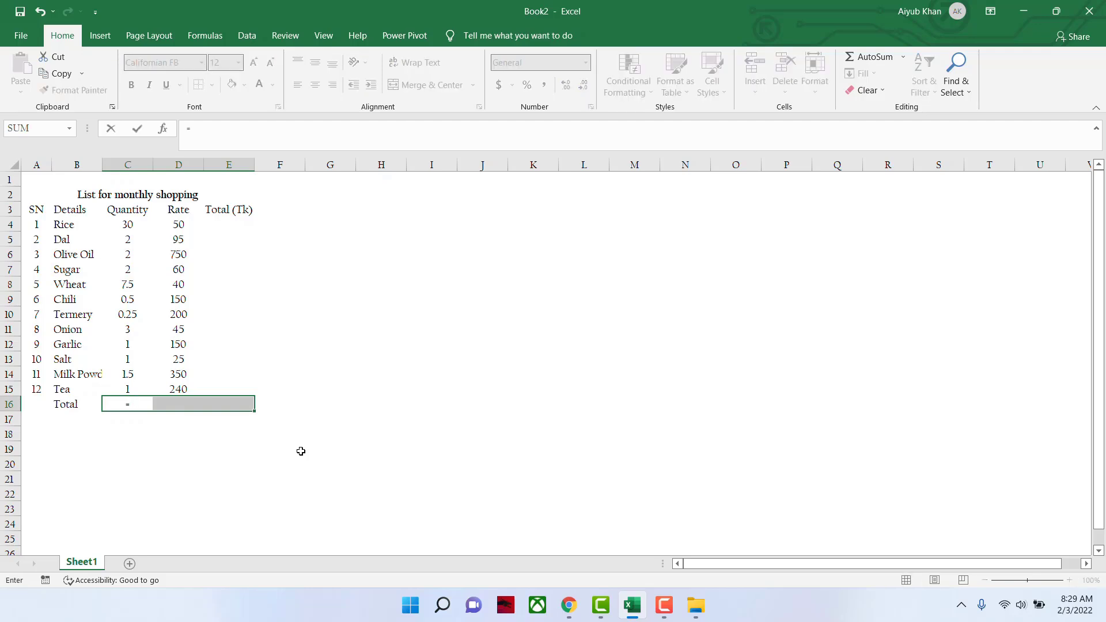
pyautogui.write('Sum')
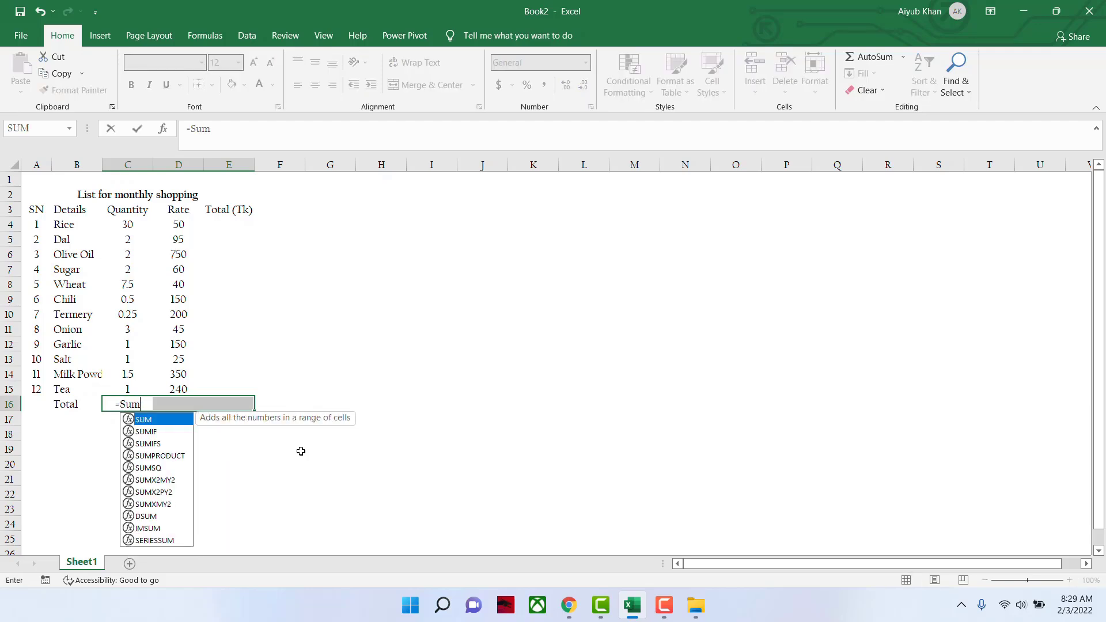
pyautogui.write('(')
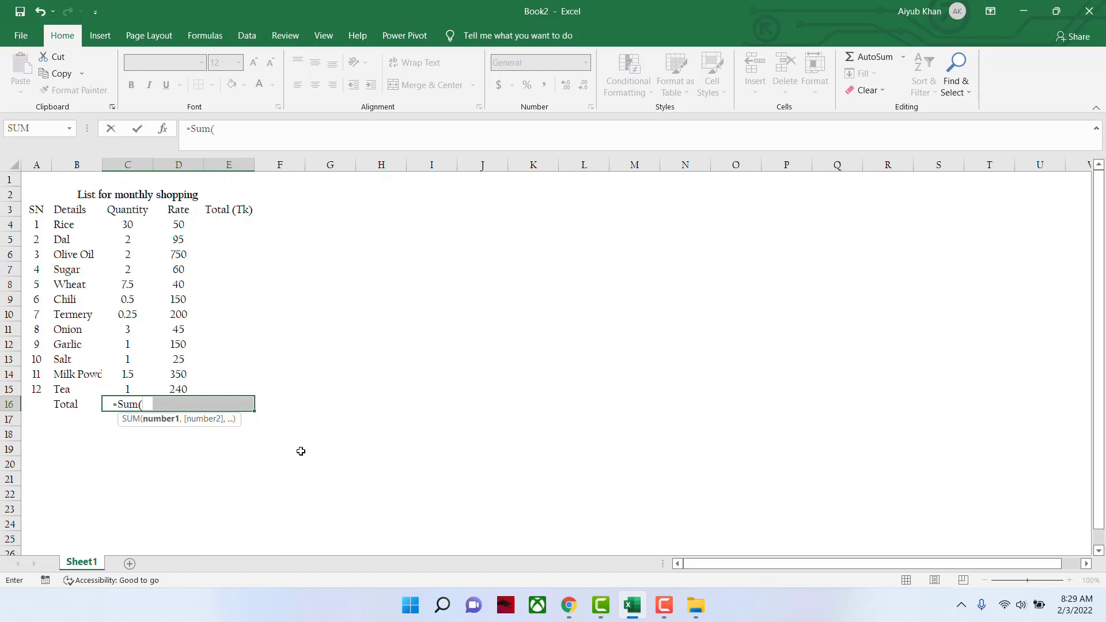
pyautogui.moveTo(140, 226); pyautogui.dragTo(148, 385)
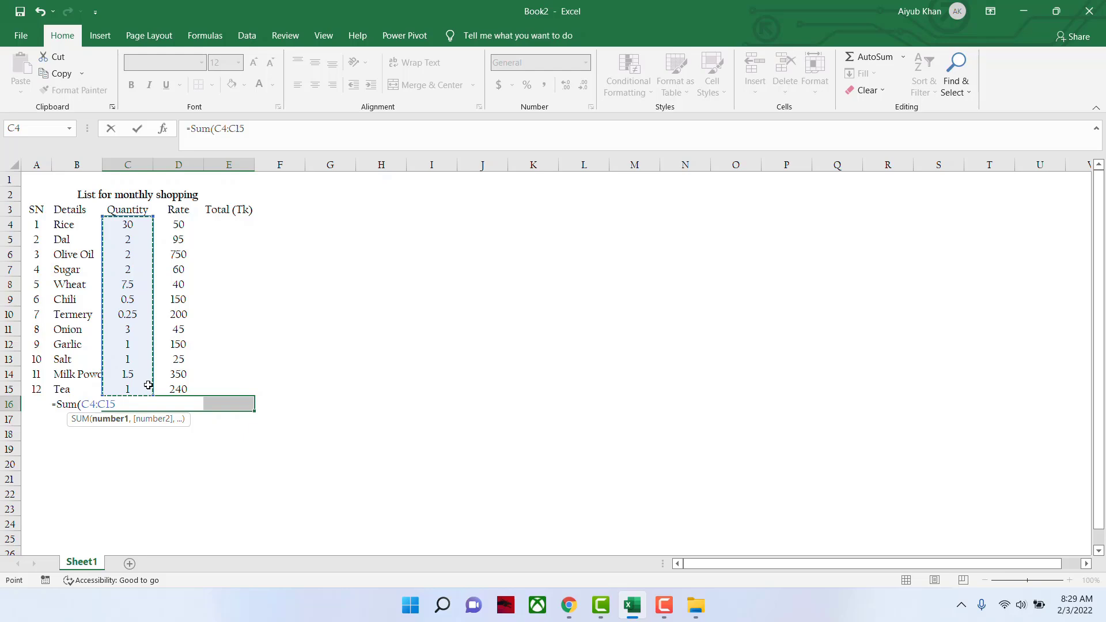
pyautogui.write(')')
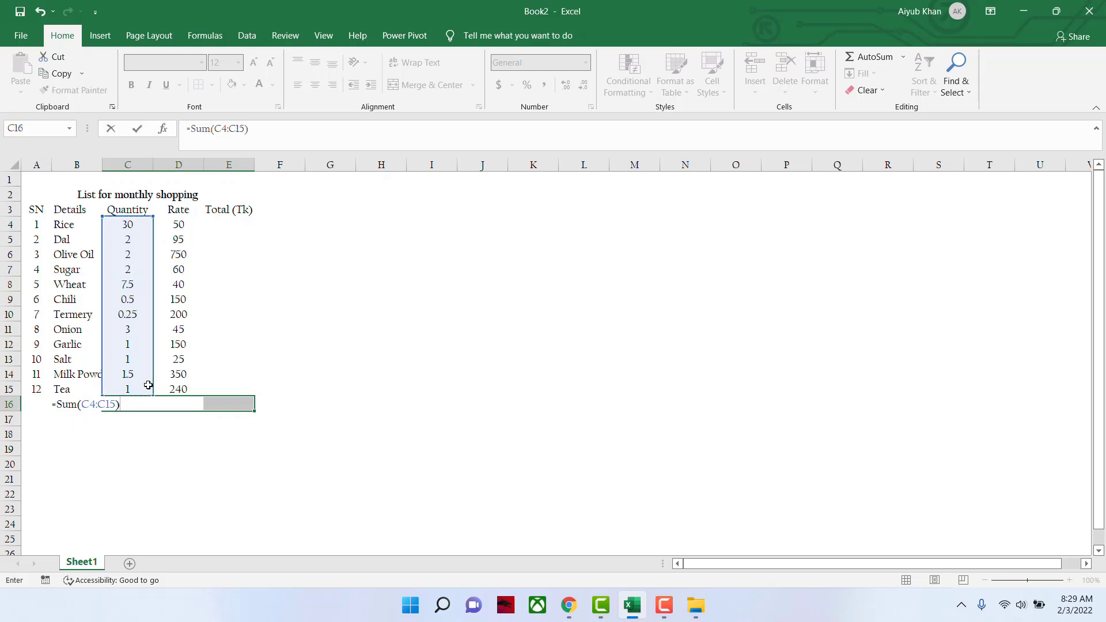
pyautogui.hotkey('ctrl', 'Return')
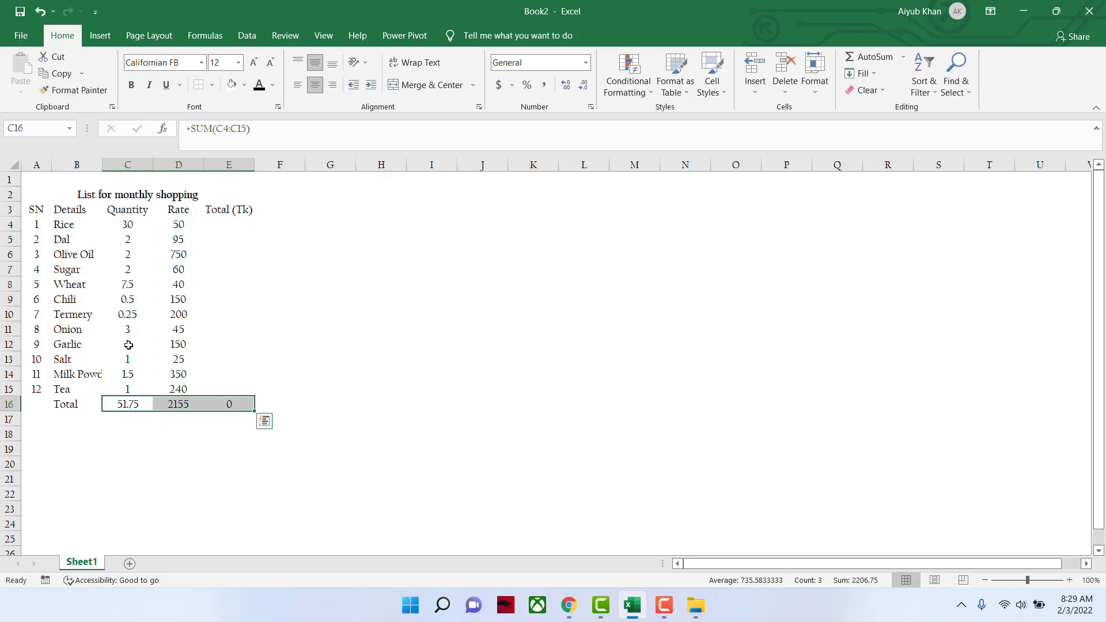
pyautogui.click(183, 405)
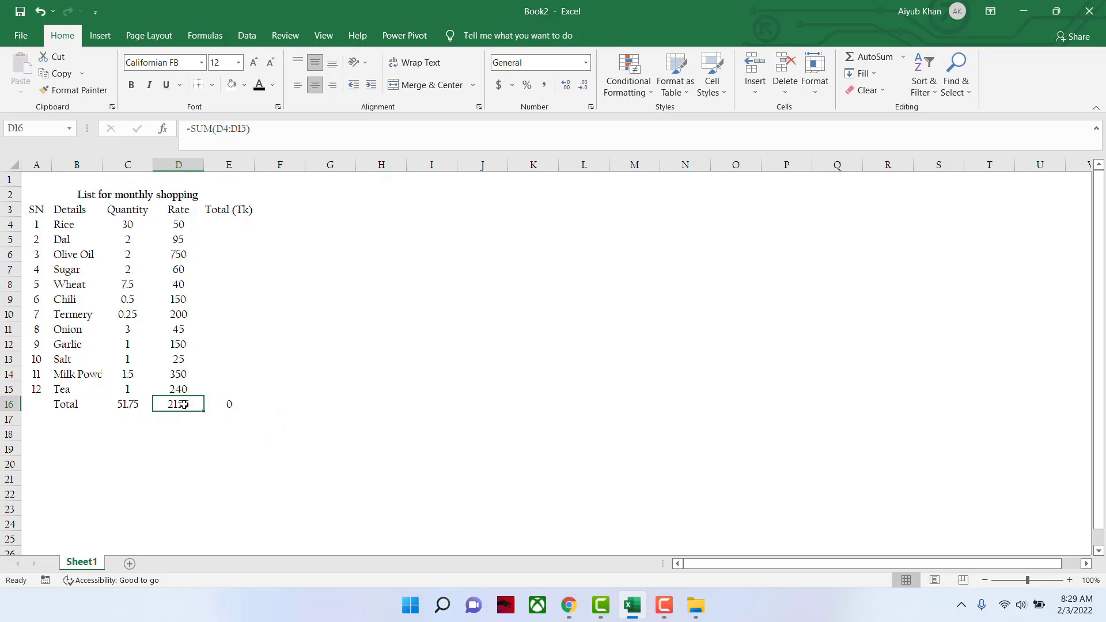
pyautogui.press('Delete')
# Step: Fill the Total (Tk) cells E4:E15 at once with the quantity-times-rate formula =C4*D4
pyautogui.click(222, 225)
pyautogui.moveTo(220, 225); pyautogui.dragTo(226, 386)
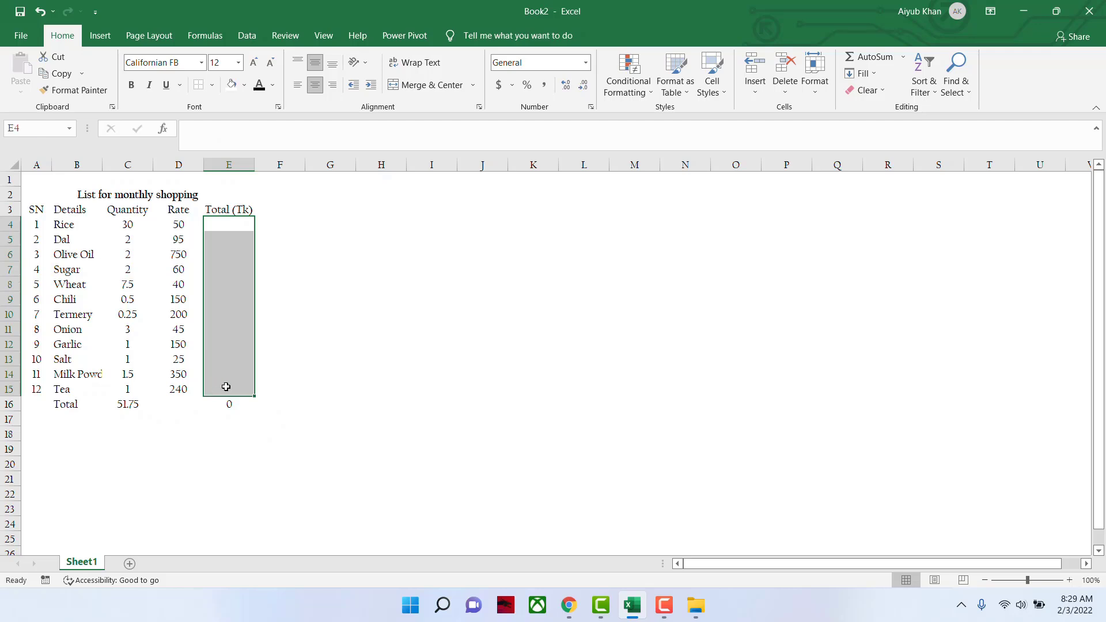
pyautogui.write('=')
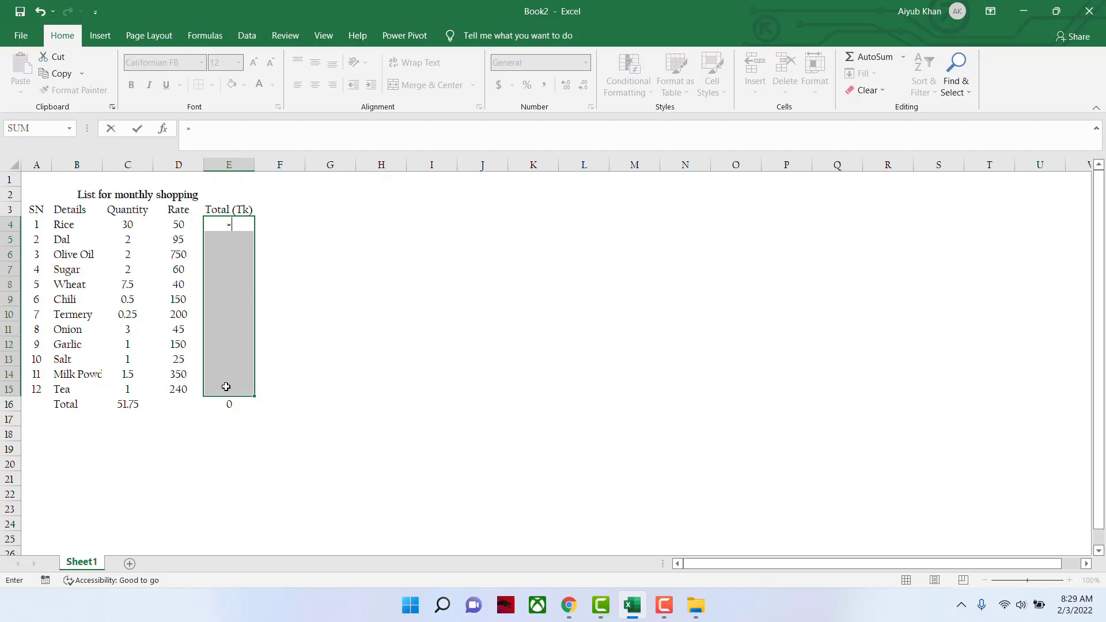
pyautogui.click(128, 225)
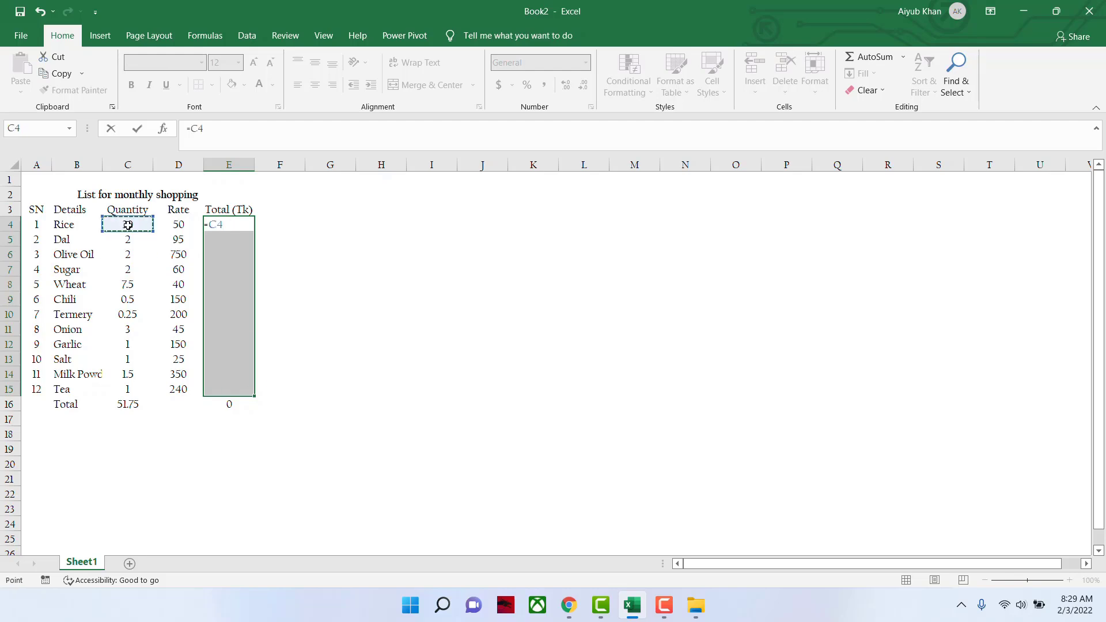
pyautogui.write('*')
pyautogui.click(172, 228)
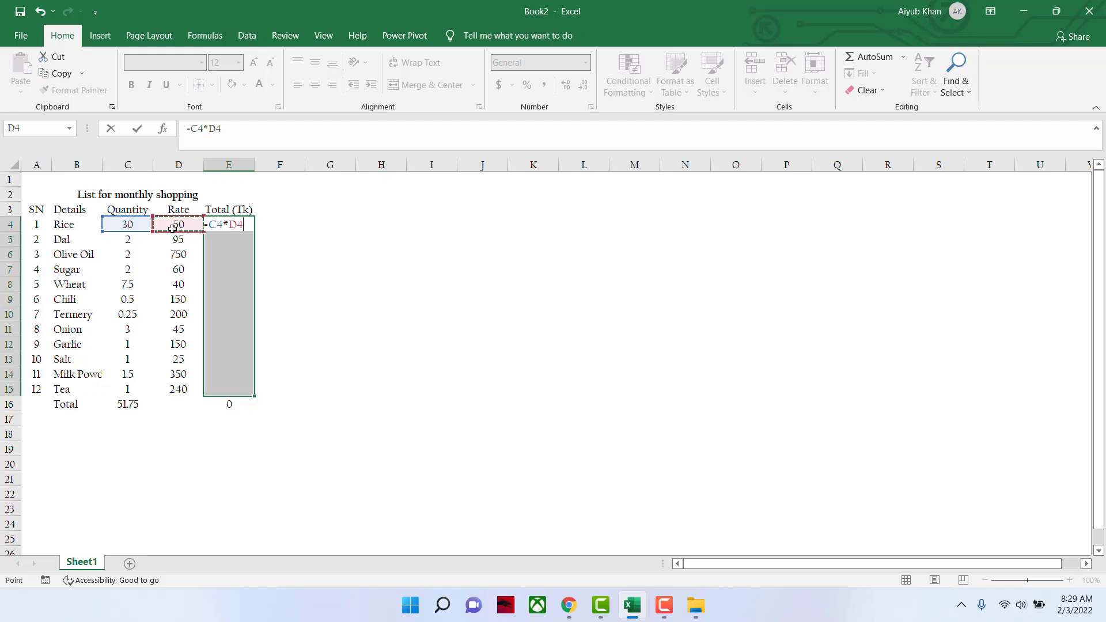
pyautogui.hotkey('ctrl', 'Return')
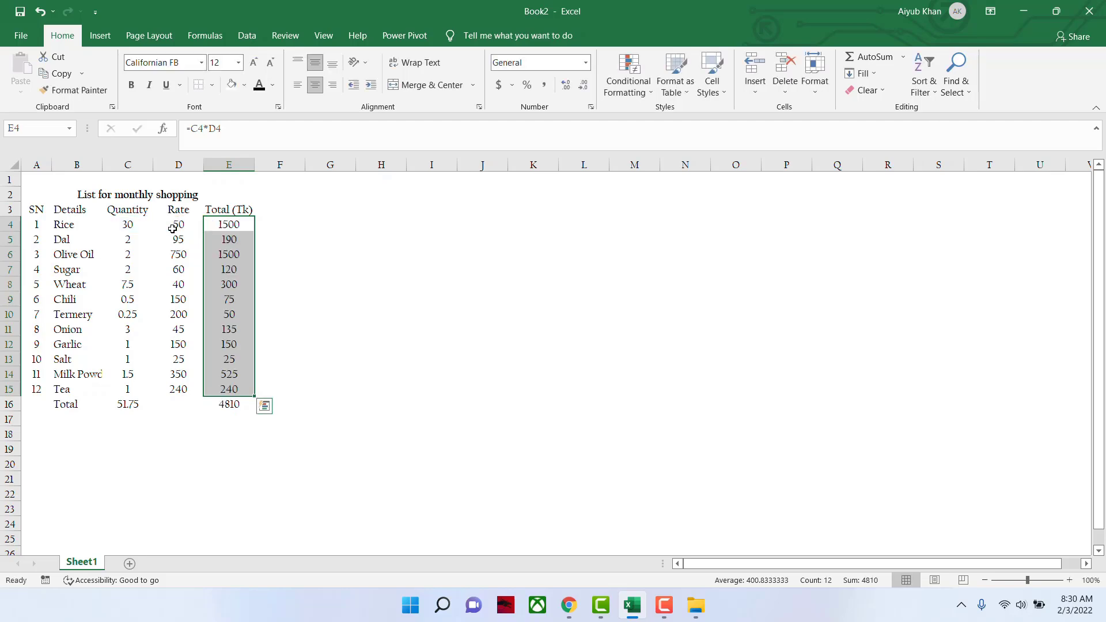
# Step: Apply the comma number style to C4:E16 and reduce it to zero decimal places
pyautogui.moveTo(134, 225); pyautogui.dragTo(236, 408)
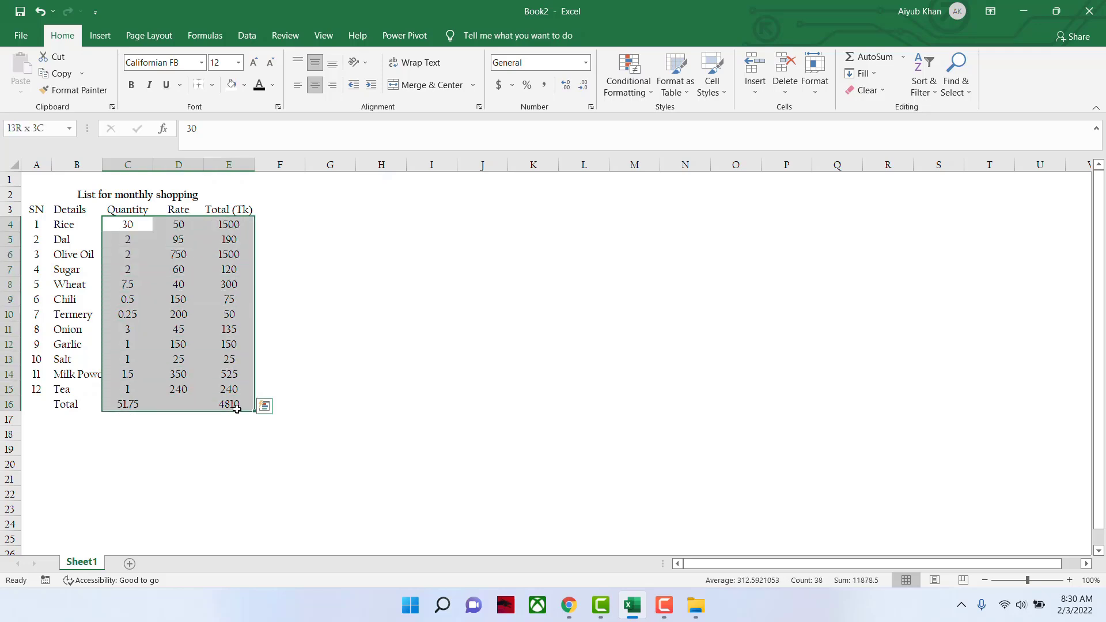
pyautogui.click(547, 86)
pyautogui.moveTo(187, 225); pyautogui.dragTo(199, 389)
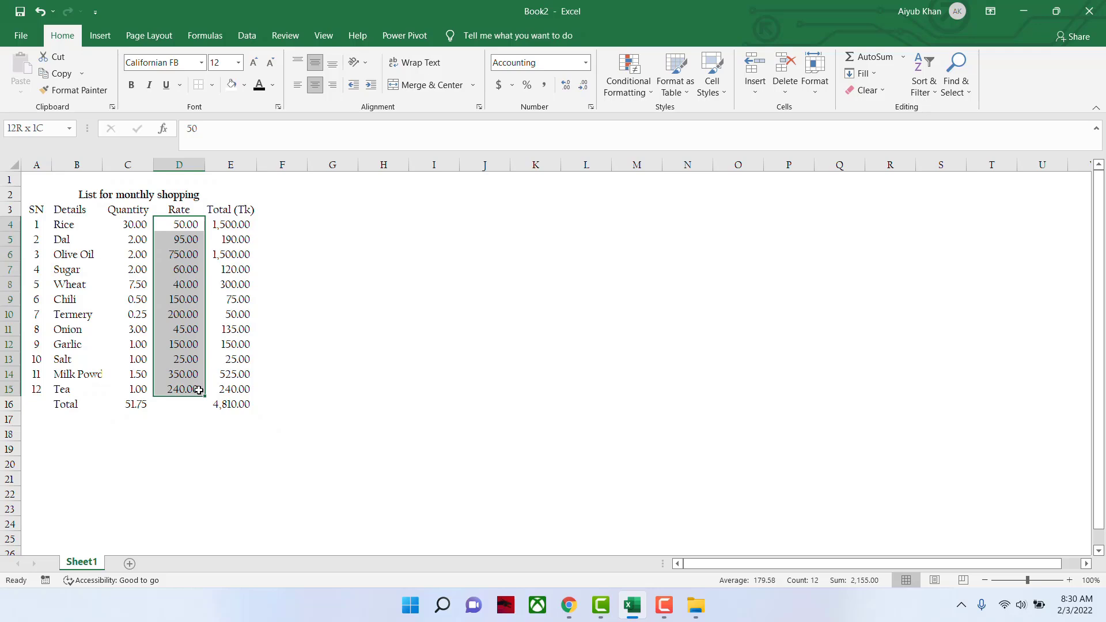
pyautogui.click(131, 231)
pyautogui.moveTo(131, 231); pyautogui.dragTo(226, 402)
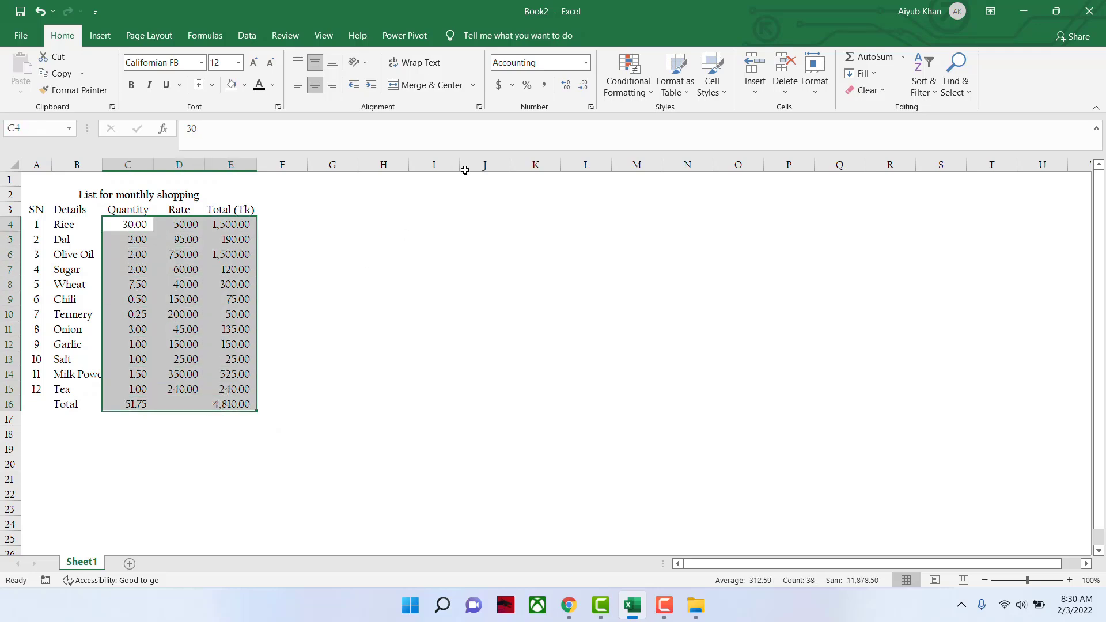
pyautogui.click(583, 86)
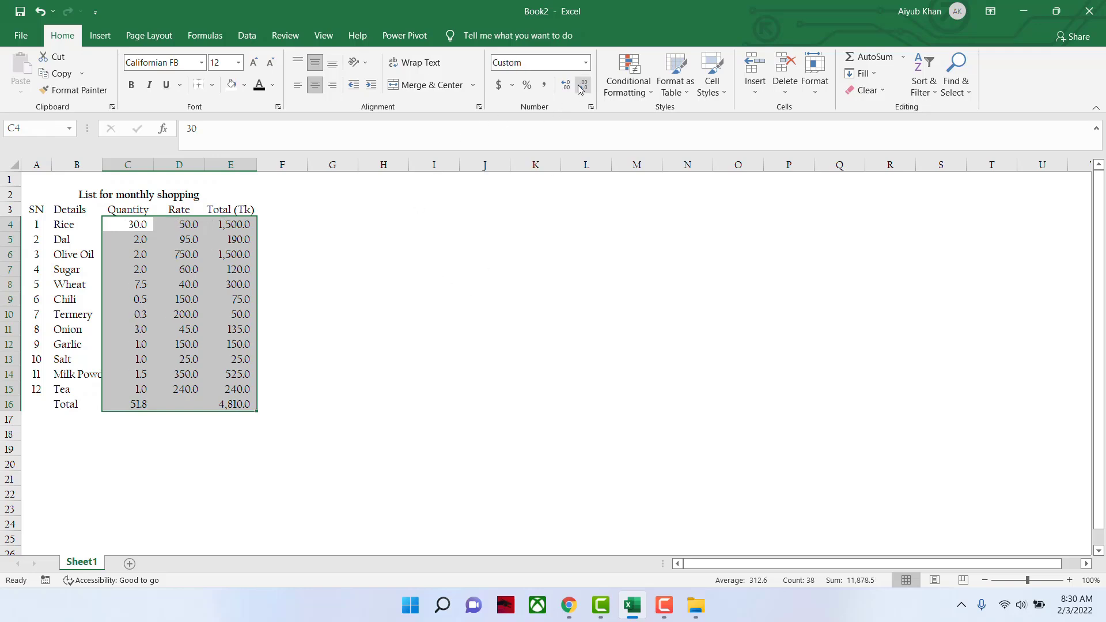
pyautogui.click(583, 87)
pyautogui.click(345, 404)
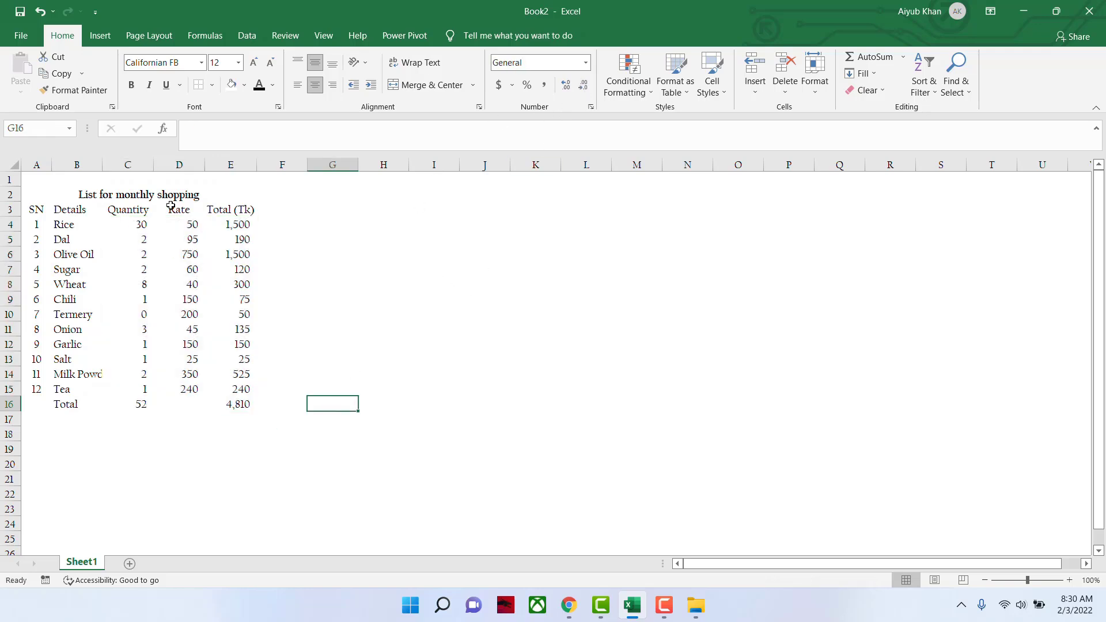
# Step: Make the Total row cells B16:E16 and the column headers A3:E3 bold
pyautogui.moveTo(69, 403); pyautogui.dragTo(254, 404)
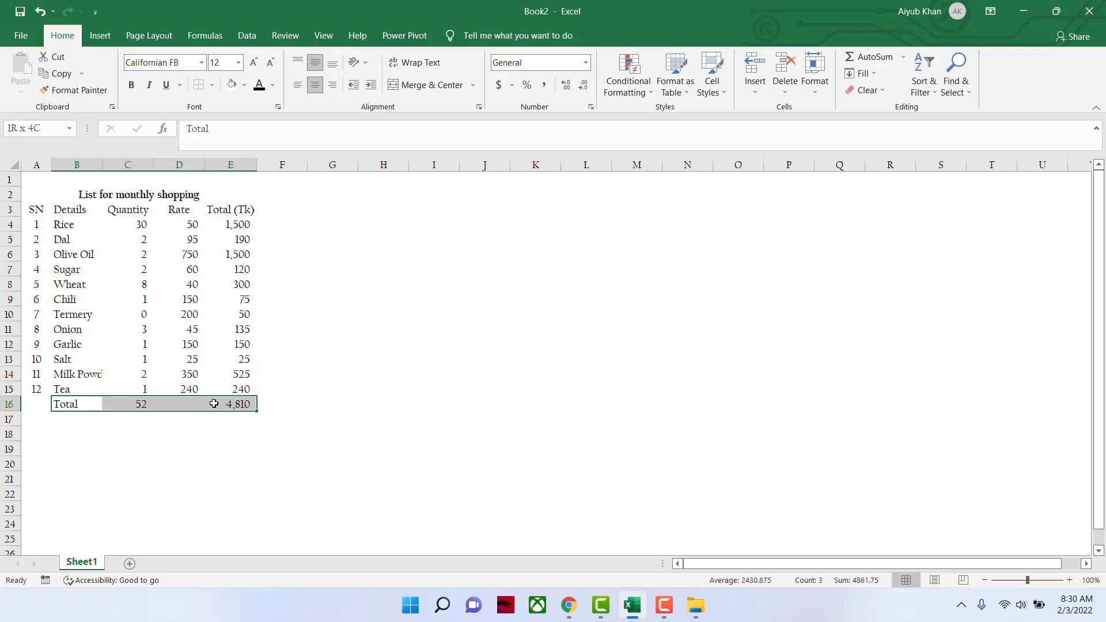
pyautogui.click(131, 85)
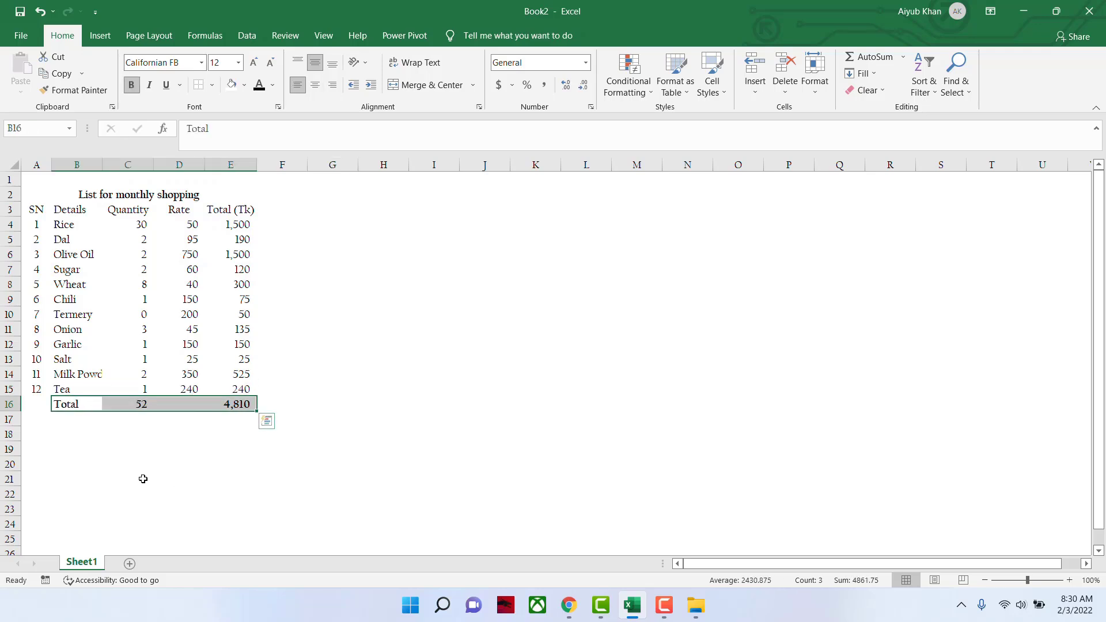
pyautogui.click(146, 459)
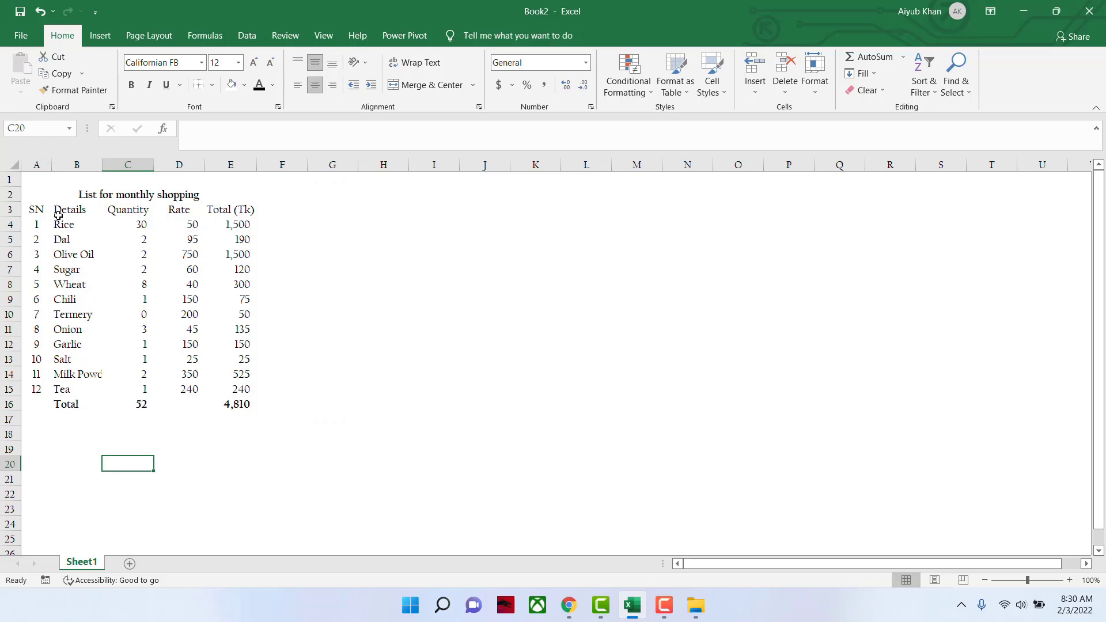
pyautogui.moveTo(34, 209); pyautogui.dragTo(221, 207)
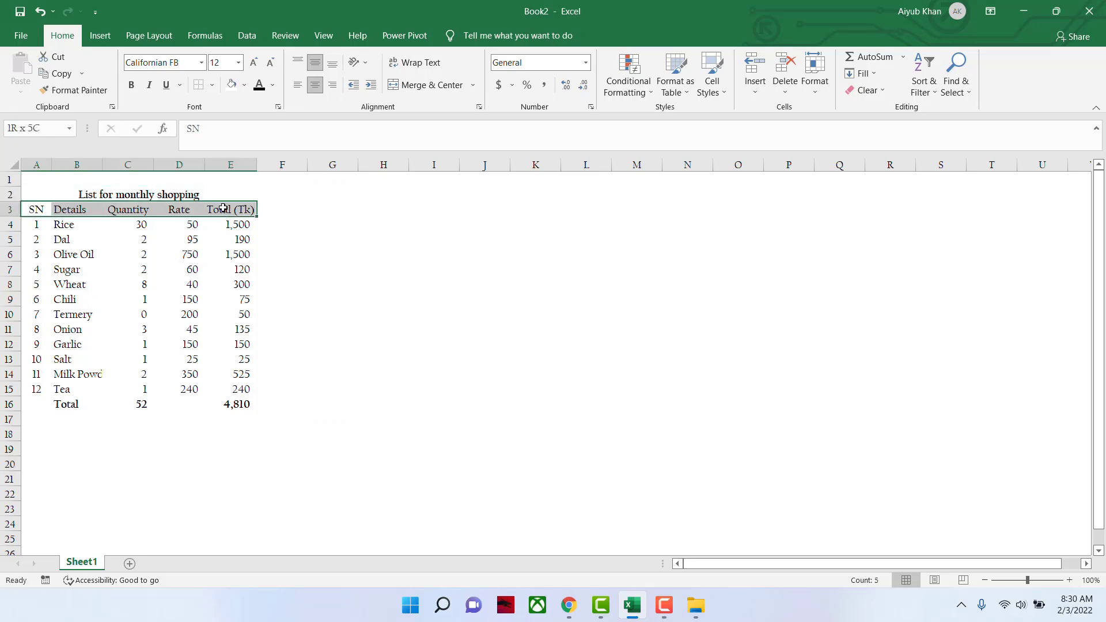
pyautogui.click(132, 84)
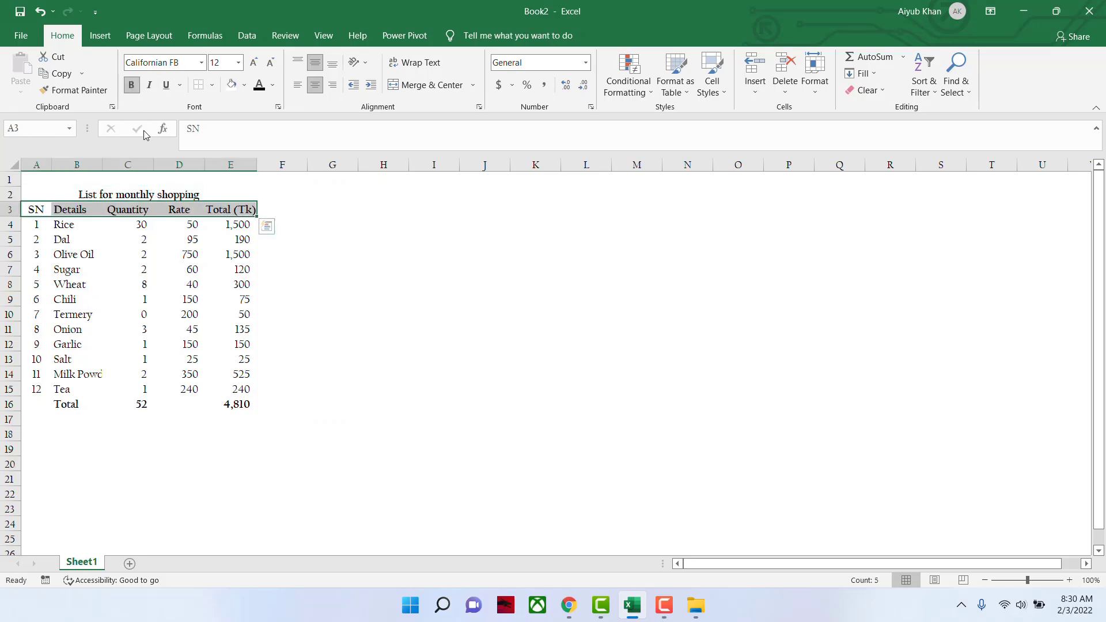
# Step: Enlarge the font of the merged title "List for monthly shopping" by two size steps
pyautogui.click(144, 193)
pyautogui.click(254, 65)
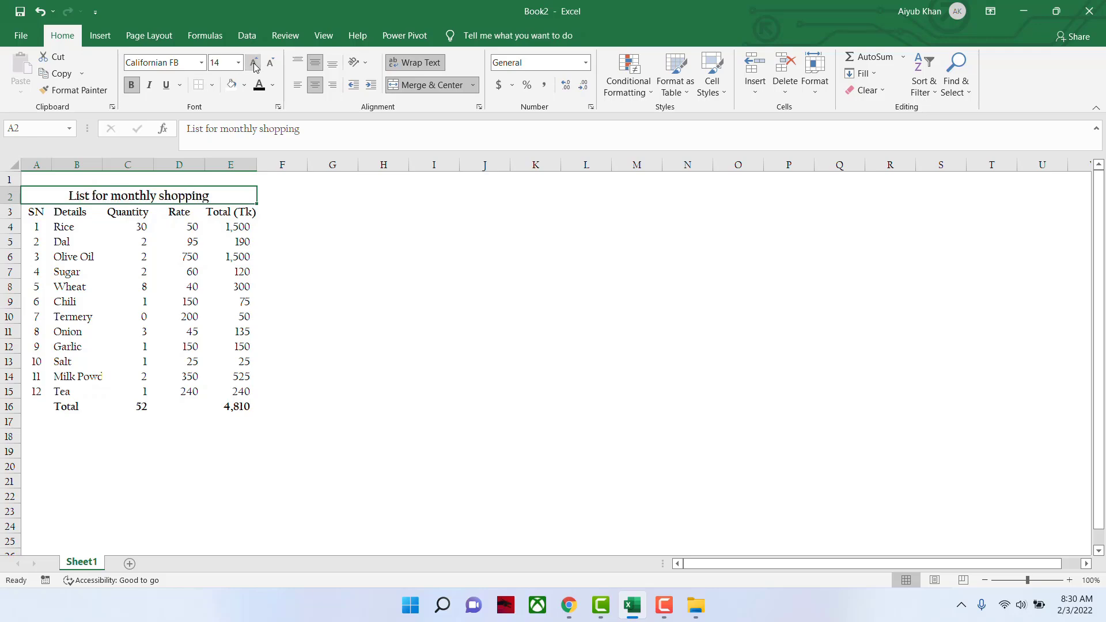
pyautogui.click(254, 65)
pyautogui.click(361, 334)
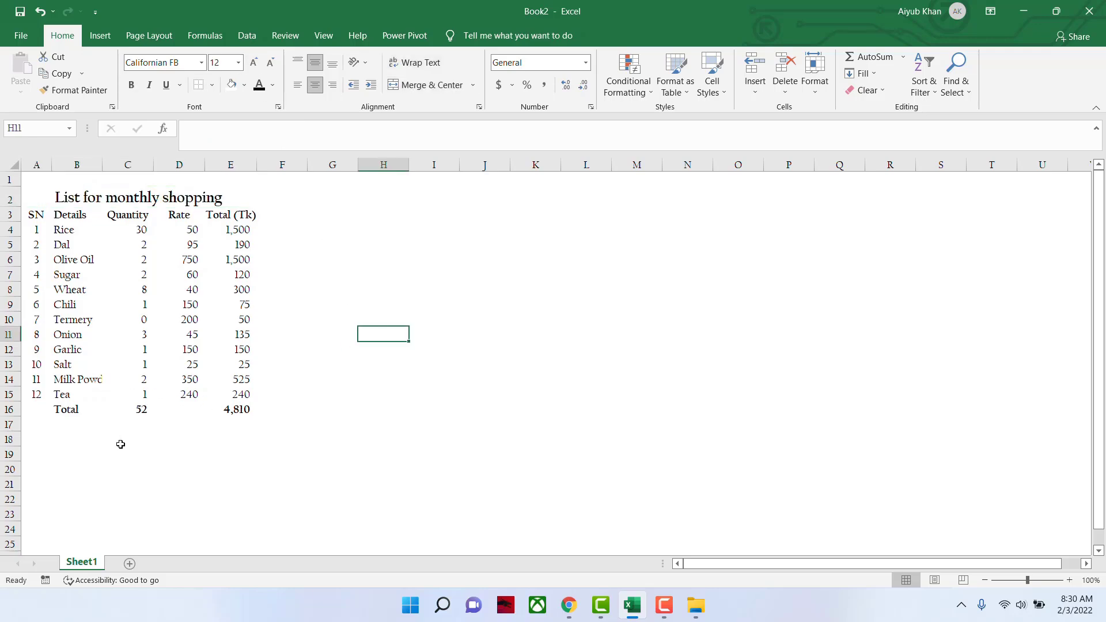
# Step: Change the quantities to 50 for Rice, 3 for Dal, 3 for Olive Oil, 1.5 for Sugar and 10 for Wheat
pyautogui.click(76, 437)
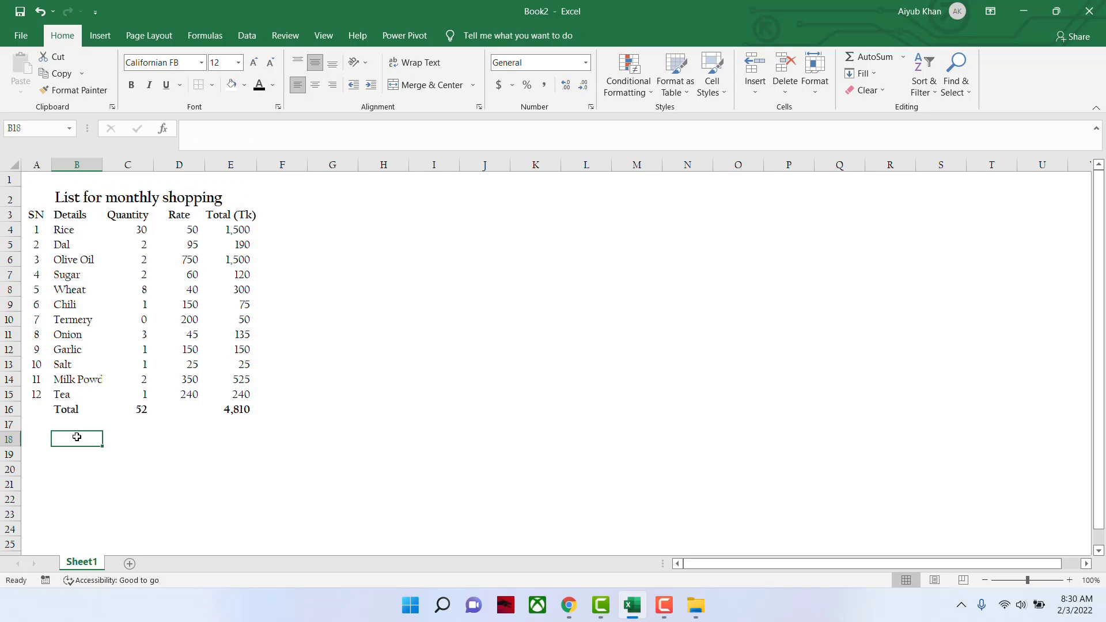
pyautogui.click(138, 232)
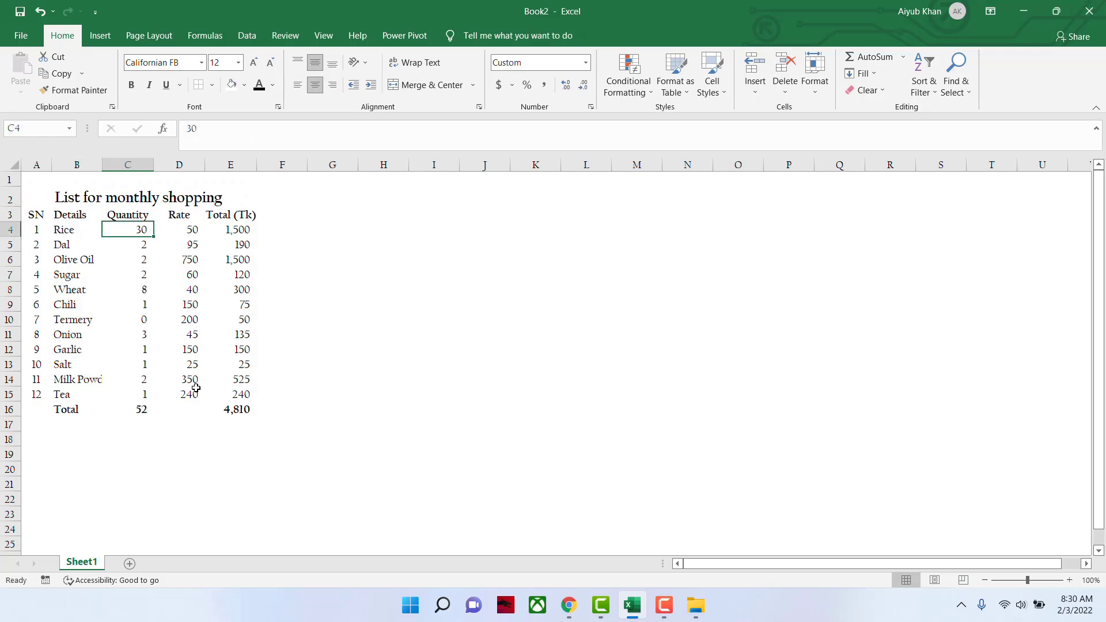
pyautogui.write('50')
pyautogui.press('Return')
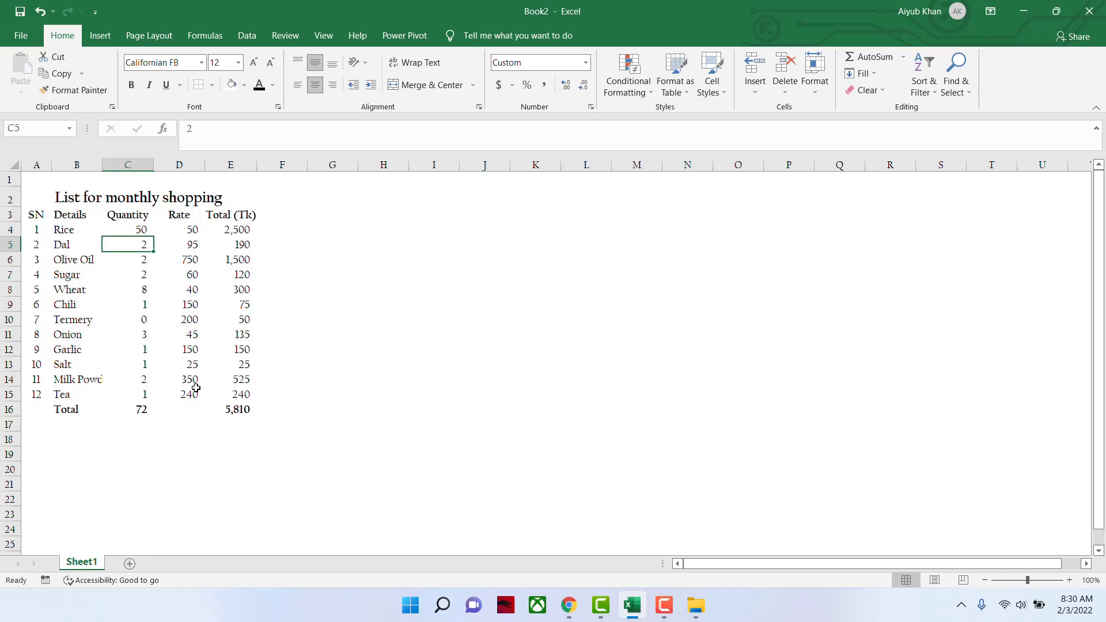
pyautogui.write('3')
pyautogui.press('Return')
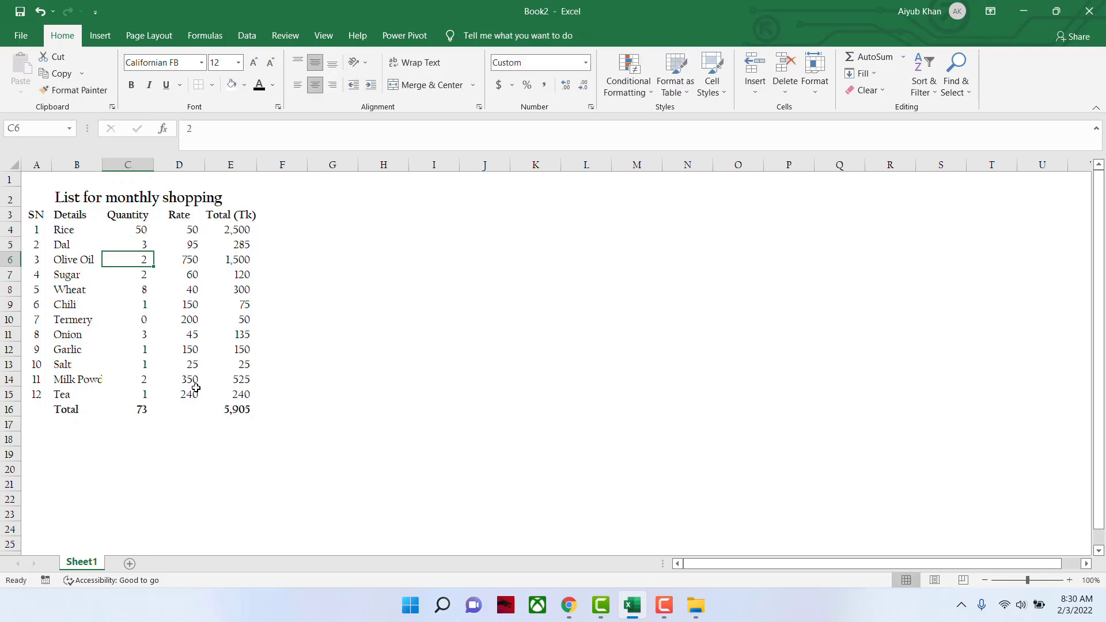
pyautogui.write('3')
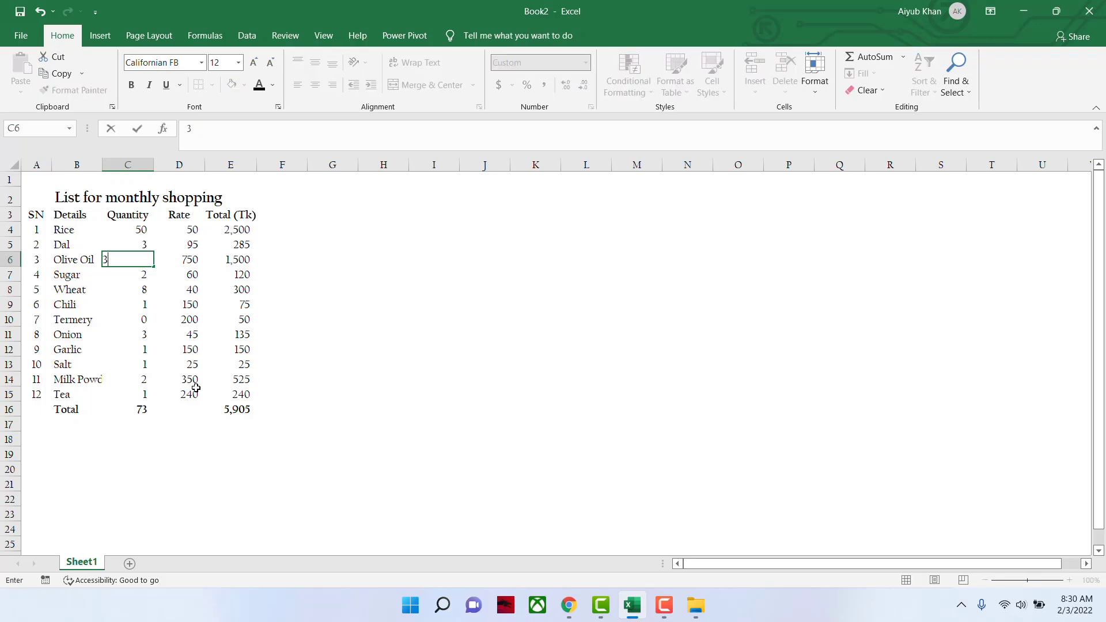
pyautogui.press('Return')
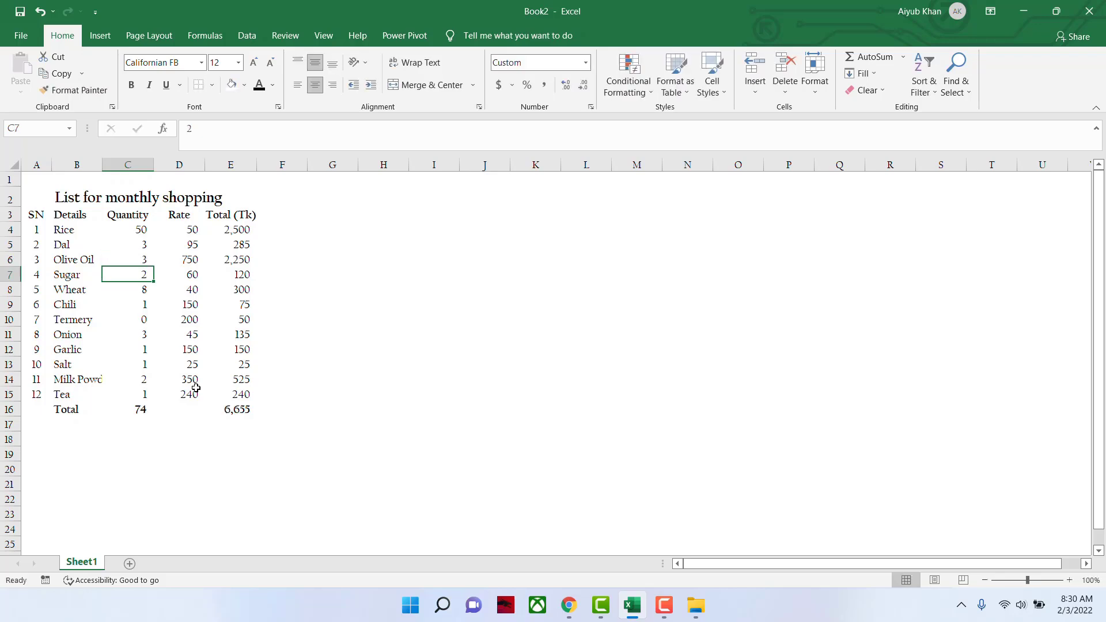
pyautogui.write('1.5')
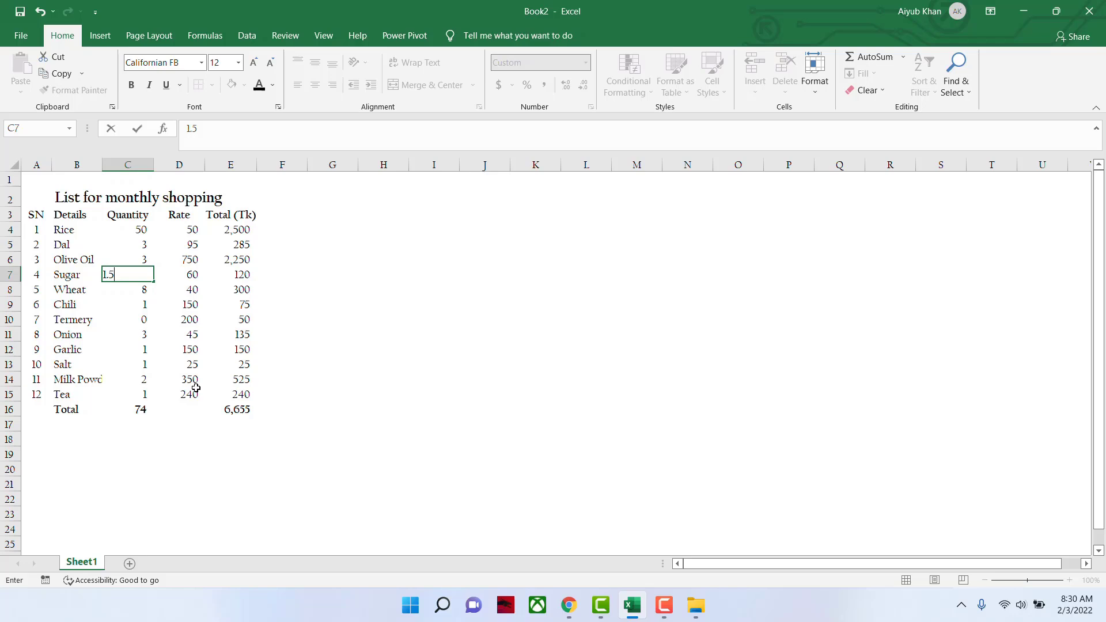
pyautogui.press('Return')
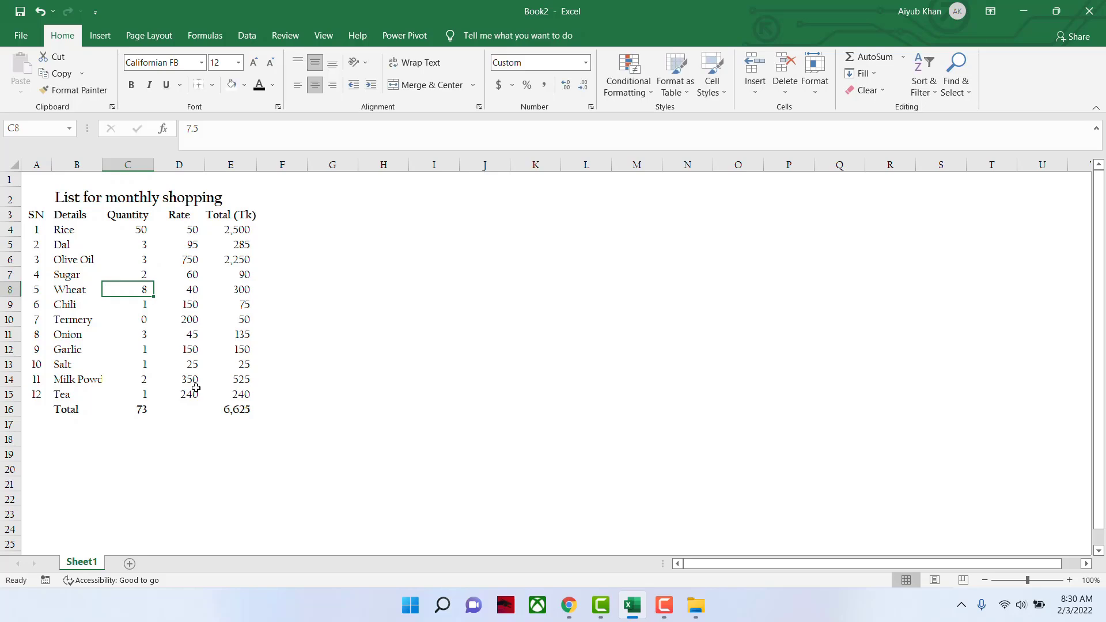
pyautogui.write('10')
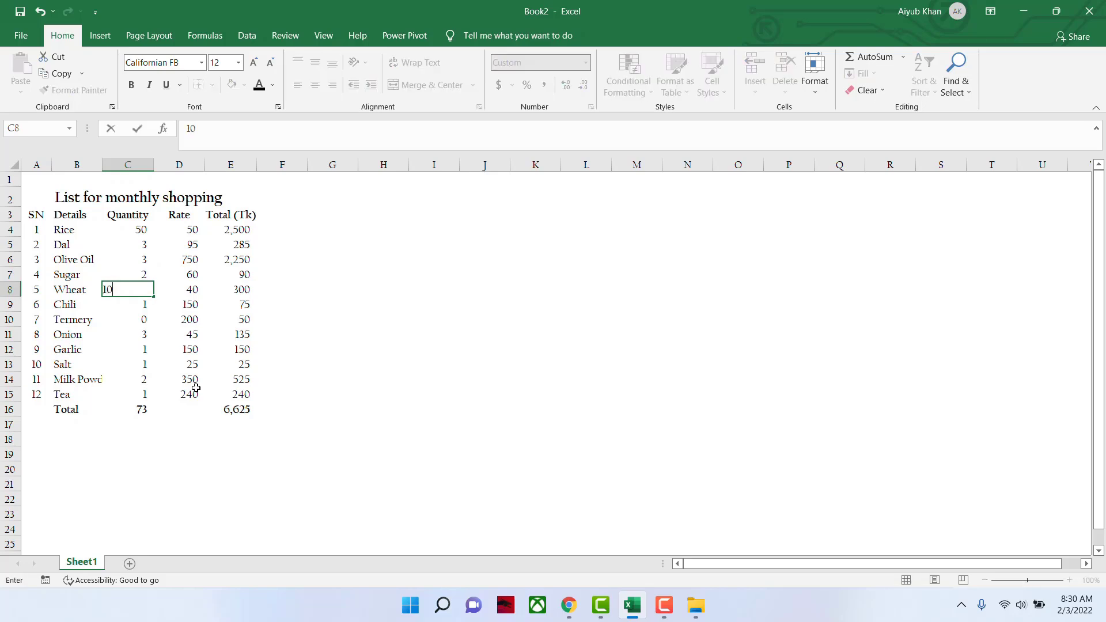
pyautogui.press('Return')
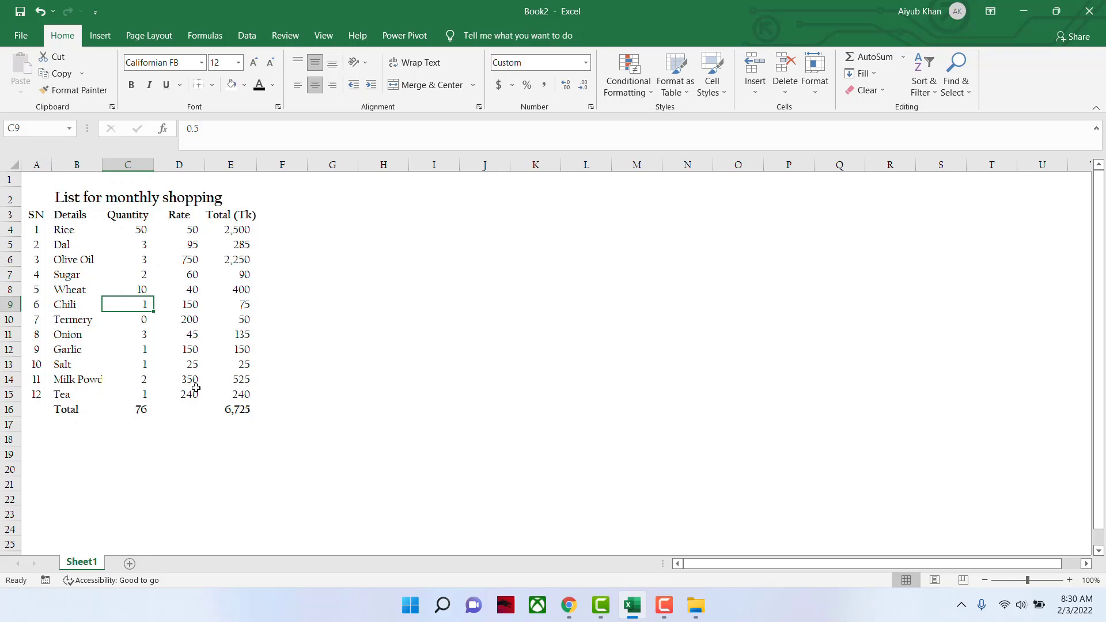
pyautogui.press('Down')
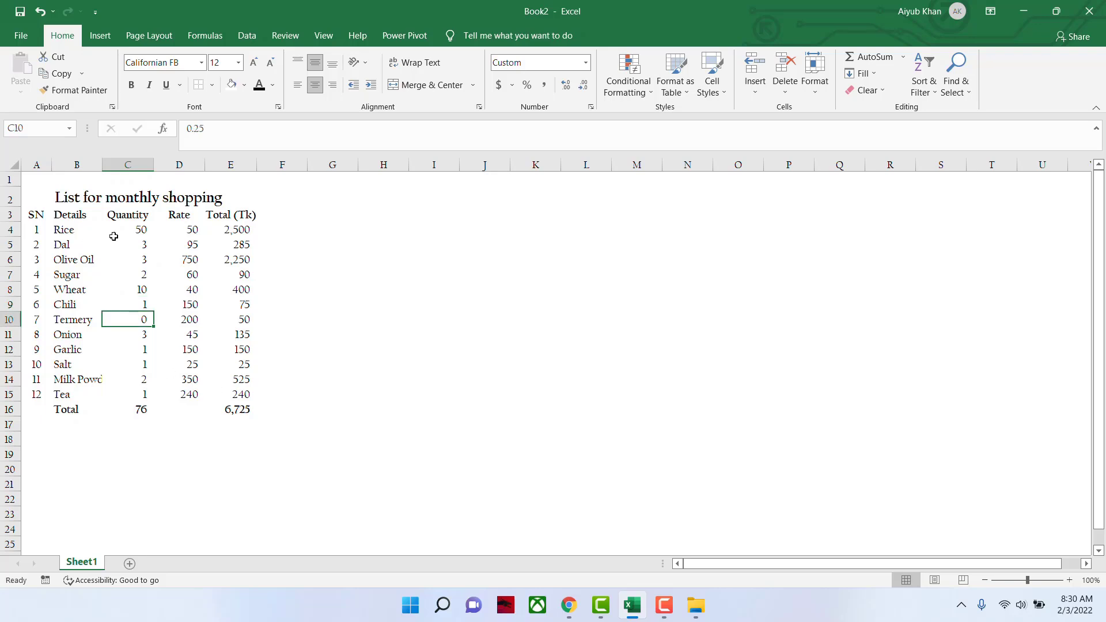
# Step: Show the Quantity values in C4:C16, including the total, with two decimal places
pyautogui.moveTo(127, 229); pyautogui.dragTo(128, 408)
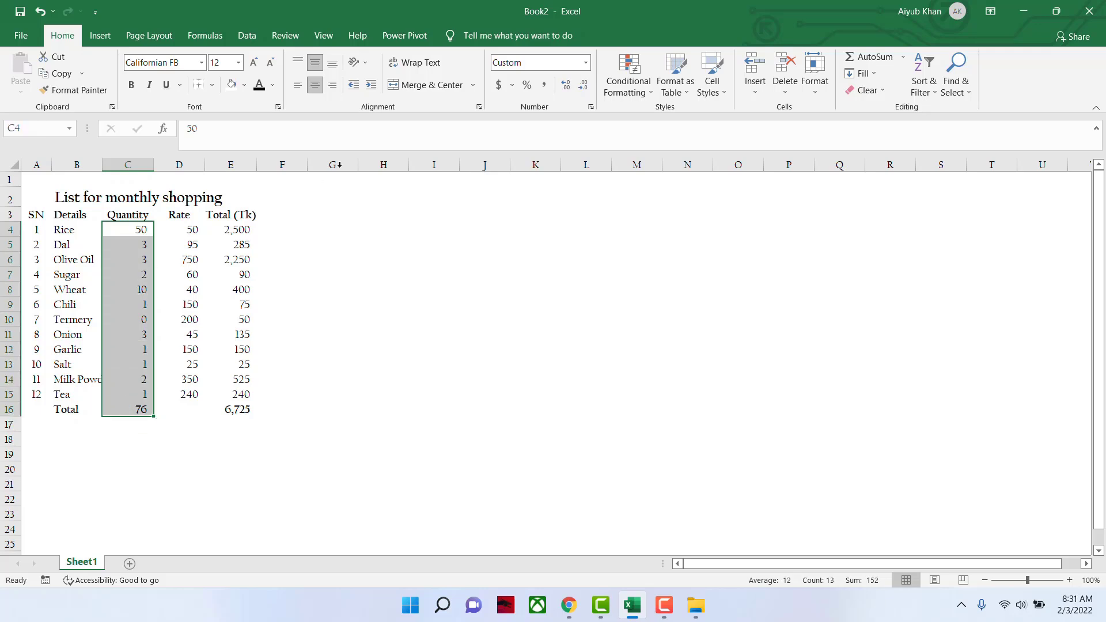
pyautogui.click(565, 85)
pyautogui.click(566, 85)
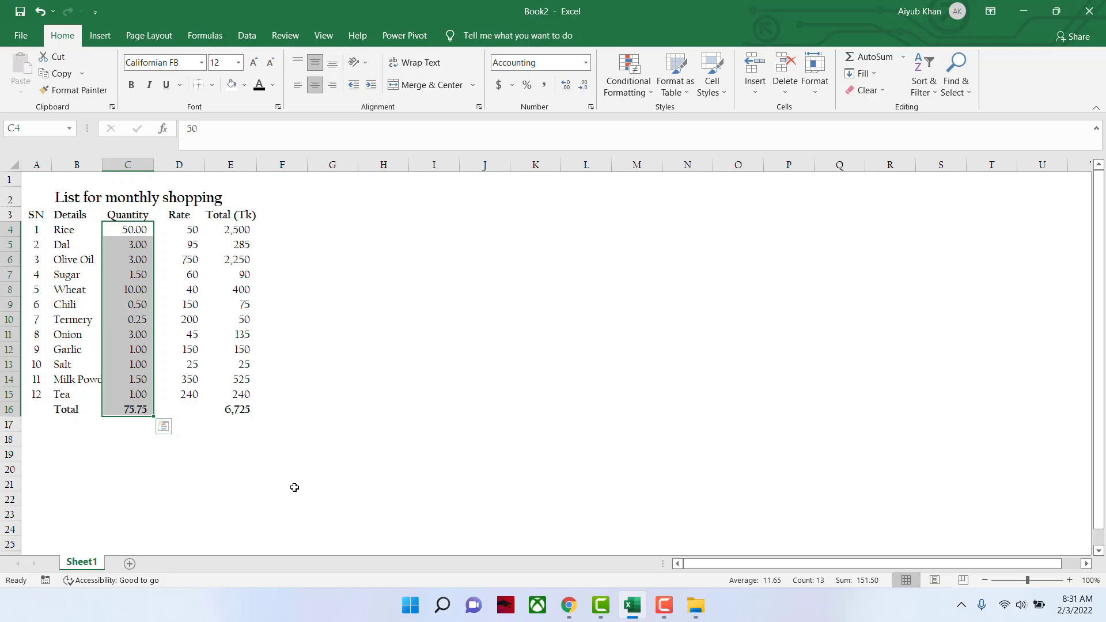
pyautogui.click(222, 468)
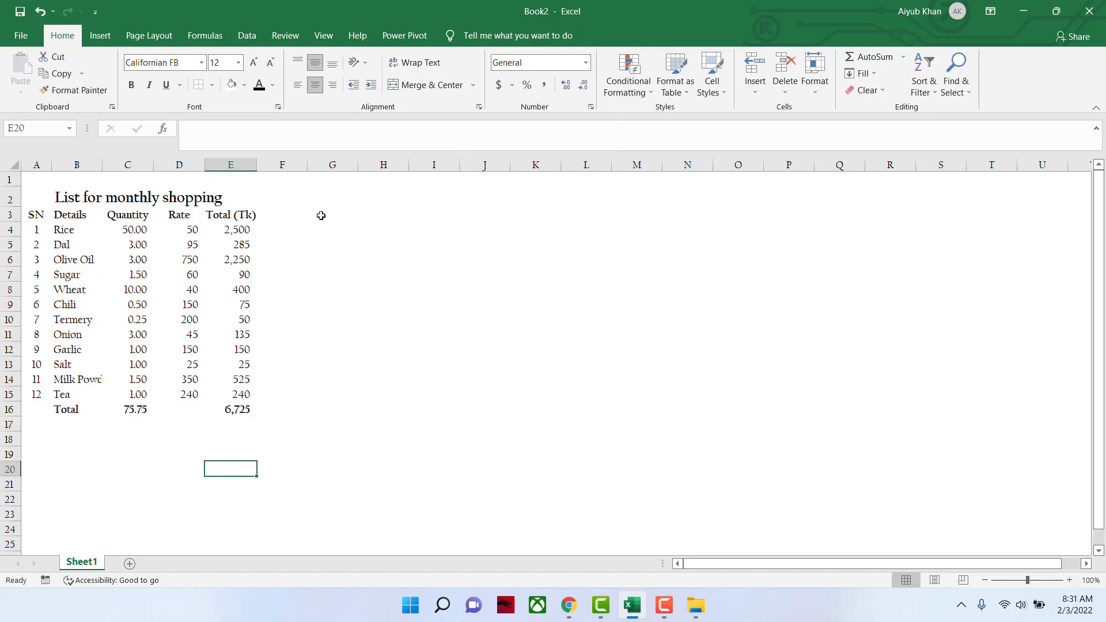
# Step: Format the Quantity values, including their total, as Number with 2 decimal places and the 1000 separator
pyautogui.moveTo(138, 230); pyautogui.dragTo(131, 418)
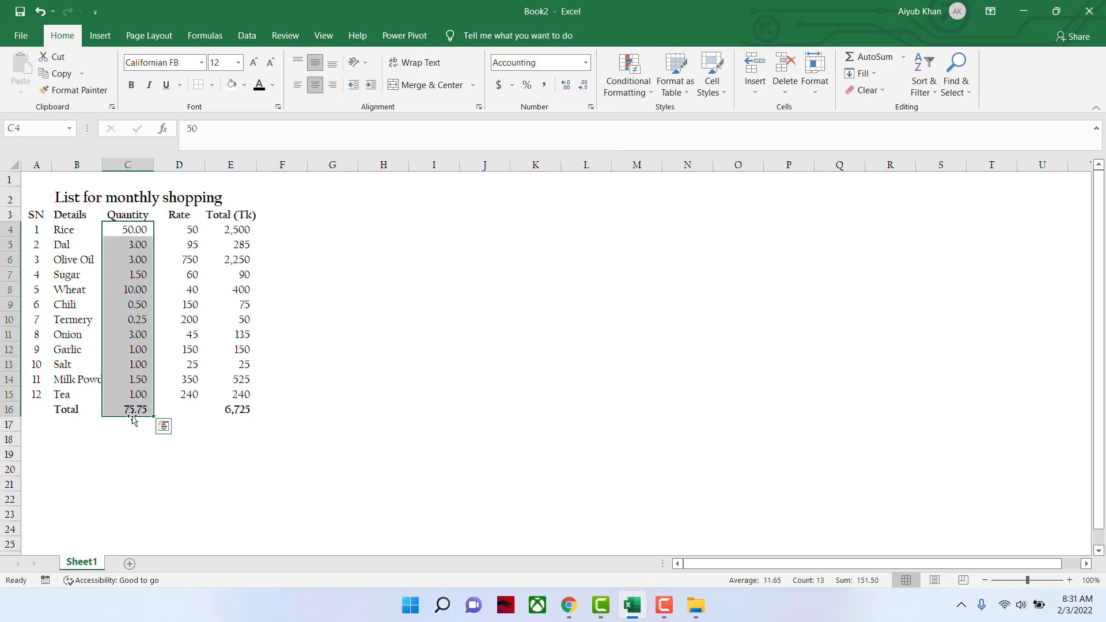
pyautogui.click(587, 62)
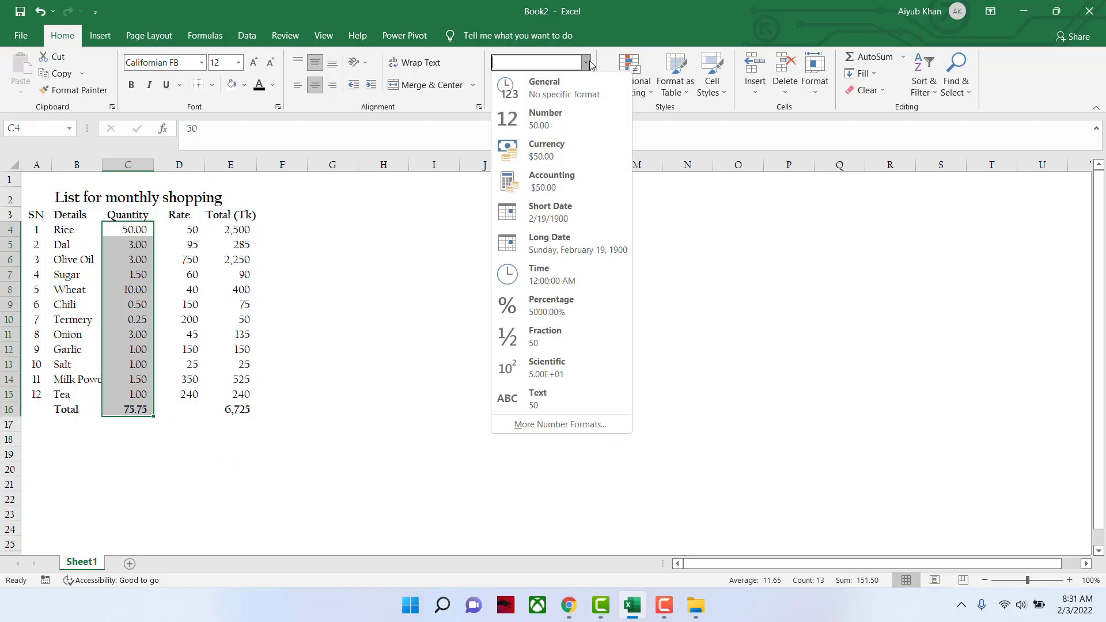
pyautogui.click(545, 118)
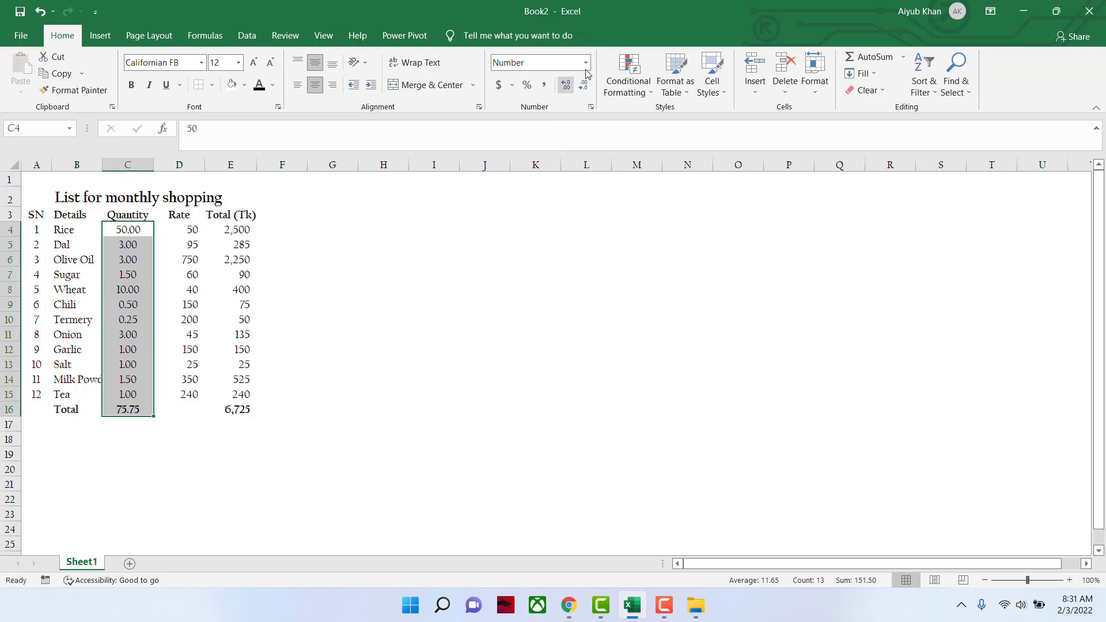
pyautogui.click(591, 107)
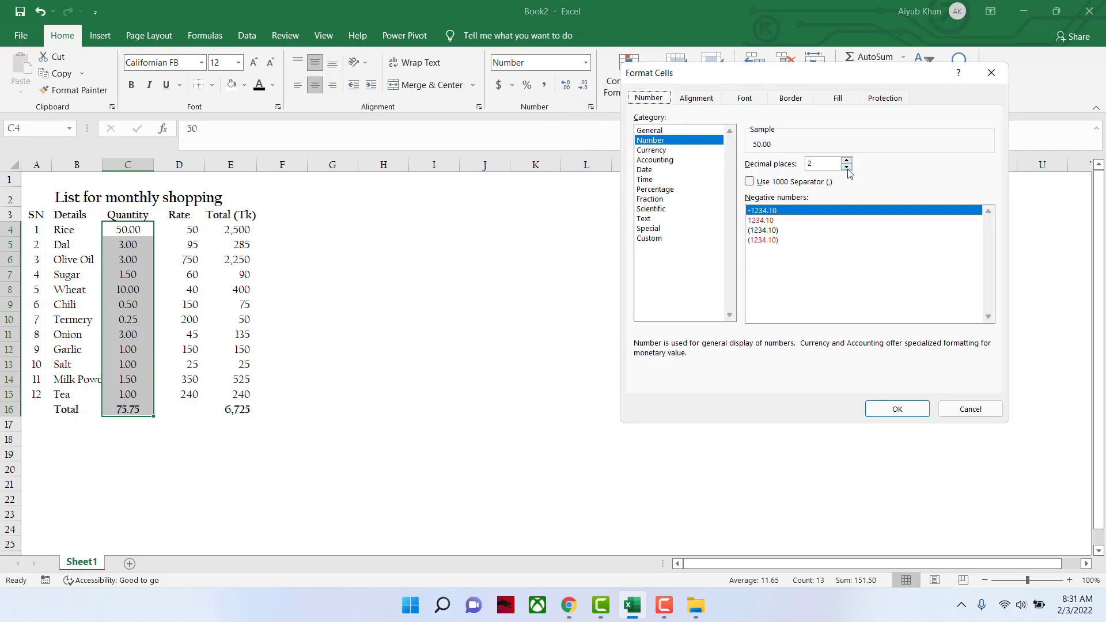
pyautogui.click(749, 182)
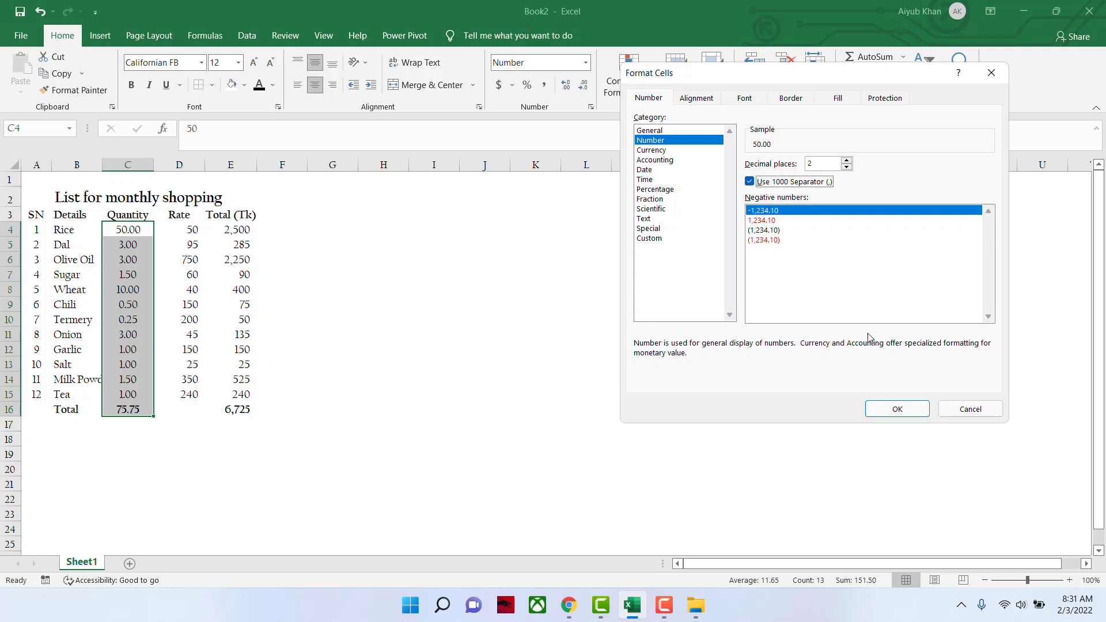
pyautogui.click(897, 409)
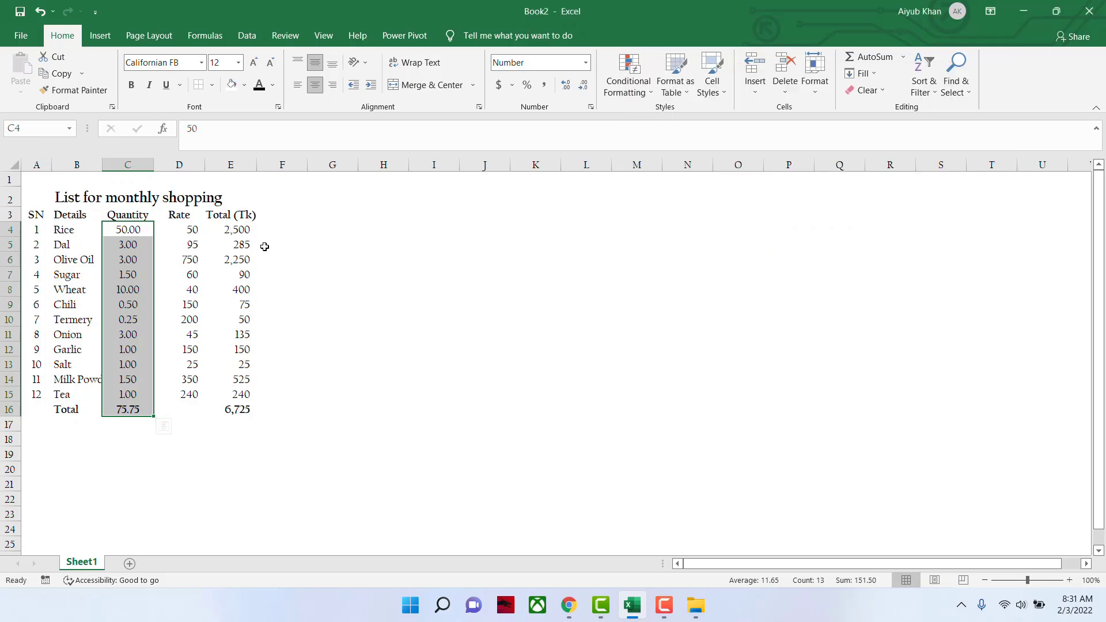
# Step: Format the Total (Tk) values in E4:E16 as Number with 1 decimal place, 1000 separator and black parenthesised negatives, and right-align them
pyautogui.moveTo(236, 230); pyautogui.dragTo(222, 411)
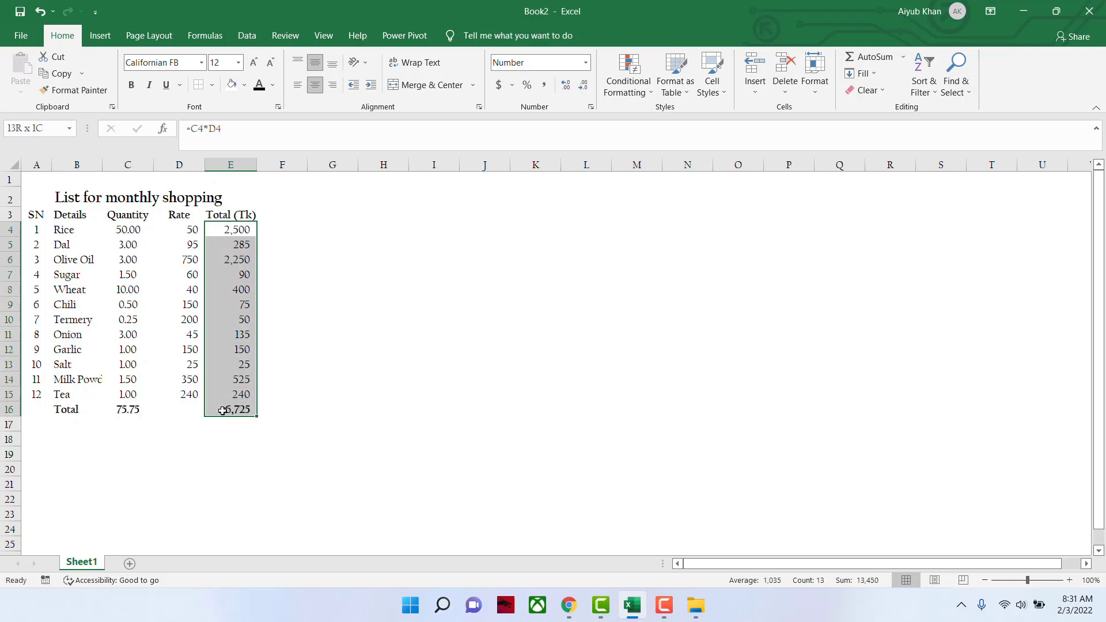
pyautogui.click(585, 63)
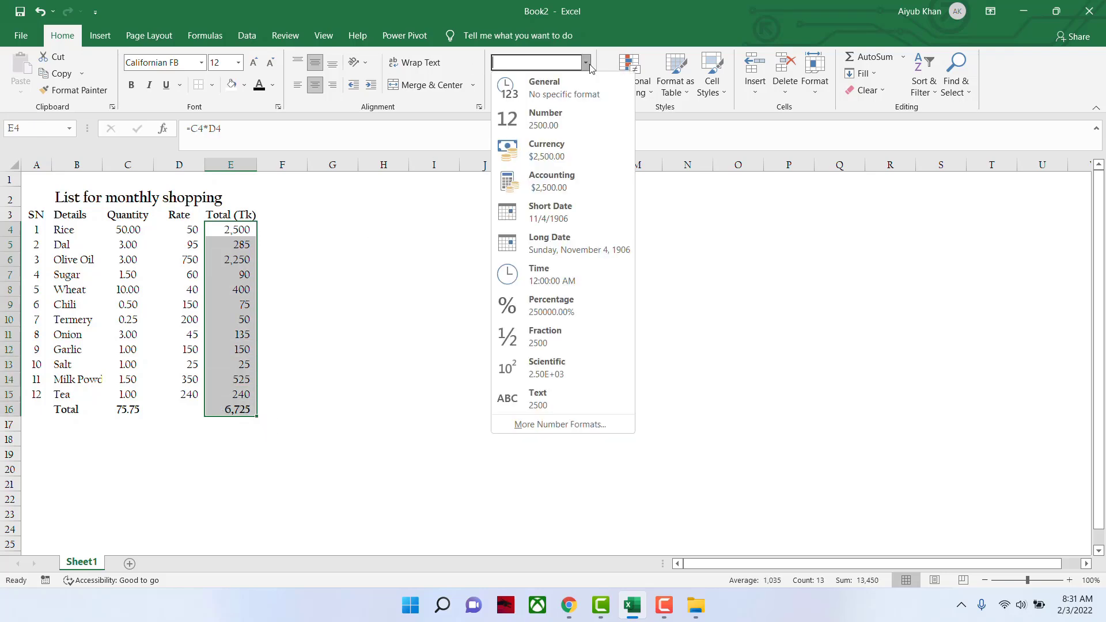
pyautogui.click(552, 122)
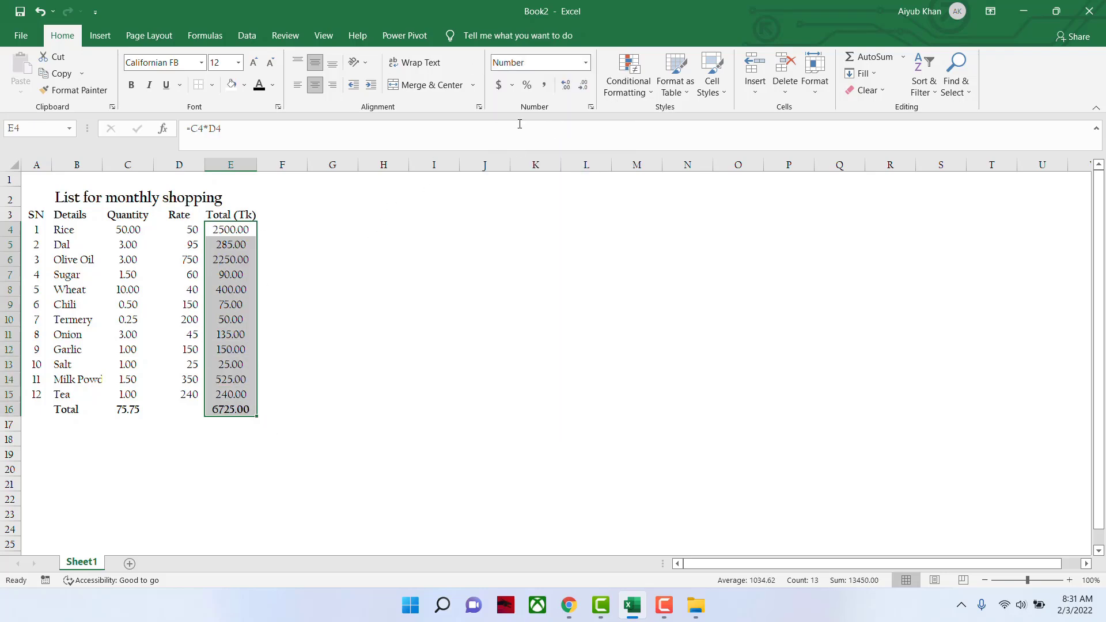
pyautogui.click(591, 108)
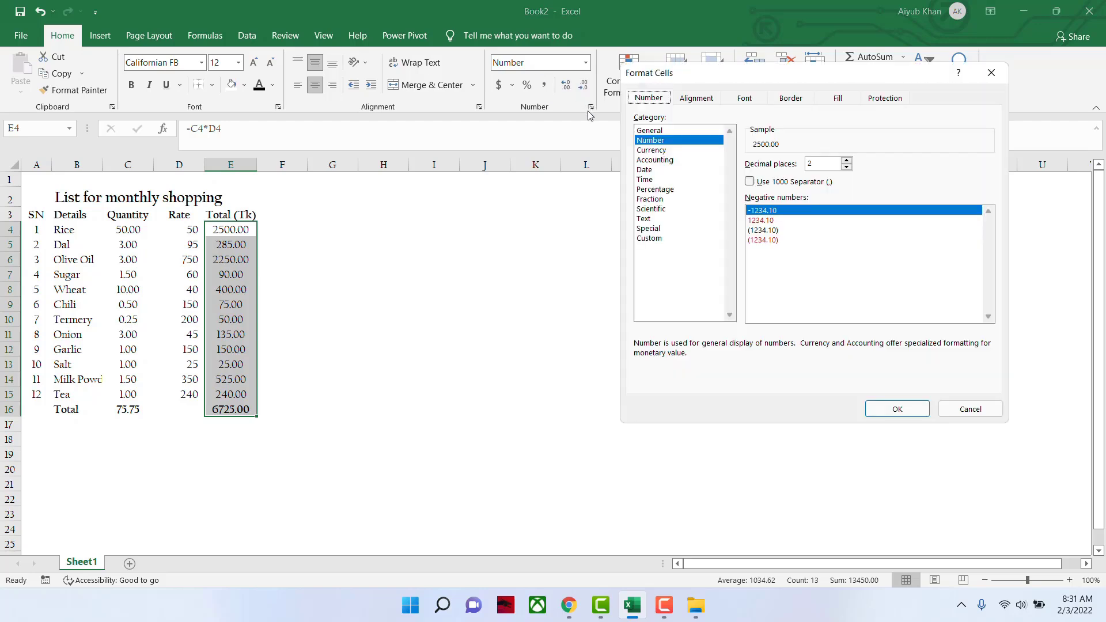
pyautogui.click(761, 231)
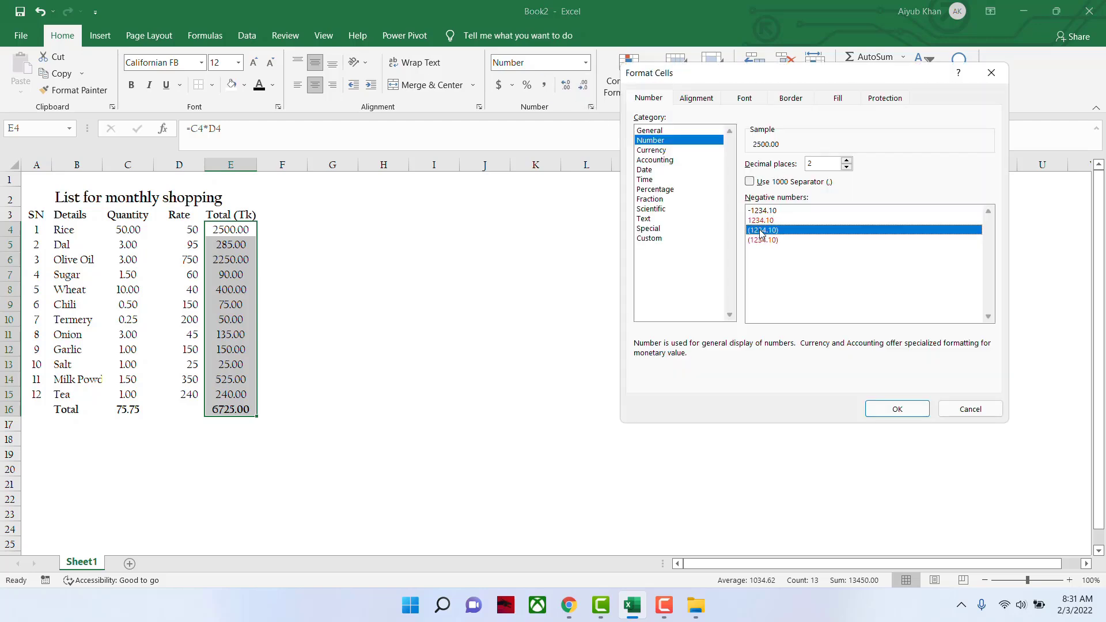
pyautogui.click(781, 183)
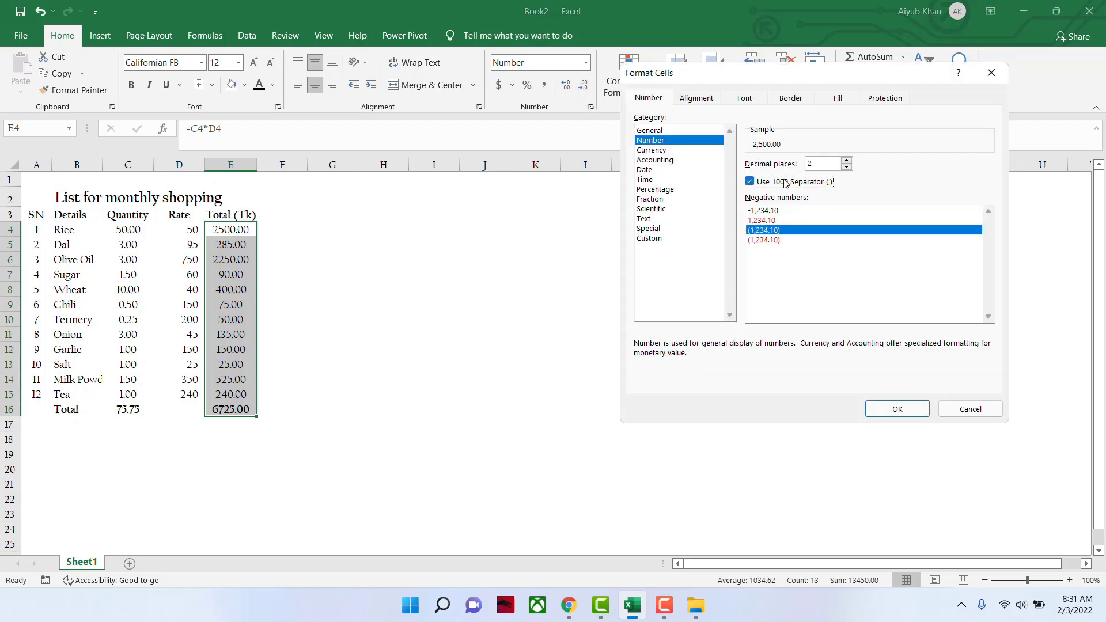
pyautogui.click(846, 167)
pyautogui.click(899, 410)
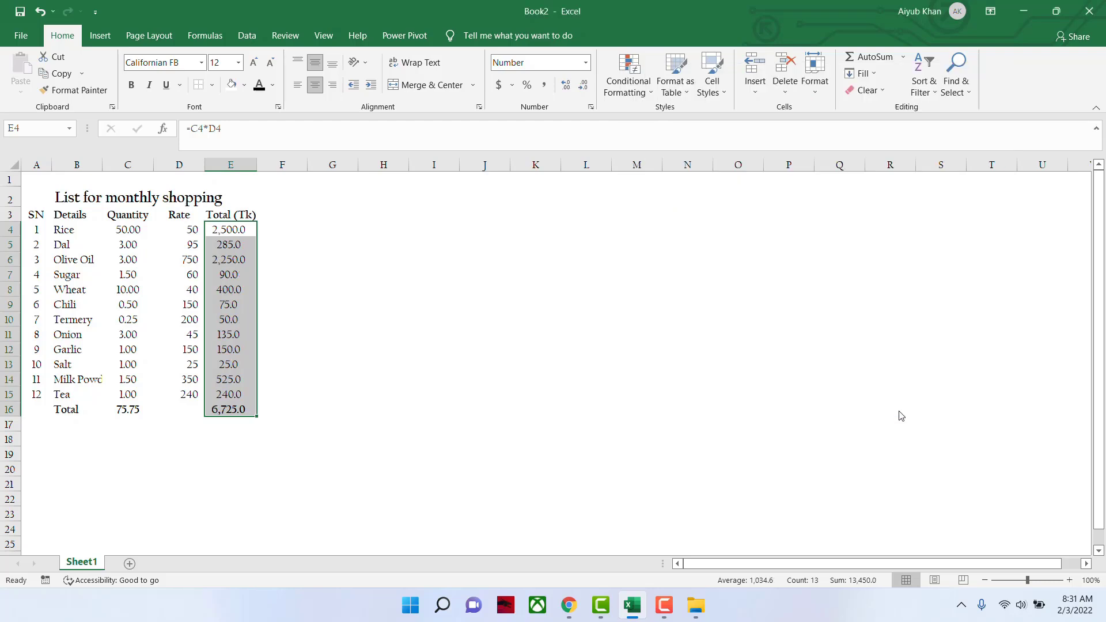
pyautogui.click(334, 87)
pyautogui.click(323, 318)
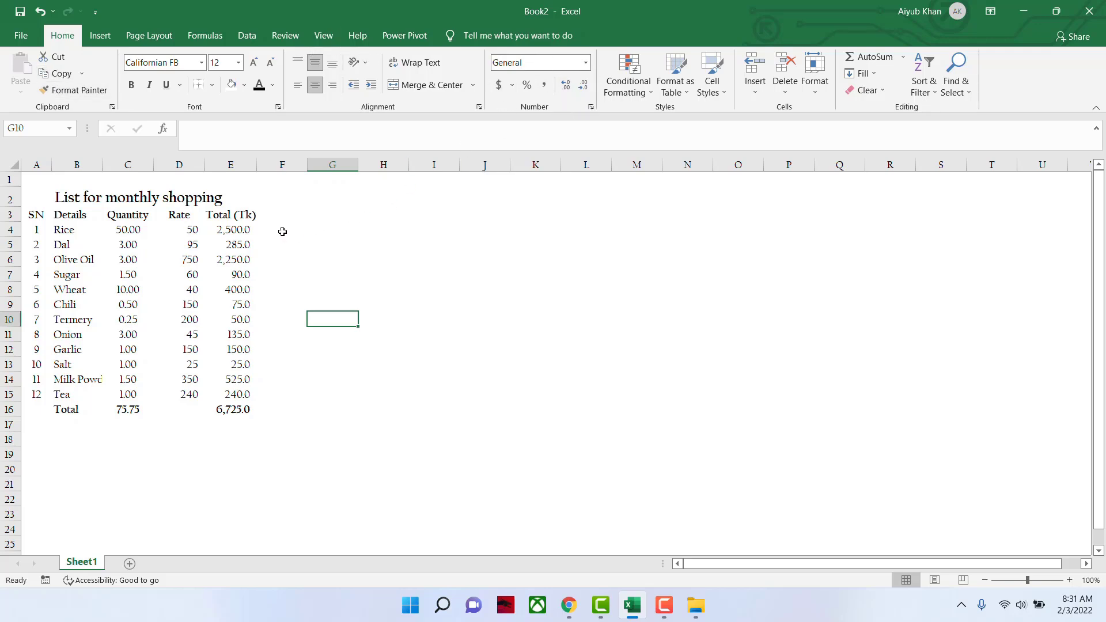
# Step: Add the column header "% of Total" in cell F3
pyautogui.click(276, 216)
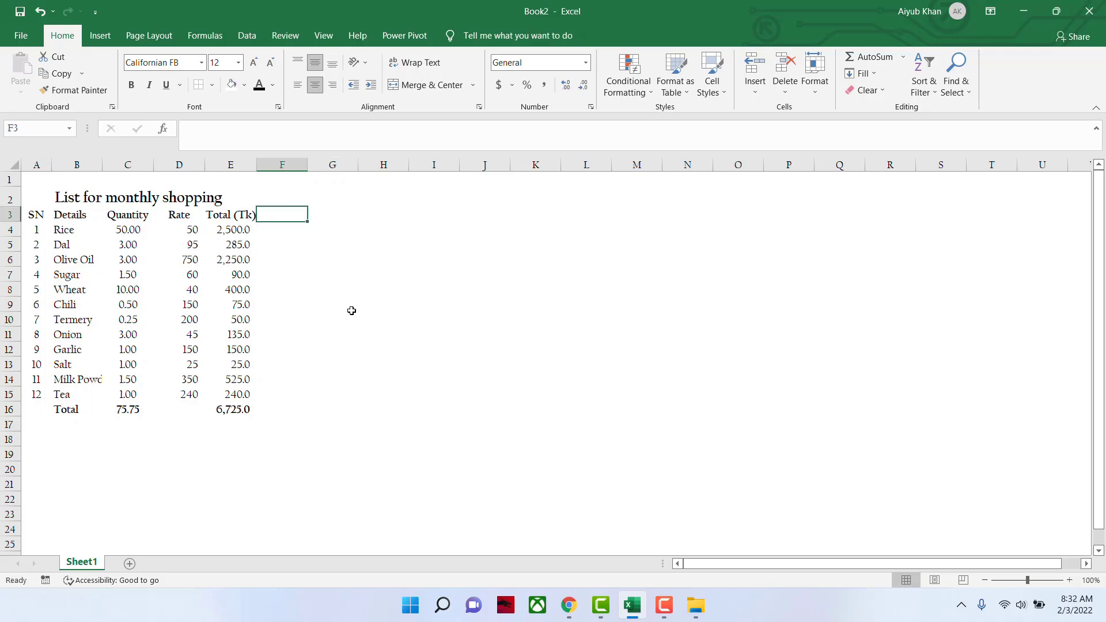
pyautogui.write('% of T')
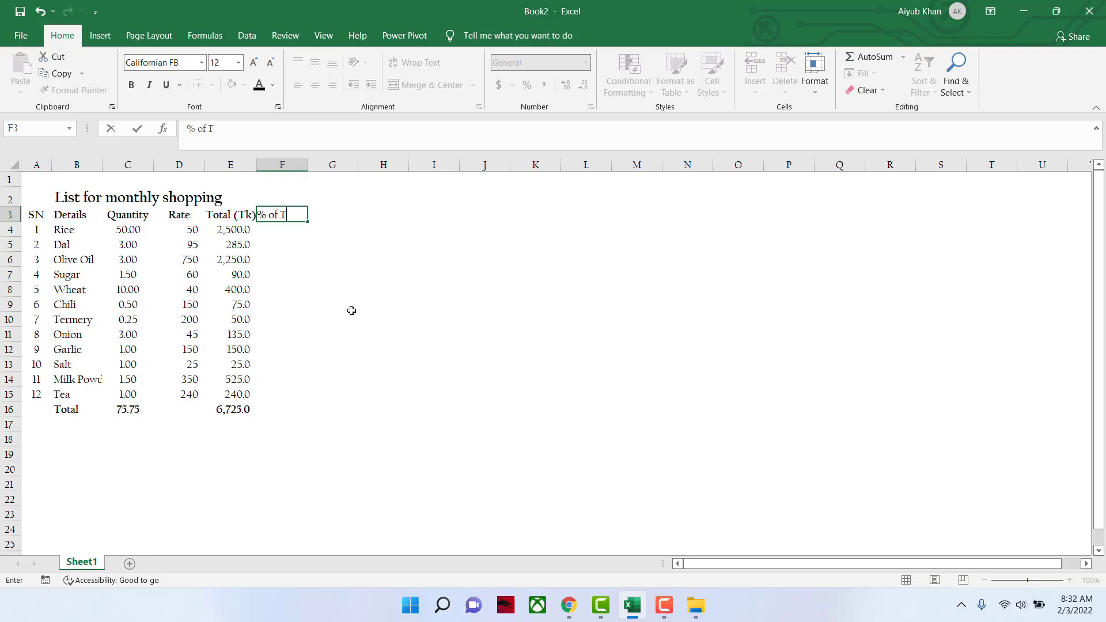
pyautogui.write('otal')
pyautogui.press('Return')
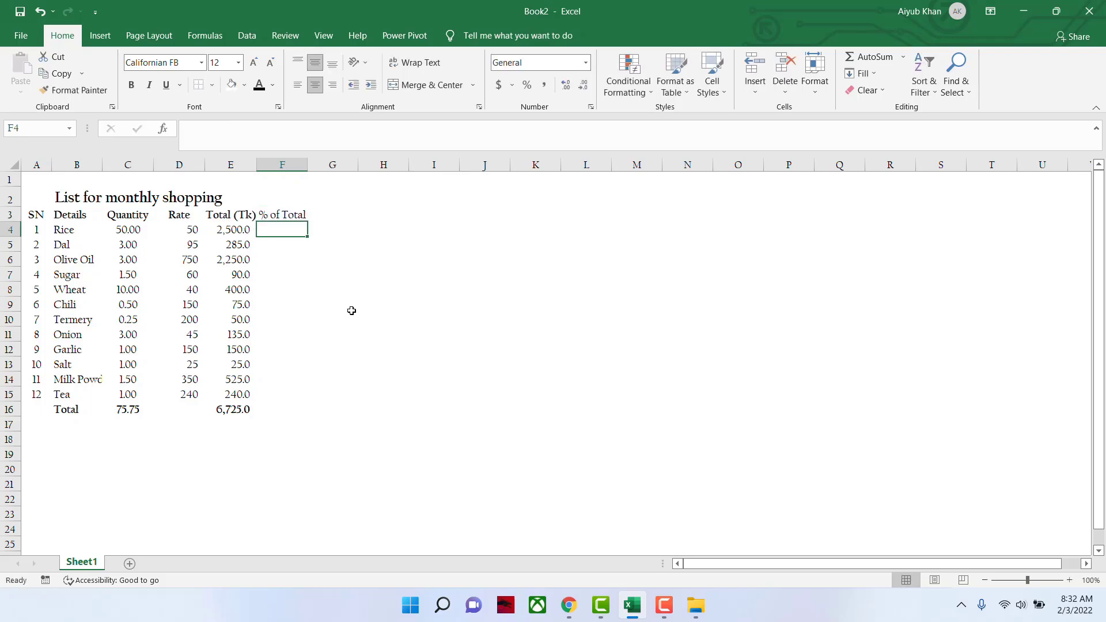
# Step: Fill F4:F16 with the formula =E4/$E$16 to compute each item's share of the total
pyautogui.hotkey('shift', 'Down')
pyautogui.hotkey('shift', 'Down')
pyautogui.hotkey('shift', 'Down')
pyautogui.hotkey('shift', 'Down')
pyautogui.hotkey('shift', 'Down')
pyautogui.hotkey('shift', 'Down')
pyautogui.hotkey('shift', 'Down')
pyautogui.hotkey('shift', 'Down')
pyautogui.hotkey('shift', 'Down')
pyautogui.hotkey('shift', 'Down')
pyautogui.hotkey('shift', 'Down')
pyautogui.hotkey('shift', 'Down')
pyautogui.hotkey('shift', 'Down')
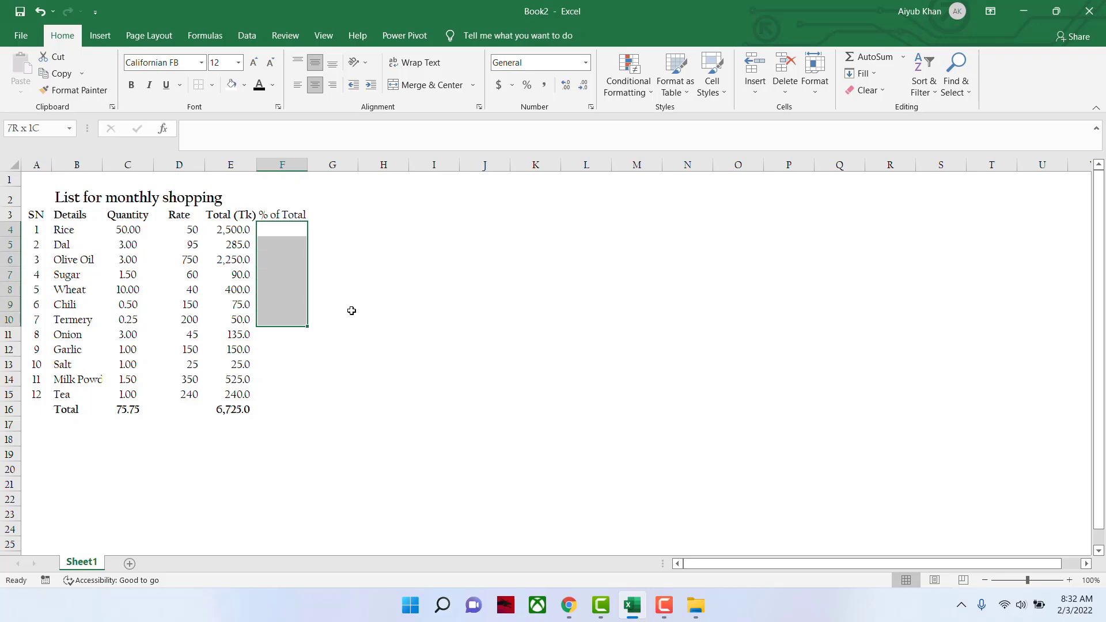
pyautogui.hotkey('shift', 'Up')
pyautogui.write('=')
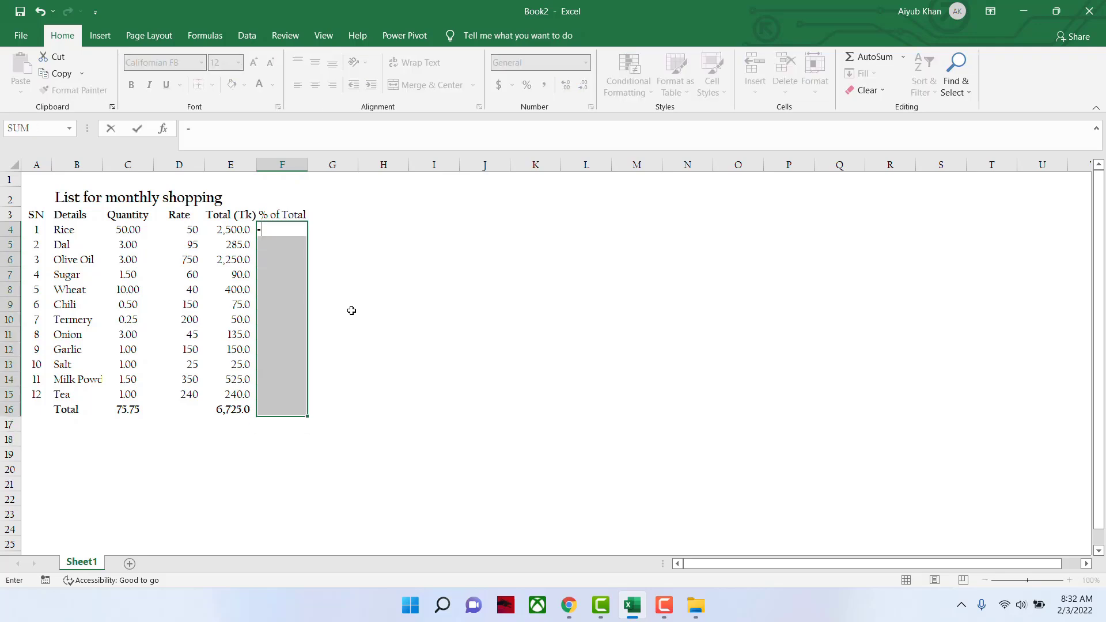
pyautogui.click(228, 231)
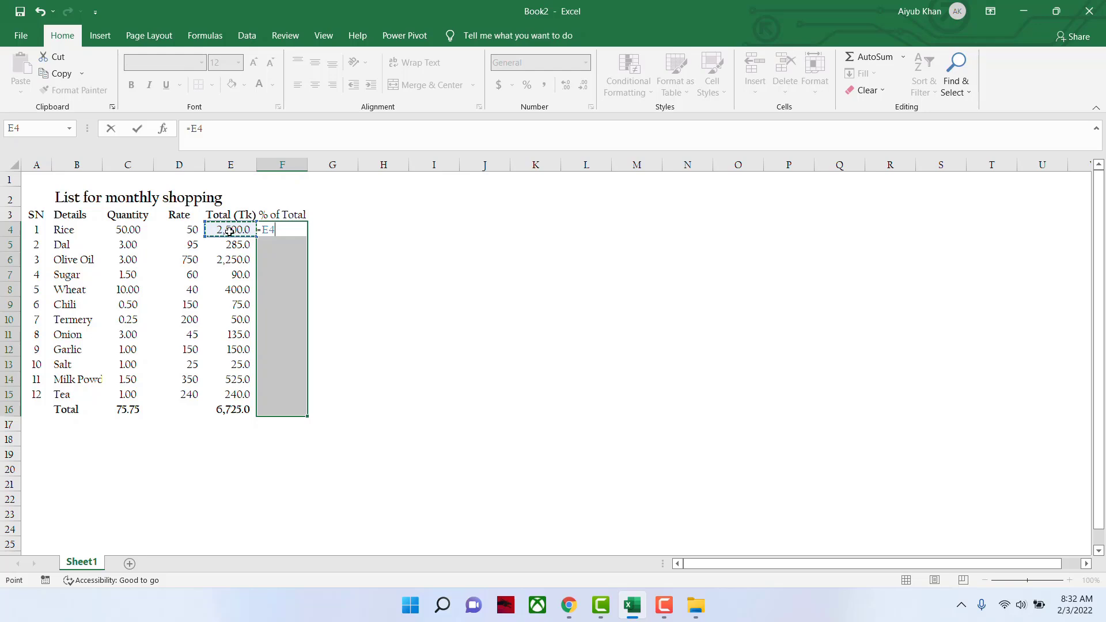
pyautogui.write('/')
pyautogui.click(249, 407)
pyautogui.press('F4')
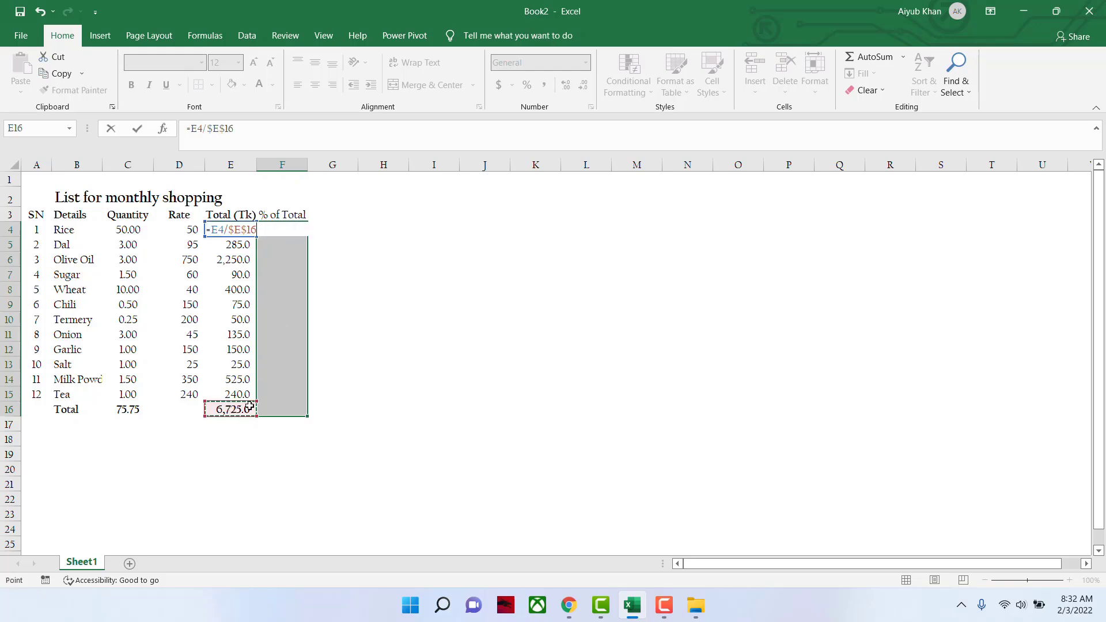
pyautogui.hotkey('ctrl', 'Return')
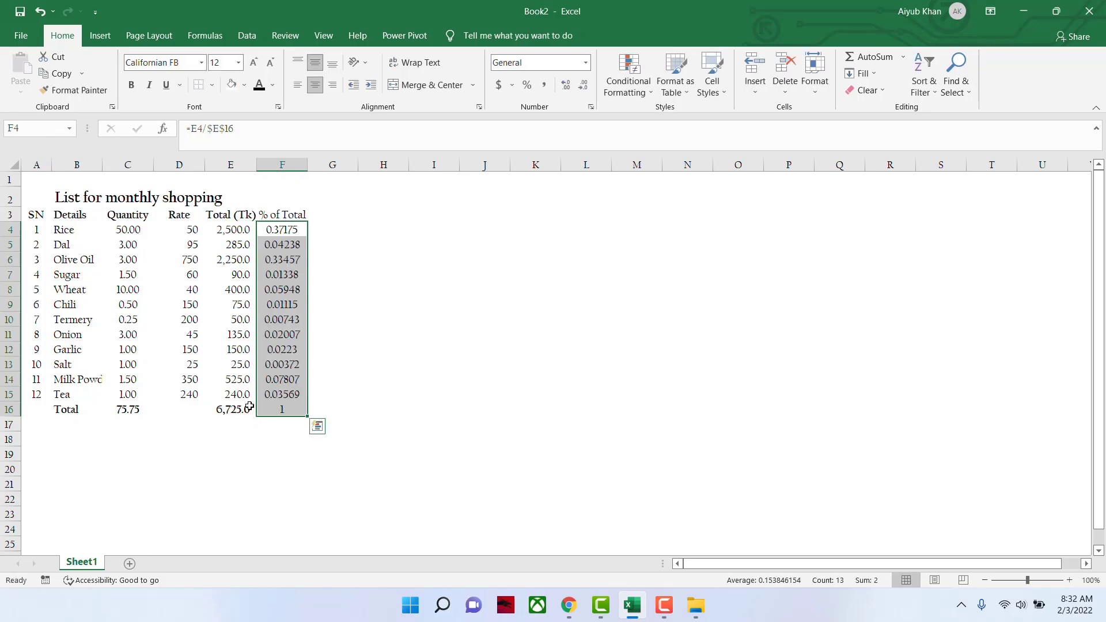
# Step: Apply the percentage format to the % of Total values in F4:F16 and right-align them
pyautogui.click(526, 84)
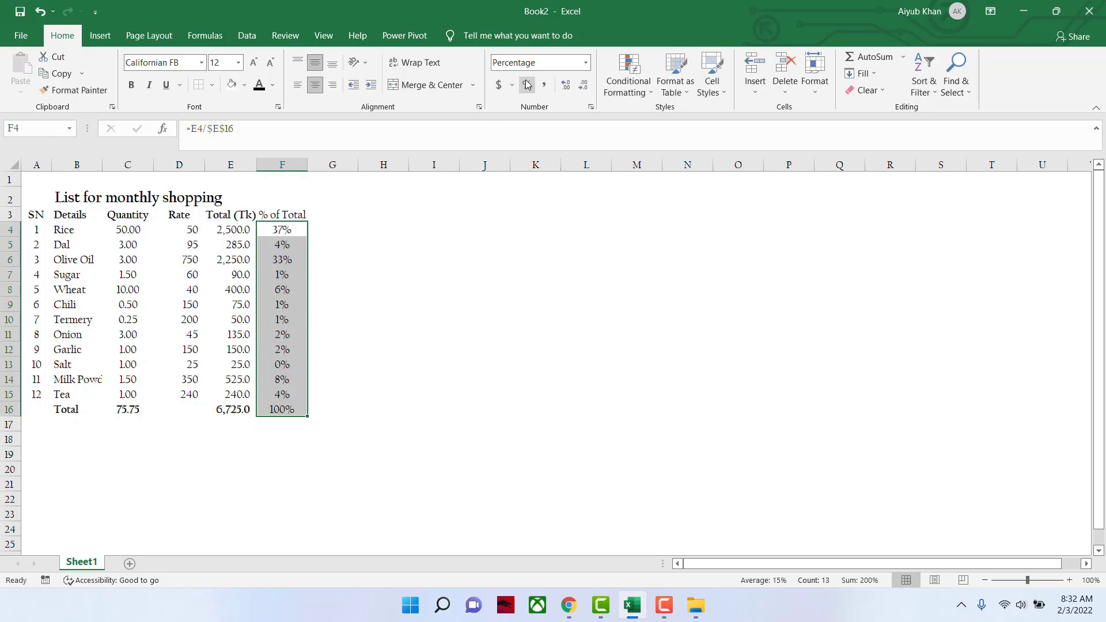
pyautogui.click(466, 377)
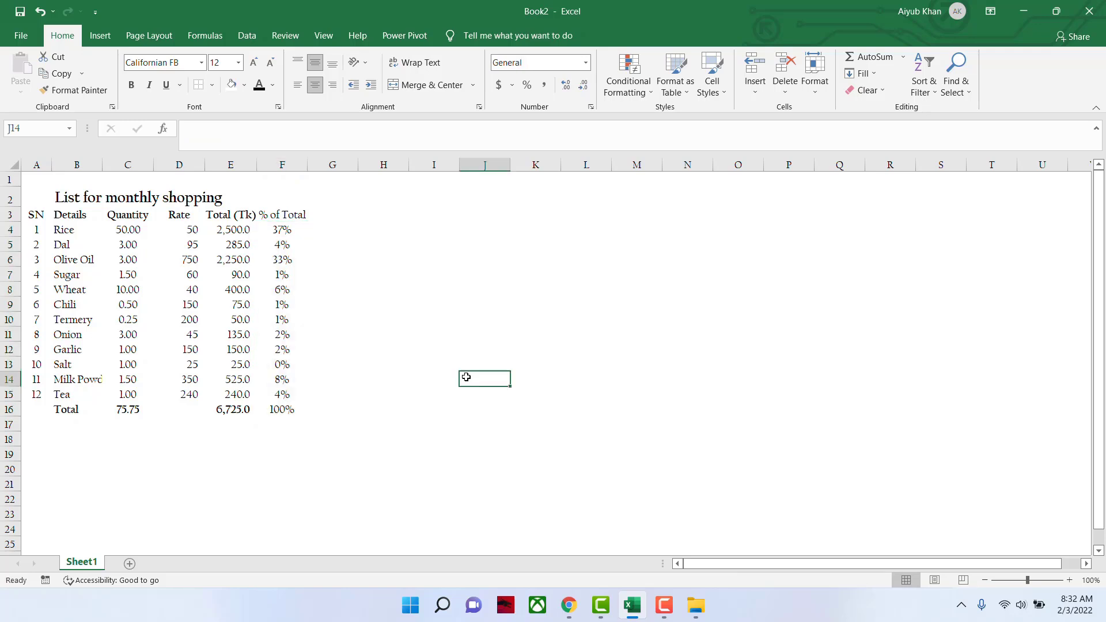
pyautogui.moveTo(283, 229); pyautogui.dragTo(282, 409)
pyautogui.click(332, 85)
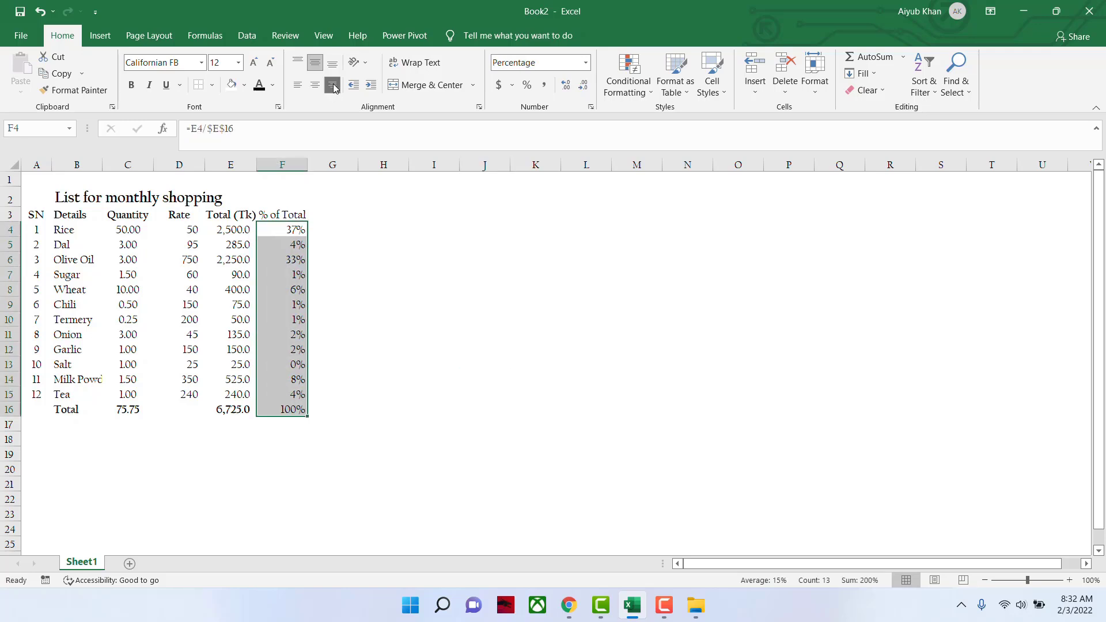
pyautogui.click(371, 264)
# Step: Auto-fit the width of column F and make its "% of Total" header bold
pyautogui.doubleClick(308, 166)
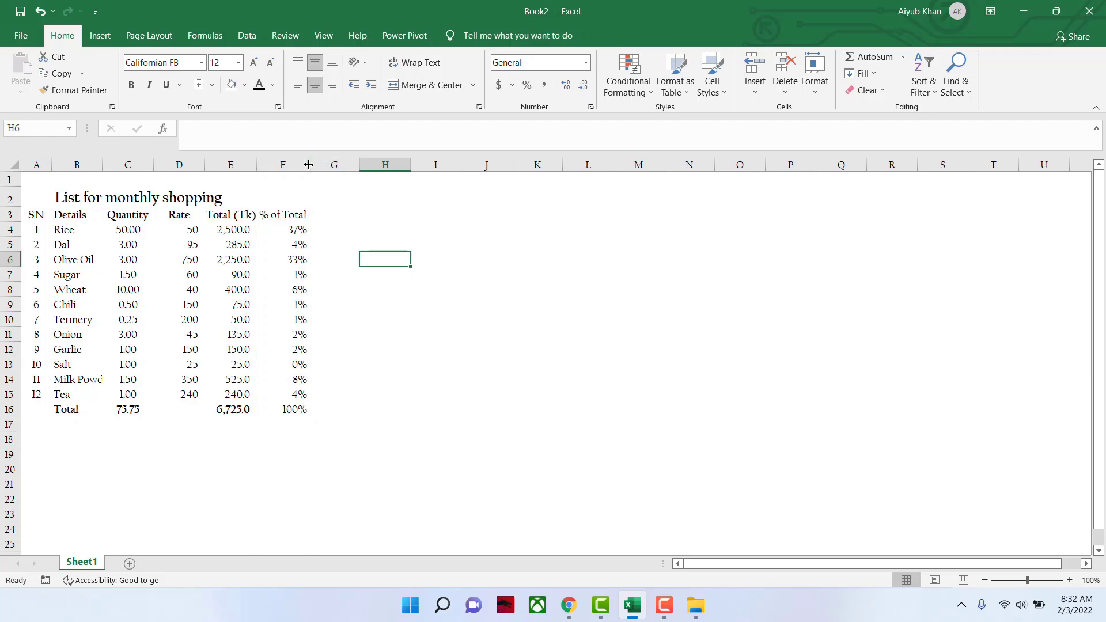
pyautogui.click(292, 214)
pyautogui.click(131, 85)
pyautogui.click(420, 330)
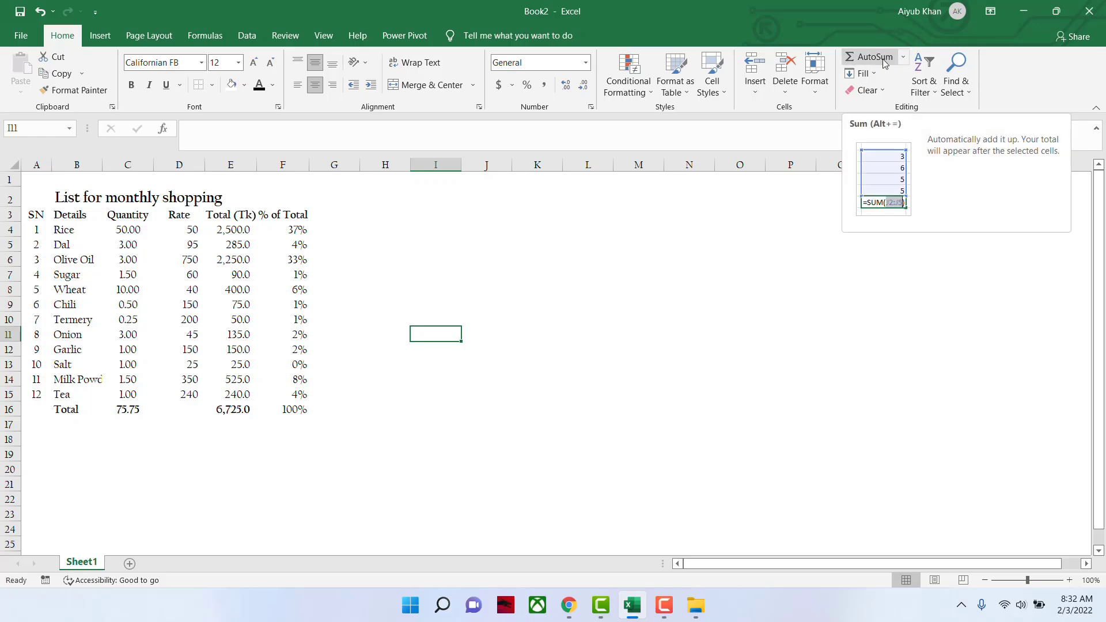
# Step: Examine the formulas in the Total row for quantity, amount and percentage, and review the available sort options
pyautogui.click(134, 409)
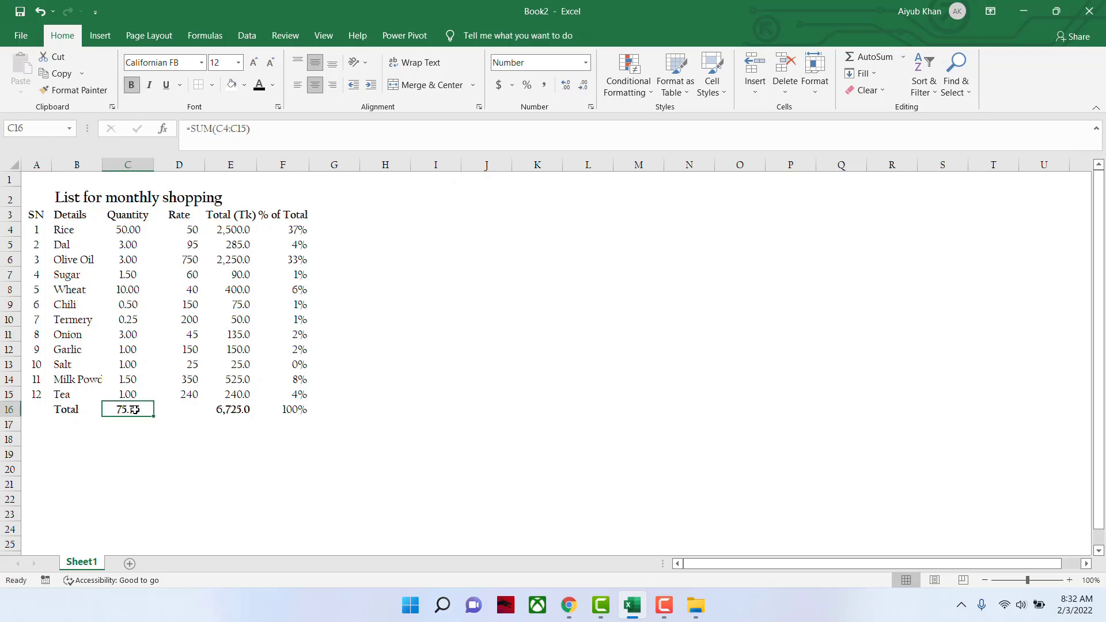
pyautogui.click(213, 407)
pyautogui.click(291, 410)
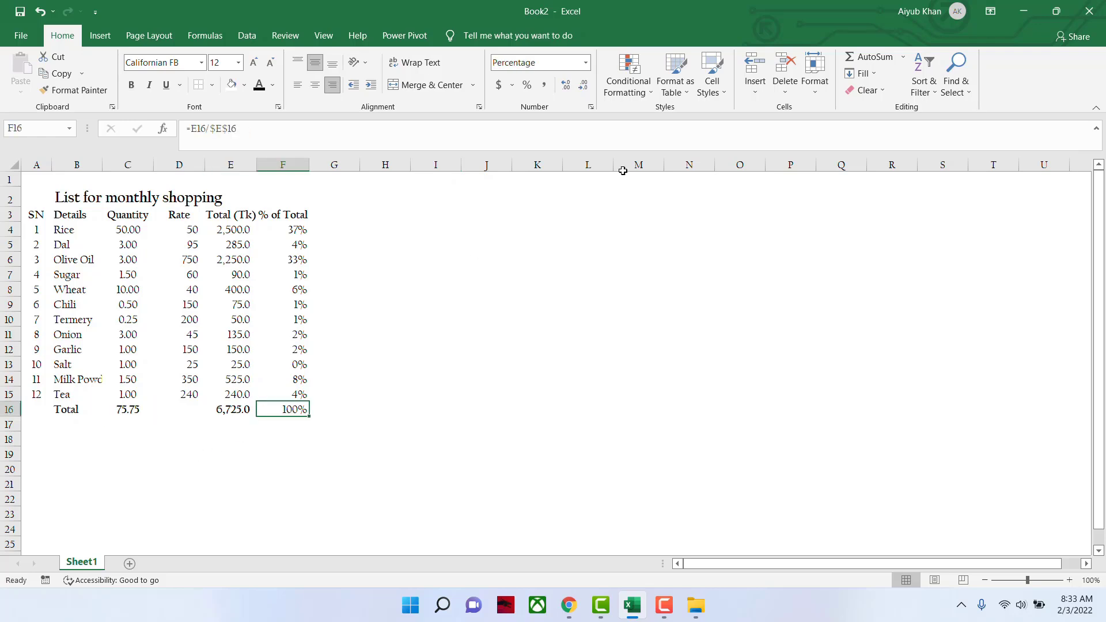
pyautogui.click(933, 87)
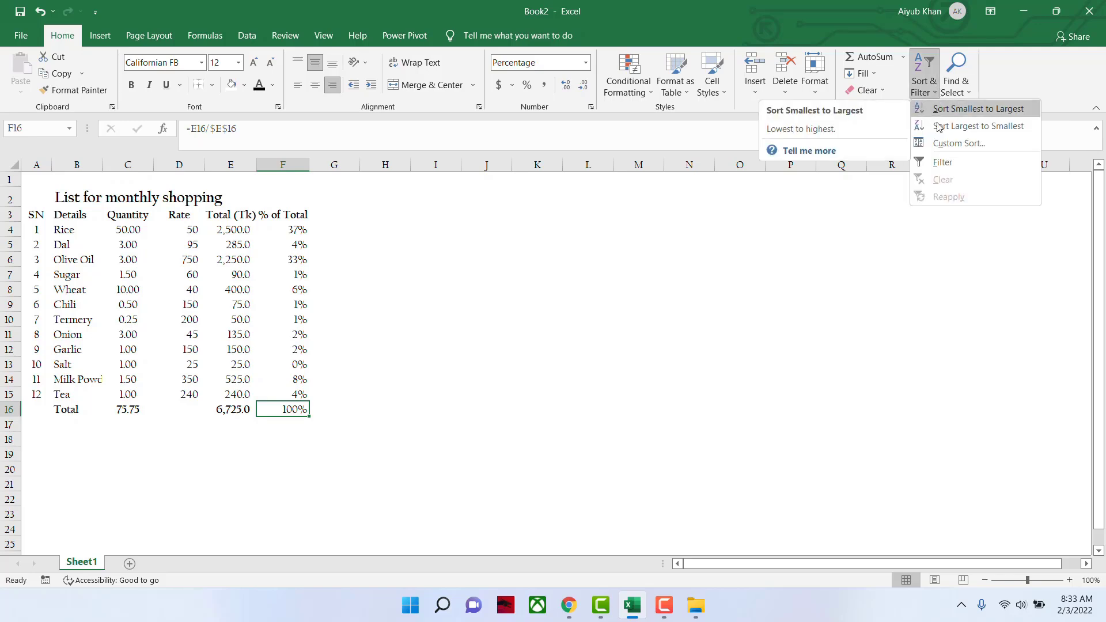
pyautogui.click(680, 247)
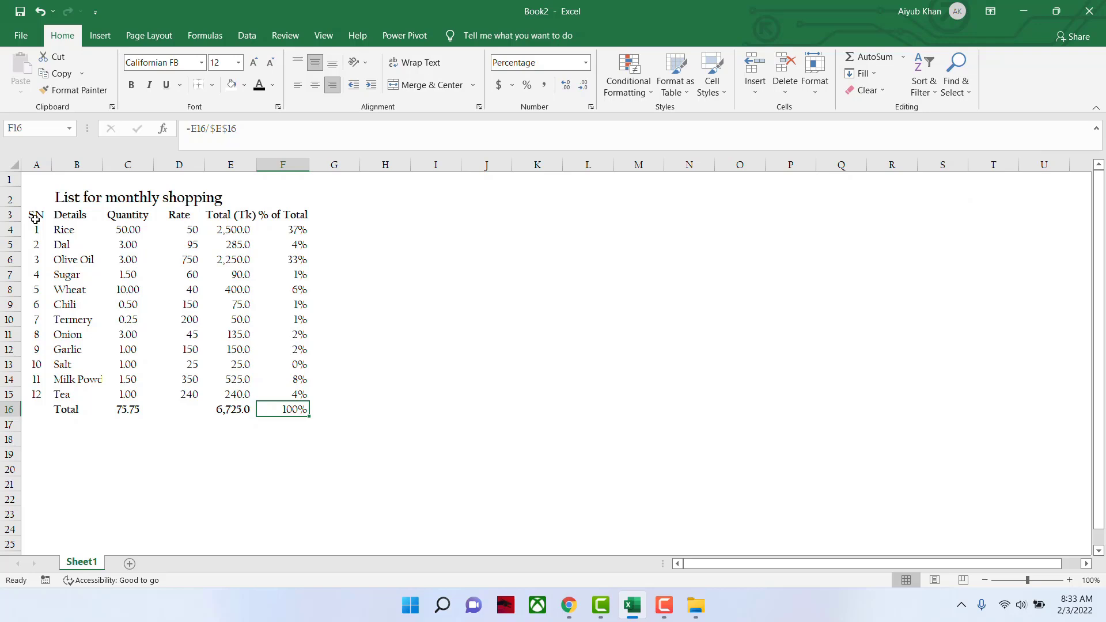
# Step: Sort the item rows B4:F15 alphabetically from A to Z by Details, leaving out the SN column and Total row
pyautogui.moveTo(36, 230); pyautogui.dragTo(294, 409)
pyautogui.moveTo(69, 231); pyautogui.dragTo(295, 410)
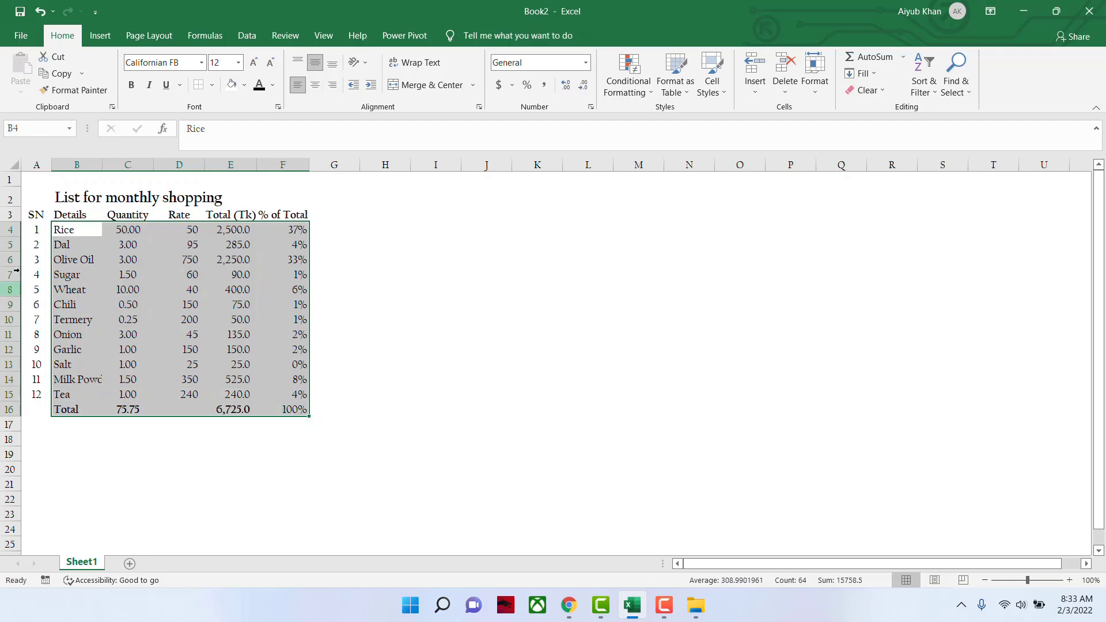
pyautogui.moveTo(79, 236); pyautogui.dragTo(284, 392)
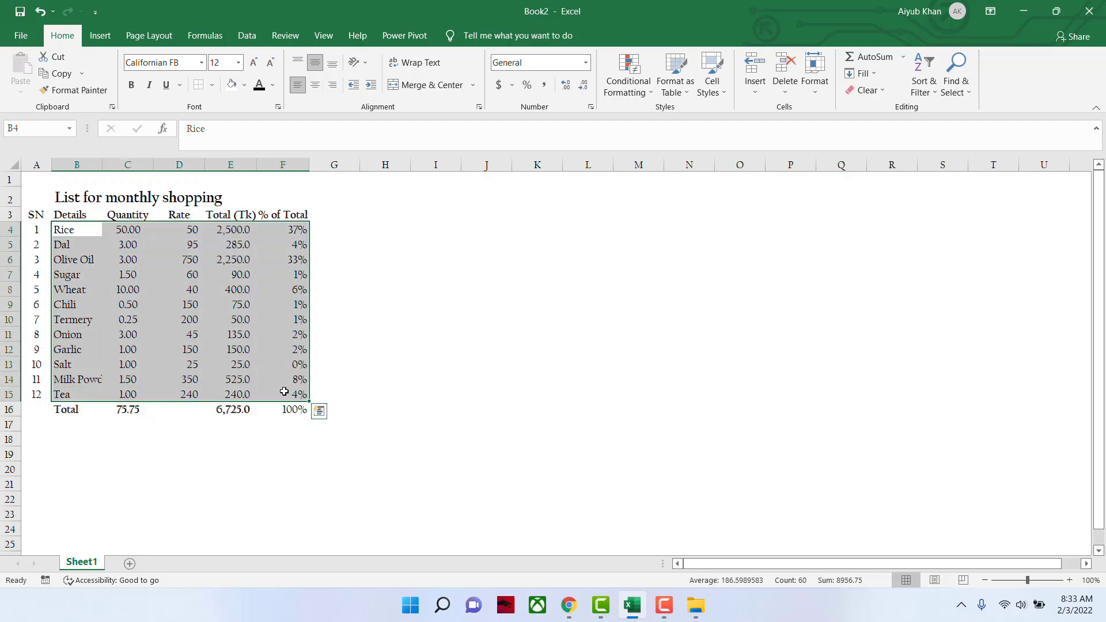
pyautogui.click(924, 81)
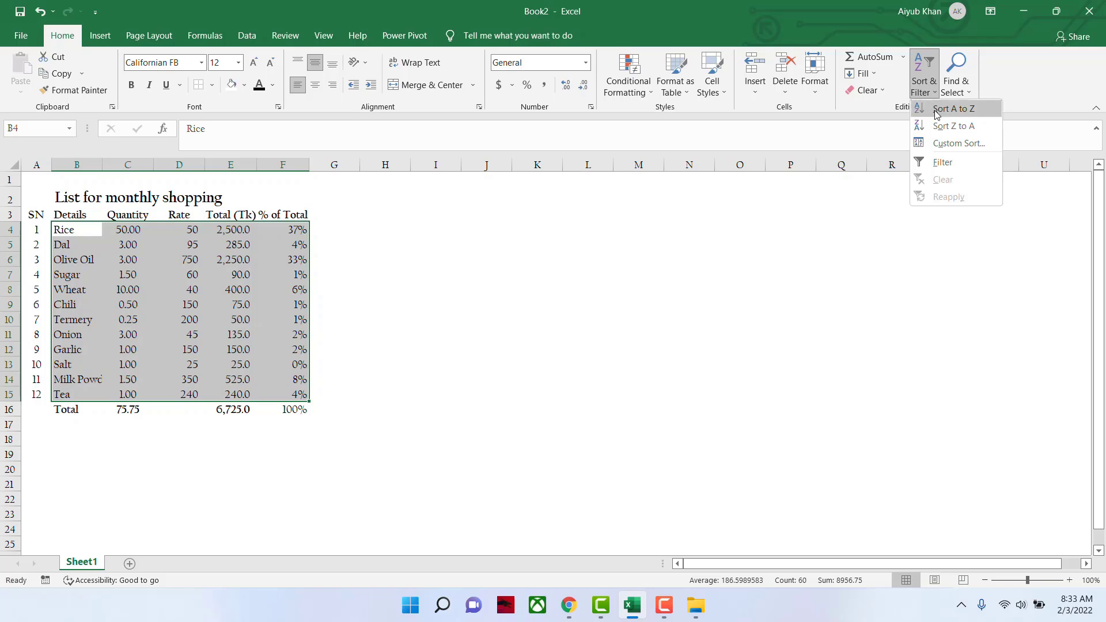
pyautogui.click(922, 114)
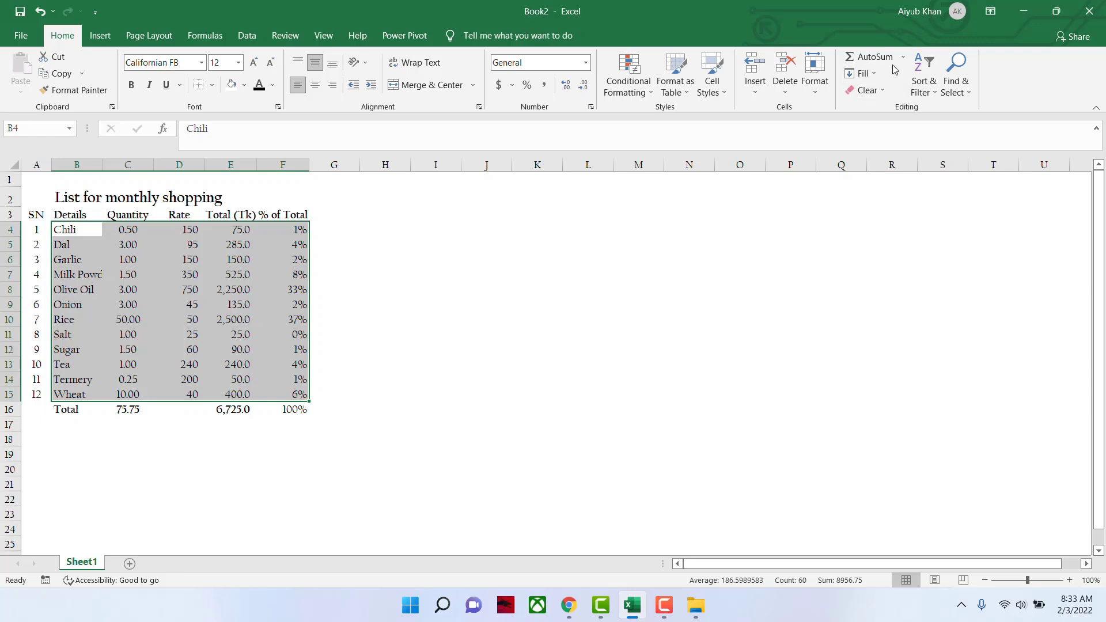
# Step: Sort the item rows B4:F15 from Z to A by Details, and restore the A to Z order
pyautogui.click(937, 95)
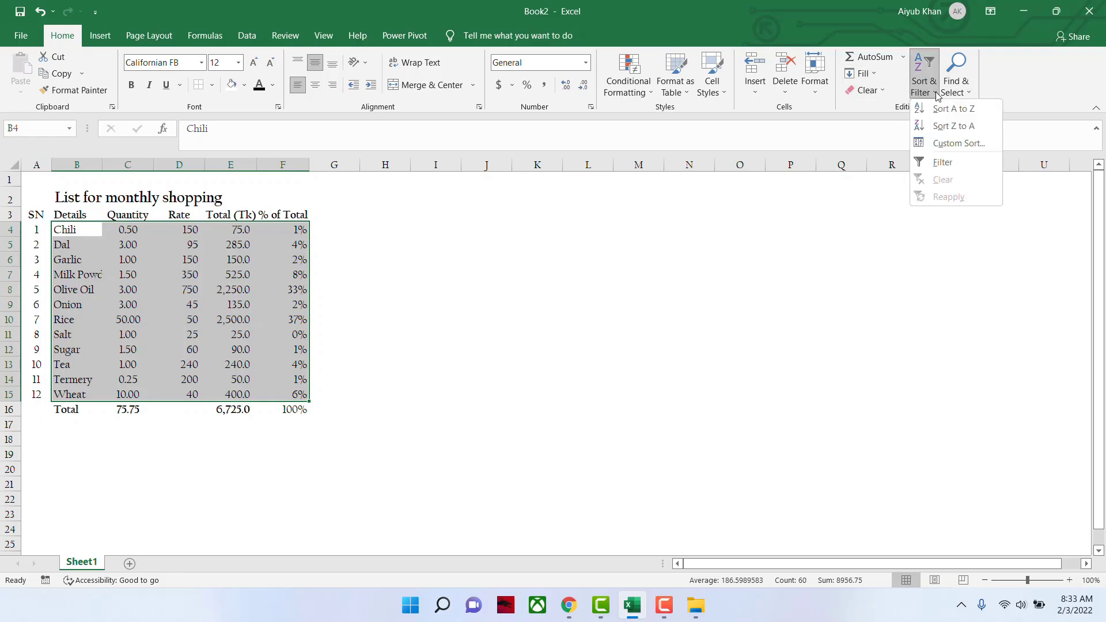
pyautogui.click(941, 128)
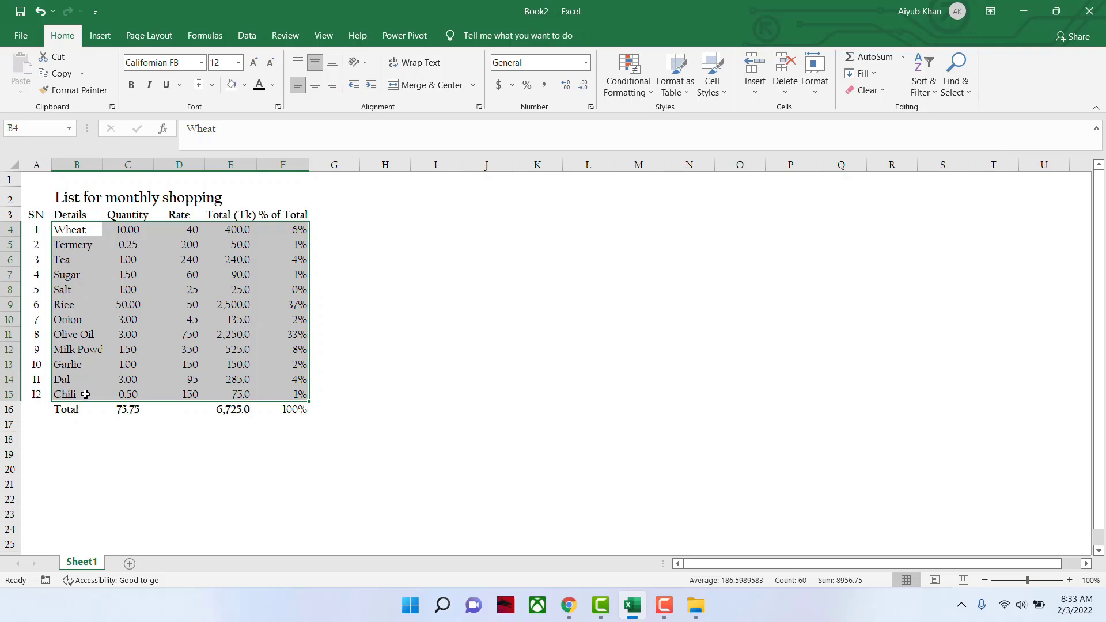
pyautogui.click(927, 92)
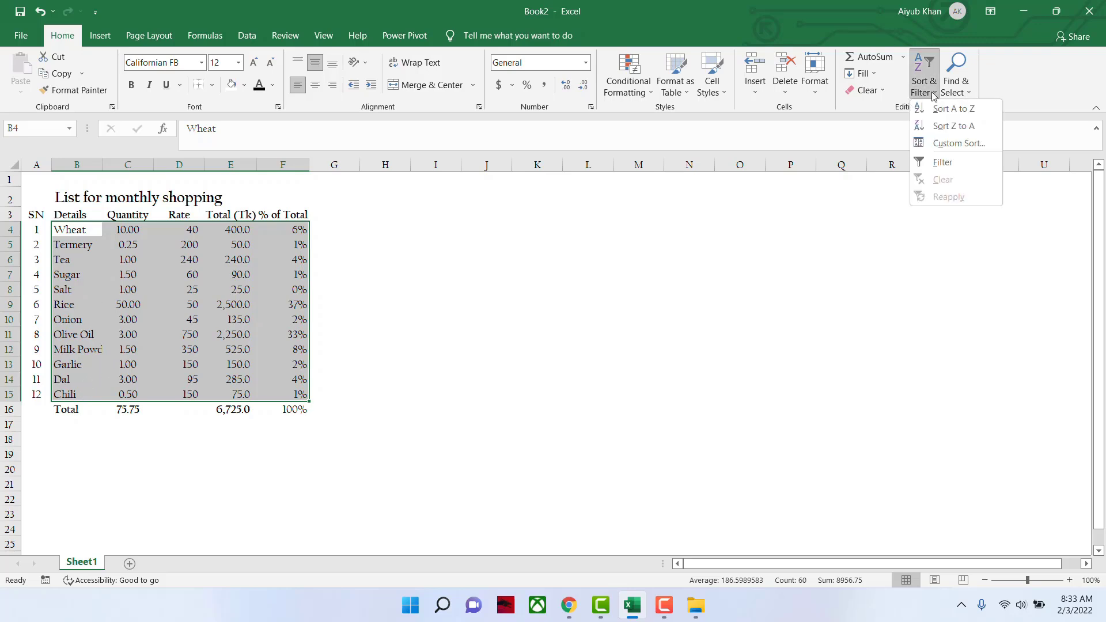
pyautogui.click(923, 111)
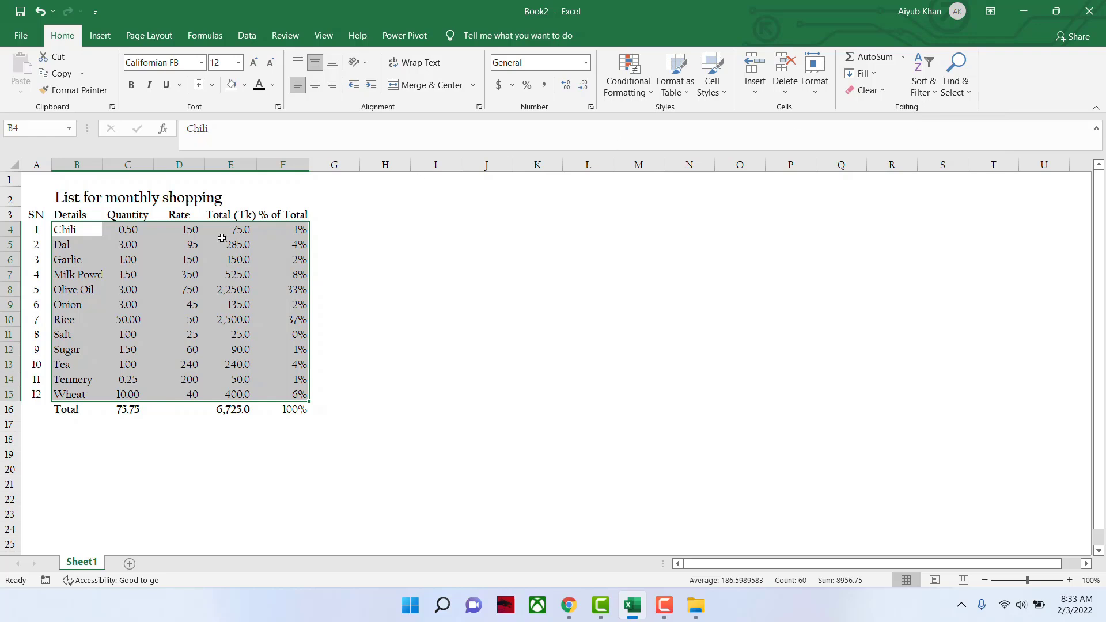
# Step: Add filters to the header cells B3:F3, from Details to % of Total
pyautogui.moveTo(81, 214); pyautogui.dragTo(303, 214)
pyautogui.click(927, 92)
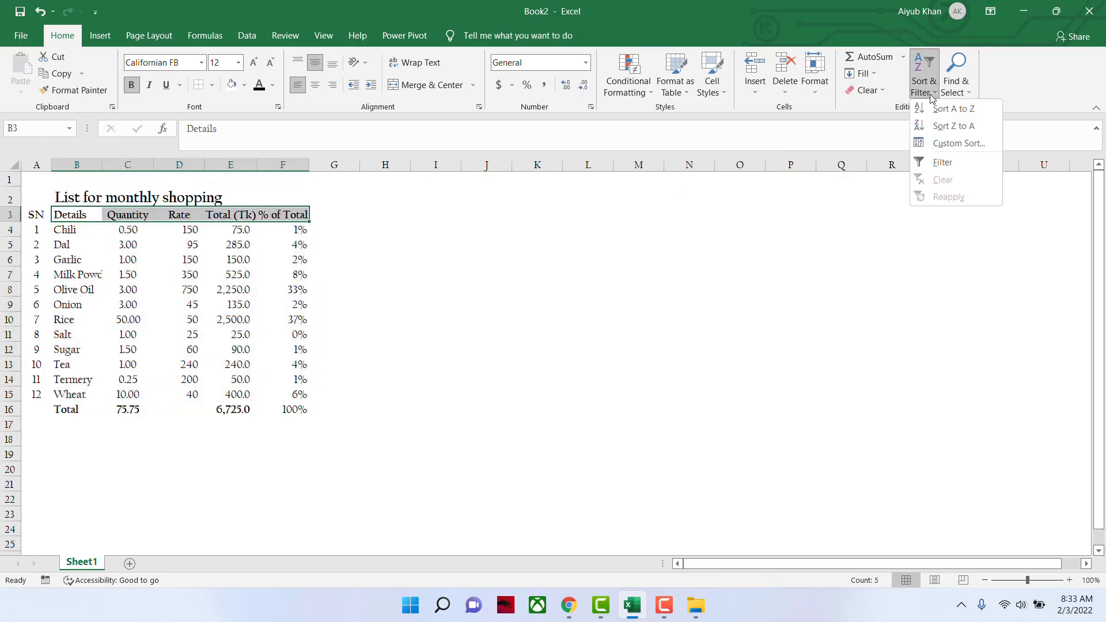
pyautogui.click(950, 167)
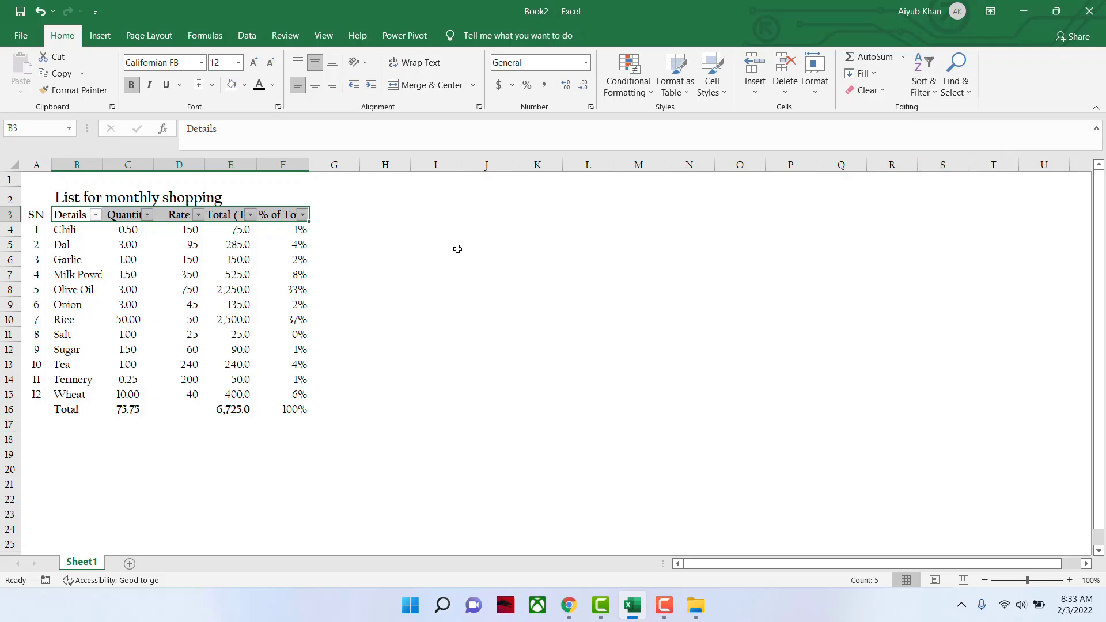
# Step: Filter the Details column to show only Chili, Garlic, Onion, Salt and Termery
pyautogui.click(96, 215)
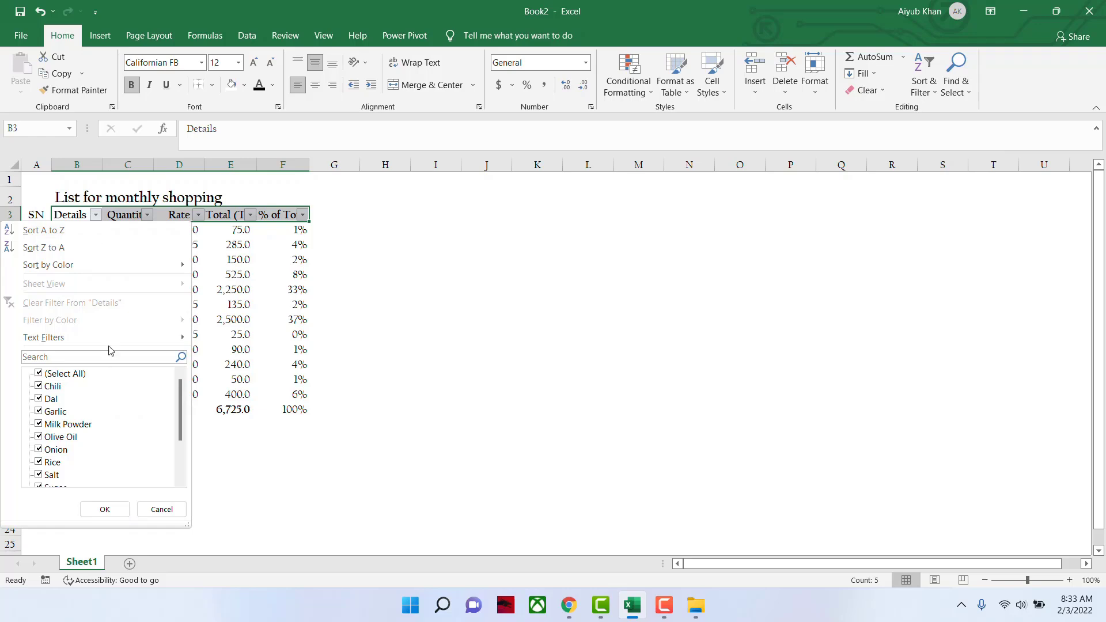
pyautogui.click(39, 374)
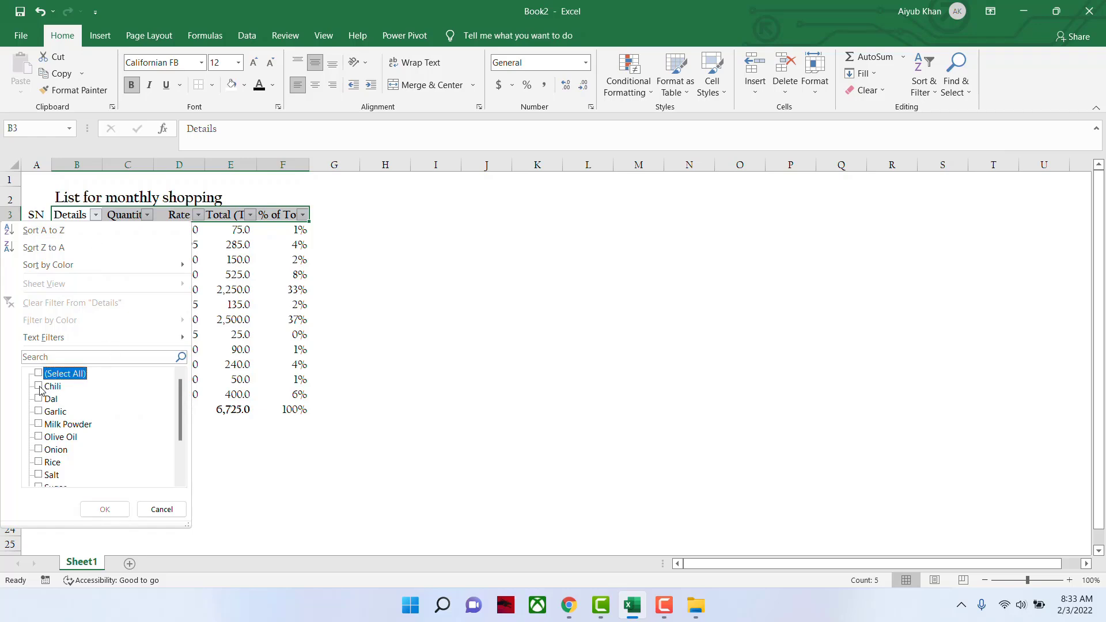
pyautogui.click(40, 386)
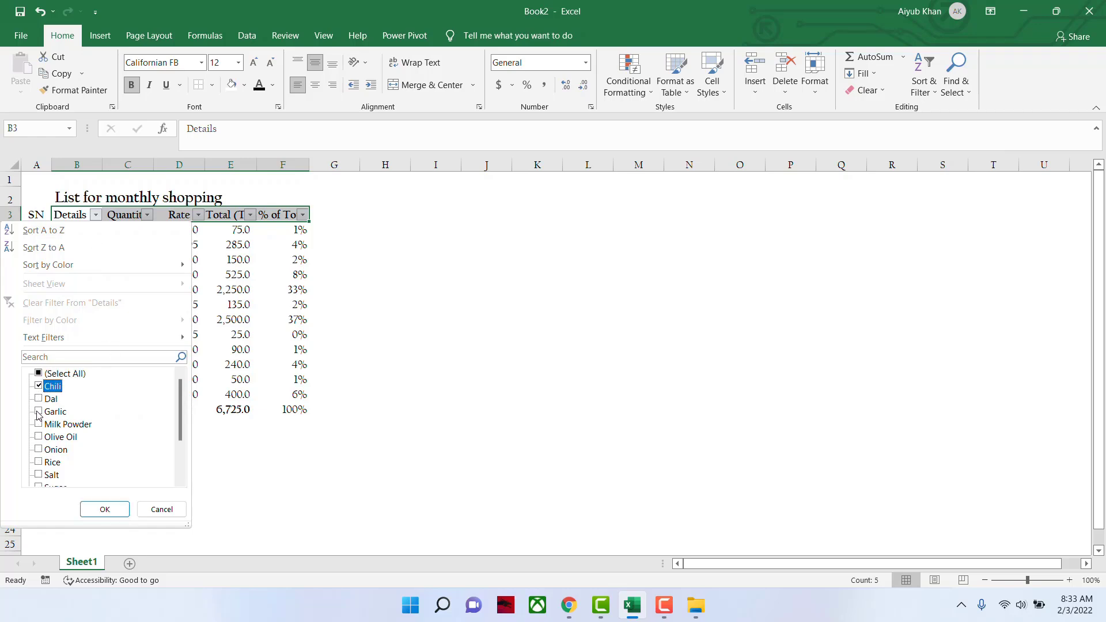
pyautogui.click(39, 412)
pyautogui.click(38, 449)
pyautogui.scroll(-1, 81, 467)
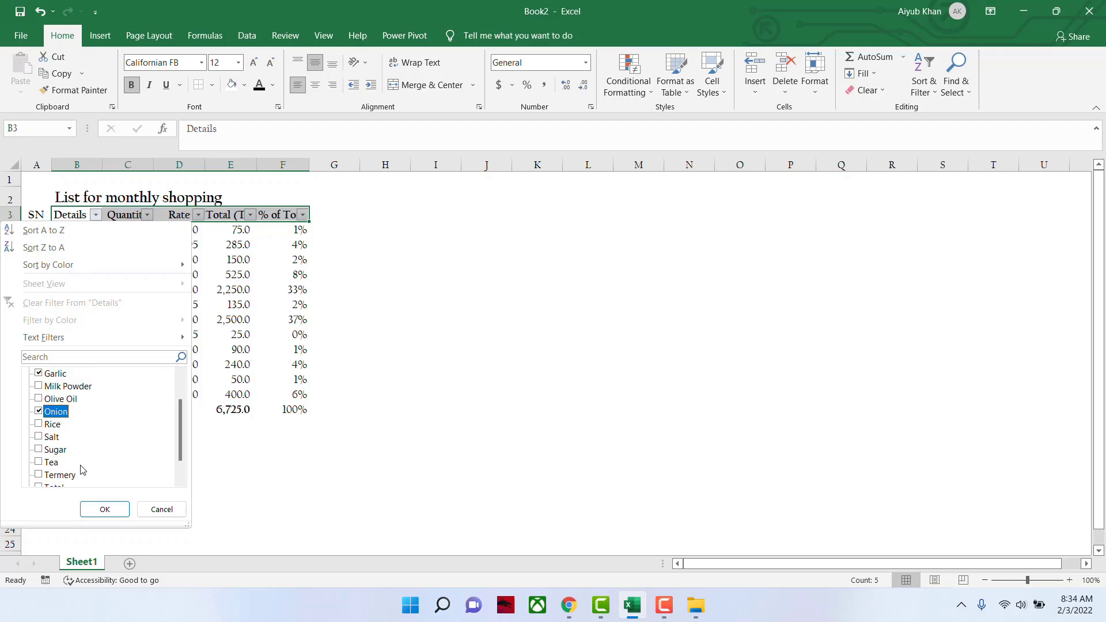
pyautogui.click(39, 439)
pyautogui.scroll(-1, 63, 452)
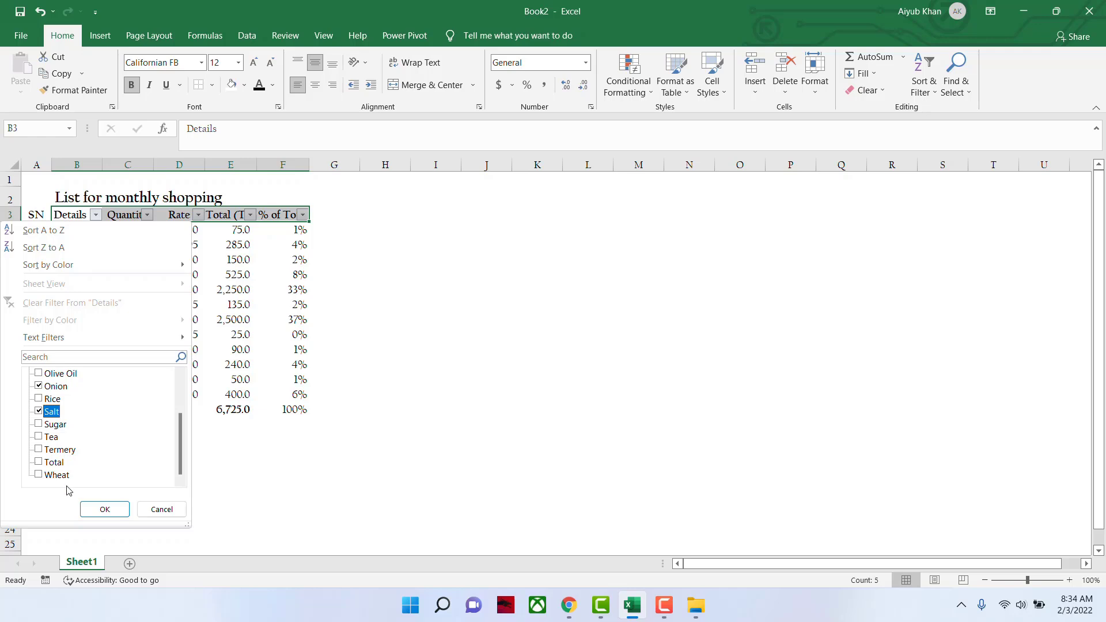
pyautogui.click(39, 450)
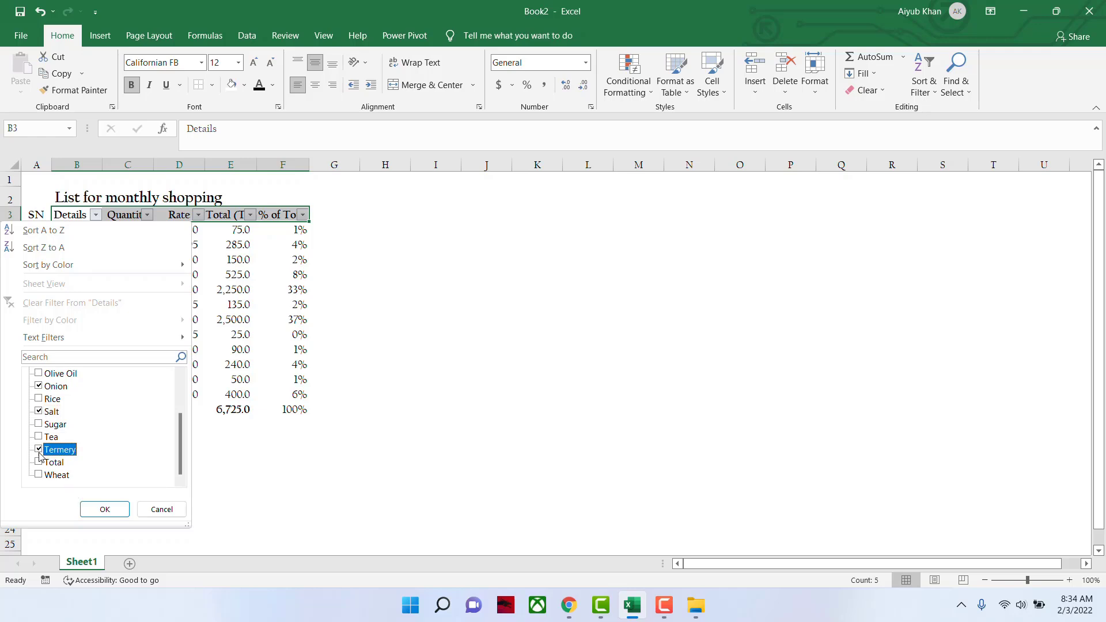
pyautogui.click(106, 511)
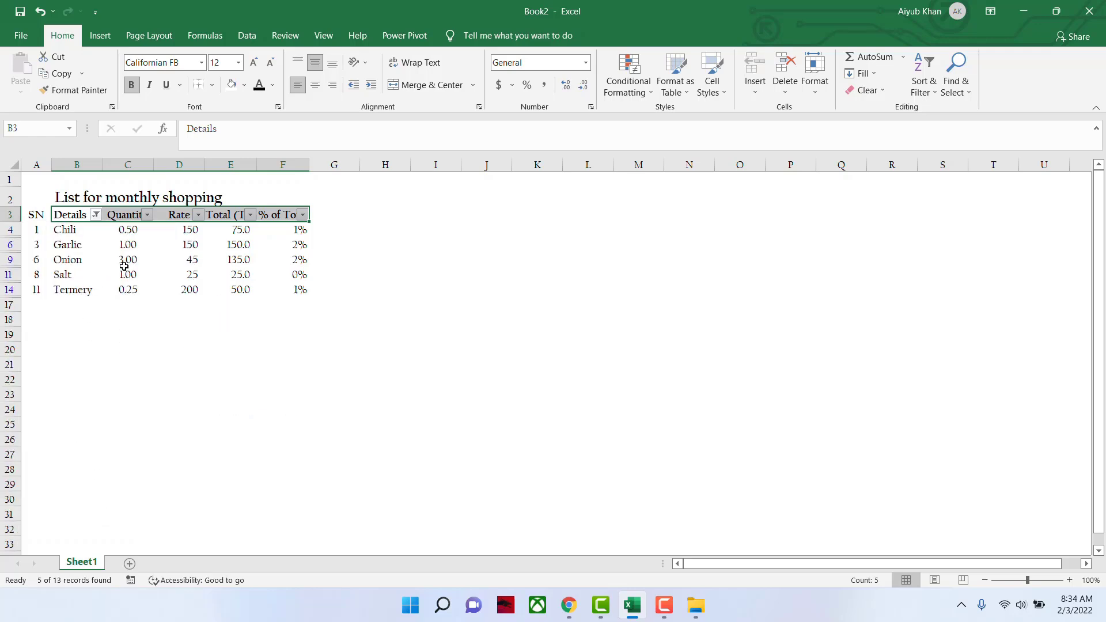
# Step: Include the Total row in the Details filter alongside the five chosen items
pyautogui.click(95, 215)
pyautogui.scroll(-3, 49, 470)
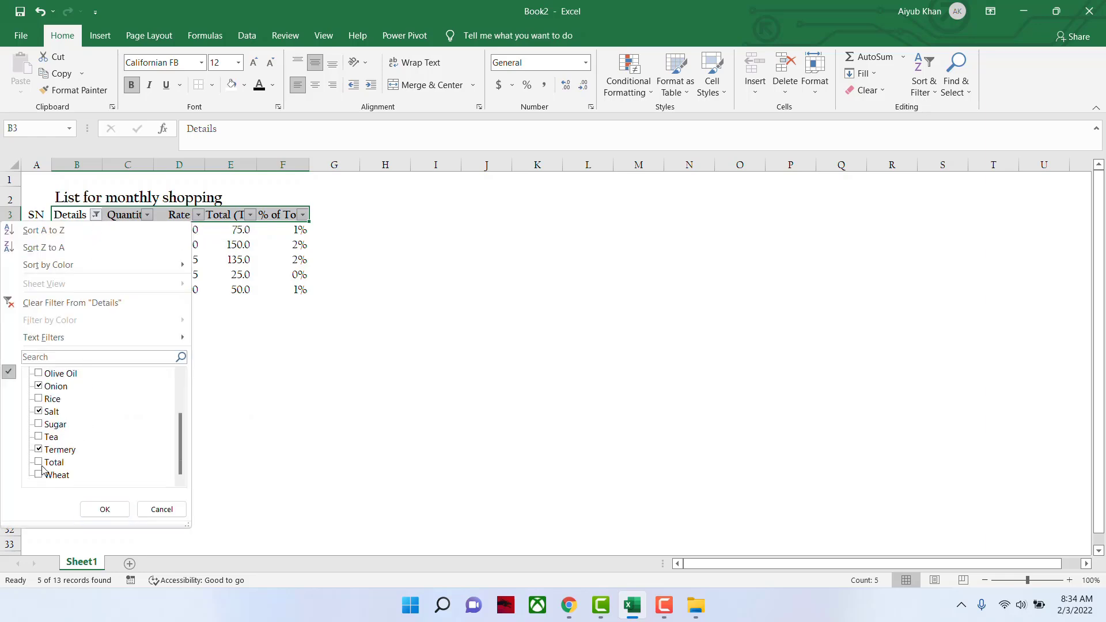
pyautogui.click(40, 462)
pyautogui.click(112, 510)
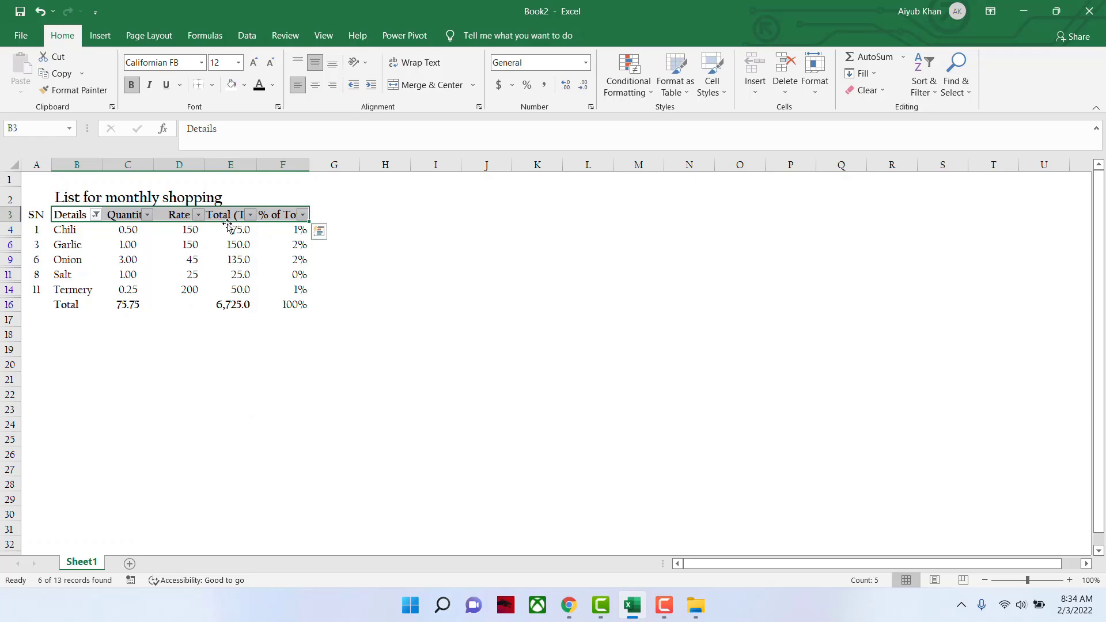
# Step: Check the combined quantity of the visible items against the Total row, and look at the Quantity filter options
pyautogui.moveTo(127, 229); pyautogui.dragTo(127, 292)
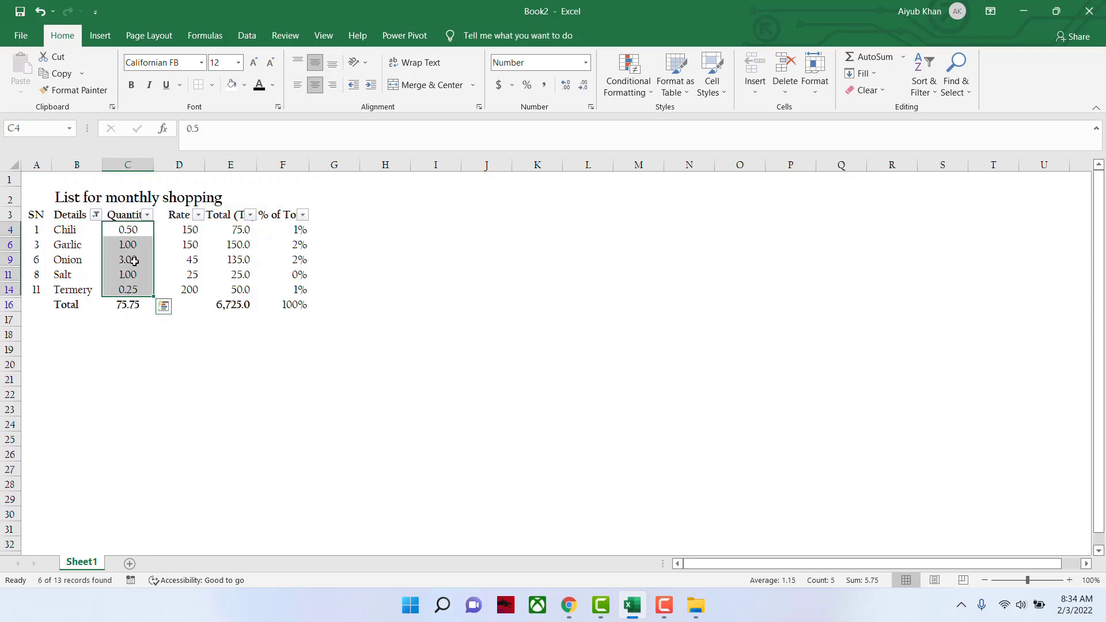
pyautogui.click(148, 215)
pyautogui.click(300, 412)
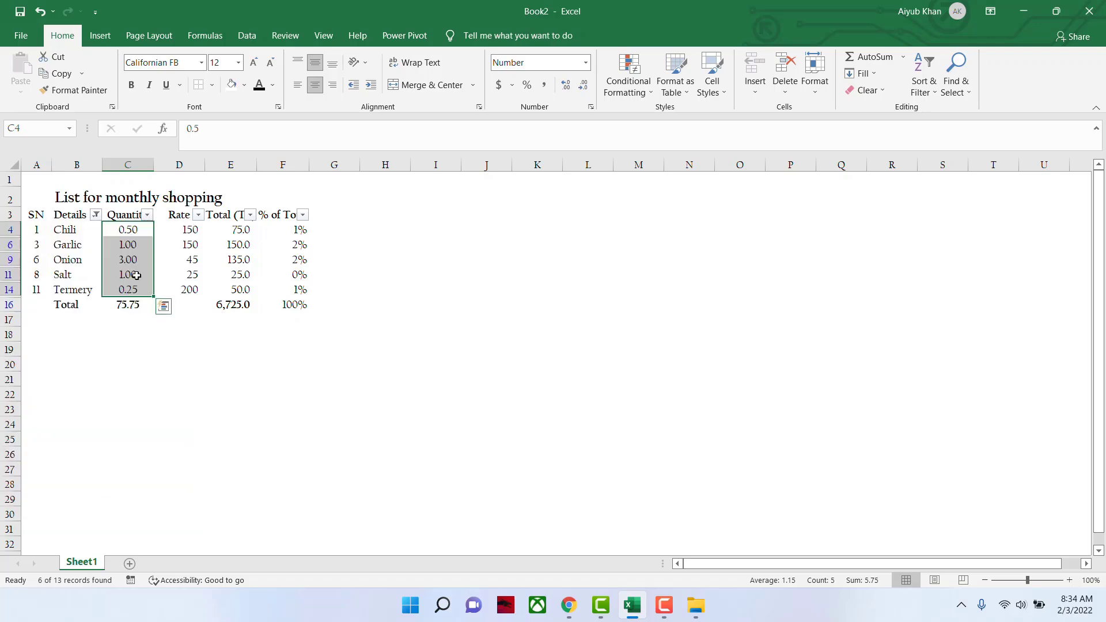
# Step: Show every row of the list again by selecting all entries in the Details filter
pyautogui.click(96, 216)
pyautogui.click(39, 374)
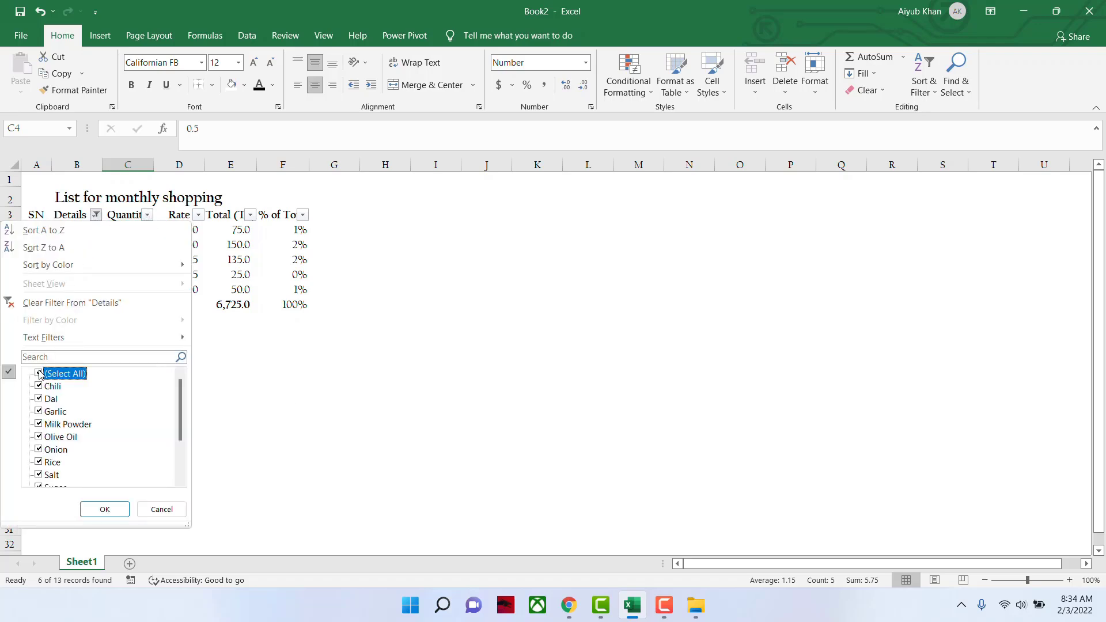
pyautogui.click(104, 510)
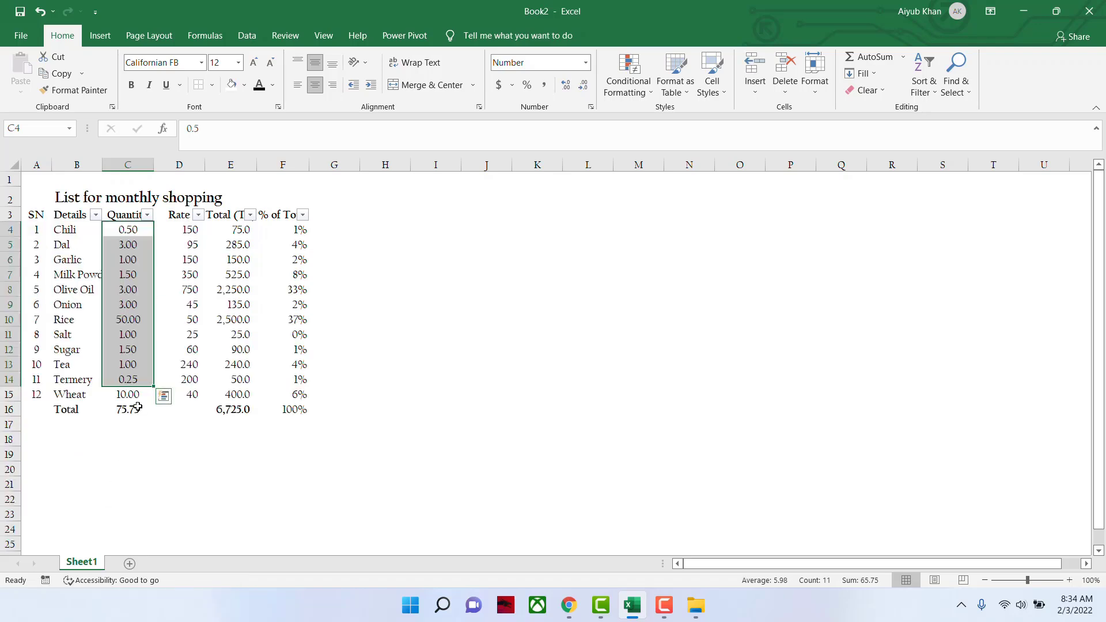
pyautogui.click(169, 454)
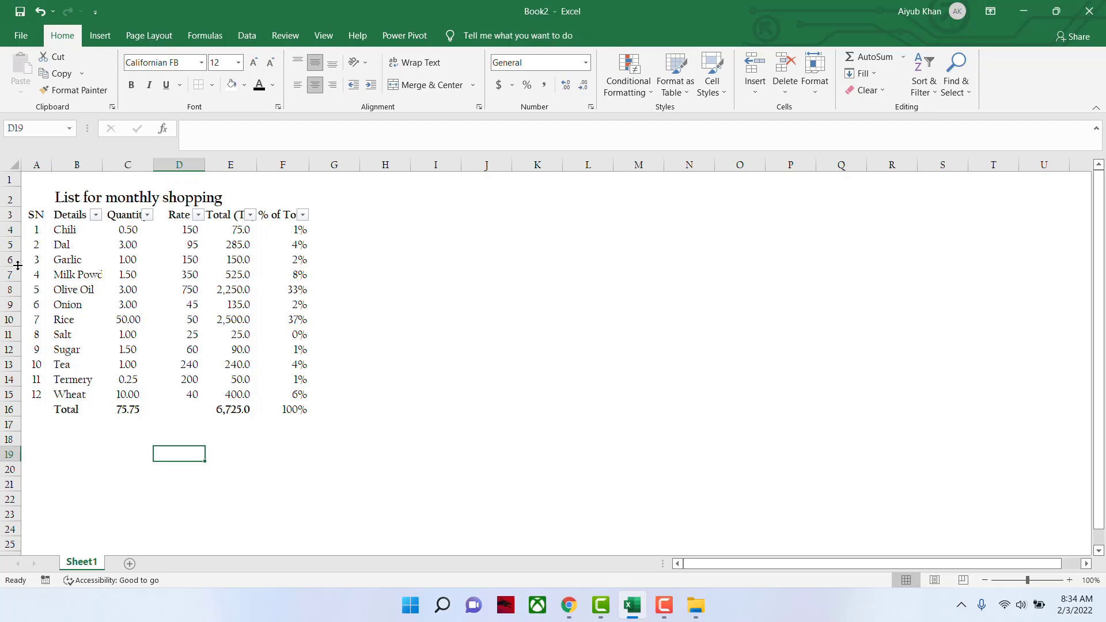
# Step: Apply all borders to the whole shopping list, A2:F16, including the title row
pyautogui.moveTo(53, 196); pyautogui.dragTo(306, 412)
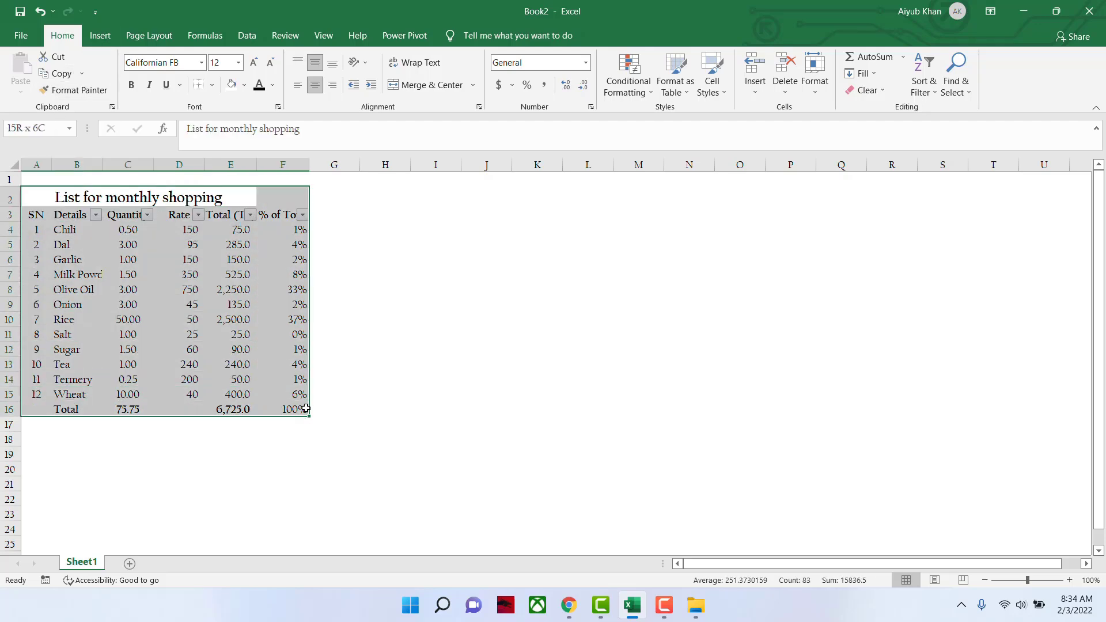
pyautogui.click(212, 86)
pyautogui.click(236, 209)
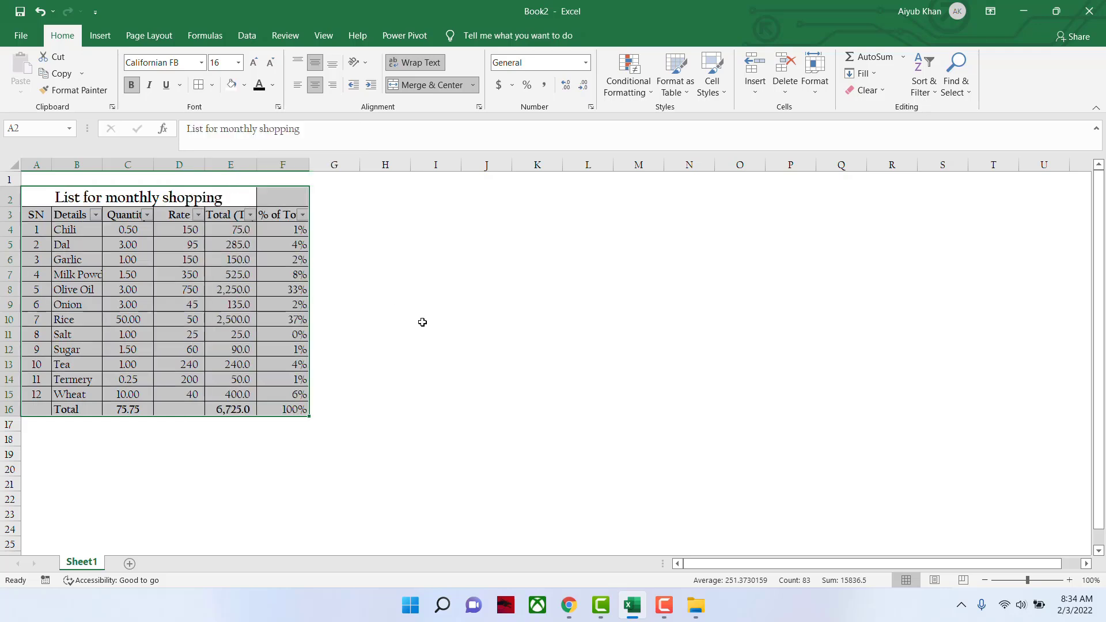
pyautogui.click(422, 322)
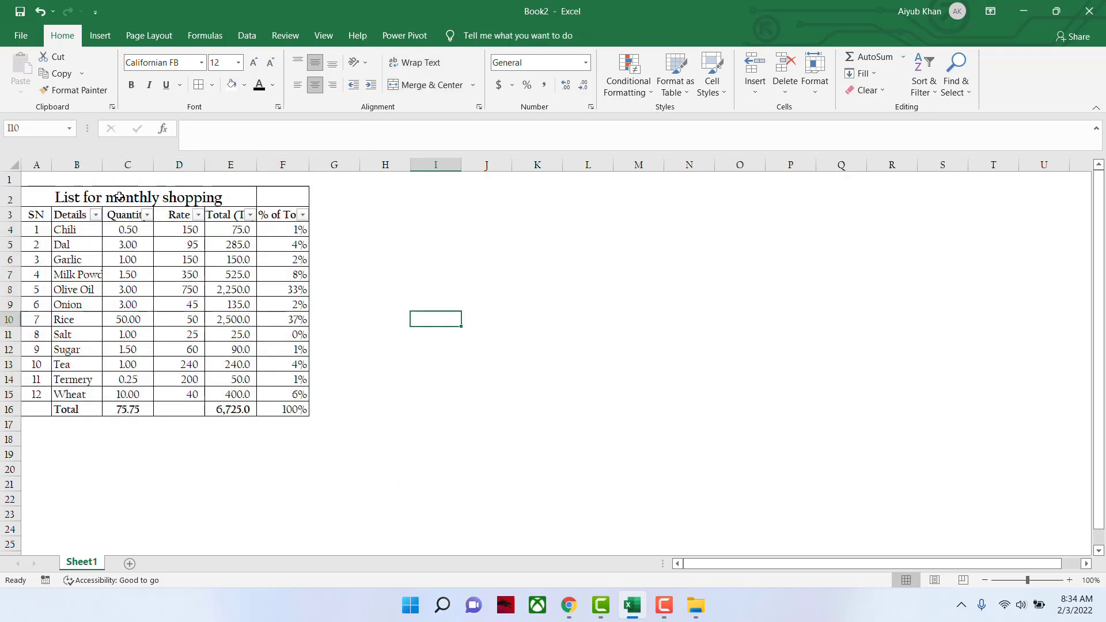
# Step: Merge and center the title "List for monthly shopping" across A2:F2 and fill it with dark blue
pyautogui.moveTo(118, 196); pyautogui.dragTo(282, 199)
pyautogui.click(425, 85)
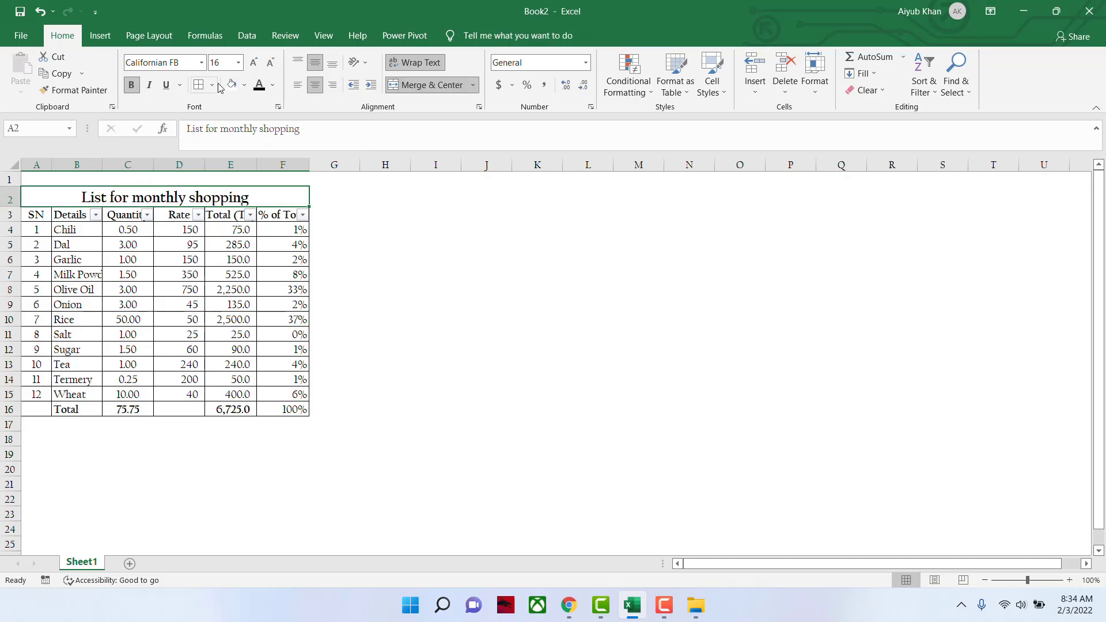
pyautogui.click(244, 86)
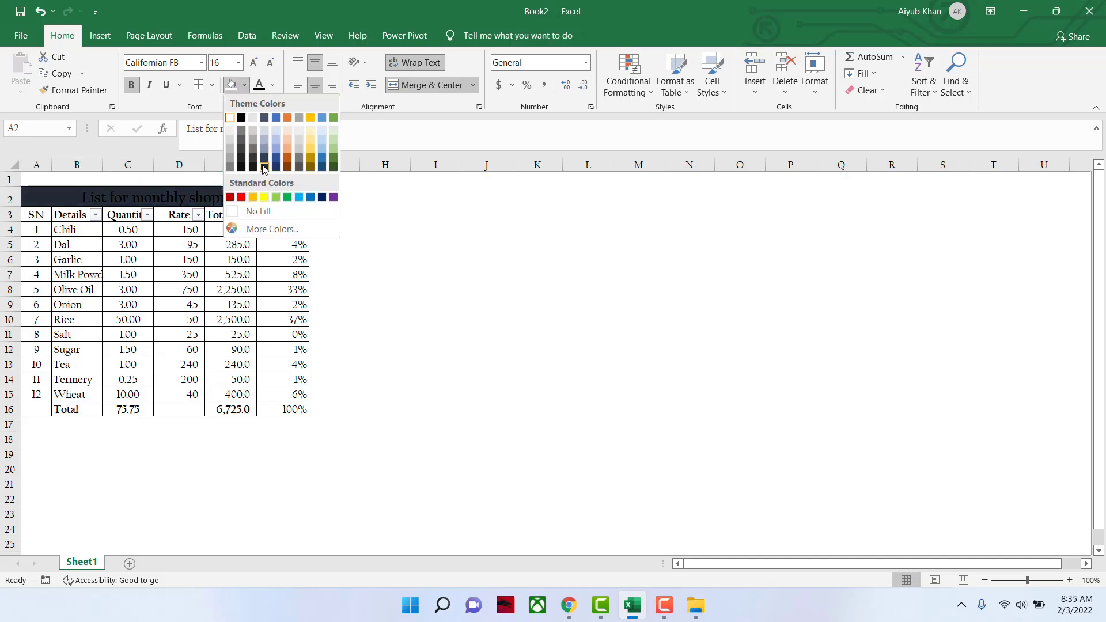
pyautogui.click(322, 167)
# Step: Change the font color of the title "List for monthly shopping" to white
pyautogui.click(272, 86)
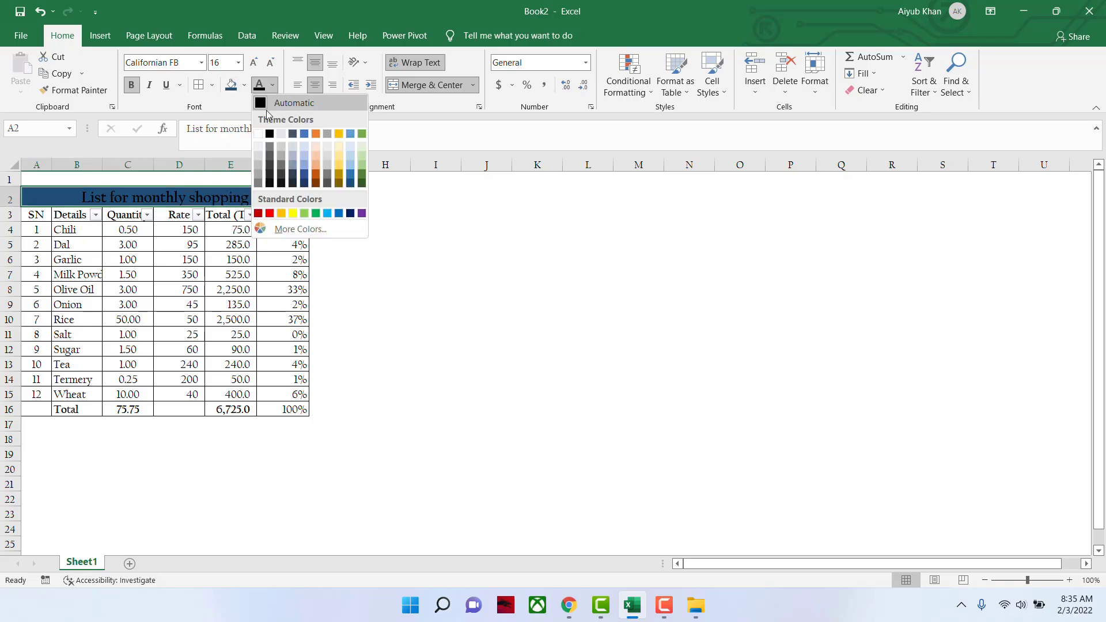
pyautogui.click(259, 136)
pyautogui.click(391, 264)
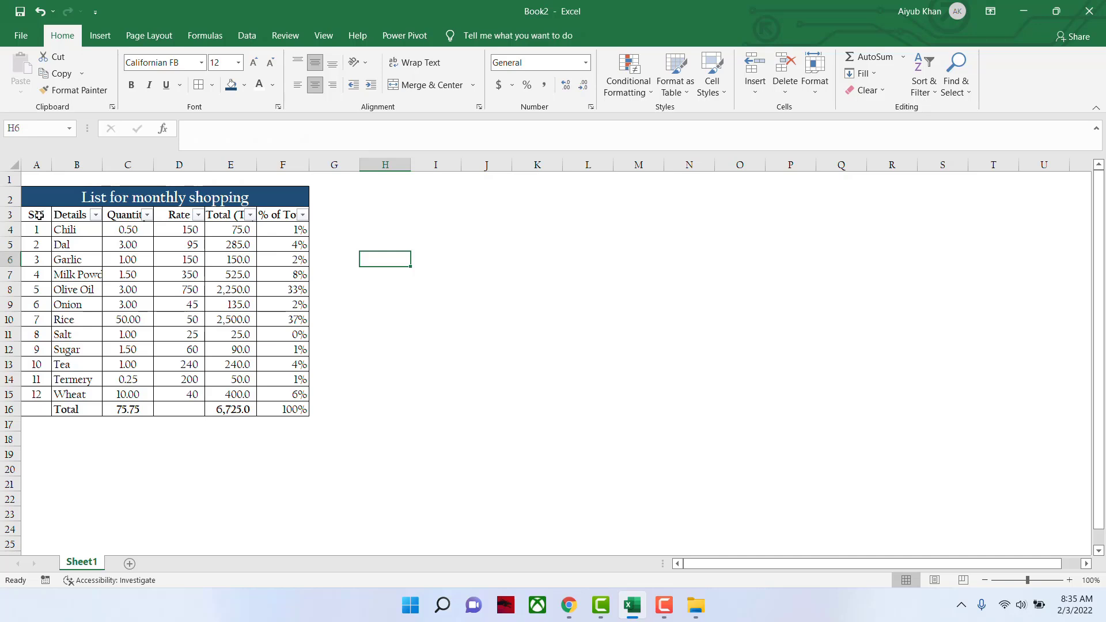
pyautogui.click(375, 394)
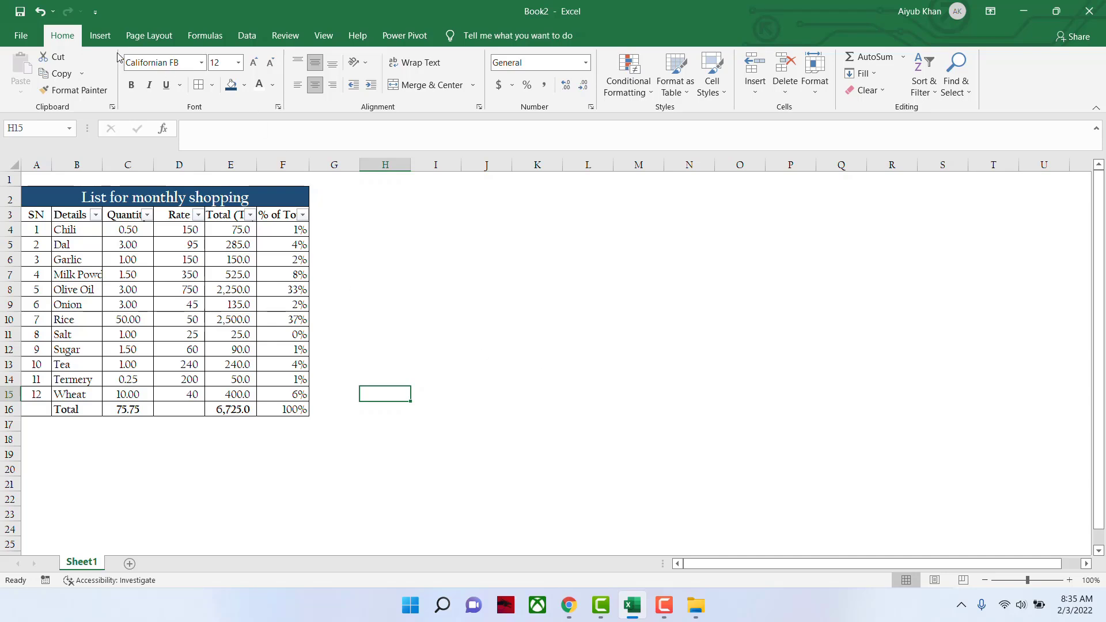
# Step: Insert a 2-D clustered column chart of the Details, Quantity, Rate and Total (Tk) data in B3:E15
pyautogui.click(99, 35)
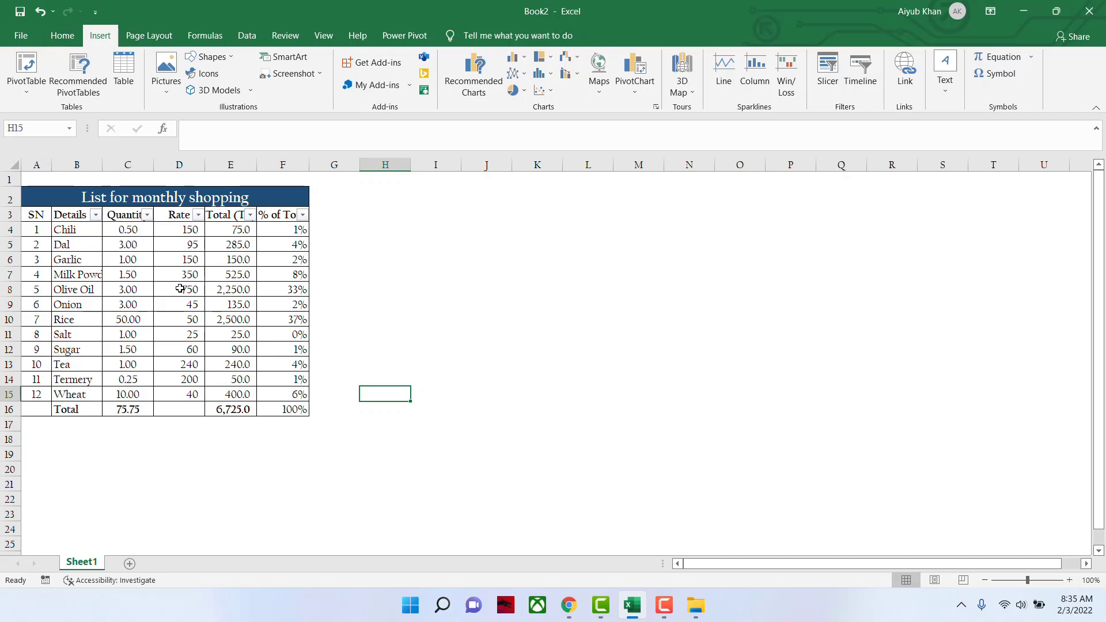
pyautogui.click(82, 232)
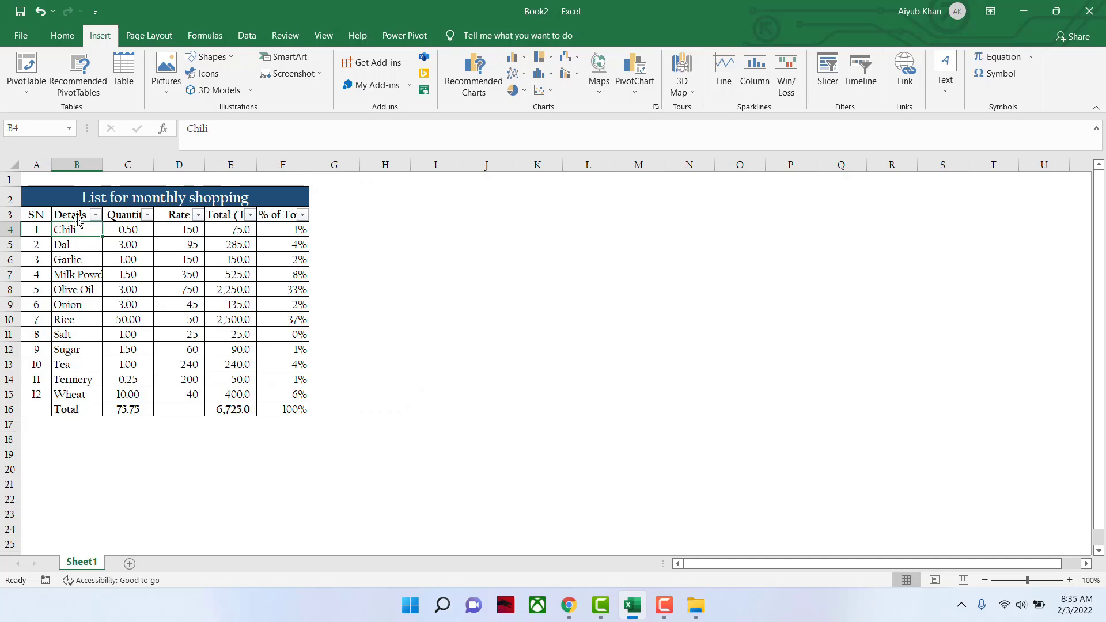
pyautogui.moveTo(78, 219); pyautogui.dragTo(216, 397)
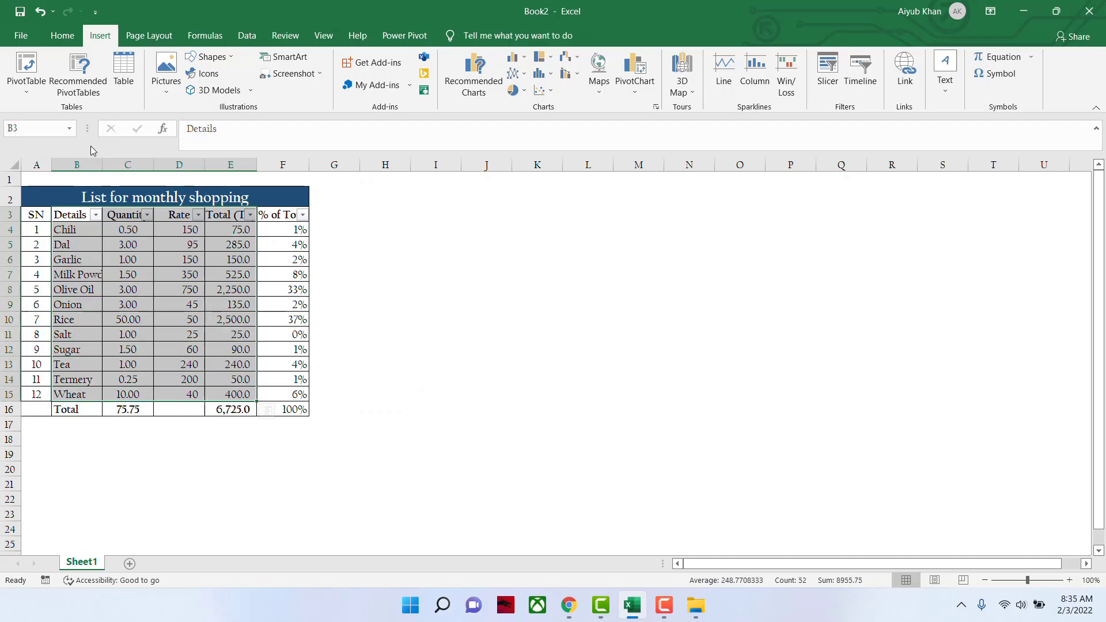
pyautogui.click(526, 60)
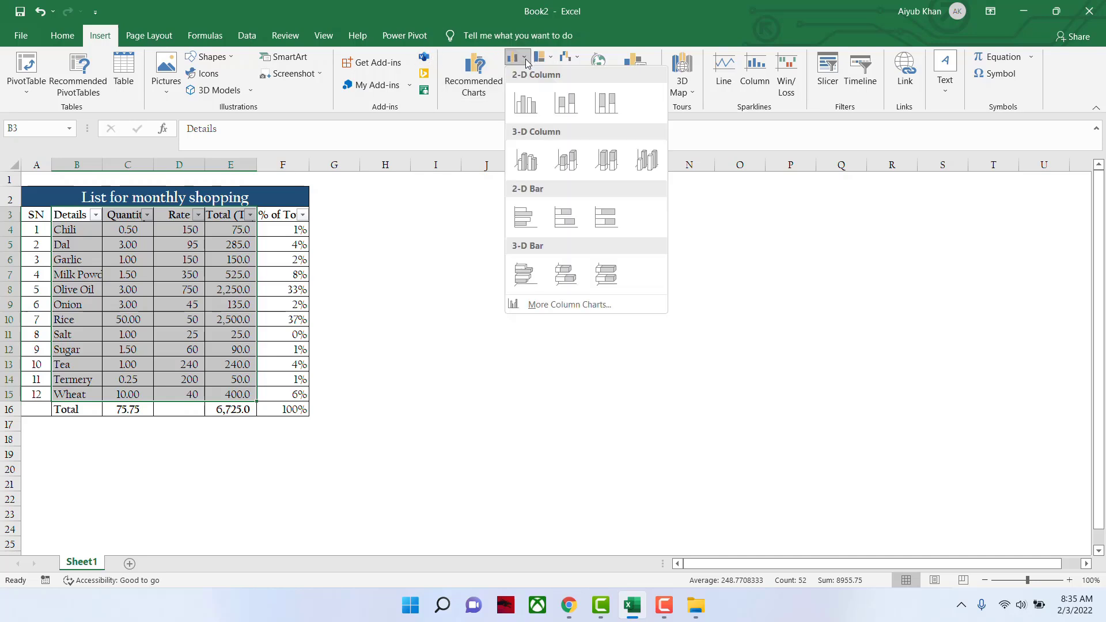
pyautogui.click(525, 103)
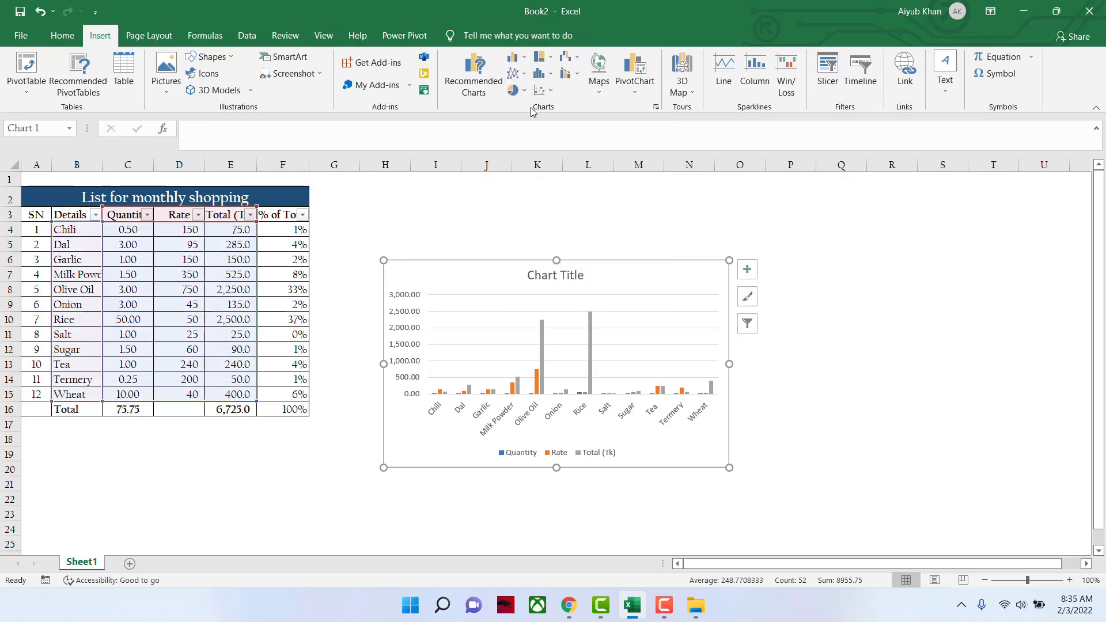
pyautogui.click(543, 74)
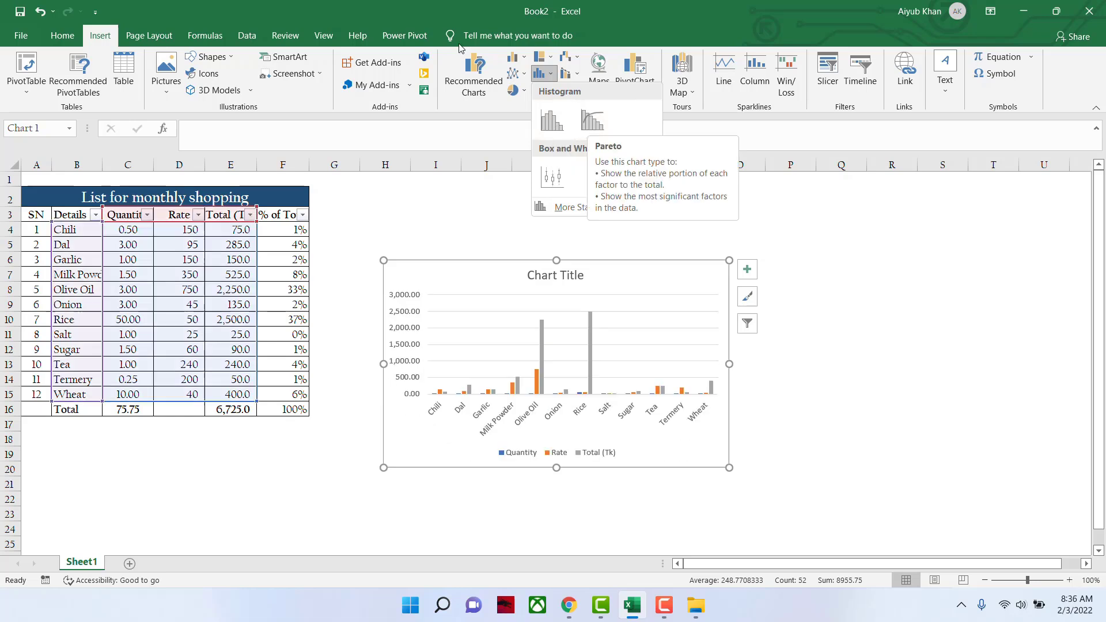
pyautogui.click(519, 60)
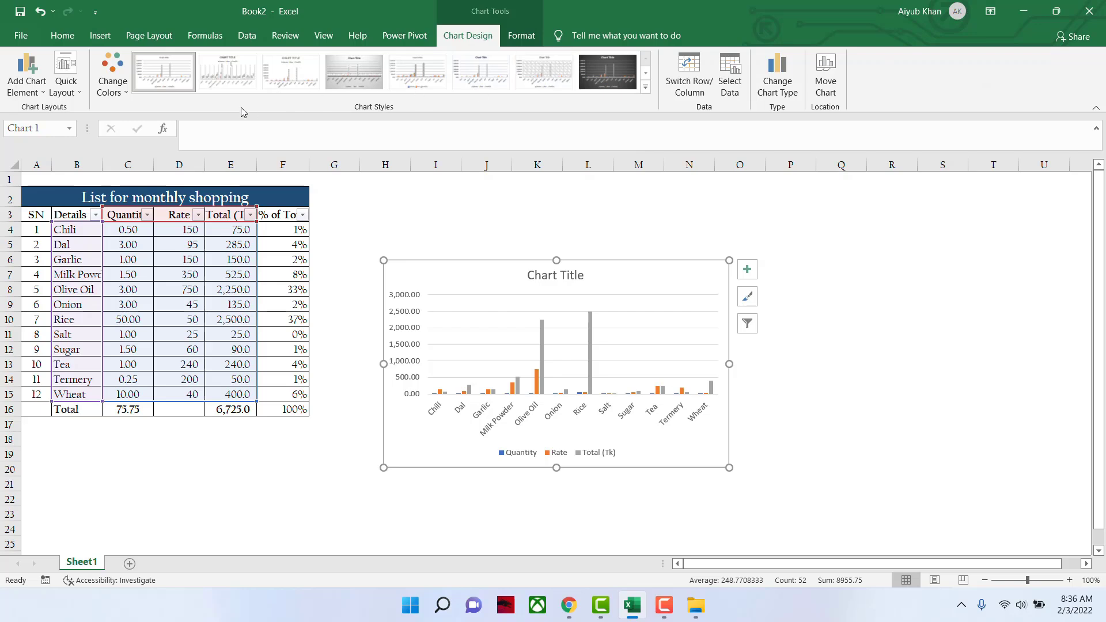
# Step: Widen the column chart so that it extends to the end of column O
pyautogui.click(666, 378)
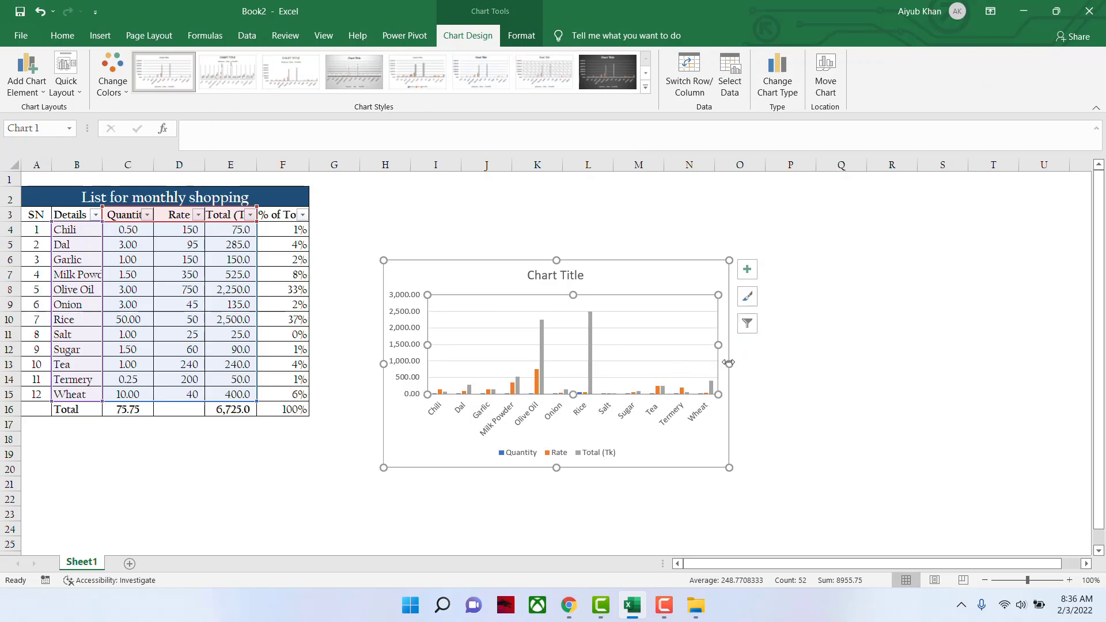
pyautogui.moveTo(731, 365); pyautogui.dragTo(765, 362)
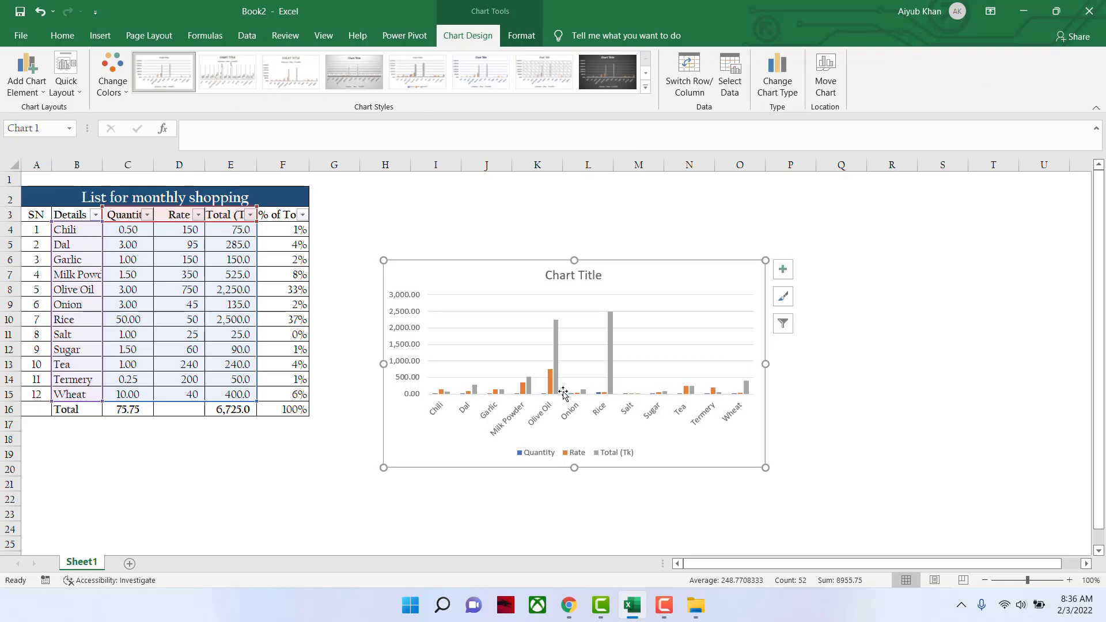
pyautogui.click(518, 397)
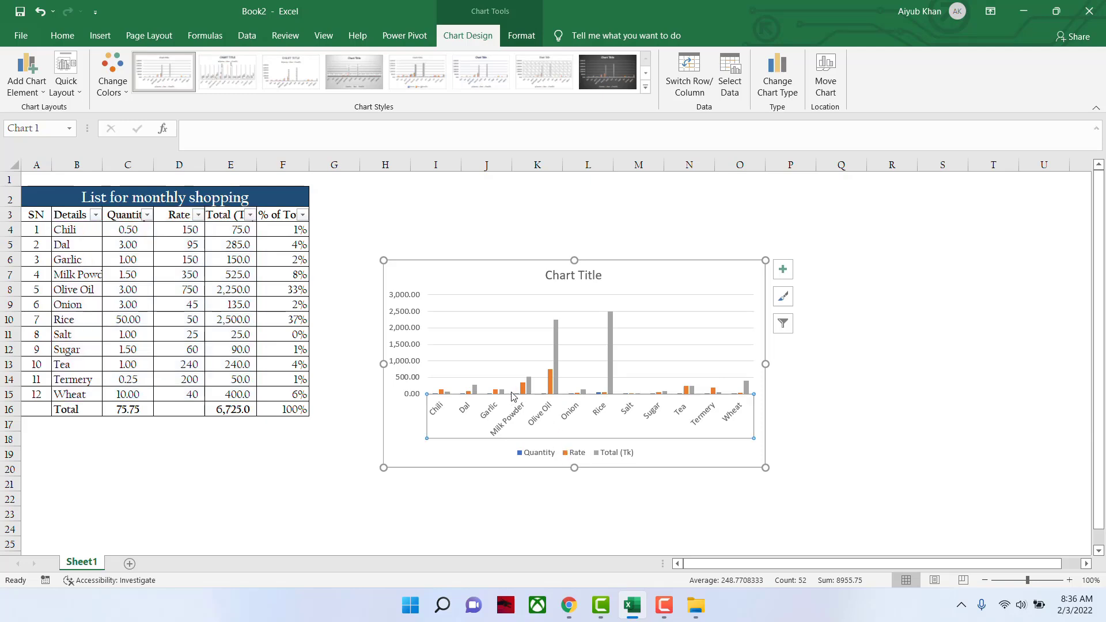
pyautogui.click(732, 392)
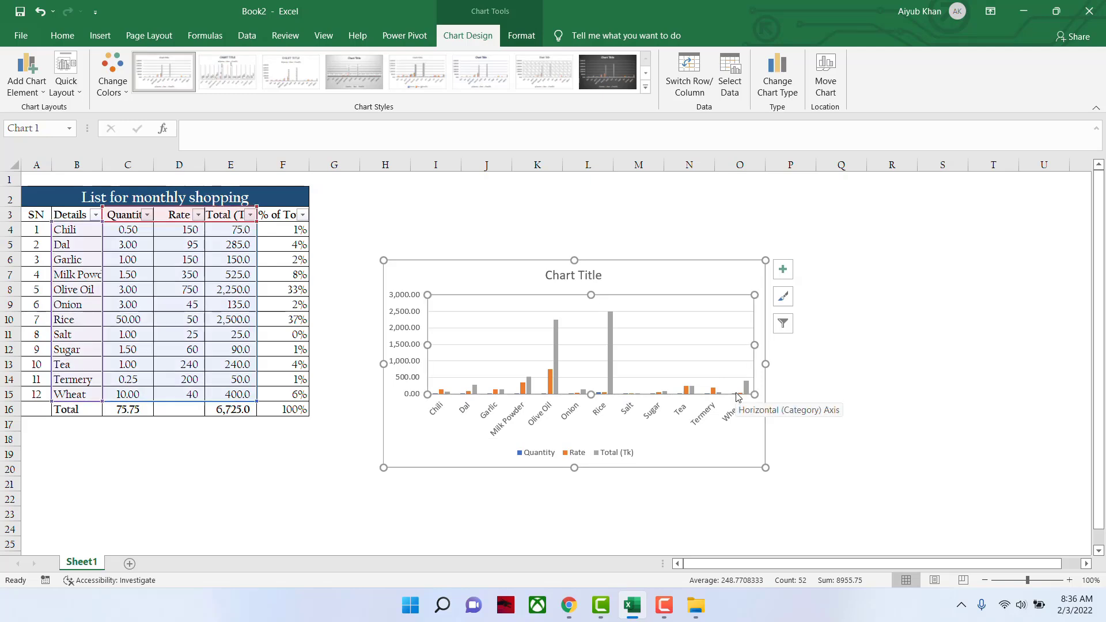
pyautogui.click(612, 349)
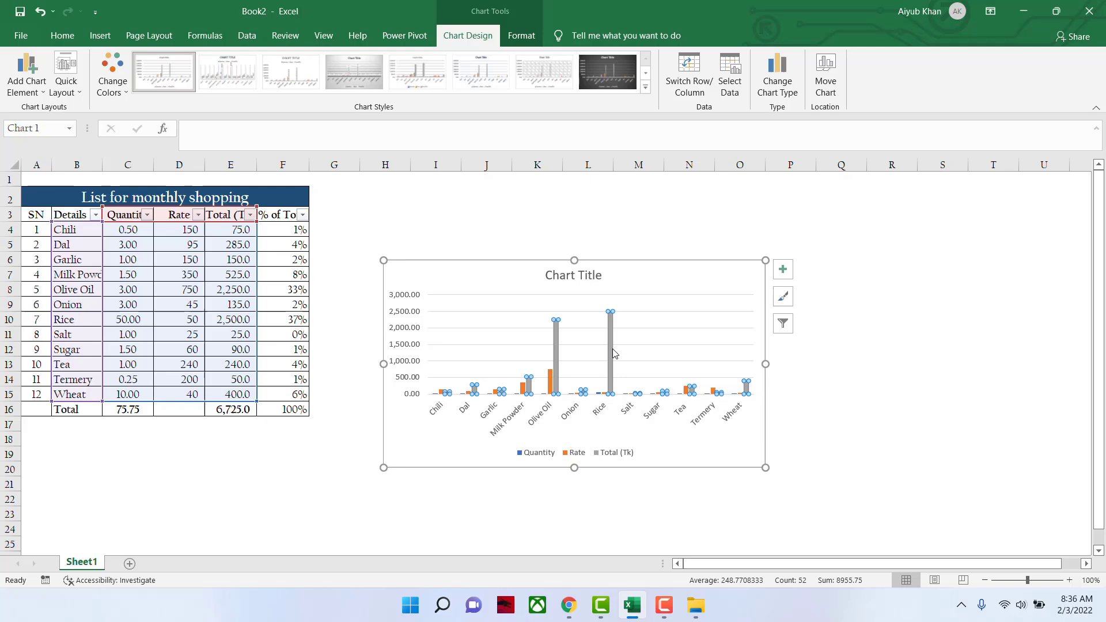
pyautogui.click(599, 393)
pyautogui.click(598, 394)
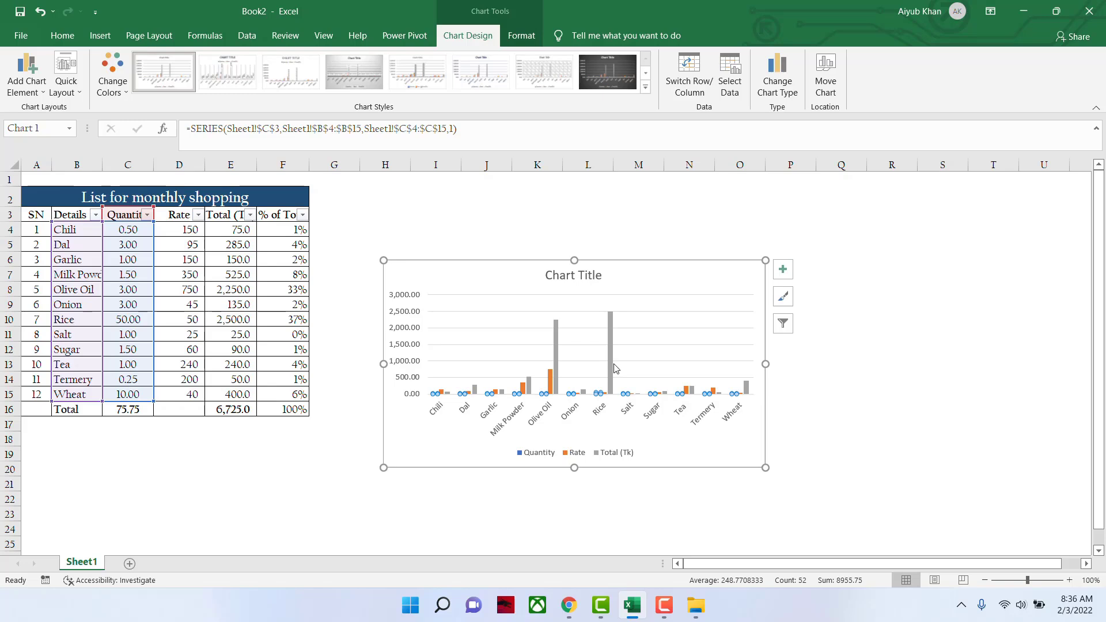
# Step: Try plotting the Total (Tk) series on the secondary axis, and return it to the primary axis
pyautogui.click(613, 368)
pyautogui.rightClick(609, 371)
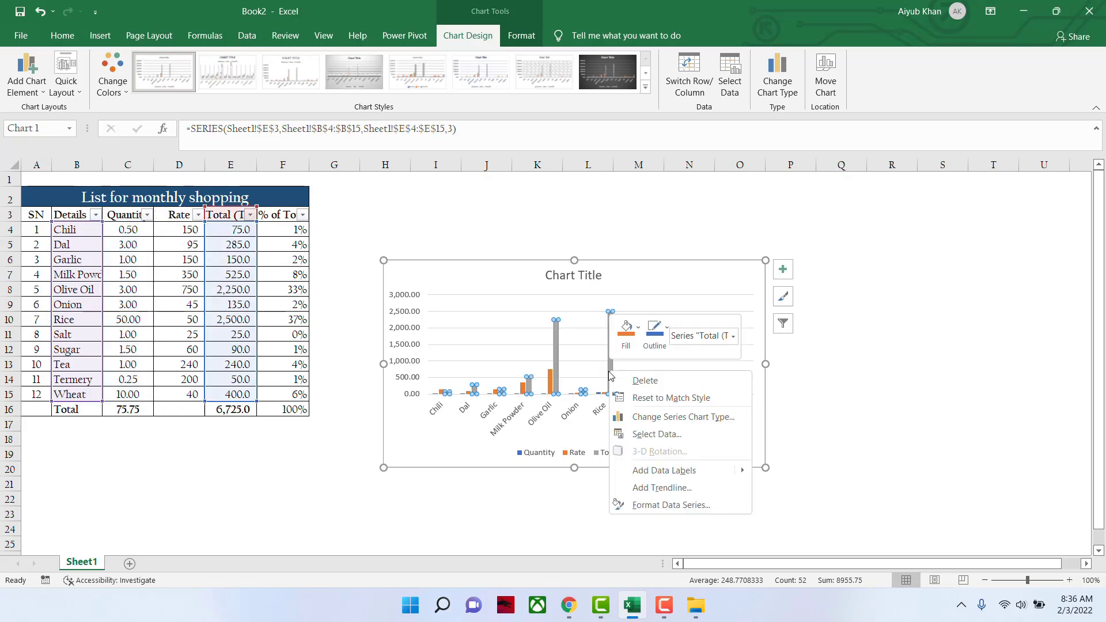
pyautogui.click(671, 505)
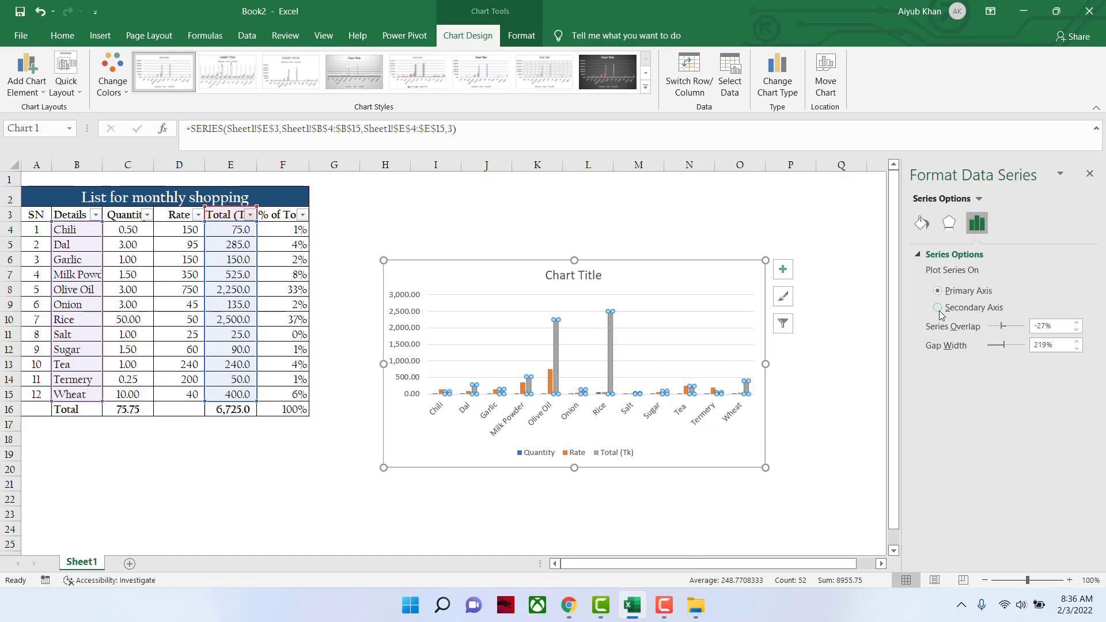
pyautogui.click(938, 308)
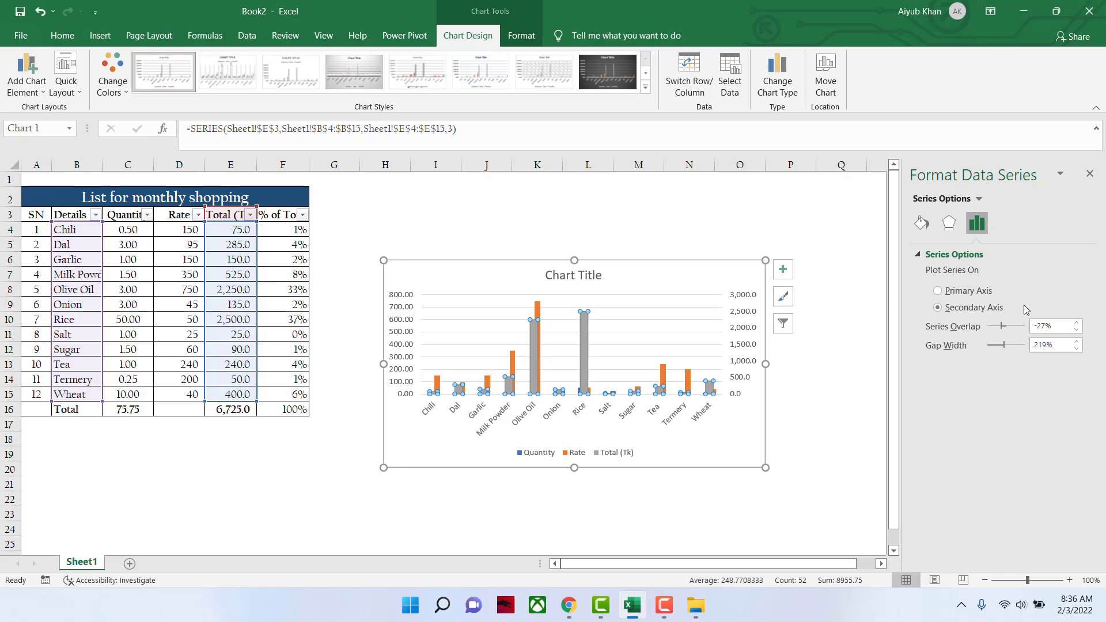
pyautogui.click(939, 291)
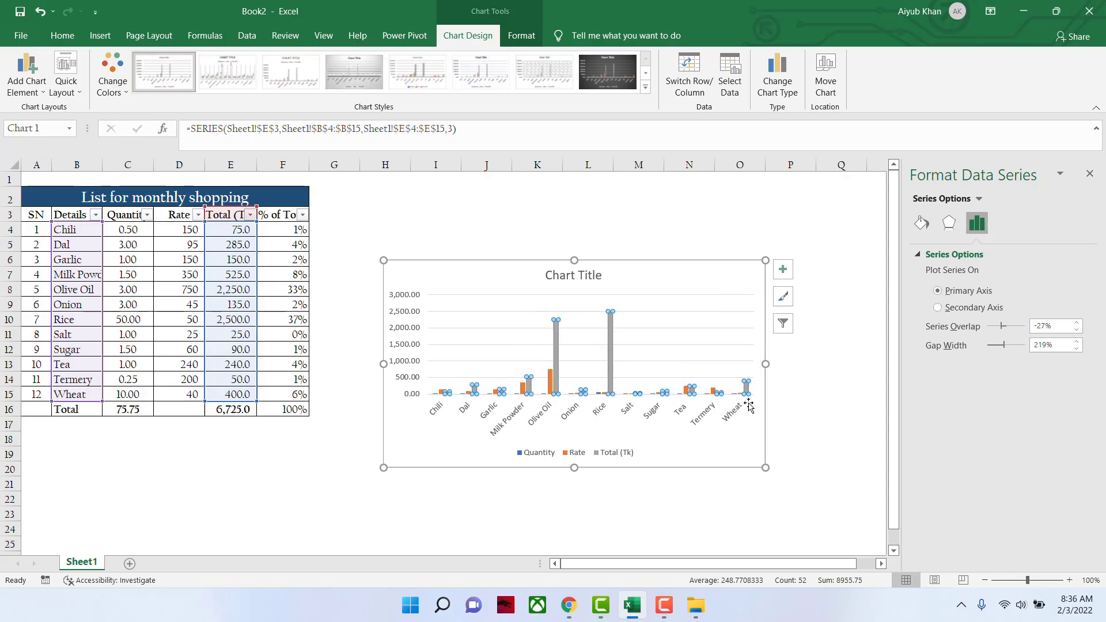
pyautogui.click(708, 392)
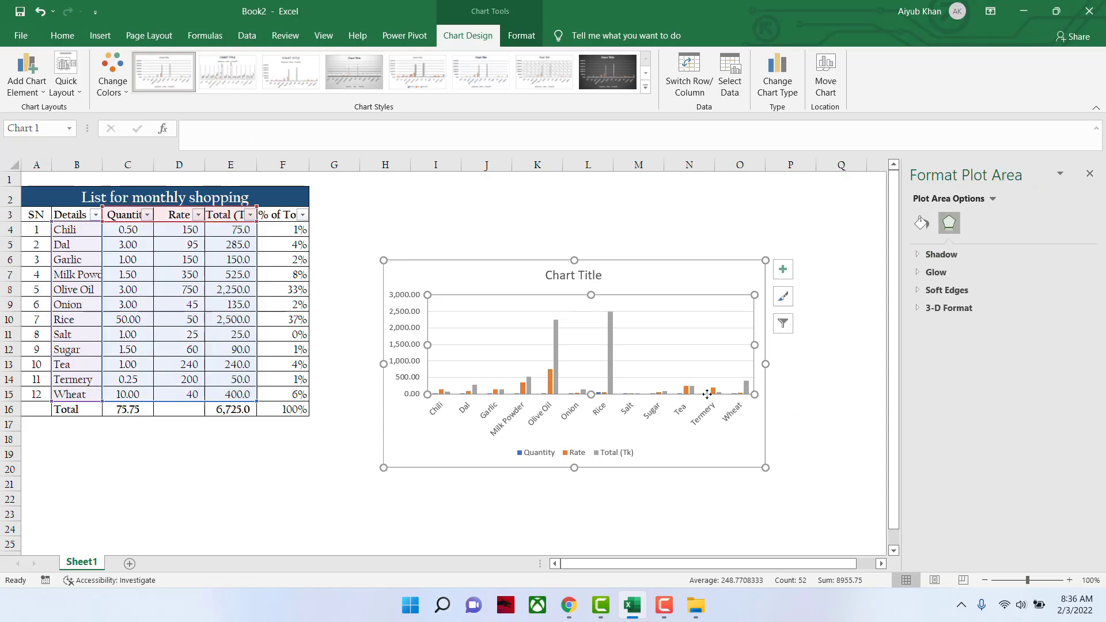
pyautogui.click(129, 350)
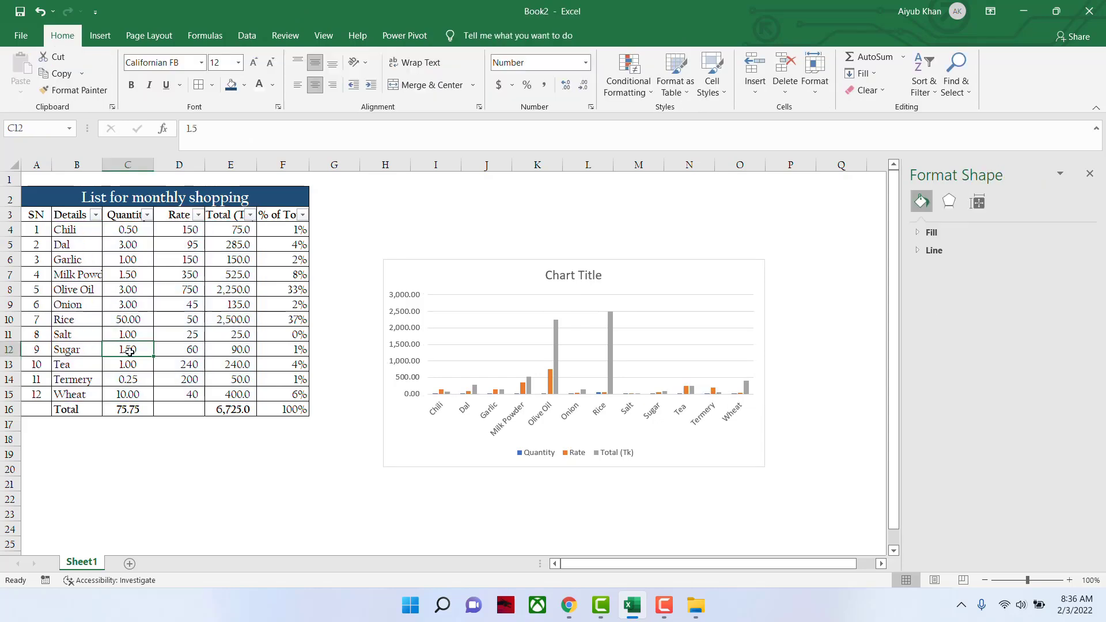
pyautogui.click(626, 398)
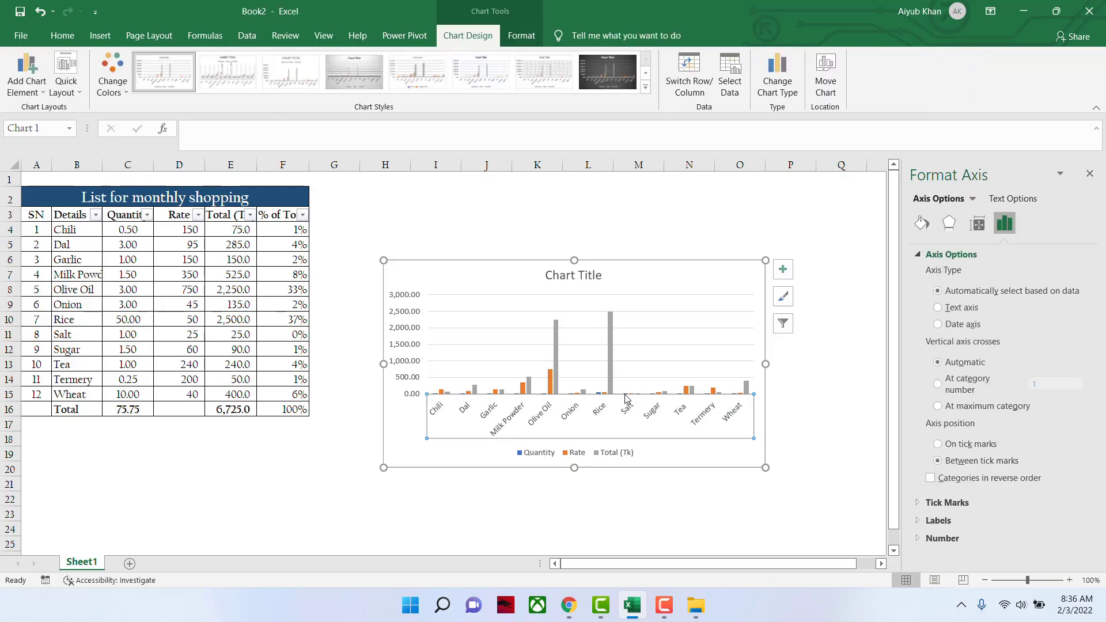
pyautogui.click(626, 392)
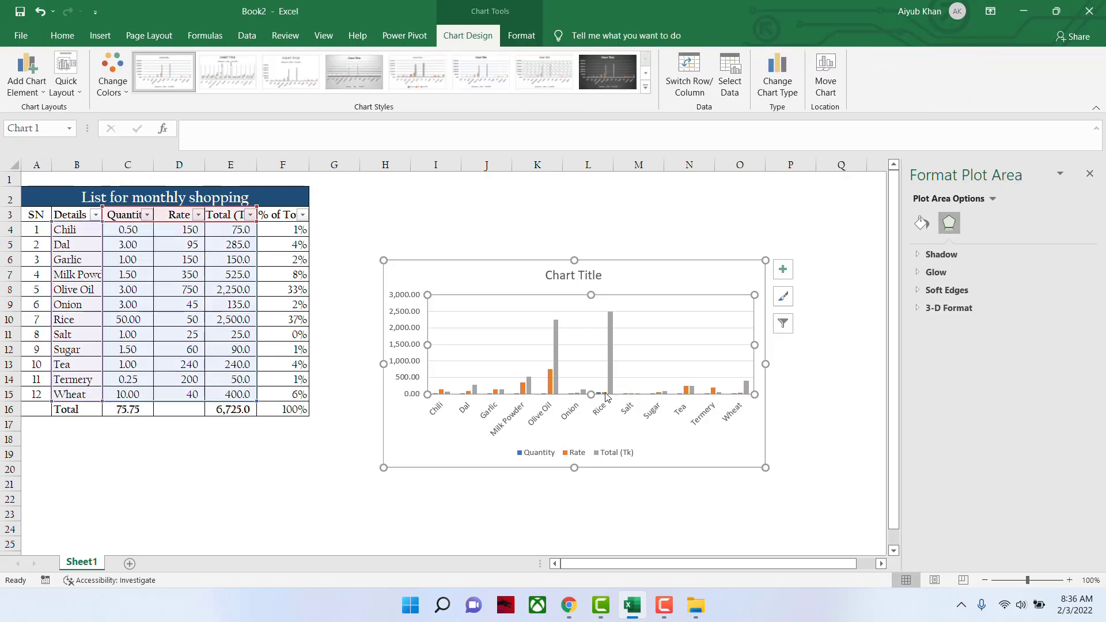
pyautogui.click(600, 398)
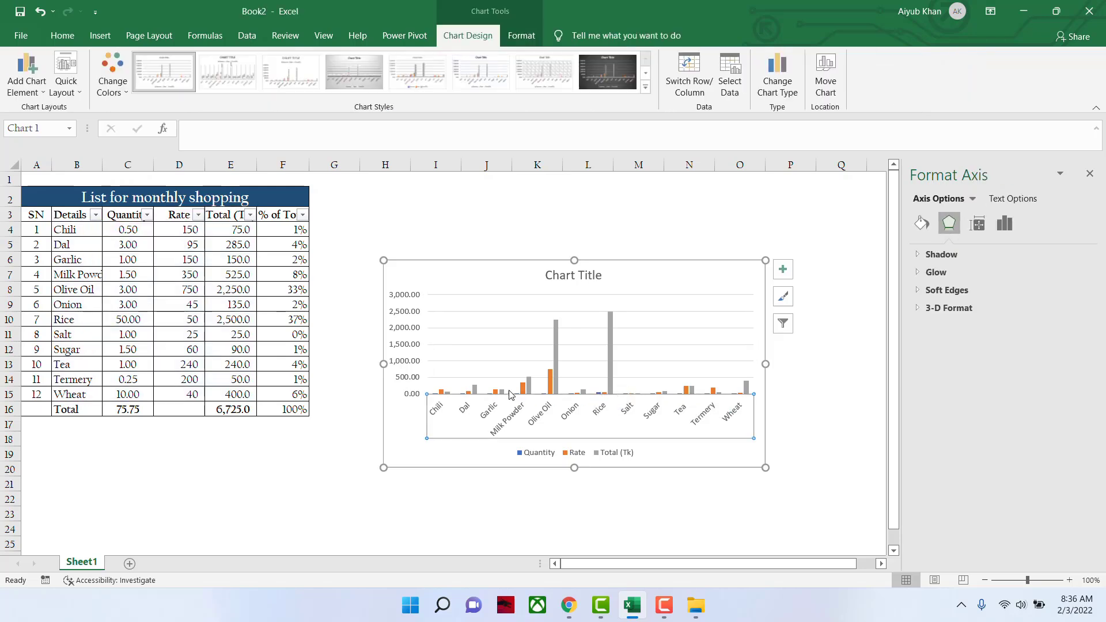
pyautogui.click(538, 295)
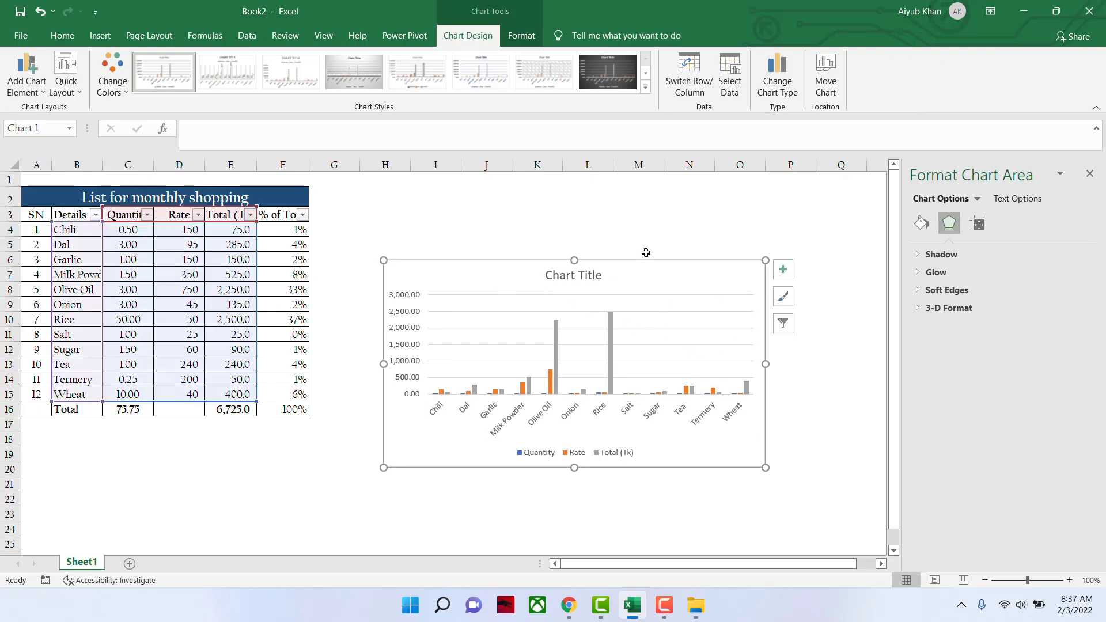
# Step: Try showing the chart's data labels and hiding its axes, reversing both changes
pyautogui.click(783, 270)
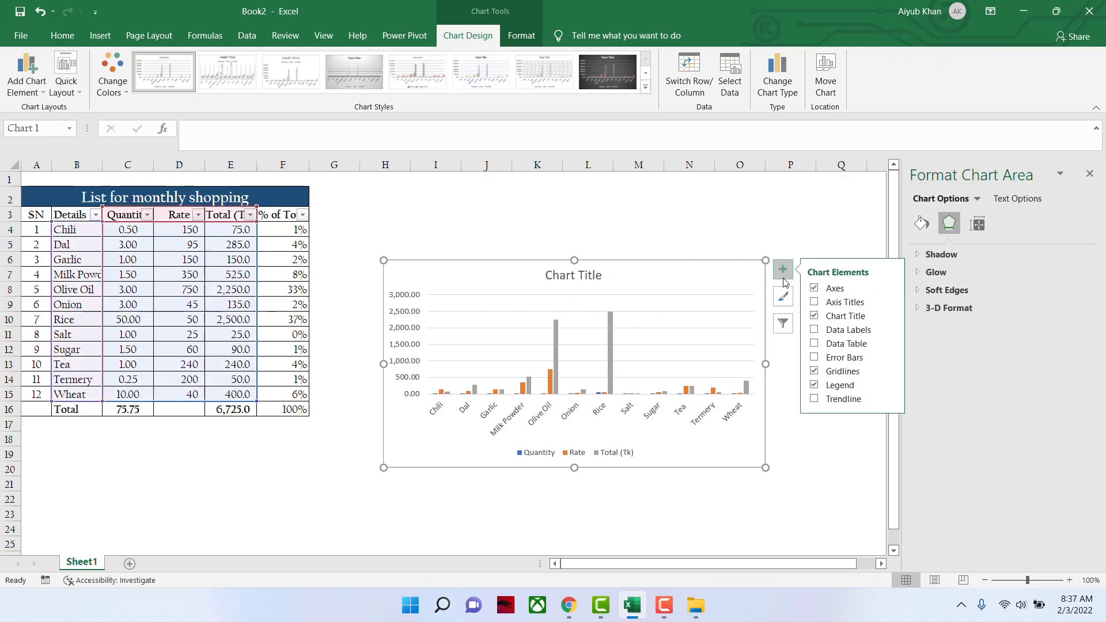
pyautogui.click(815, 330)
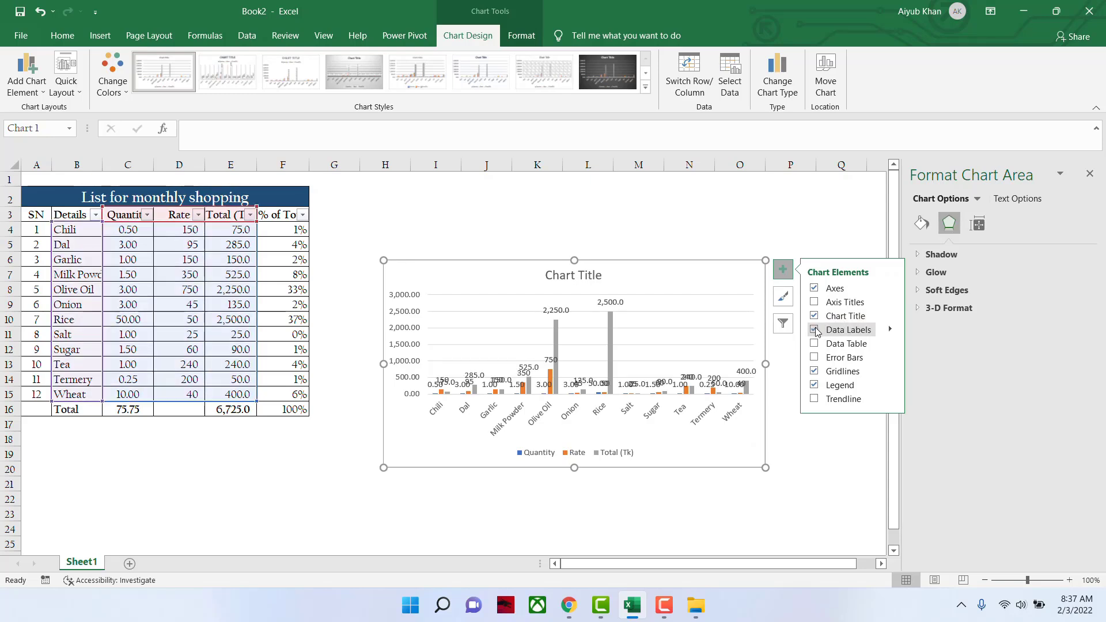
pyautogui.click(814, 330)
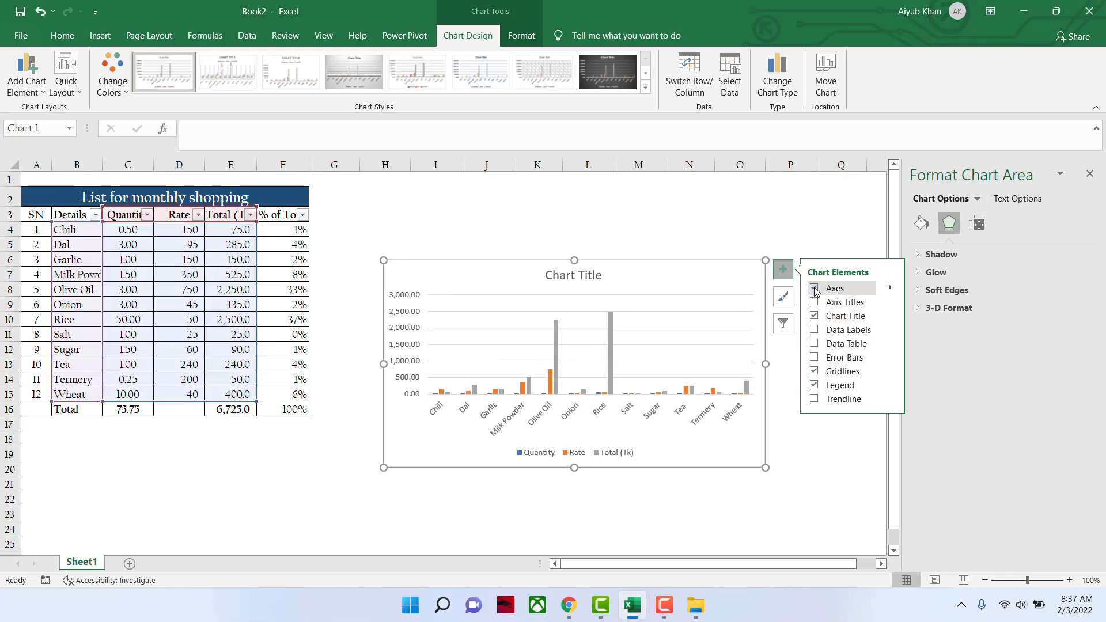
pyautogui.click(815, 289)
pyautogui.click(814, 289)
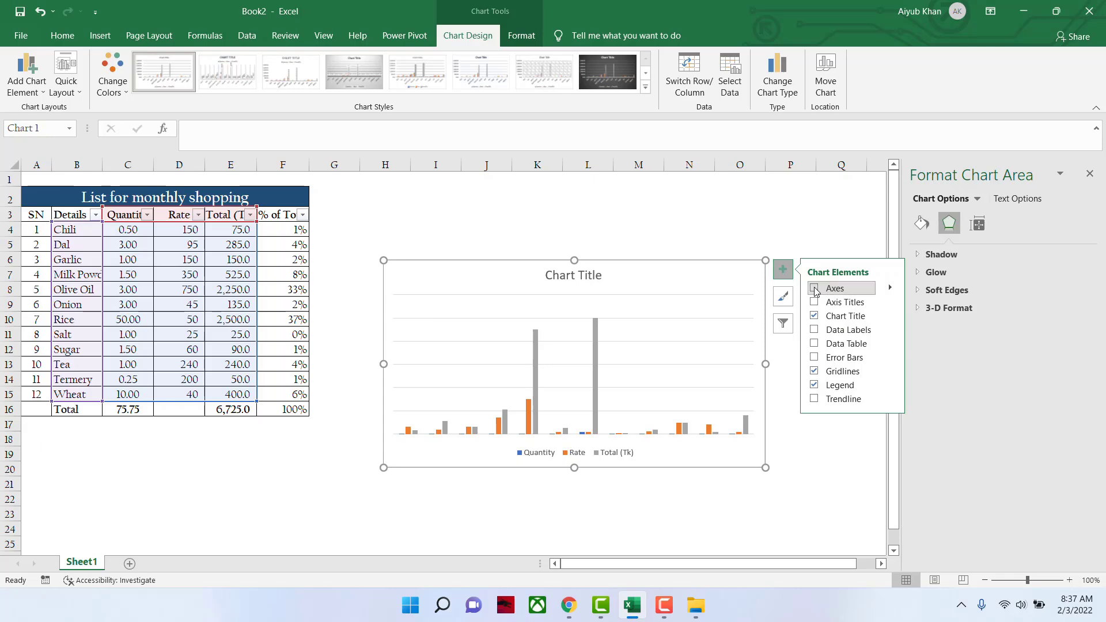
# Step: Add axis titles to the chart and set the vertical axis title to "(Value )"
pyautogui.click(814, 302)
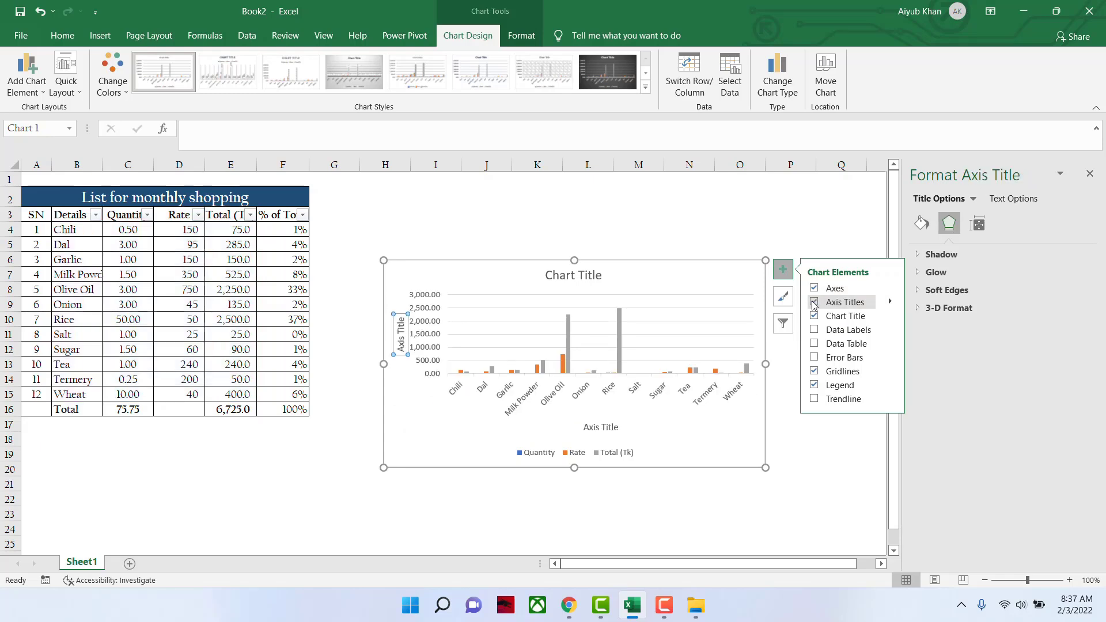
pyautogui.moveTo(403, 348); pyautogui.dragTo(401, 317)
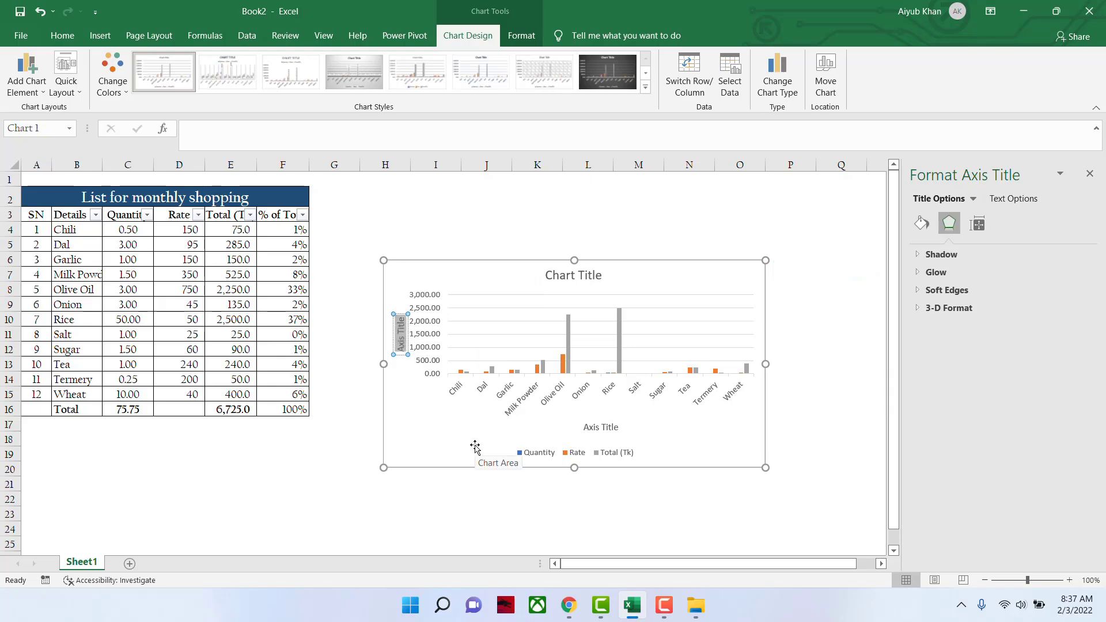
pyautogui.press('Delete')
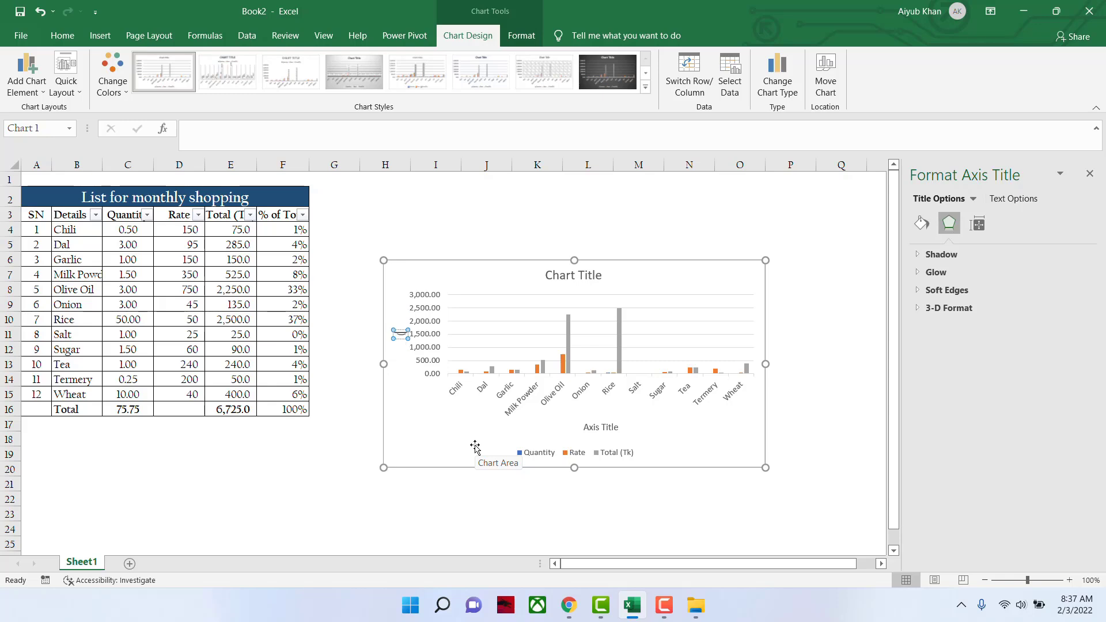
pyautogui.write('(Val')
pyautogui.press('BackSpace')
pyautogui.press('BackSpace')
pyautogui.press('BackSpace')
pyautogui.write('Value )')
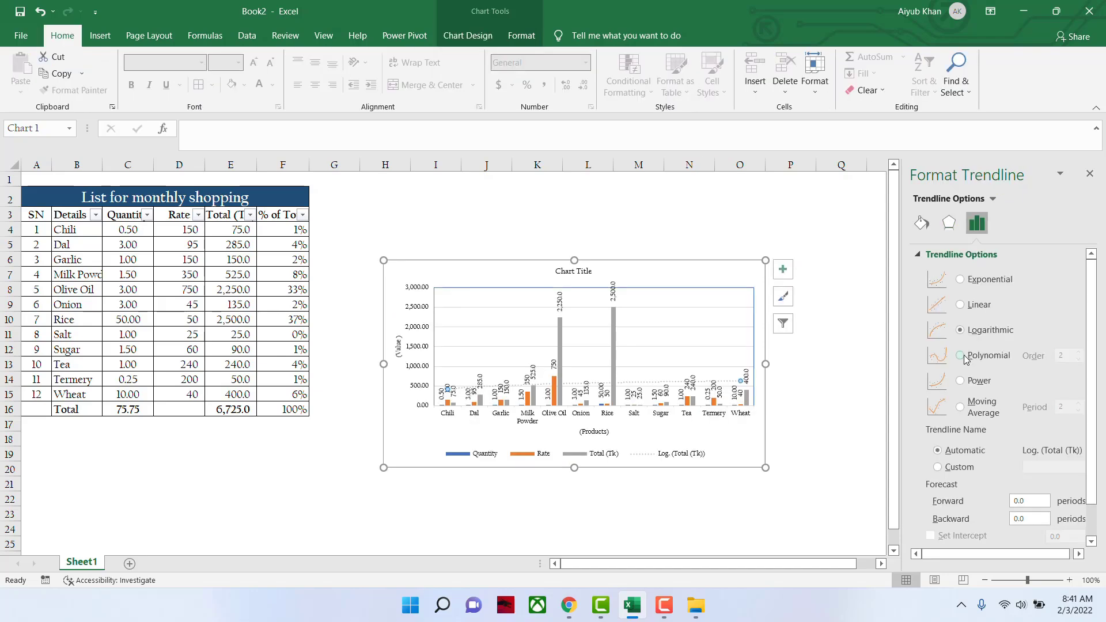
# Step: Change the Total (Tk) trendline to a moving average with period 2 and close its formatting options
pyautogui.click(960, 355)
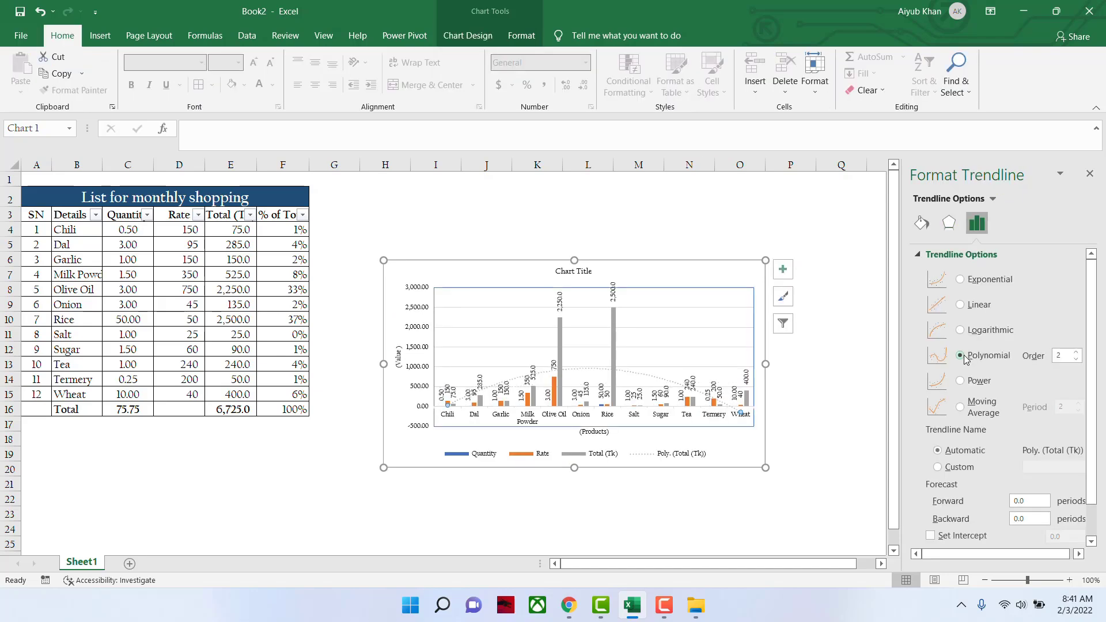
pyautogui.click(959, 407)
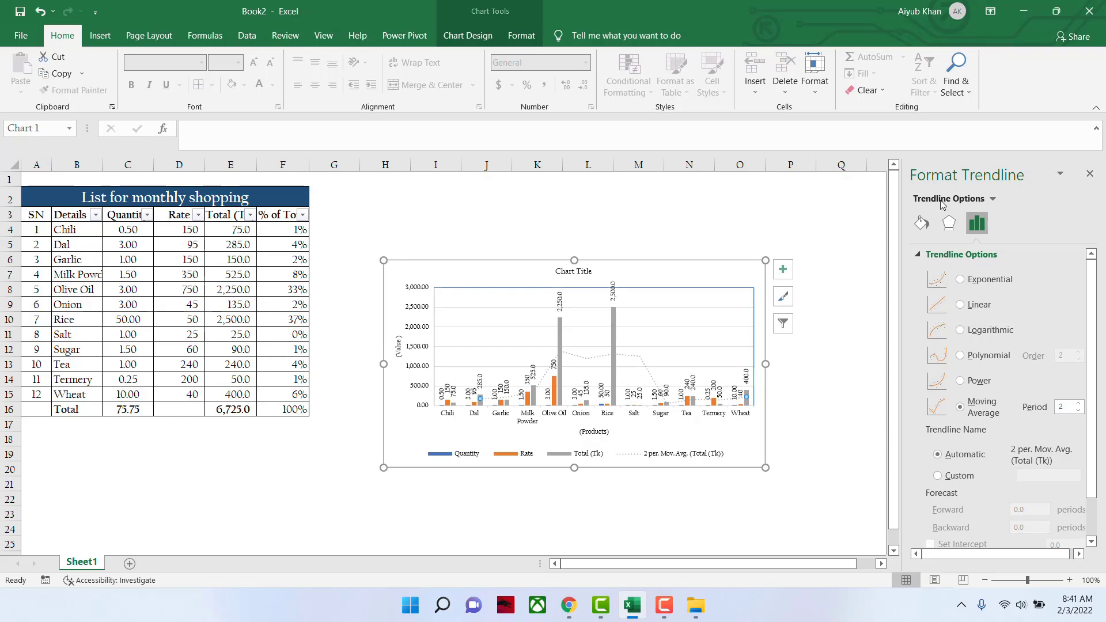
pyautogui.click(921, 223)
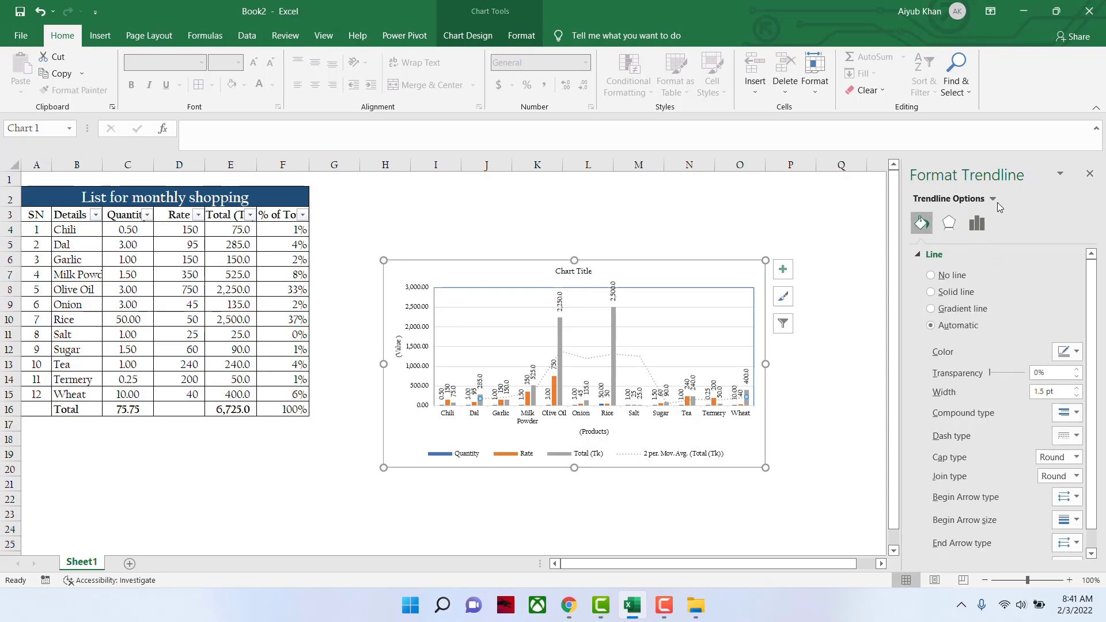
pyautogui.click(994, 197)
pyautogui.click(984, 200)
pyautogui.click(1089, 175)
pyautogui.click(872, 373)
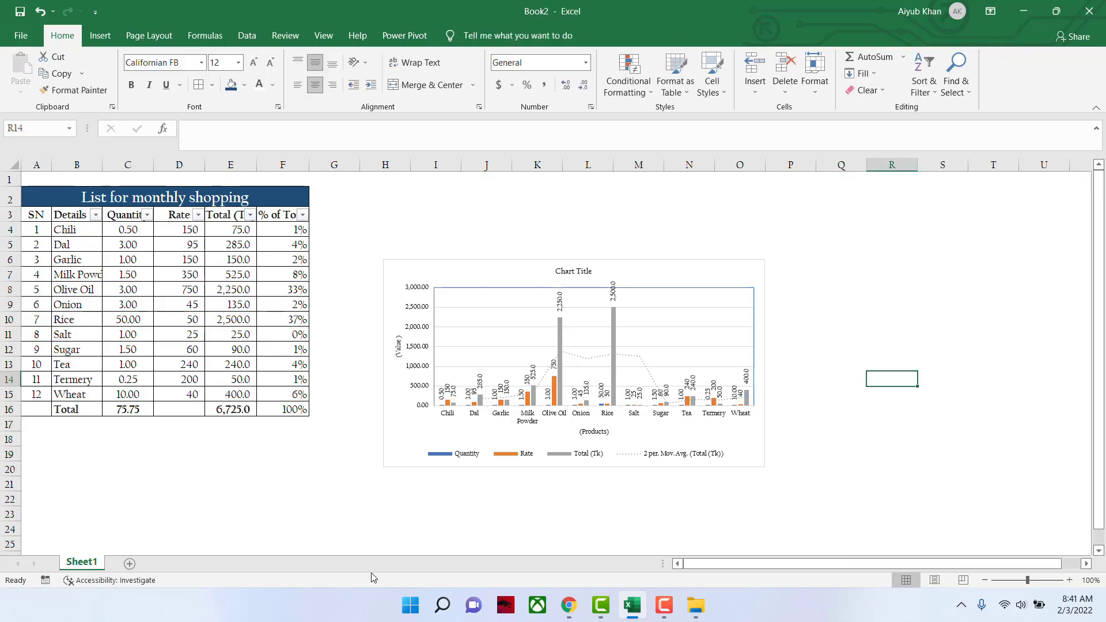
# Step: Move the chart directly beside the shopping list and enlarge it to match the table's height, rows 2 to 16
pyautogui.moveTo(511, 262); pyautogui.dragTo(442, 192)
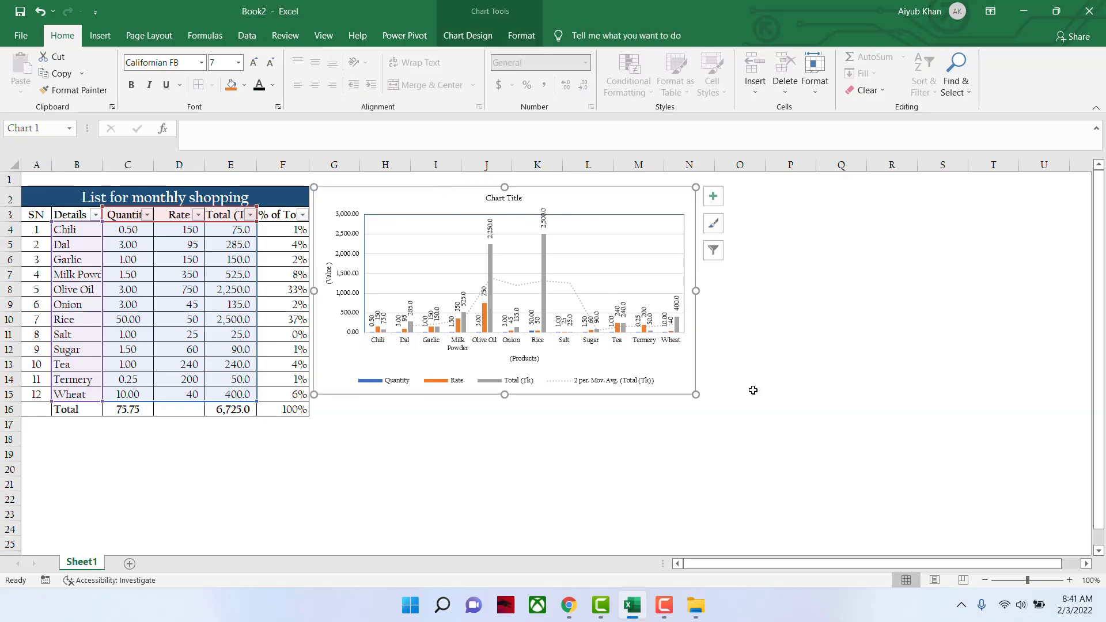
pyautogui.moveTo(696, 395); pyautogui.dragTo(715, 416)
pyautogui.click(778, 397)
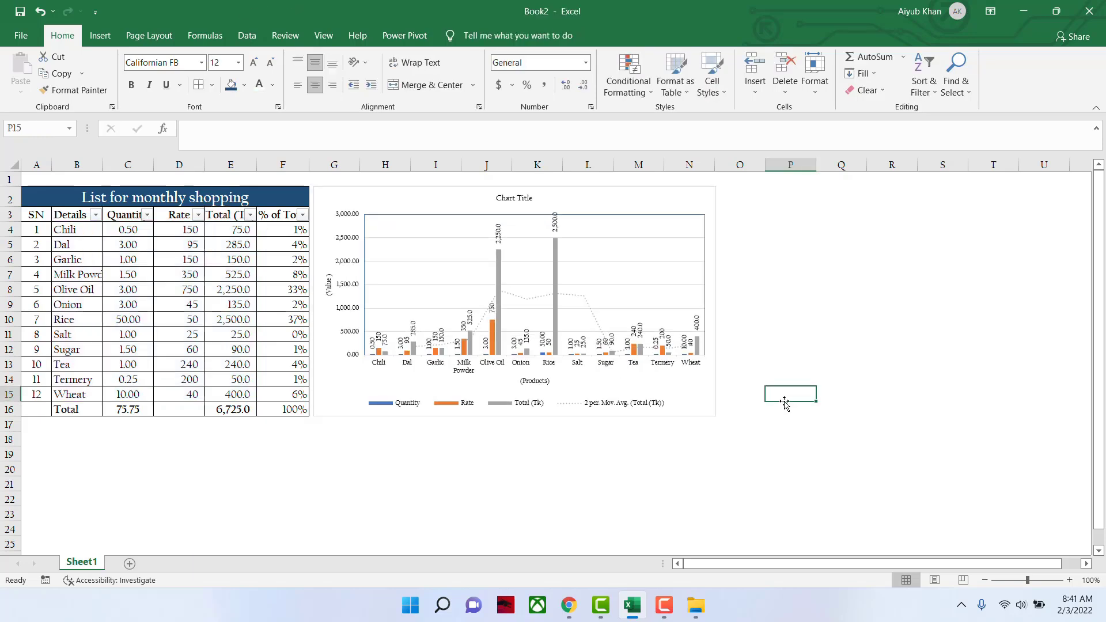
# Step: Set the quantities of Chili to 1, Dal to 5, Garlic to 2 and Milk Powder to 5
pyautogui.click(132, 229)
pyautogui.write('1')
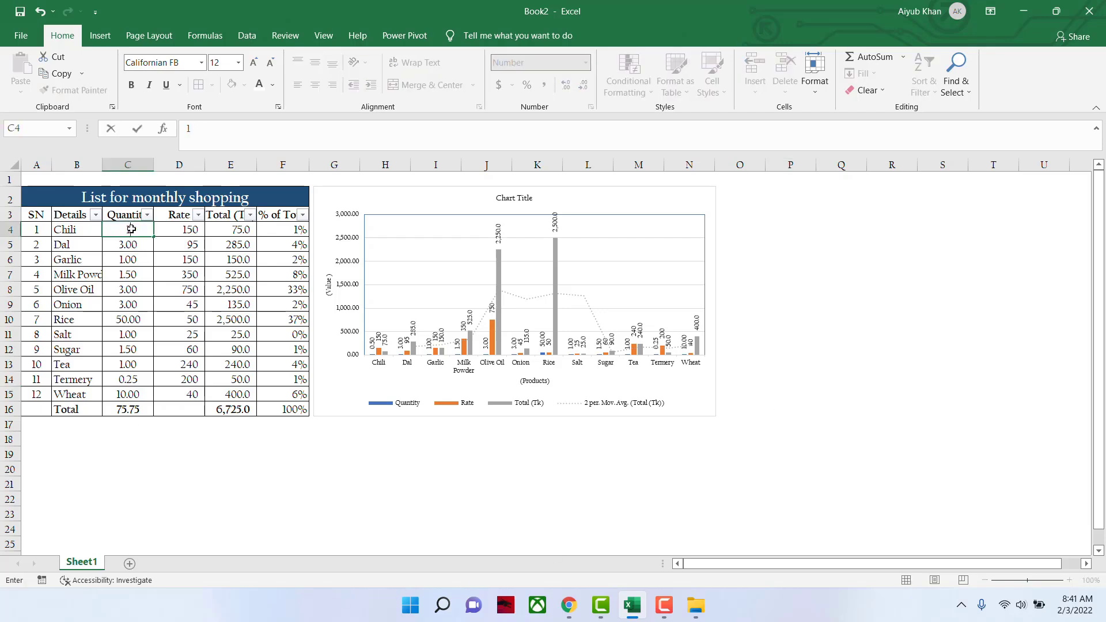
pyautogui.press('Return')
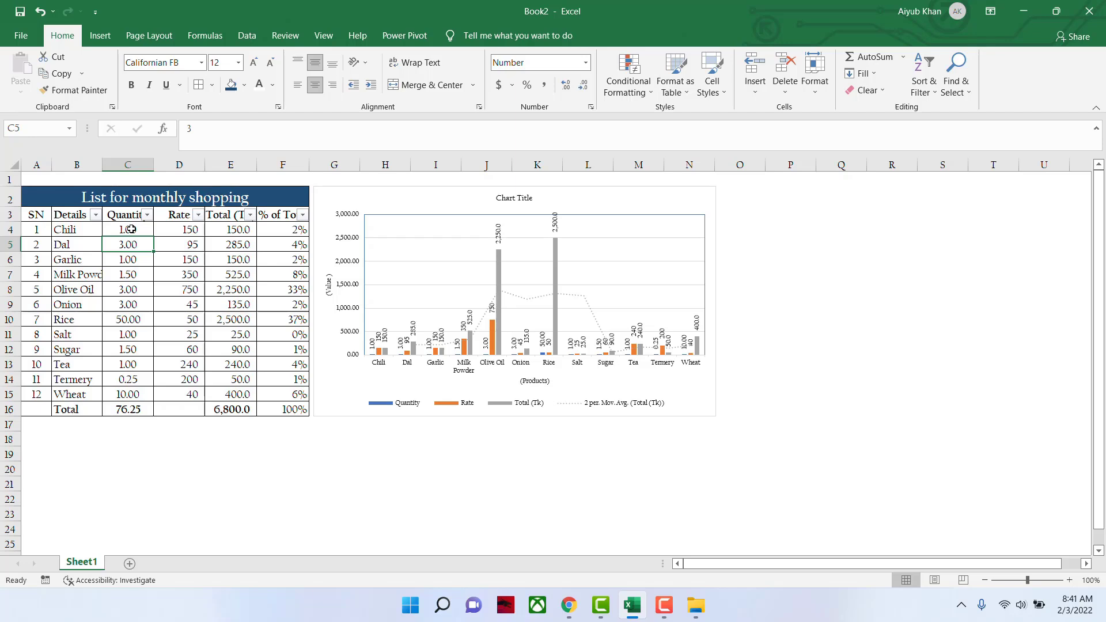
pyautogui.write('5')
pyautogui.press('Return')
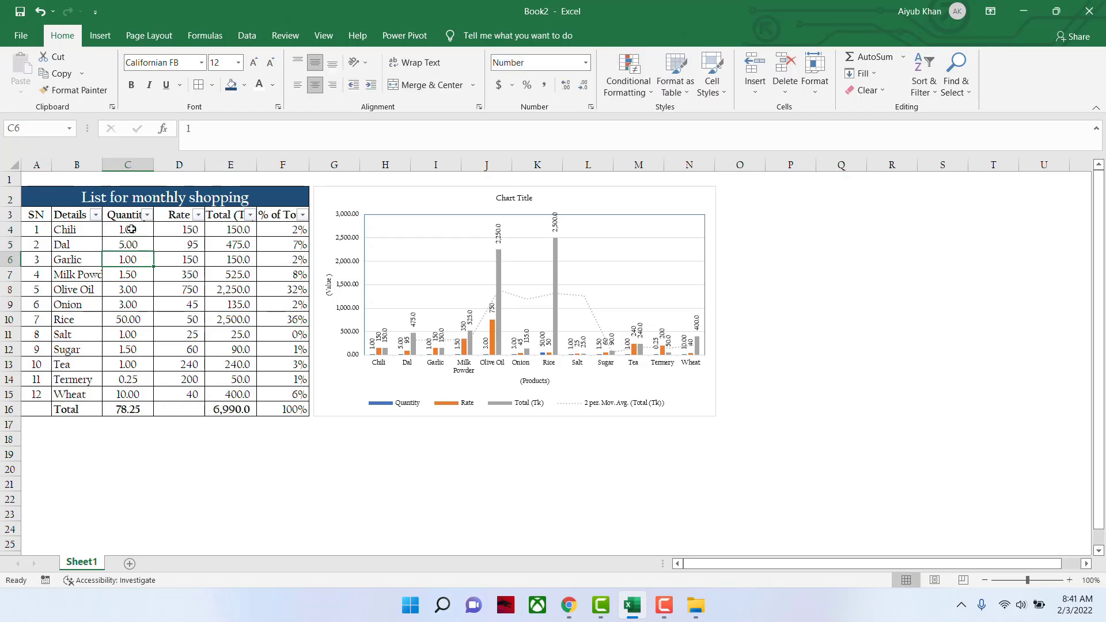
pyautogui.write('2')
pyautogui.press('Return')
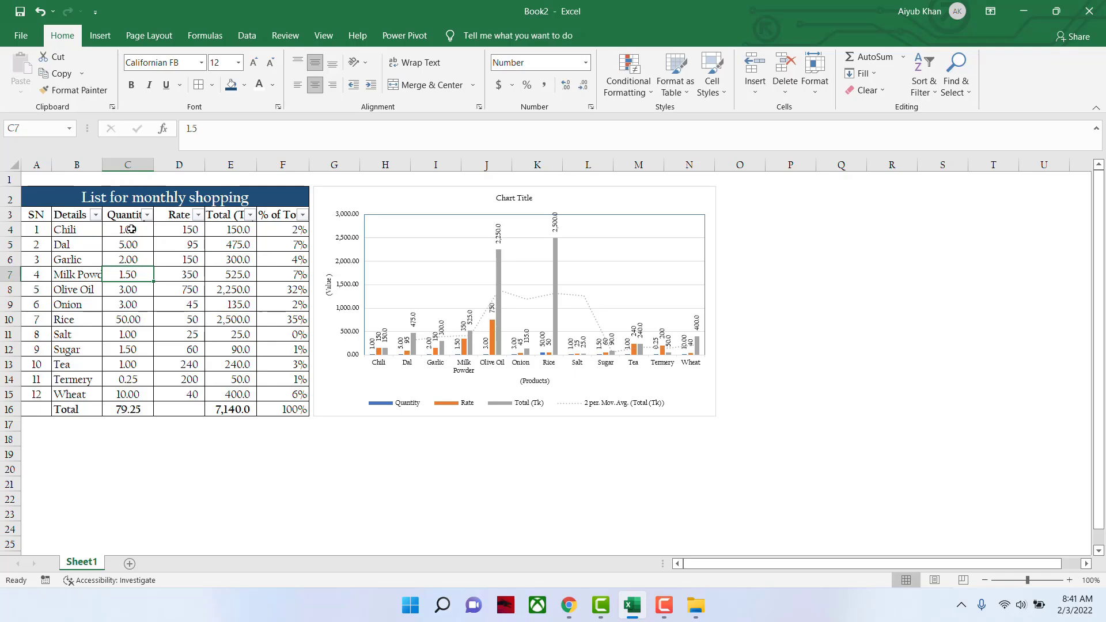
pyautogui.write('5')
pyautogui.press('Return')
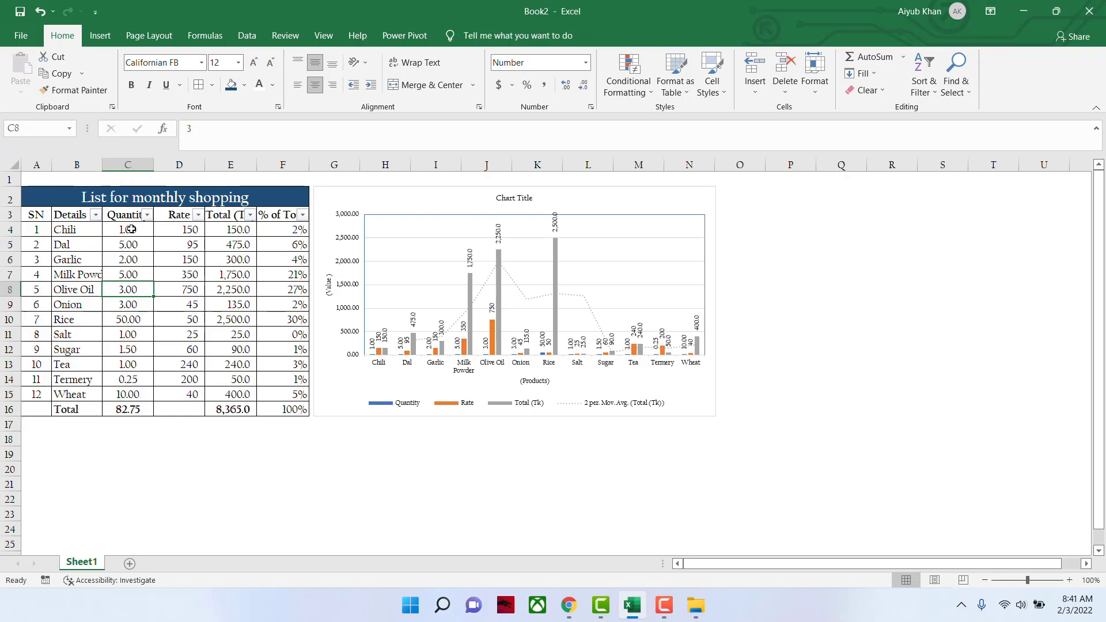
# Step: Set the Olive Oil quantity to 10 as a trial and replace it with 5
pyautogui.write('10')
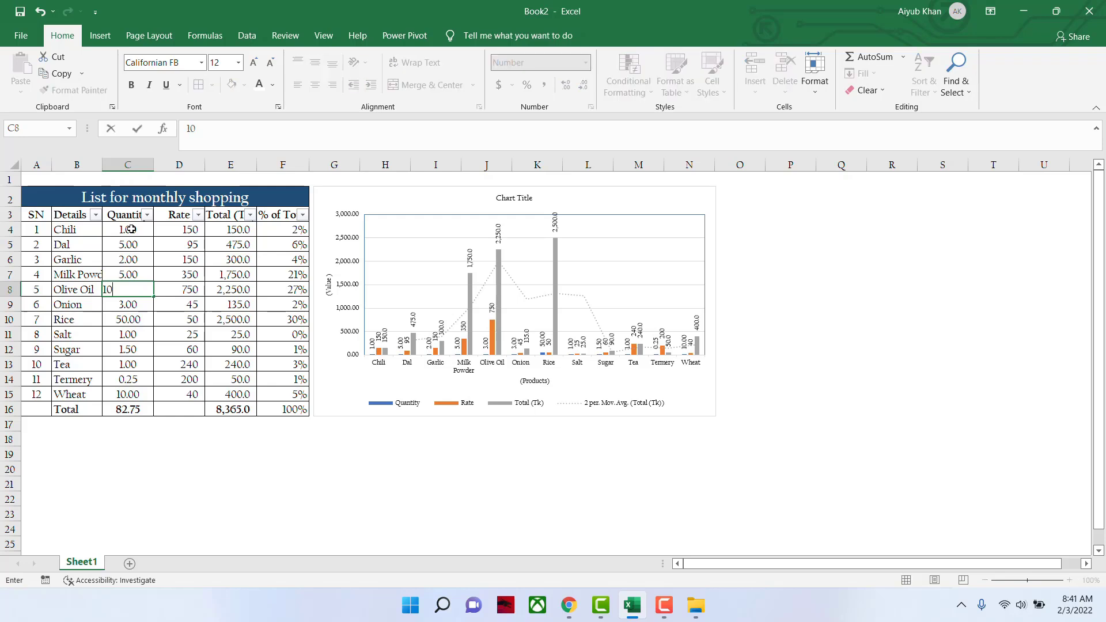
pyautogui.press('Return')
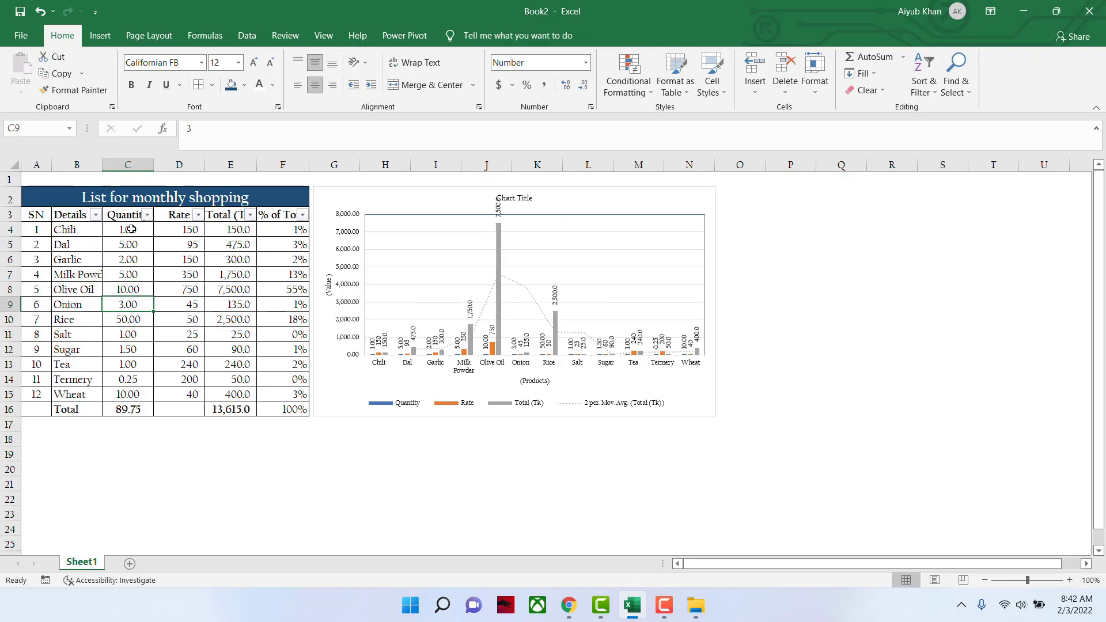
pyautogui.press('Up')
pyautogui.write('5')
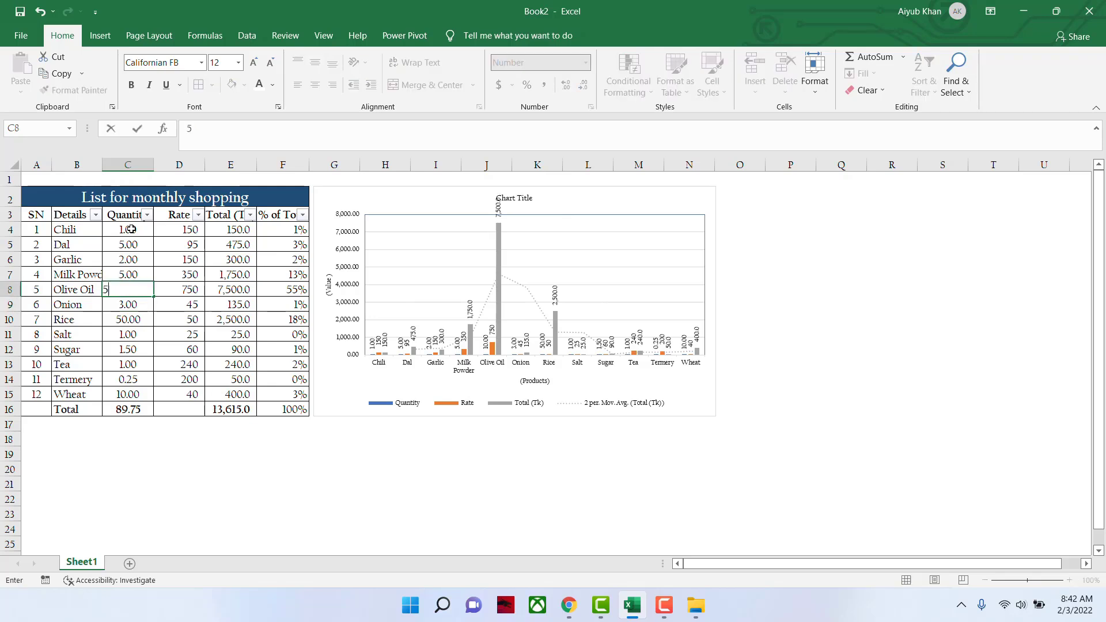
pyautogui.press('Return')
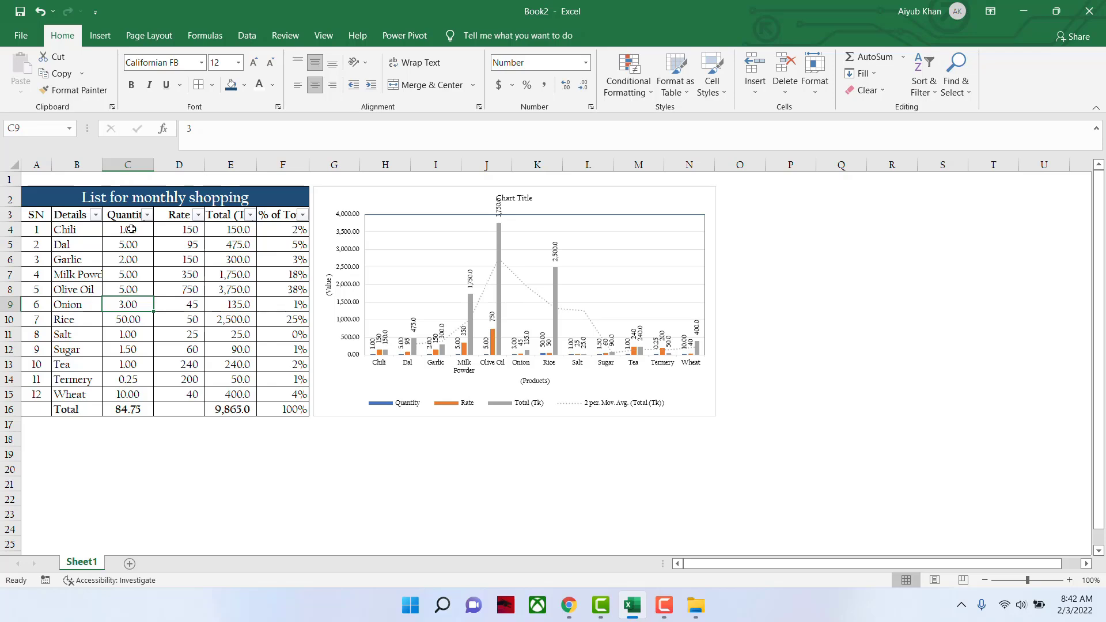
# Step: Set the quantities of Tea to 3, Termery to 2 and Wheat to 30
pyautogui.press('Down')
pyautogui.press('Down')
pyautogui.press('Down')
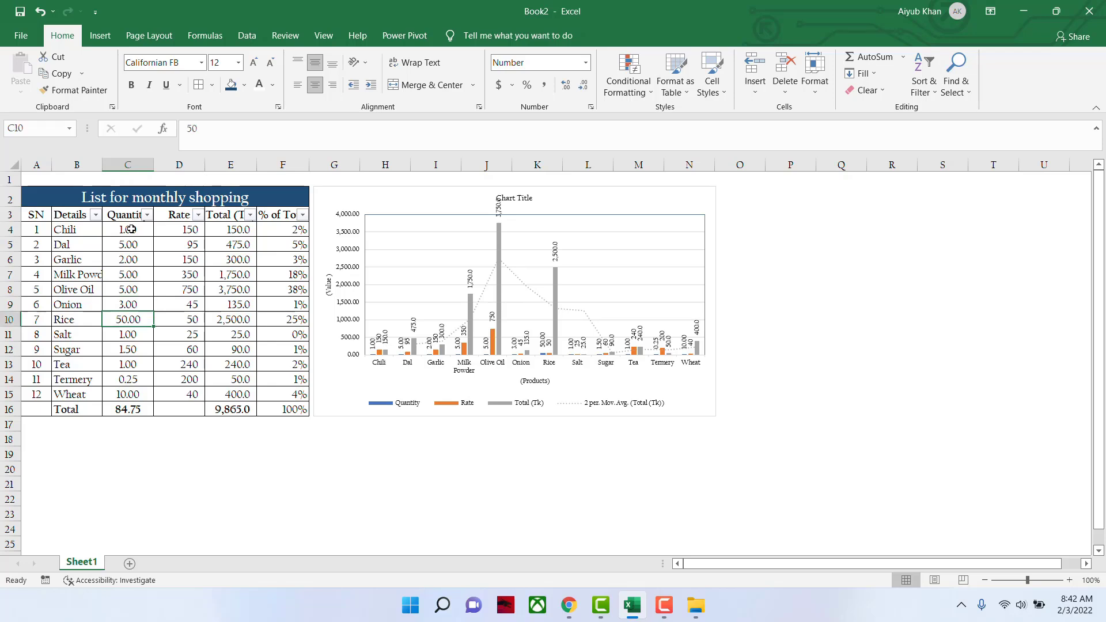
pyautogui.press('Down')
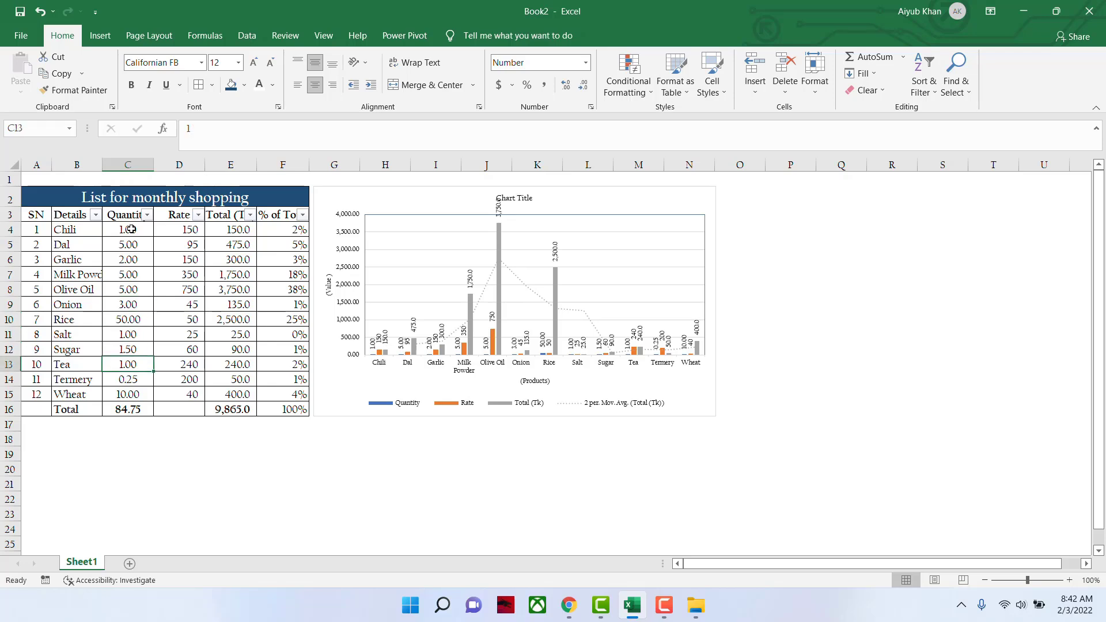
pyautogui.write('1')
pyautogui.press('BackSpace')
pyautogui.write('3')
pyautogui.press('Return')
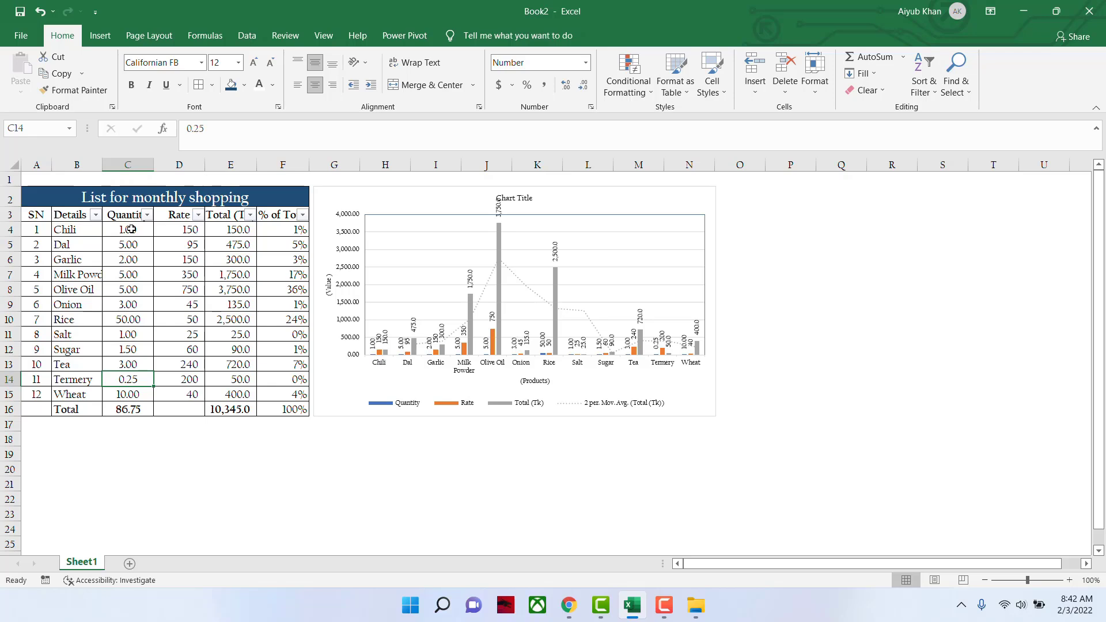
pyautogui.write('2')
pyautogui.press('Return')
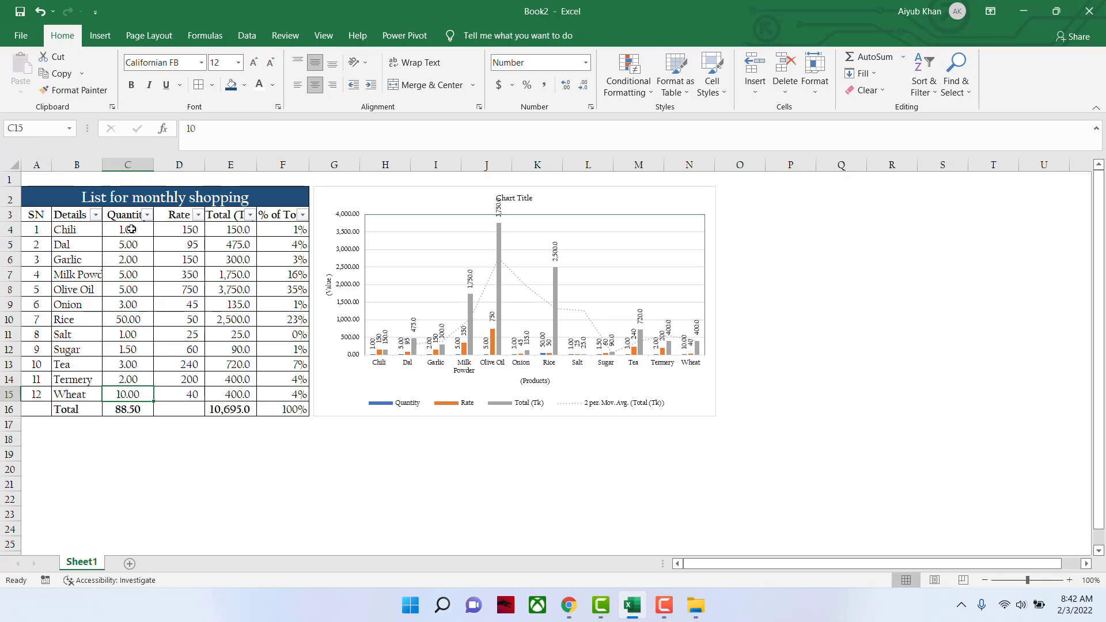
pyautogui.write('30')
pyautogui.press('Return')
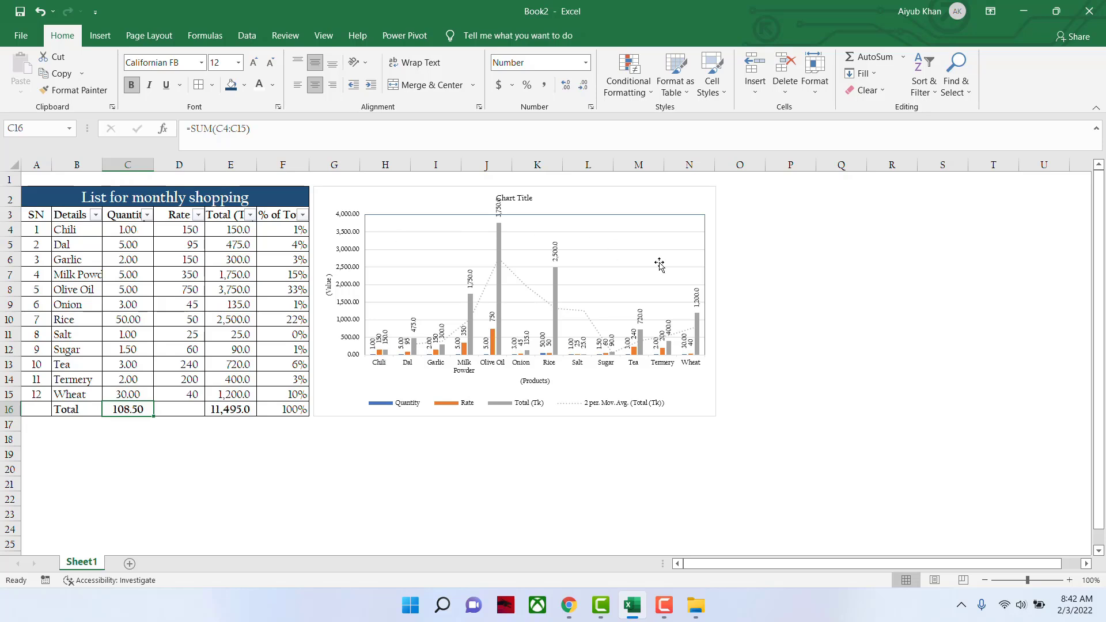
# Step: Open the online picture collection for insertion at cell P6 and browse its categories
pyautogui.click(782, 255)
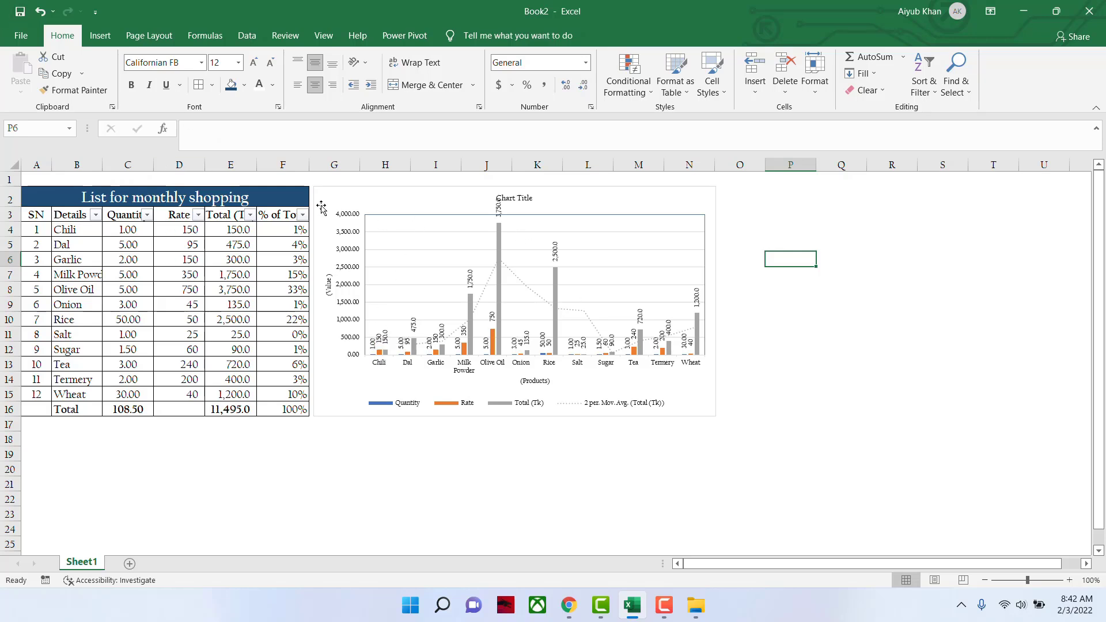
pyautogui.click(99, 37)
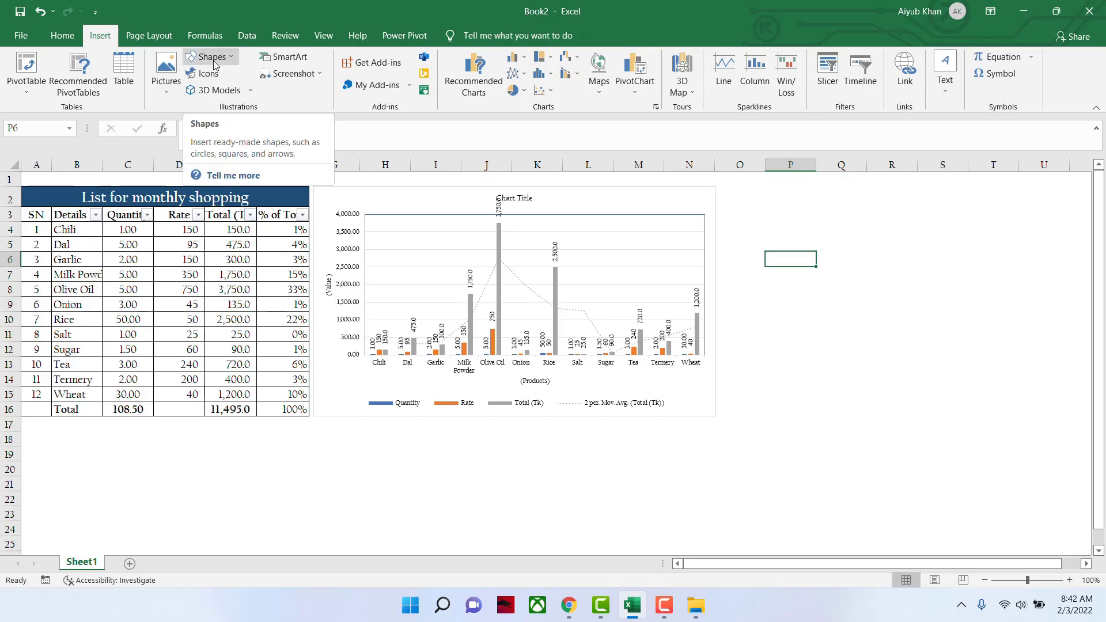
pyautogui.click(166, 92)
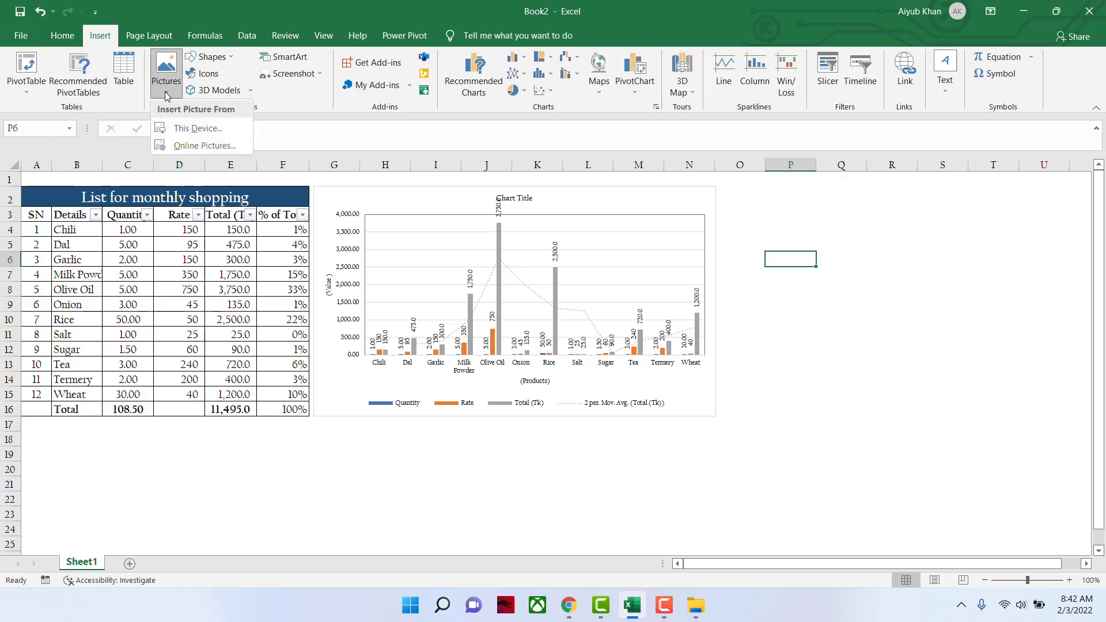
pyautogui.click(206, 146)
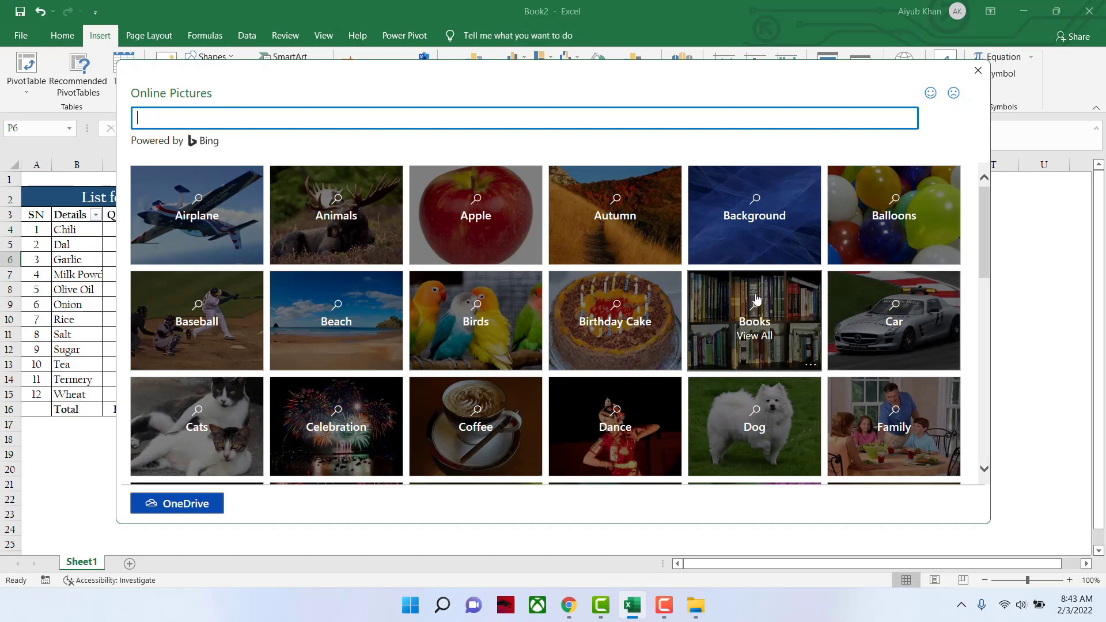
pyautogui.scroll(-5, 674, 375)
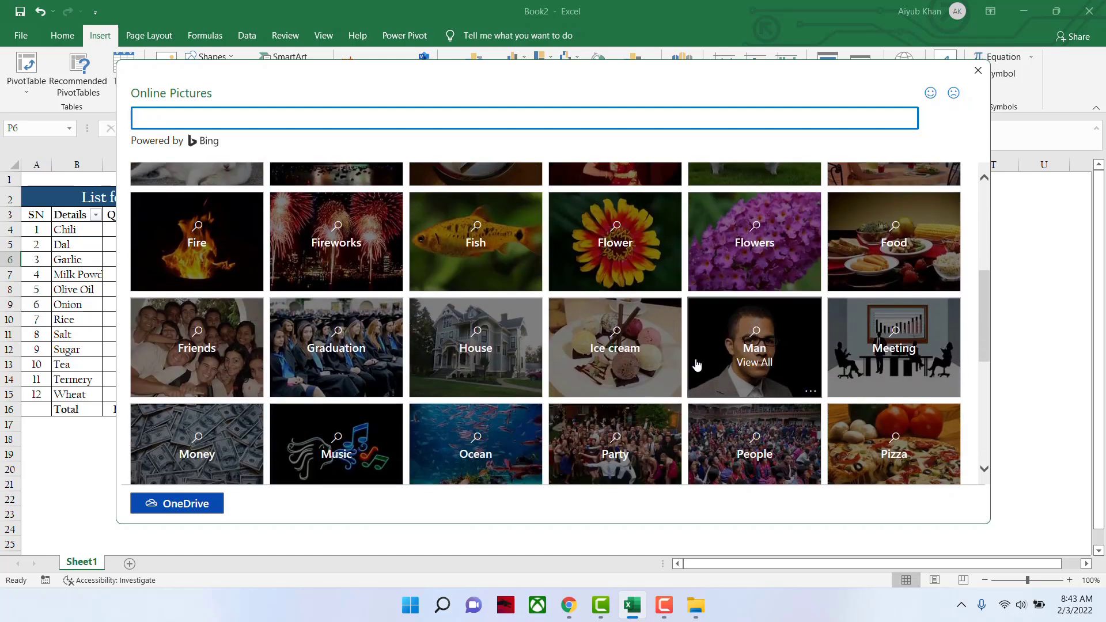
pyautogui.scroll(-2, 697, 364)
pyautogui.scroll(-2, 696, 364)
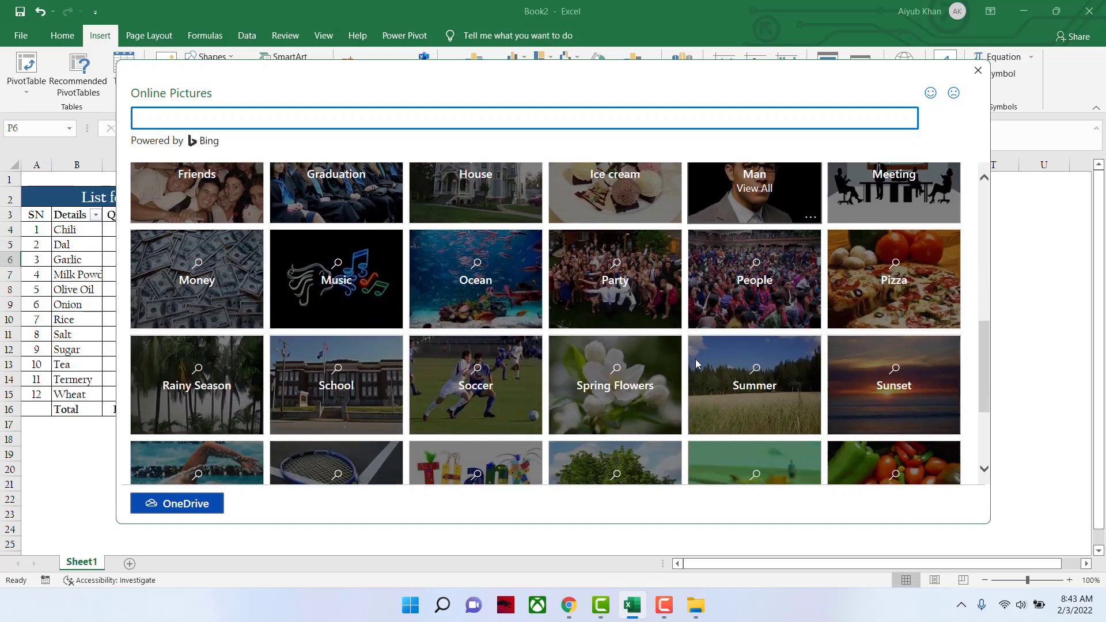
pyautogui.scroll(-2, 696, 370)
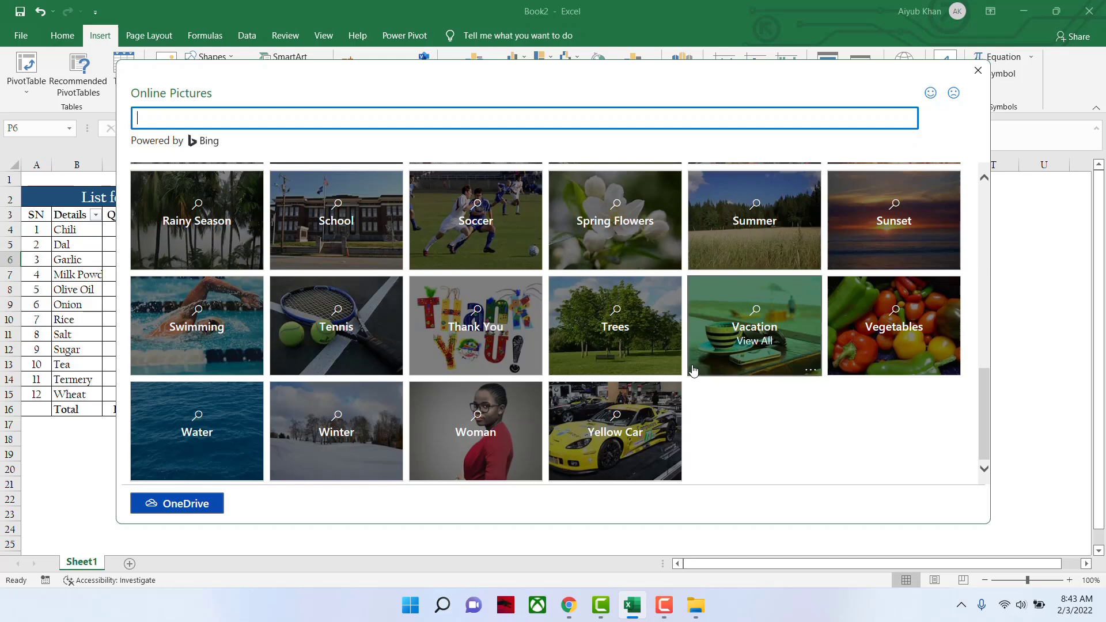
pyautogui.scroll(2, 693, 371)
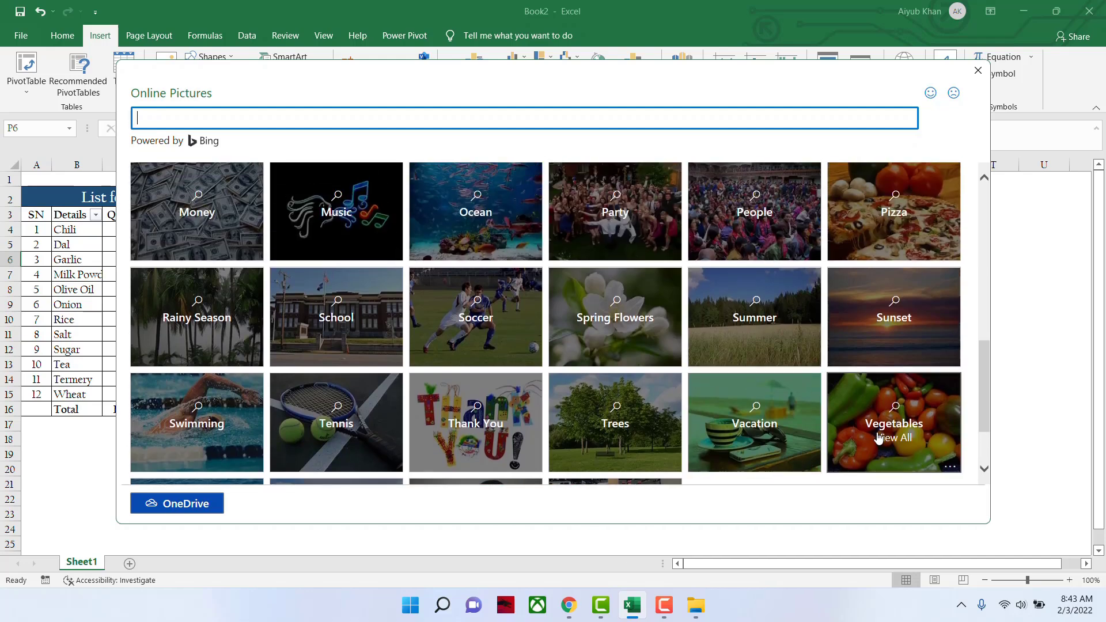
pyautogui.scroll(1, 878, 438)
pyautogui.scroll(6, 878, 438)
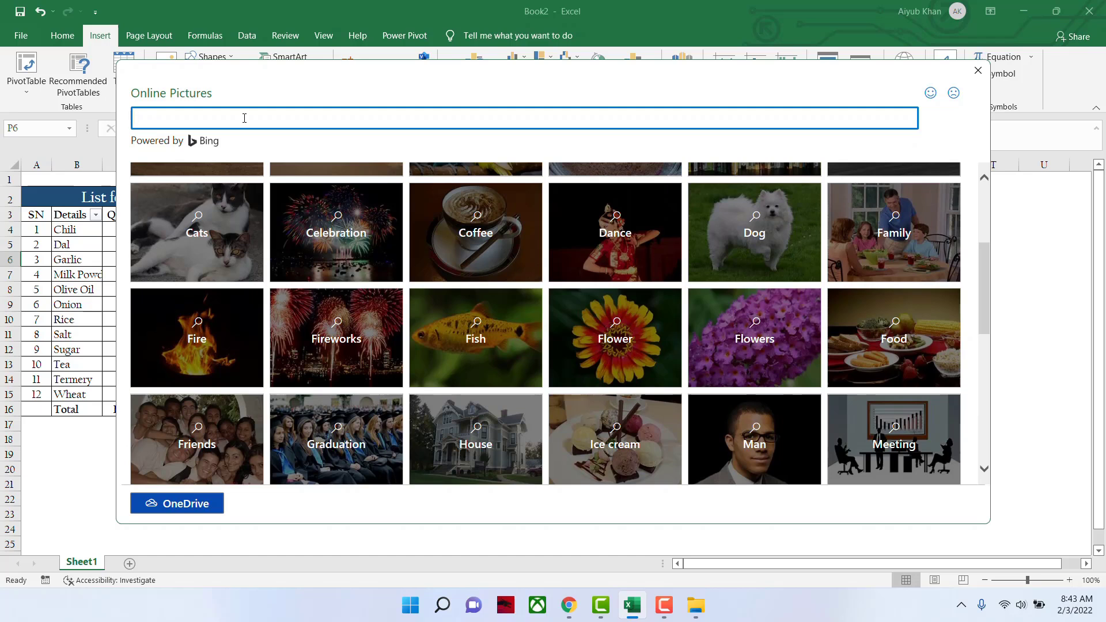
# Step: Search the online pictures for "Grocery items" and insert the photo of a shop packed with grocery products
pyautogui.write('Grocery items')
pyautogui.press('Return')
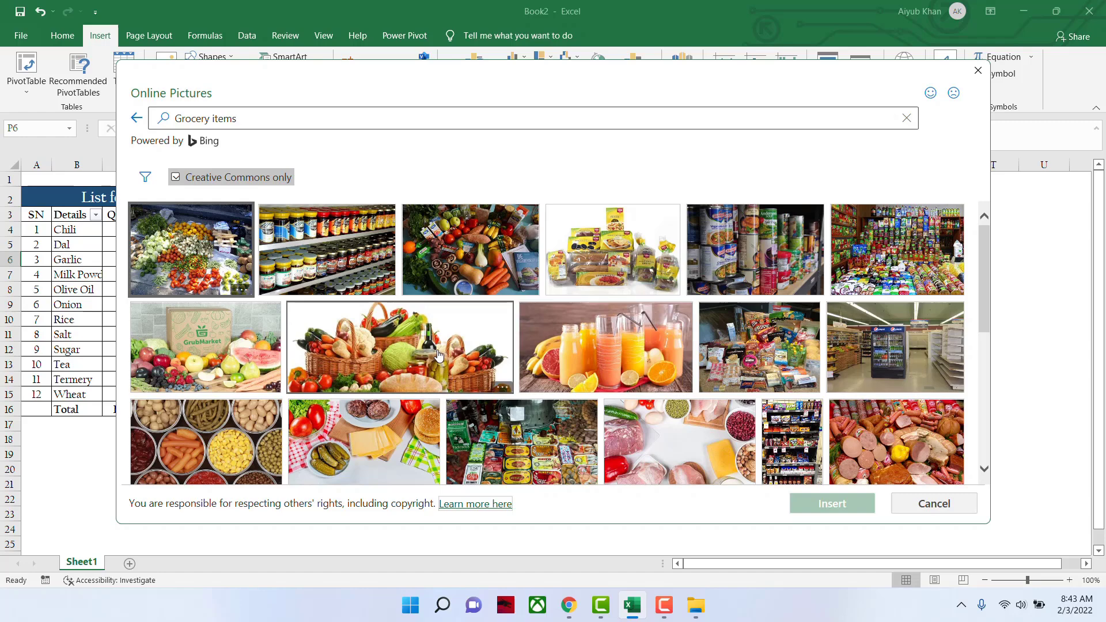
pyautogui.click(907, 267)
pyautogui.click(829, 506)
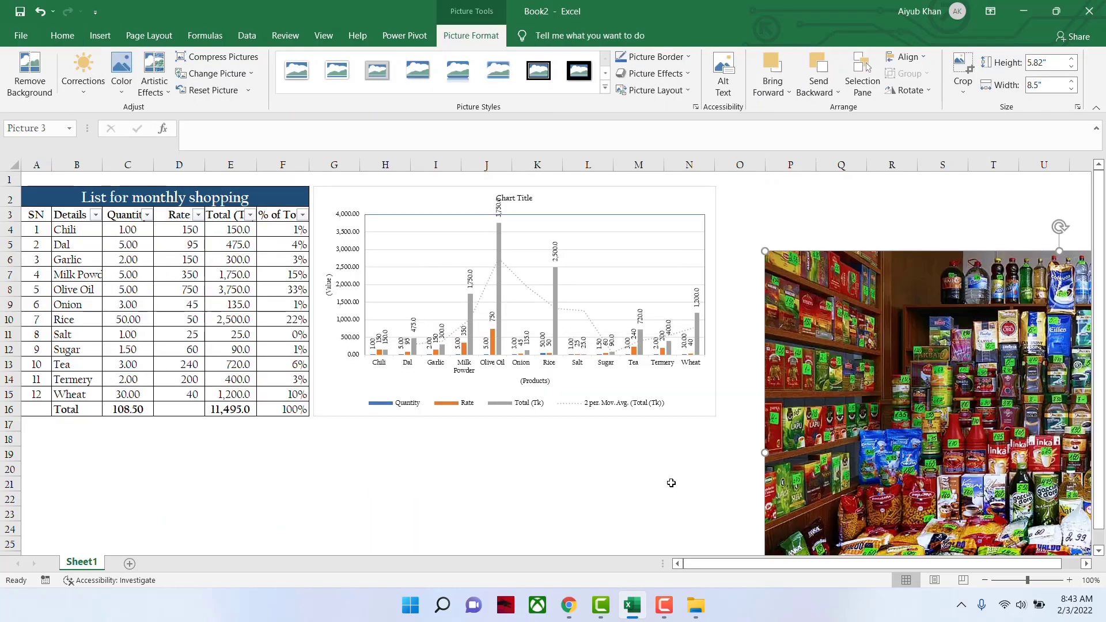
# Step: Move the grocery picture to the sheet's upper-left corner and shrink it to about 4.18" by 2.86", matching the width of columns A to F
pyautogui.moveTo(898, 417); pyautogui.dragTo(111, 293)
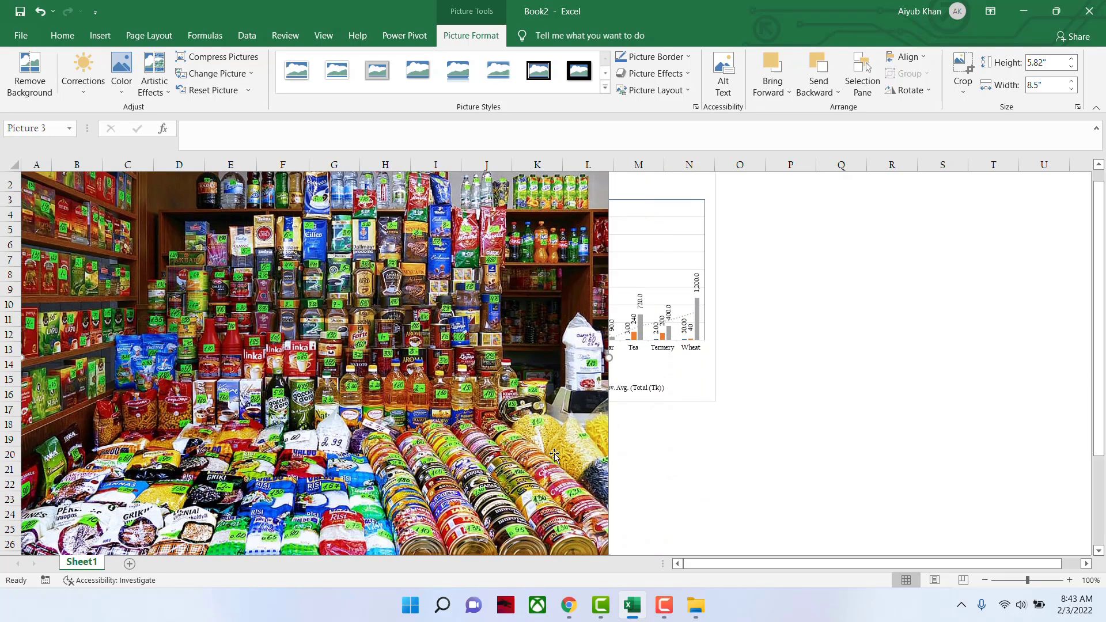
pyautogui.scroll(-2, 610, 463)
pyautogui.moveTo(607, 464); pyautogui.dragTo(309, 243)
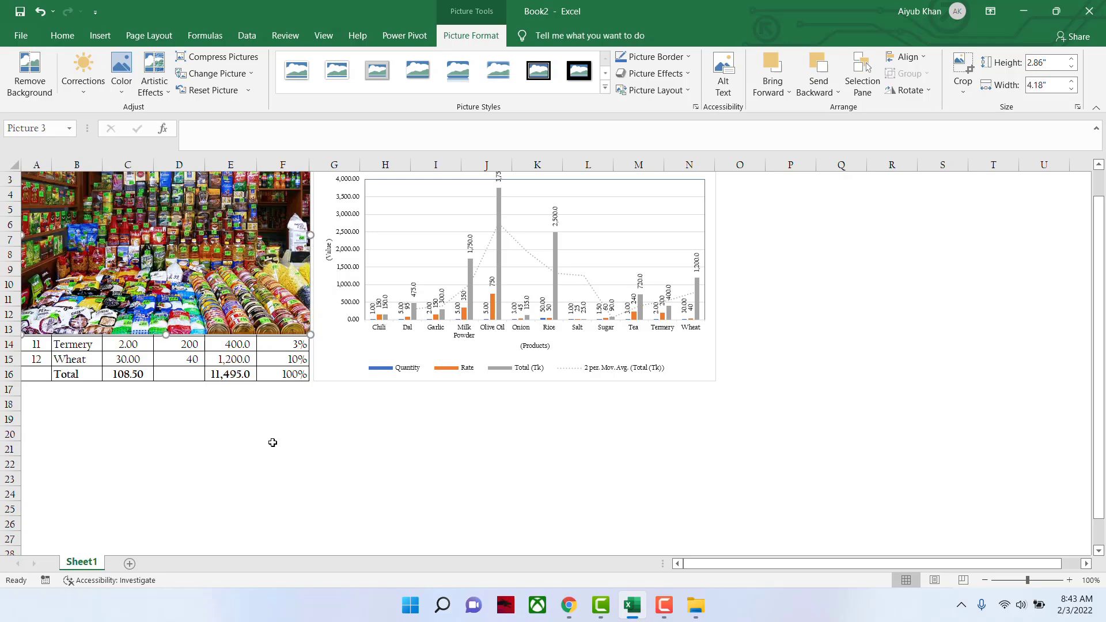
pyautogui.scroll(1, 271, 444)
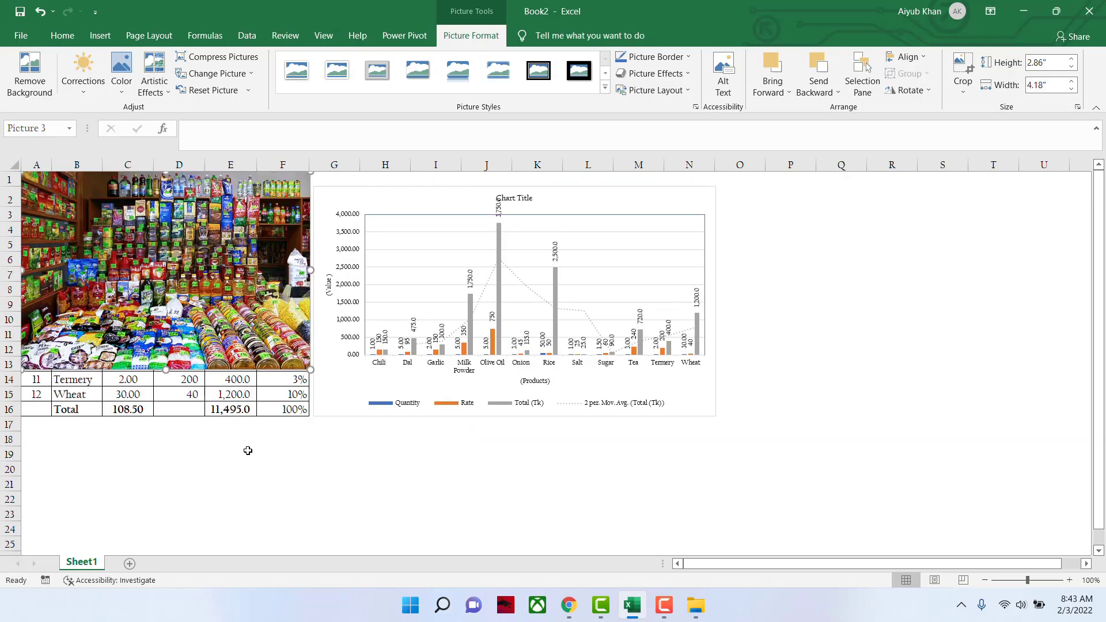
pyautogui.rightClick(224, 287)
pyautogui.click(195, 275)
# Step: Insert 16 blank rows above the shopping list and move the grocery picture up into them, starting at row 1
pyautogui.moveTo(9, 179); pyautogui.dragTo(21, 409)
pyautogui.rightClick(11, 294)
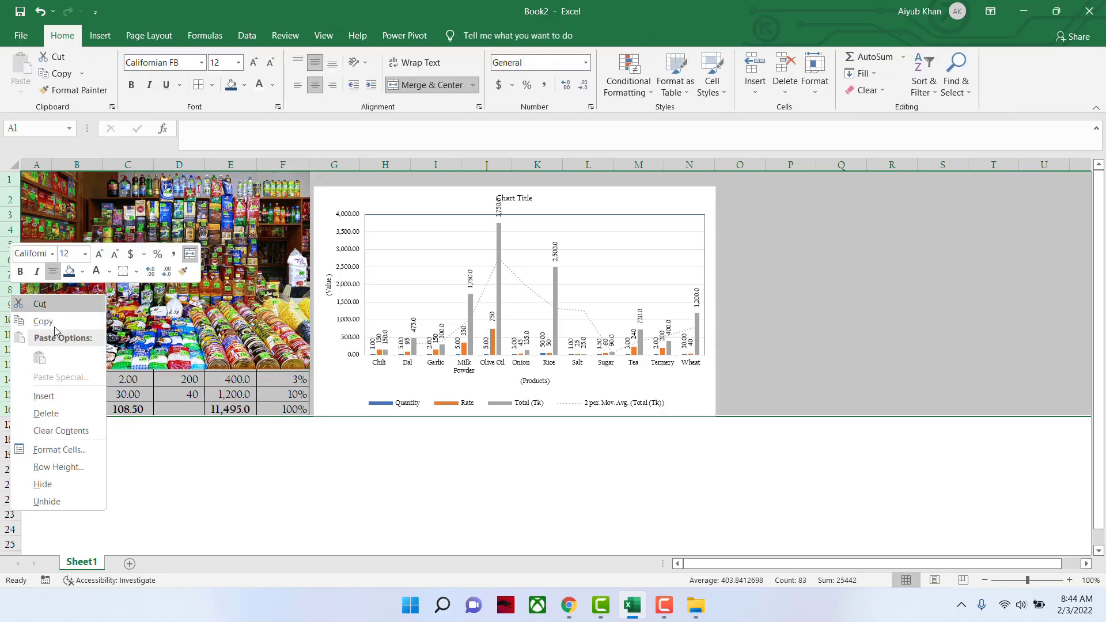
pyautogui.click(51, 396)
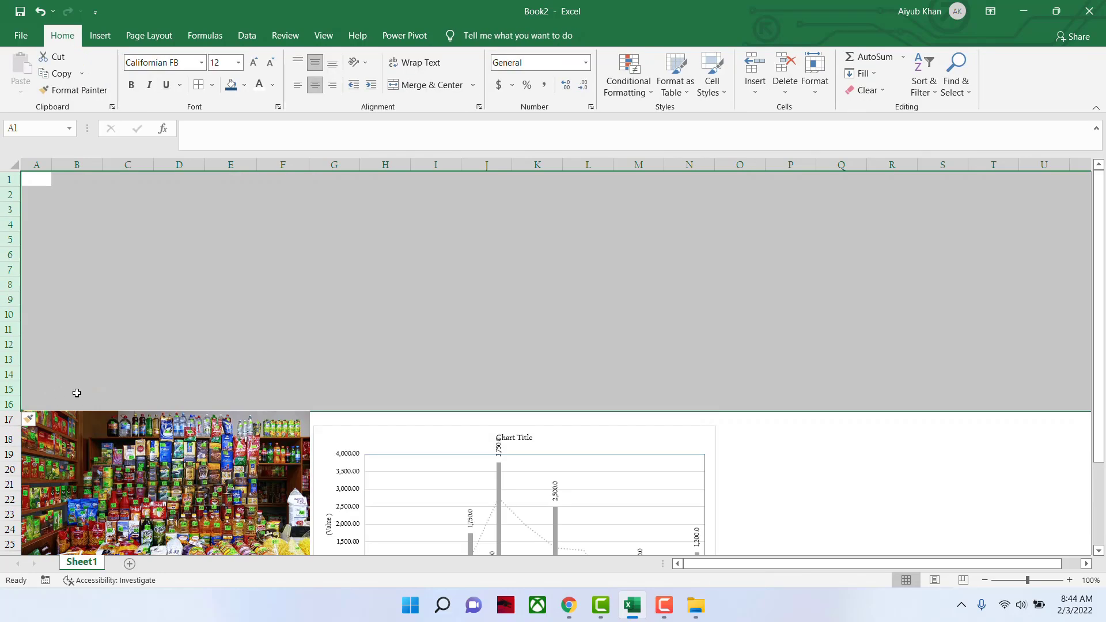
pyautogui.moveTo(109, 445); pyautogui.dragTo(105, 200)
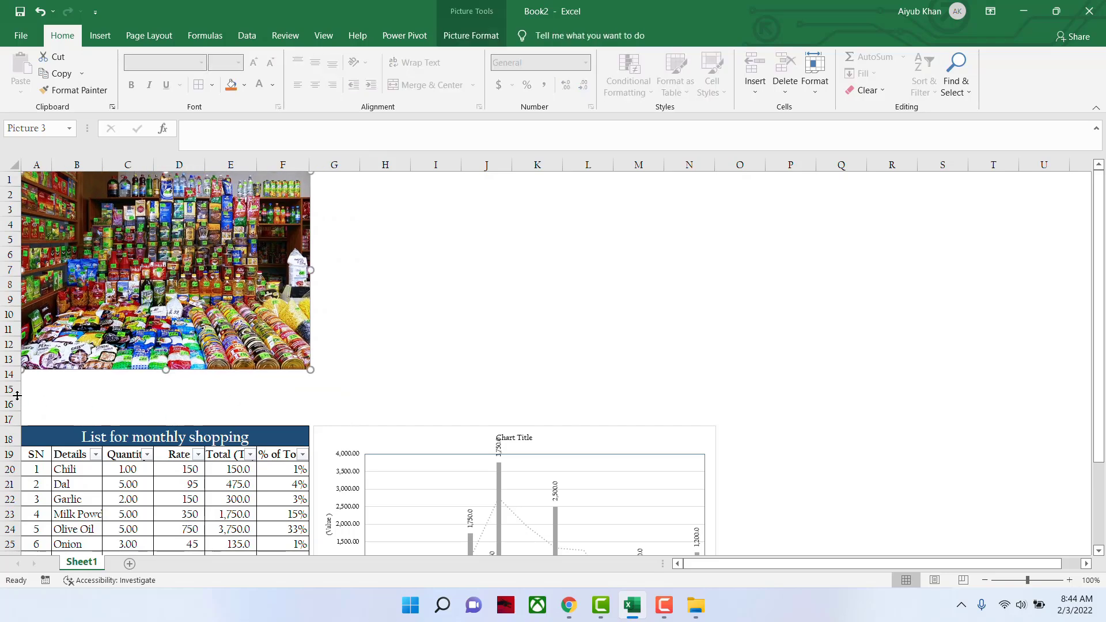
# Step: Delete the surplus blank rows 15 to 17 between the grocery picture and the shopping list
pyautogui.moveTo(9, 389); pyautogui.dragTo(9, 419)
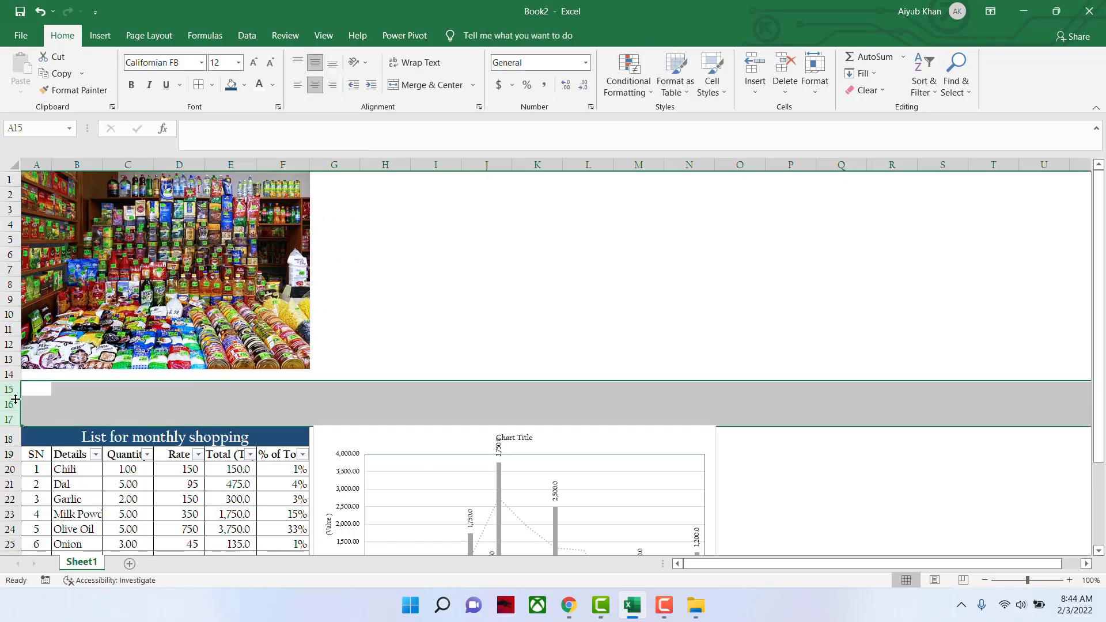
pyautogui.rightClick(9, 405)
pyautogui.click(54, 313)
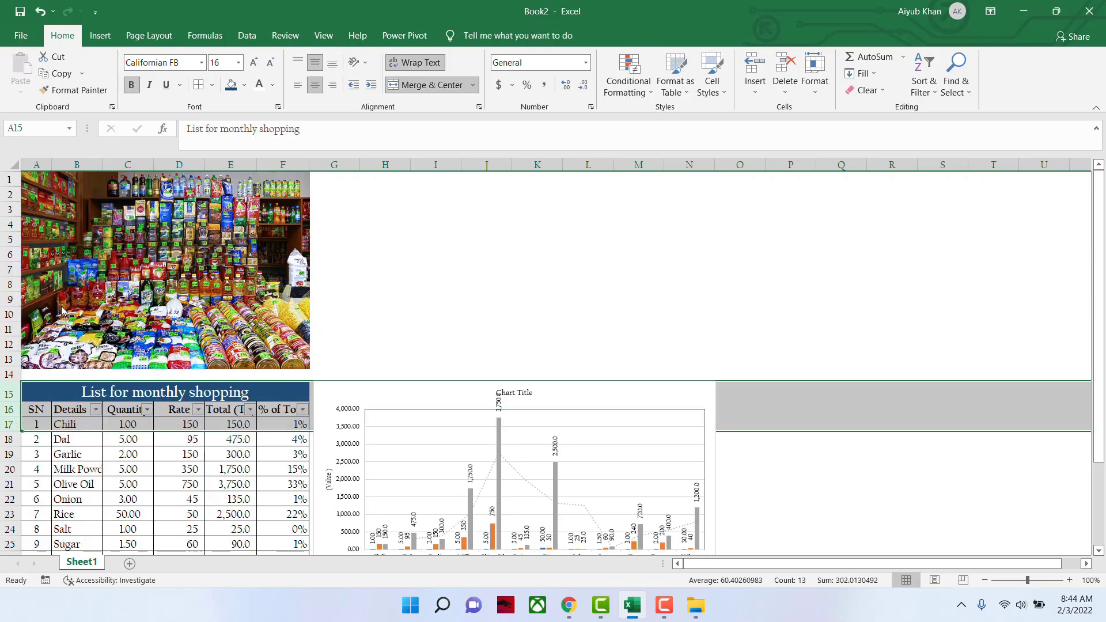
pyautogui.click(451, 299)
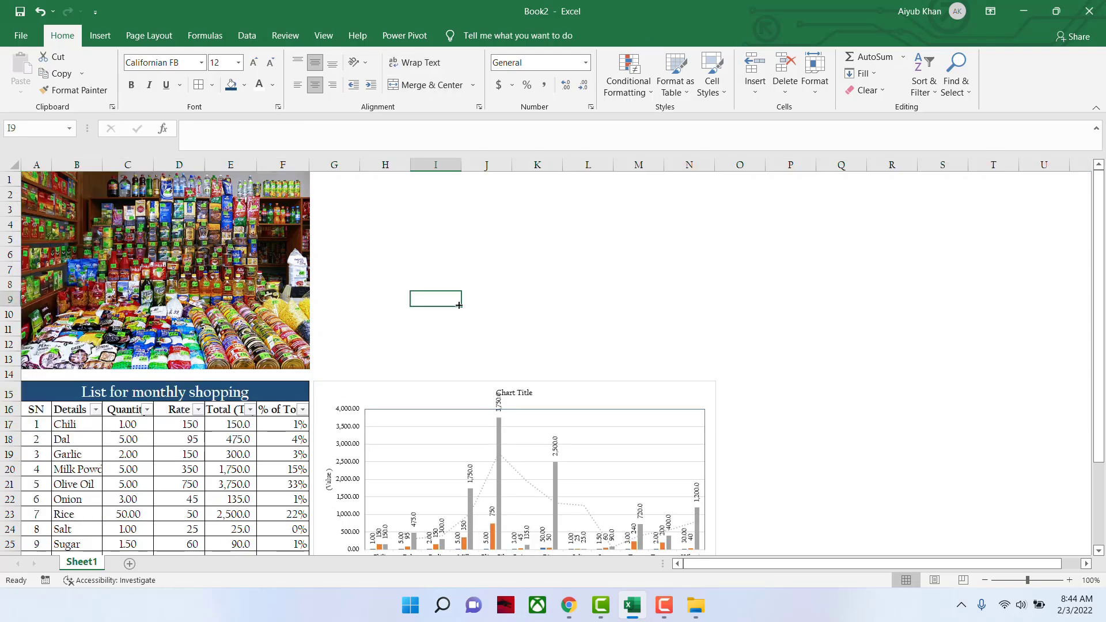
# Step: Insert an online picture at cell G1 by searching for "fruits" and choosing the first photo of assorted fruits
pyautogui.scroll(-1, 592, 310)
pyautogui.scroll(1, 592, 311)
pyautogui.click(376, 223)
pyautogui.click(339, 183)
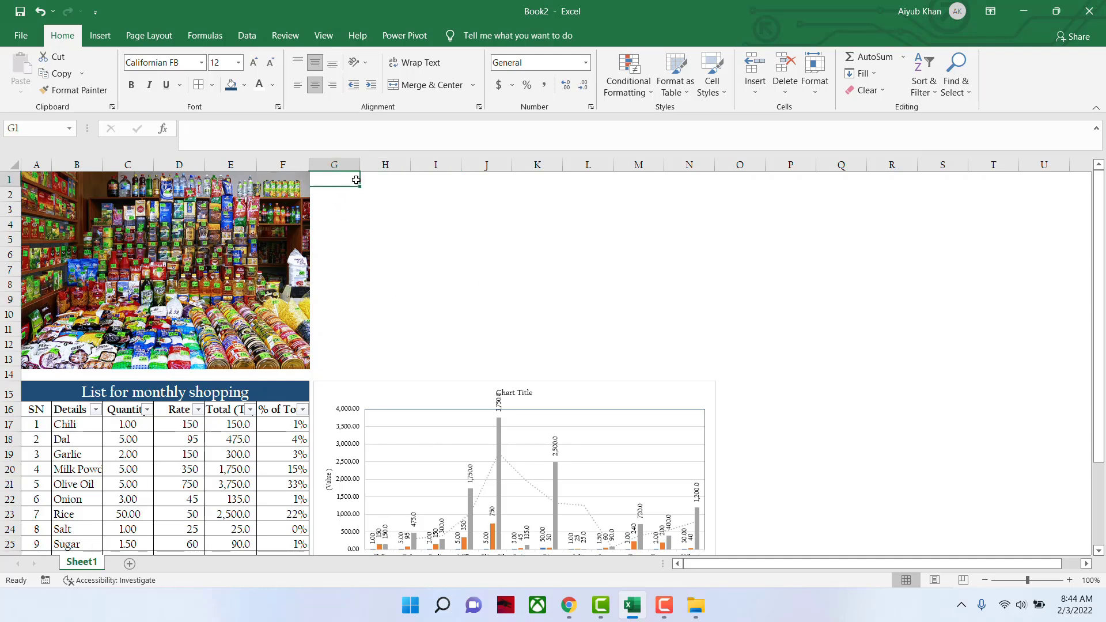
pyautogui.click(106, 38)
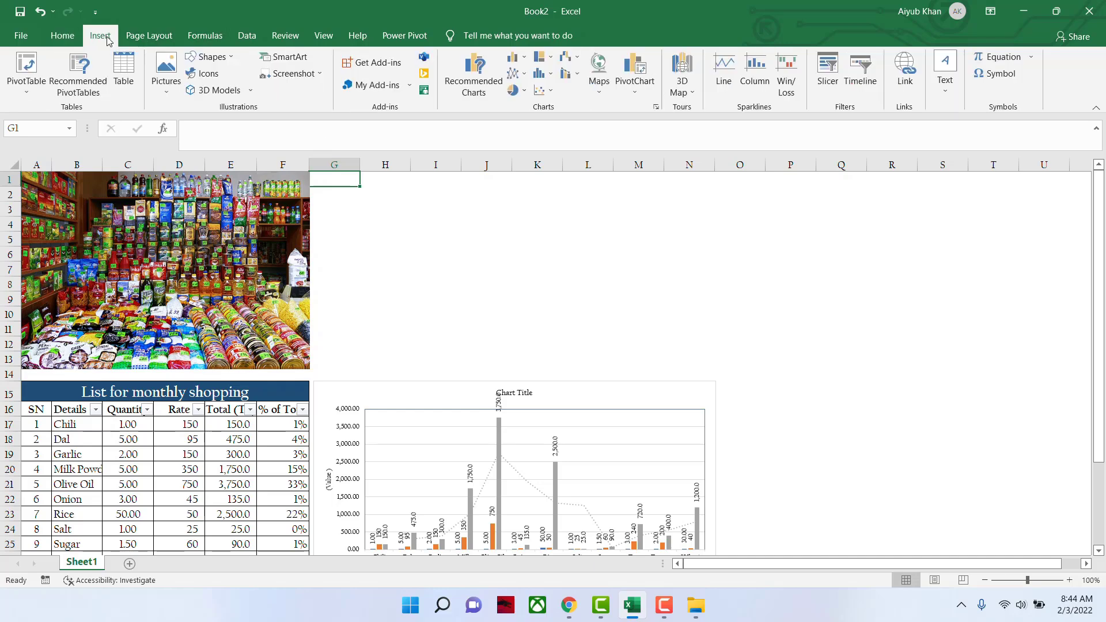
pyautogui.click(166, 71)
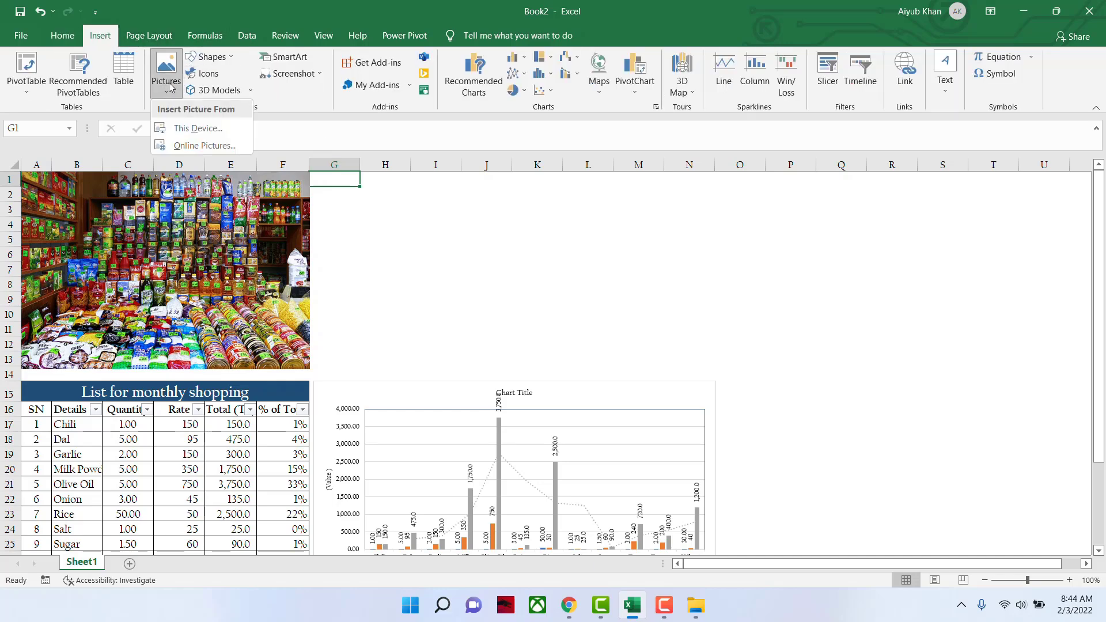
pyautogui.click(194, 147)
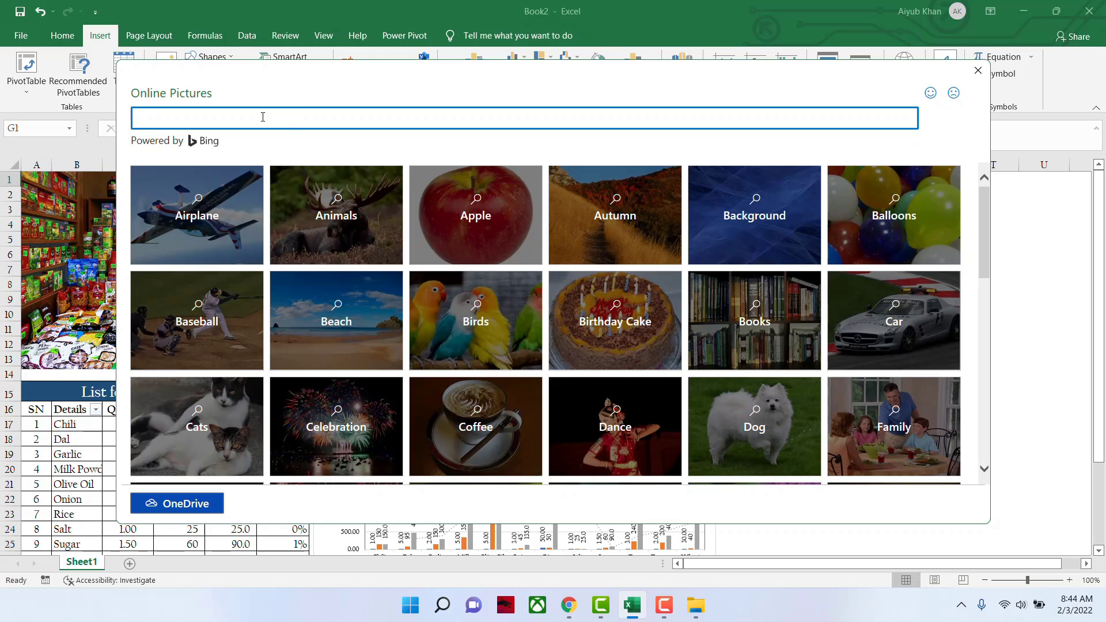
pyautogui.write('fruits')
pyautogui.press('Return')
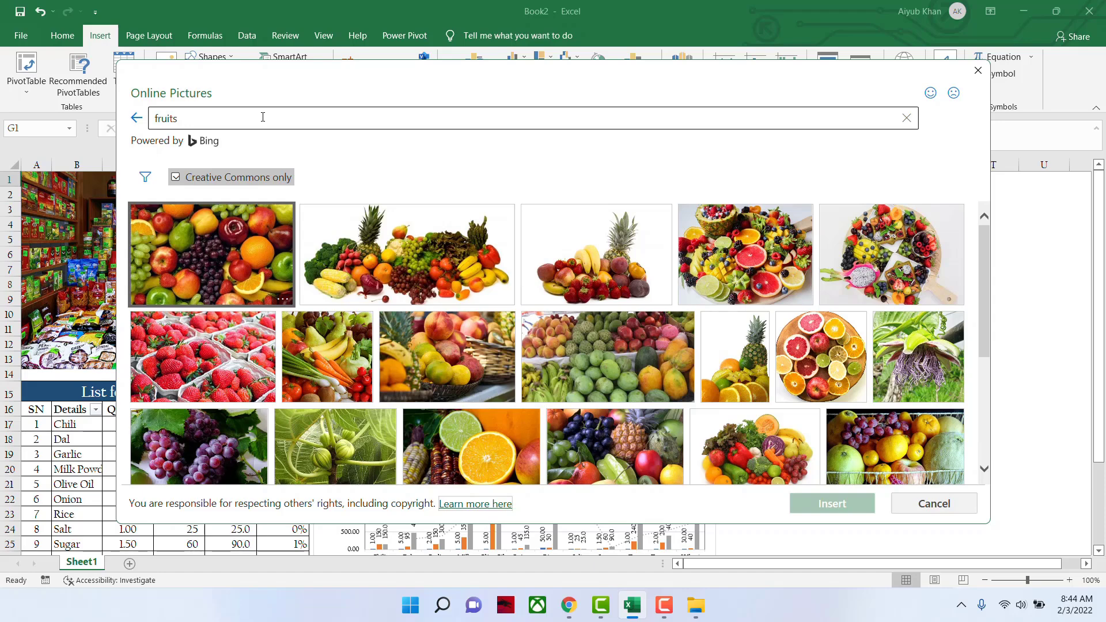
pyautogui.click(199, 259)
pyautogui.click(846, 508)
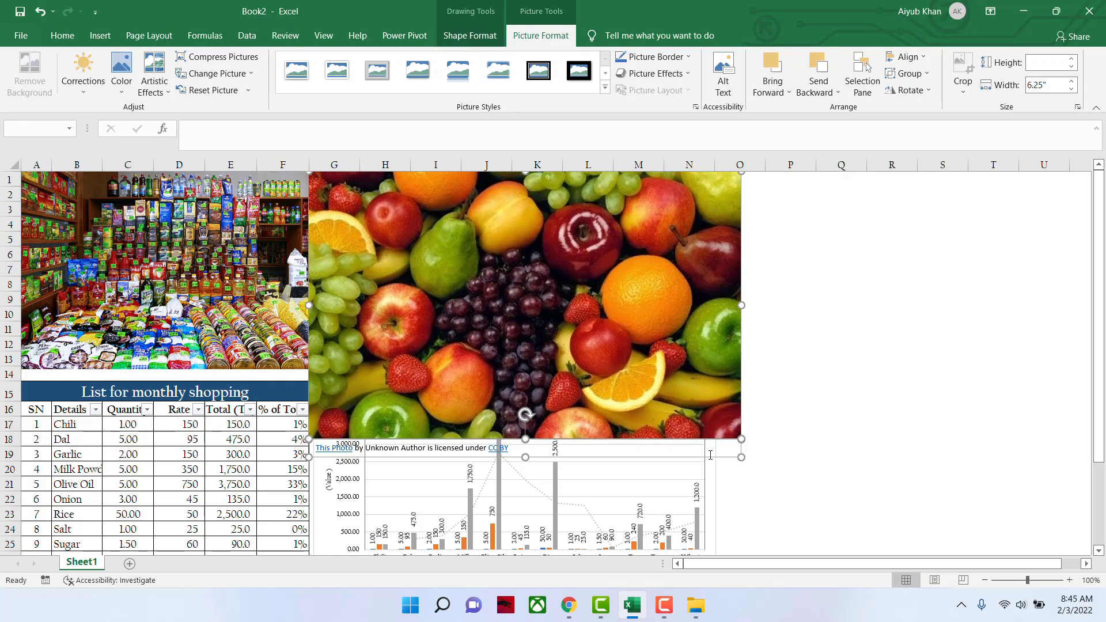
pyautogui.moveTo(741, 458); pyautogui.dragTo(711, 421)
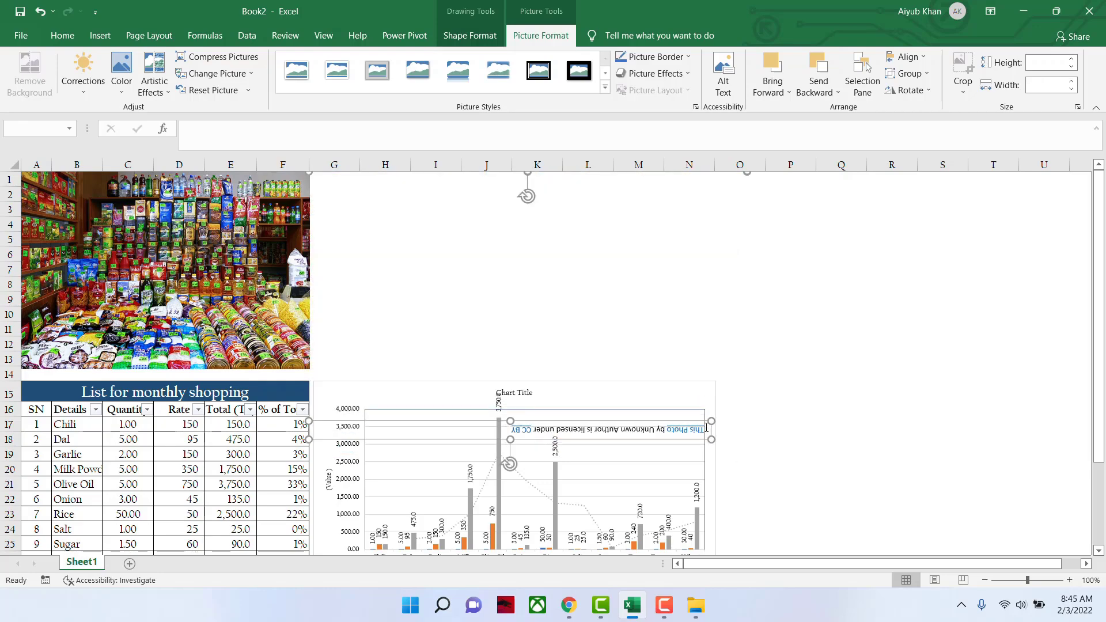
pyautogui.scroll(-2, 678, 425)
pyautogui.scroll(2, 662, 440)
pyautogui.hotkey('ctrl', 'z')
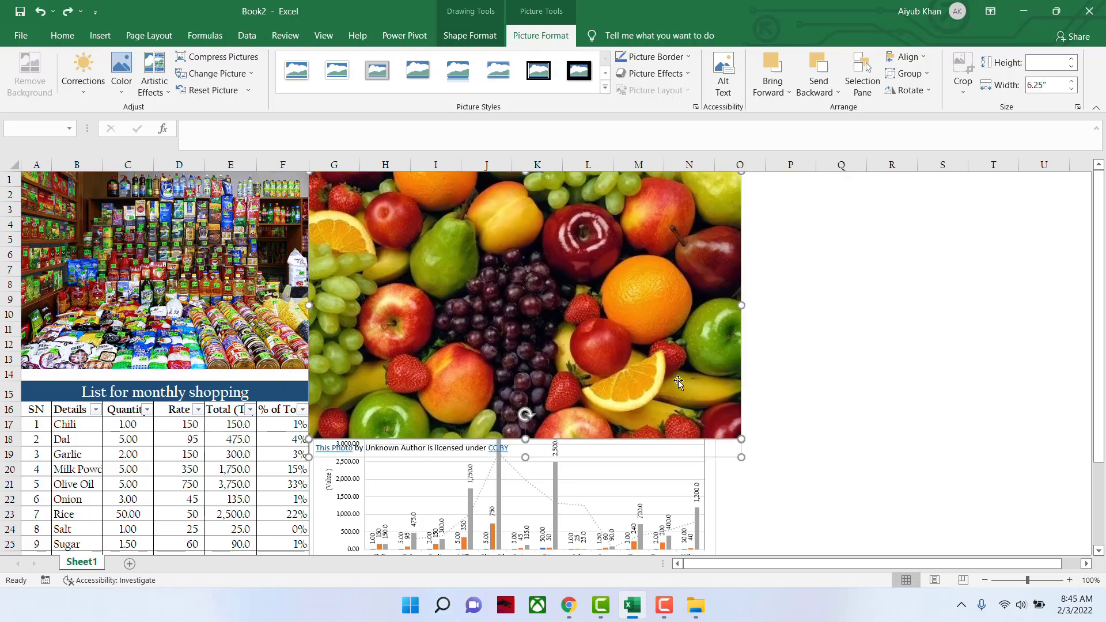
# Step: Move the captioned fruit picture clear of the chart, delete its attribution caption text and collapse the emptied caption box
pyautogui.moveTo(630, 340); pyautogui.dragTo(986, 341)
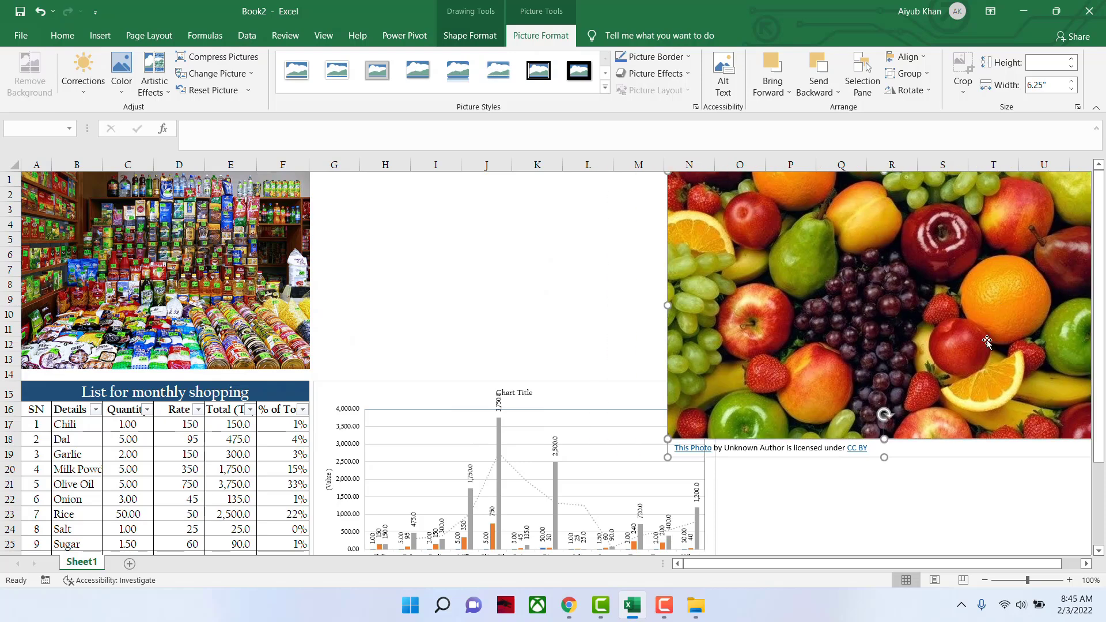
pyautogui.moveTo(880, 450); pyautogui.dragTo(673, 449)
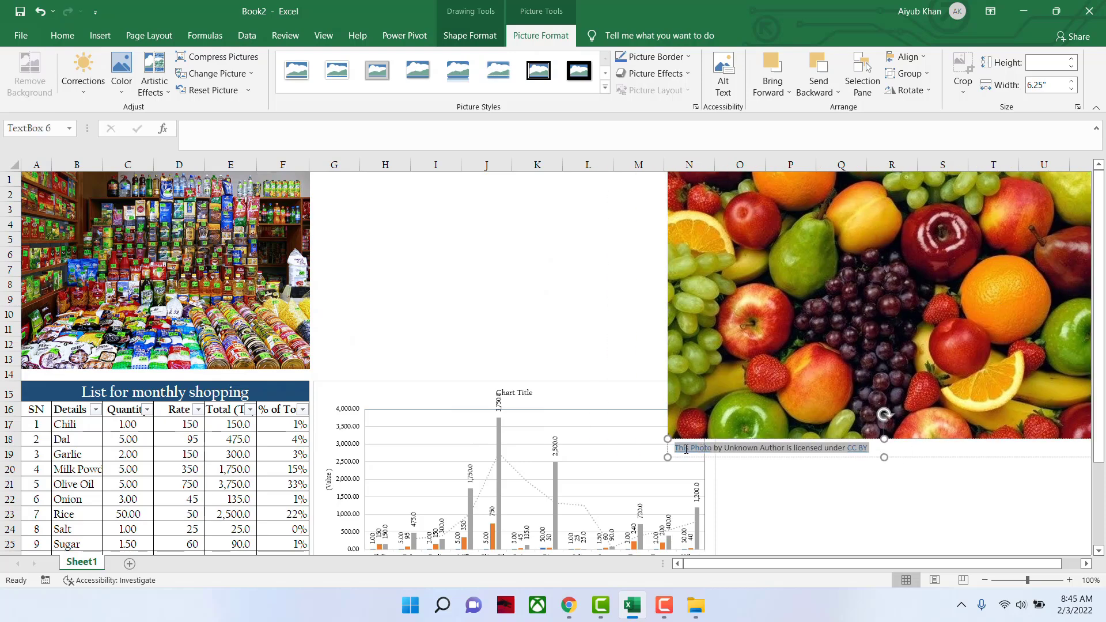
pyautogui.press('Delete')
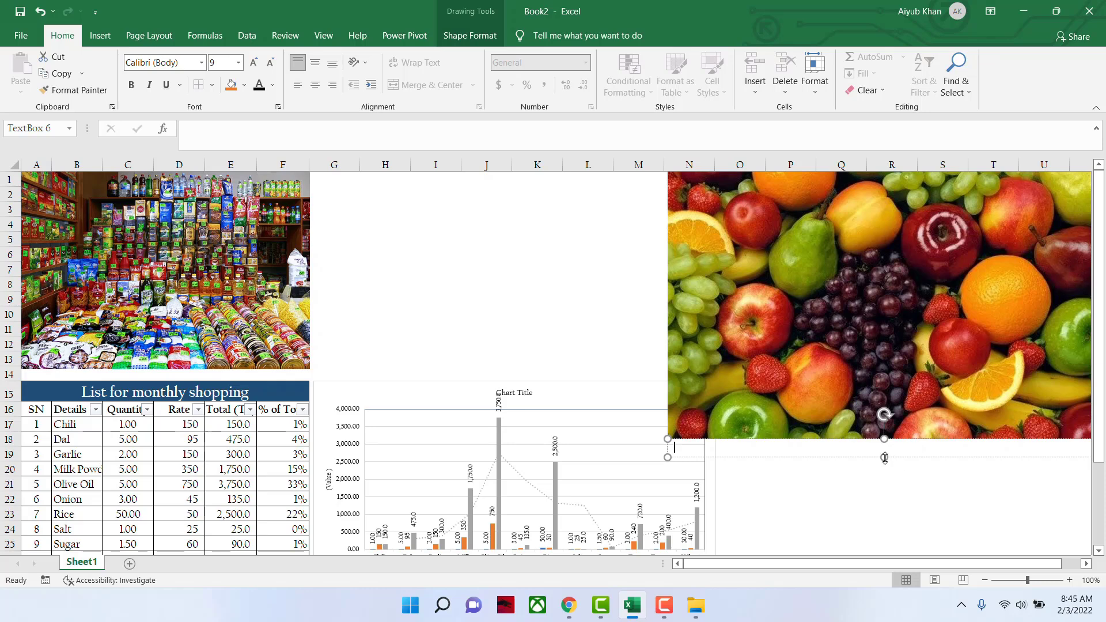
pyautogui.moveTo(884, 458); pyautogui.dragTo(884, 442)
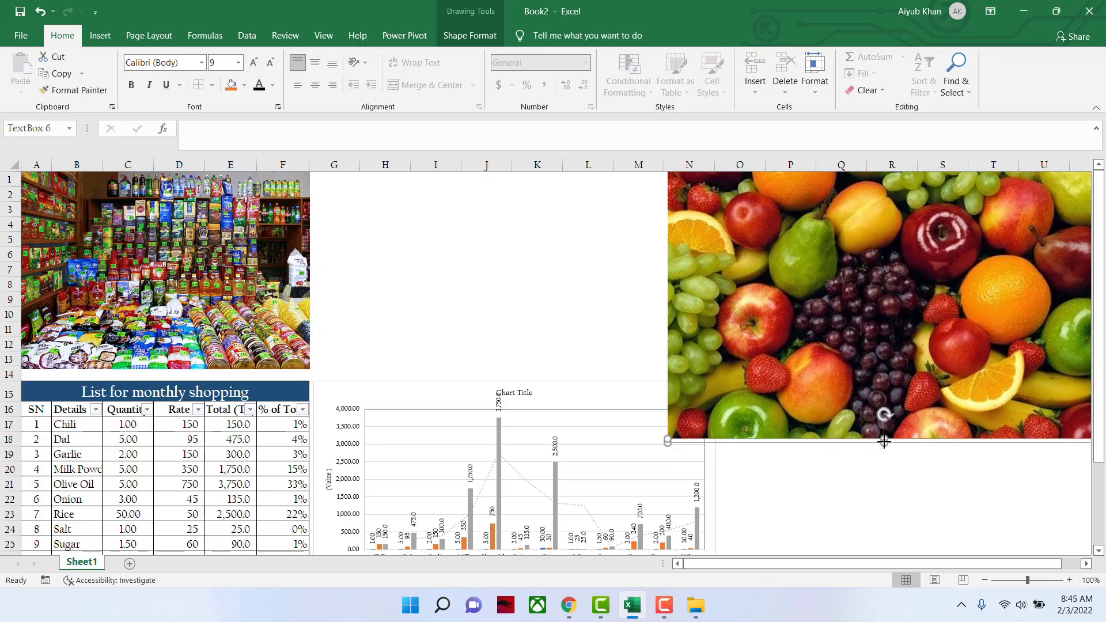
pyautogui.click(908, 465)
# Step: Move the fruit picture back to cell G1 and shrink it to end at column M and match the grocery picture's height
pyautogui.moveTo(943, 337); pyautogui.dragTo(609, 285)
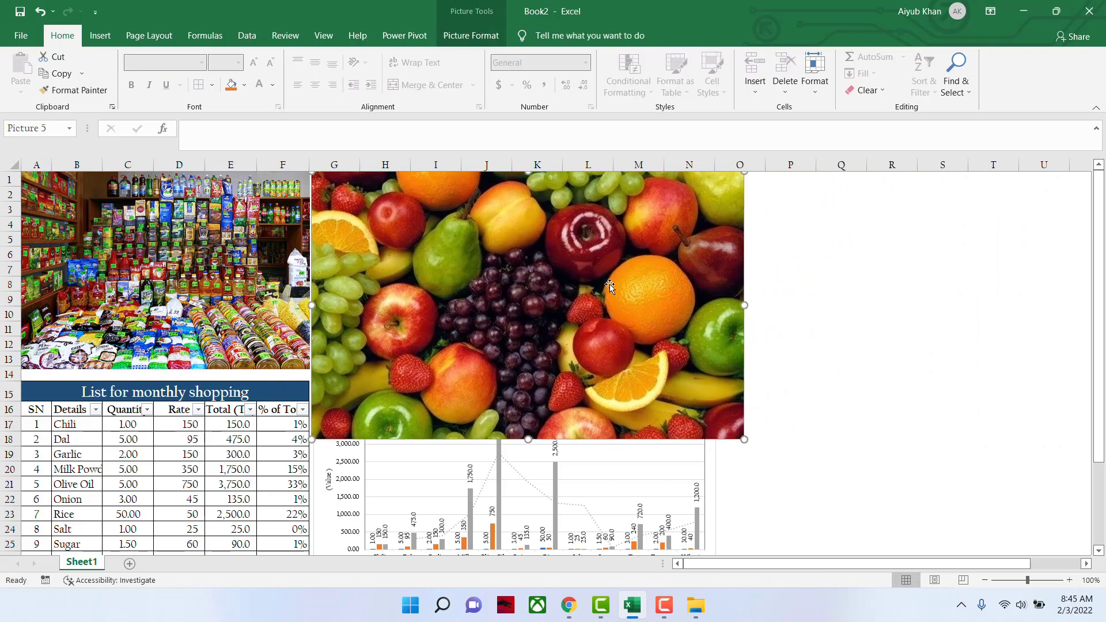
pyautogui.moveTo(744, 438); pyautogui.dragTo(718, 350)
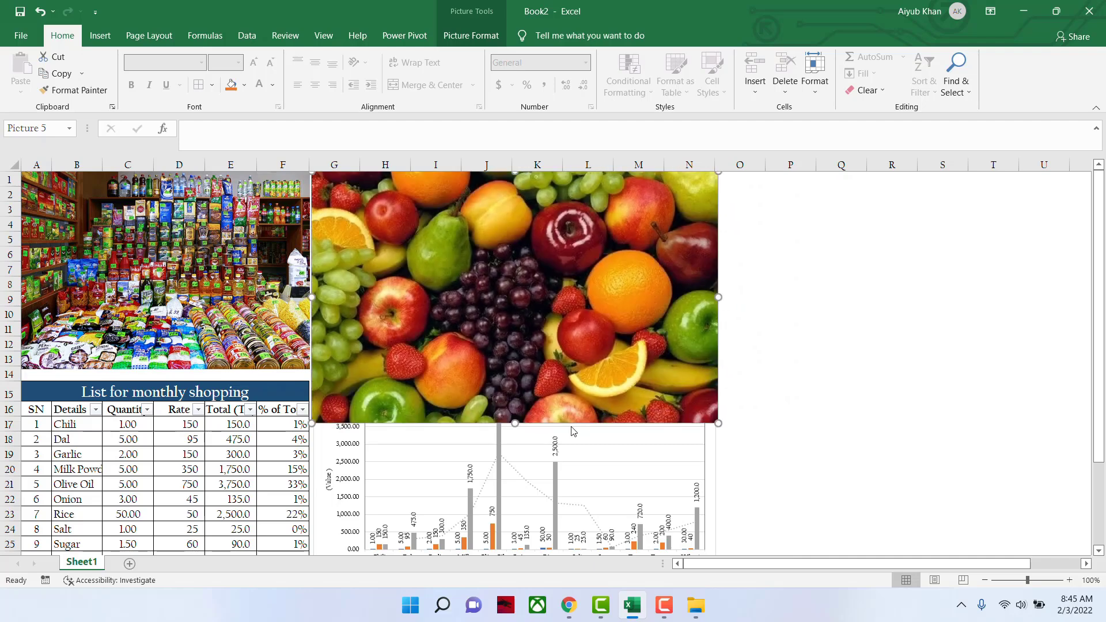
pyautogui.moveTo(514, 423); pyautogui.dragTo(527, 369)
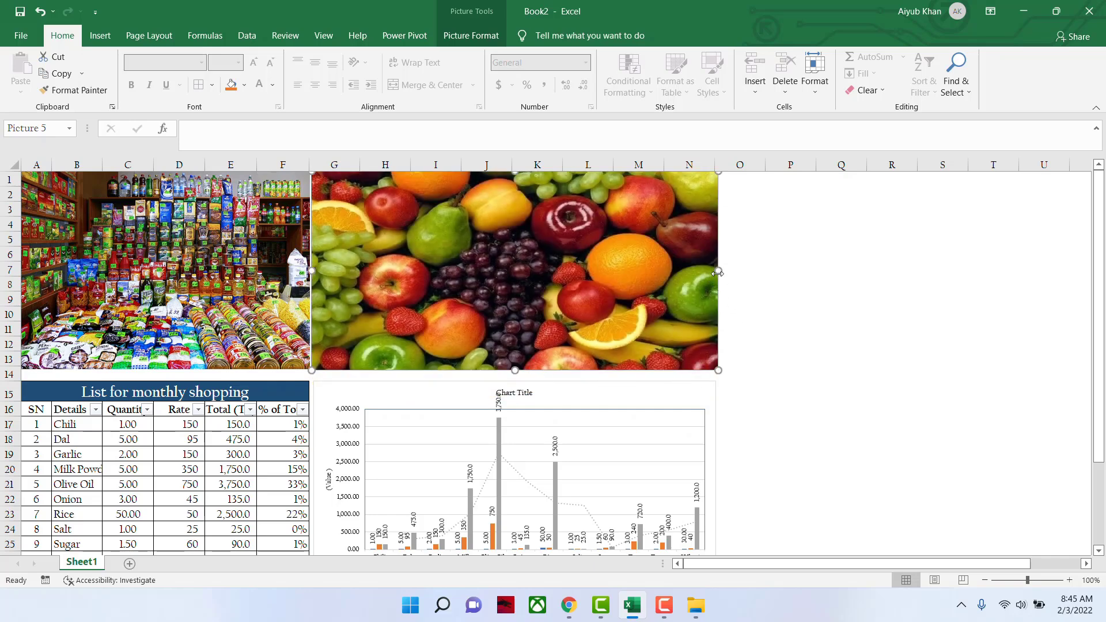
pyautogui.moveTo(718, 270); pyautogui.dragTo(672, 277)
# Step: Narrow the chart so that its edge lines up with the fruit picture at the end of column M
pyautogui.scroll(-1, 728, 397)
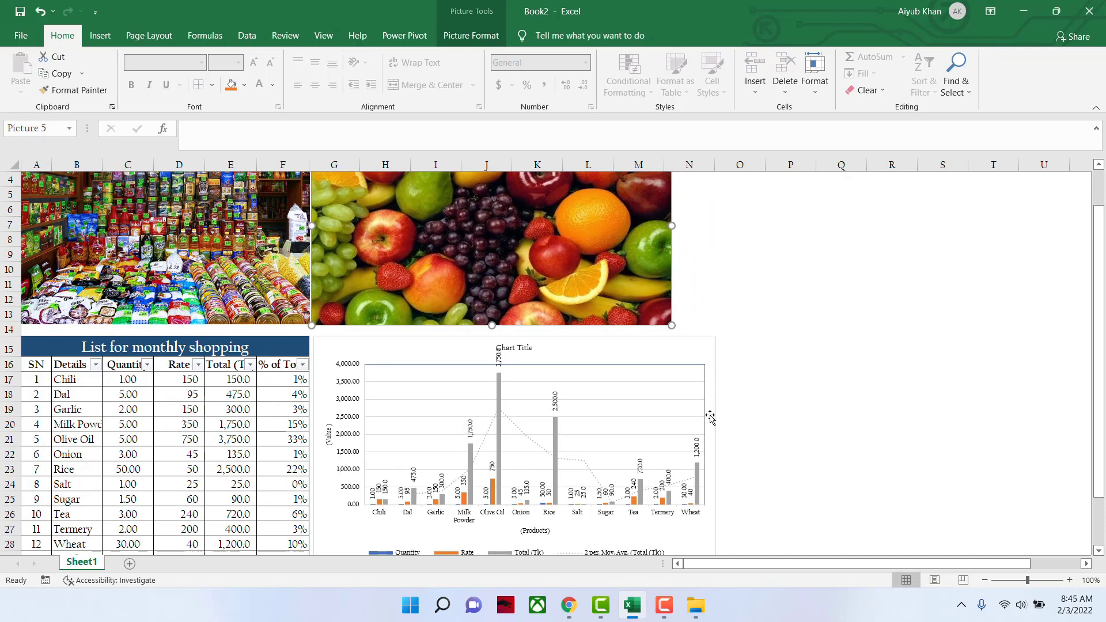
pyautogui.click(714, 429)
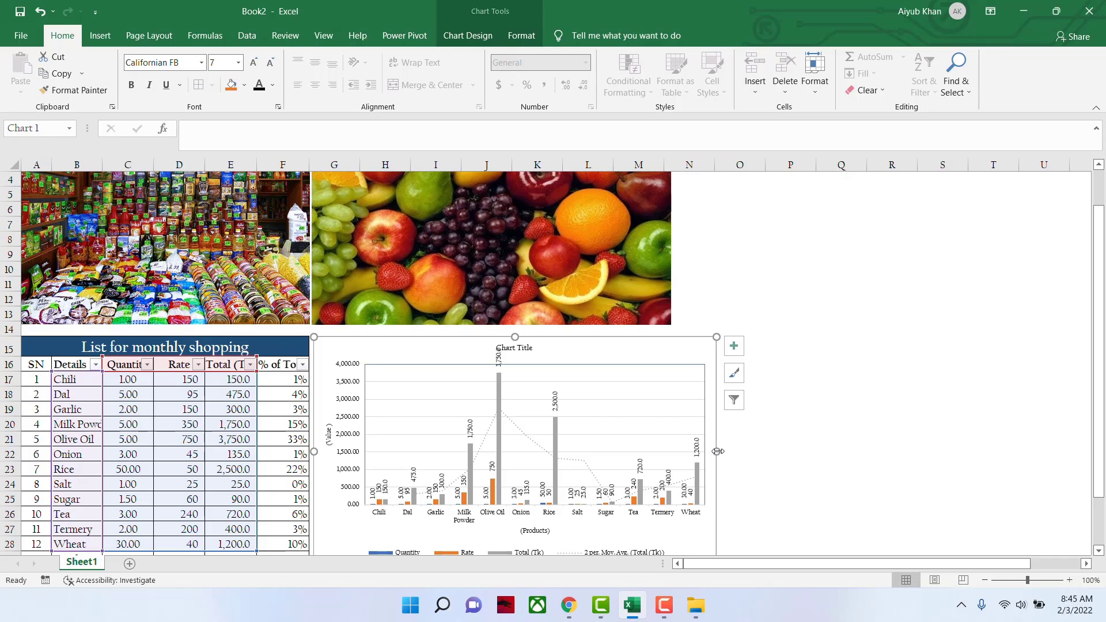
pyautogui.moveTo(715, 451); pyautogui.dragTo(671, 441)
# Step: Delete the empty caption text box left beside the chart
pyautogui.click(768, 391)
pyautogui.scroll(1, 769, 411)
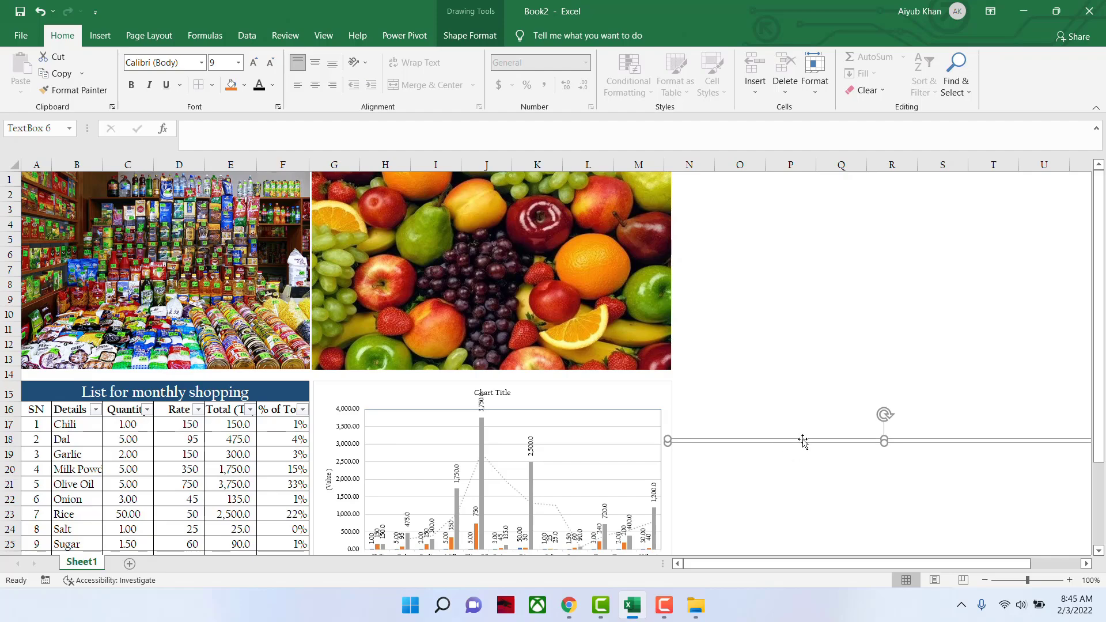
pyautogui.press('Delete')
# Step: Reduce the height of the grocery and fruit pictures slightly so both end at the lower edge of row 13
pyautogui.scroll(-5, 793, 423)
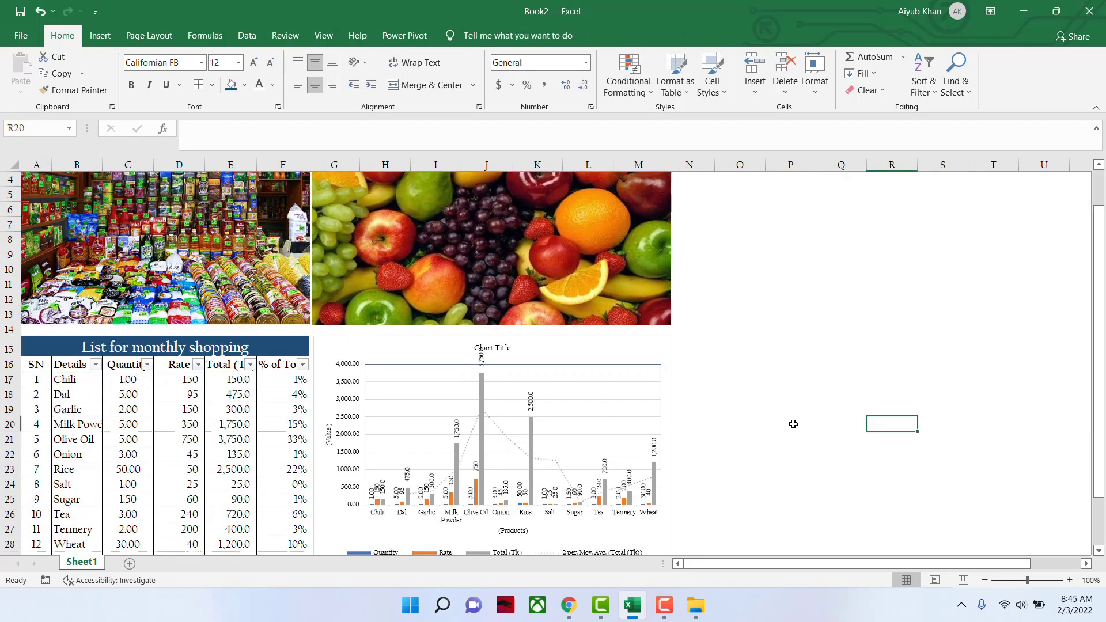
pyautogui.scroll(5, 791, 427)
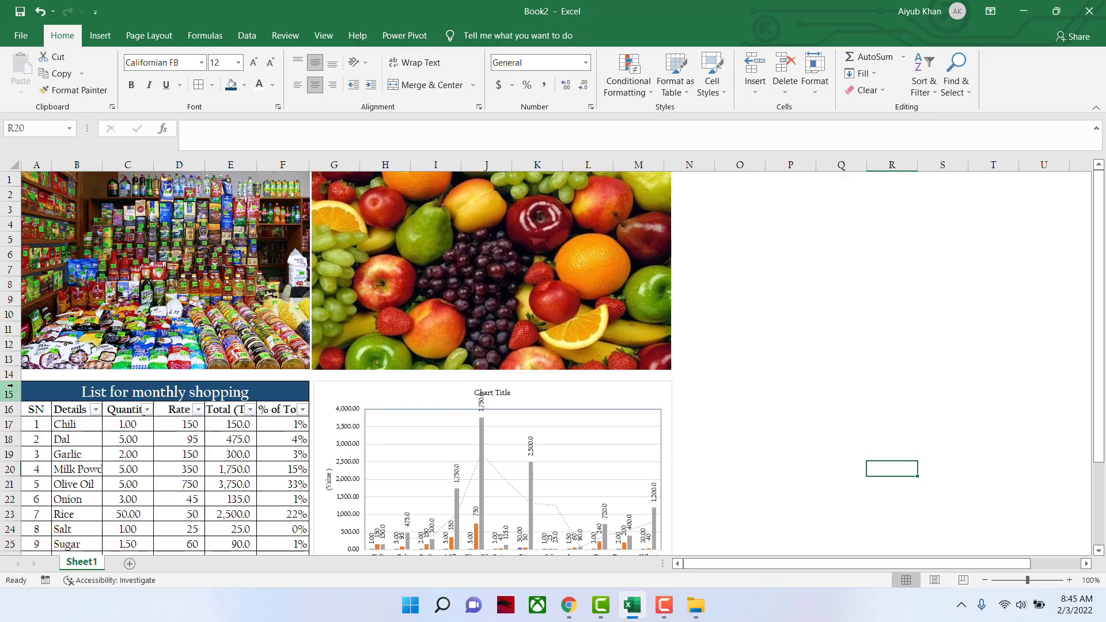
pyautogui.moveTo(9, 375); pyautogui.dragTo(167, 365)
pyautogui.click(116, 367)
pyautogui.click(423, 348)
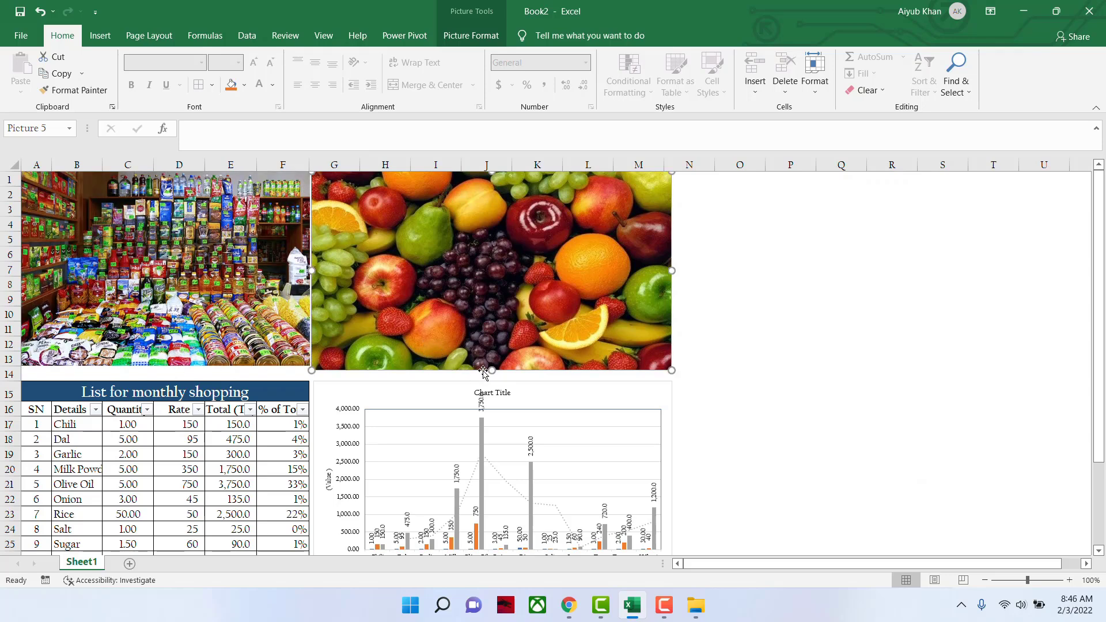
pyautogui.moveTo(490, 372); pyautogui.dragTo(491, 366)
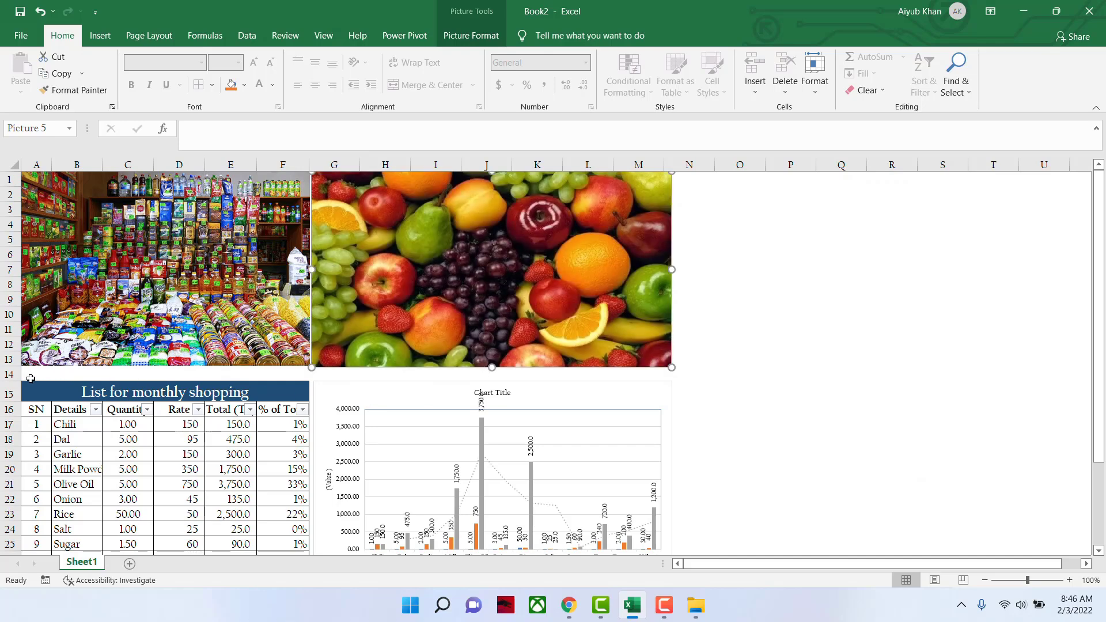
# Step: Delete blank row 14 between the pictures and the shopping list
pyautogui.rightClick(10, 374)
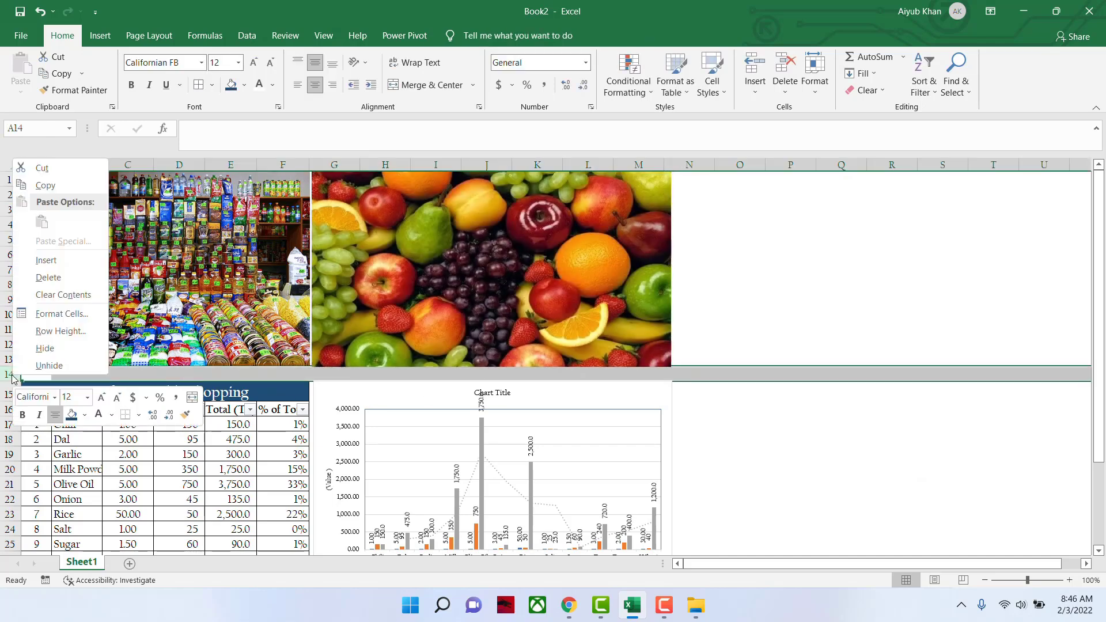
pyautogui.click(48, 277)
pyautogui.click(893, 324)
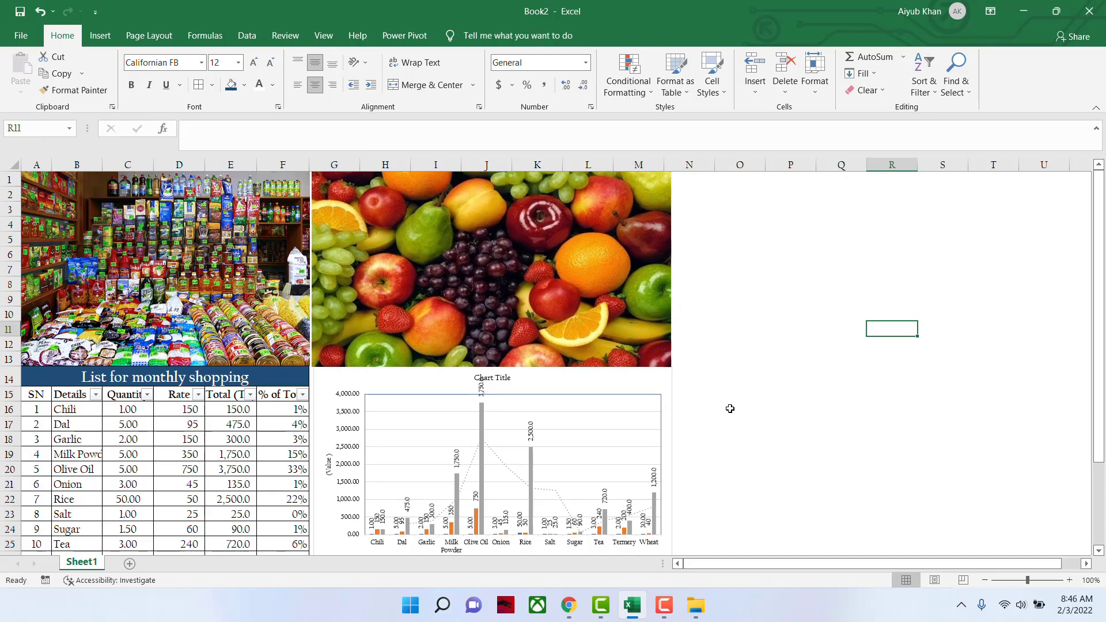
# Step: Nudge the fruit picture slightly to the right to line it up with the chart's left edge
pyautogui.click(607, 282)
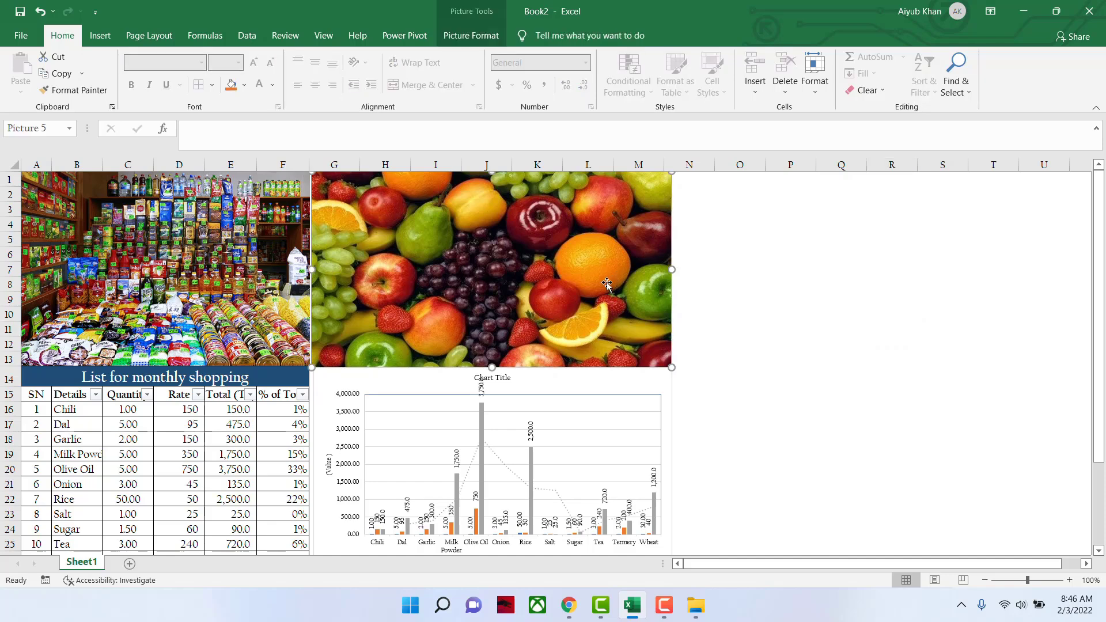
pyautogui.press('Right')
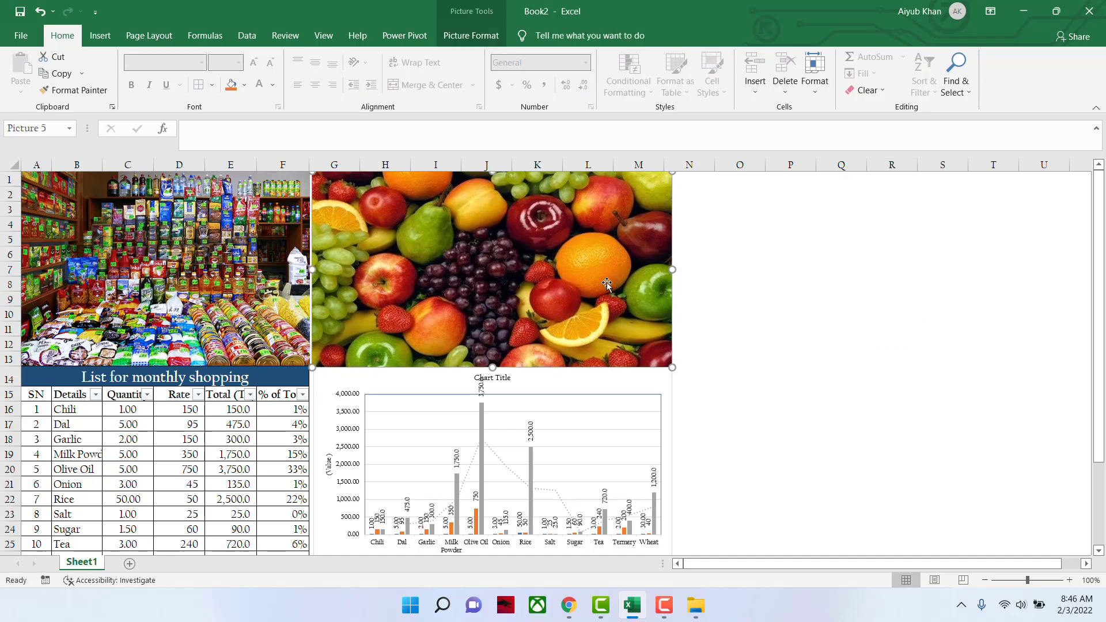
pyautogui.press('Right')
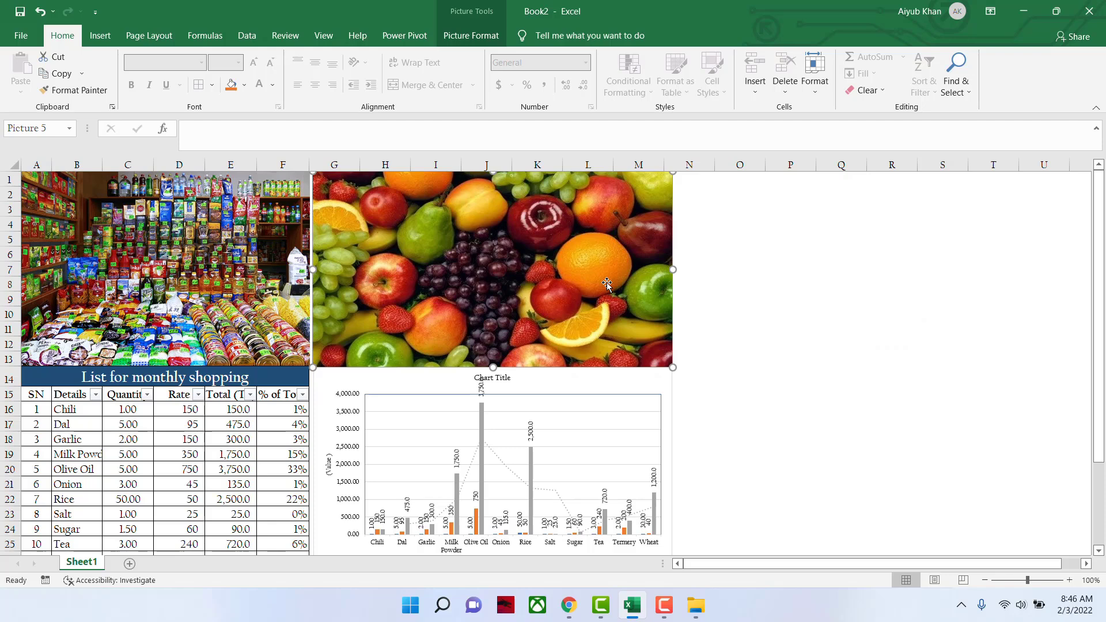
pyautogui.press('Right')
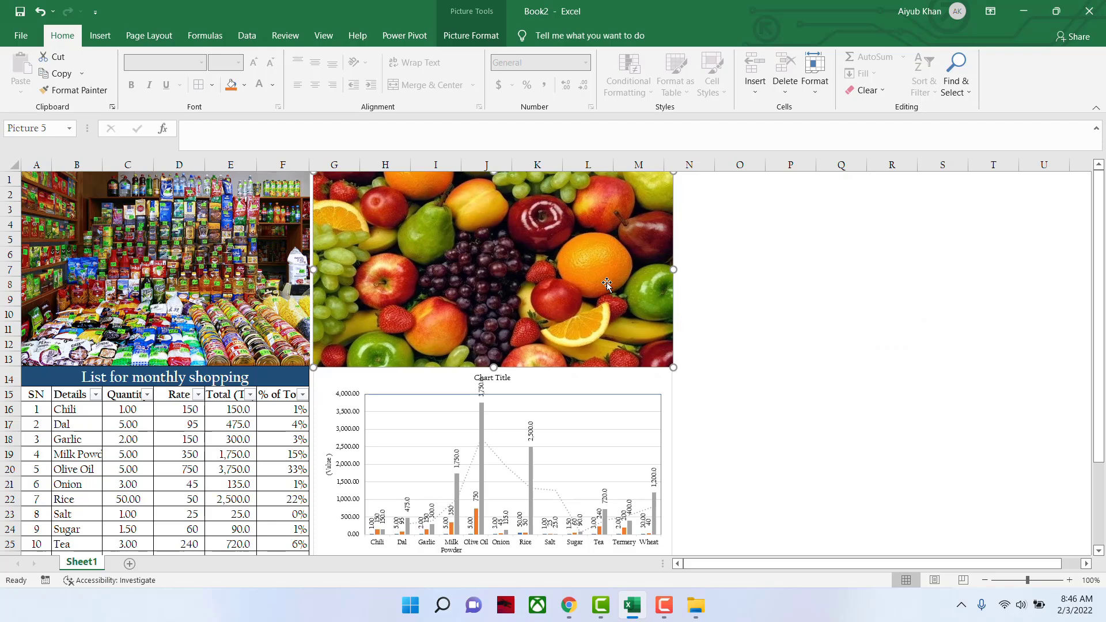
pyautogui.click(720, 357)
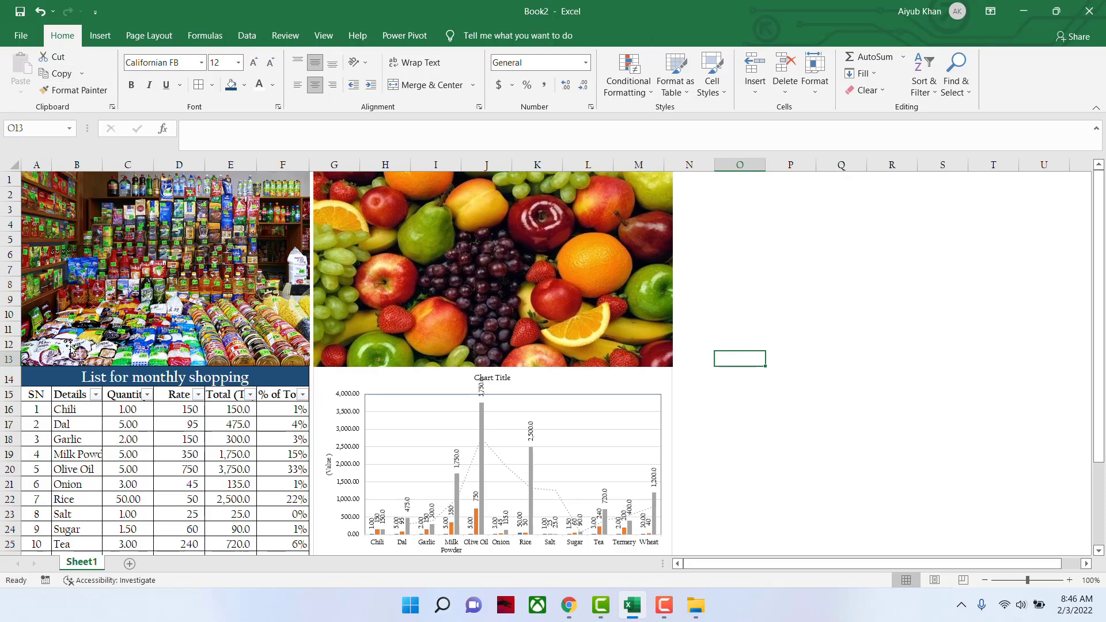
# Step: Zoom the worksheet out to 90% so that the pictures, list and chart fit on screen together
pyautogui.scroll(-1, 79, 355)
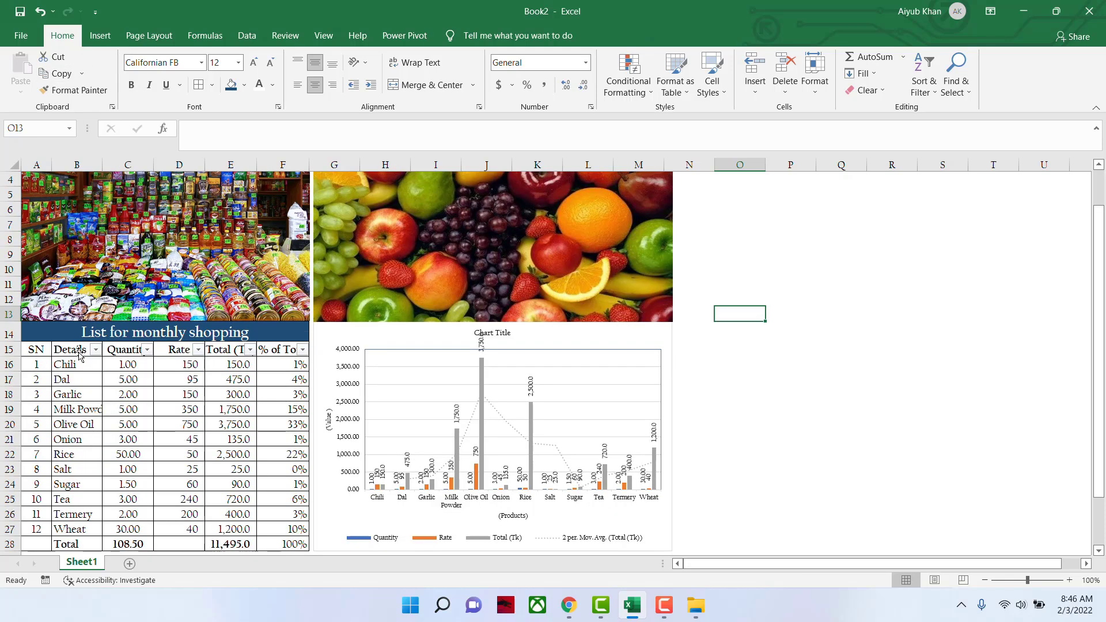
pyautogui.click(985, 580)
pyautogui.scroll(1, 807, 435)
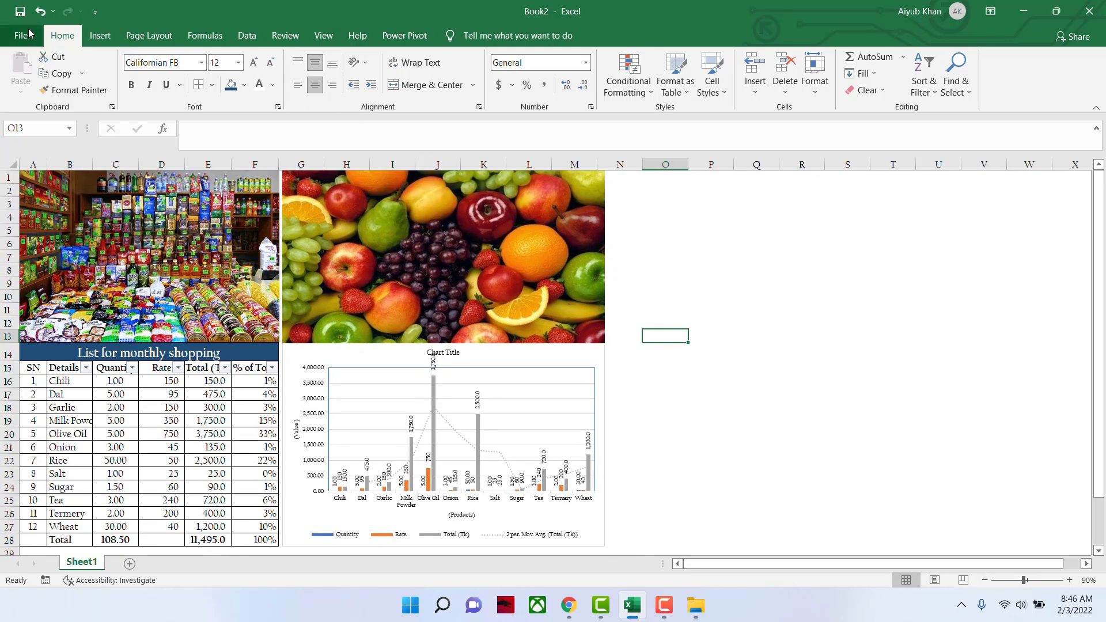
# Step: Insert a screen clipping of the folder window's toolbar and address bar, move it up to row 1 near column O, and delete it
pyautogui.click(100, 35)
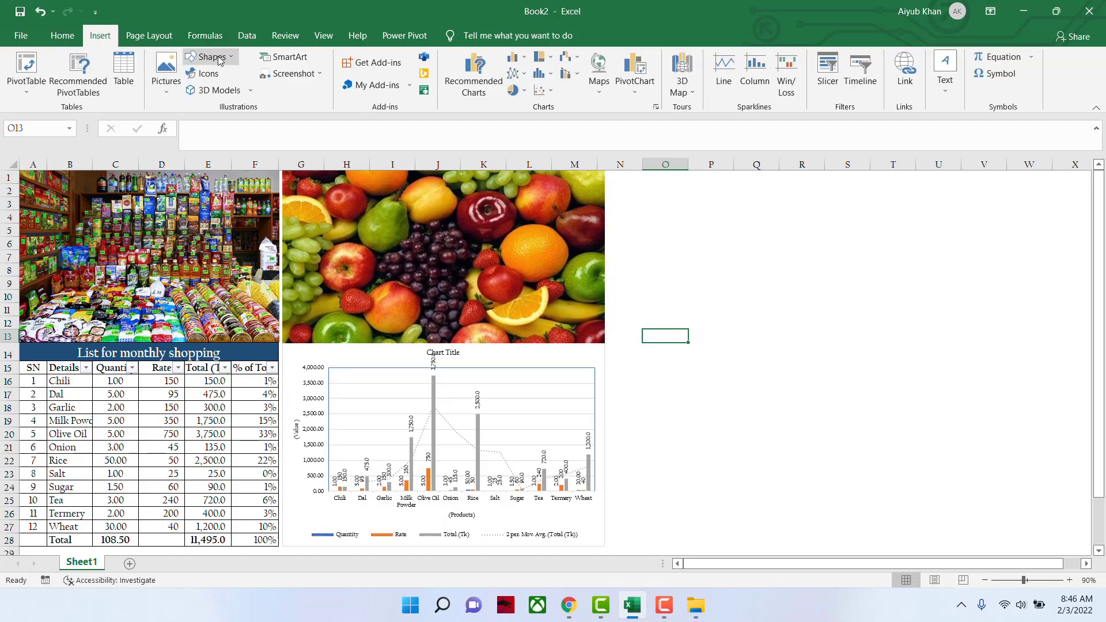
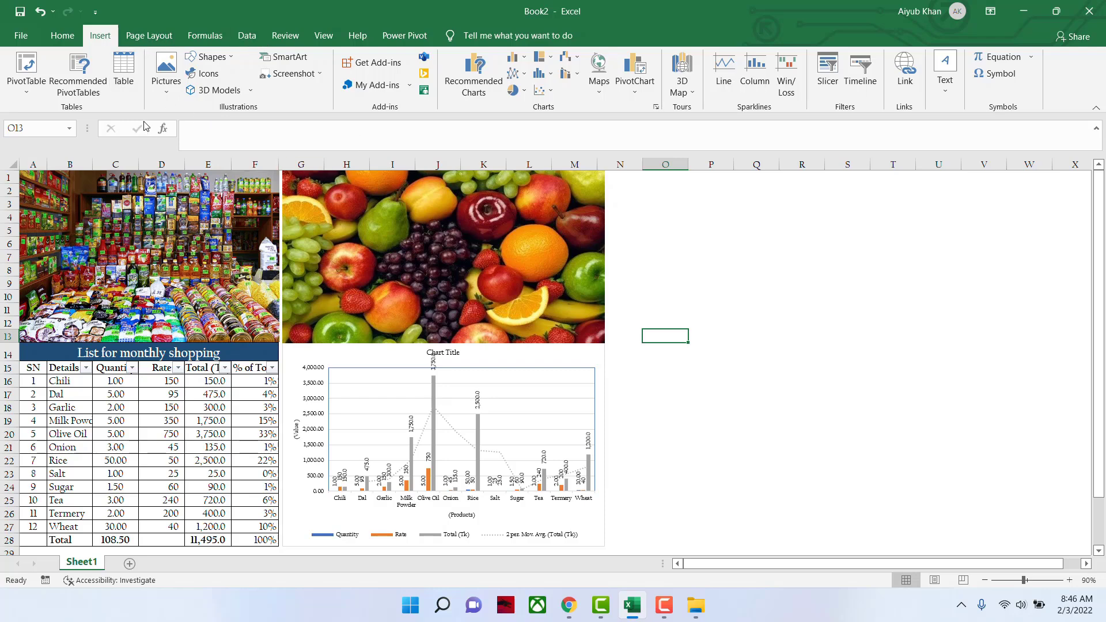
pyautogui.click(299, 77)
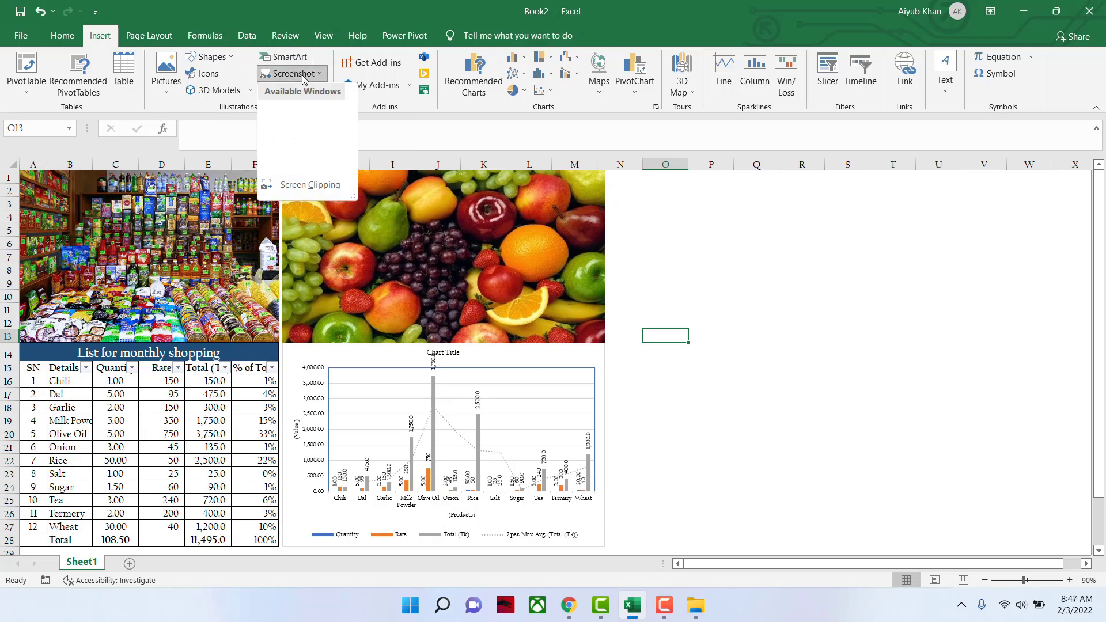
pyautogui.click(300, 186)
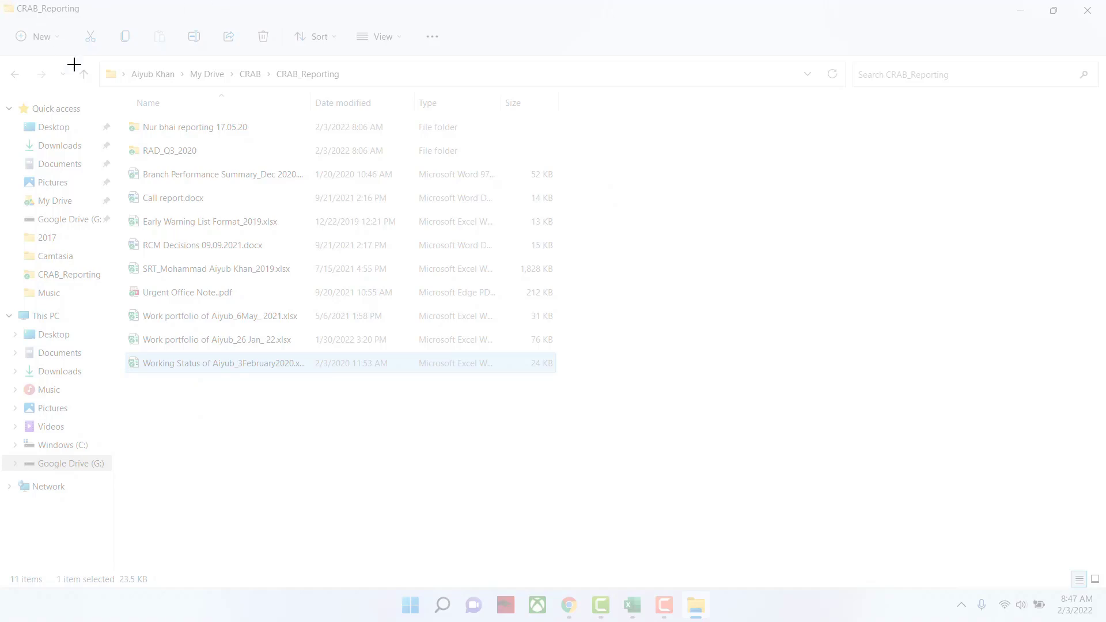
pyautogui.moveTo(104, 91); pyautogui.dragTo(454, 18)
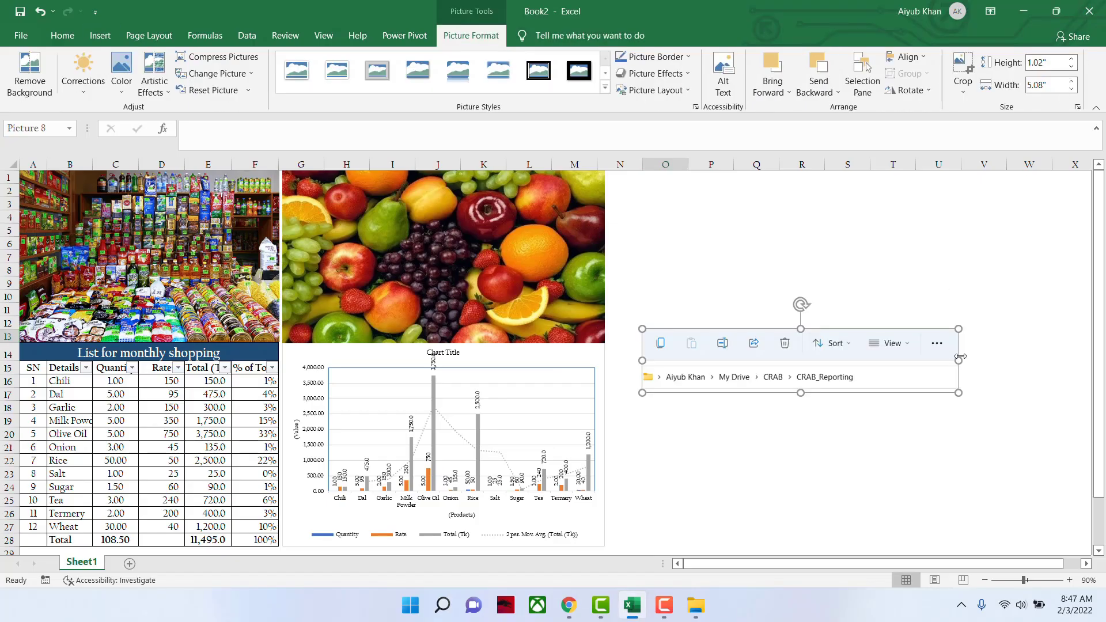
pyautogui.moveTo(858, 339); pyautogui.dragTo(858, 174)
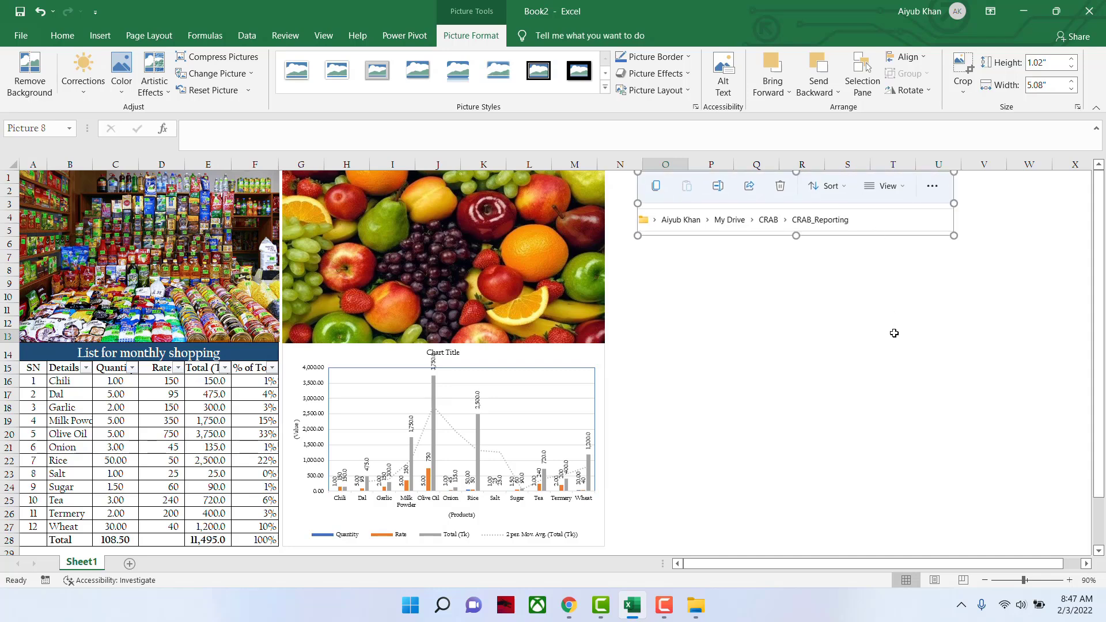
pyautogui.press('Delete')
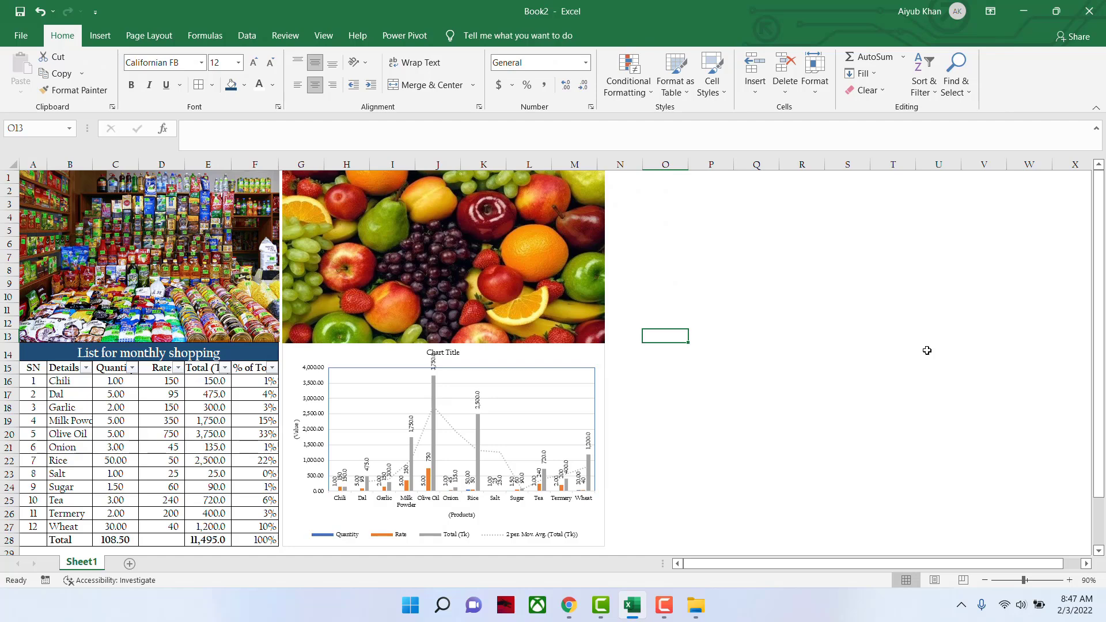
# Step: Set the page margins to the Wide preset
pyautogui.click(149, 37)
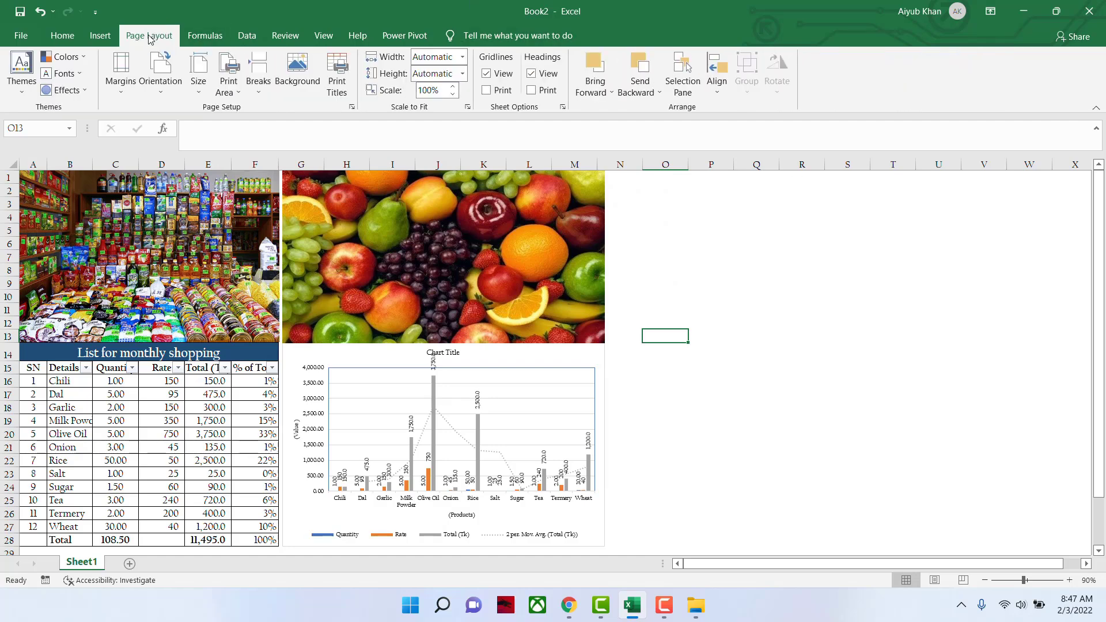
pyautogui.click(120, 91)
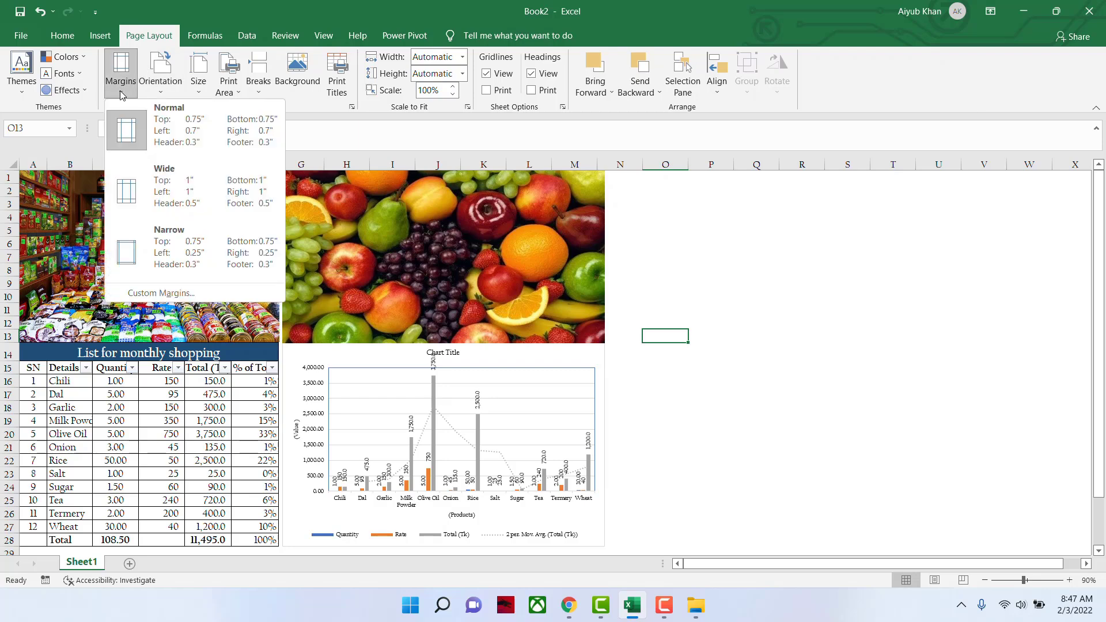
pyautogui.click(141, 198)
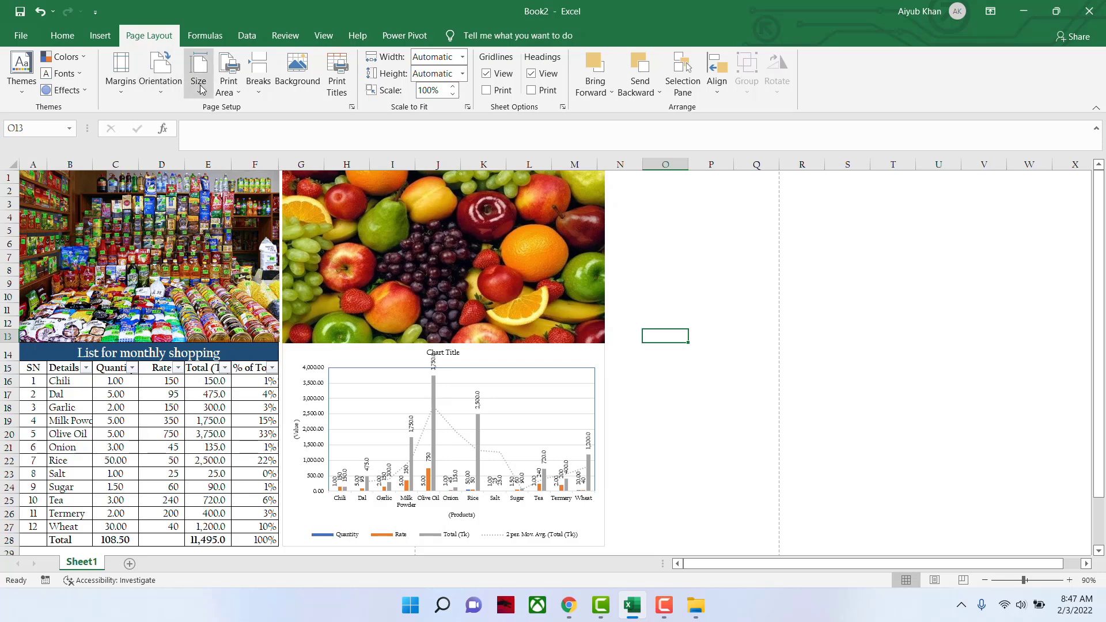
# Step: Set the page margins to the Normal preset and choose A4 as the paper size
pyautogui.click(121, 80)
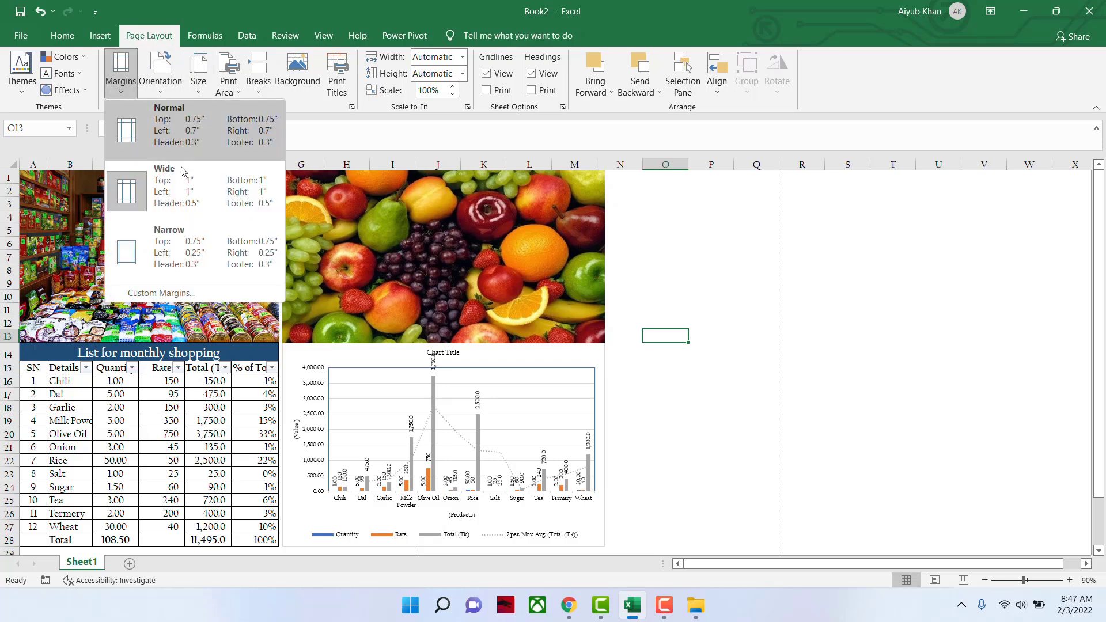
pyautogui.click(161, 121)
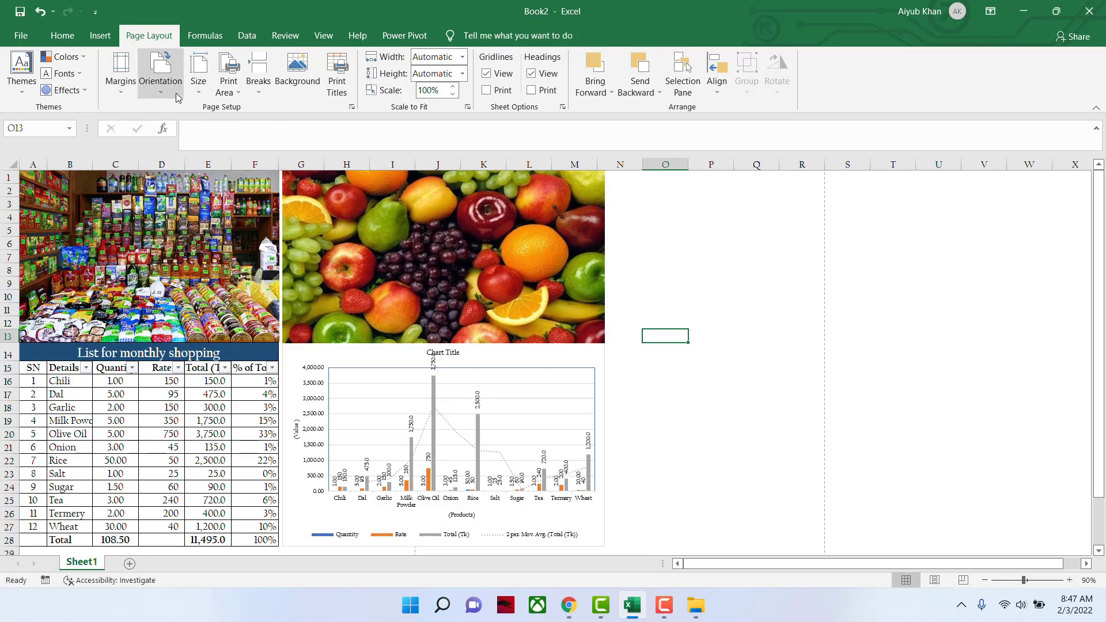
pyautogui.click(166, 93)
pyautogui.click(195, 95)
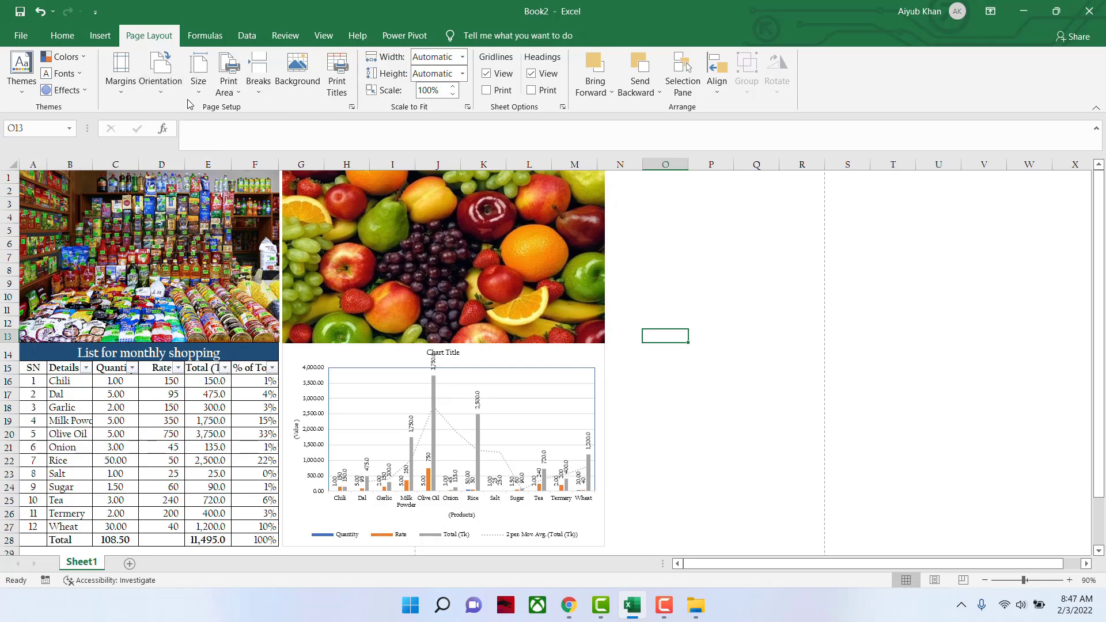
pyautogui.click(195, 97)
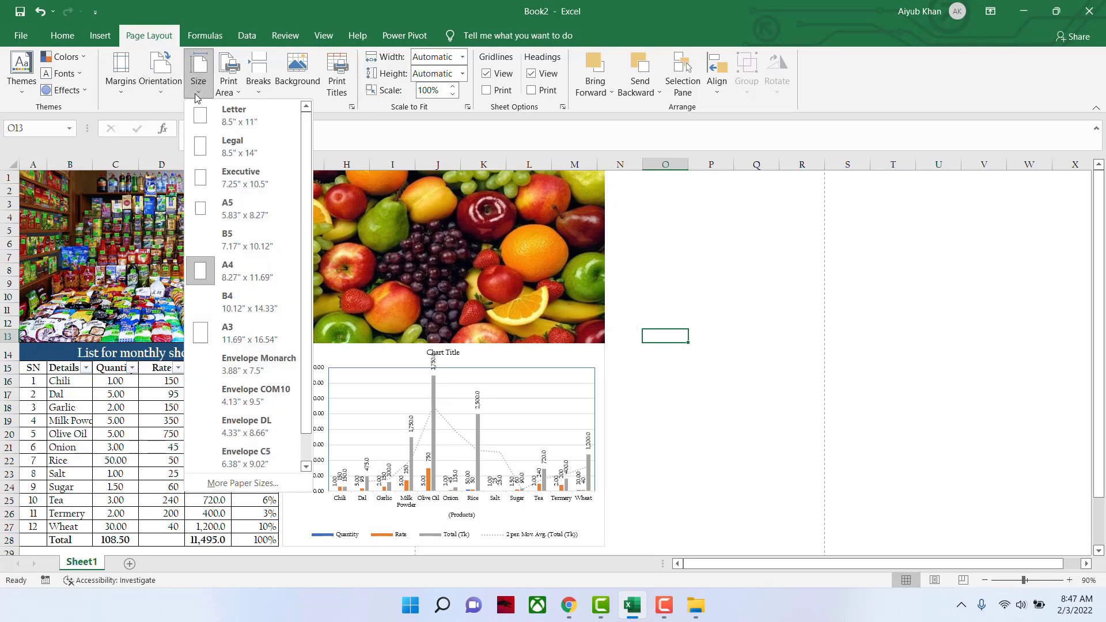
pyautogui.click(245, 271)
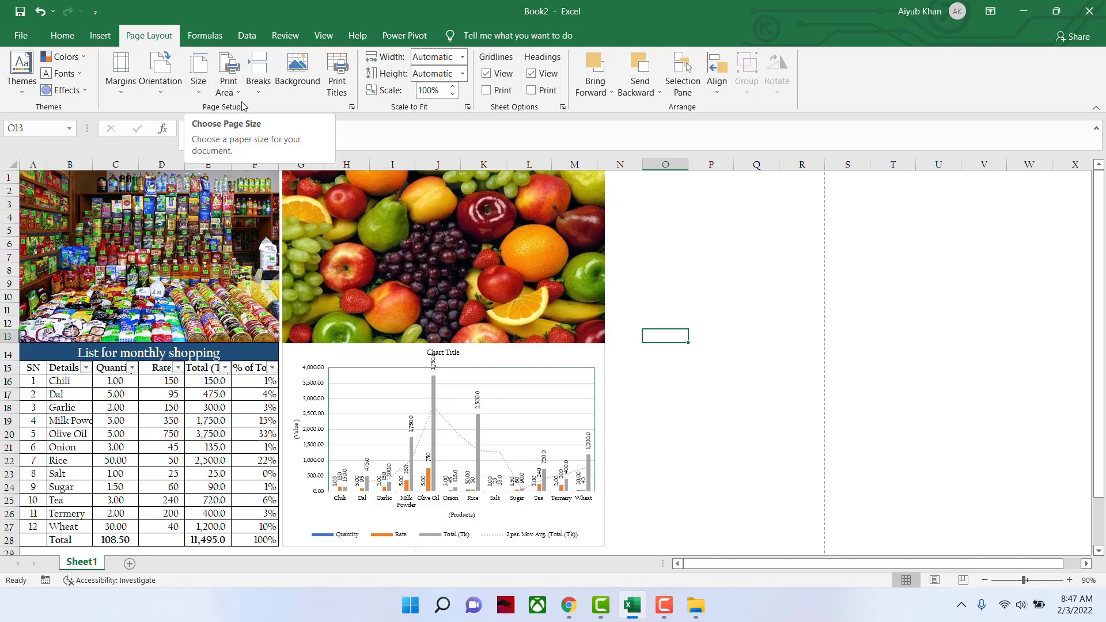
# Step: Insert the sandy shore picture, second in Bing's Beach category, as the sheet background and check it across the worksheet
pyautogui.click(301, 79)
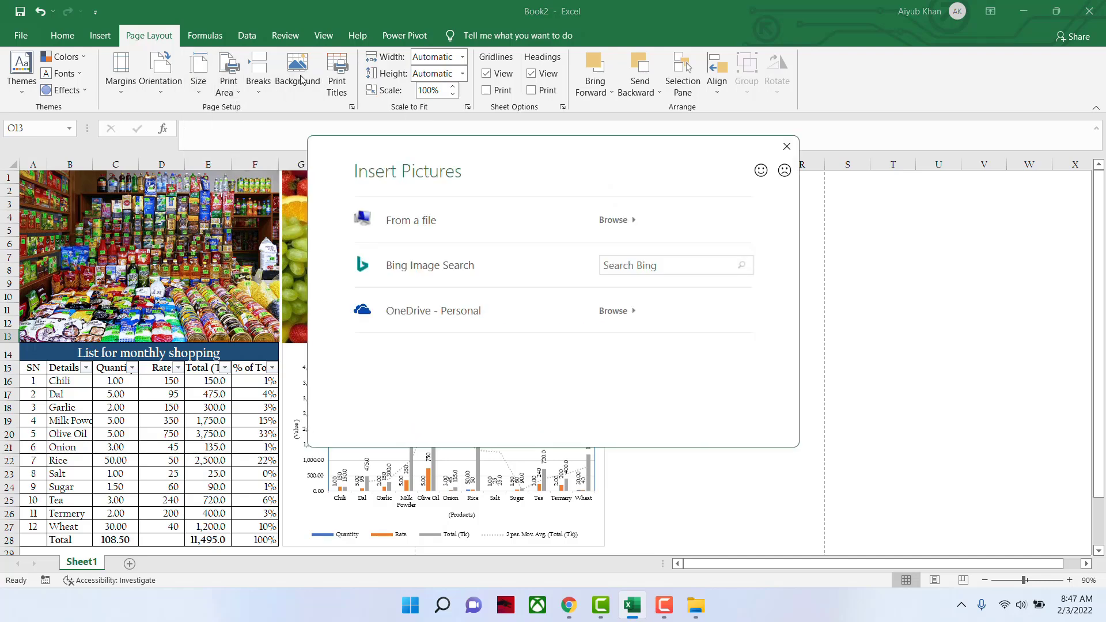
pyautogui.click(430, 264)
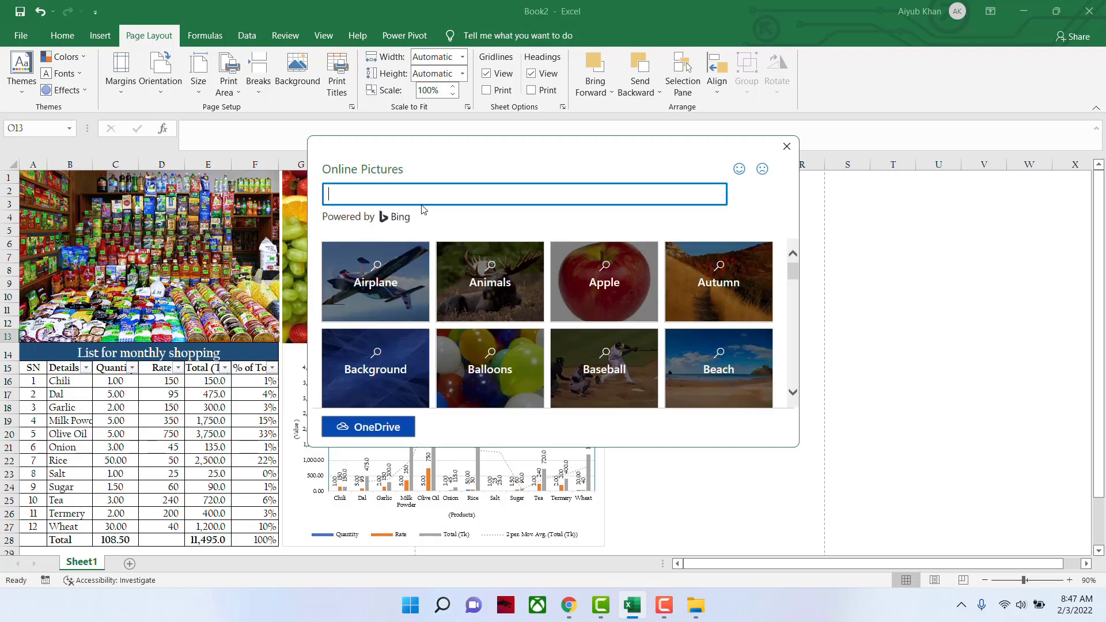
pyautogui.click(724, 378)
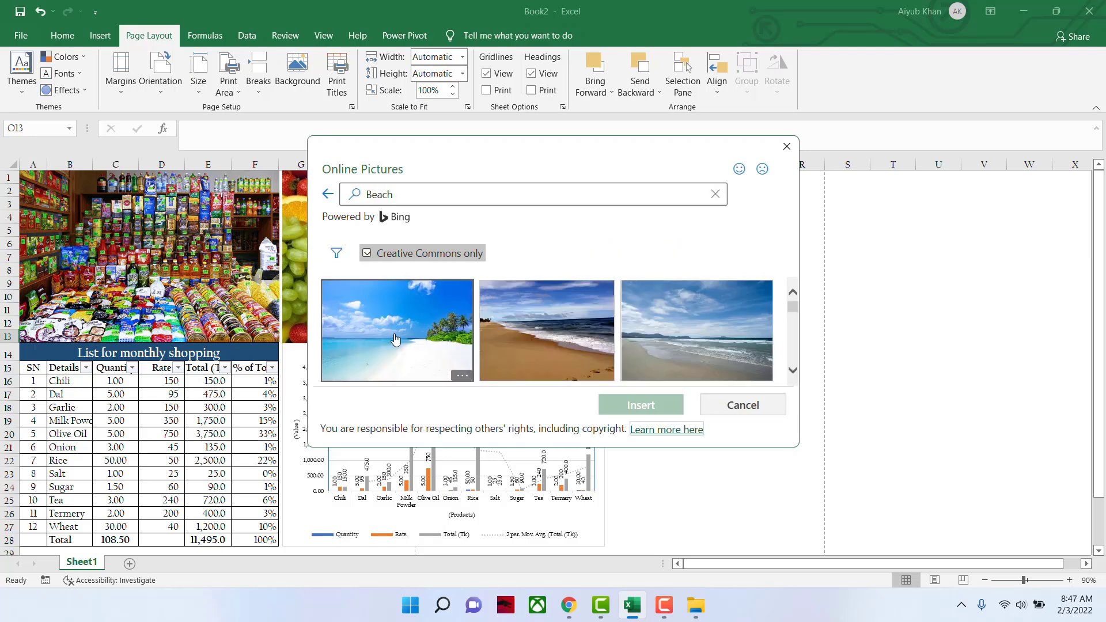
pyautogui.click(395, 340)
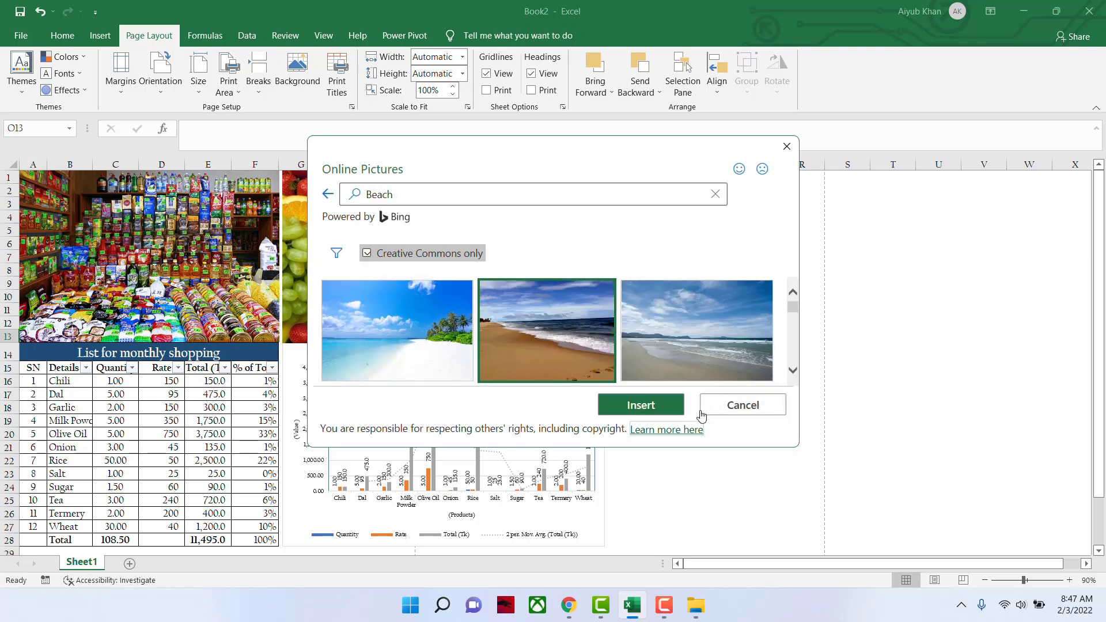
pyautogui.click(650, 404)
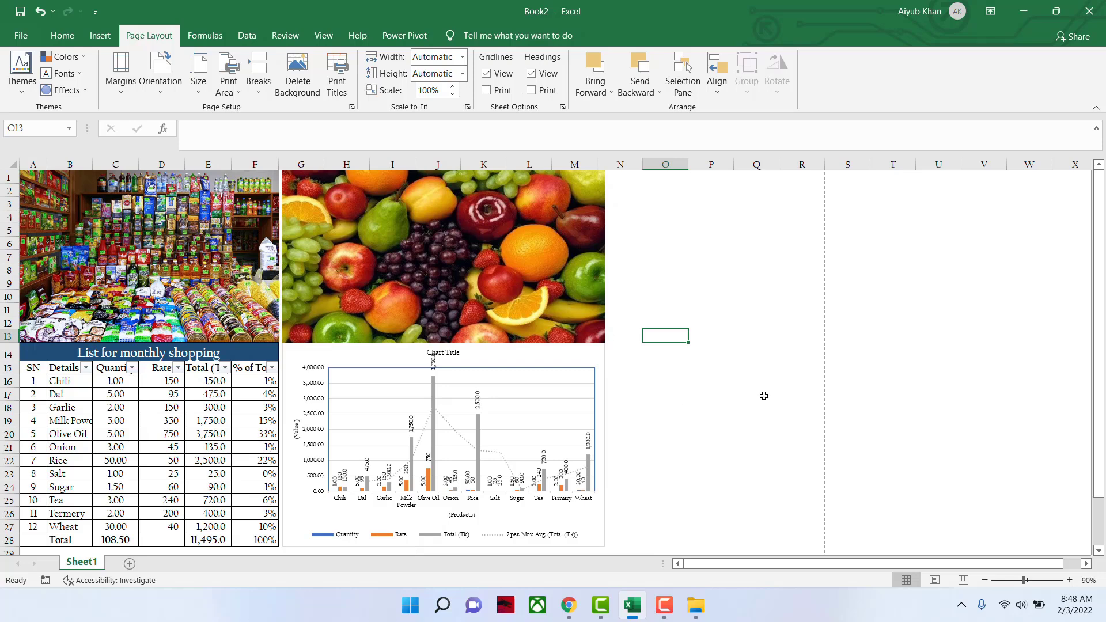
pyautogui.scroll(-7, 755, 439)
pyautogui.scroll(-10, 753, 440)
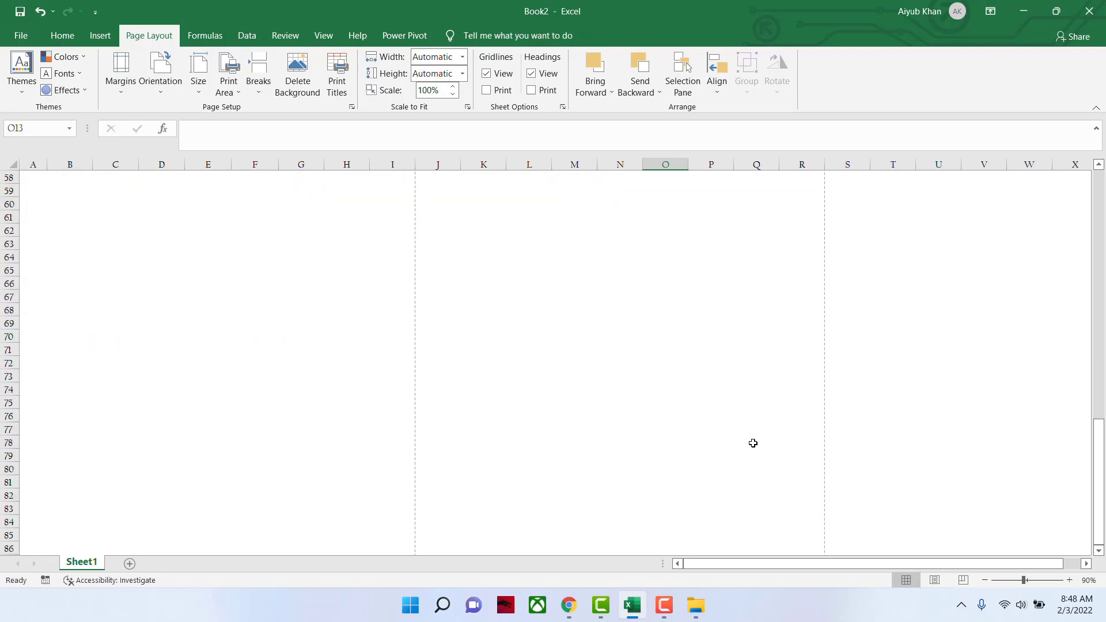
pyautogui.scroll(10, 753, 443)
pyautogui.scroll(7, 753, 447)
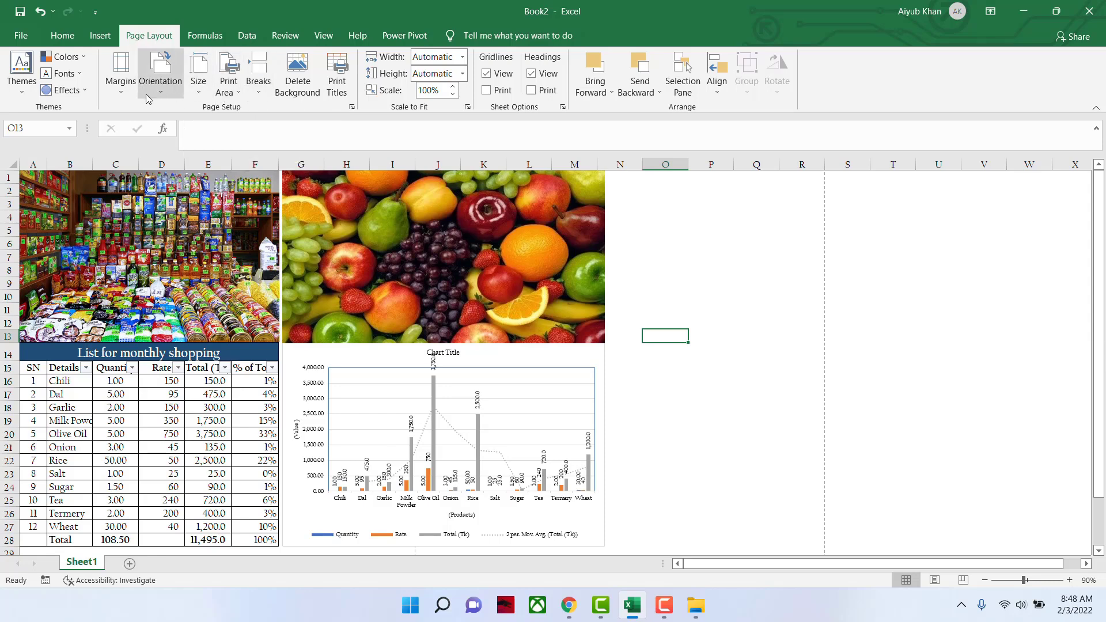
# Step: Delete the sheet background
pyautogui.click(122, 95)
pyautogui.click(173, 92)
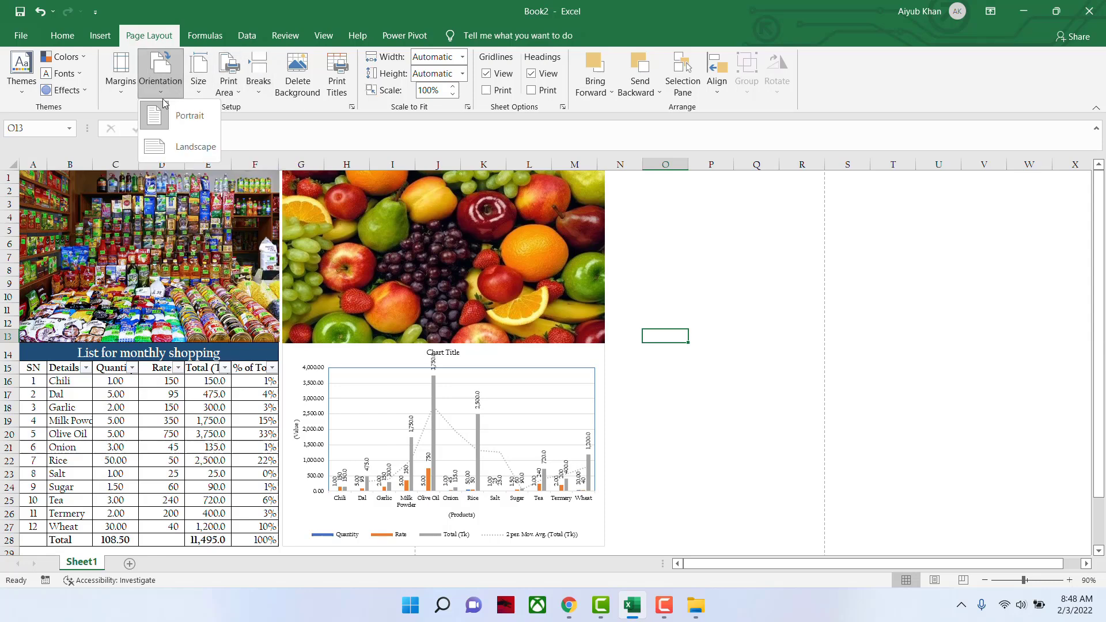
pyautogui.click(198, 93)
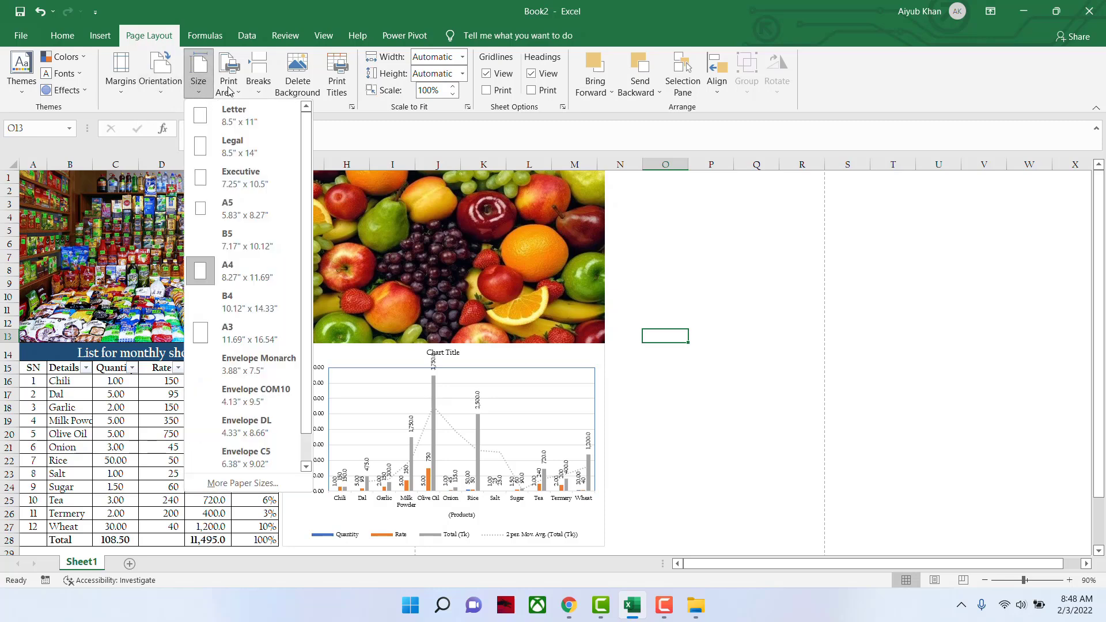
pyautogui.click(294, 90)
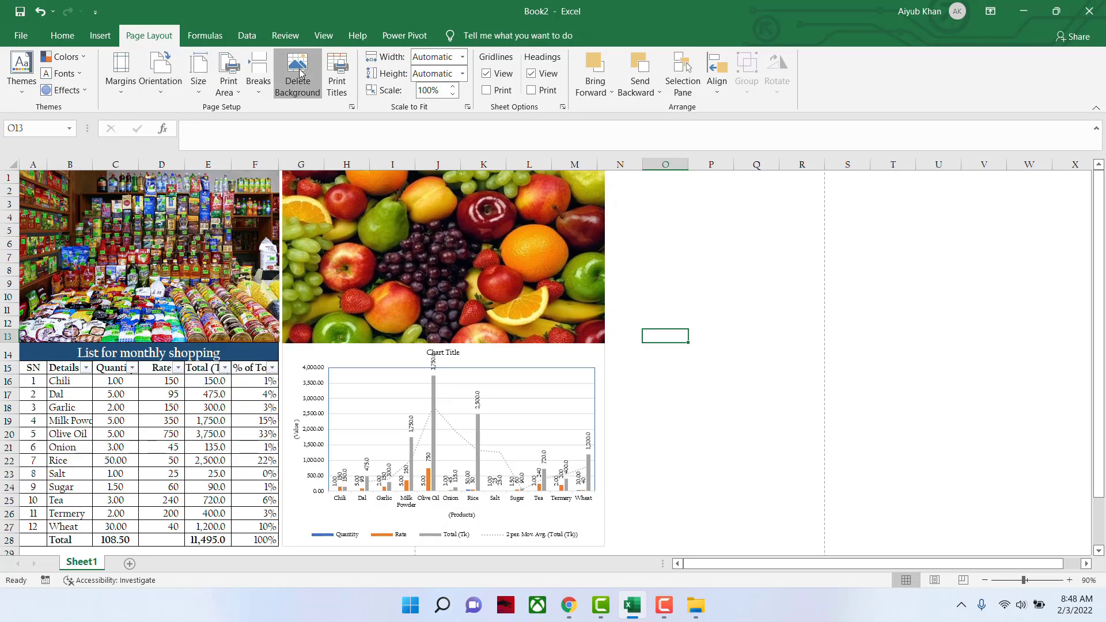
pyautogui.click(777, 316)
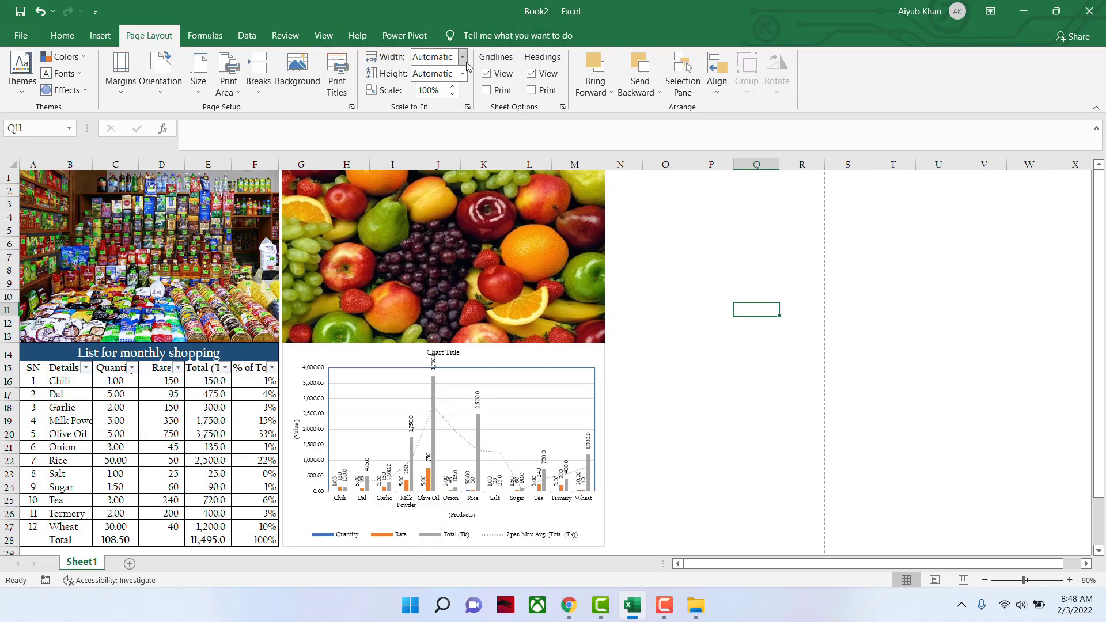
pyautogui.click(205, 36)
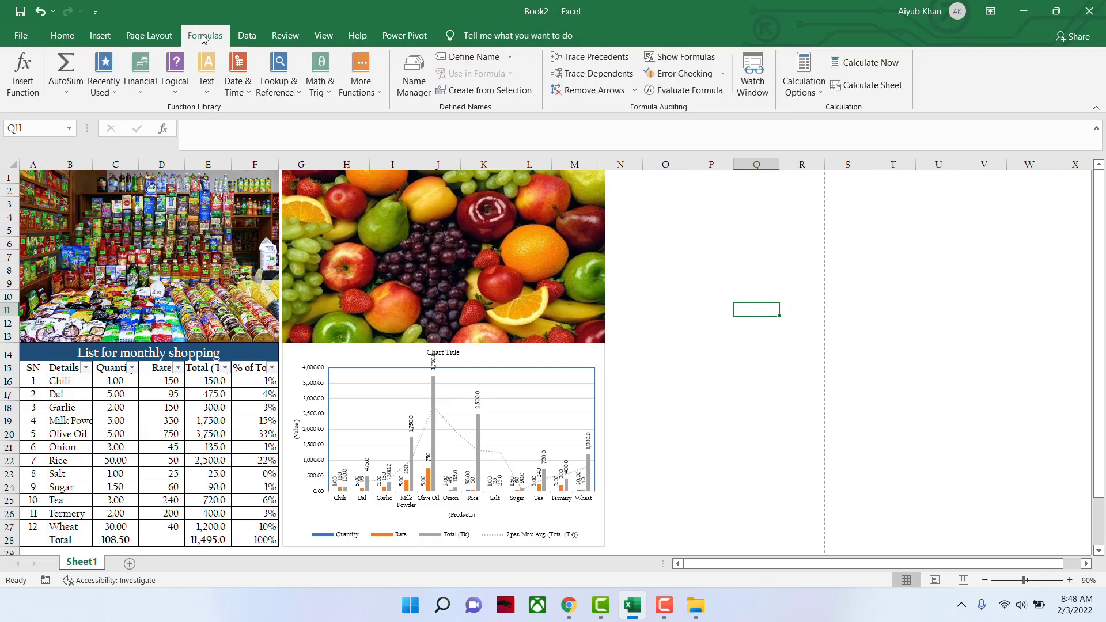
pyautogui.click(247, 38)
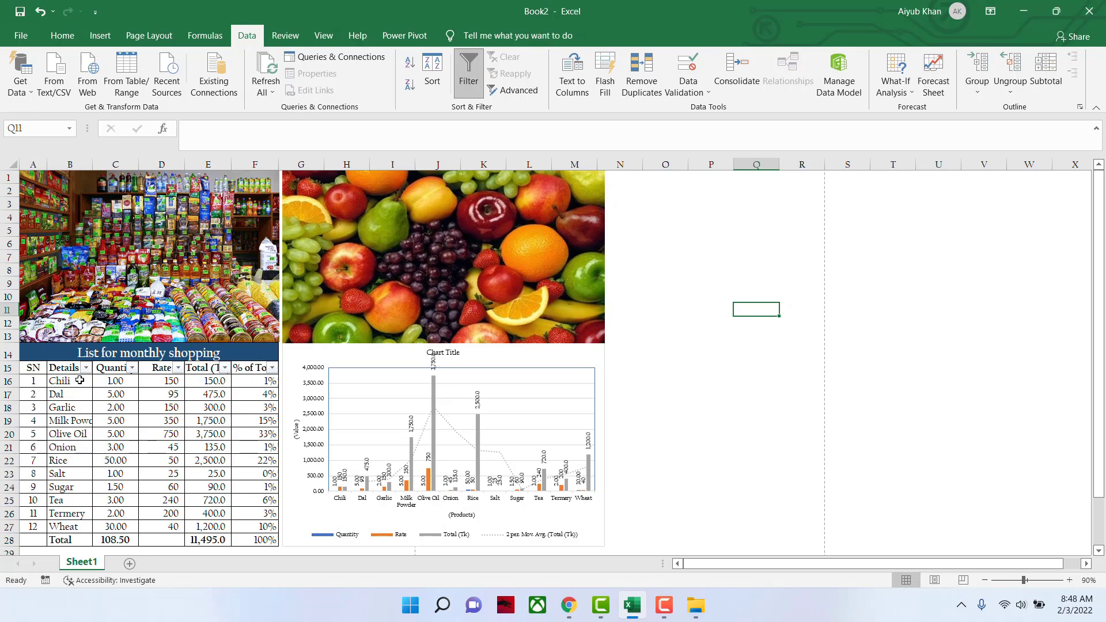
pyautogui.moveTo(76, 385); pyautogui.dragTo(78, 465)
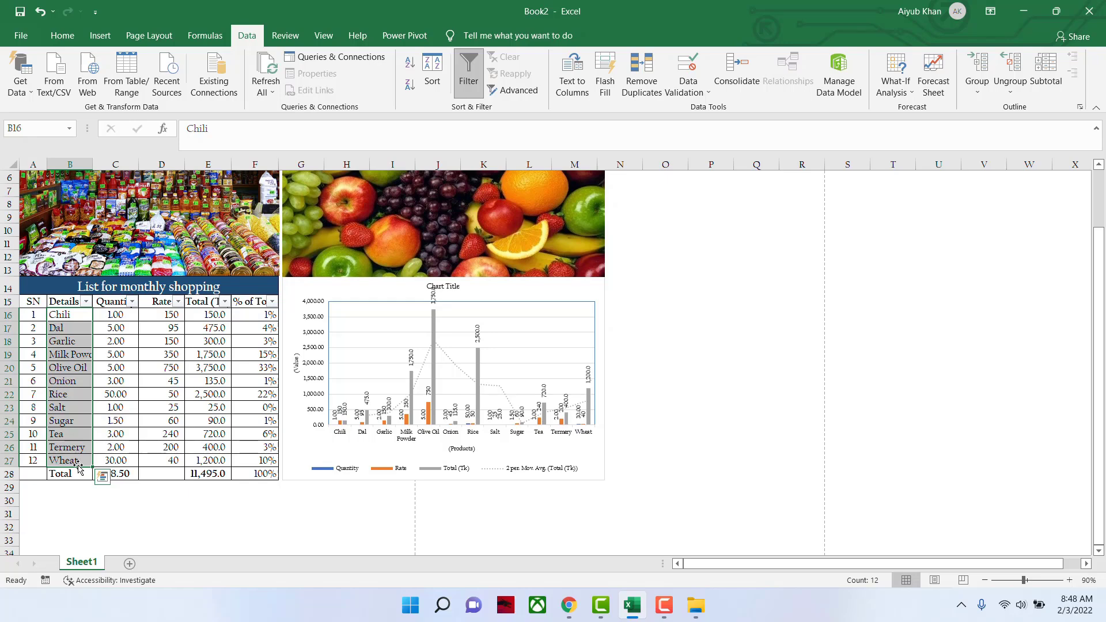
pyautogui.click(847, 297)
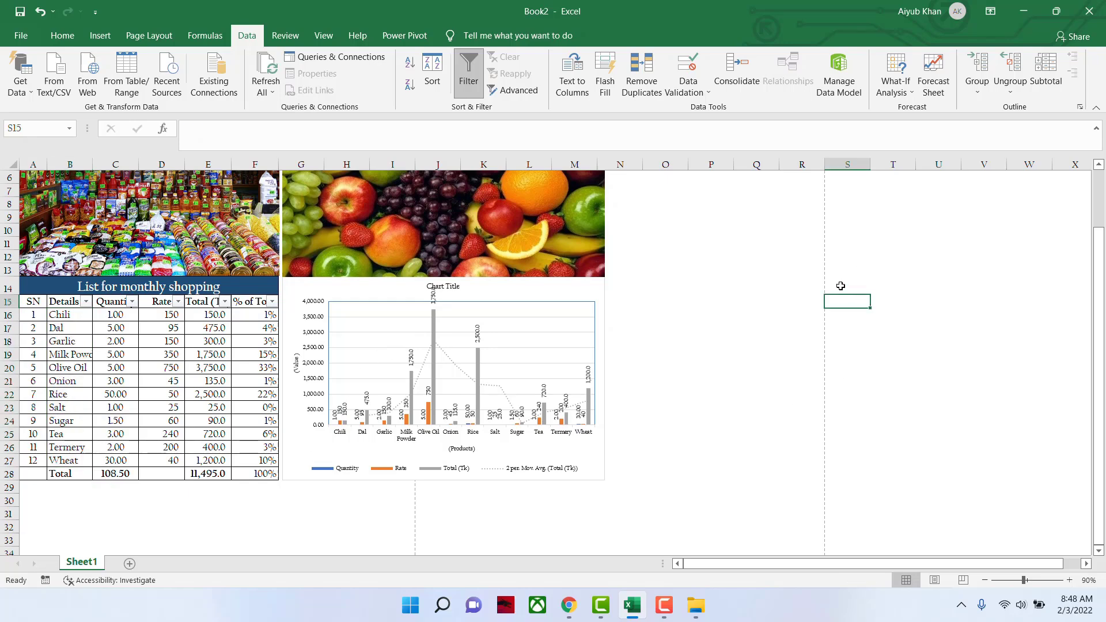
pyautogui.click(840, 284)
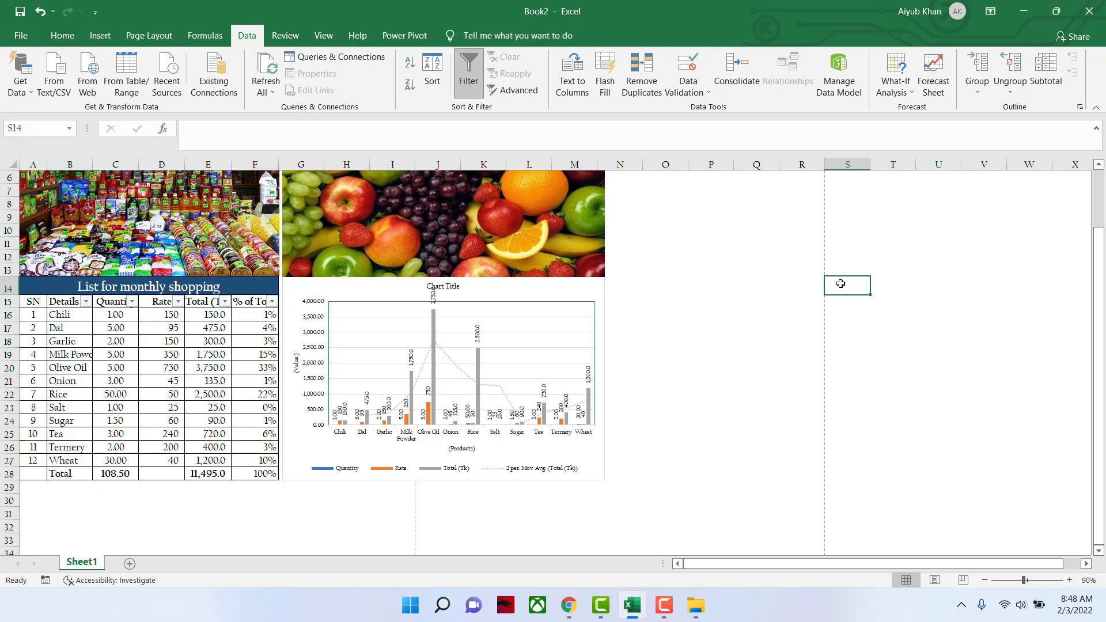
# Step: Add a new worksheet and enter the heading "Item Name" in cell C3
pyautogui.click(129, 563)
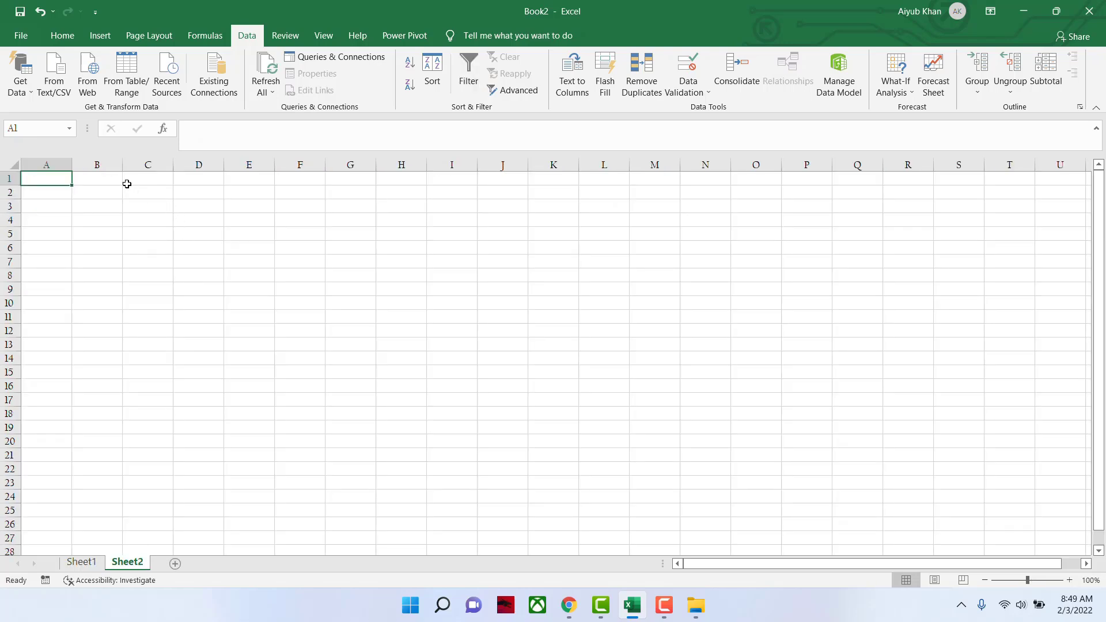
pyautogui.click(148, 192)
pyautogui.click(149, 209)
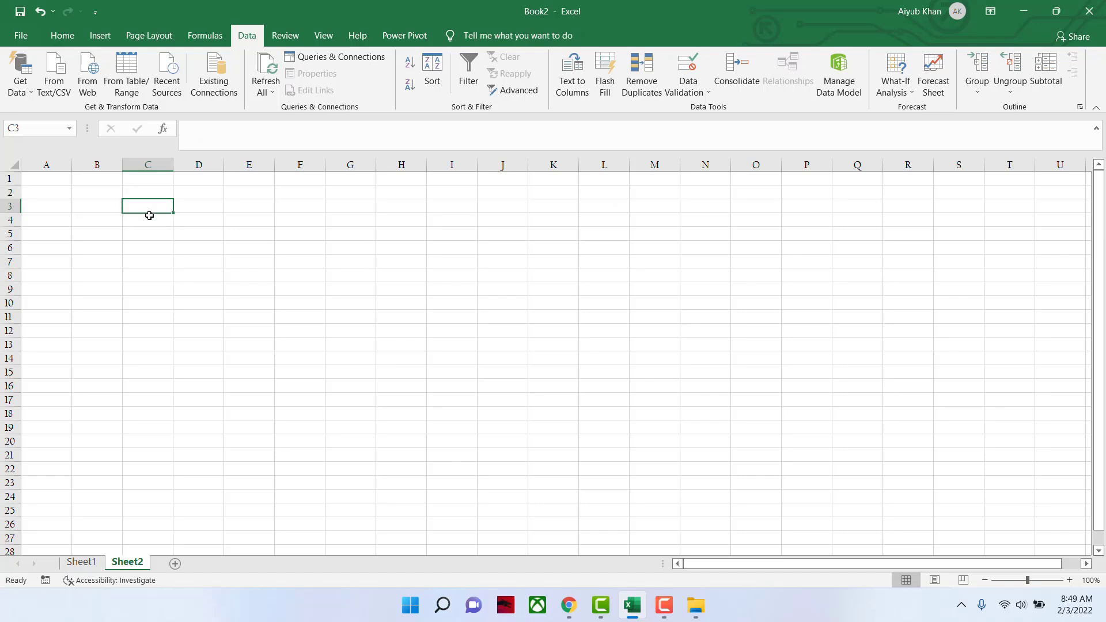
pyautogui.moveTo(149, 215); pyautogui.dragTo(149, 273)
pyautogui.click(146, 208)
pyautogui.write('Name')
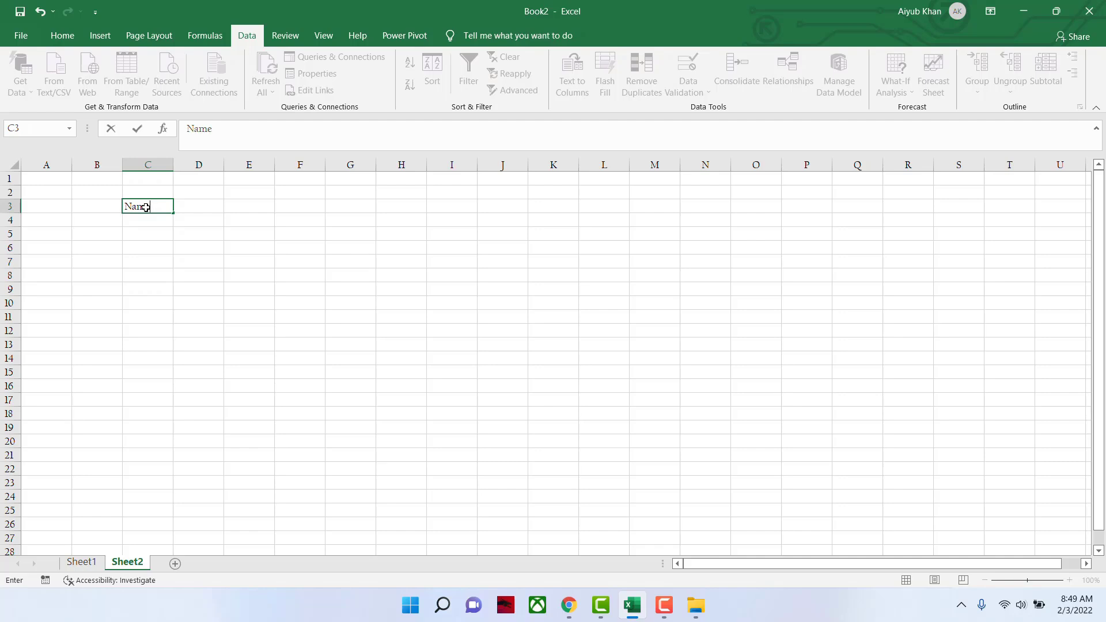
pyautogui.press('BackSpace')
pyautogui.press('BackSpace')
pyautogui.press('BackSpace')
pyautogui.press('BackSpace')
pyautogui.write('Item Name')
pyautogui.press('Return')
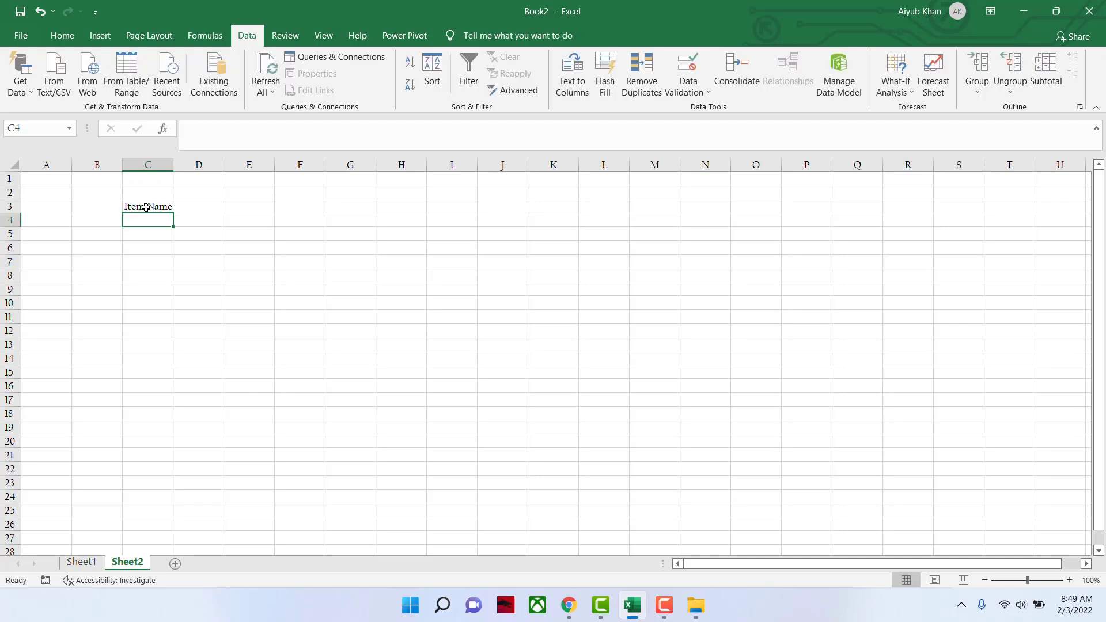
pyautogui.hotkey('shift', 'Down')
pyautogui.hotkey('shift', 'Down')
pyautogui.hotkey('shift', 'Down')
pyautogui.hotkey('shift', 'Down')
pyautogui.hotkey('shift', 'Down')
pyautogui.hotkey('shift', 'Down')
pyautogui.hotkey('shift', 'Down')
pyautogui.hotkey('shift', 'Down')
pyautogui.hotkey('shift', 'Down')
pyautogui.hotkey('shift', 'Down')
pyautogui.hotkey('shift', 'Down')
pyautogui.hotkey('shift', 'Down')
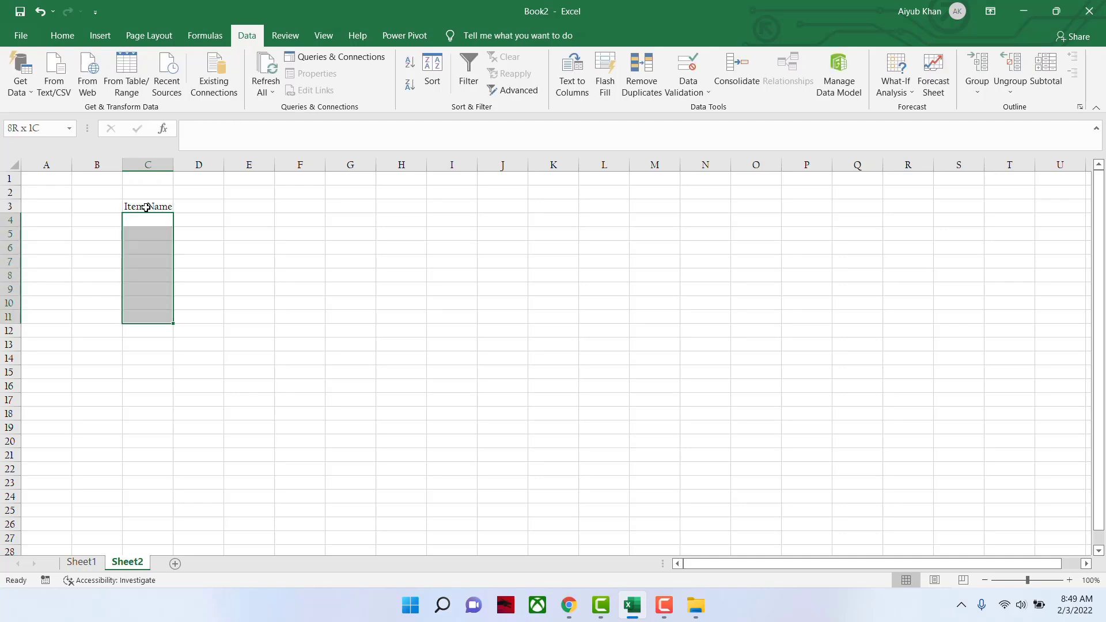
pyautogui.press('Up')
pyautogui.press('Down')
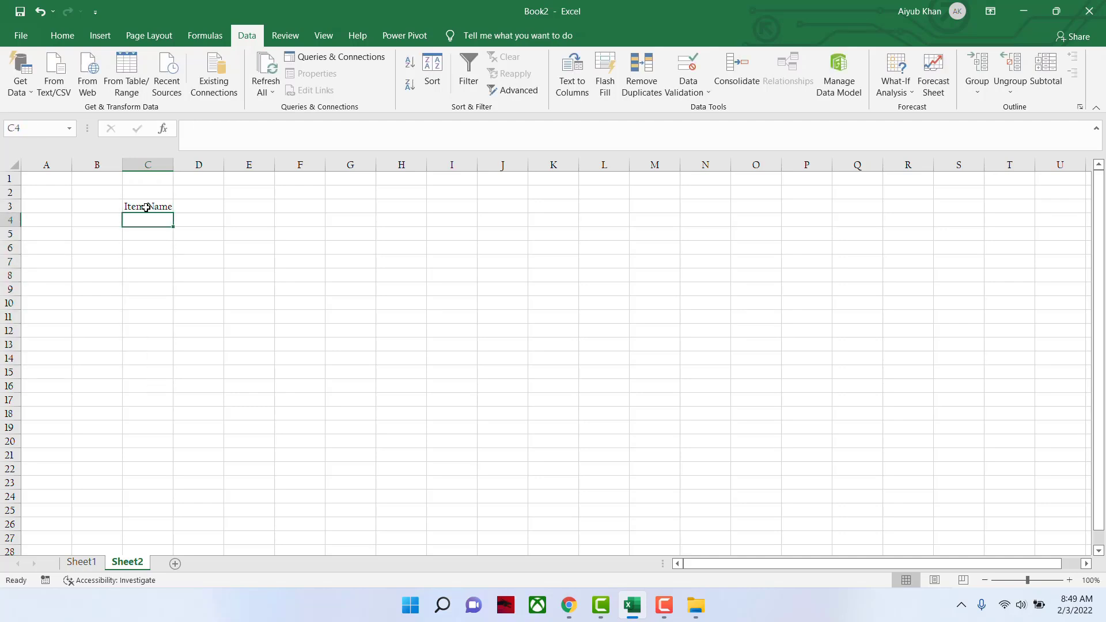
# Step: Copy the item names Chili to Wheat from Sheet1 B16:B27 into Sheet2 starting at C4, and autofit column C
pyautogui.click(87, 563)
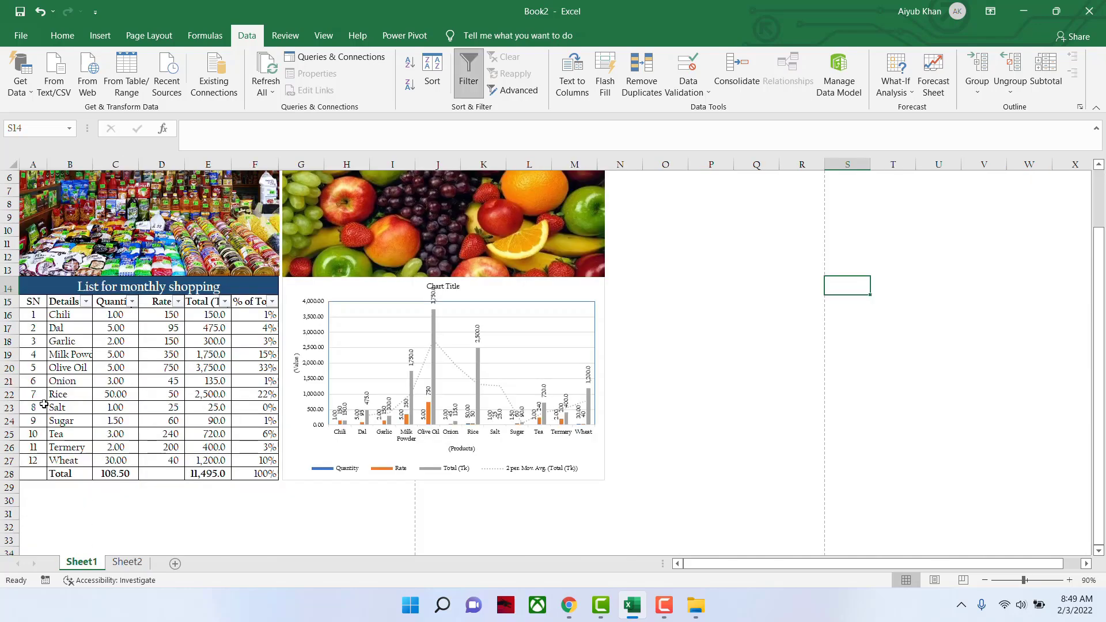
pyautogui.moveTo(53, 314); pyautogui.dragTo(69, 452)
pyautogui.hotkey('ctrl', 'c')
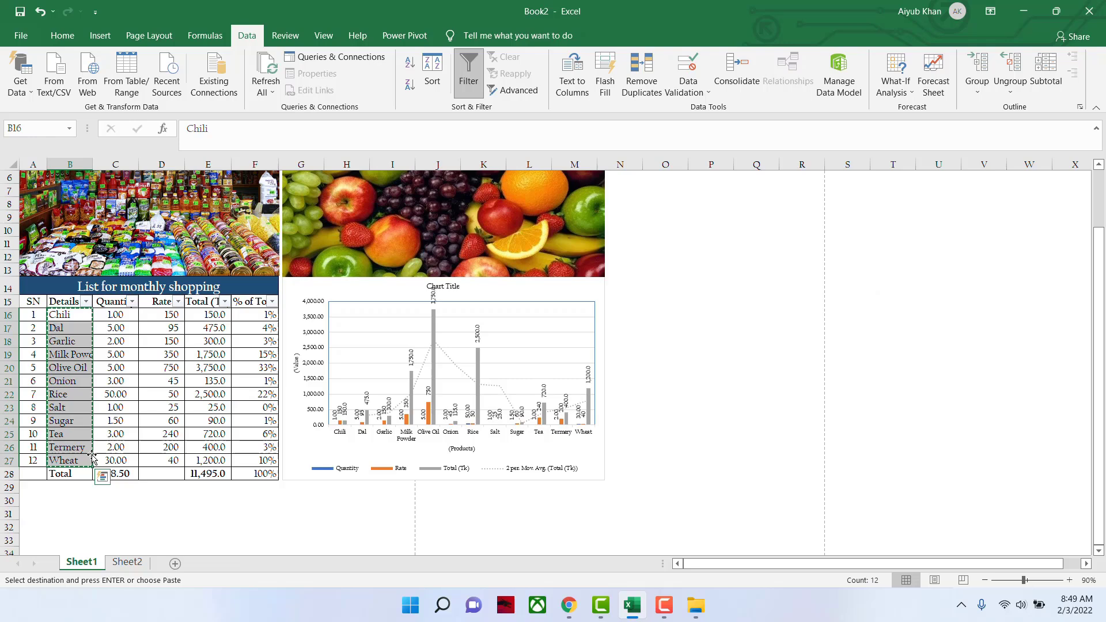
pyautogui.click(134, 563)
pyautogui.hotkey('ctrl', 'v')
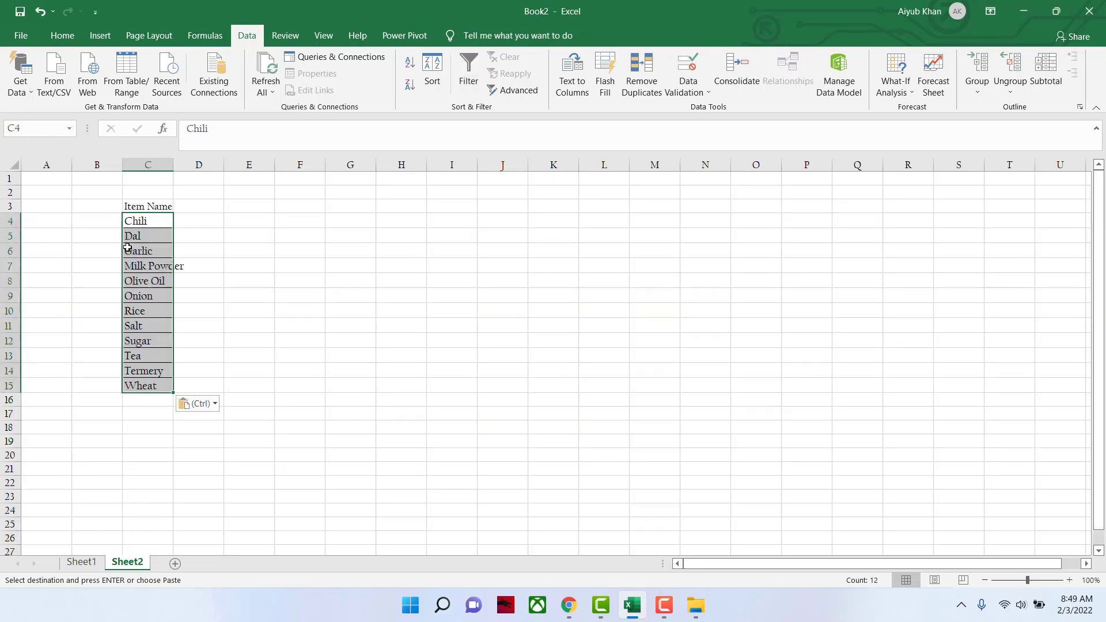
pyautogui.click(228, 279)
pyautogui.doubleClick(173, 164)
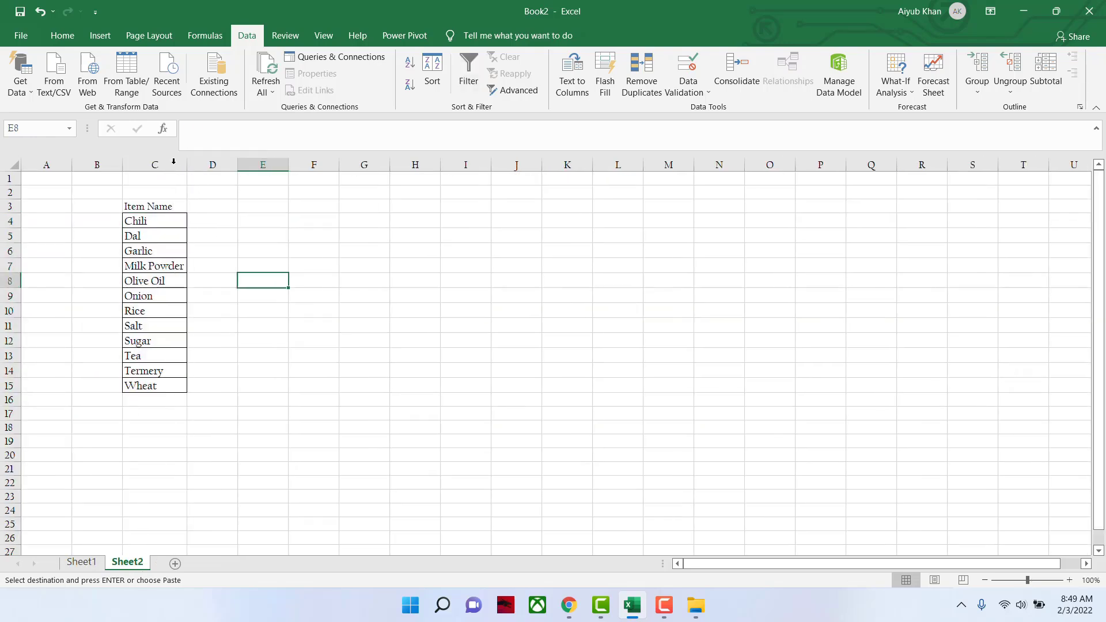
pyautogui.click(170, 216)
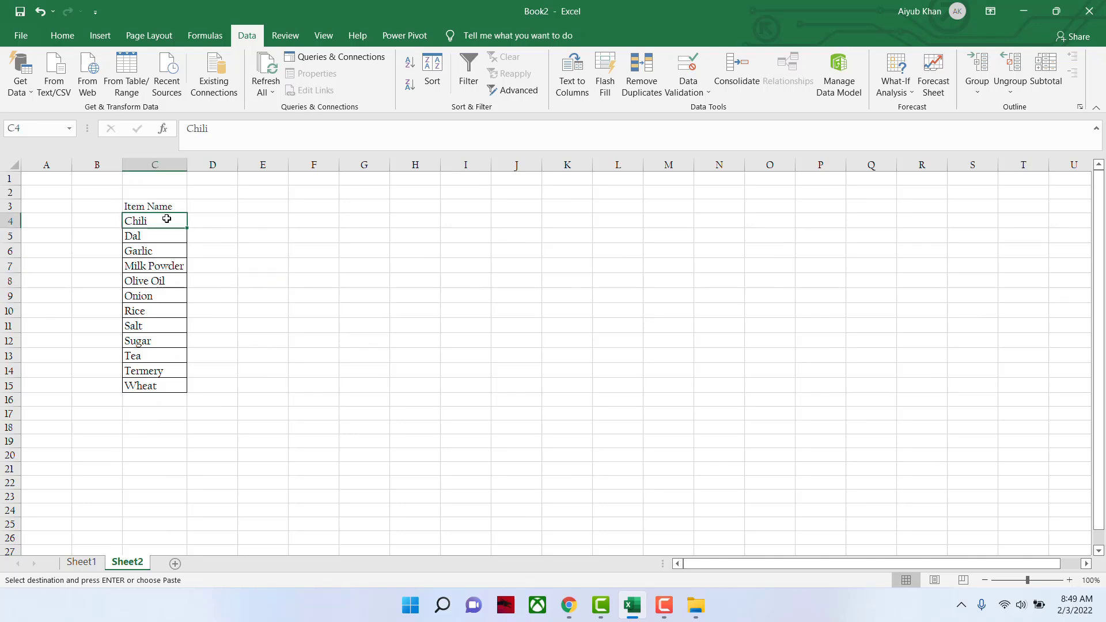
# Step: Clear the item names from the Details column, B16:B27, on Sheet1
pyautogui.click(84, 563)
pyautogui.moveTo(72, 315); pyautogui.dragTo(76, 458)
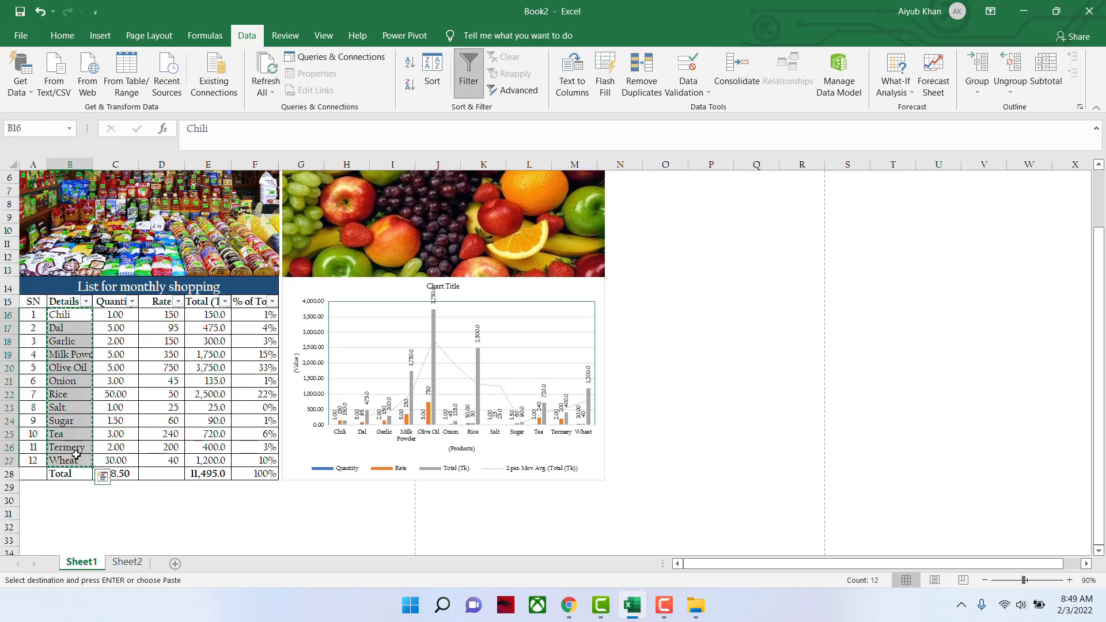
pyautogui.press('Delete')
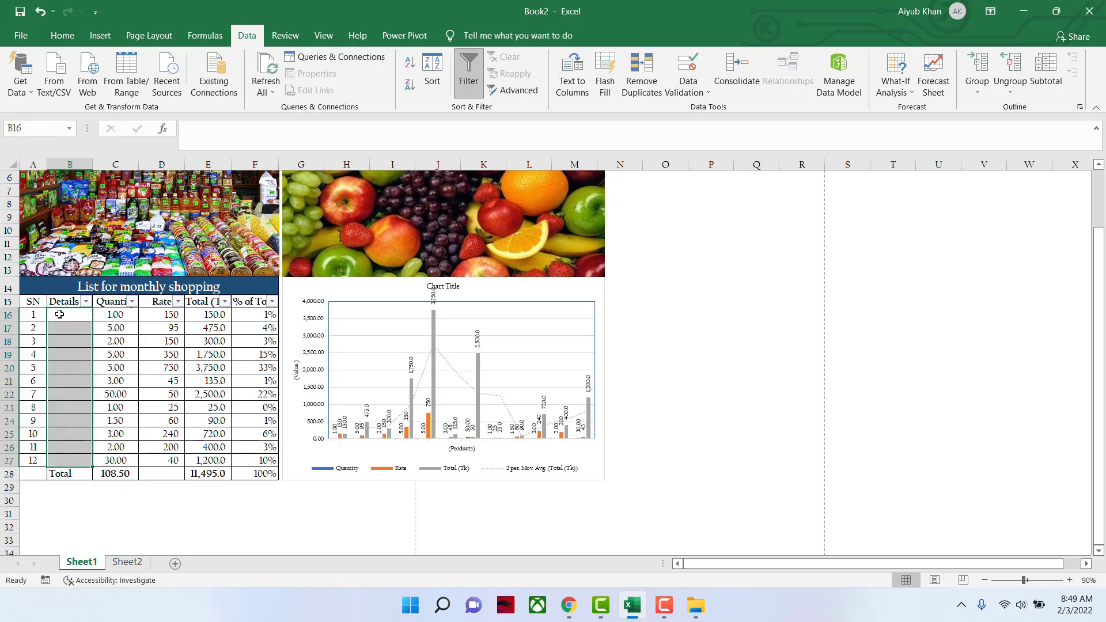
# Step: Restrict the Details cells B16:B27 with data validation that allows a list sourced from =Sheet2!$C$4:$C$15
pyautogui.click(696, 94)
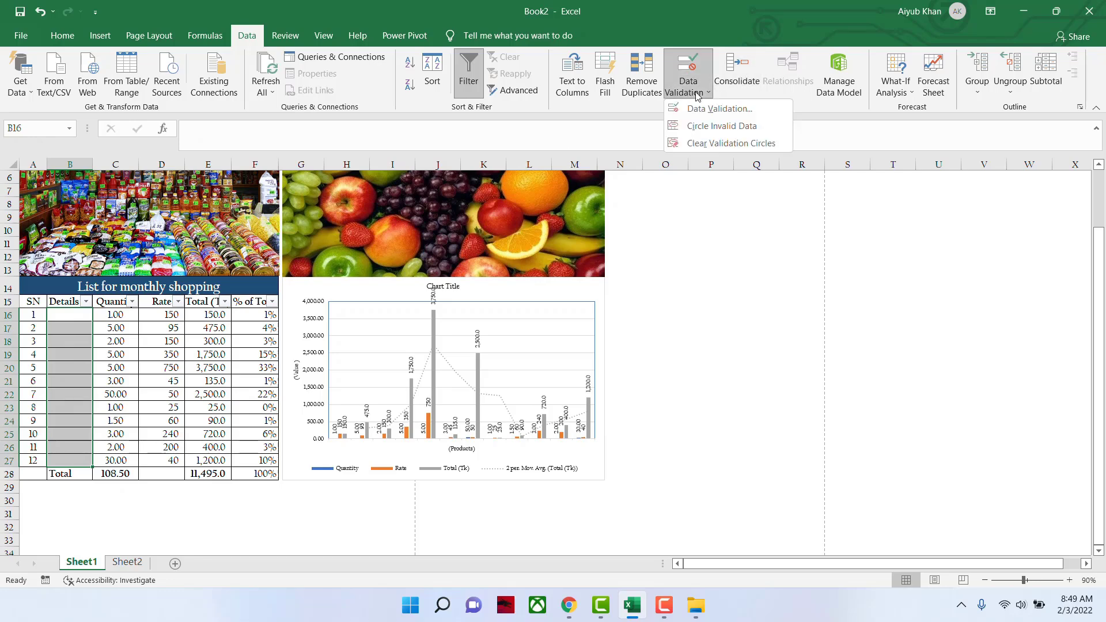
pyautogui.click(697, 111)
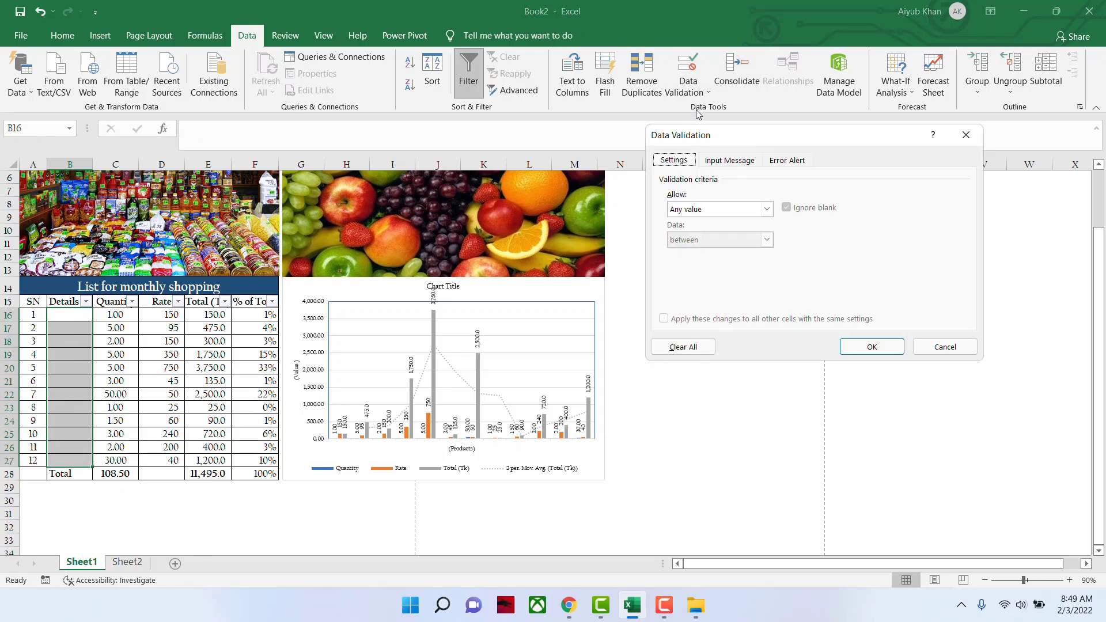
pyautogui.click(767, 209)
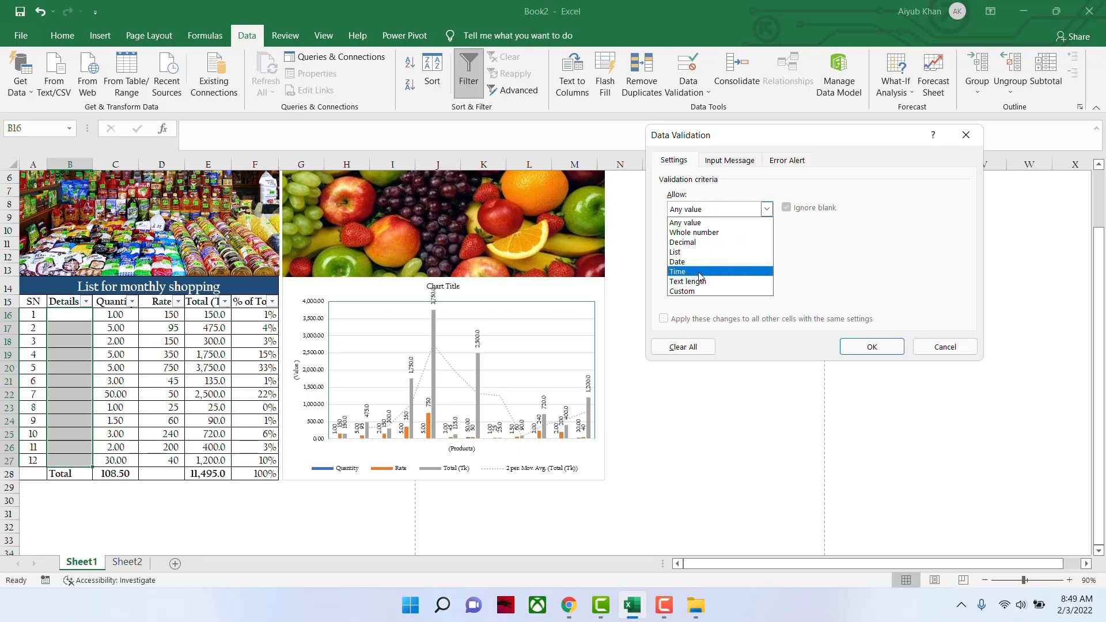
pyautogui.click(686, 255)
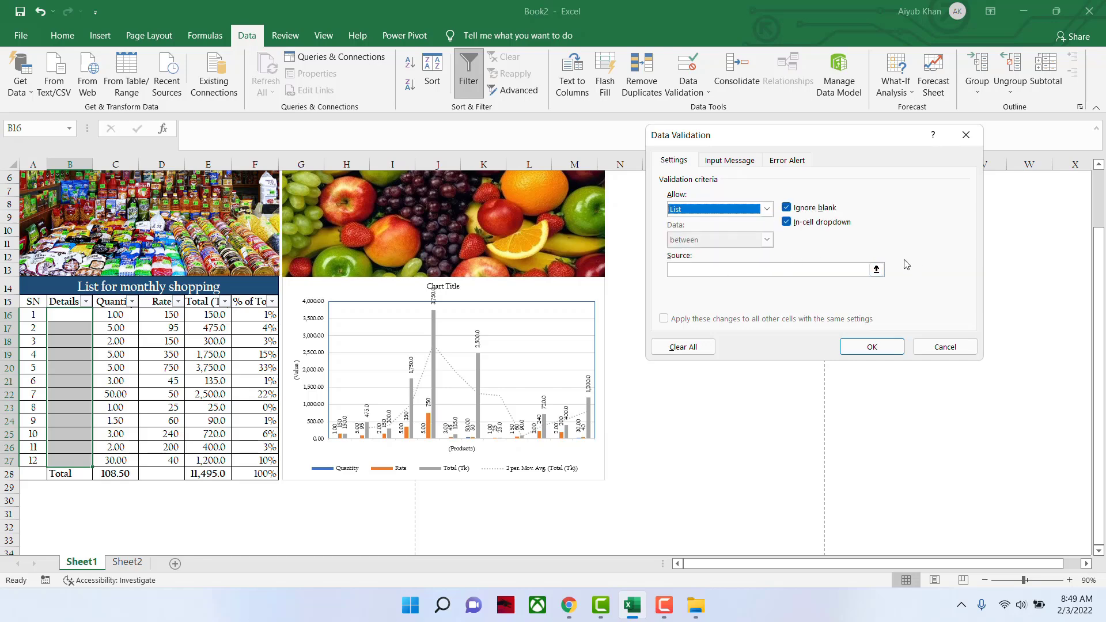
pyautogui.click(873, 269)
pyautogui.click(873, 269)
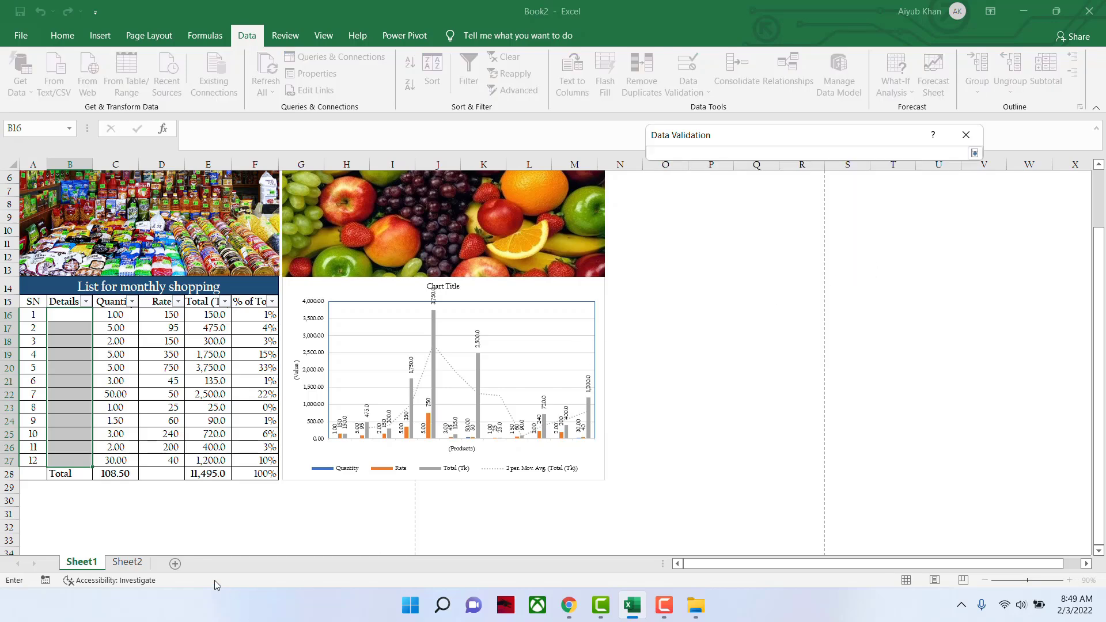
pyautogui.click(127, 562)
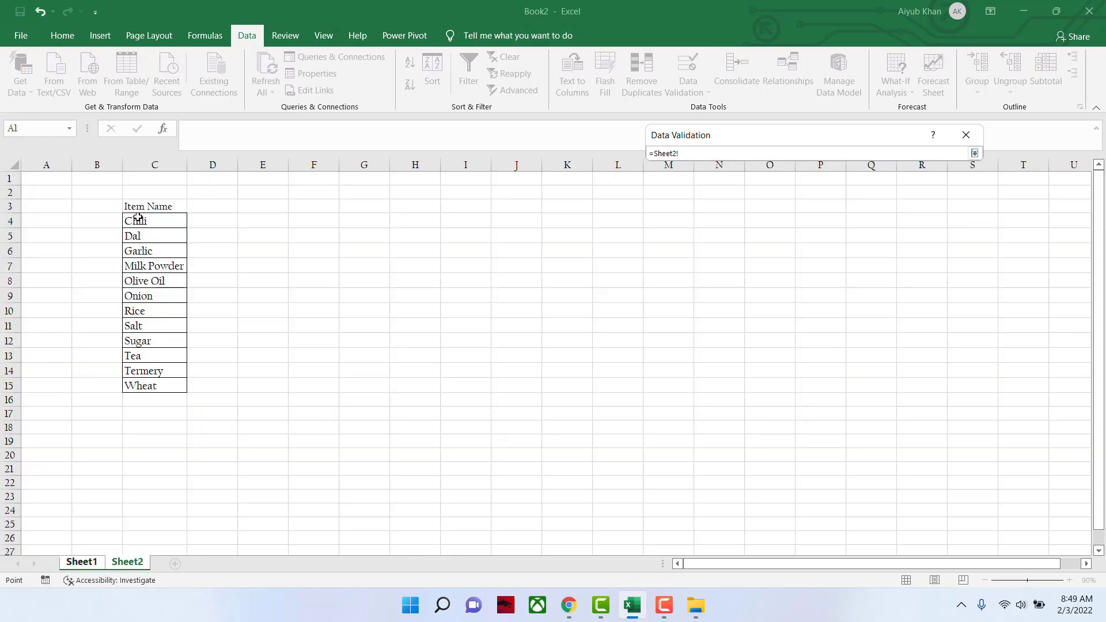
pyautogui.moveTo(143, 219); pyautogui.dragTo(144, 385)
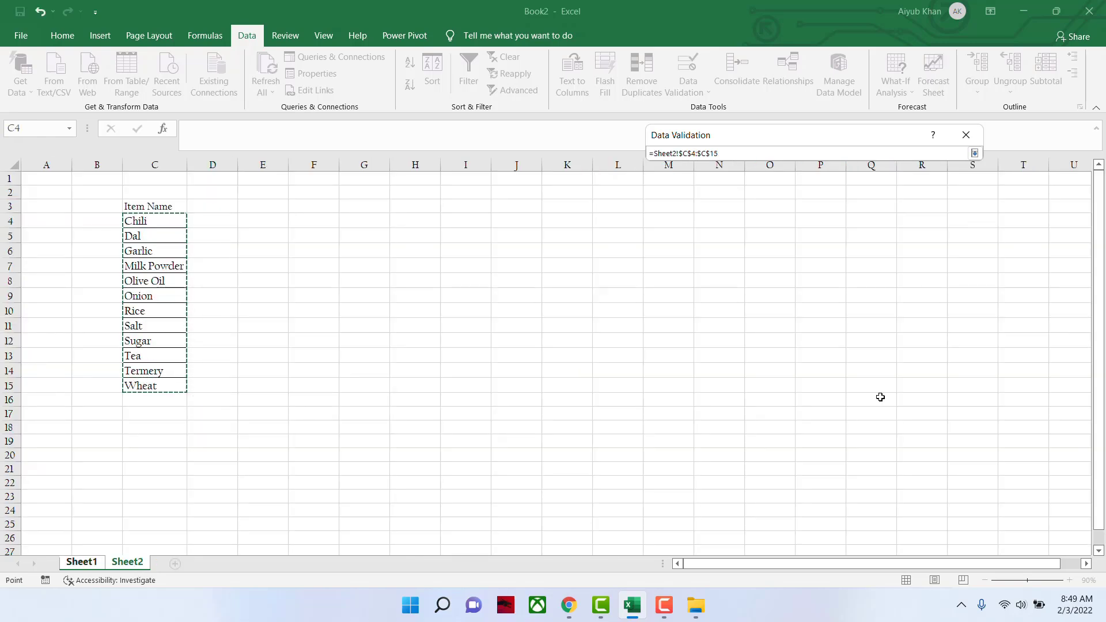
pyautogui.press('Return')
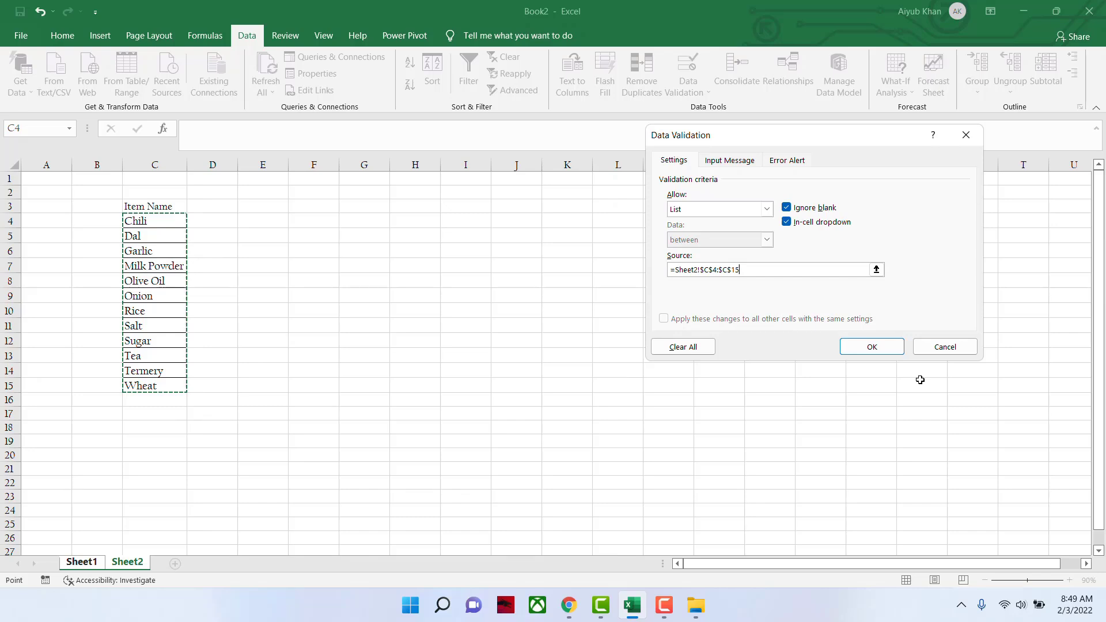
pyautogui.press('Return')
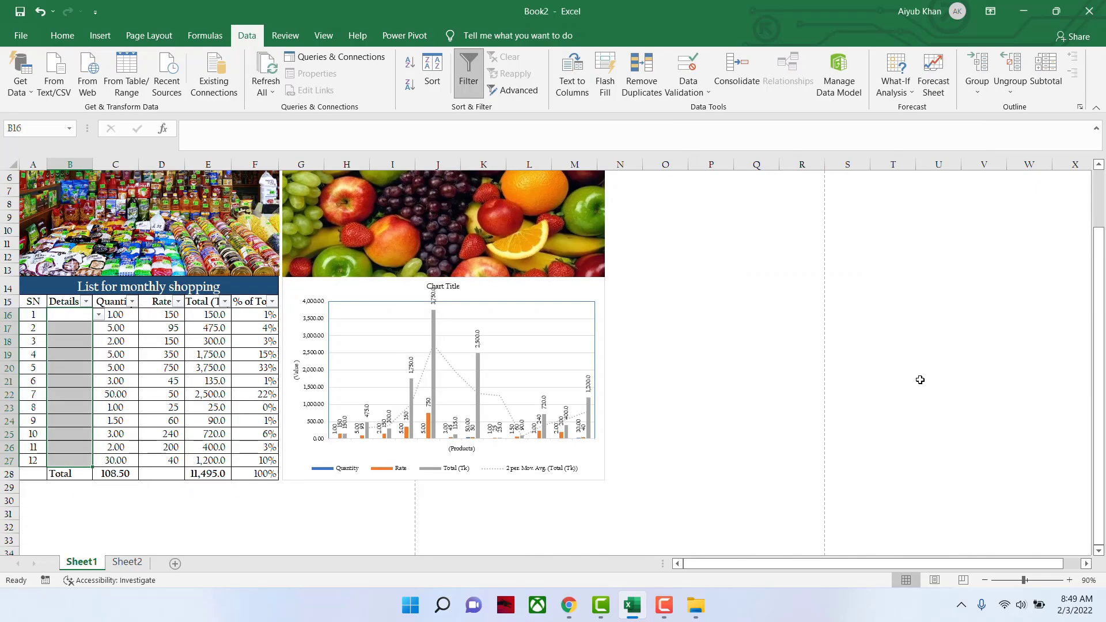
pyautogui.click(876, 393)
# Step: Choose Chili, Dal and Olive Oil from the validation list for Details cells B16, B17 and B18
pyautogui.click(82, 318)
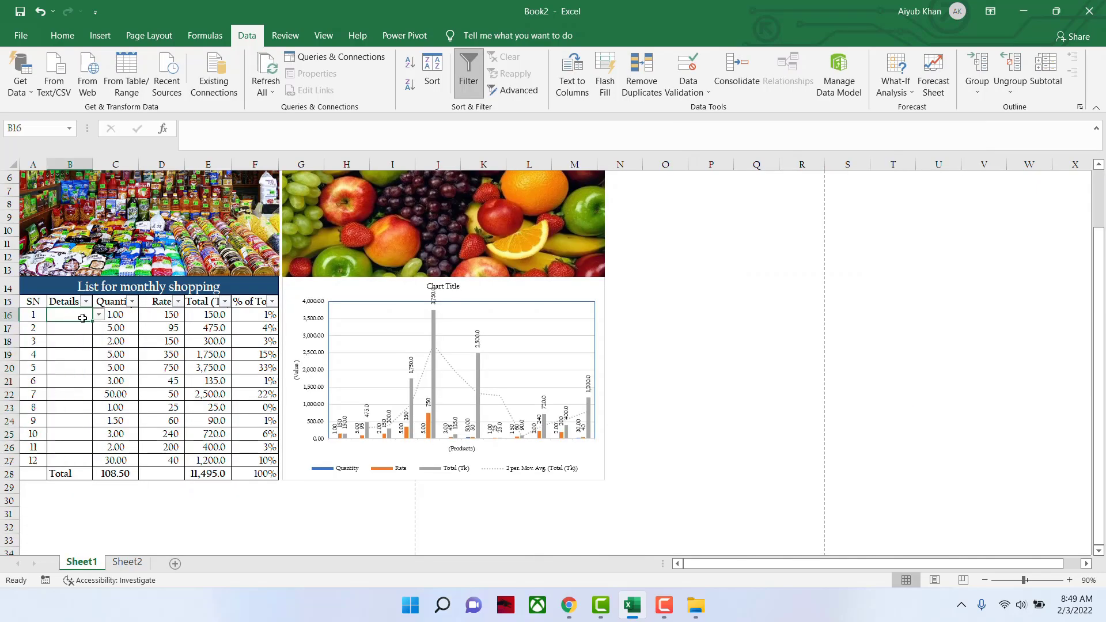
pyautogui.click(99, 314)
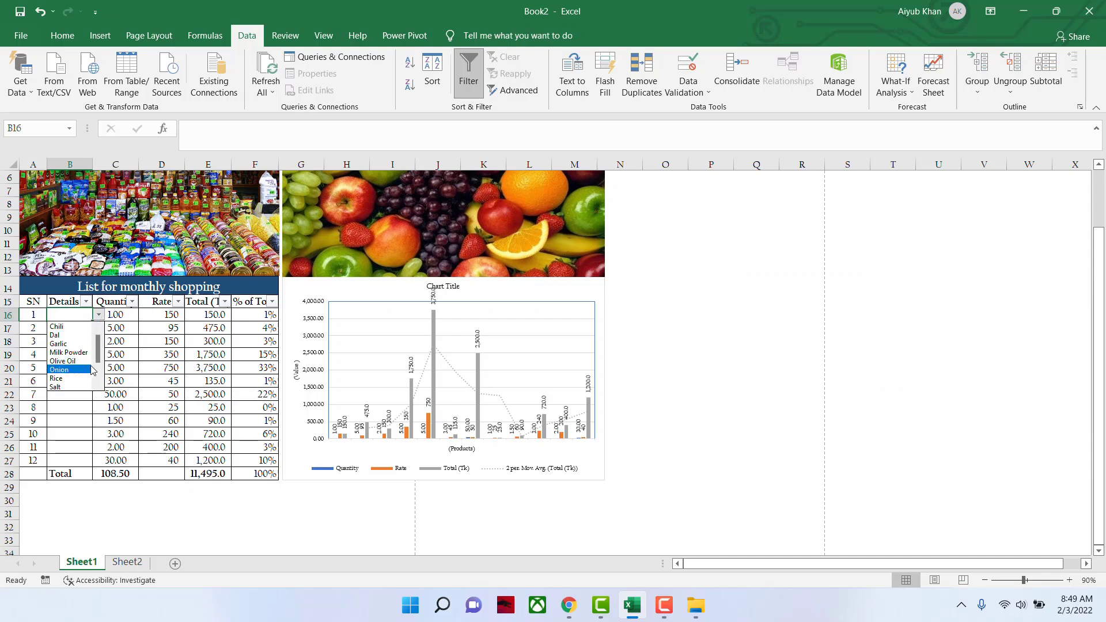
pyautogui.press('Escape')
pyautogui.click(99, 314)
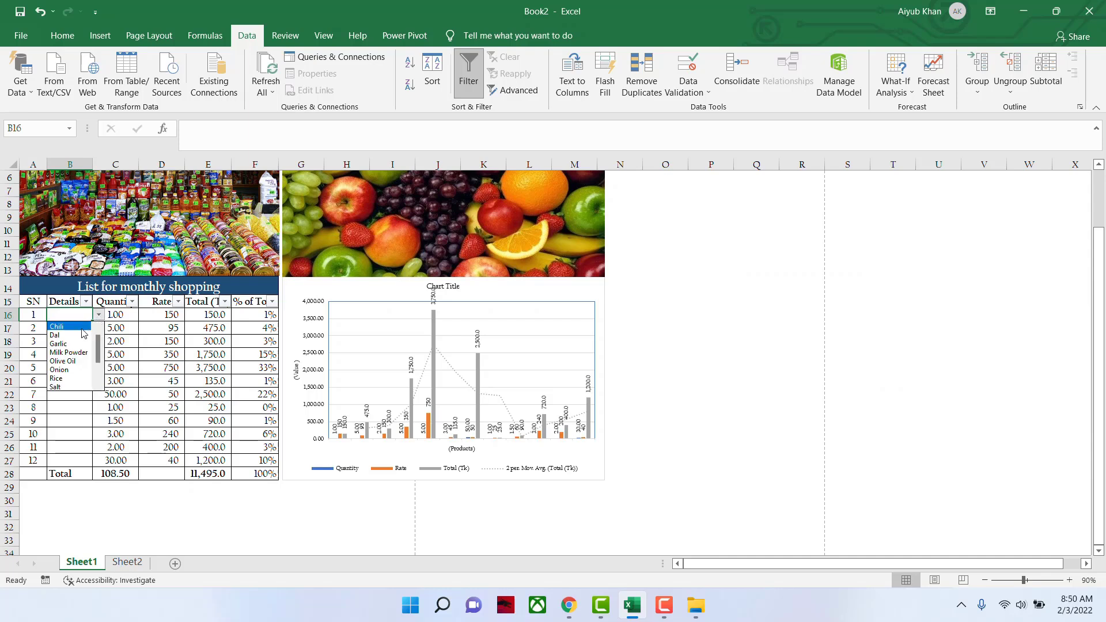
pyautogui.click(63, 325)
pyautogui.click(85, 328)
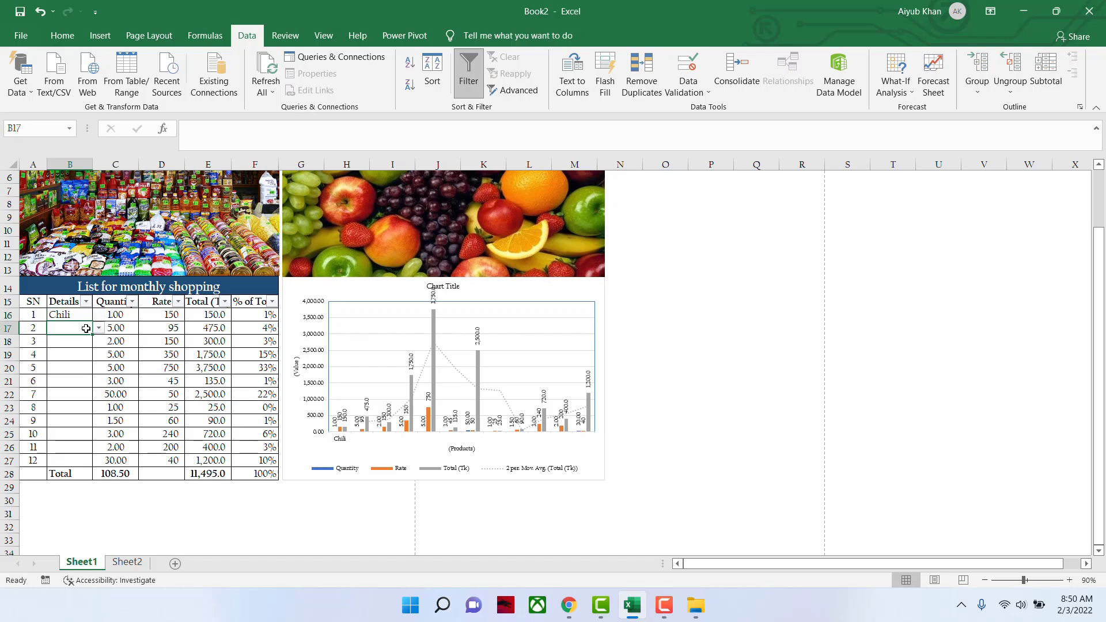
pyautogui.click(99, 327)
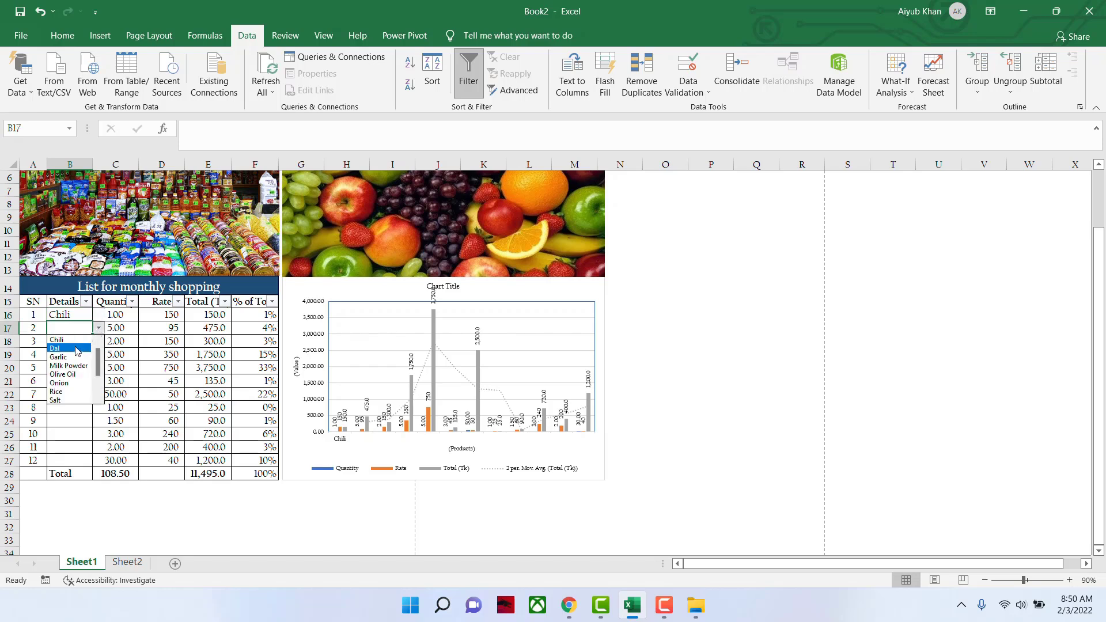
pyautogui.click(78, 350)
pyautogui.click(82, 340)
pyautogui.click(99, 340)
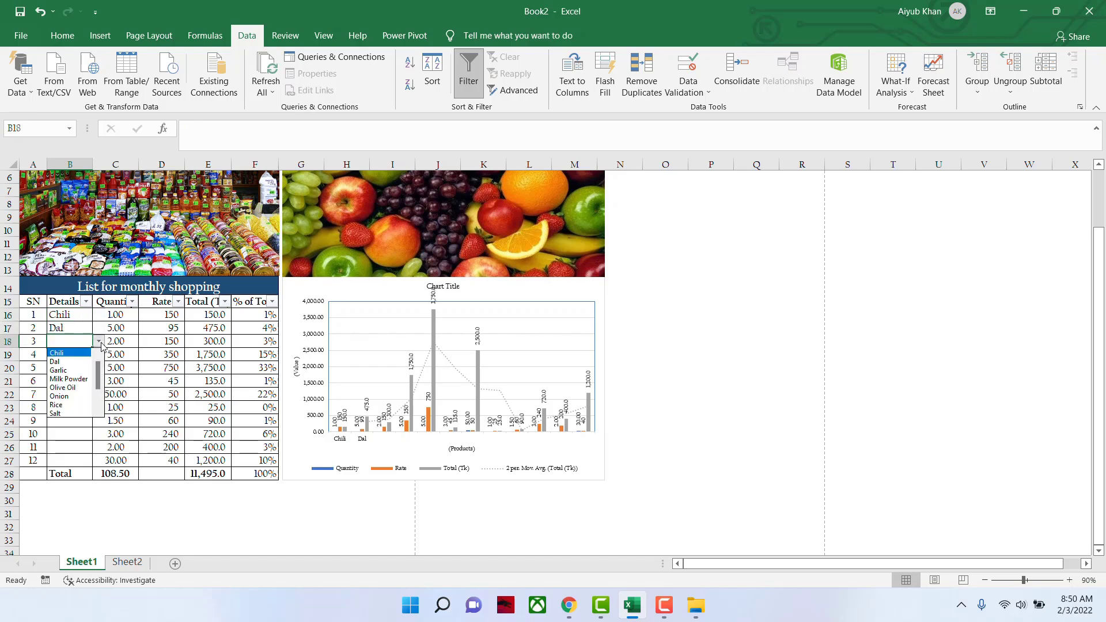
pyautogui.click(70, 387)
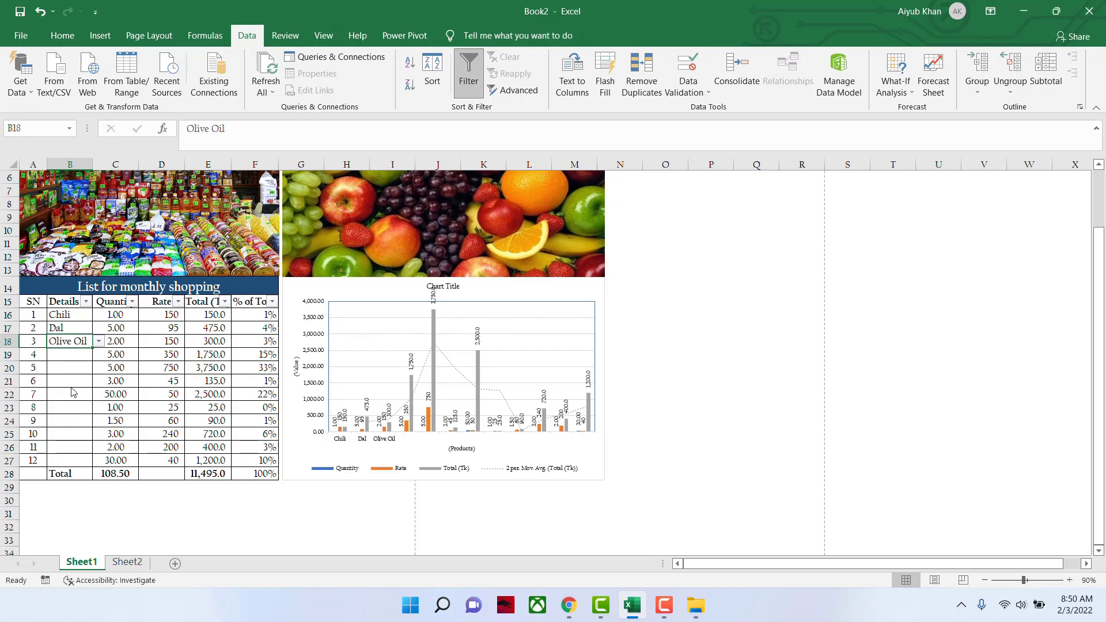
# Step: Enter the listed item Wheat by hand in Details cell B19
pyautogui.click(84, 357)
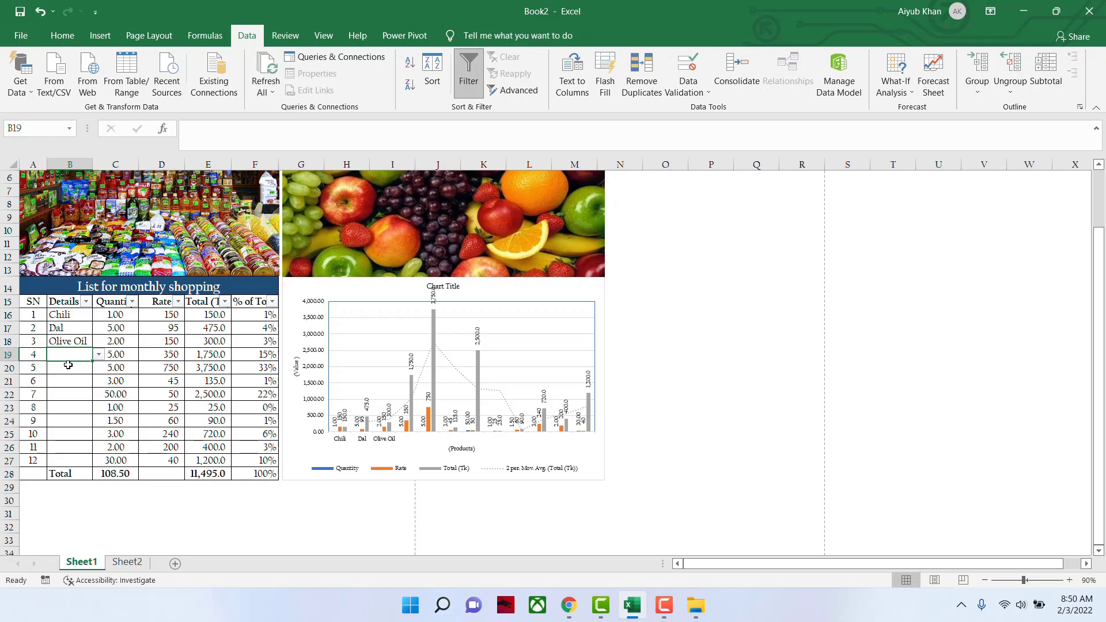
pyautogui.write('wh')
pyautogui.write('Wh')
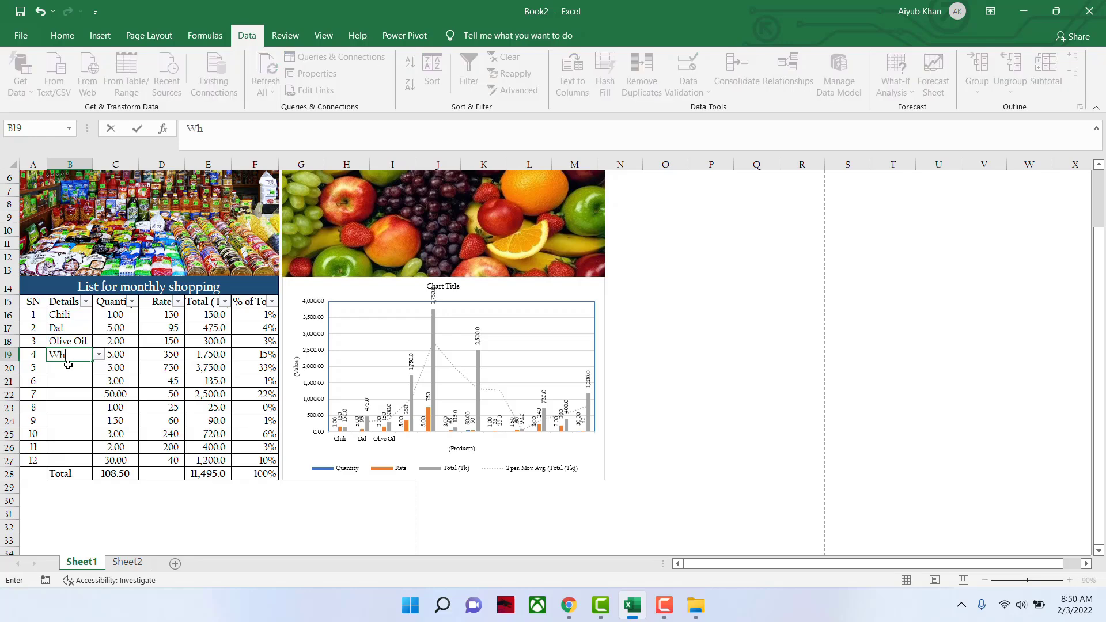
pyautogui.write('eat')
pyautogui.press('Return')
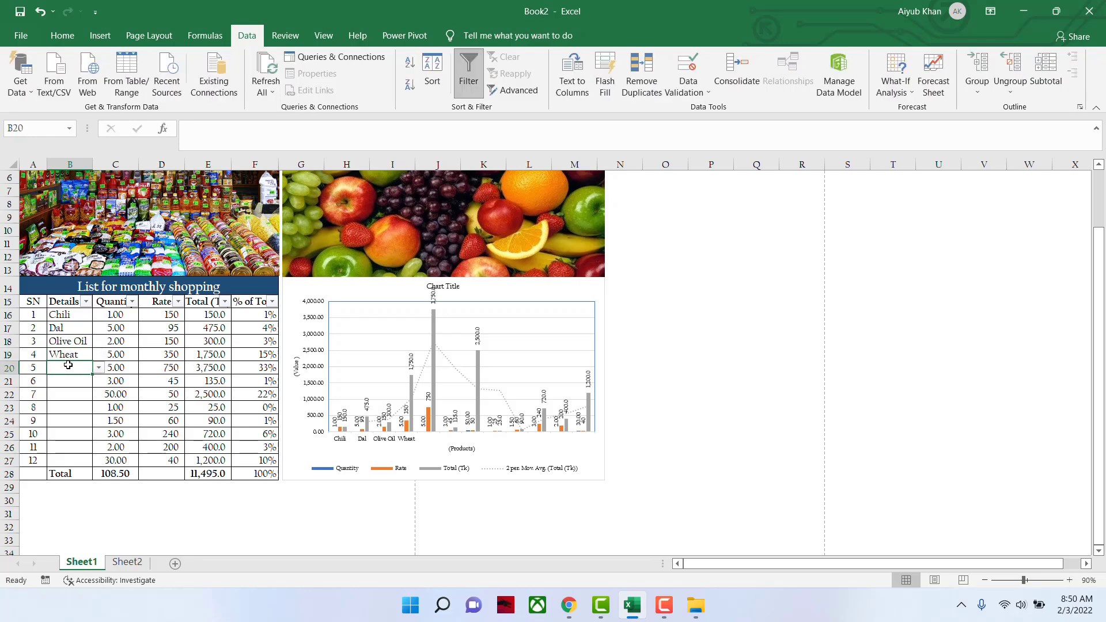
# Step: Try to enter the unlisted item Meat in Details cell B20, and cancel the entry
pyautogui.write('Meat')
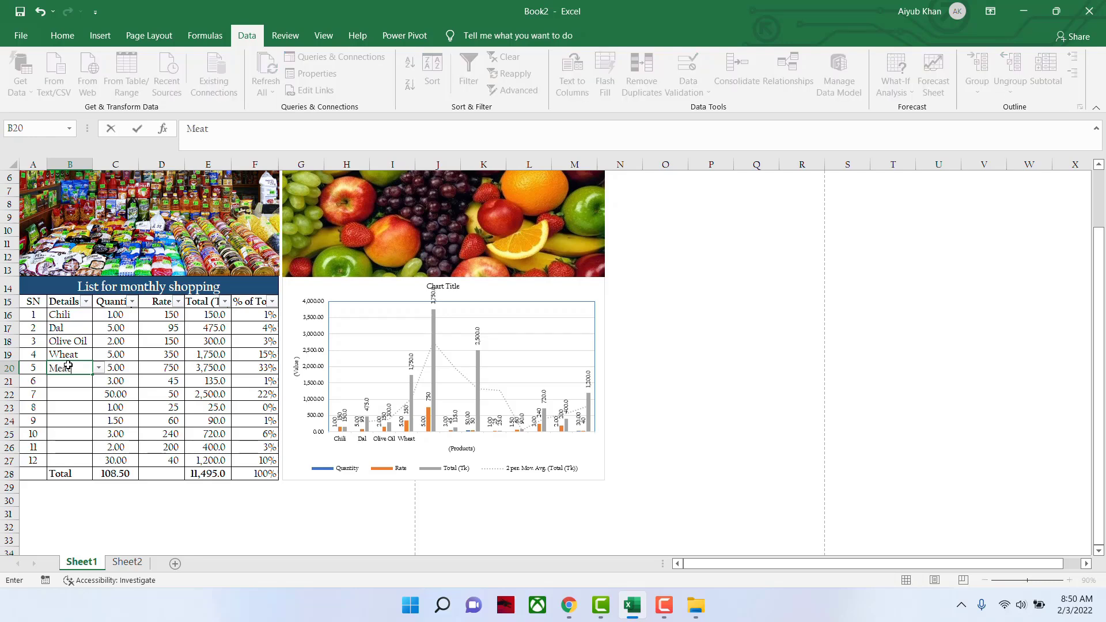
pyautogui.press('Return')
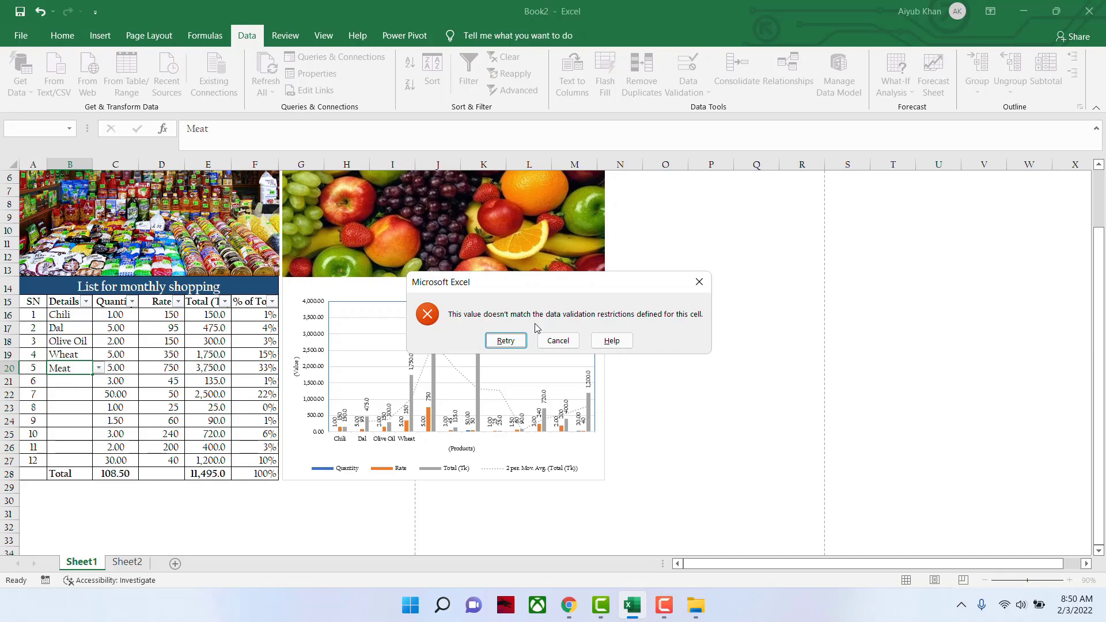
pyautogui.click(505, 341)
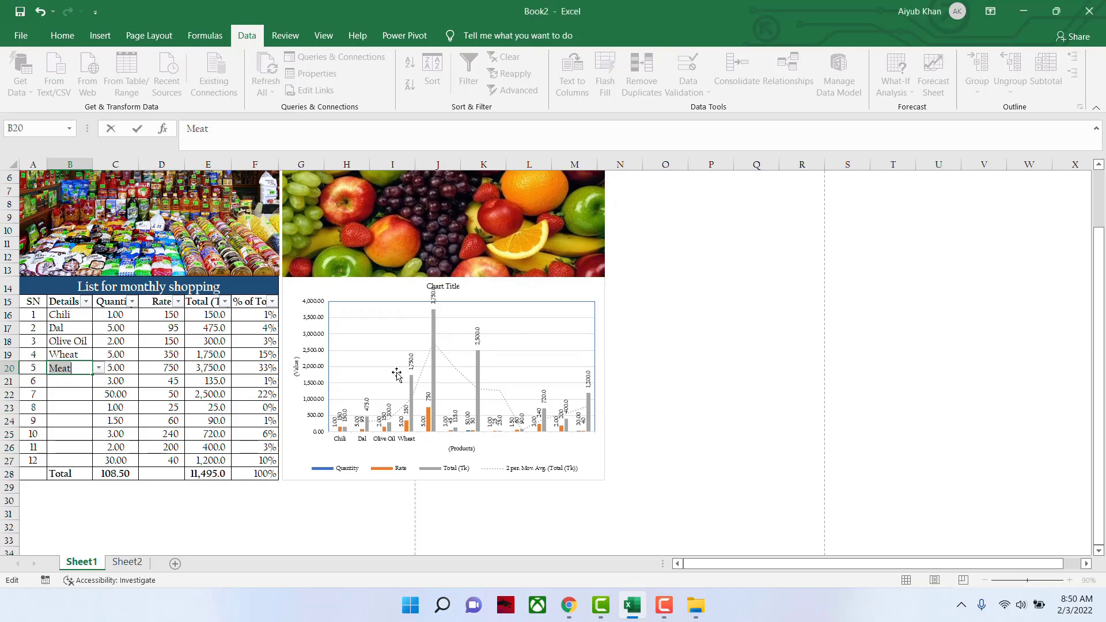
pyautogui.click(97, 369)
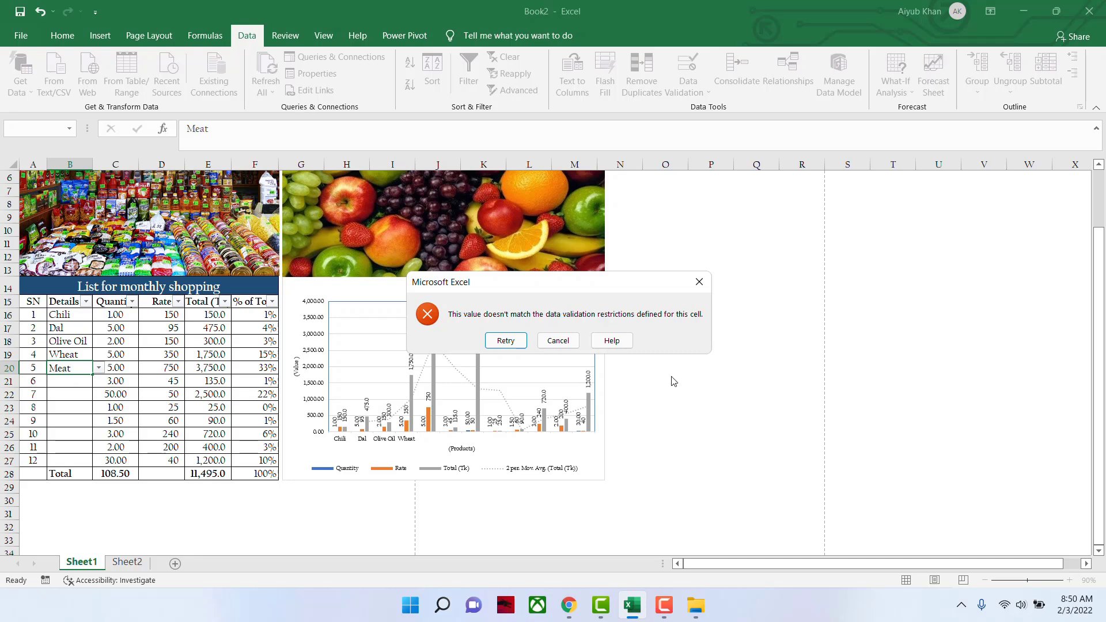
pyautogui.click(558, 341)
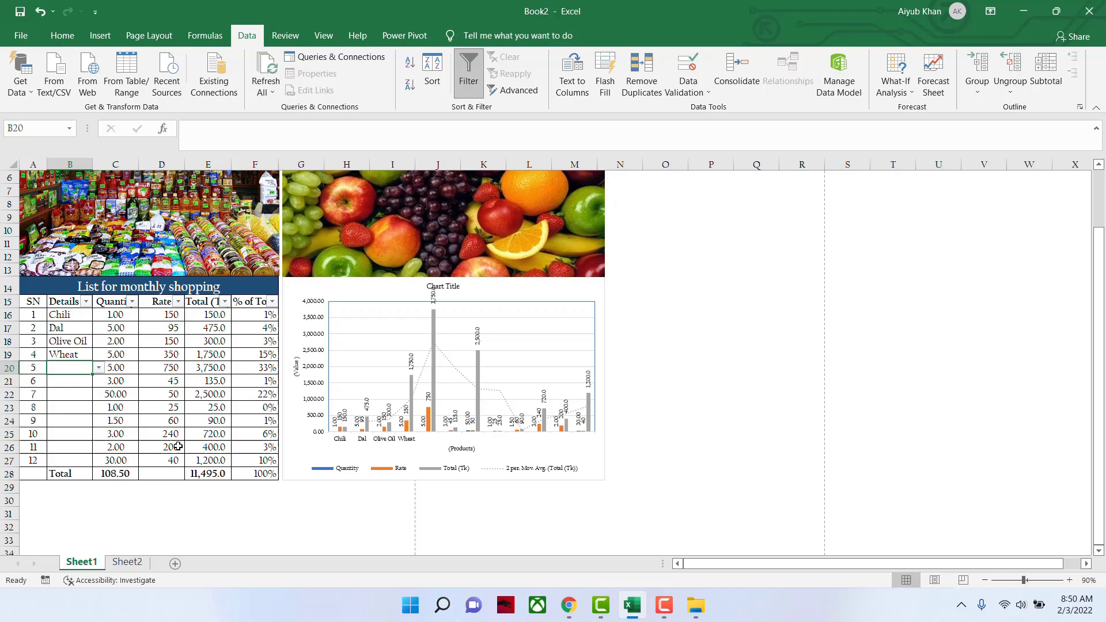
# Step: Choose Garlic for Details cell B20 and Milk Powder for B21 from the validation list
pyautogui.click(99, 368)
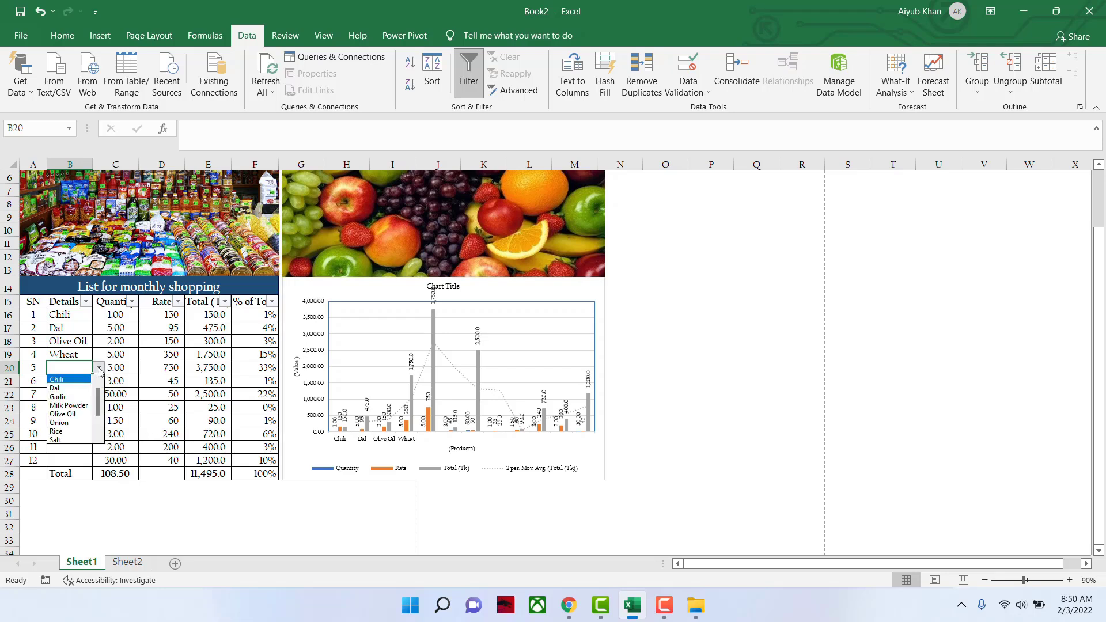
pyautogui.click(64, 397)
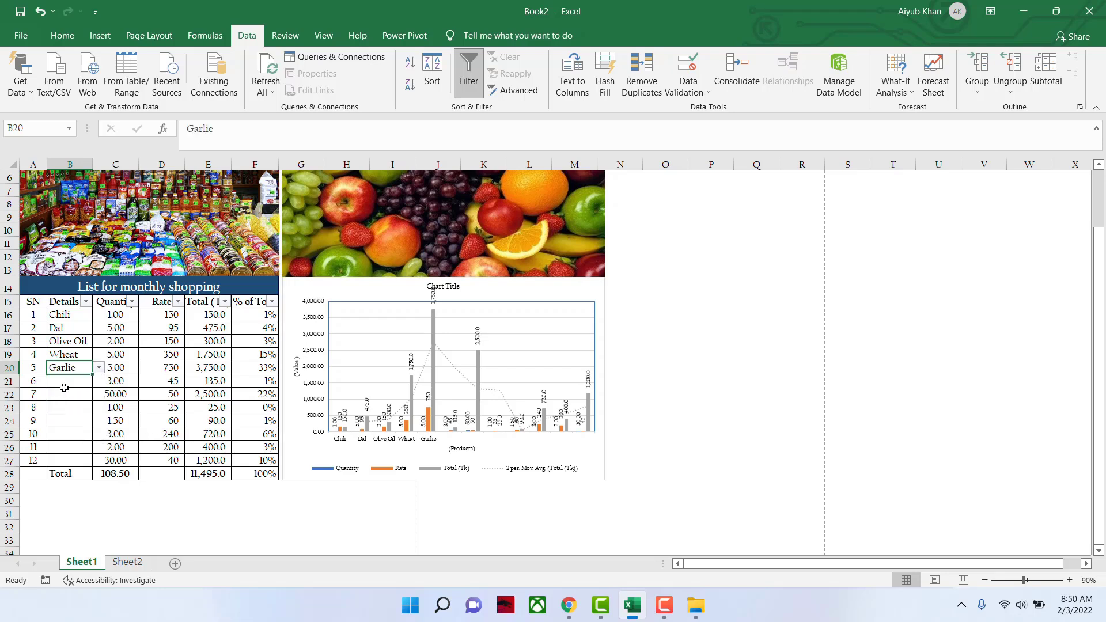
pyautogui.click(99, 368)
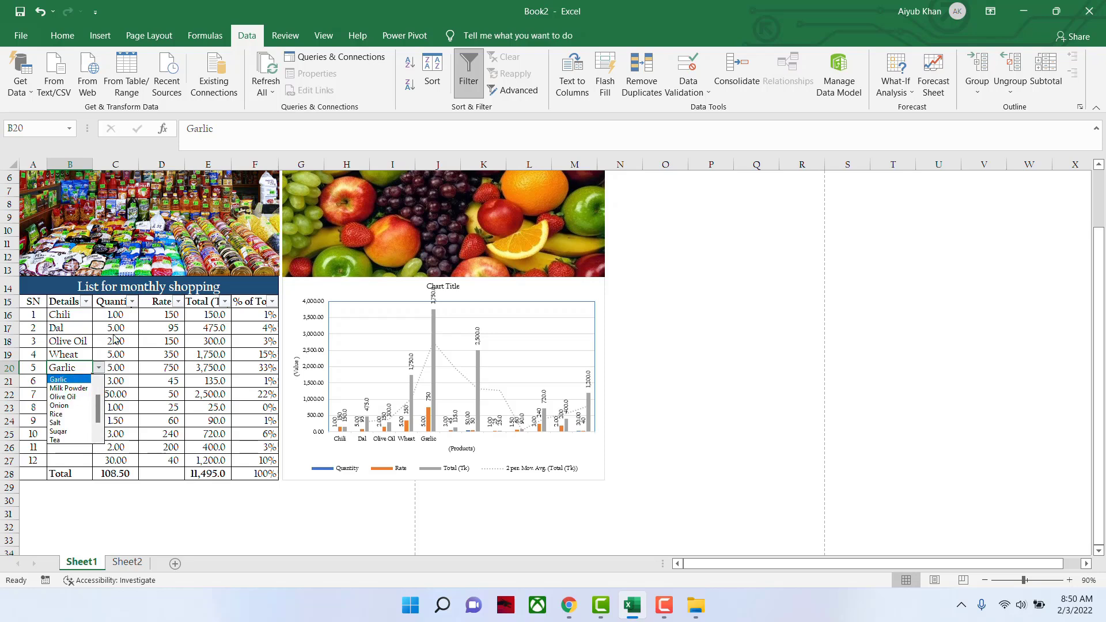
pyautogui.click(109, 337)
pyautogui.click(85, 380)
pyautogui.click(99, 381)
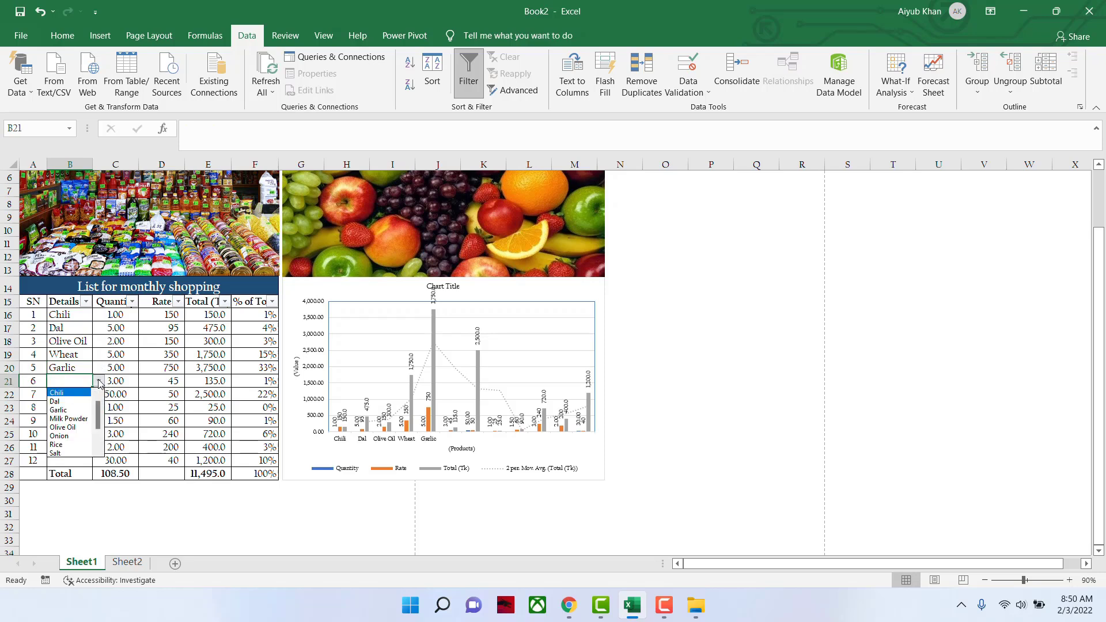
pyautogui.click(69, 418)
# Step: Choose Olive Oil for Details cell B22 and Onion for B23 from the validation list
pyautogui.click(75, 396)
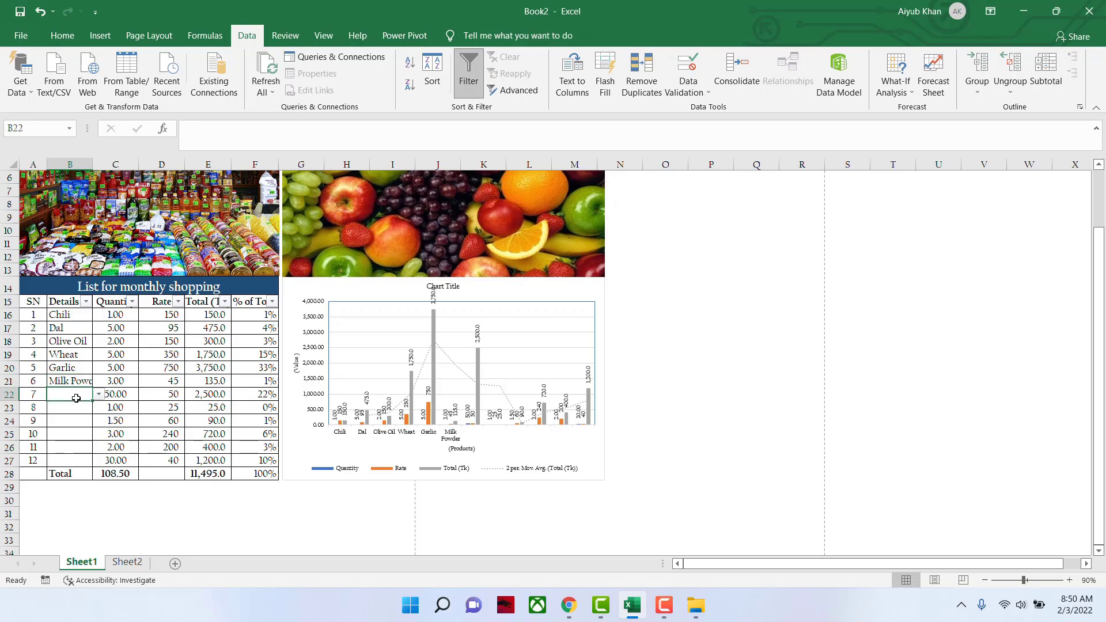
pyautogui.click(99, 394)
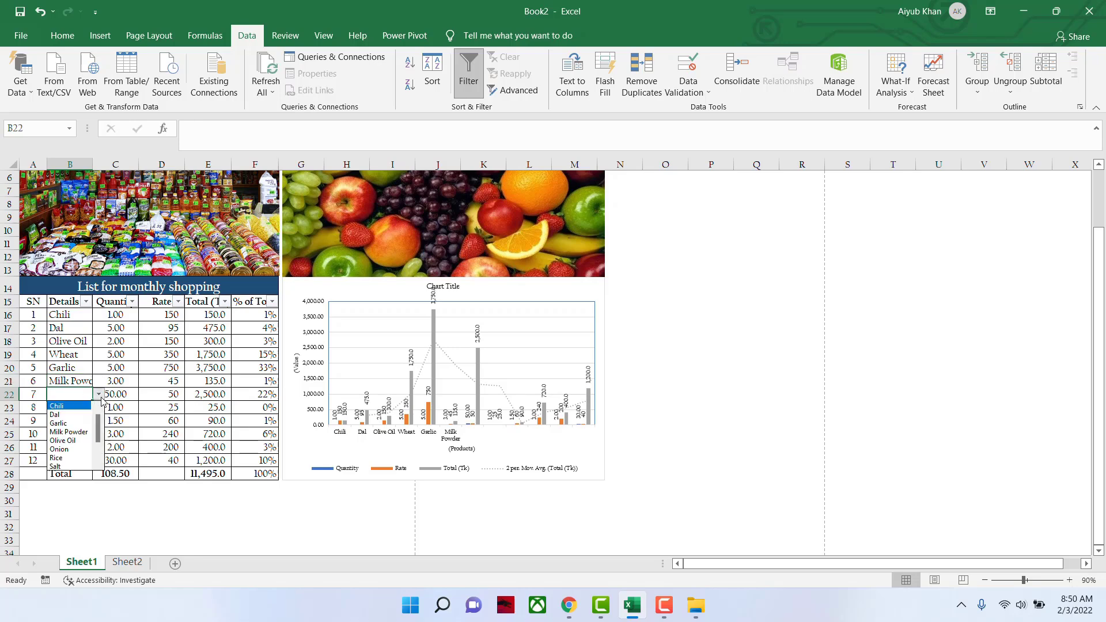
pyautogui.click(69, 441)
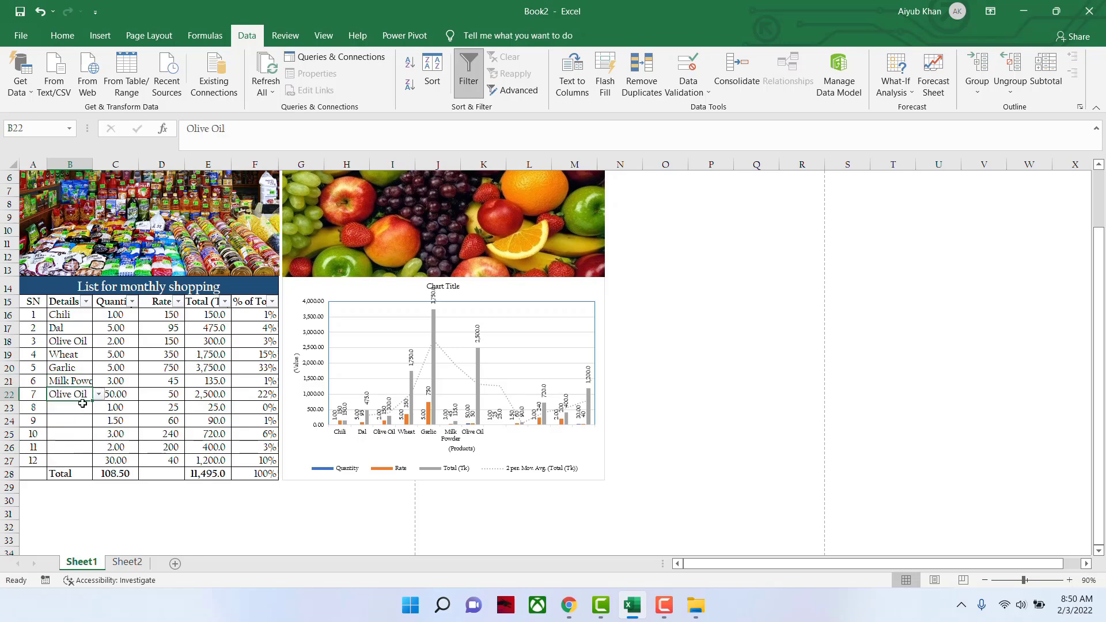
pyautogui.click(81, 408)
pyautogui.click(99, 408)
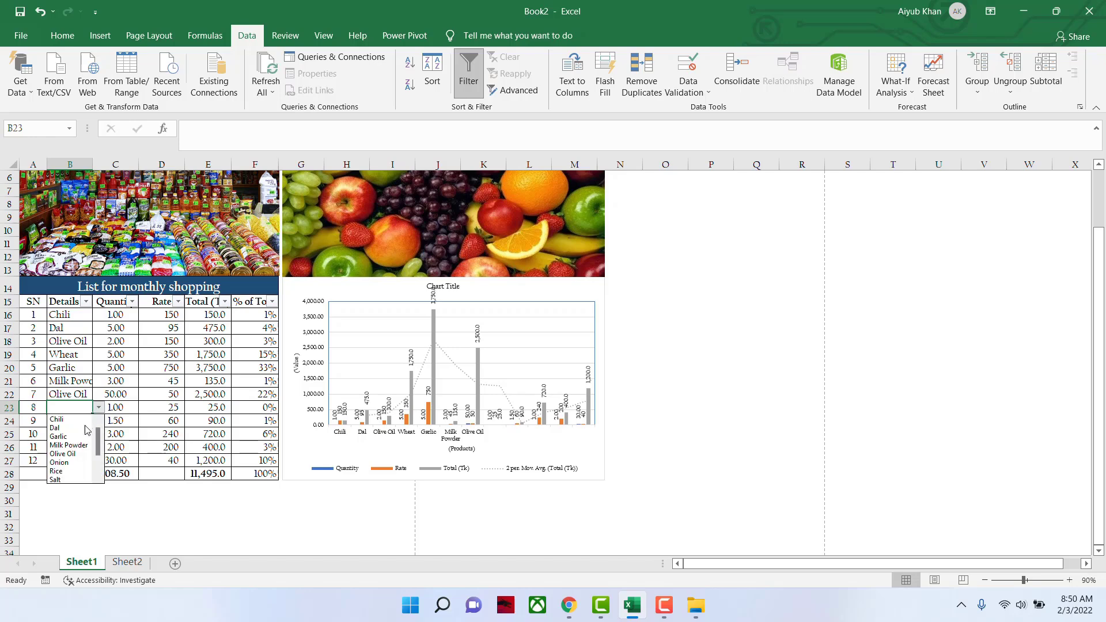
pyautogui.click(64, 462)
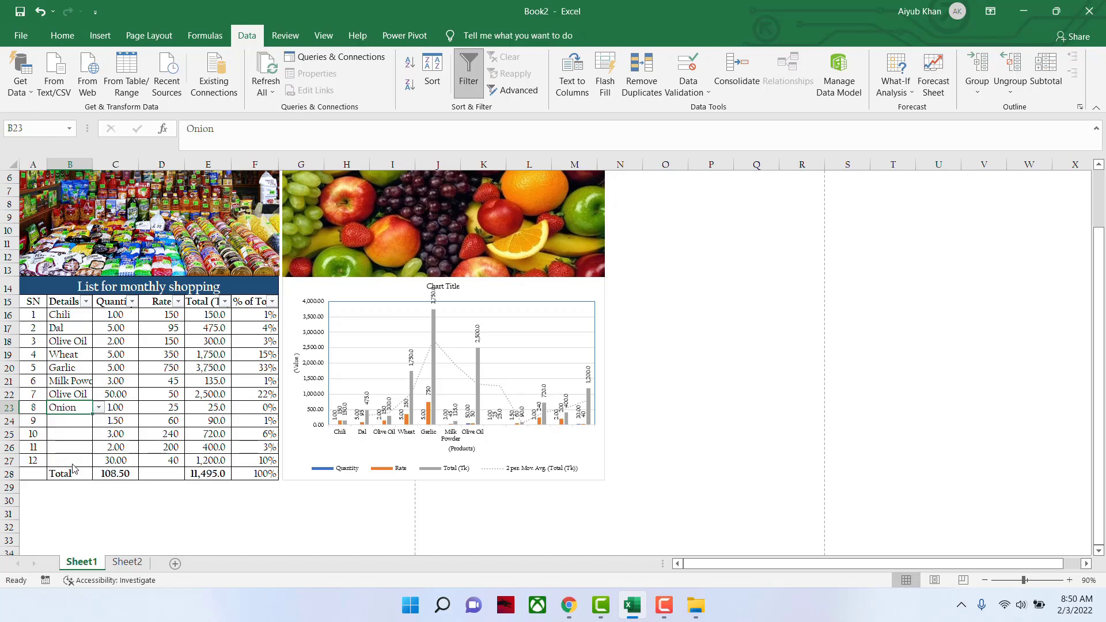
pyautogui.click(76, 425)
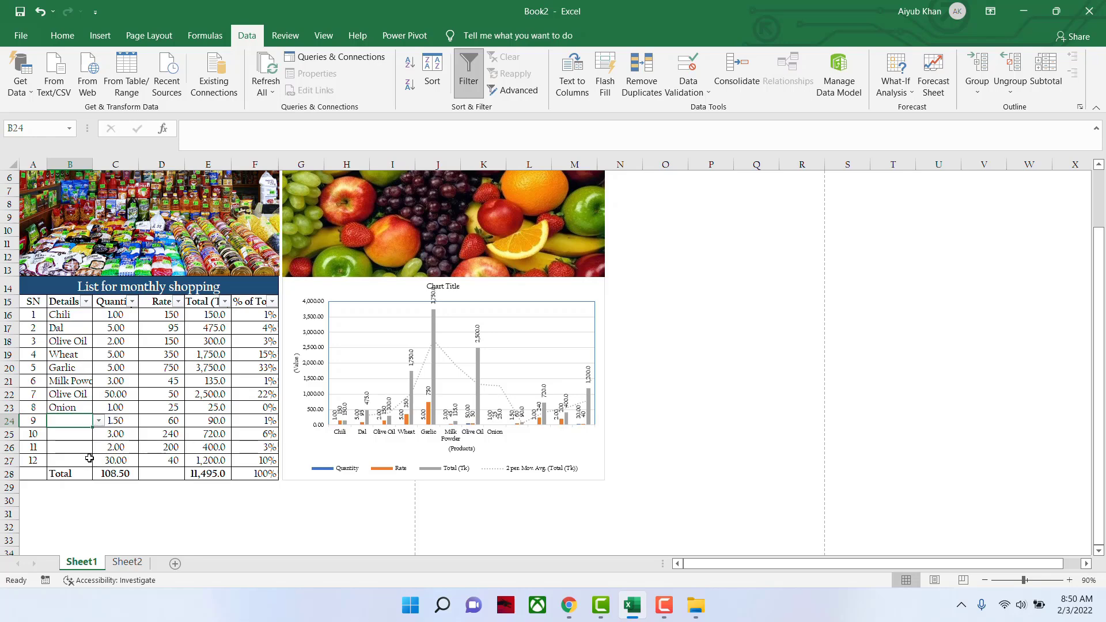
pyautogui.click(75, 315)
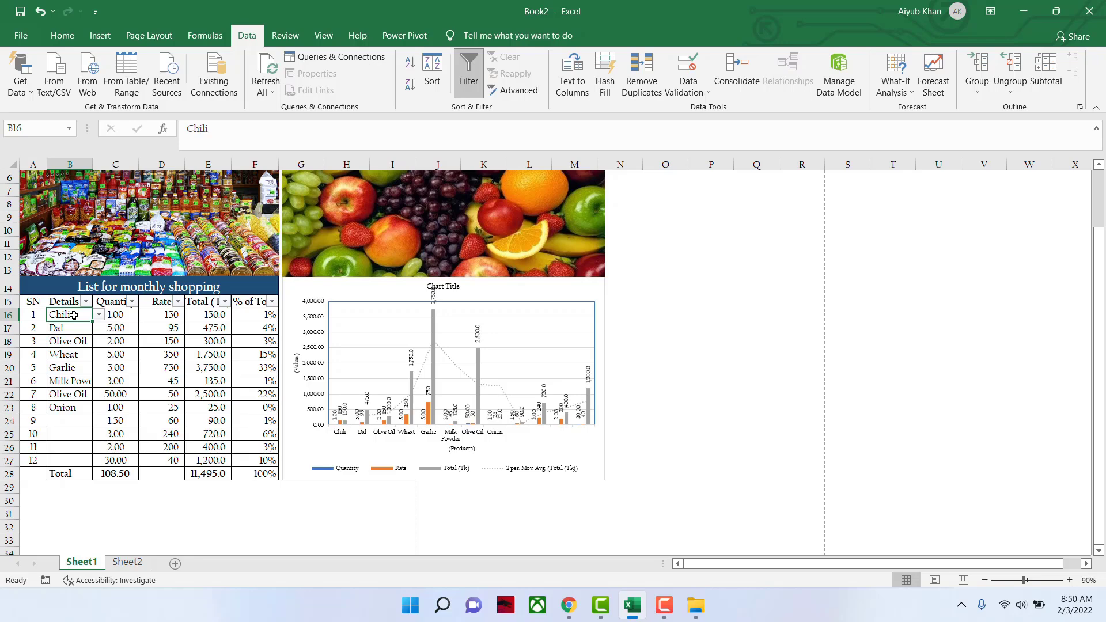
# Step: Undo the Details column edits, including the list validation entries, back to the original item names in B16:B27
pyautogui.hotkey('ctrl', 'z')
pyautogui.hotkey('ctrl', 'z')
pyautogui.hotkey('ctrl', 'z')
pyautogui.hotkey('ctrl', 'z')
pyautogui.hotkey('ctrl', 'z')
pyautogui.hotkey('ctrl', 'z')
pyautogui.hotkey('ctrl', 'z')
pyautogui.hotkey('ctrl', 'z')
pyautogui.hotkey('ctrl', 'z')
pyautogui.hotkey('ctrl', 'z')
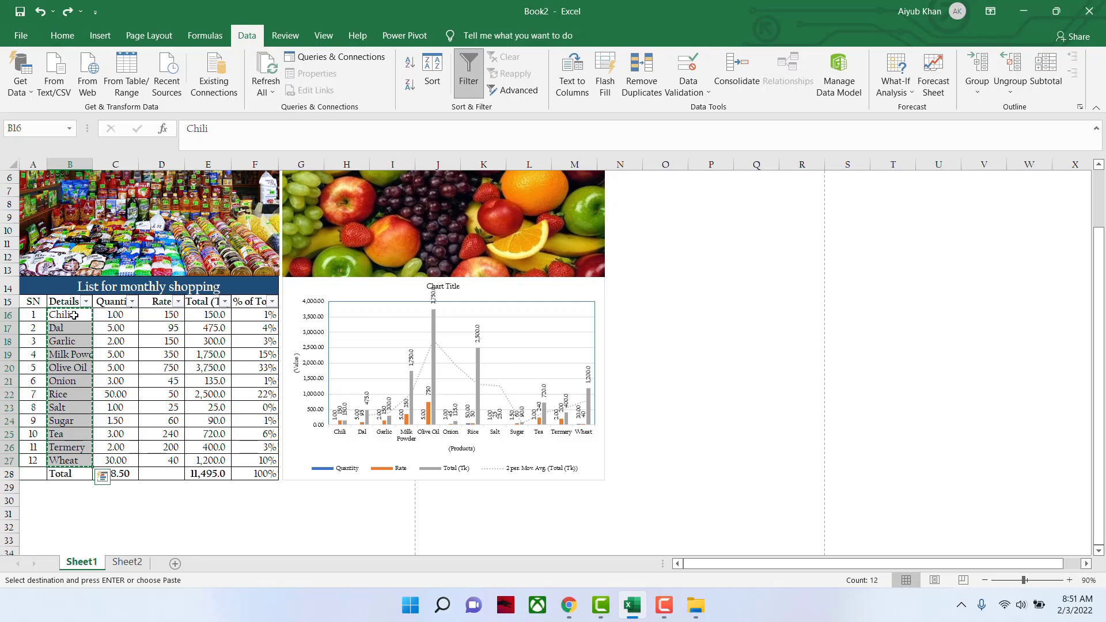
pyautogui.click(663, 459)
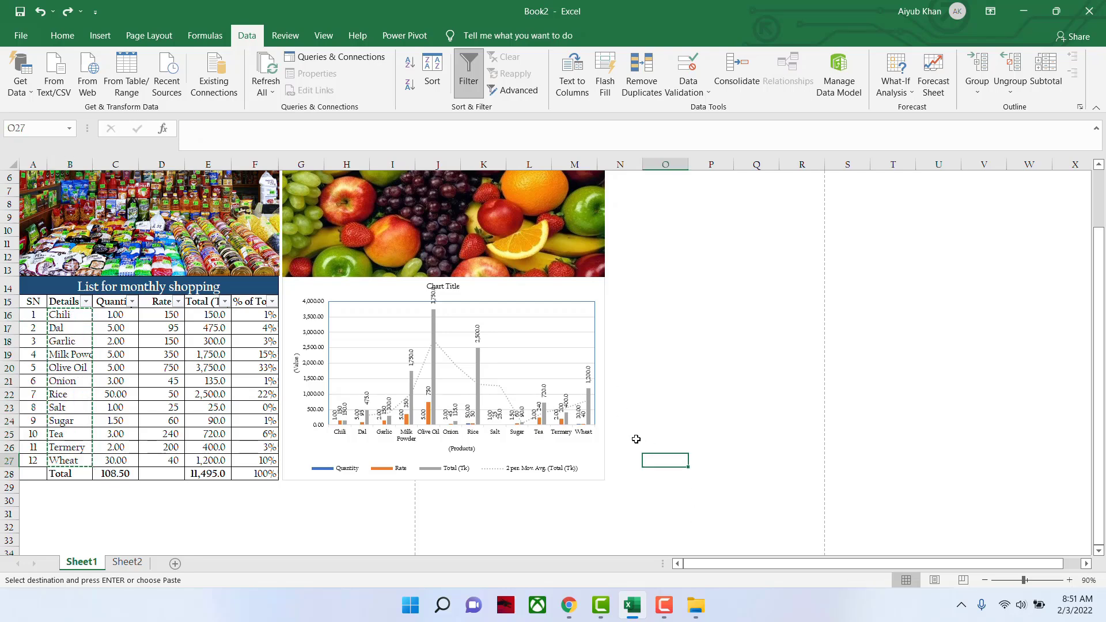
# Step: Freeze the rows above and the column before cell B16, and test the frozen area by scrolling the sheet
pyautogui.click(326, 36)
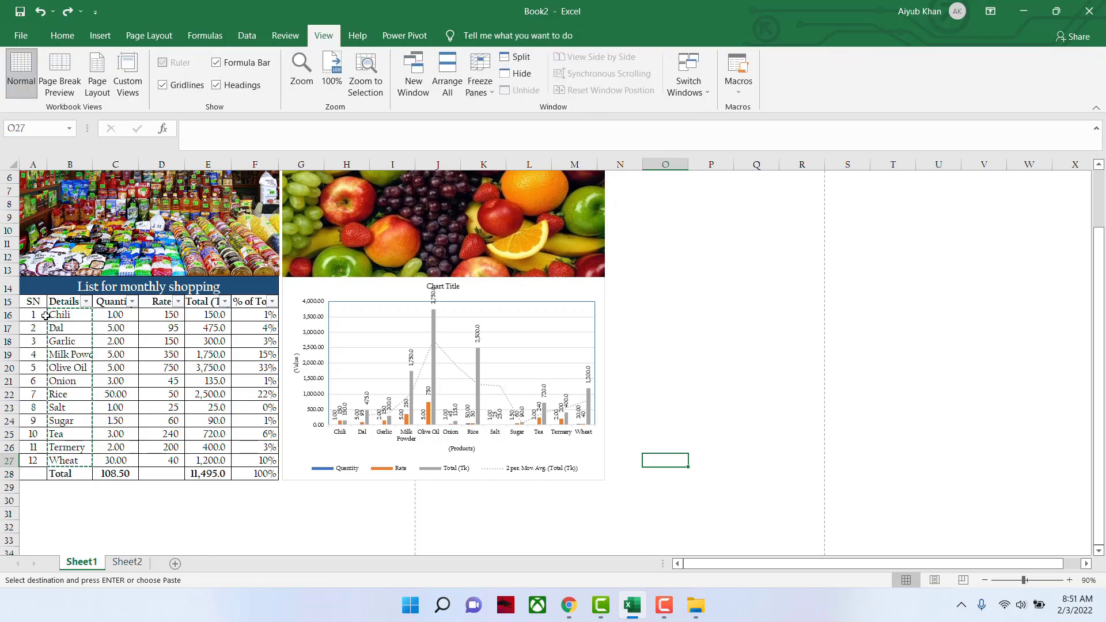
pyautogui.click(64, 313)
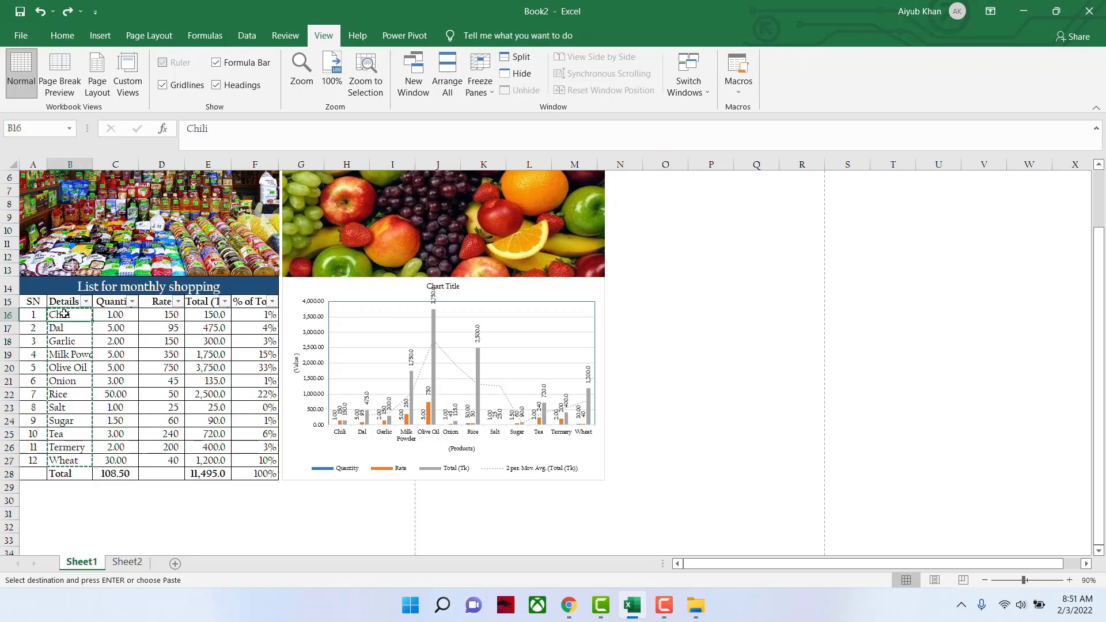
pyautogui.click(485, 91)
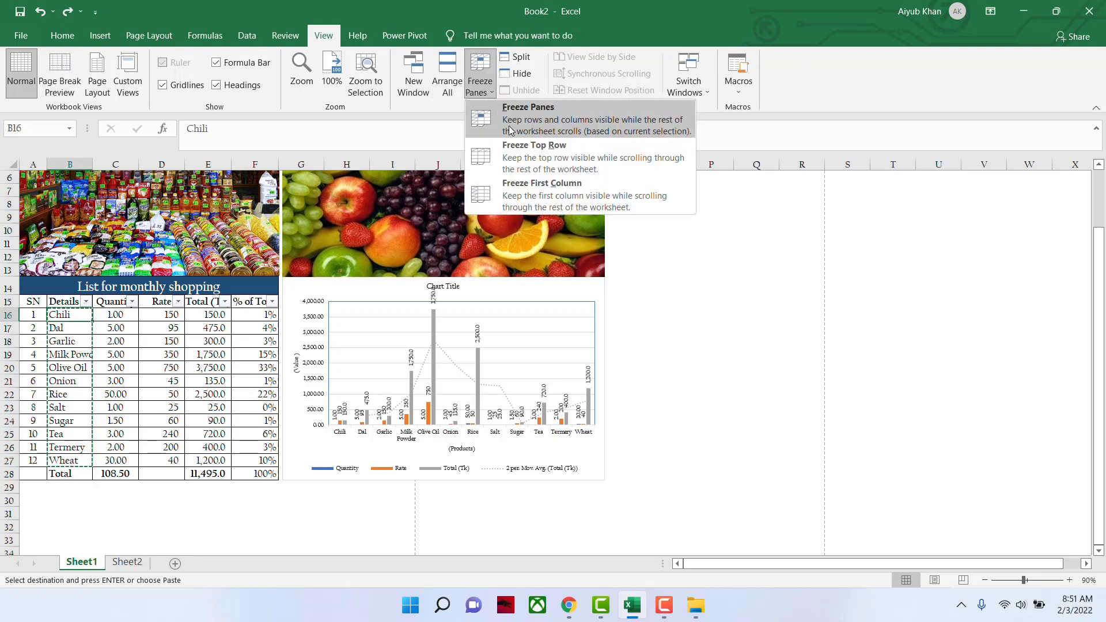
pyautogui.click(516, 124)
pyautogui.scroll(-4, 375, 457)
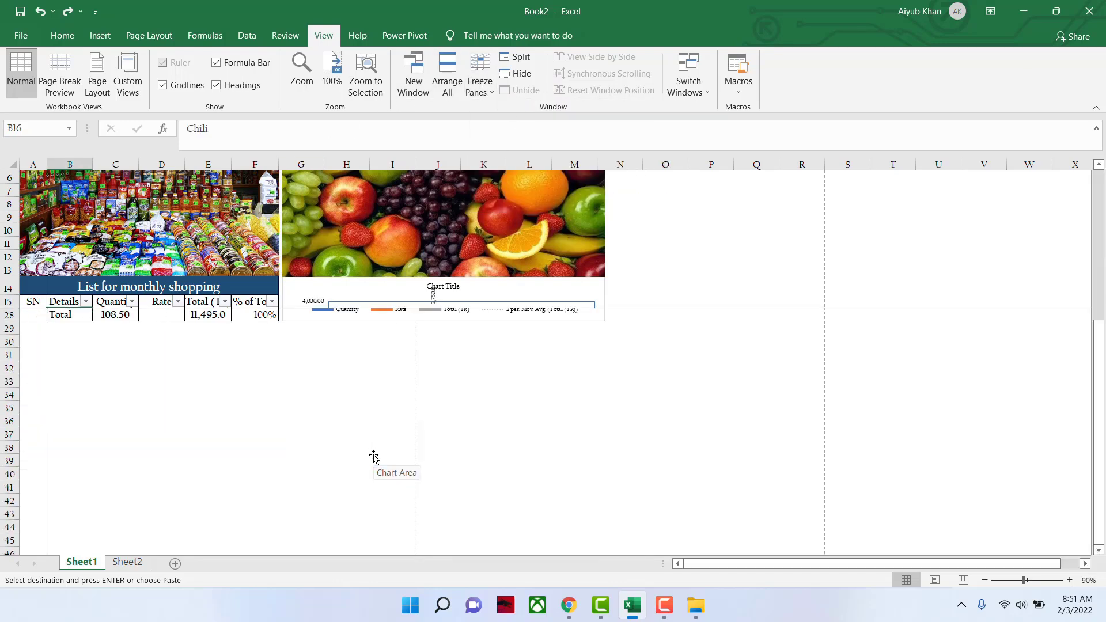
pyautogui.scroll(4, 374, 457)
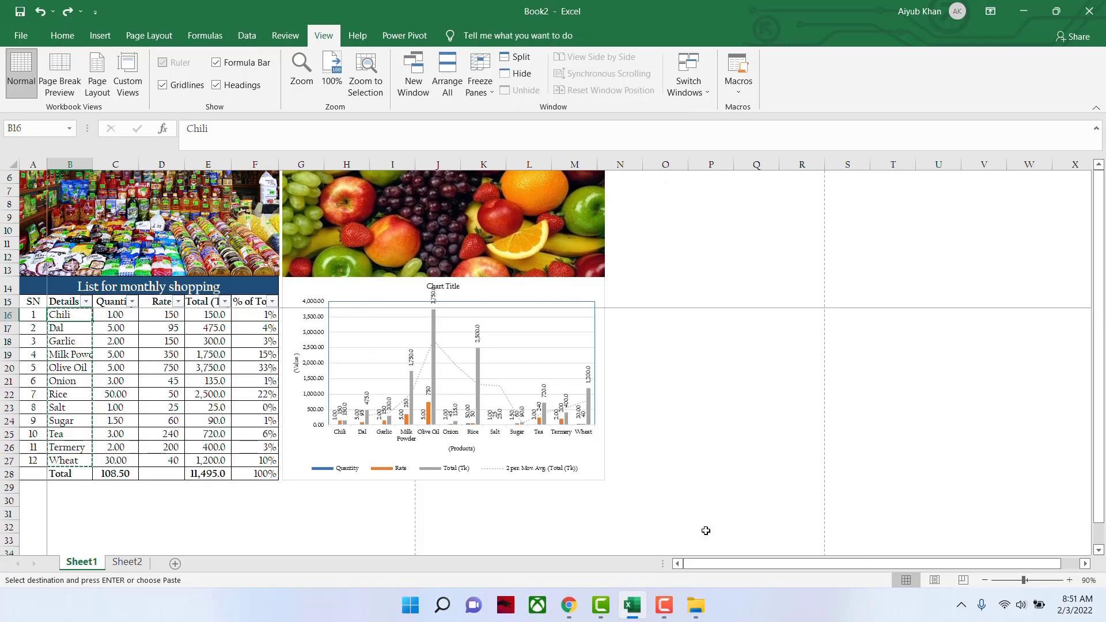
pyautogui.moveTo(793, 568); pyautogui.dragTo(604, 576)
pyautogui.moveTo(729, 563); pyautogui.dragTo(684, 565)
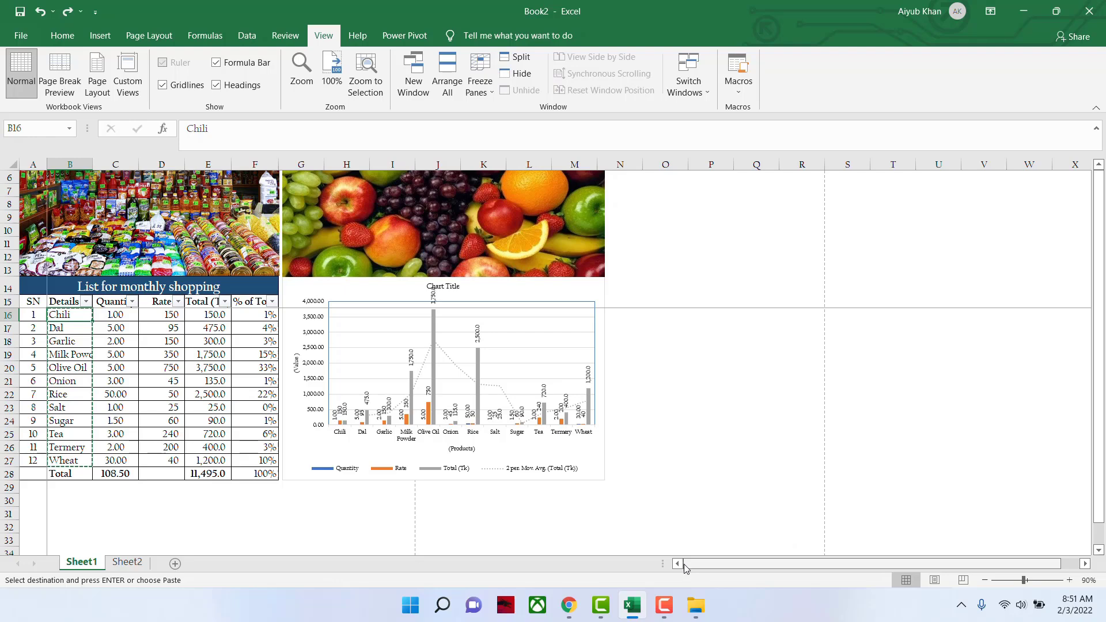
pyautogui.click(676, 565)
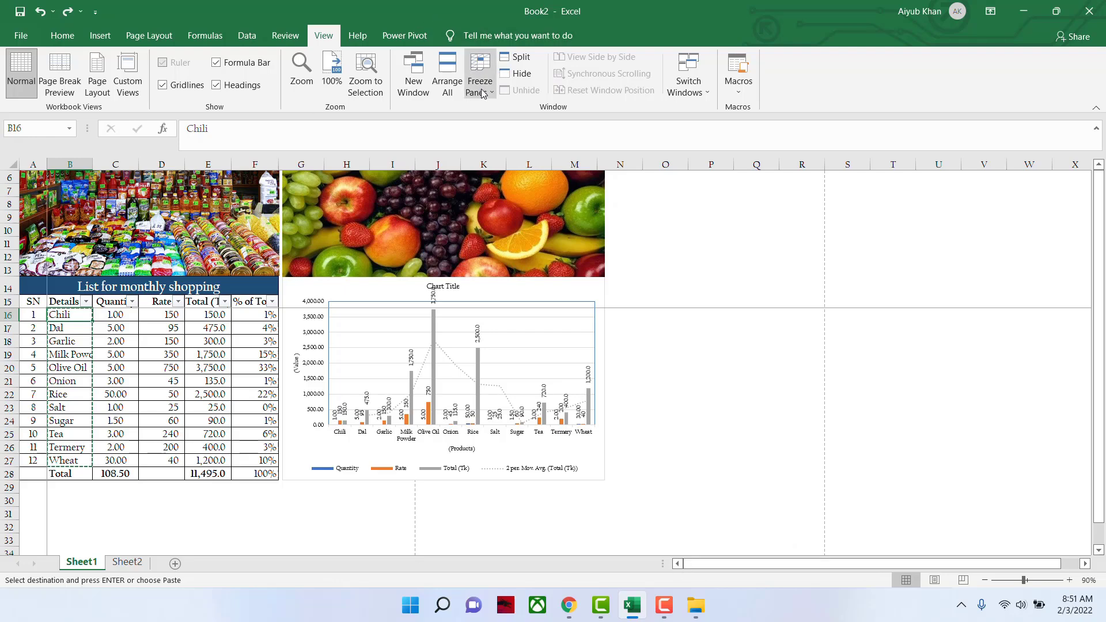
# Step: Unfreeze the panes on Sheet1 and check that the whole shopping list scrolls
pyautogui.click(493, 91)
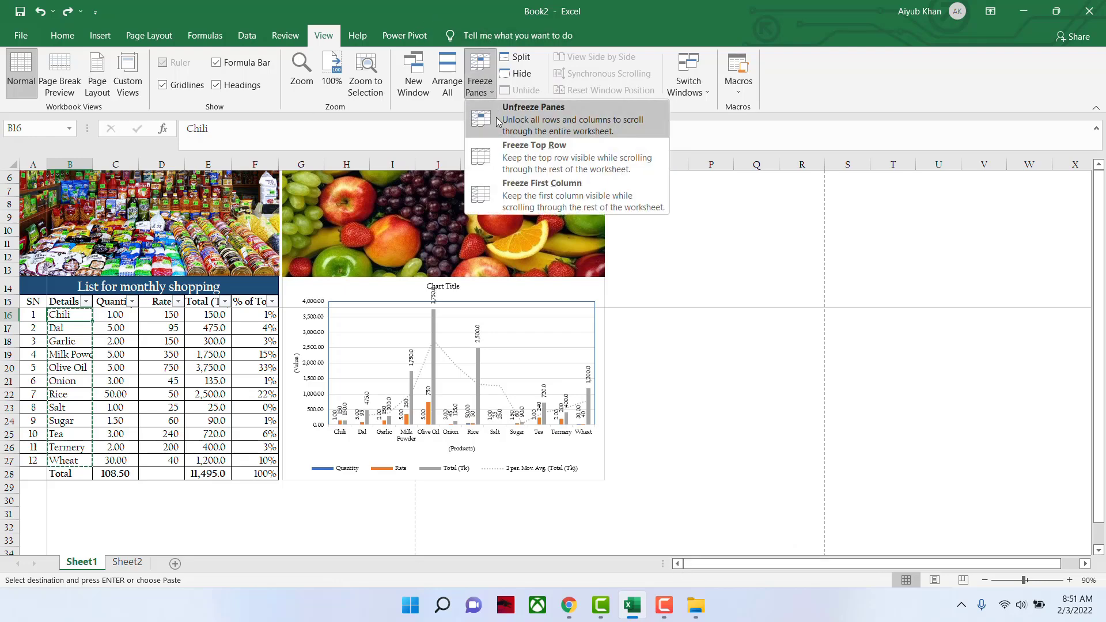
pyautogui.click(488, 134)
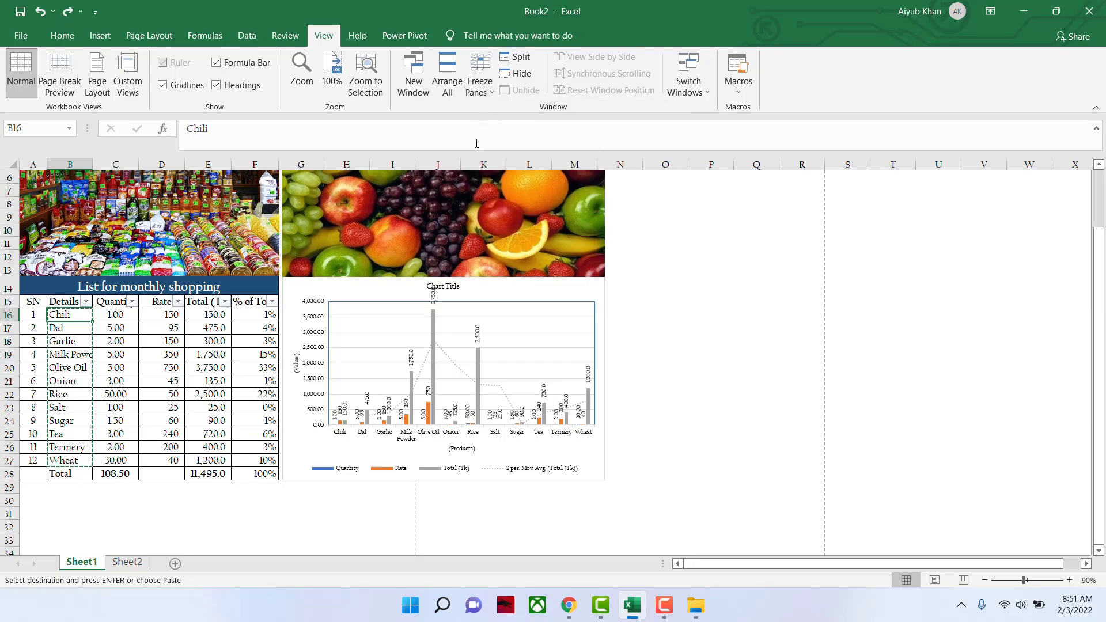
pyautogui.click(143, 404)
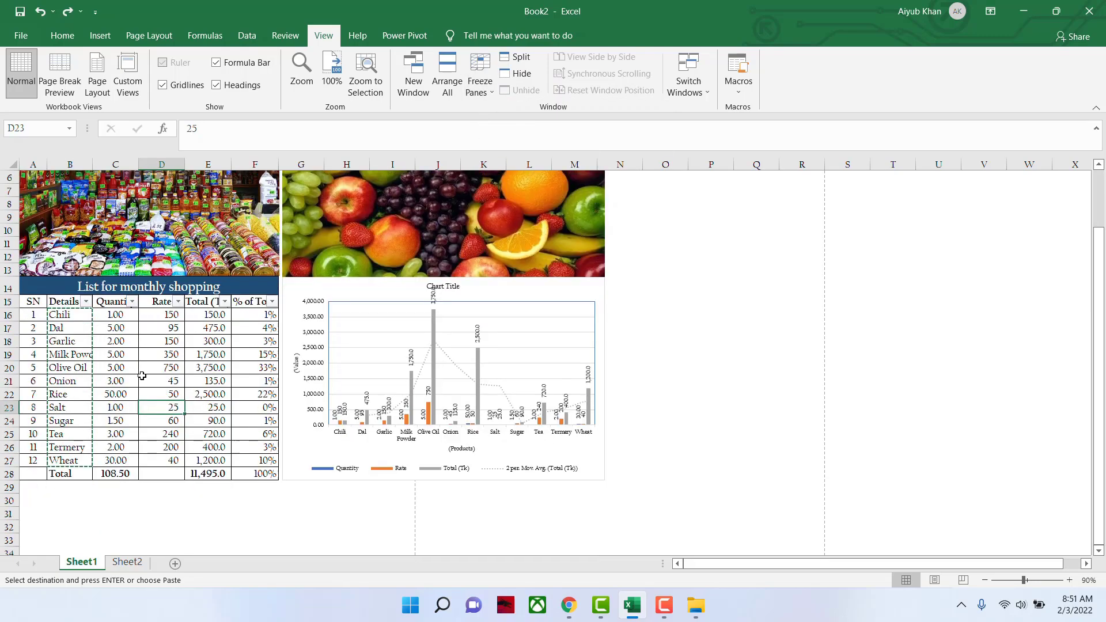
pyautogui.scroll(-4, 143, 378)
pyautogui.scroll(4, 144, 378)
pyautogui.scroll(-7, 146, 381)
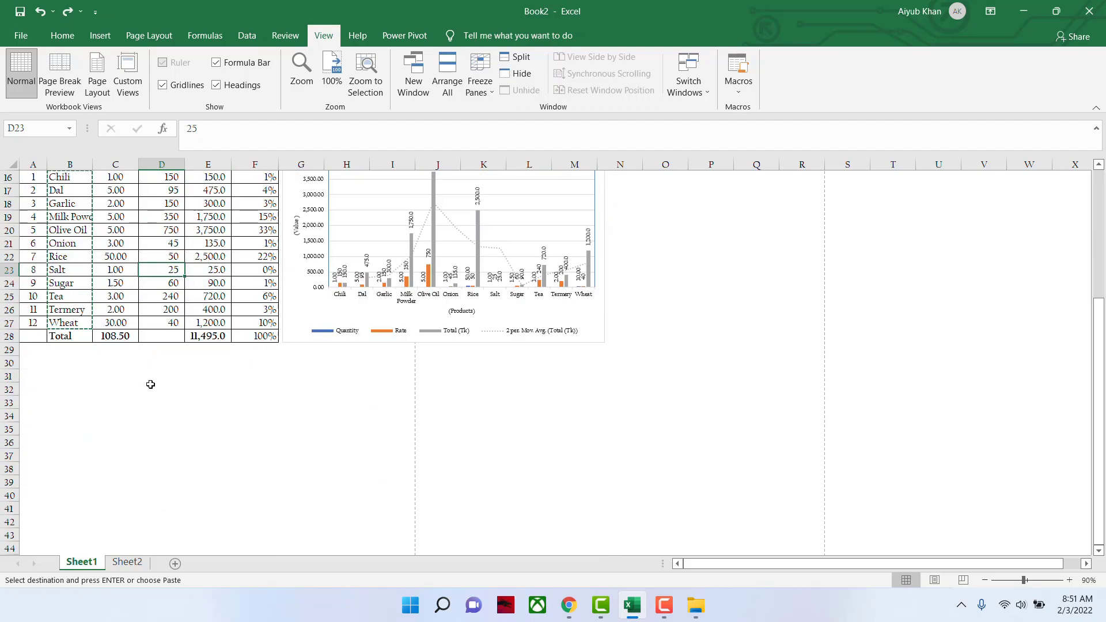
pyautogui.scroll(6, 150, 384)
pyautogui.scroll(3, 155, 384)
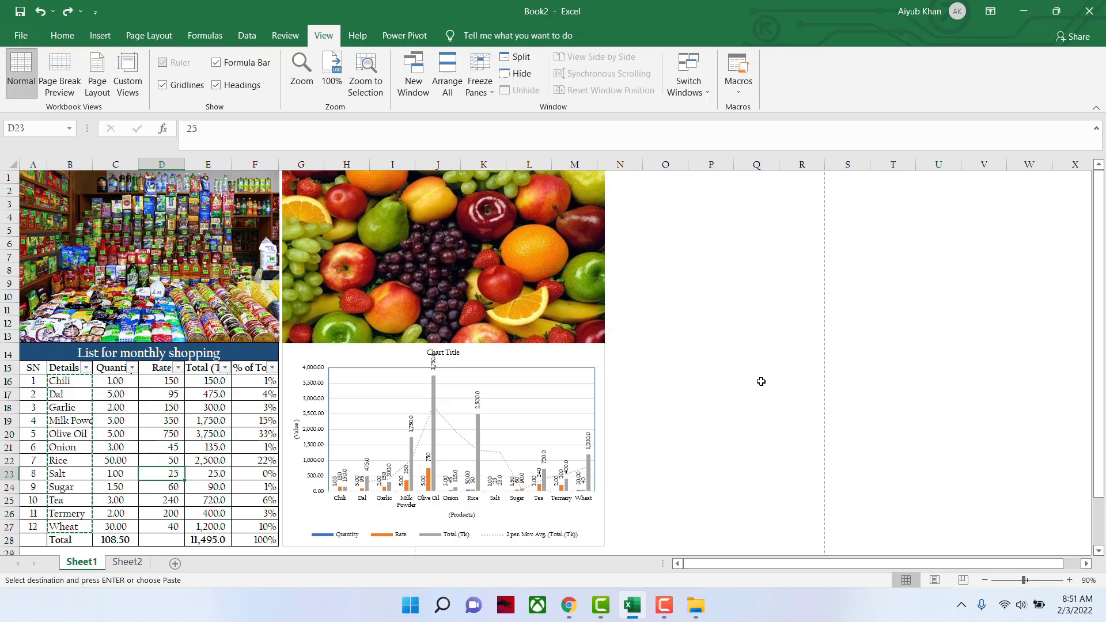
pyautogui.click(53, 39)
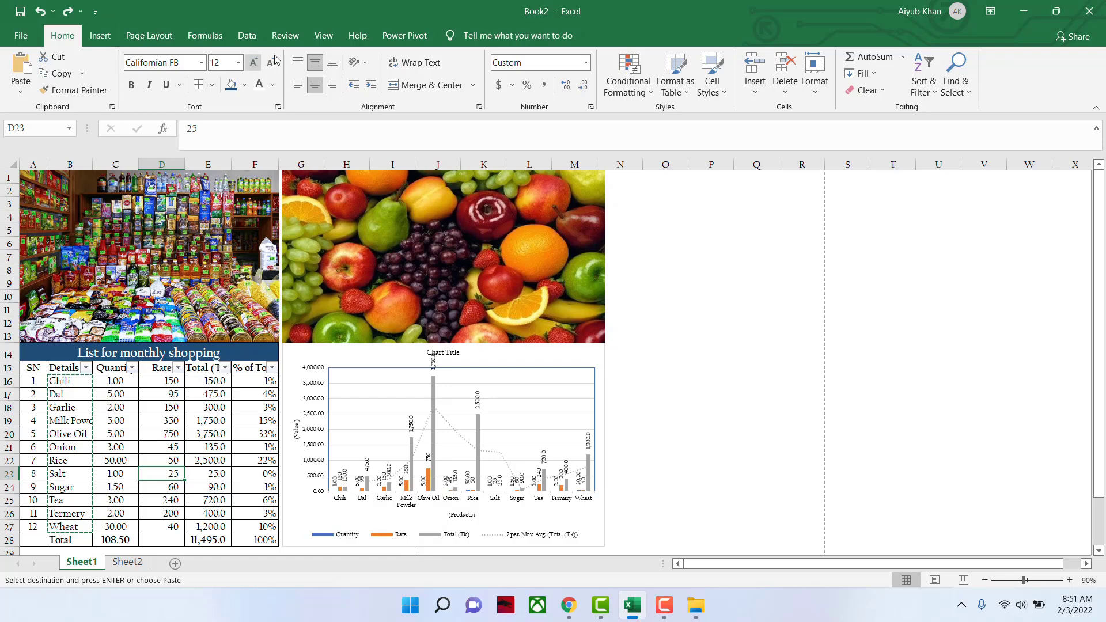
pyautogui.click(323, 35)
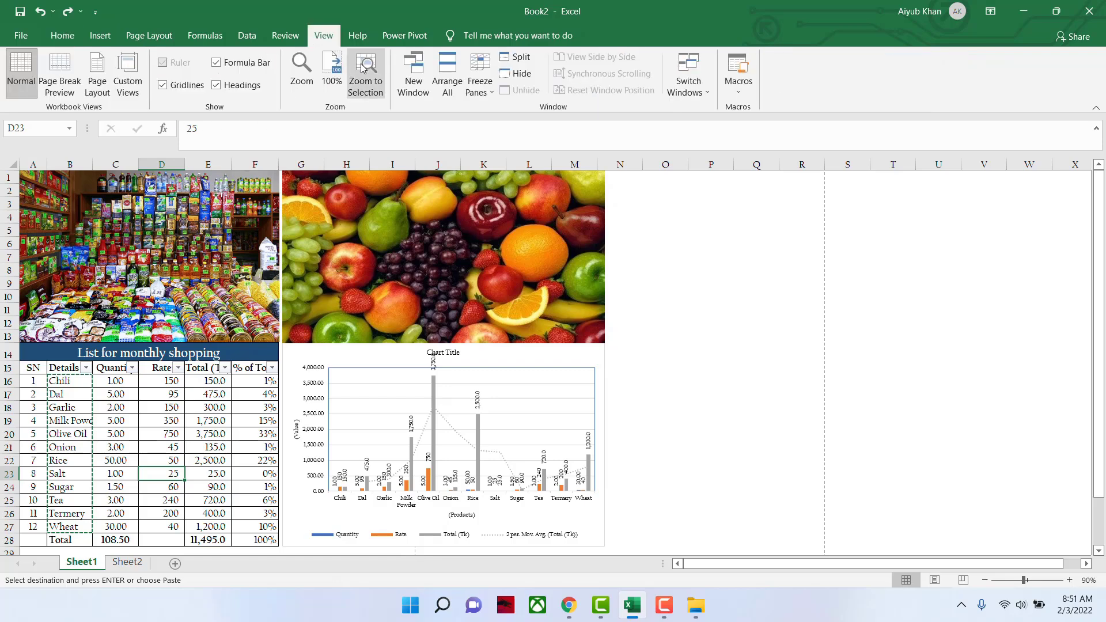
pyautogui.click(62, 35)
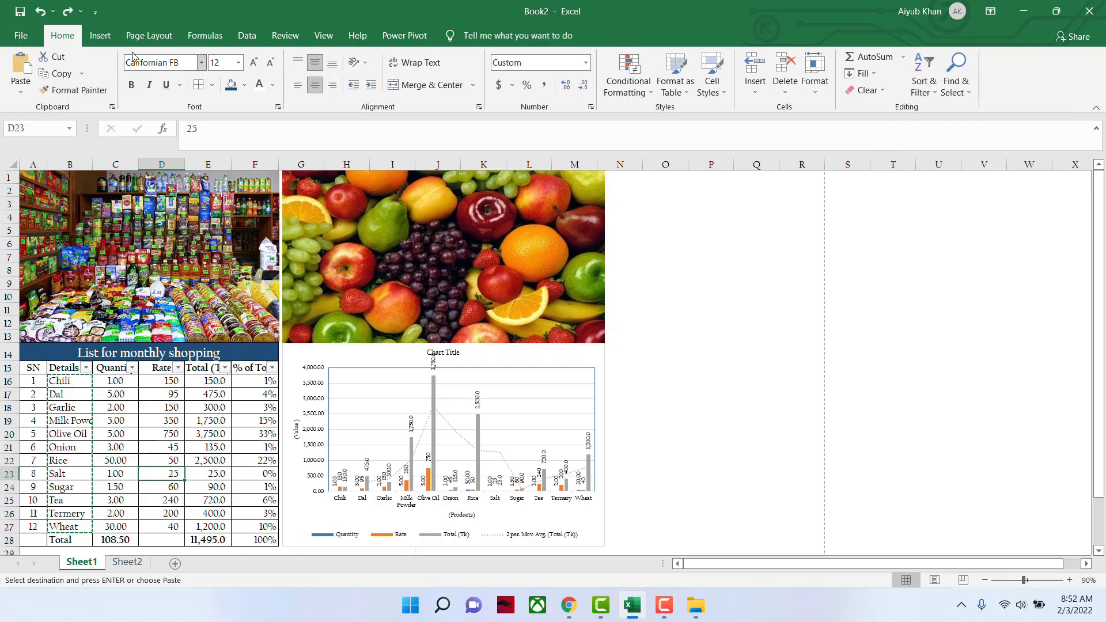
pyautogui.click(99, 44)
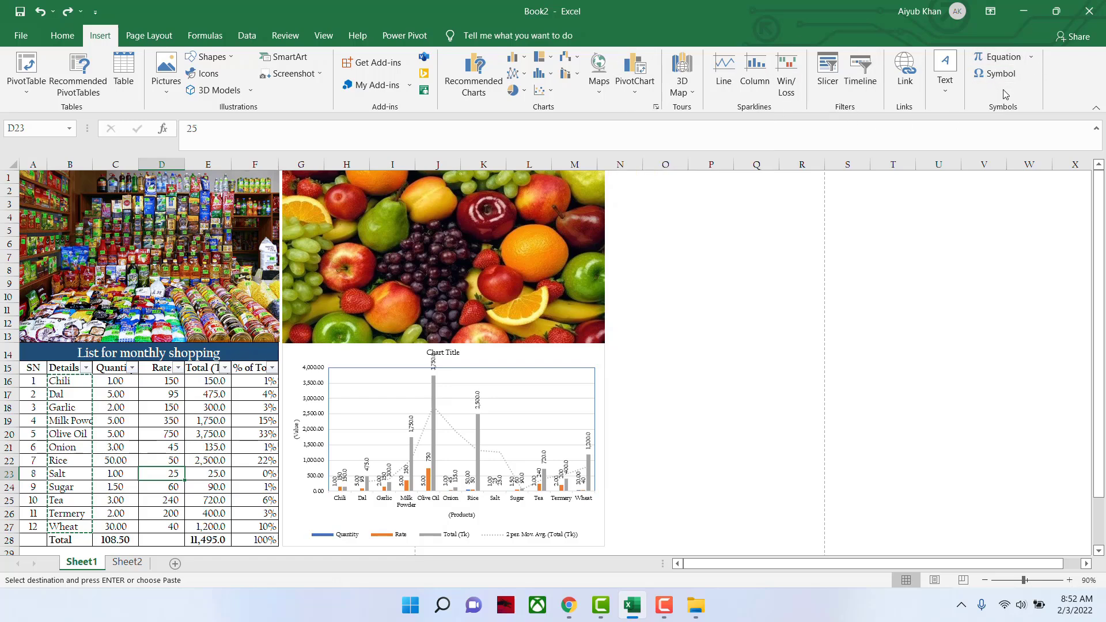
pyautogui.click(153, 38)
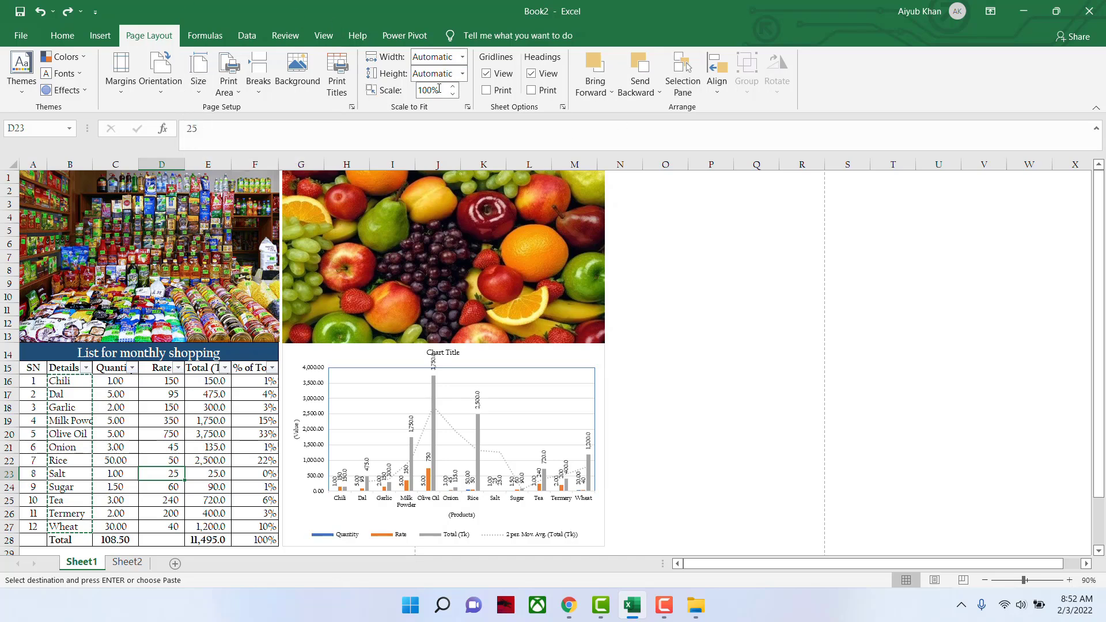
pyautogui.click(208, 36)
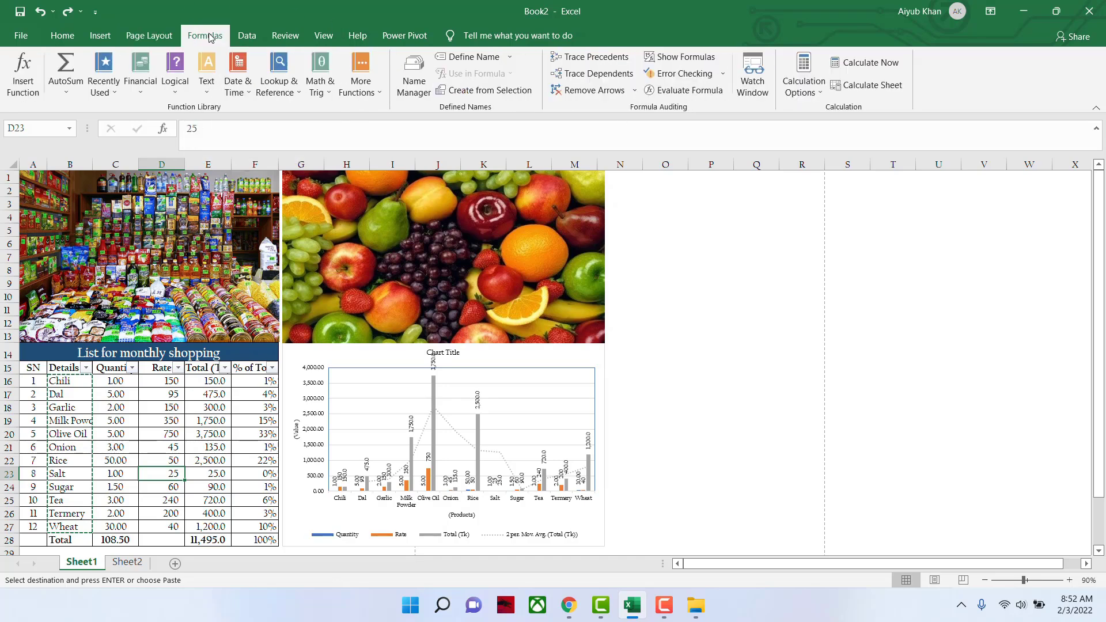
pyautogui.click(241, 38)
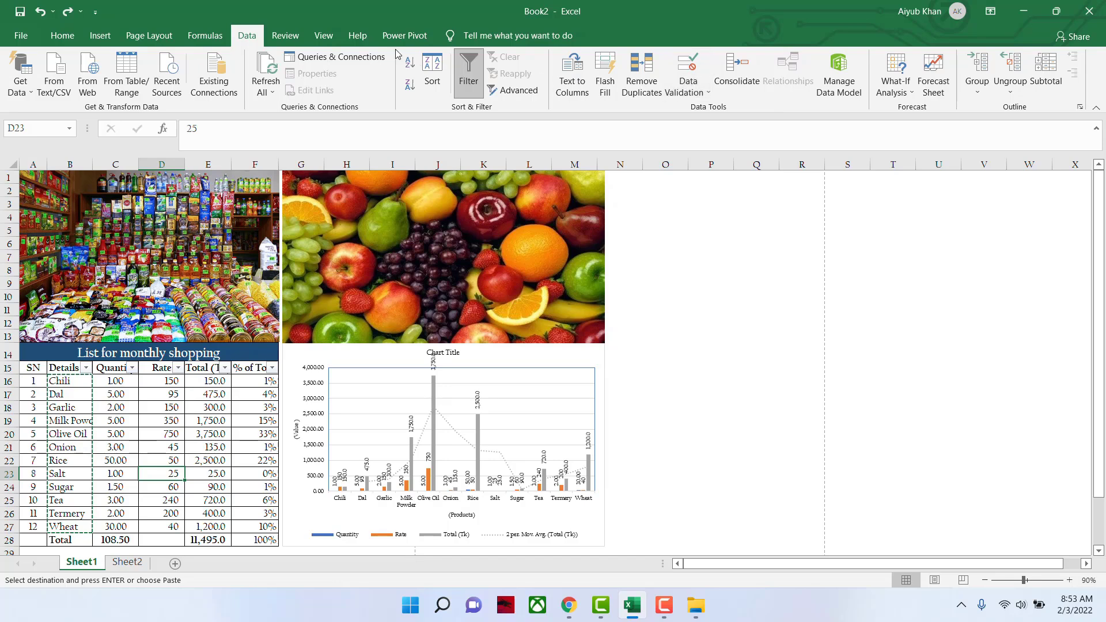
pyautogui.click(287, 38)
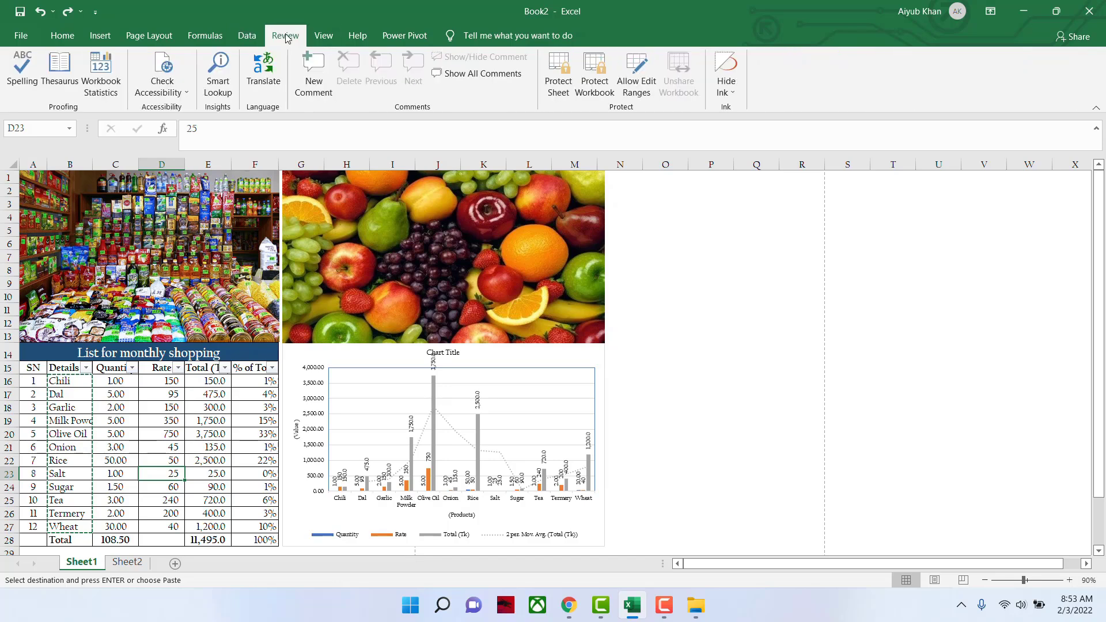
pyautogui.click(323, 36)
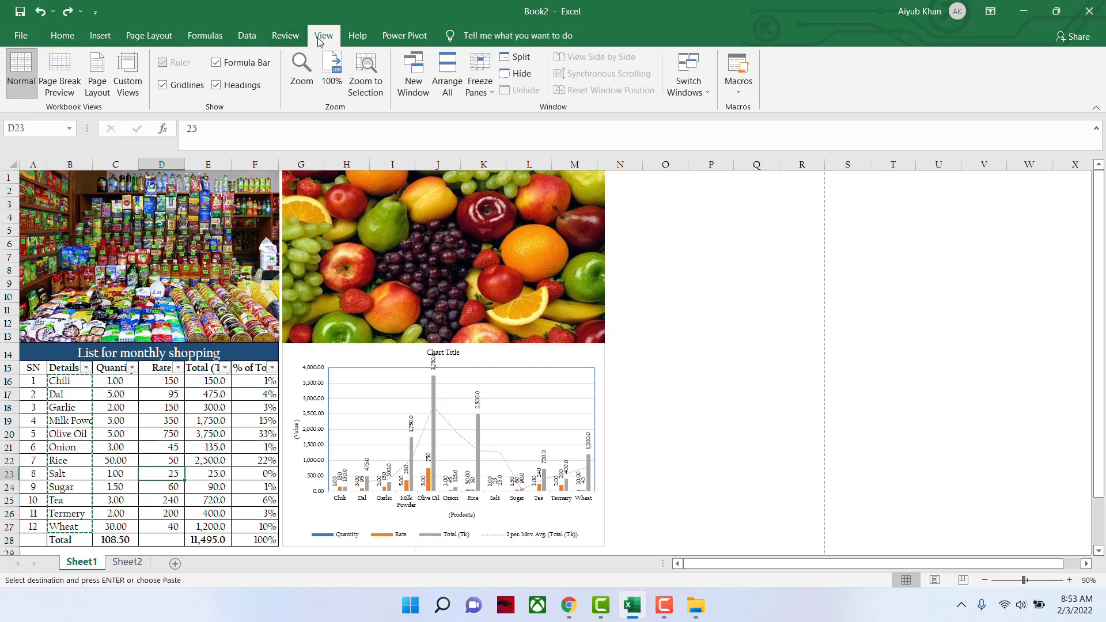
pyautogui.click(244, 40)
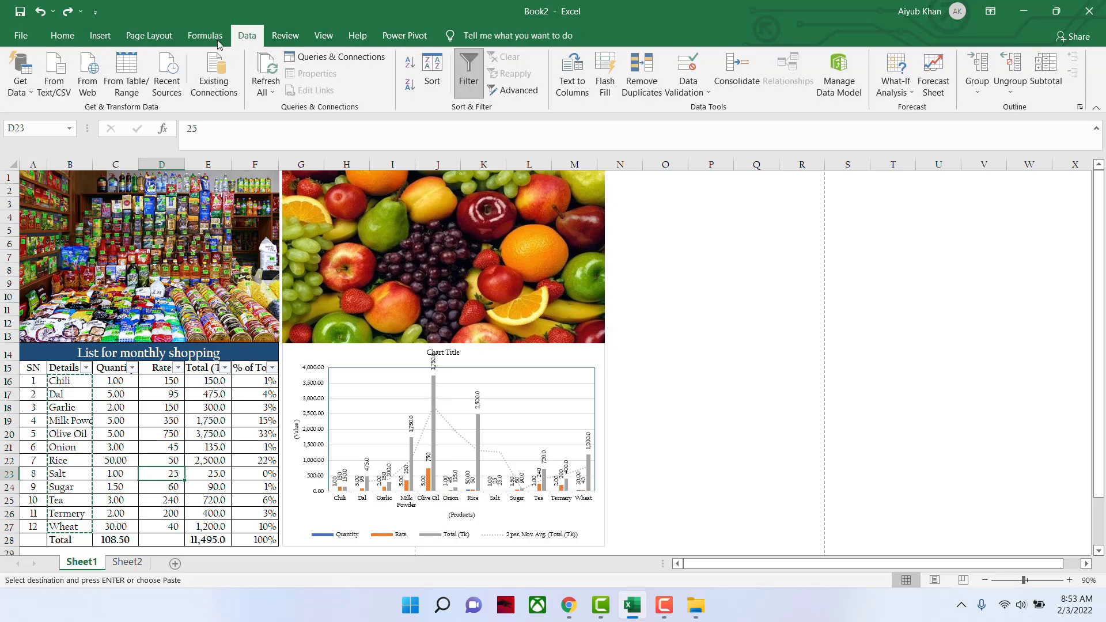
pyautogui.click(145, 40)
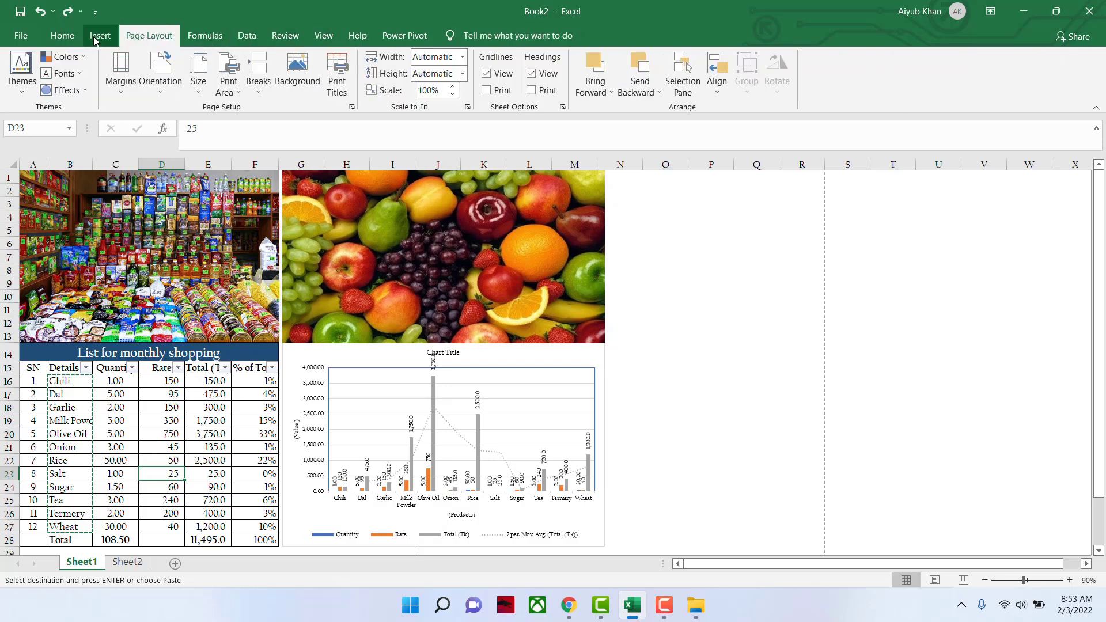
pyautogui.click(98, 37)
pyautogui.click(64, 40)
pyautogui.click(100, 37)
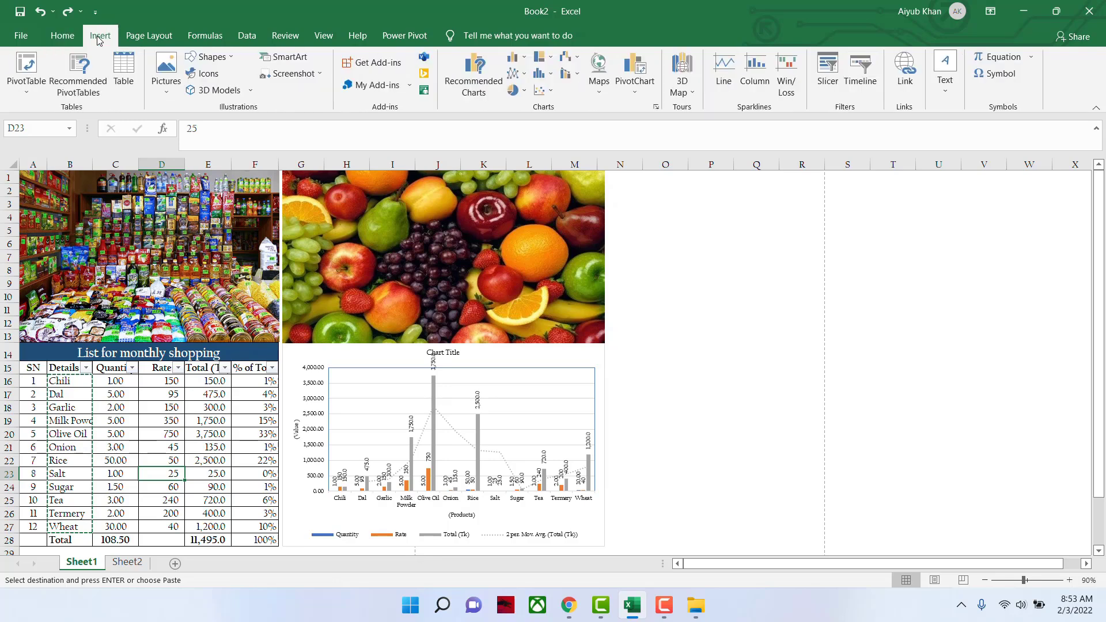
pyautogui.click(145, 39)
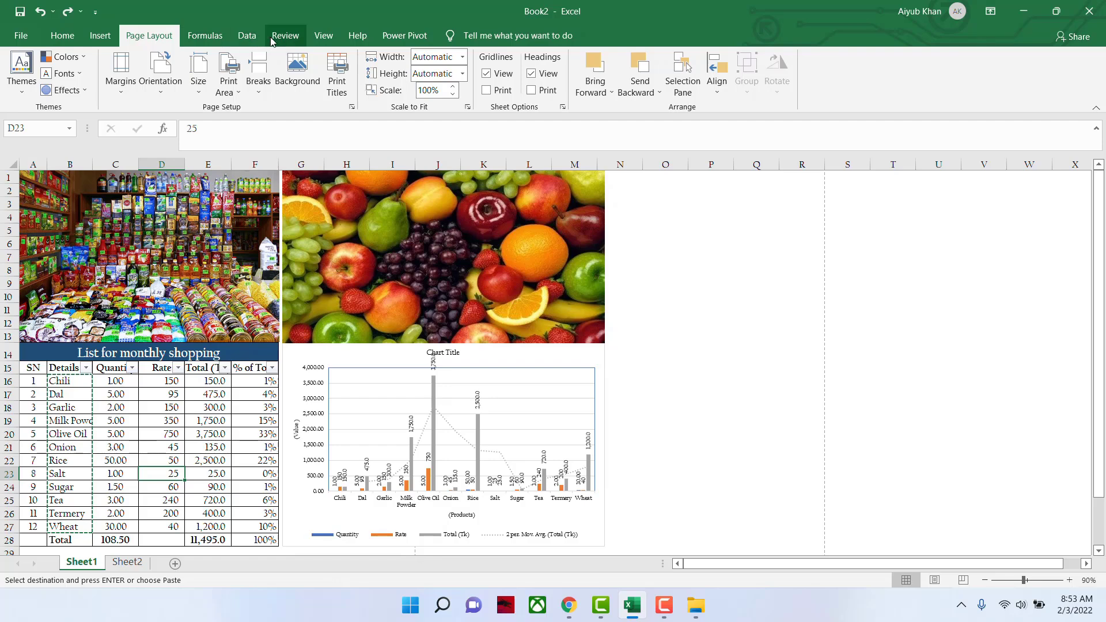
pyautogui.click(246, 40)
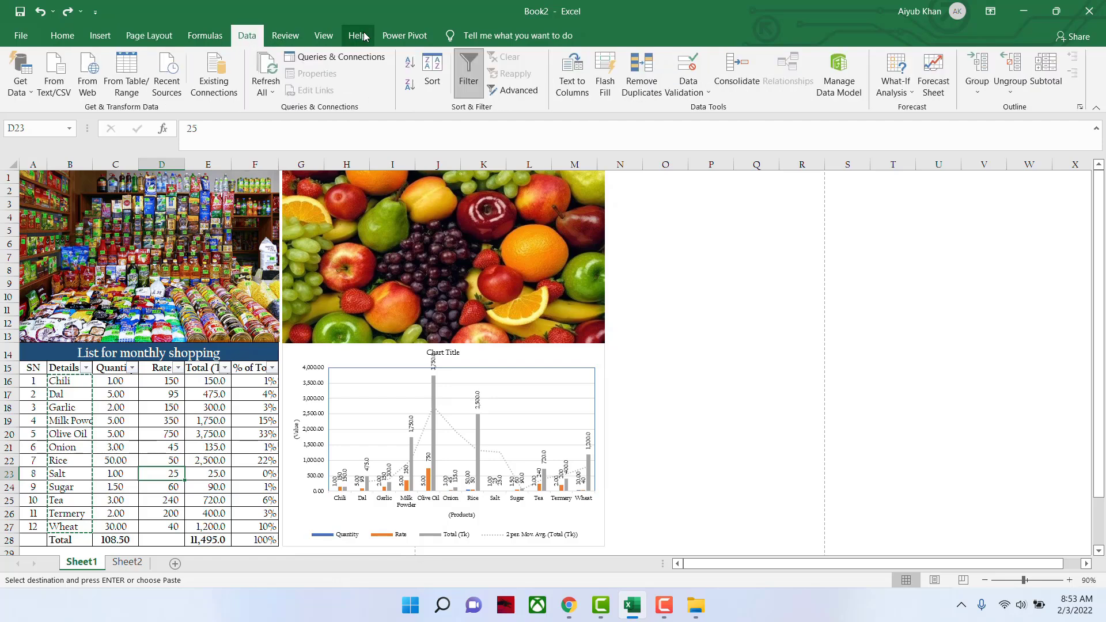
pyautogui.click(321, 37)
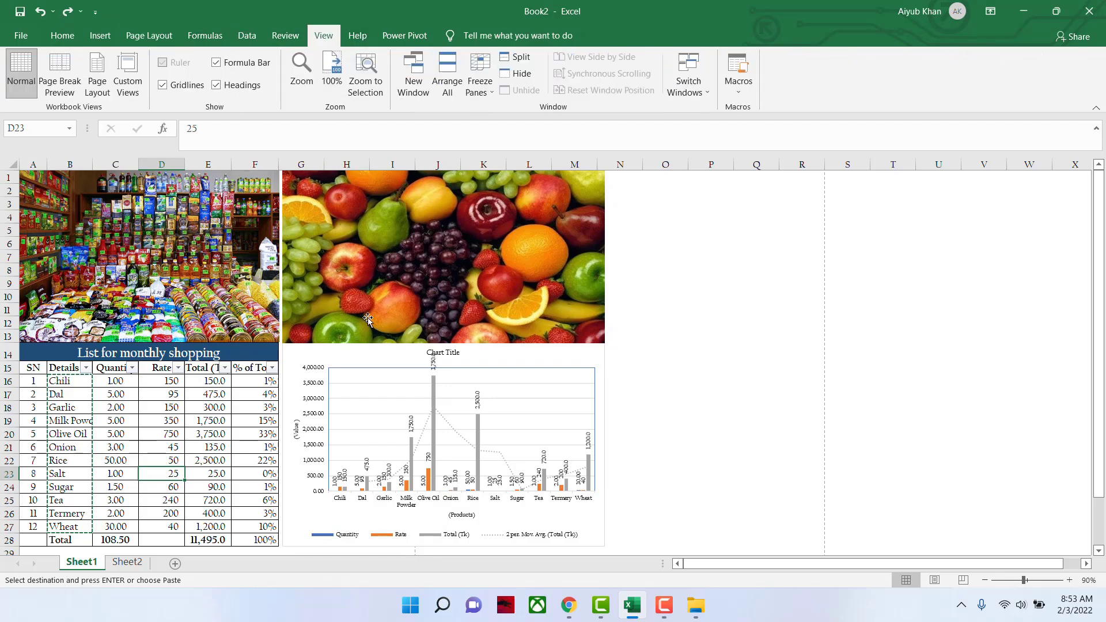